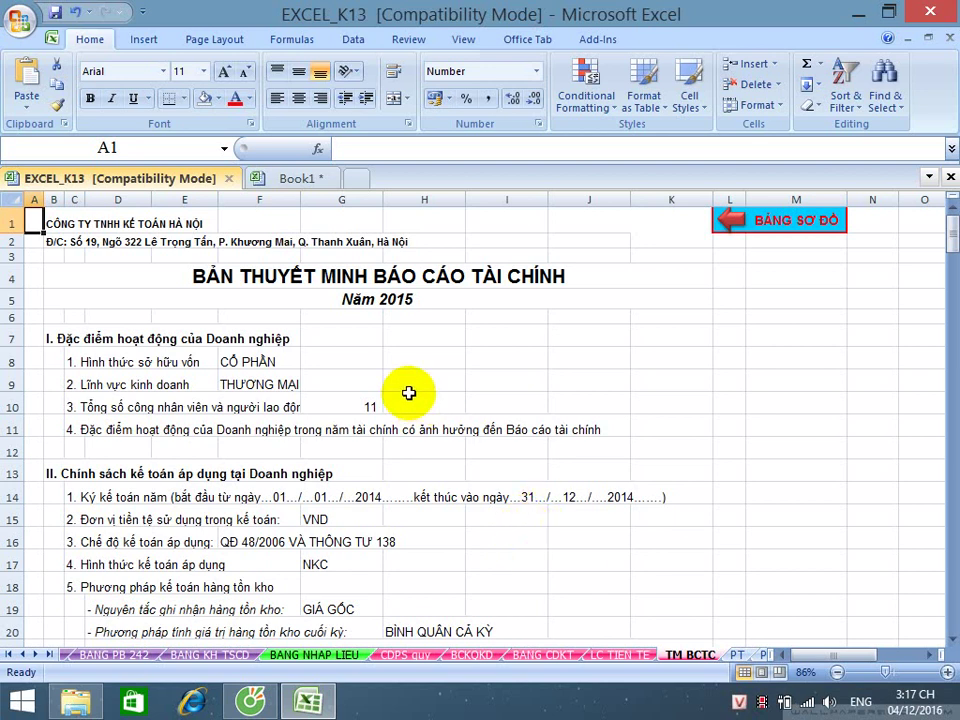
- Colour the section heading "I. Đặc điểm hoạt động của Doanh nghiệp" in row 7 red
left_click_drag(380, 276, 378, 290)
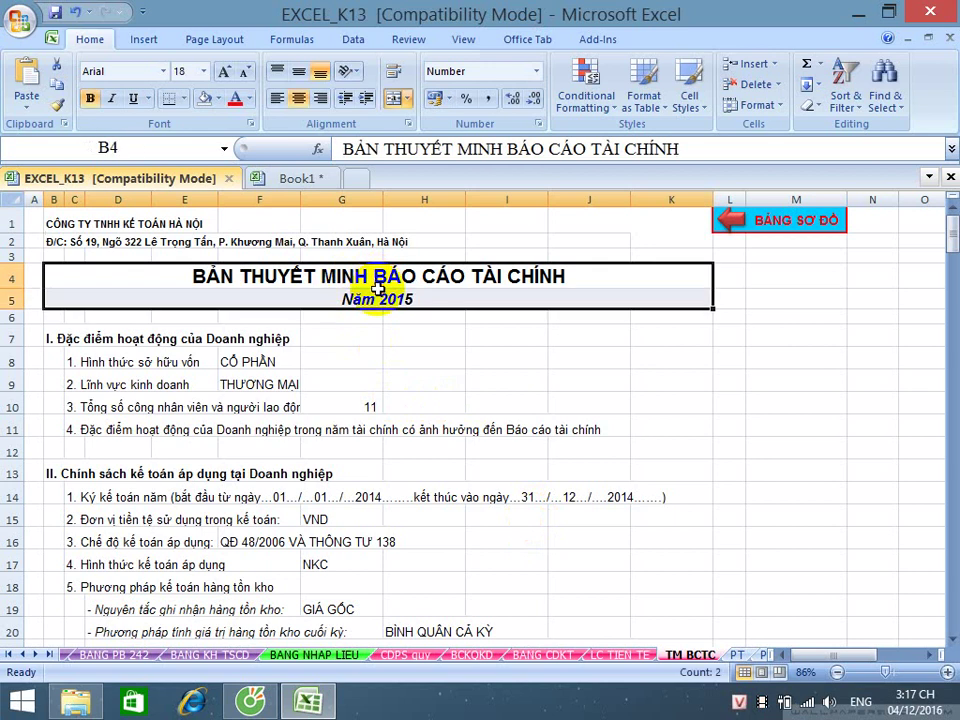
left_click(461, 301)
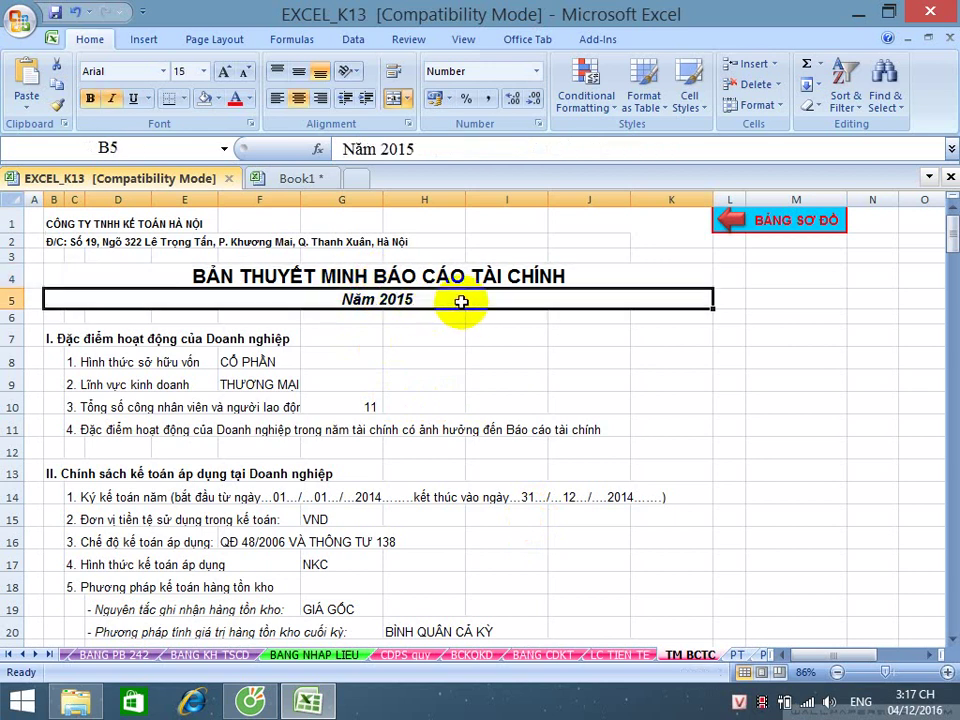
scroll(461, 301, "down", 1)
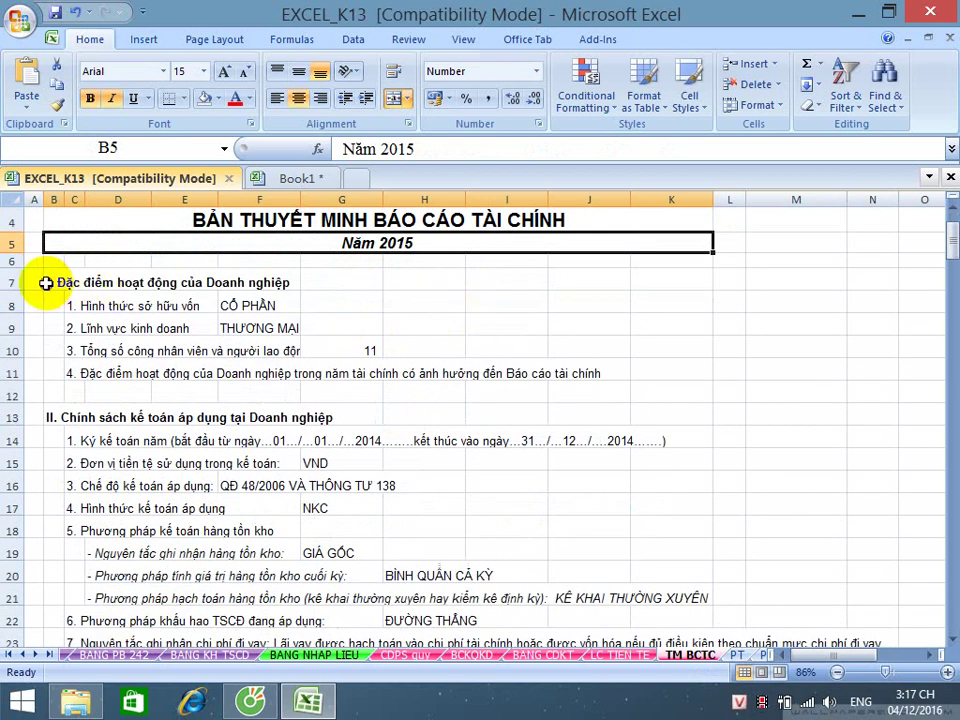
left_click_drag(46, 281, 287, 280)
left_click(236, 98)
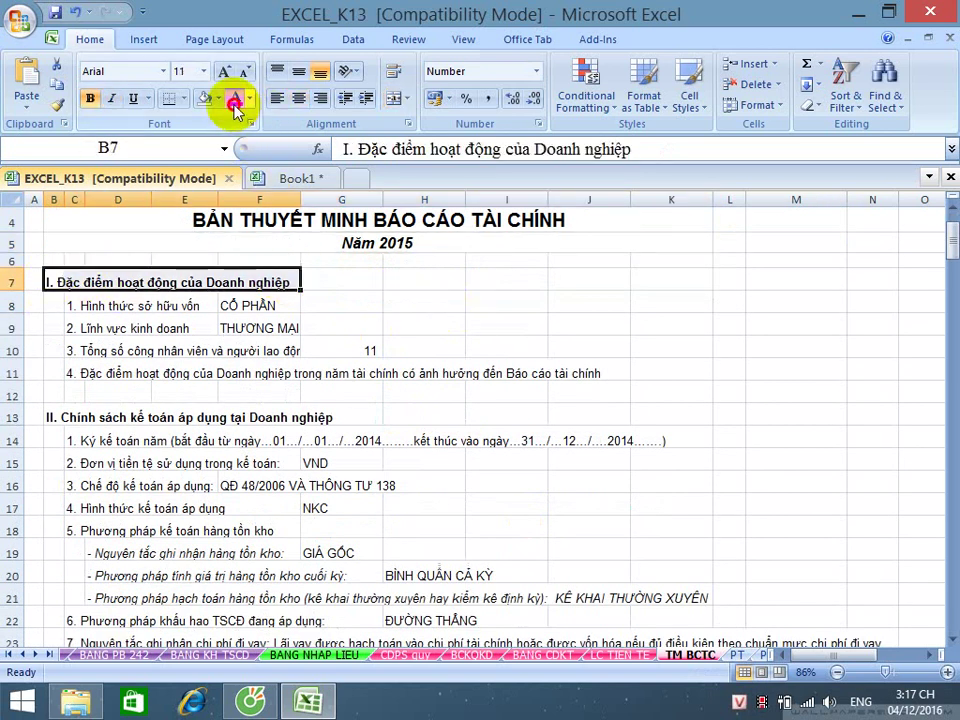
left_click(428, 303)
- Set the ownership form (Hình thức sở hữu vốn) in cell F8 to TNHH
scroll(424, 371, "down", 1)
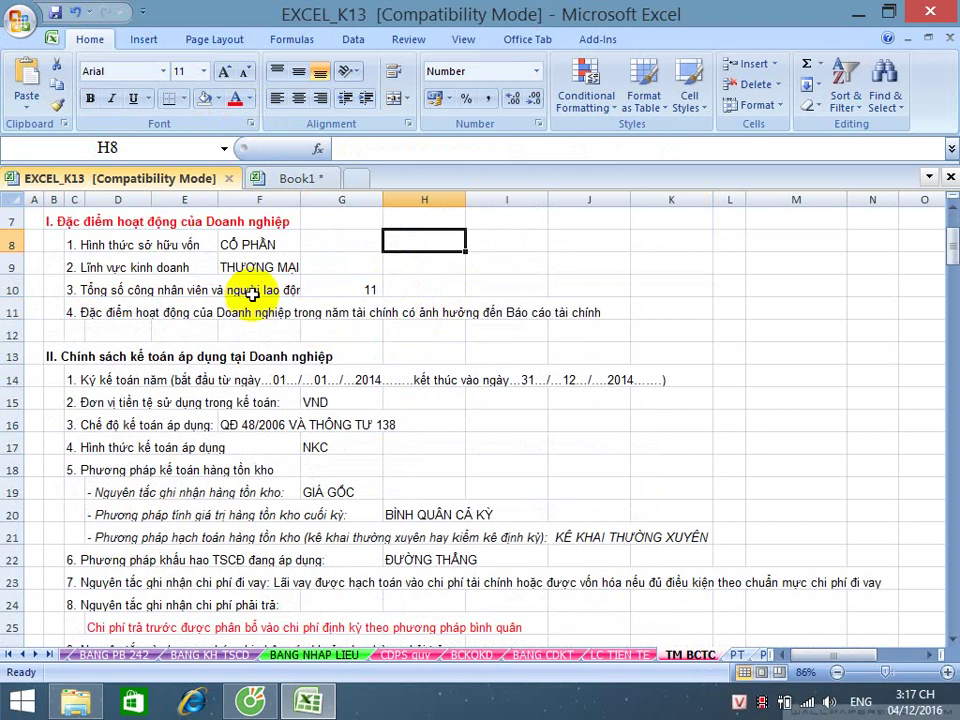
left_click(250, 247)
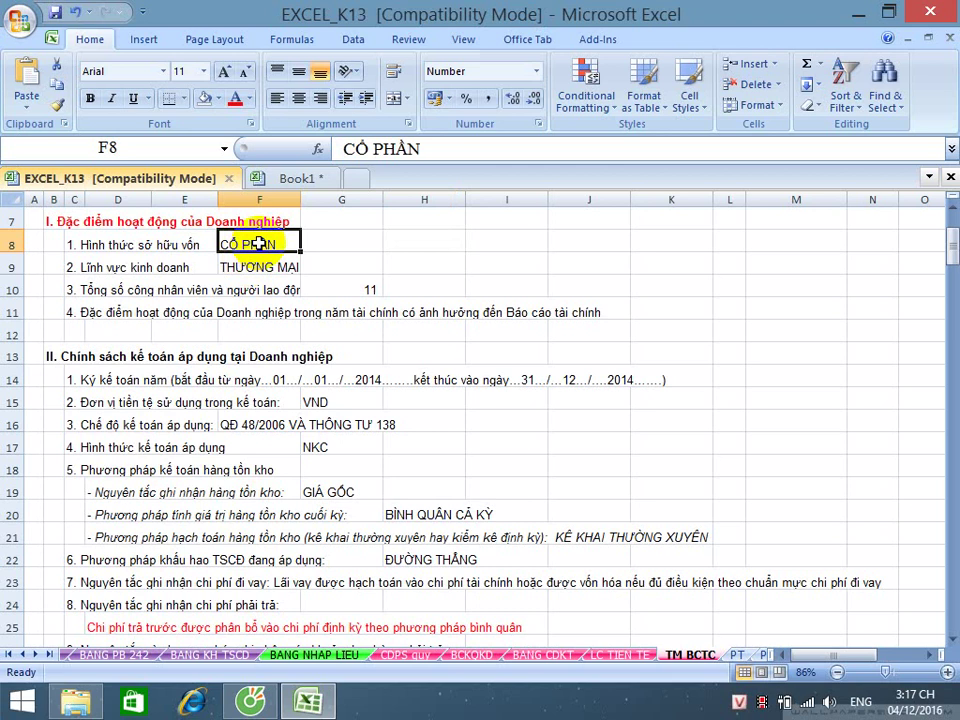
scroll(260, 243, "up", 2)
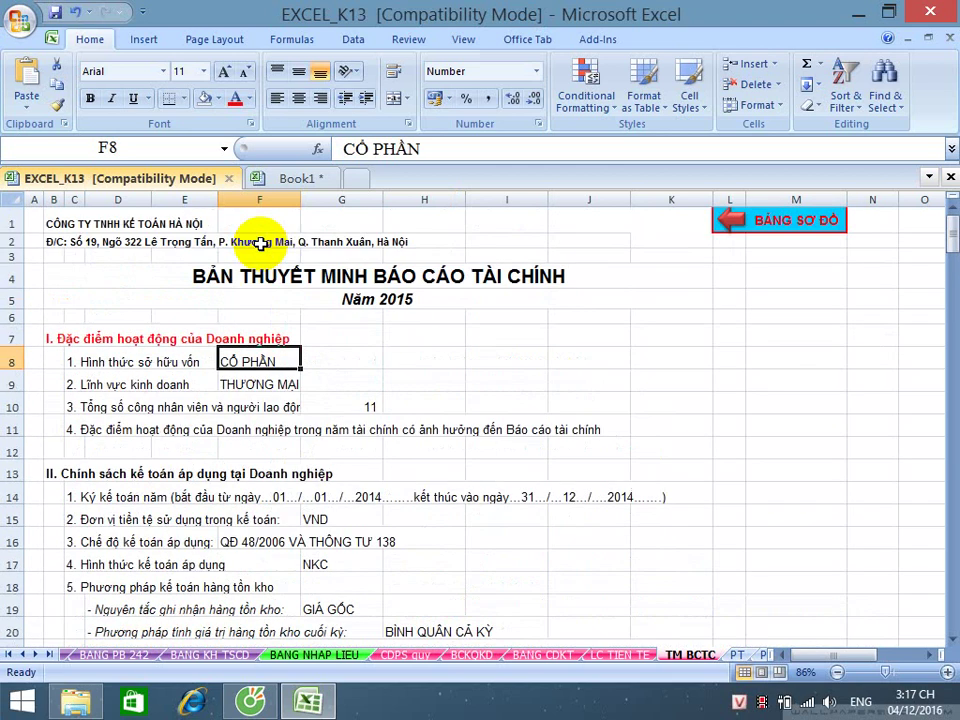
scroll(262, 244, "down", 2)
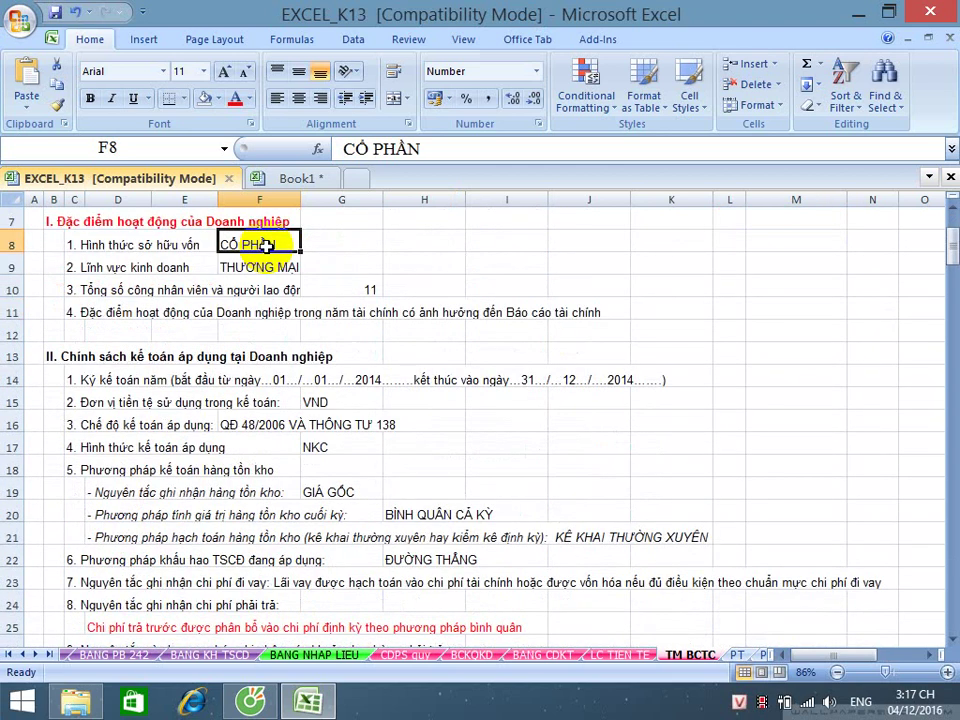
type("TNHH")
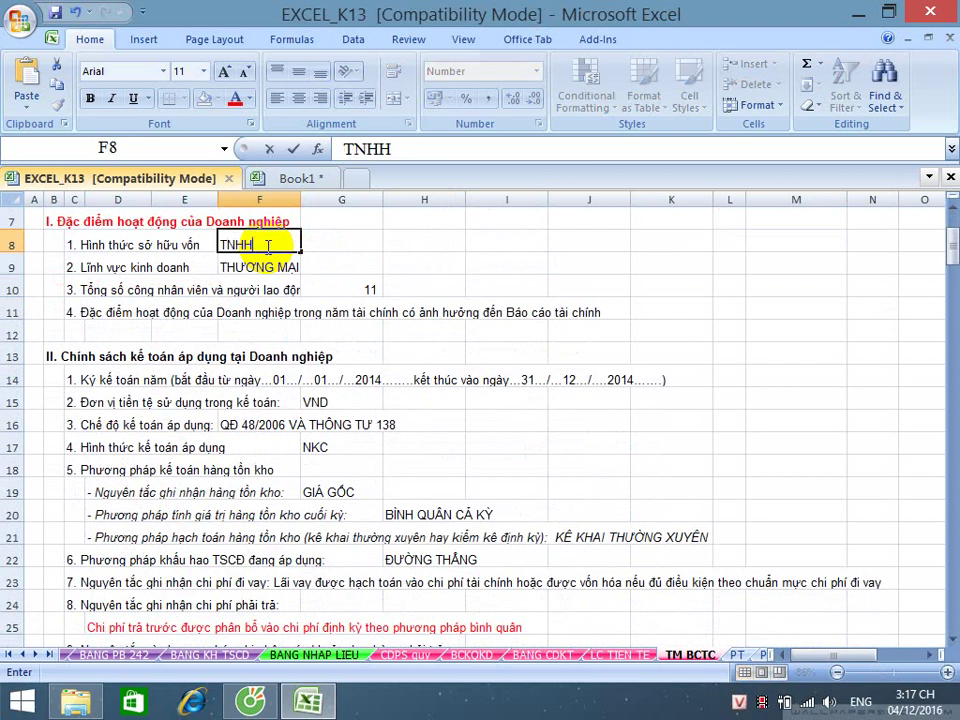
key("Return")
- Extend the ownership form entry in F8 to "TNHH 2 THÀNH VIÊN TRỞ LÊN"
left_click(267, 245)
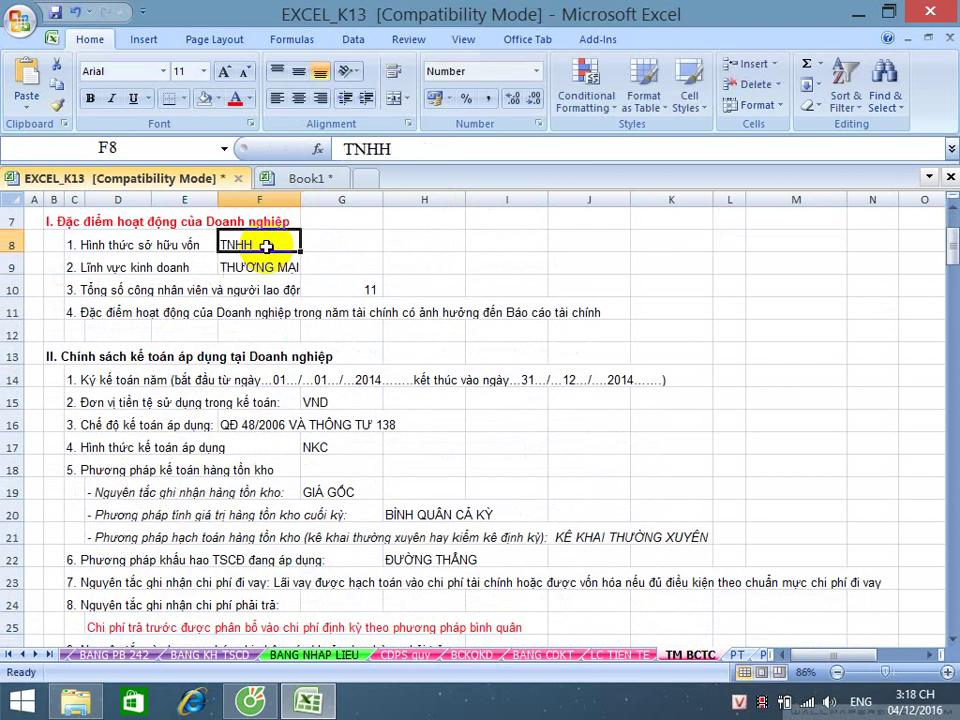
double_click(291, 243)
type("2 THÀNH")
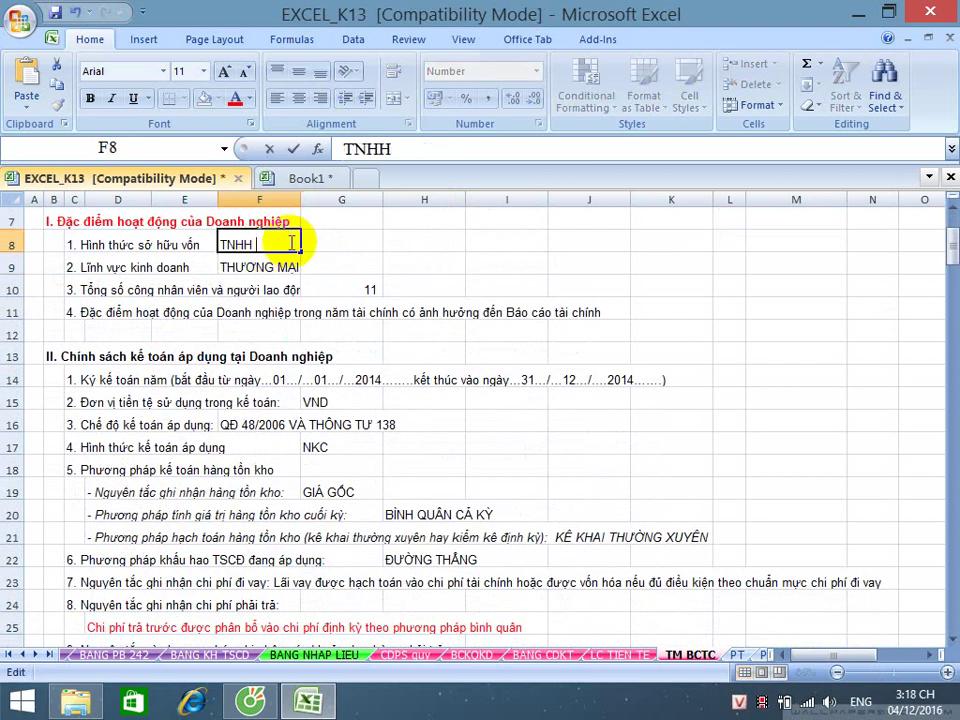
type(" VIÊN TR")
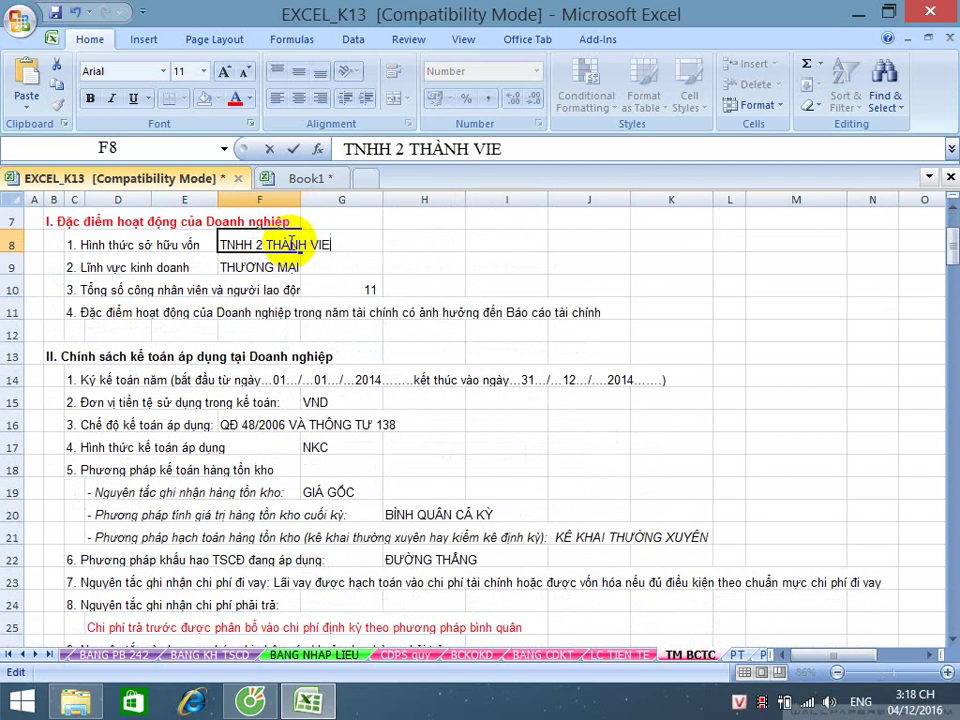
type("Ở LÊN")
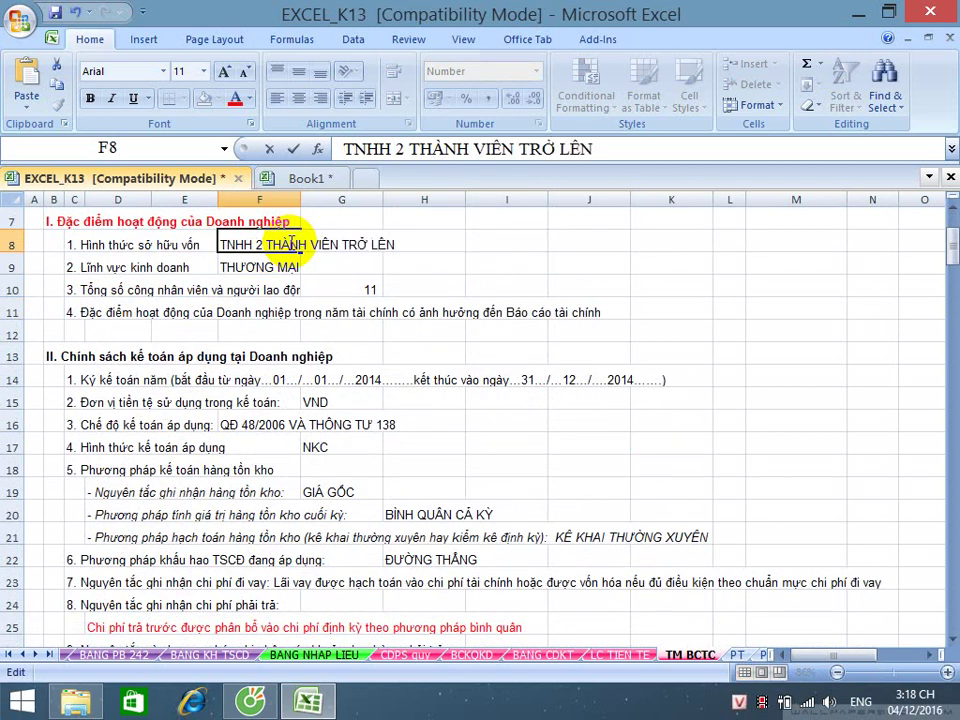
key("Return")
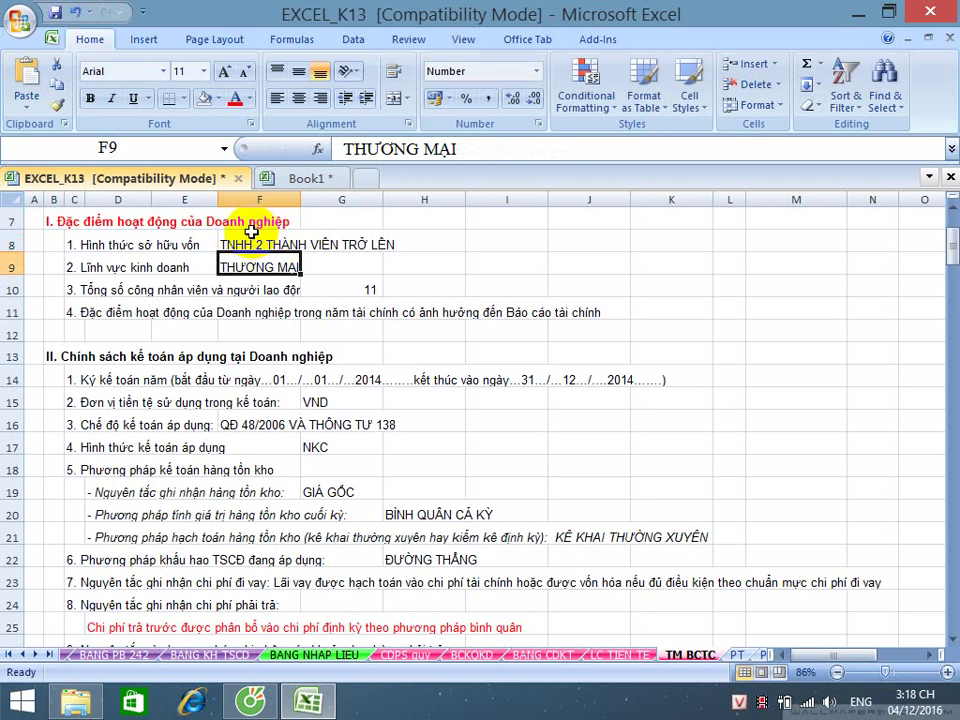
- Remove "2 THÀNH VIÊN TRỞ LÊN" from the ownership form entry in F8, keeping only TNHH
left_click(285, 243)
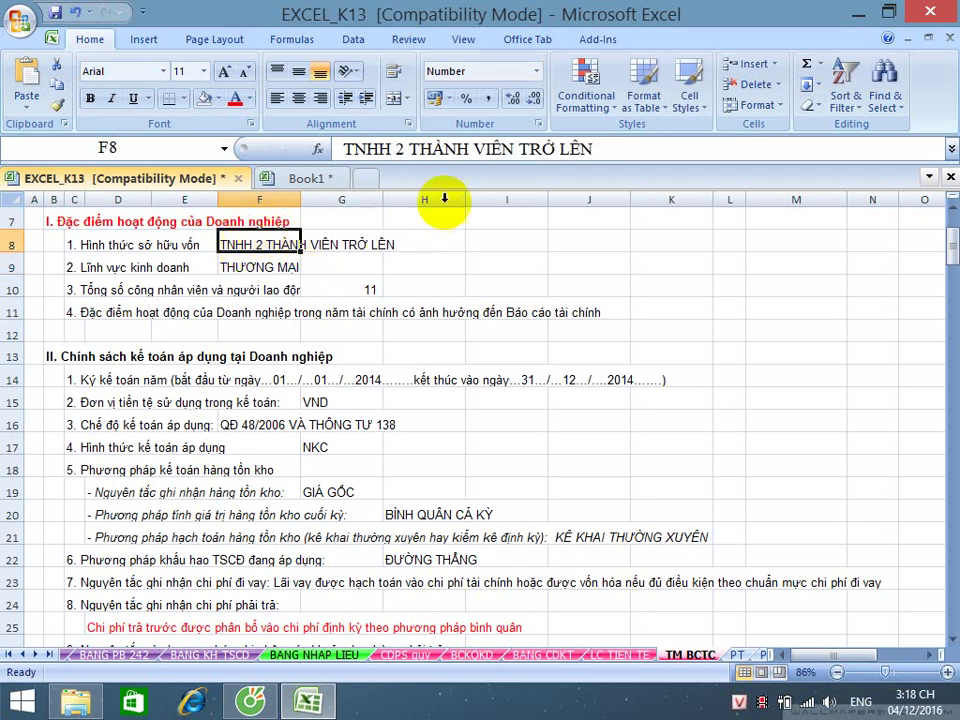
left_click_drag(397, 148, 561, 148)
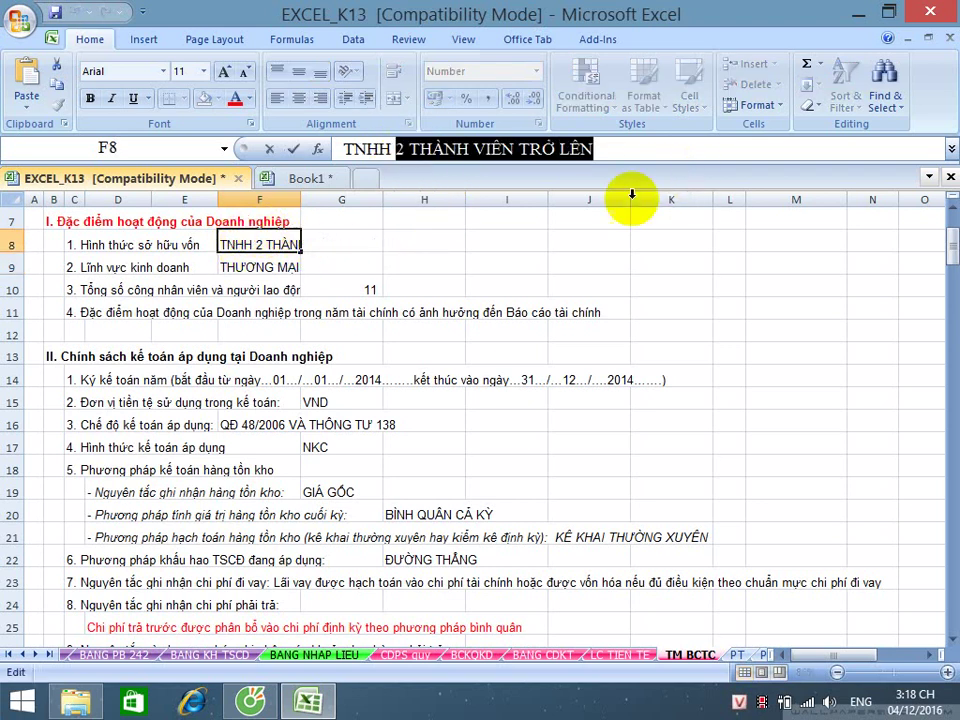
key("shift+End")
key("Delete")
key("Return")
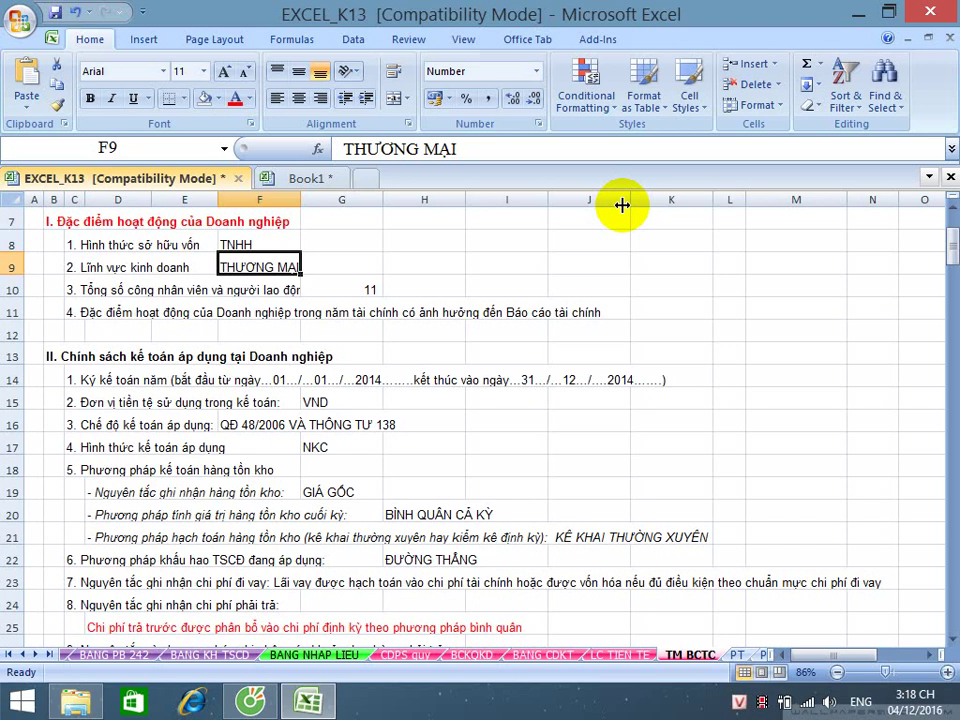
- Clear the employee count in G10 and enter 11 in H10 instead
left_click(77, 287)
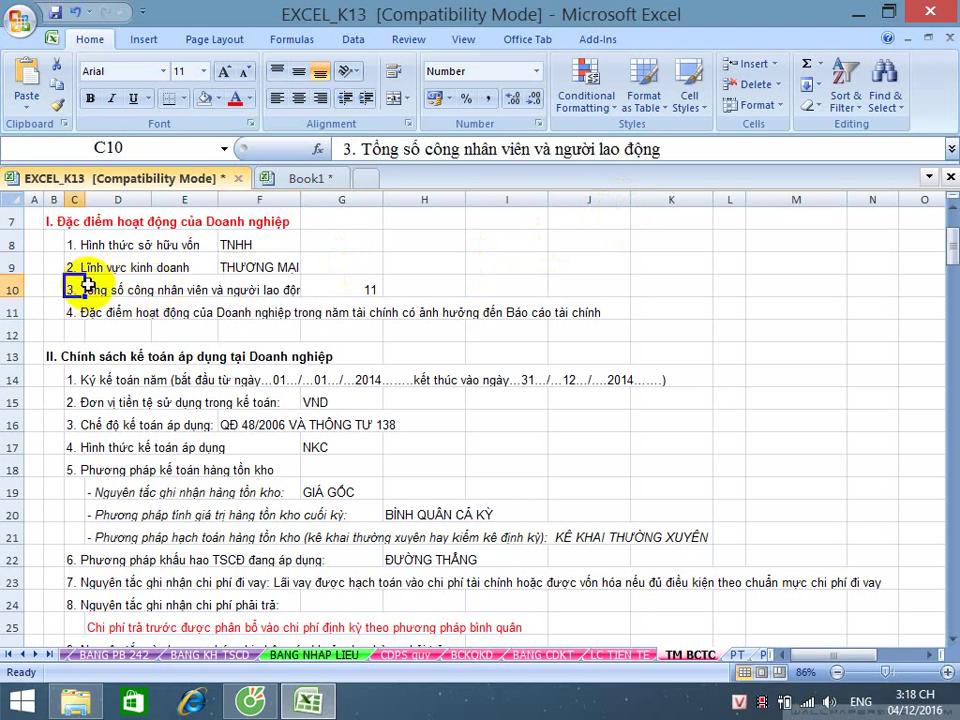
left_click(352, 288)
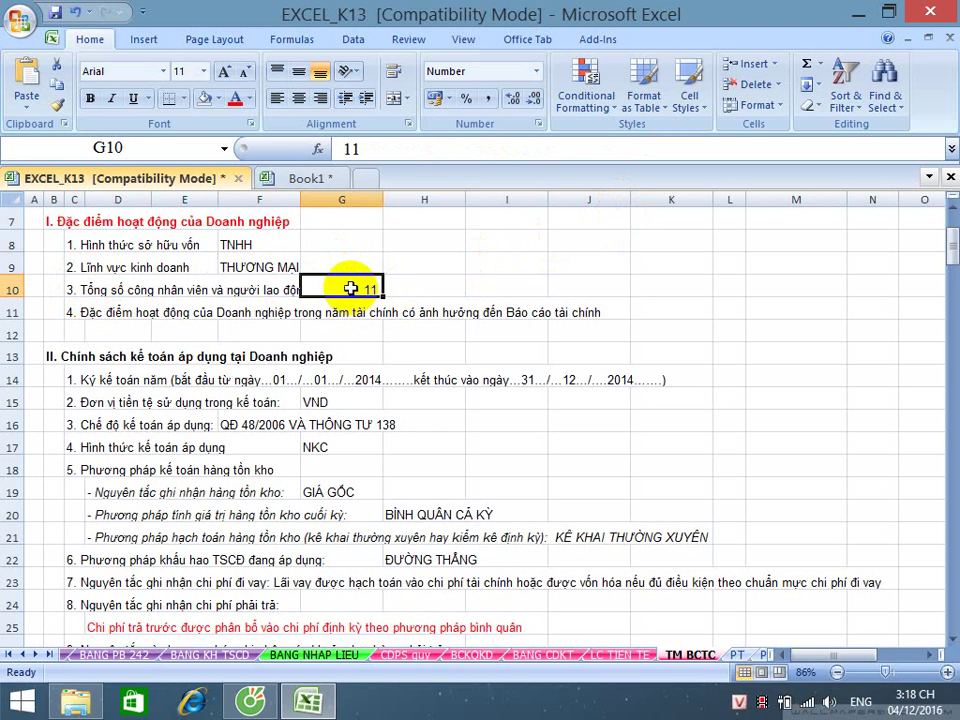
key("Delete")
left_click(575, 287)
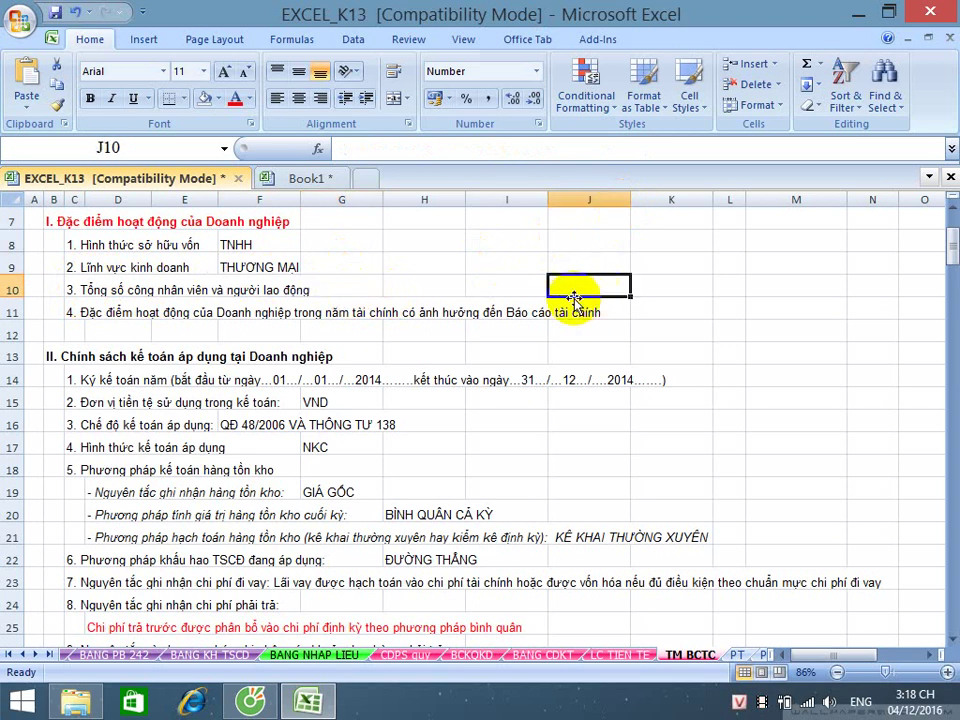
left_click(425, 290)
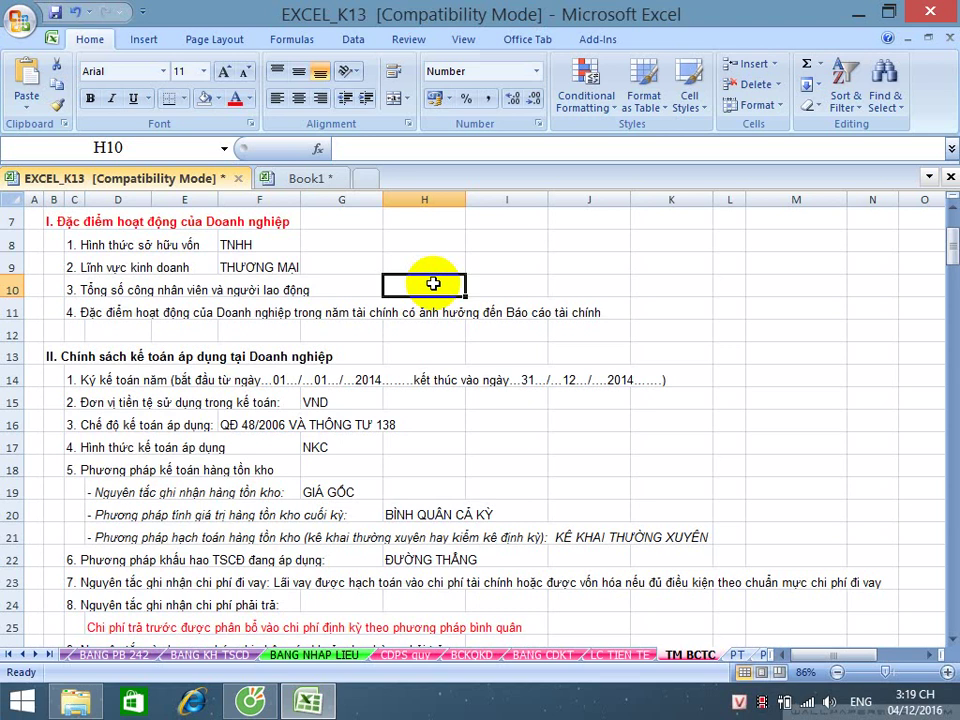
type("11")
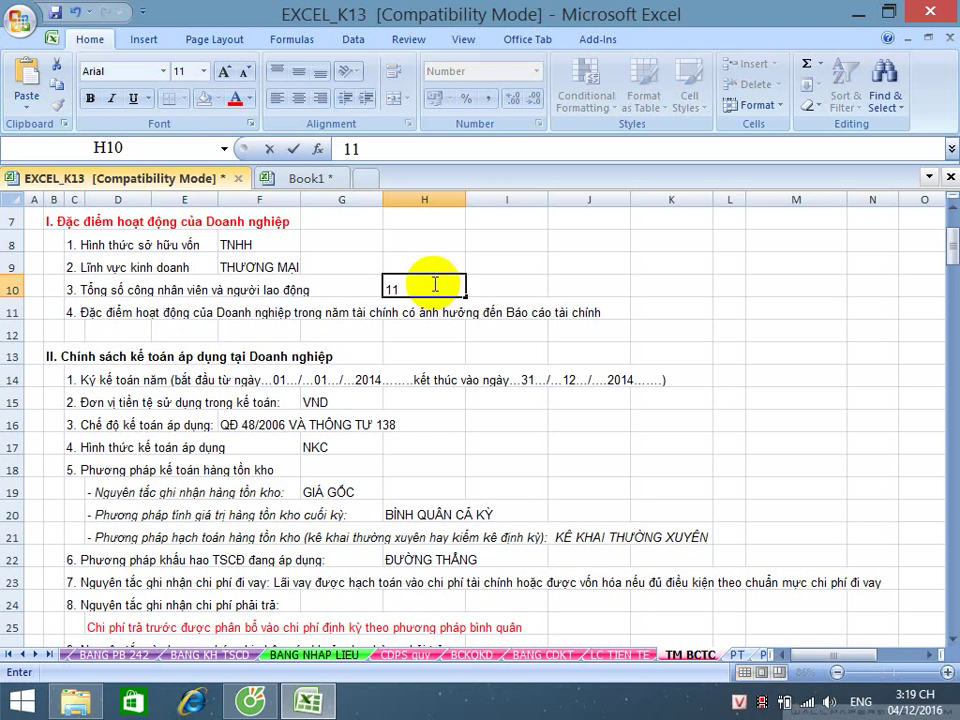
key("Return")
- Left-align the employee count in H10
left_click(433, 284)
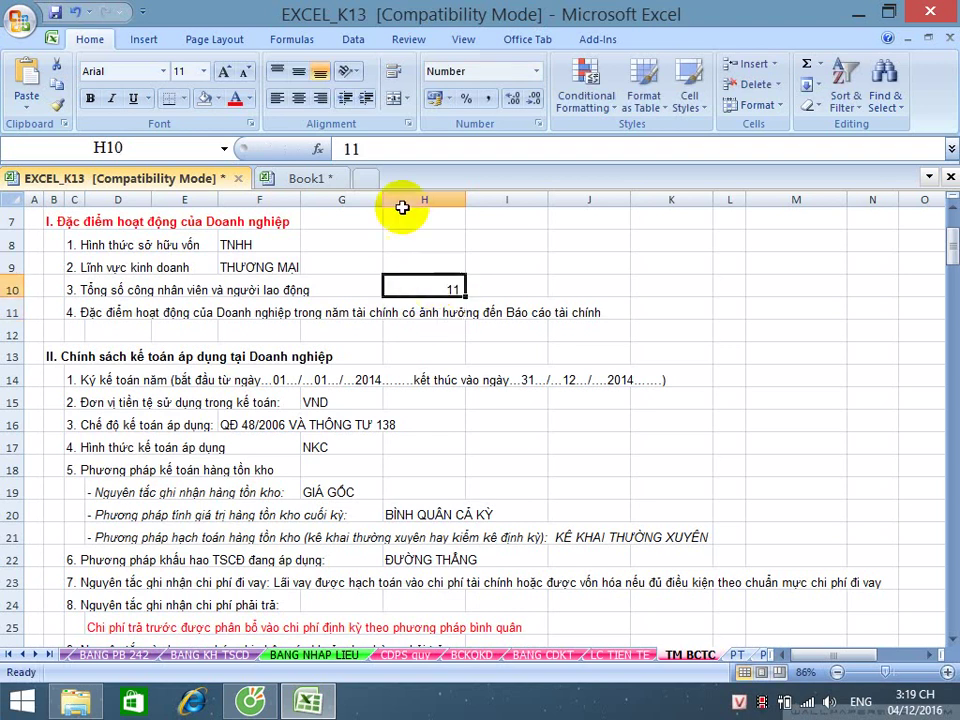
left_click(278, 98)
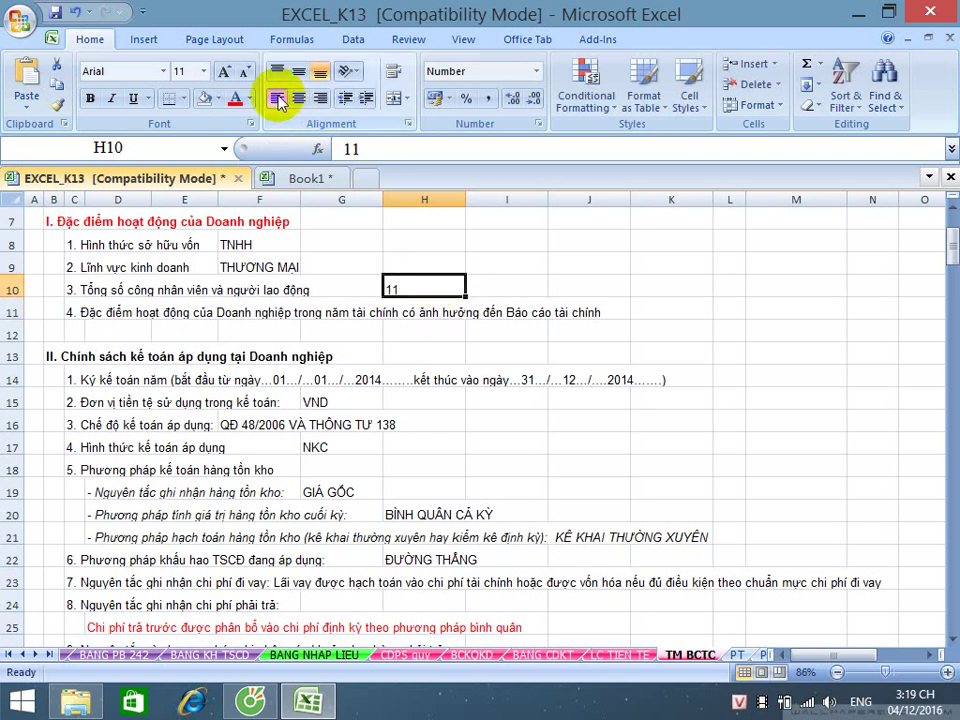
left_click(585, 287)
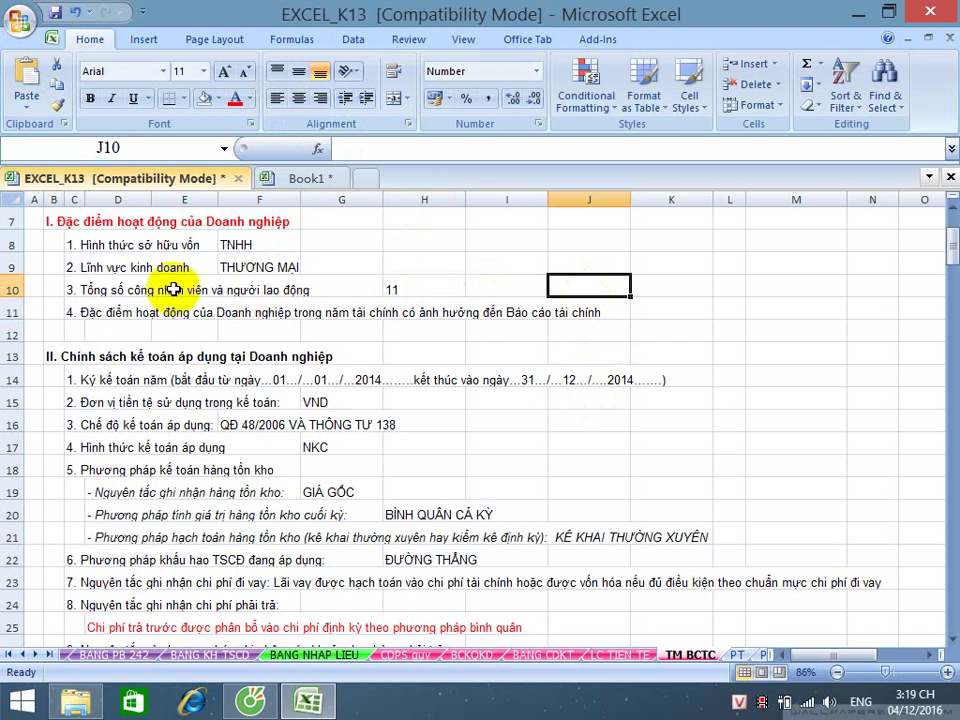
- Add a colon to the end of the label "3. Tổng số công nhân viên và người lao động" in C10
left_click(56, 287)
left_click(75, 289)
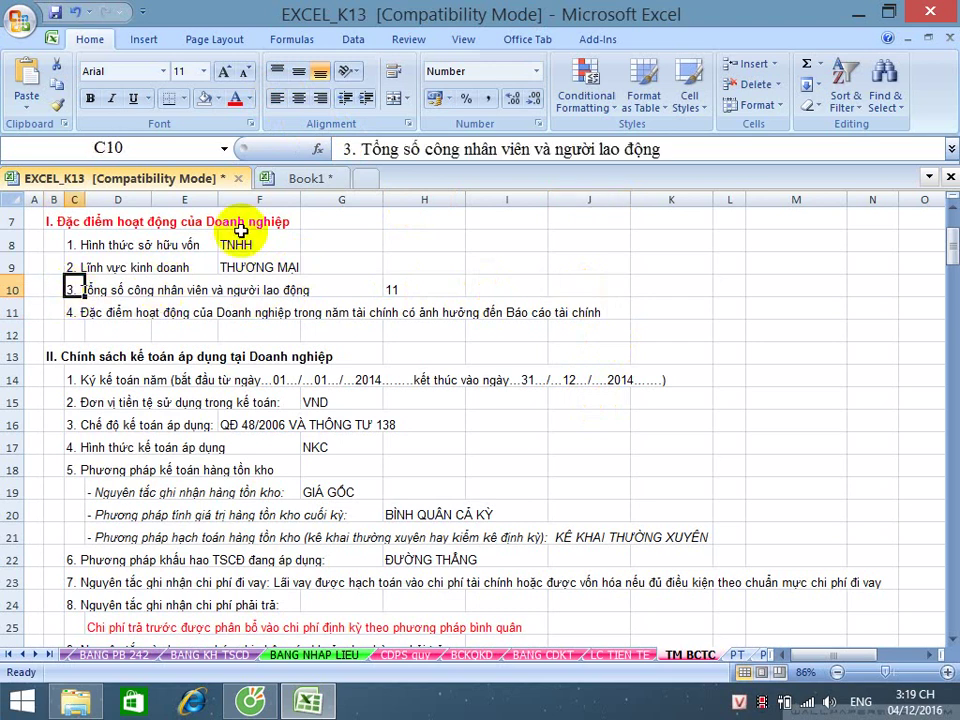
left_click(682, 149)
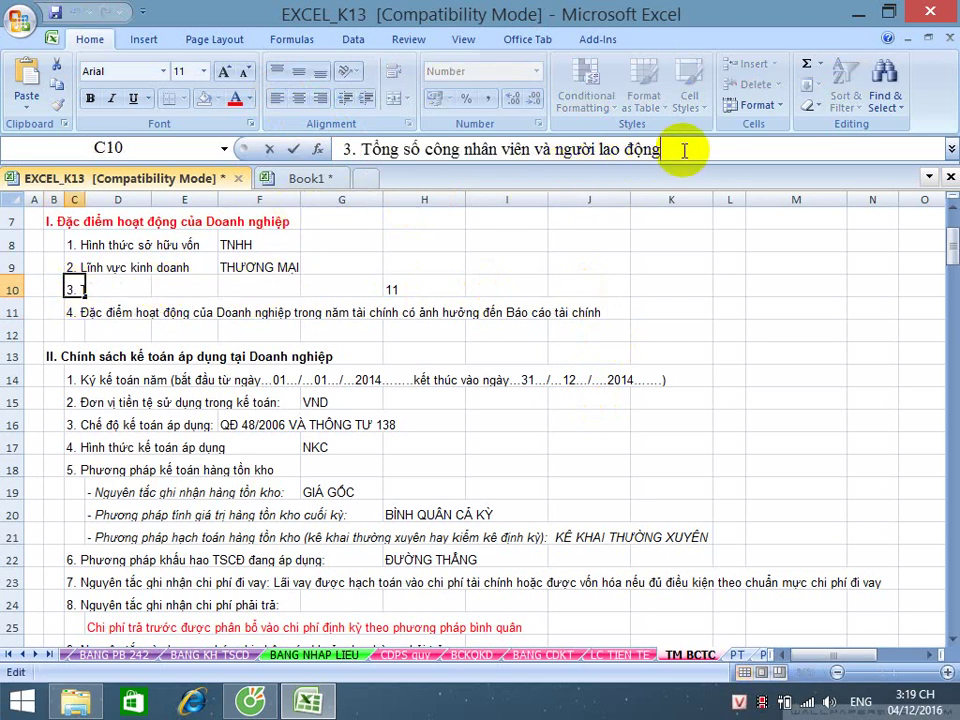
type(":")
key("Return")
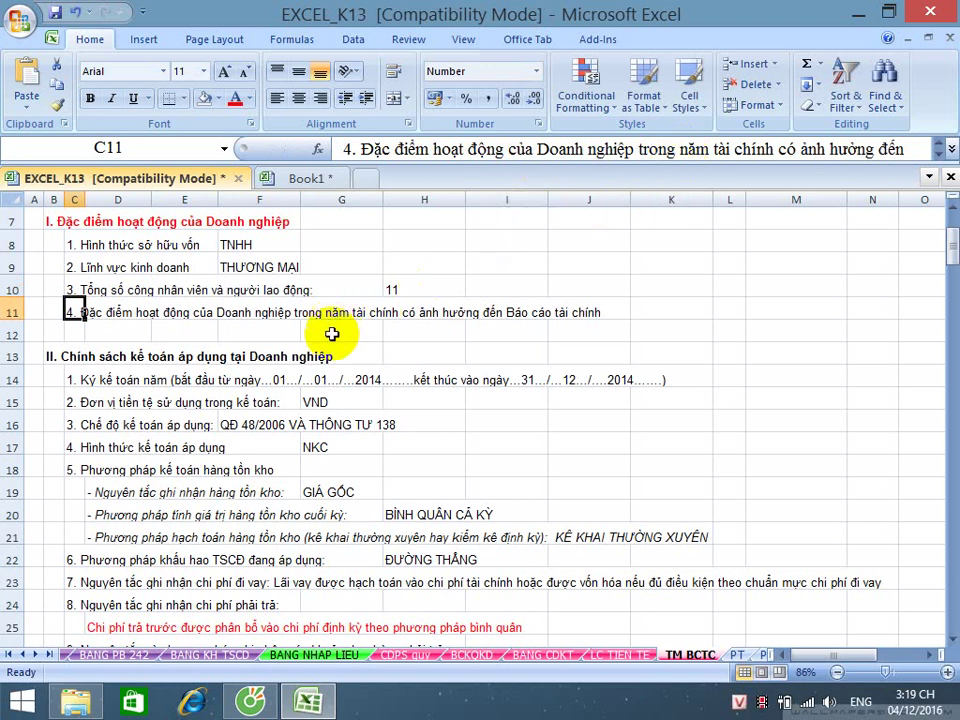
- Colour the section heading "II. Chính sách kế toán áp dụng tại Doanh nghiệp" in B13 red
scroll(345, 326, "down", 1)
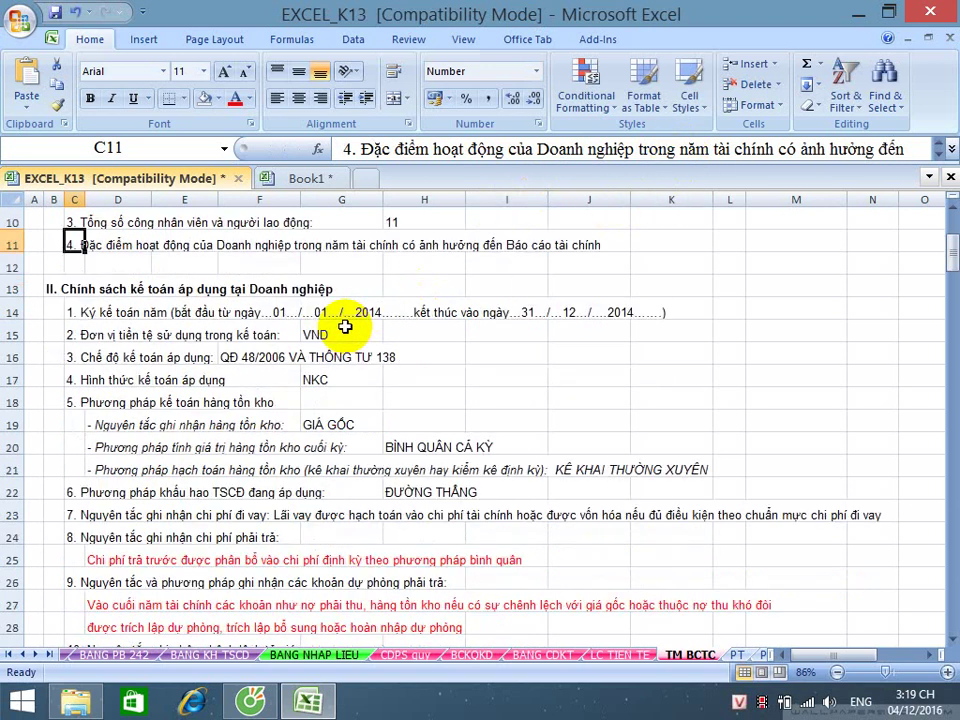
scroll(129, 279, "up", 1)
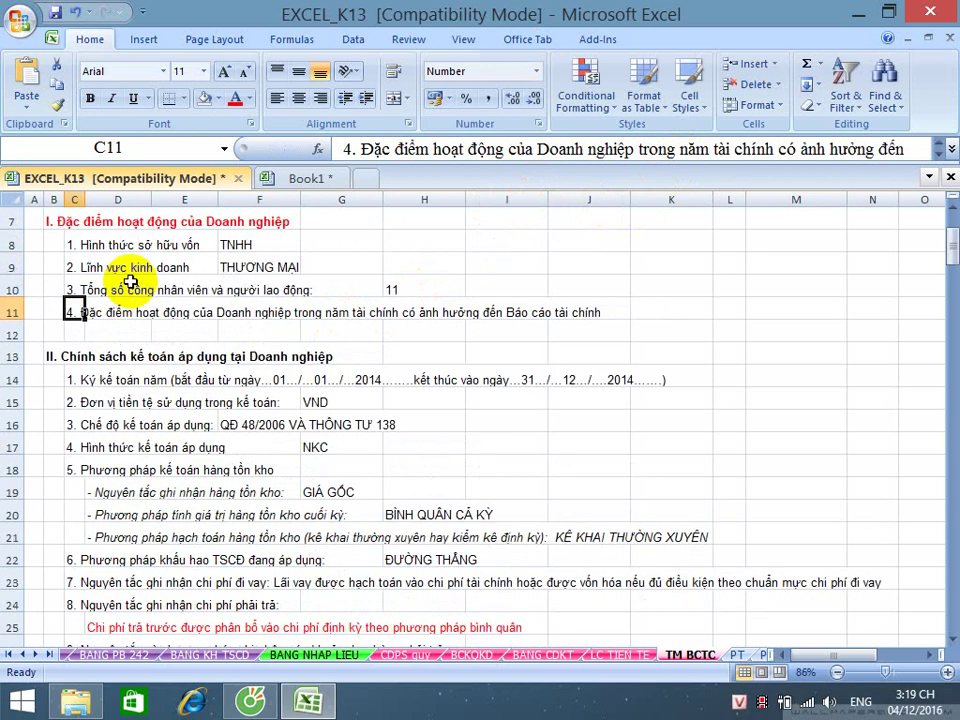
left_click(111, 329)
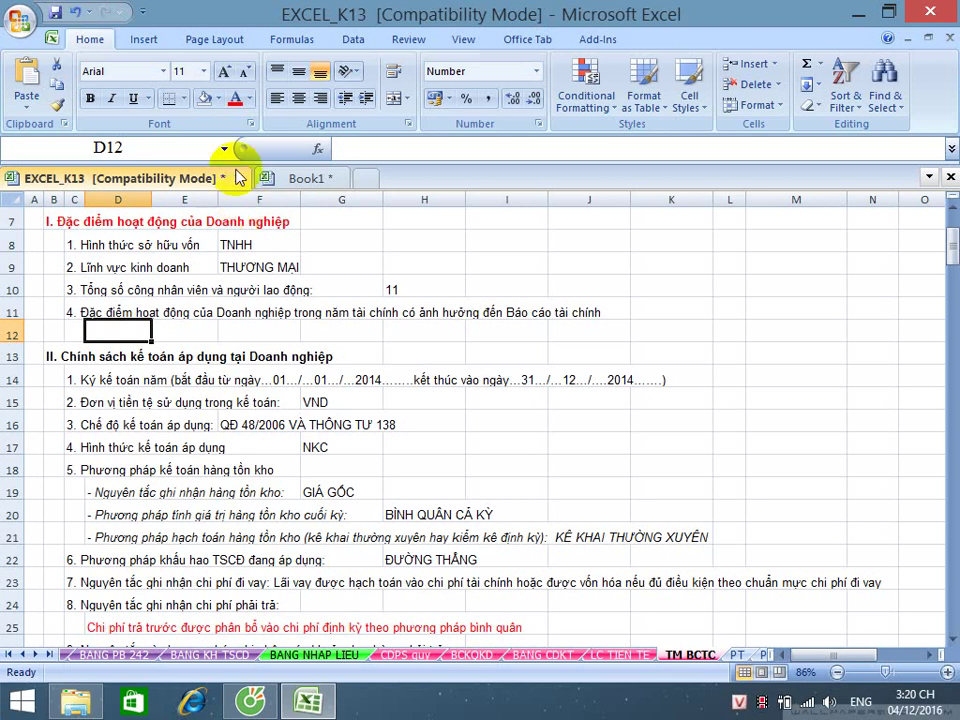
left_click(55, 356)
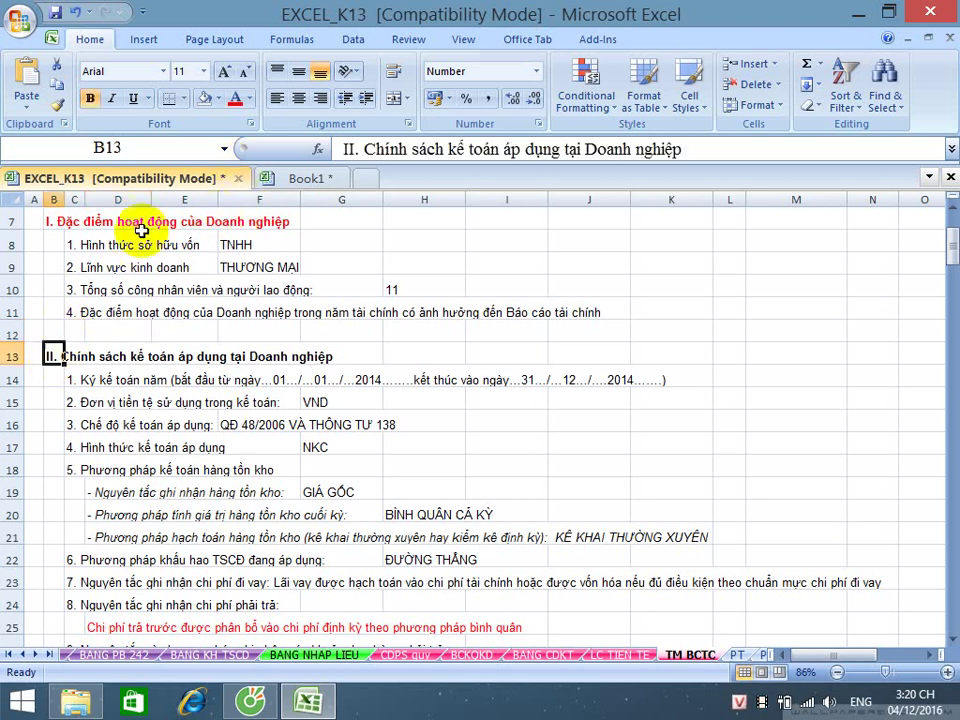
left_click(235, 98)
- Change the start year of the accounting period in C14 to 2015
scroll(250, 275, "down", 1)
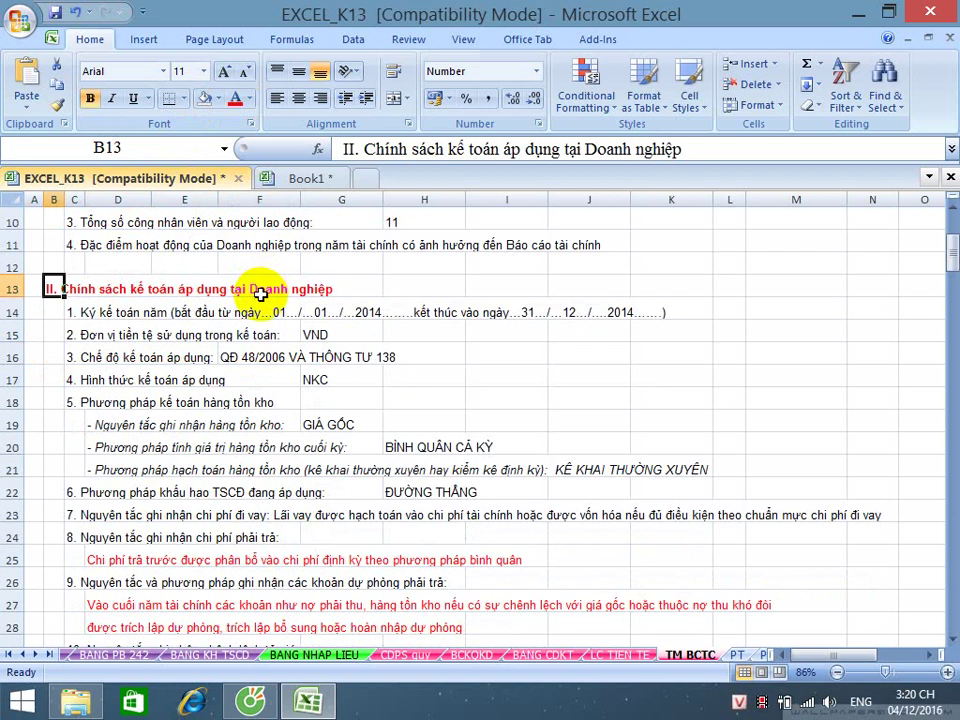
left_click(75, 313)
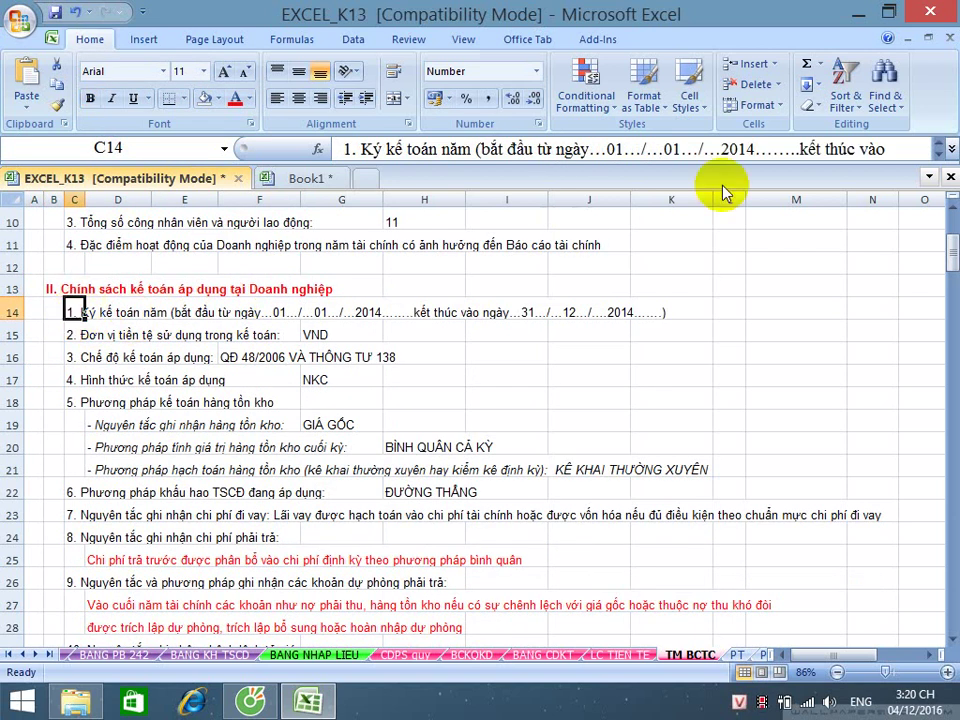
left_click(750, 151)
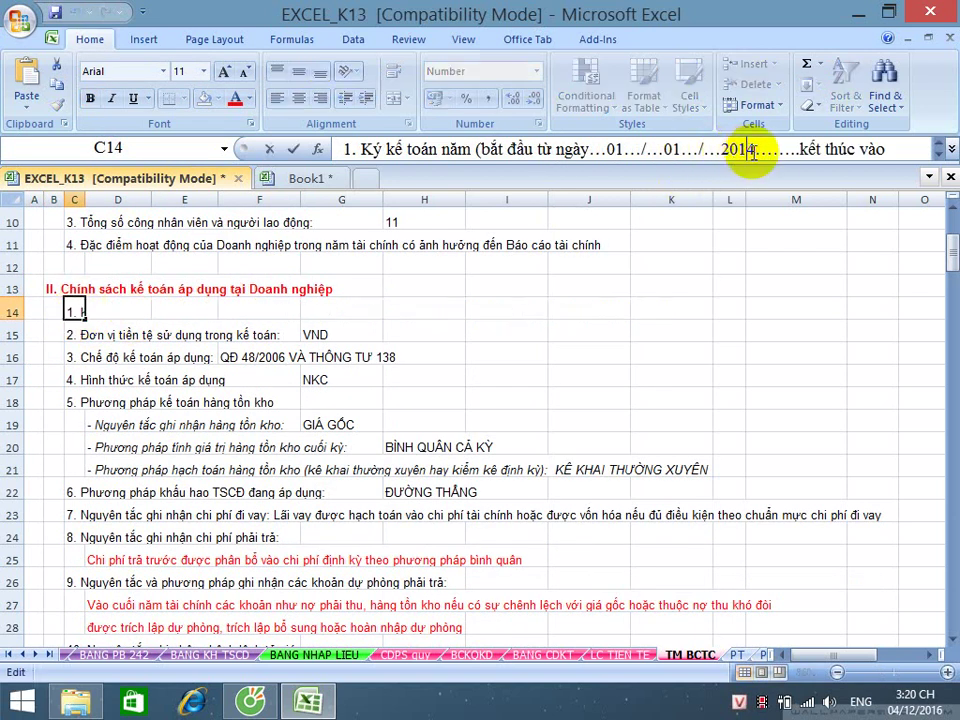
key("BackSpace")
type("5")
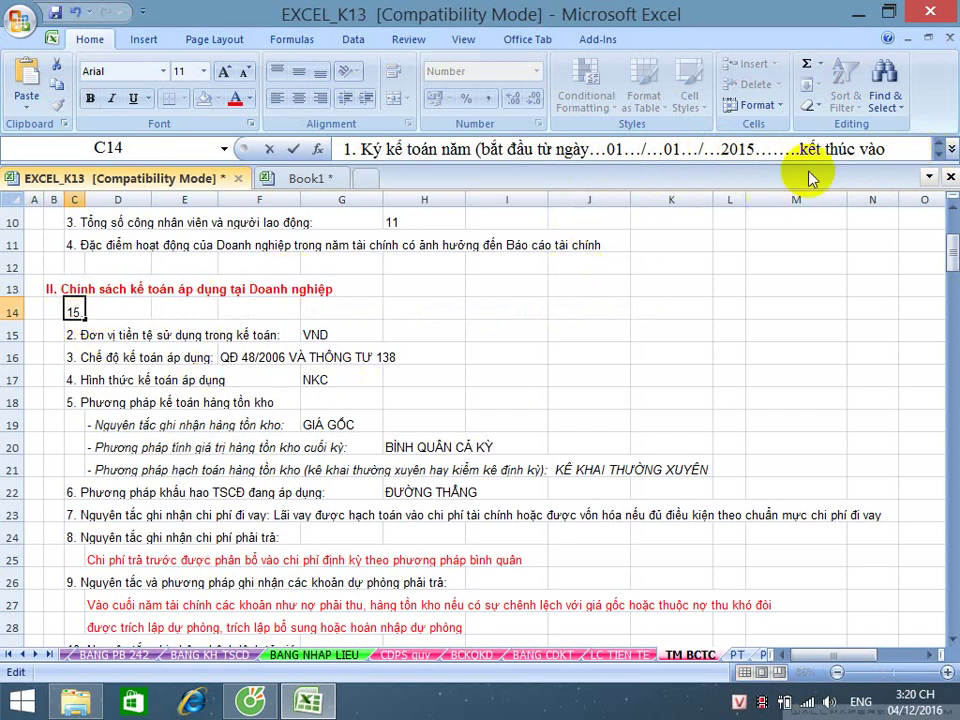
- Change the end year of the accounting period in C14 to 2015 and save the workbook
key("Right")
key("Right")
key("Right")
key("Right")
key("Right")
key("Right")
key("Right")
key("Right")
key("Right")
key("Right")
key("Right")
key("Right")
key("Right")
key("Right")
key("Right")
key("Right")
key("Right")
key("Right")
key("Right")
key("Right")
key("Right")
key("Right")
key("Right")
key("Right")
key("Right")
key("Right")
key("Right")
key("Right")
key("Right")
key("Right")
key("Right")
key("Right")
key("Right")
key("Right")
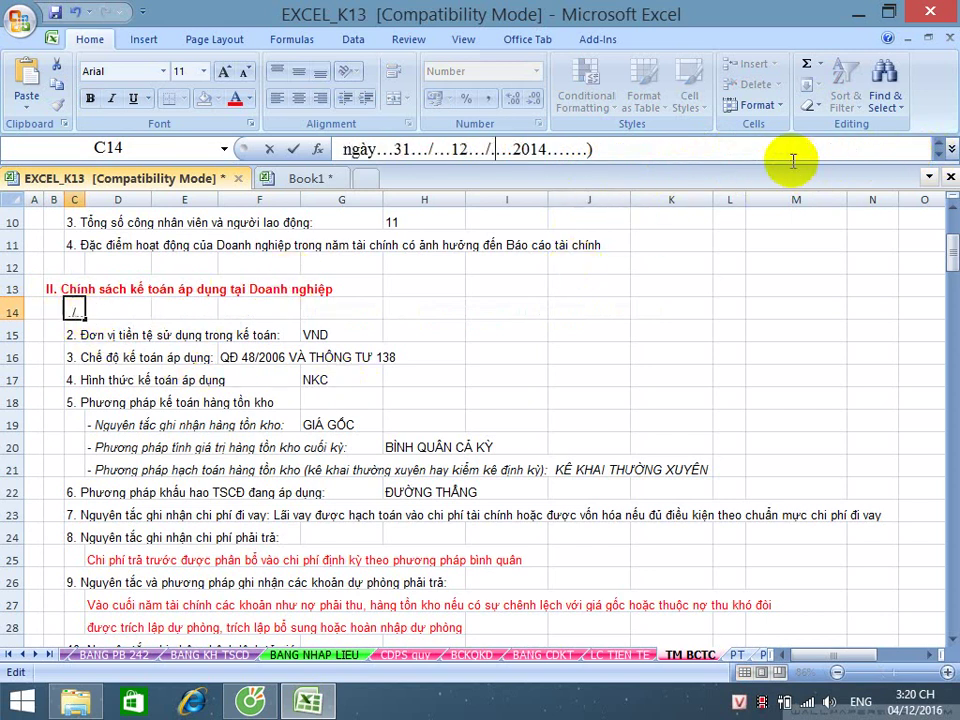
key("BackSpace")
type("4")
key("BackSpace")
type("5")
key("Return")
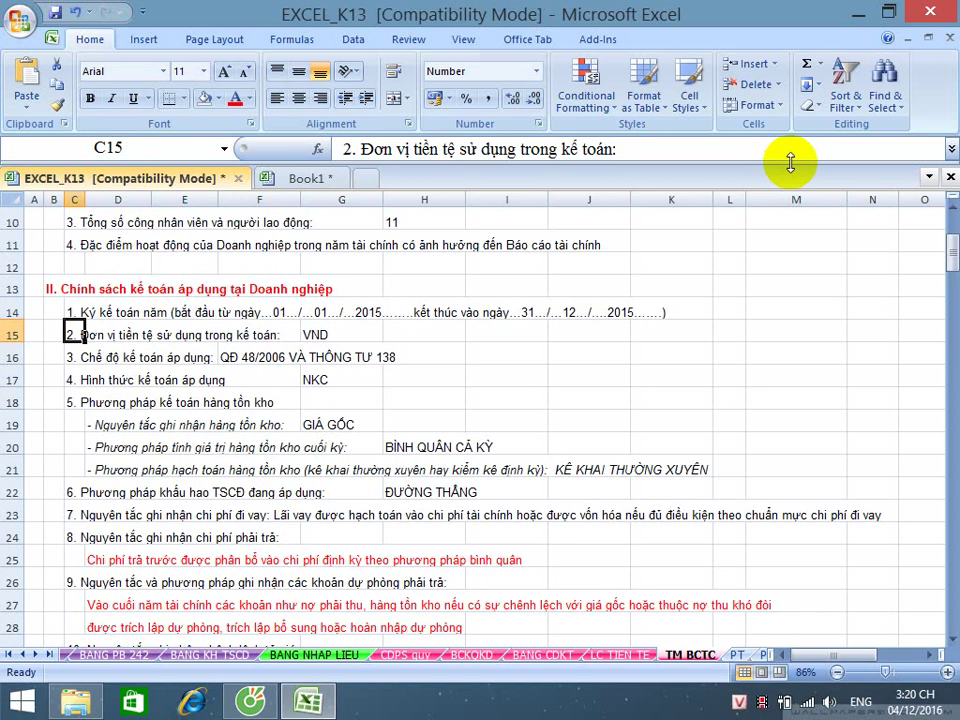
left_click(57, 15)
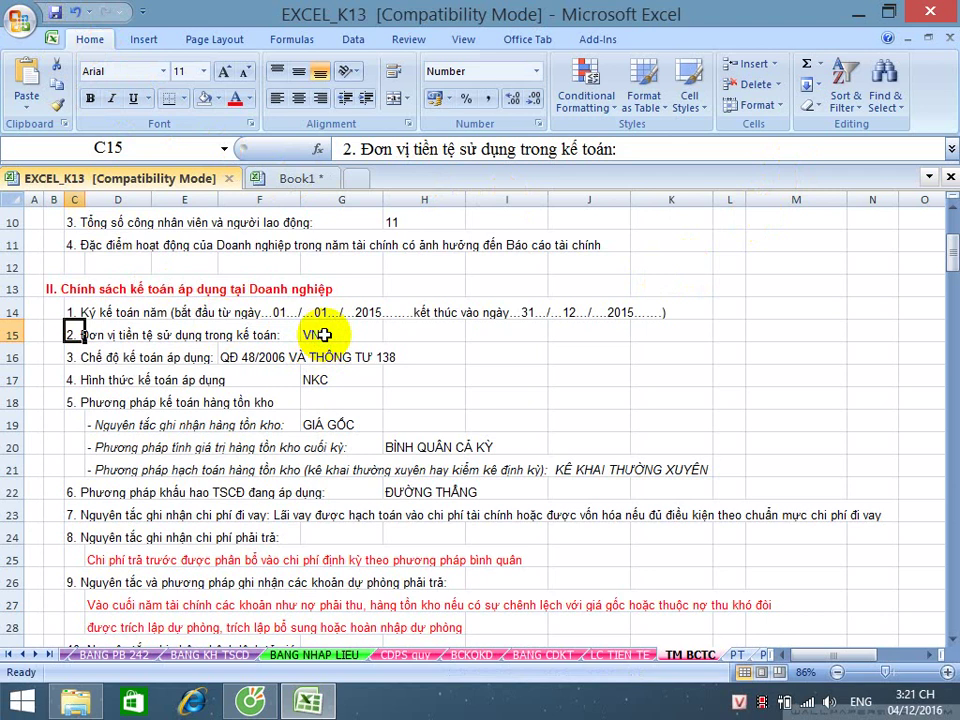
- Replace the accounting form abbreviation in G17 with "NHẬT KÝ CHUNG" and save the workbook
left_click(70, 360)
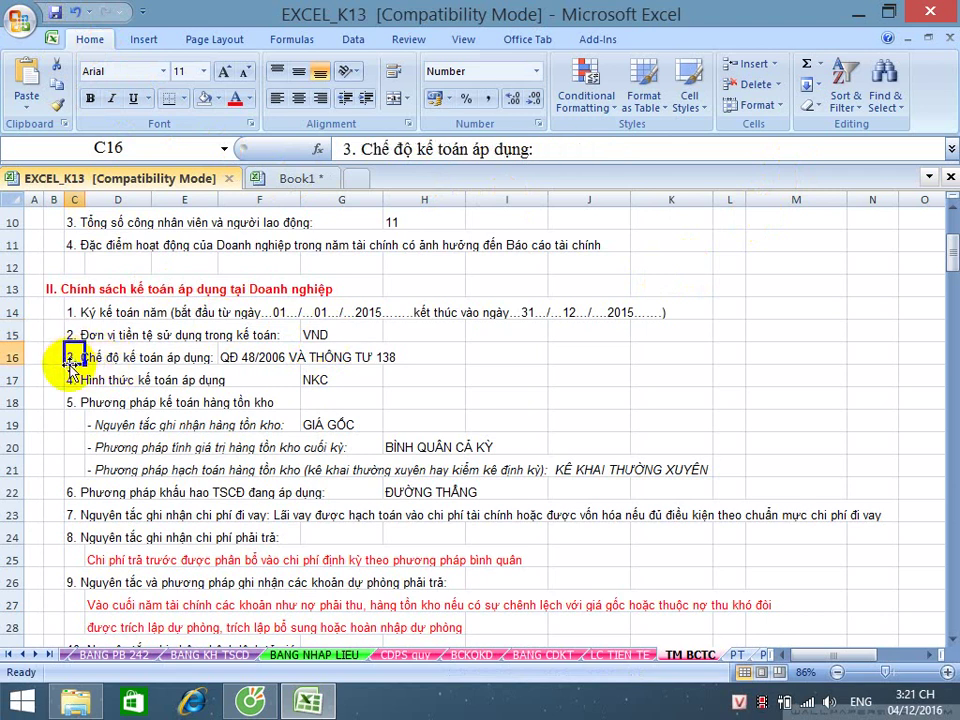
scroll(95, 390, "down", 1)
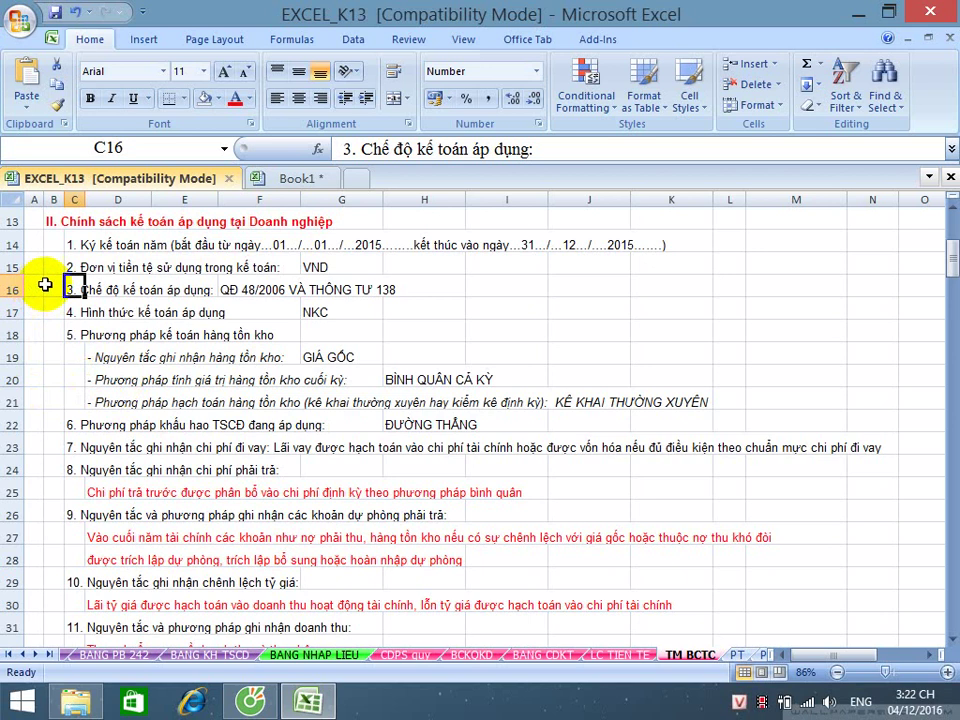
left_click(78, 313)
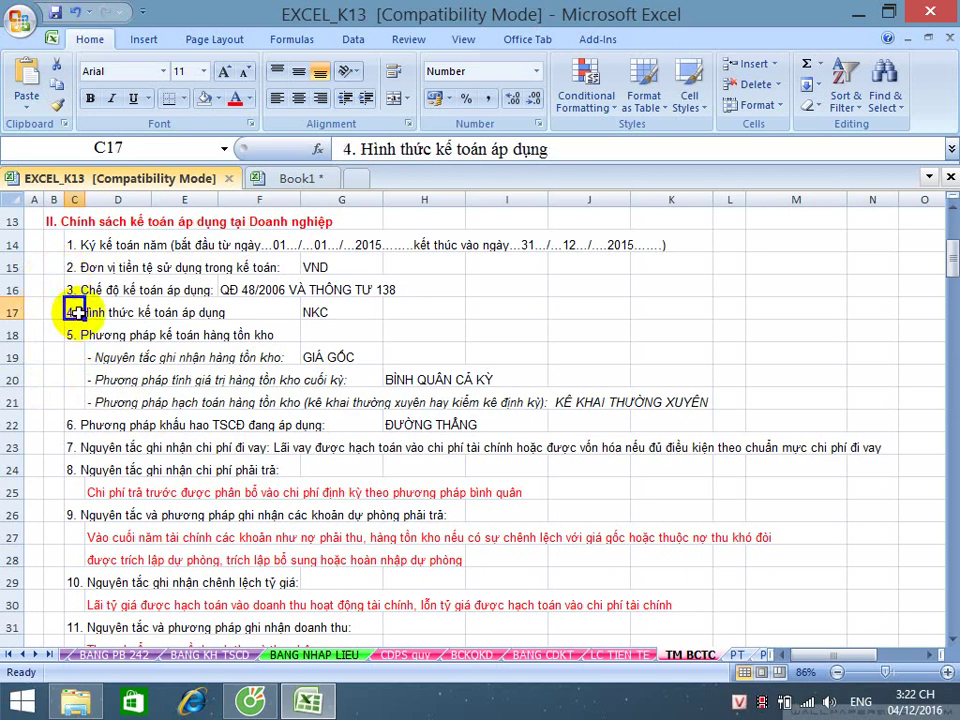
scroll(78, 316, "down", 1)
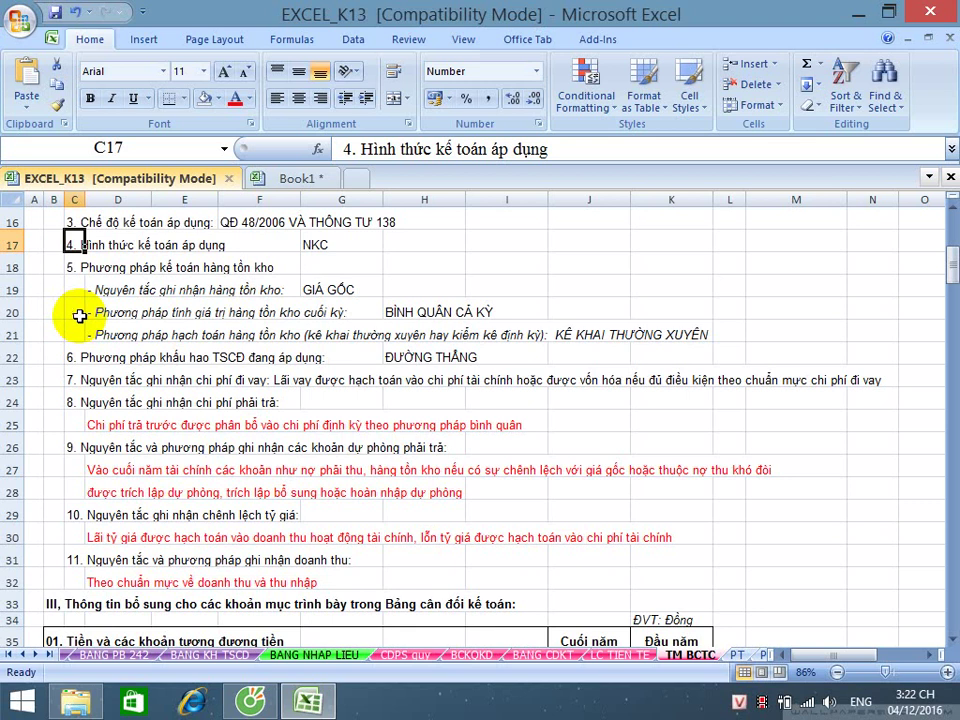
left_click(322, 247)
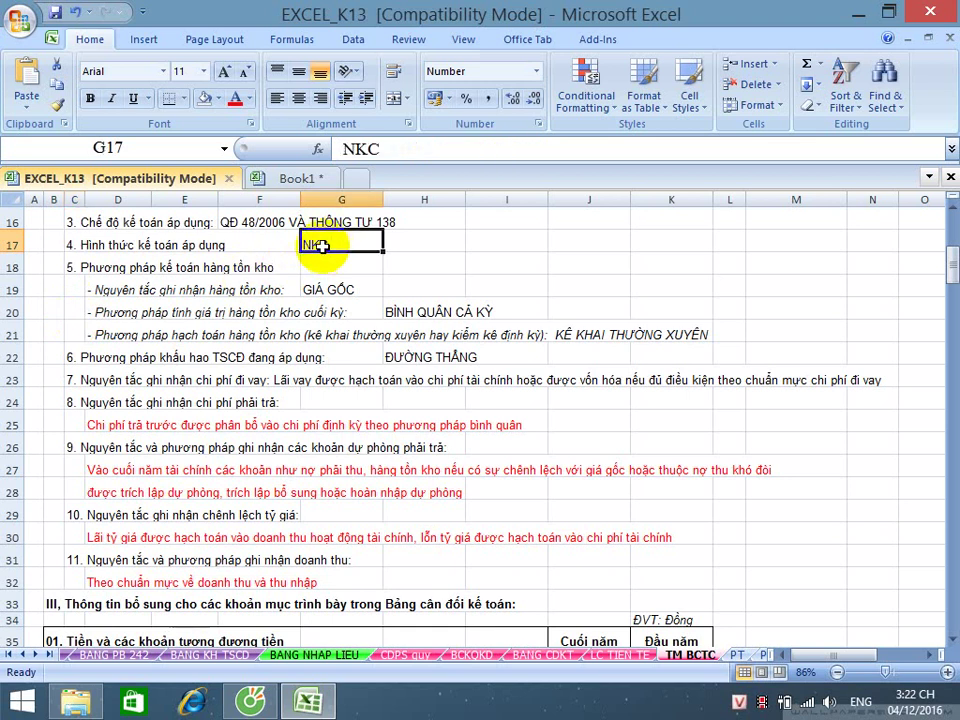
type("NHẬT")
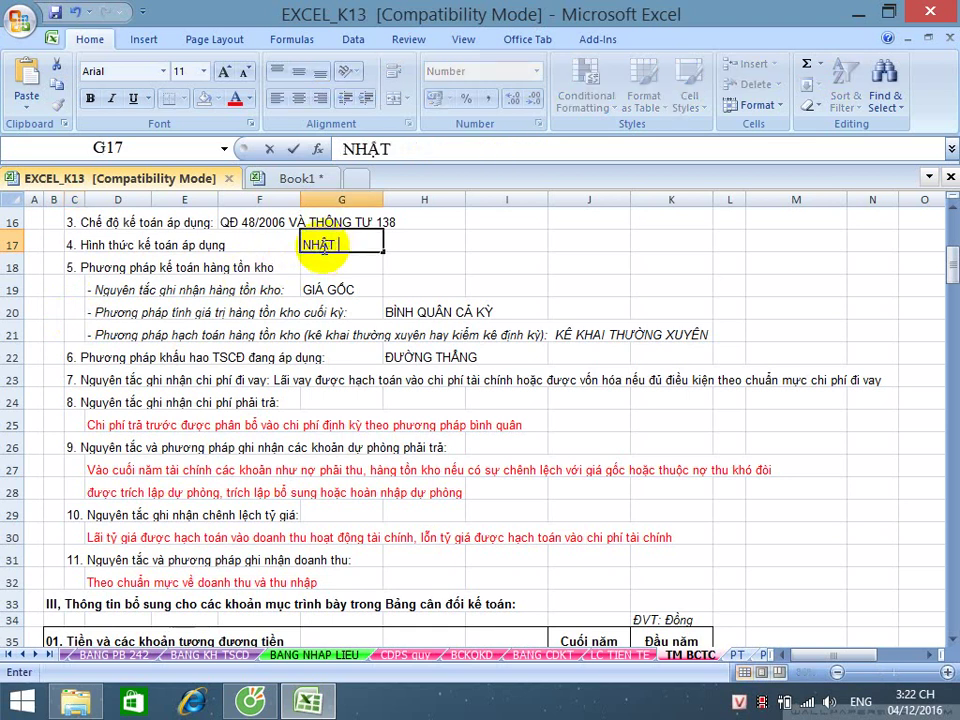
type(" KÝ CHUNG")
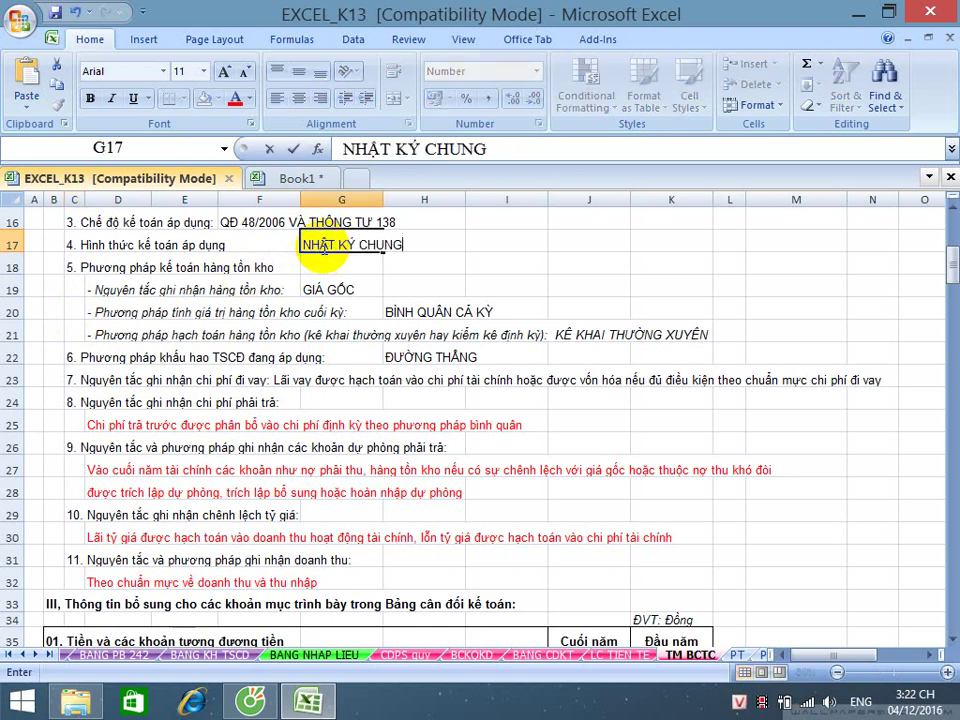
key("Return")
key("ctrl+s")
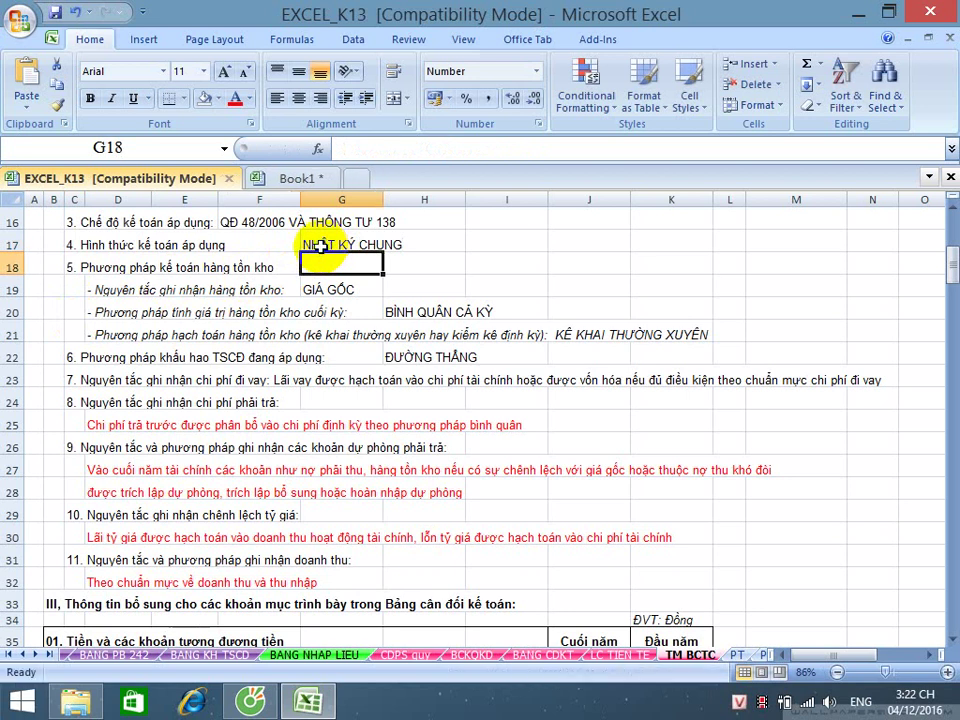
- Colour the accounting form text in G17 red and save the workbook
left_click(320, 246)
left_click(233, 100)
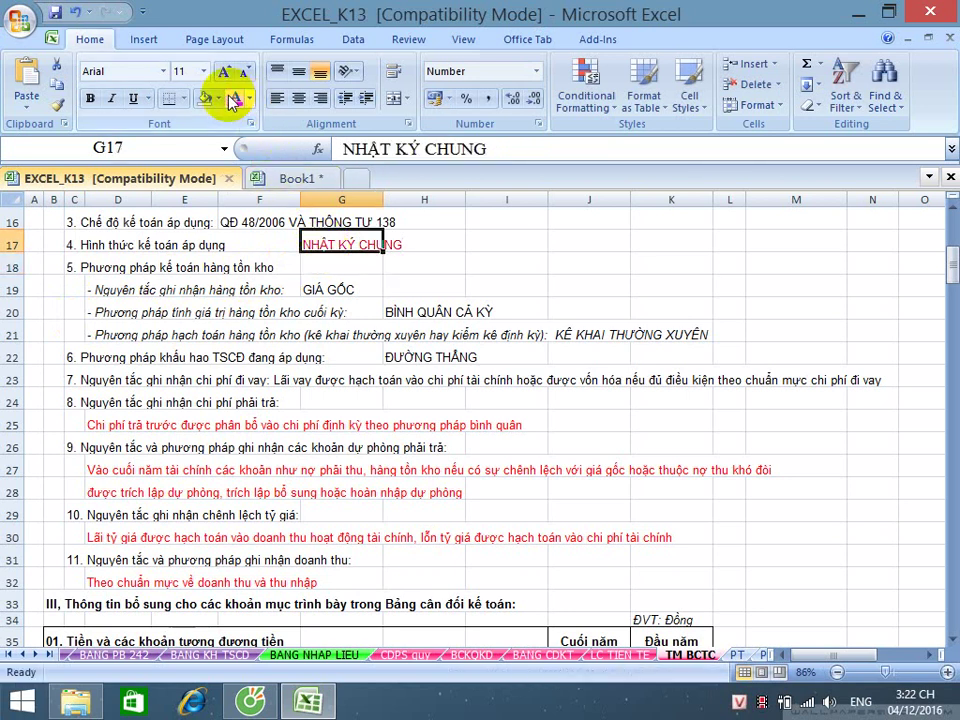
left_click(471, 262)
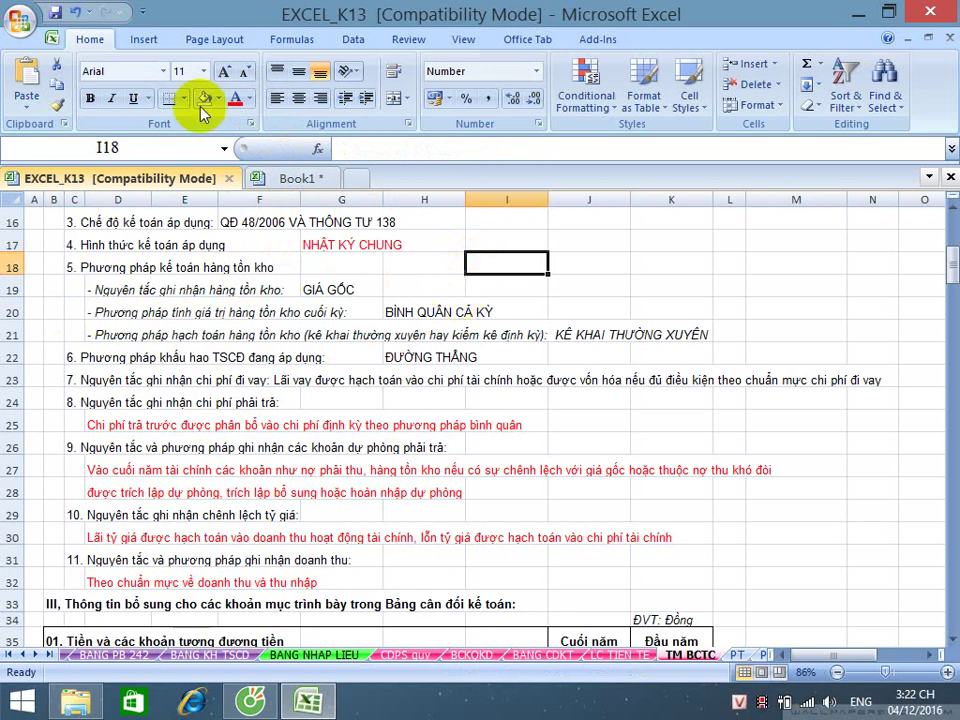
left_click(54, 12)
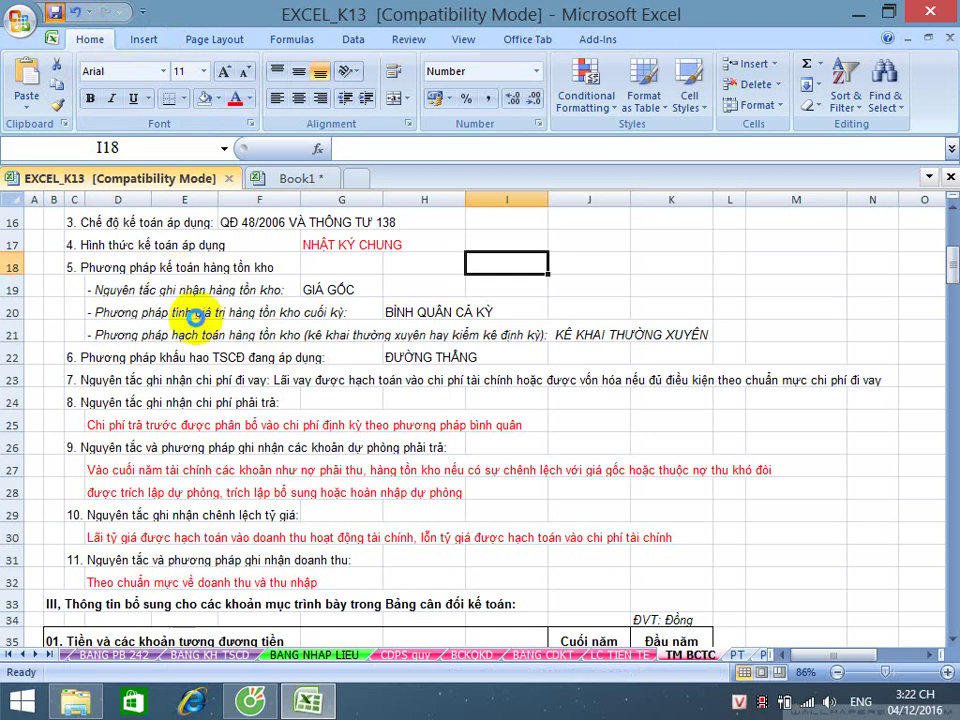
- Colour the inventory recognition principle in G19 and the ending inventory valuation method in H20 red
left_click(345, 288)
left_click(236, 99)
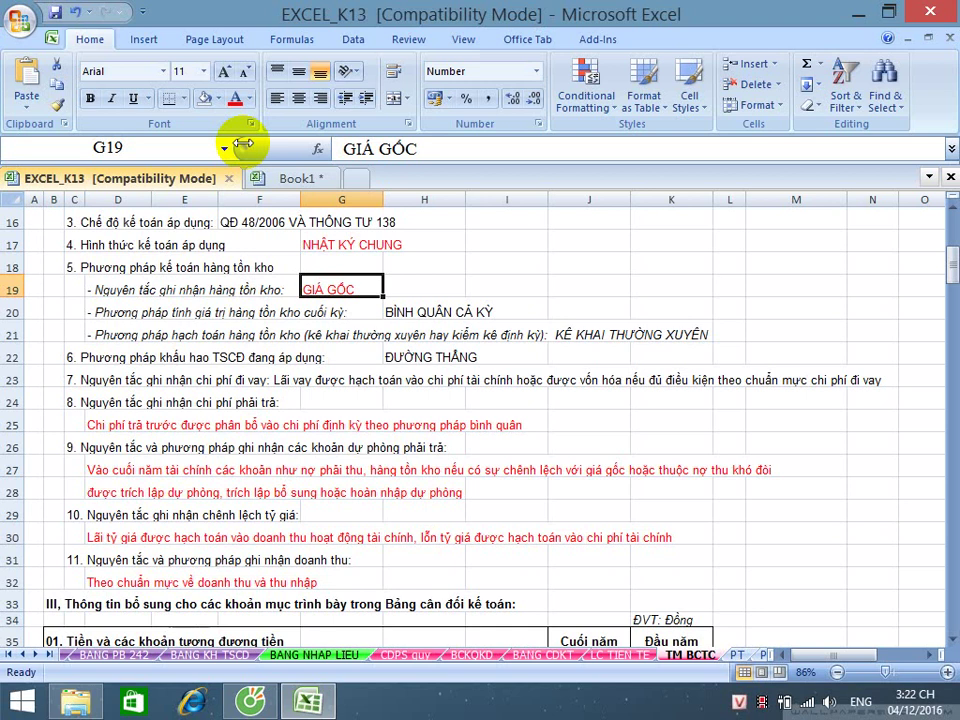
left_click(97, 312)
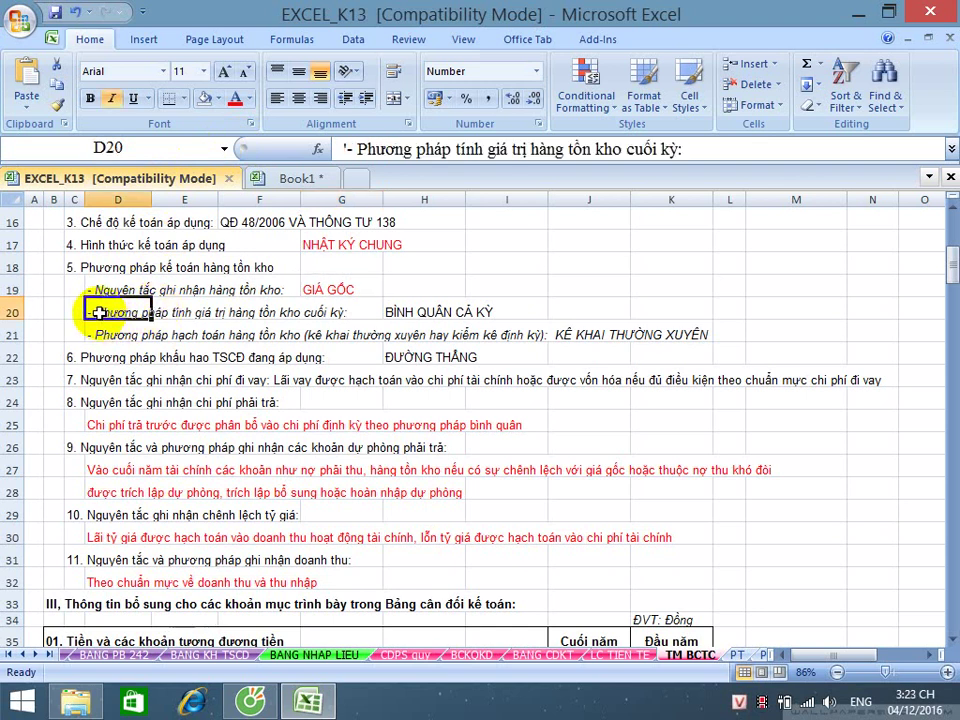
scroll(130, 257, "down", 1)
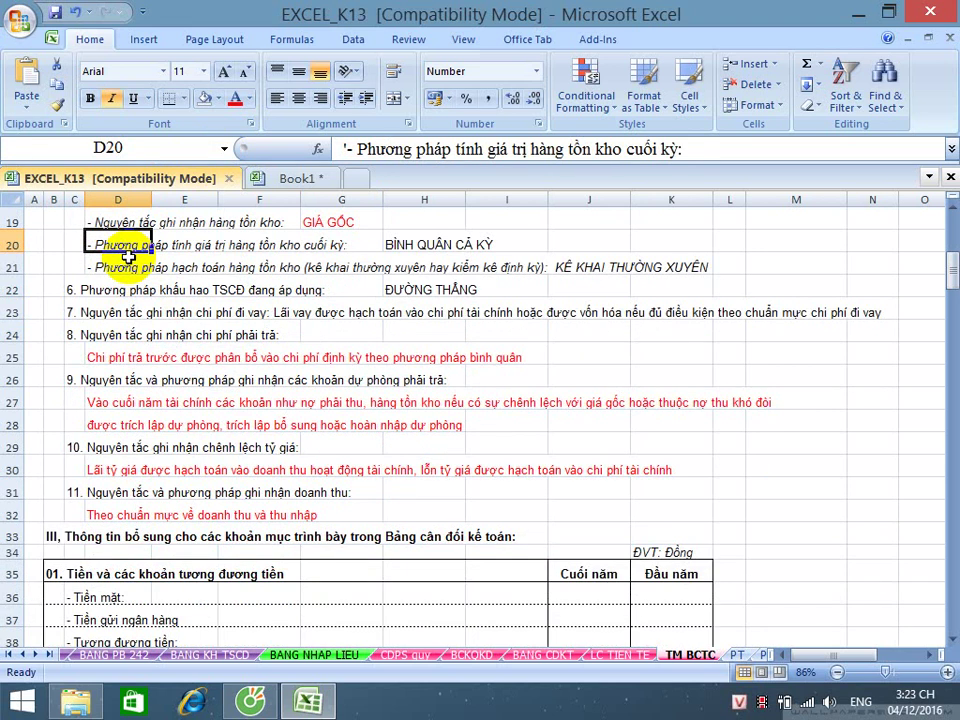
left_click(421, 247)
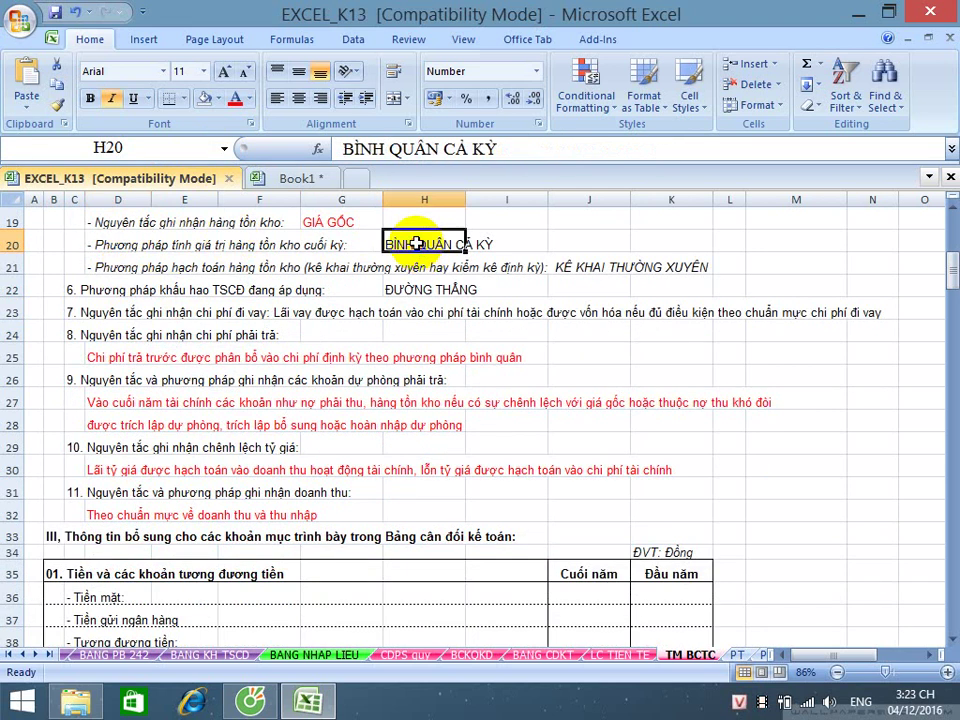
left_click(238, 99)
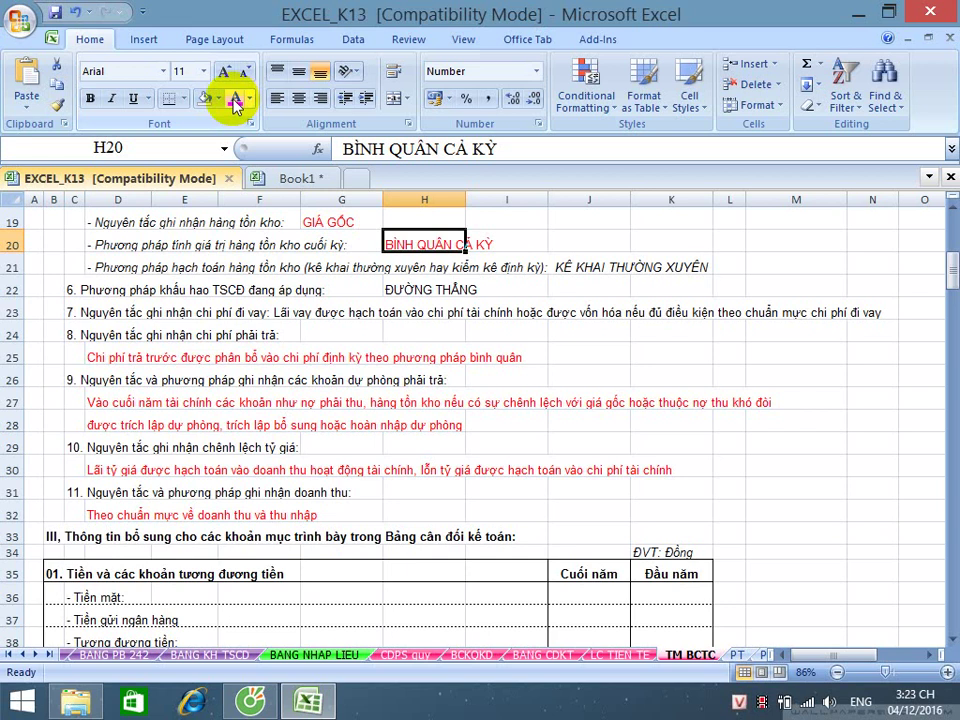
left_click(75, 289)
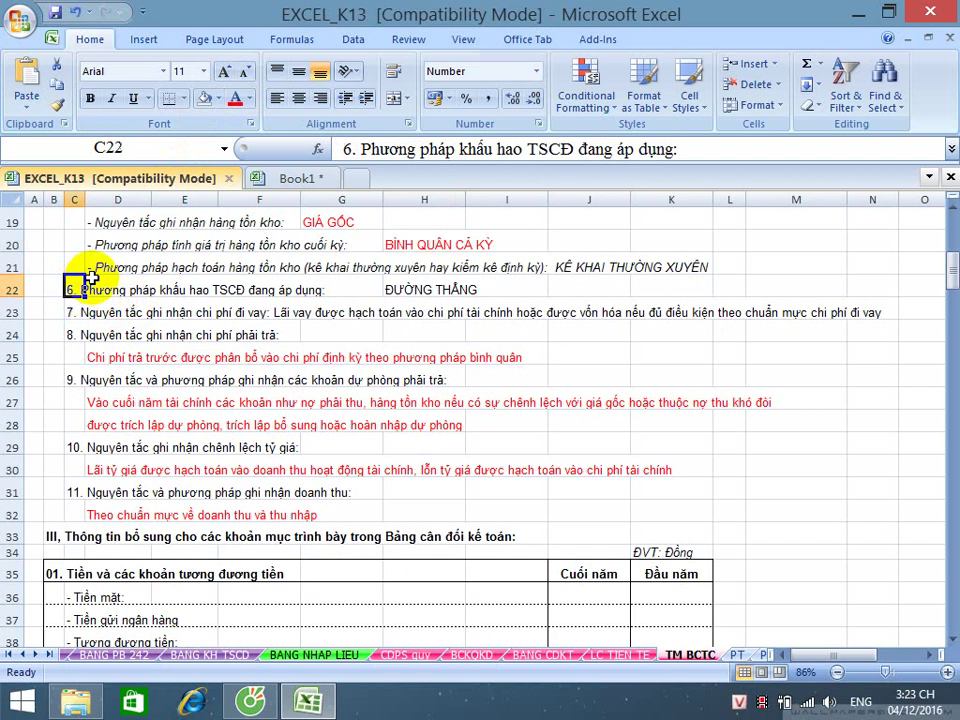
left_click(103, 267)
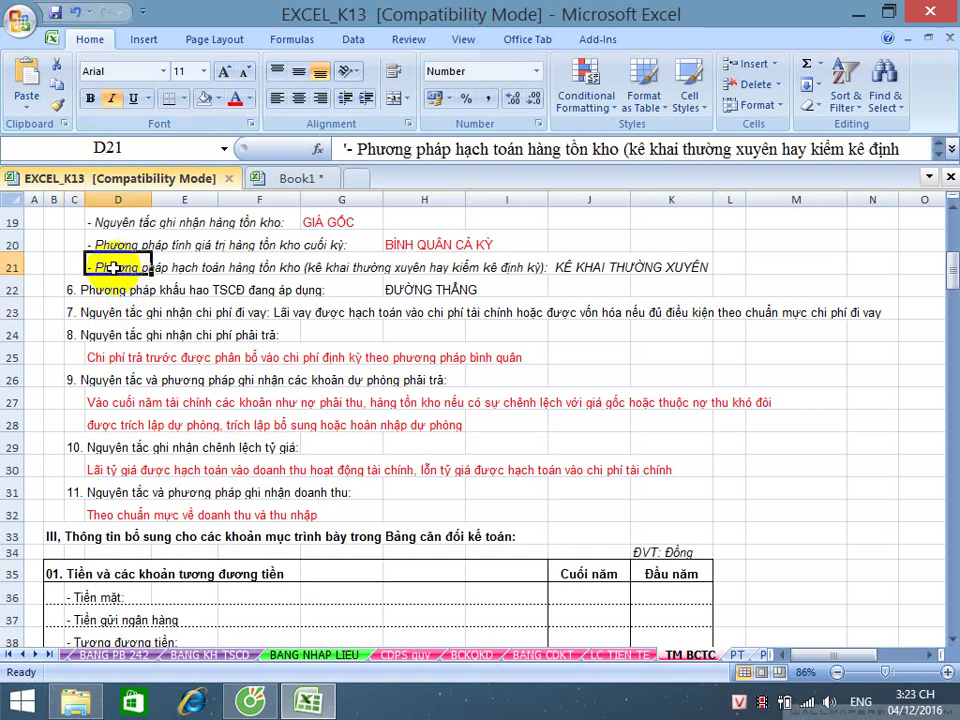
left_click(569, 270)
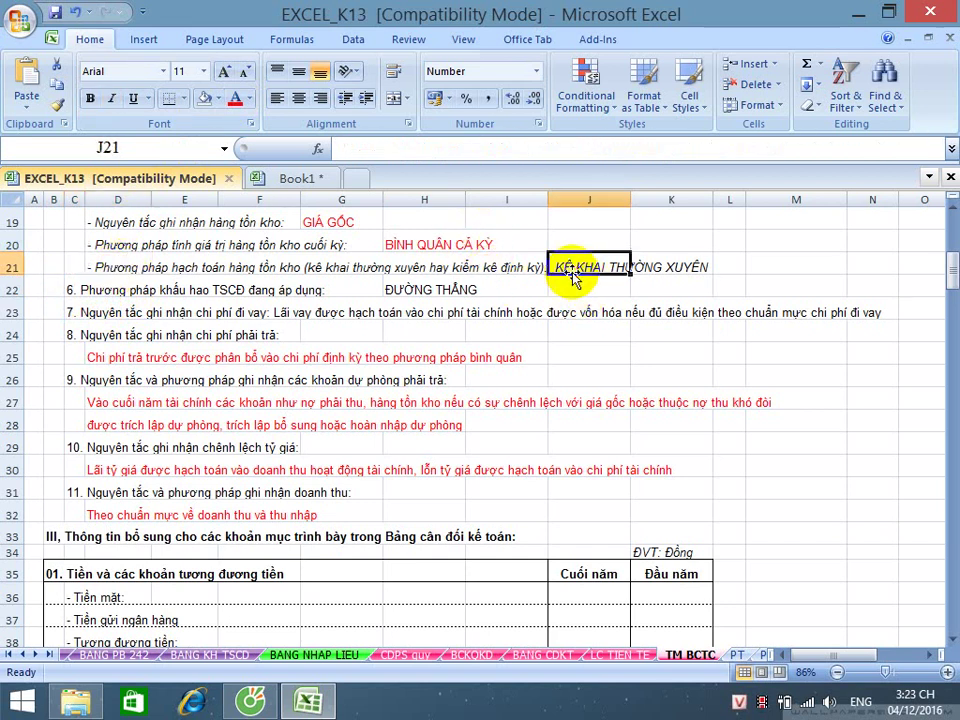
left_click(96, 268)
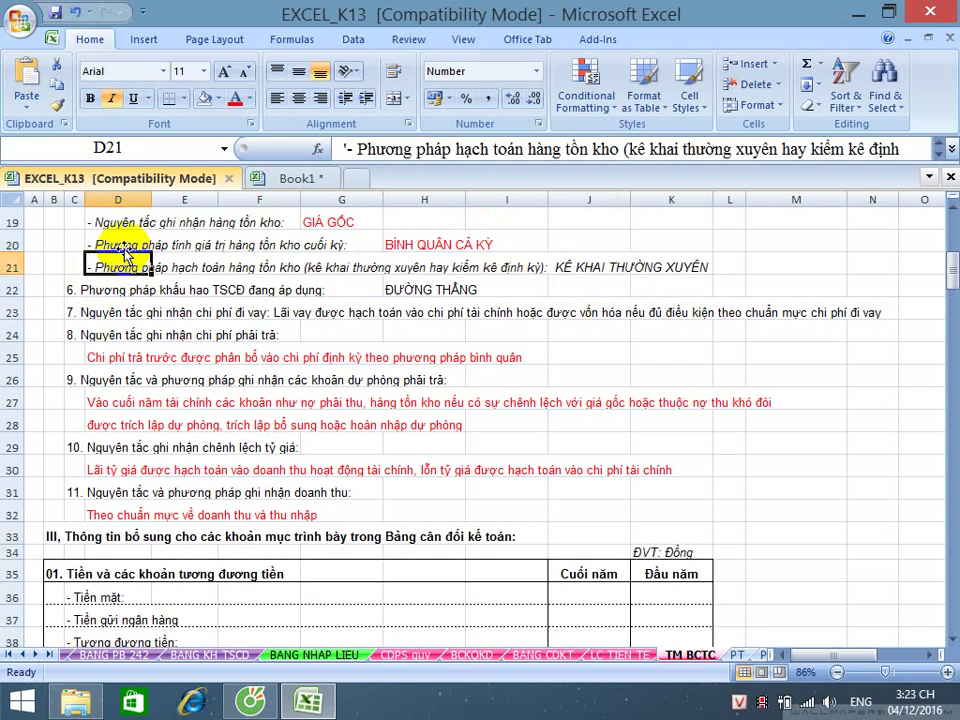
- In the Book1 workbook, enter the heading "KÊ KHAI THƯỜNG XUYÊN" in D35 of Sheet1
left_click(272, 180)
scroll(259, 220, "down", 4)
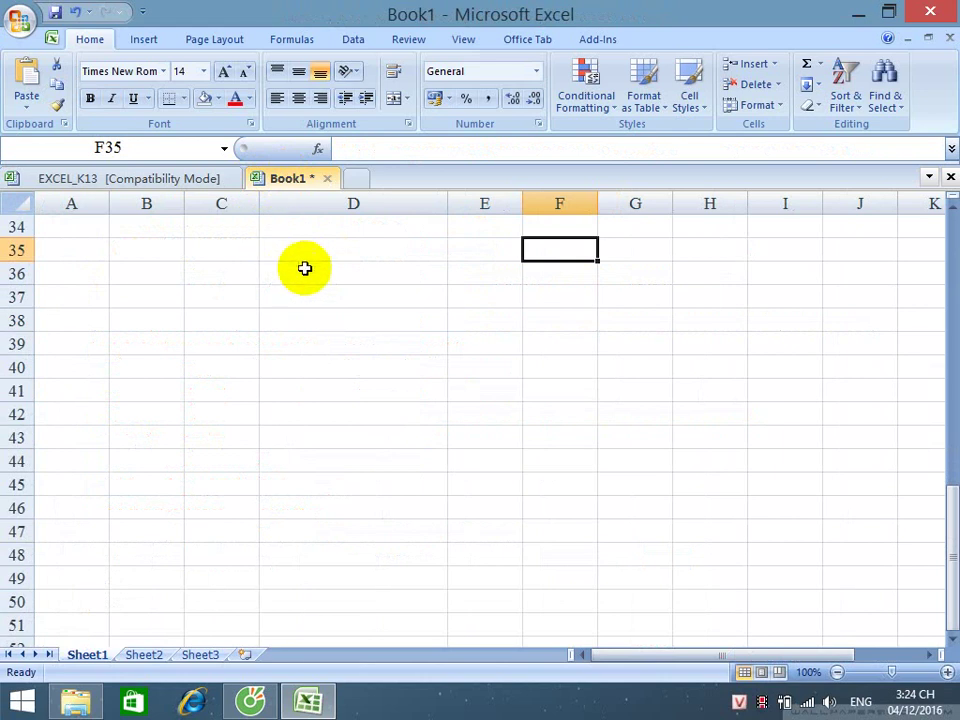
left_click(320, 242)
type("K")
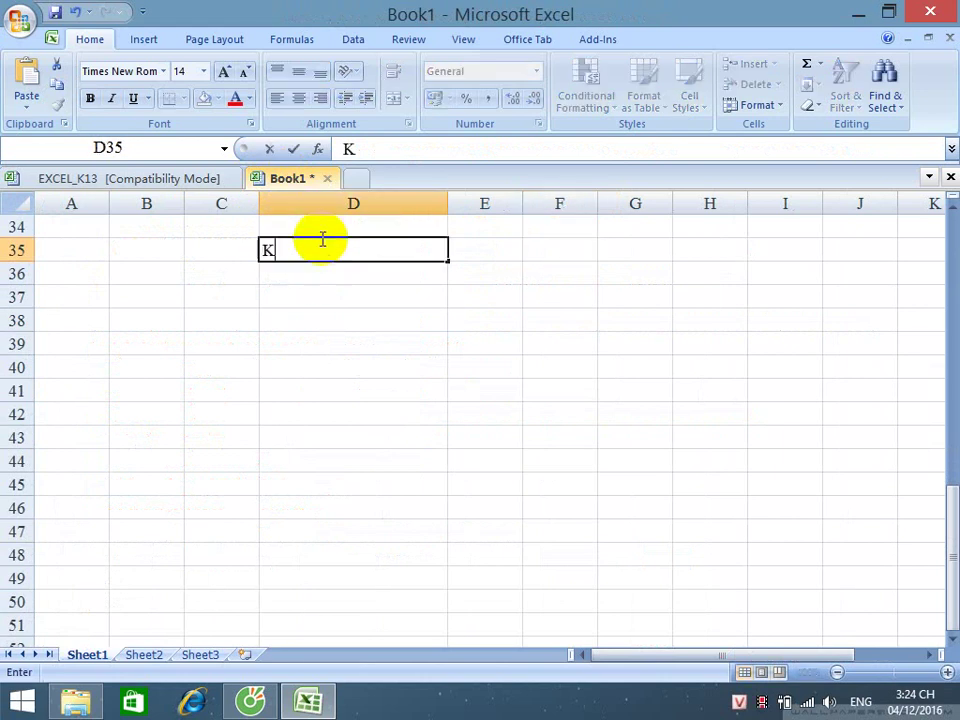
type("Ê KHAI TH")
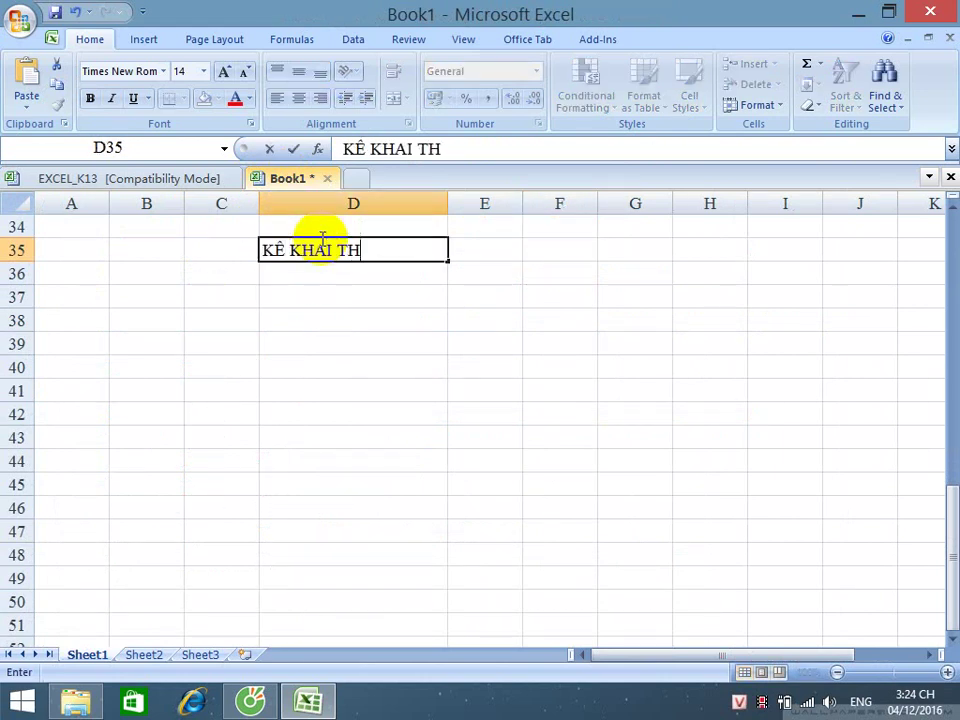
type("ƯỜNG XUYEEN")
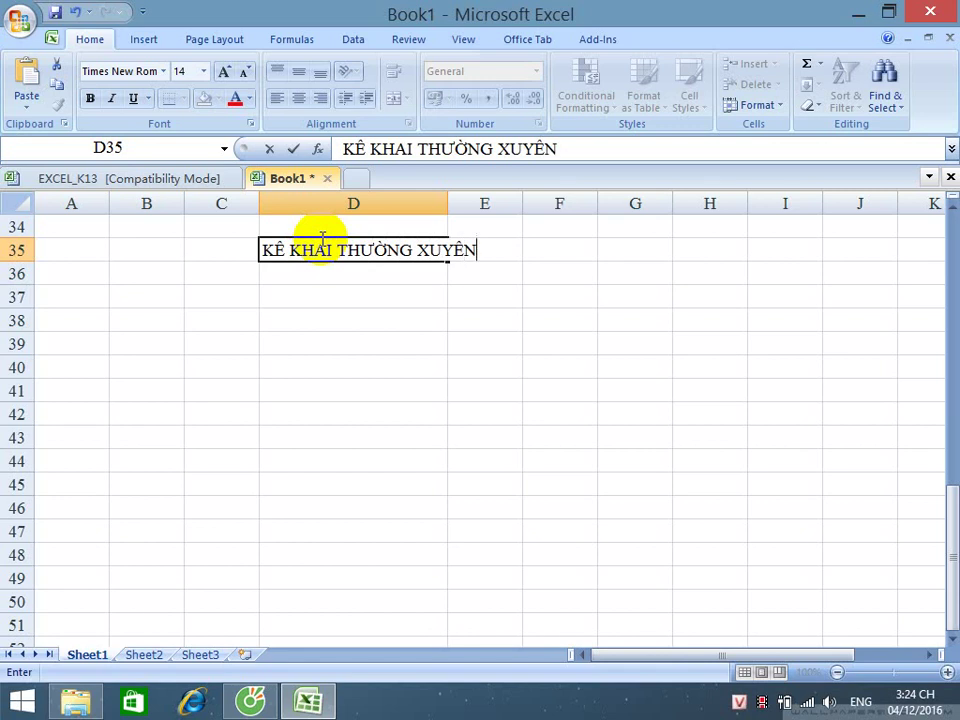
key("Return")
- Enter "MUA HH VỀ NHẬP KHO" in D36 and the debit line "NỢ 156" in D37
type("MUA HH ")
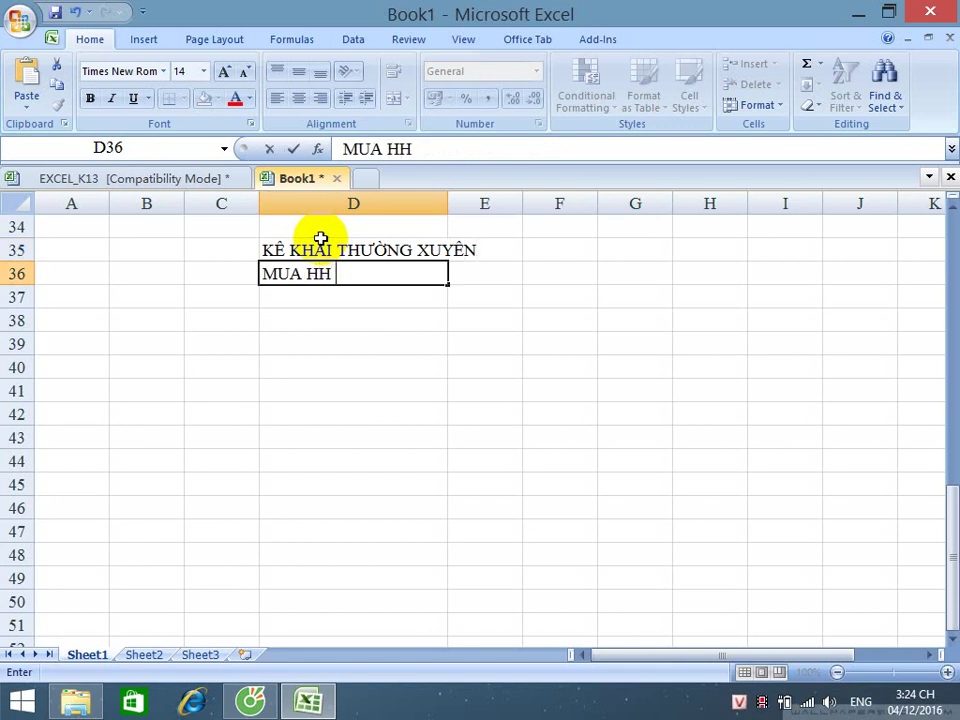
type("VỀ NHẬP KHO")
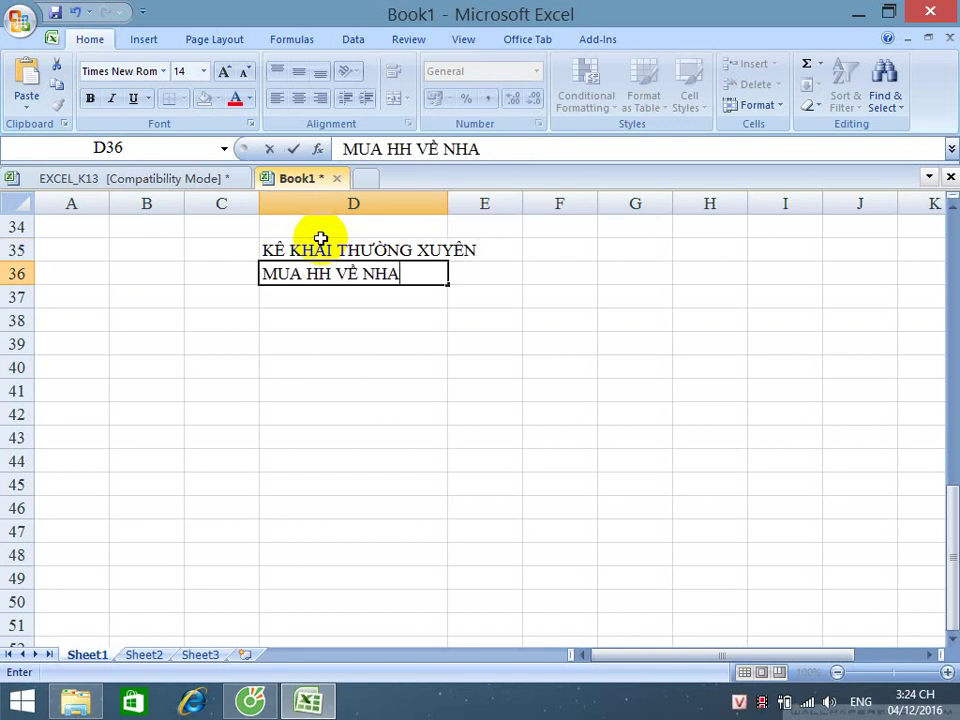
key("Return")
type("N")
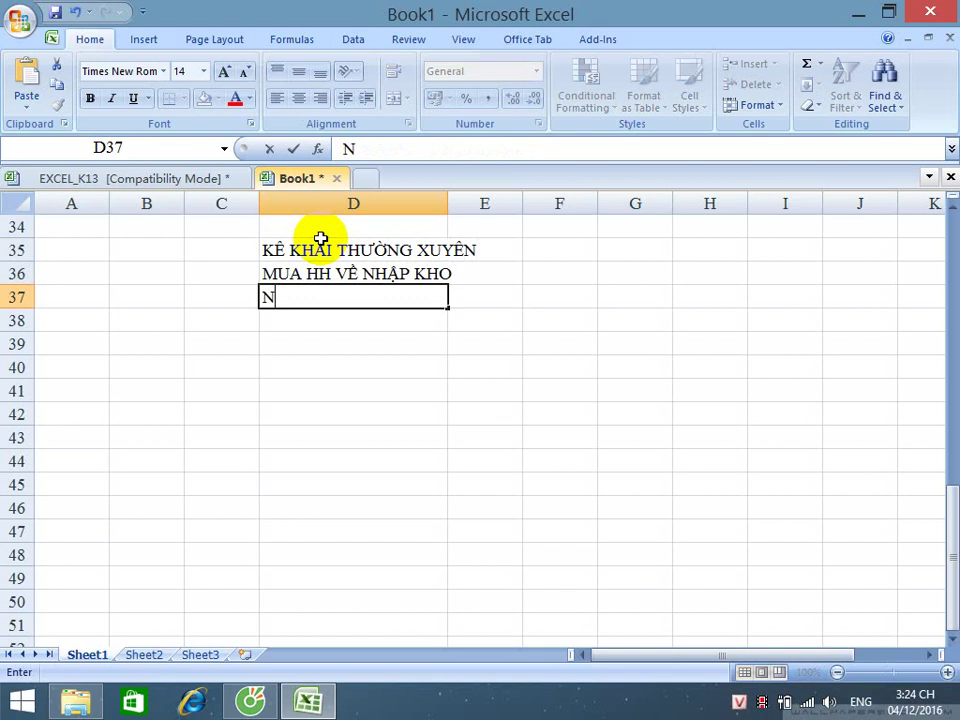
type("Ợ 156")
key("Return")
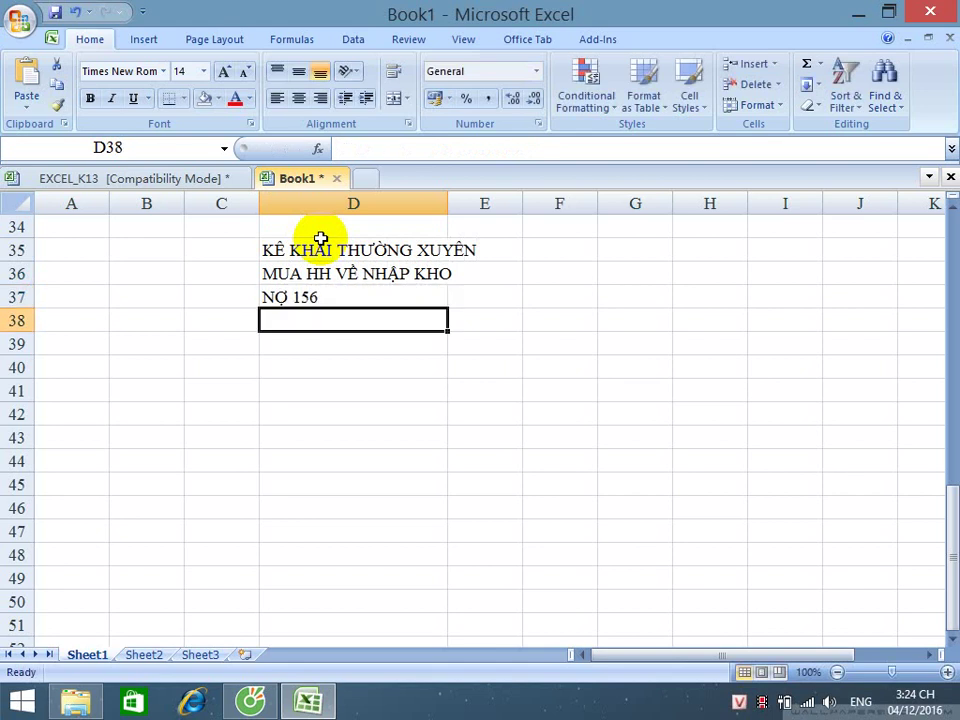
- Complete the perpetual-method purchase entry with "NỢ 1331" in D38 and "CÓ 331; 111; 112" in D39
type("NO 1331")
key("Return")
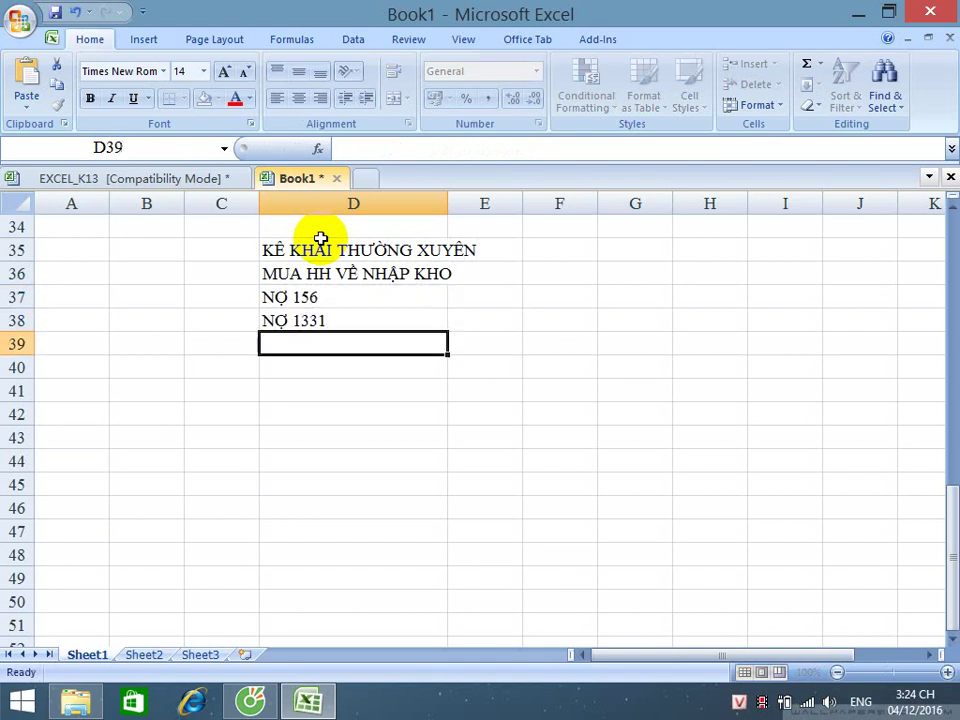
type("CÓ 331")
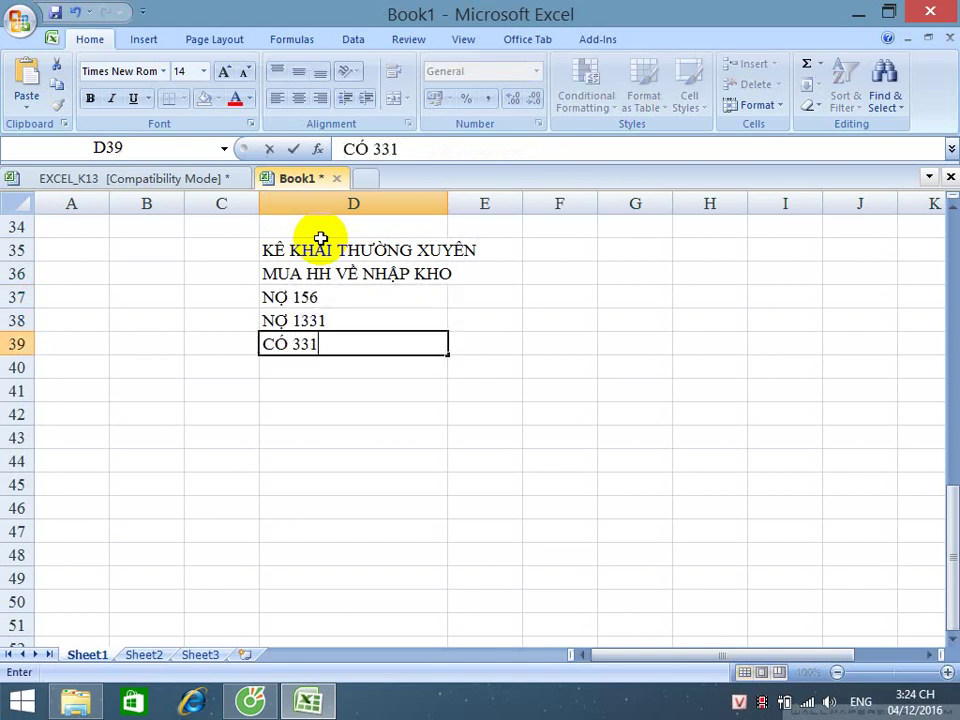
type("; 111; 112")
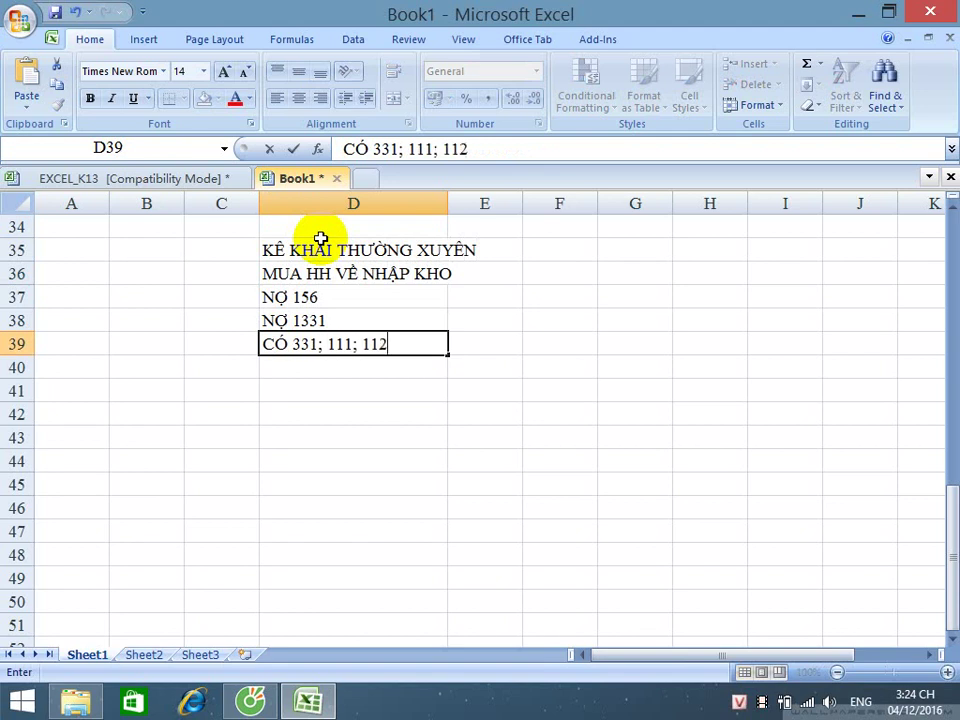
- Enter the heading "KiỂM KÊ ĐỊNH KỲ" in G35 for the periodic inventory method
left_click(650, 242)
type("K")
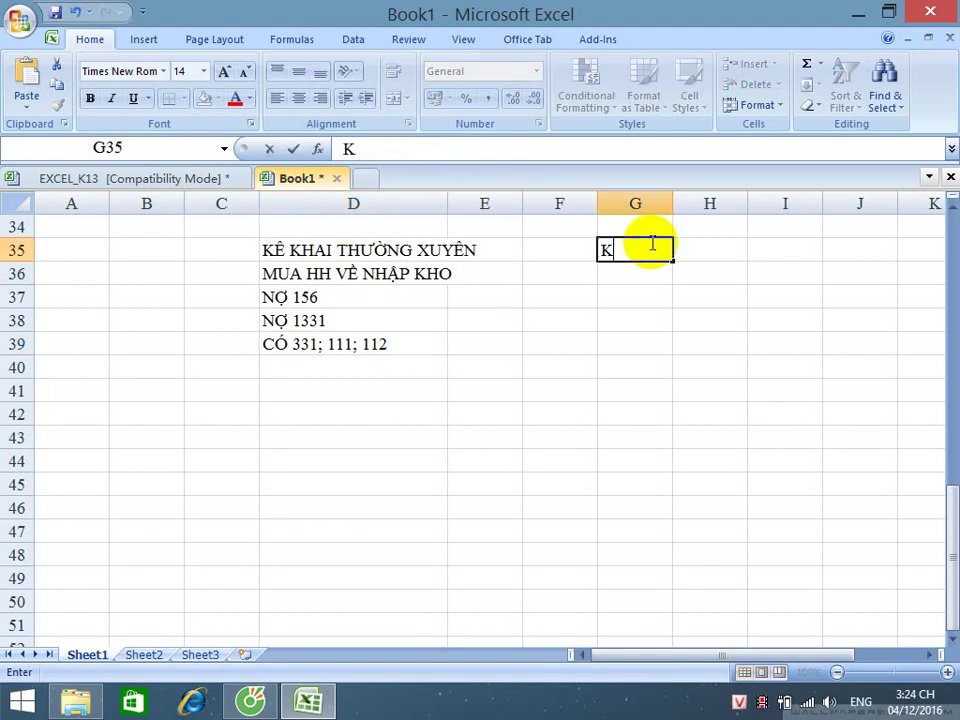
type("iỂM KÊ ĐỊNH KỲ")
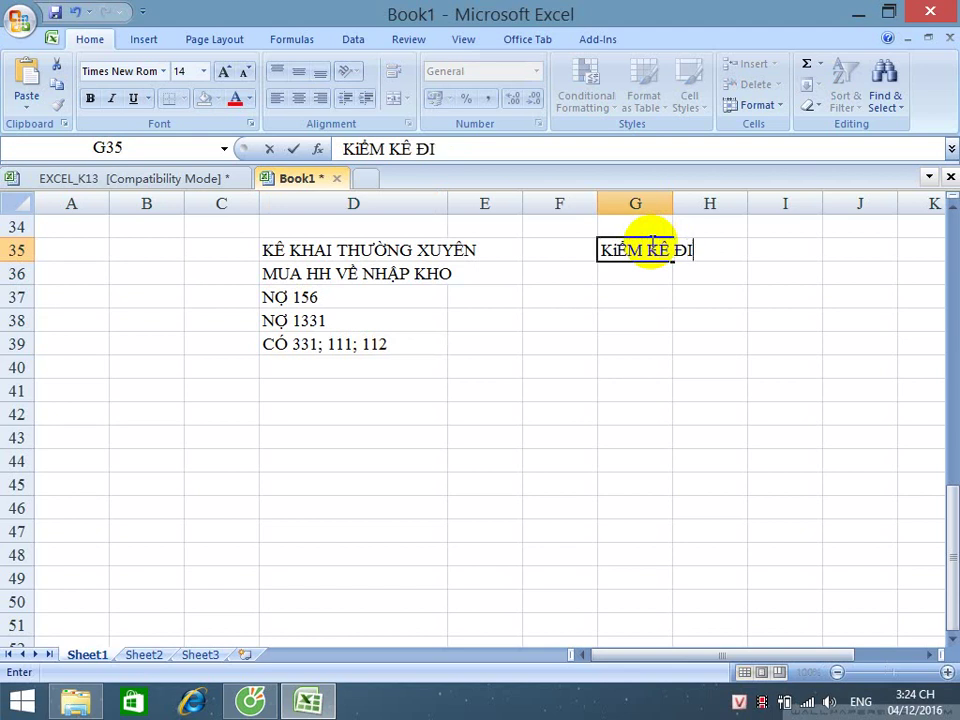
key("Return")
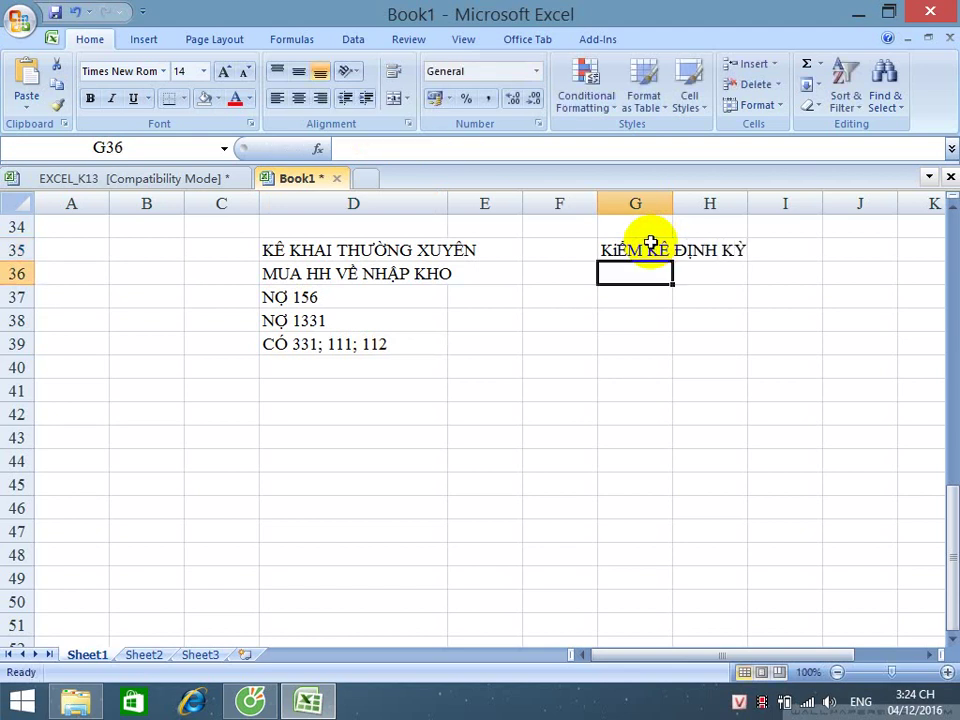
- Copy the purchase description "MUA HH VỀ NHẬP KHO" from D36 to G36
key("Left")
key("Left")
key("Left")
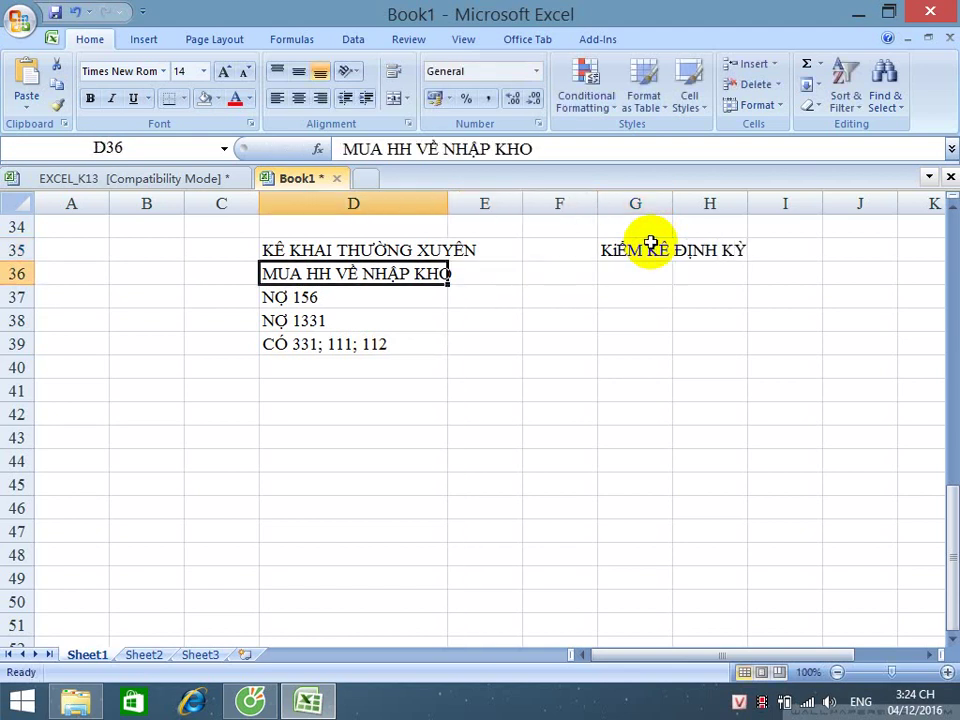
key("ctrl+c")
key("Right")
key("Right")
key("Right")
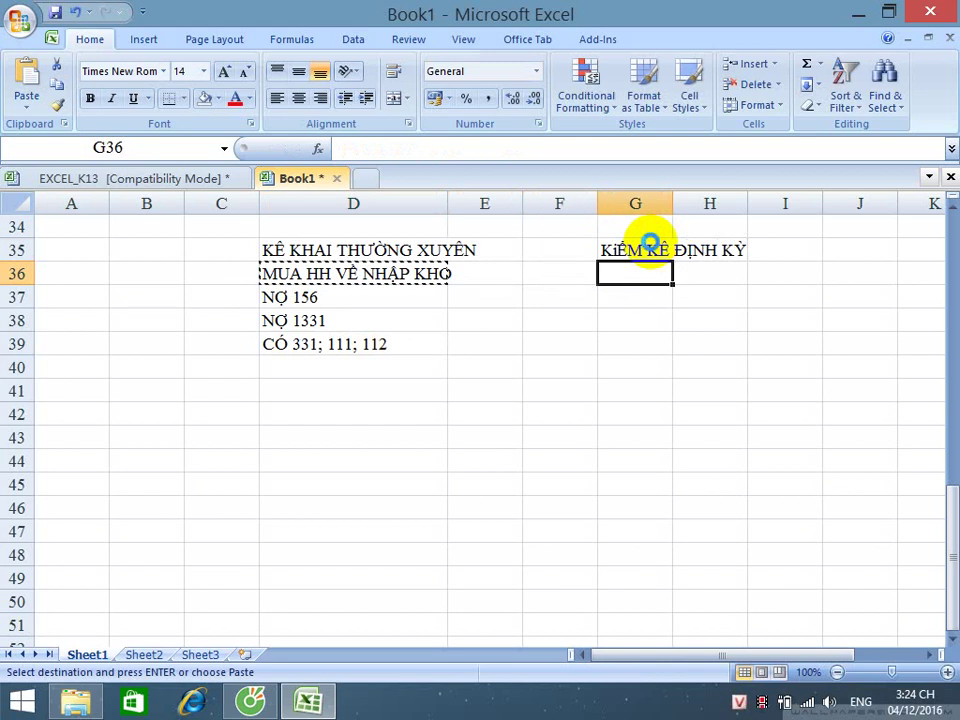
key("ctrl+v")
- Enter the periodic-method purchase entry in G37:G39 as "NỢ 611", "NỢ 1331" and "CÓ 331;111;112"
key("Down")
key("Down")
key("Up")
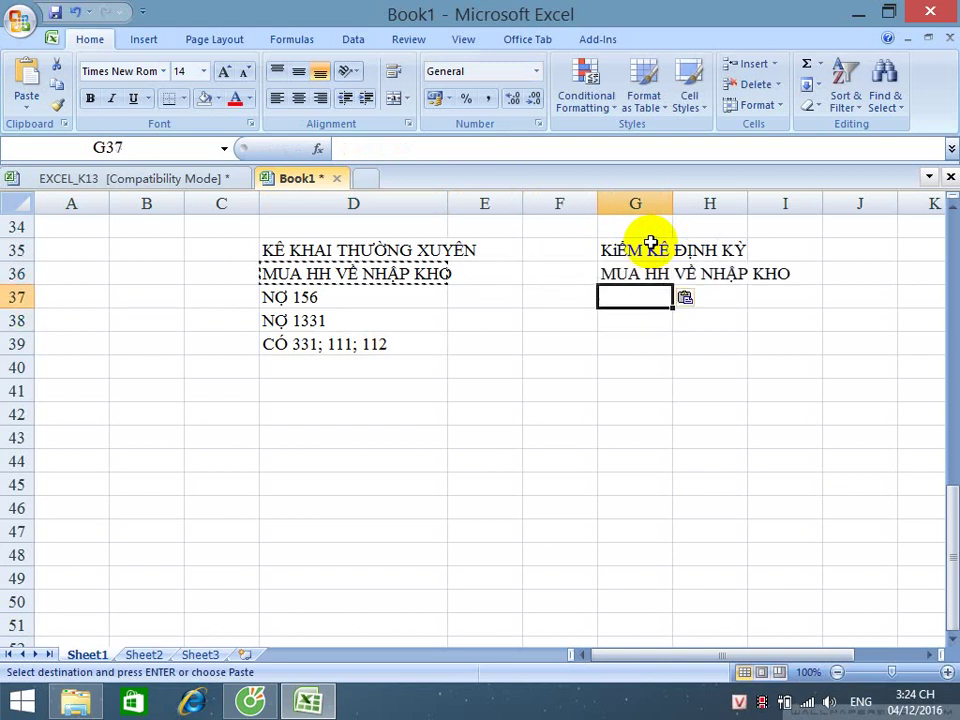
type("NỢ 611")
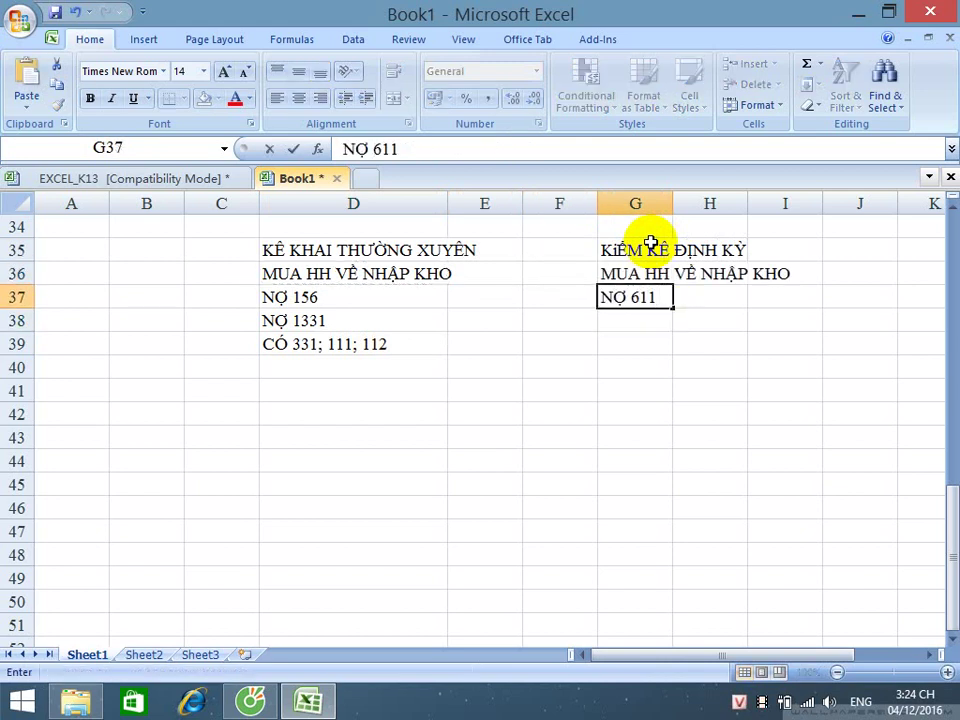
key("Return")
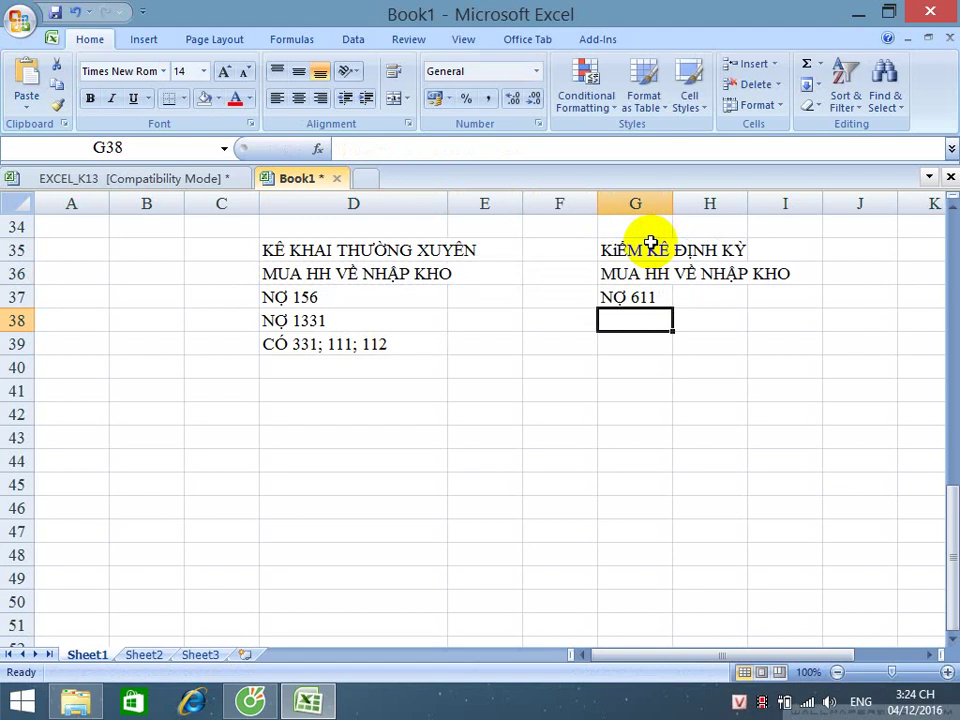
type("NƠ")
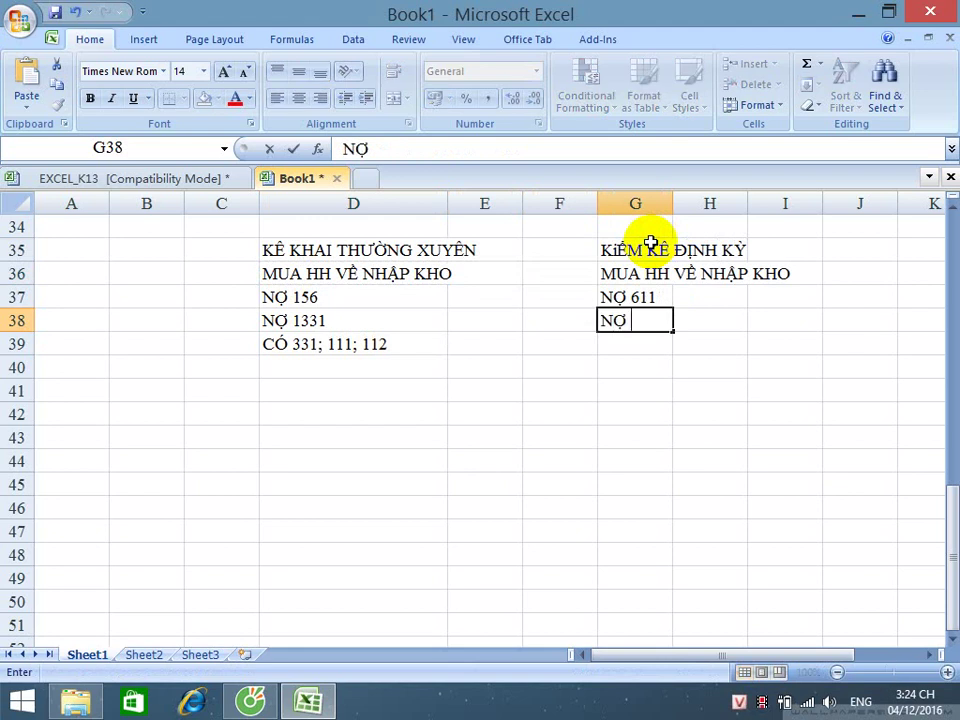
type(" 1331")
key("Return")
type("CÓ")
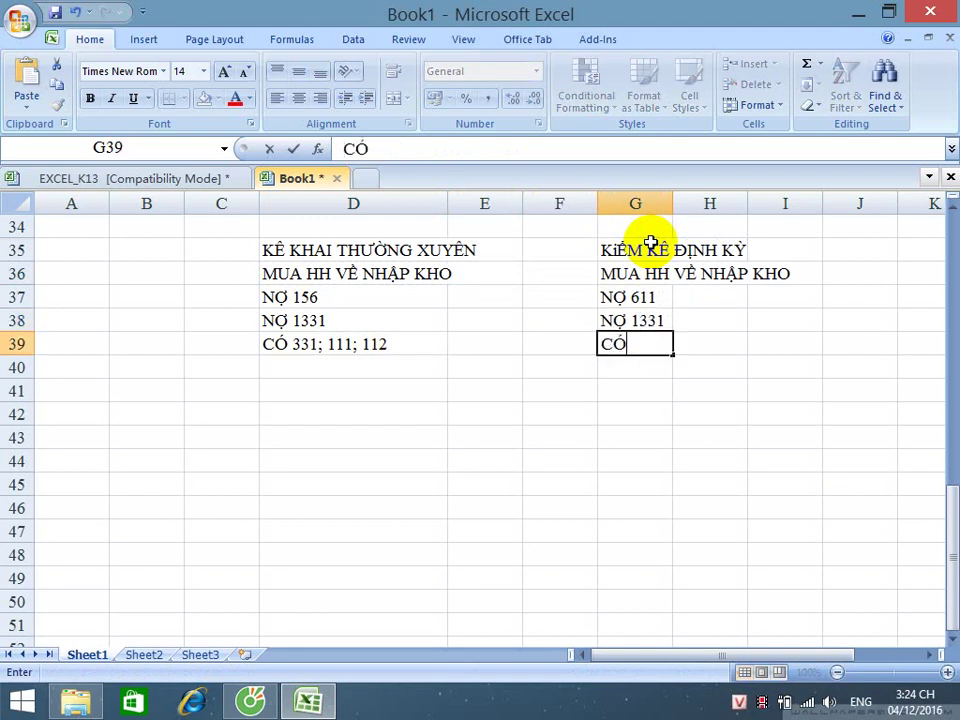
type(" 331;1")
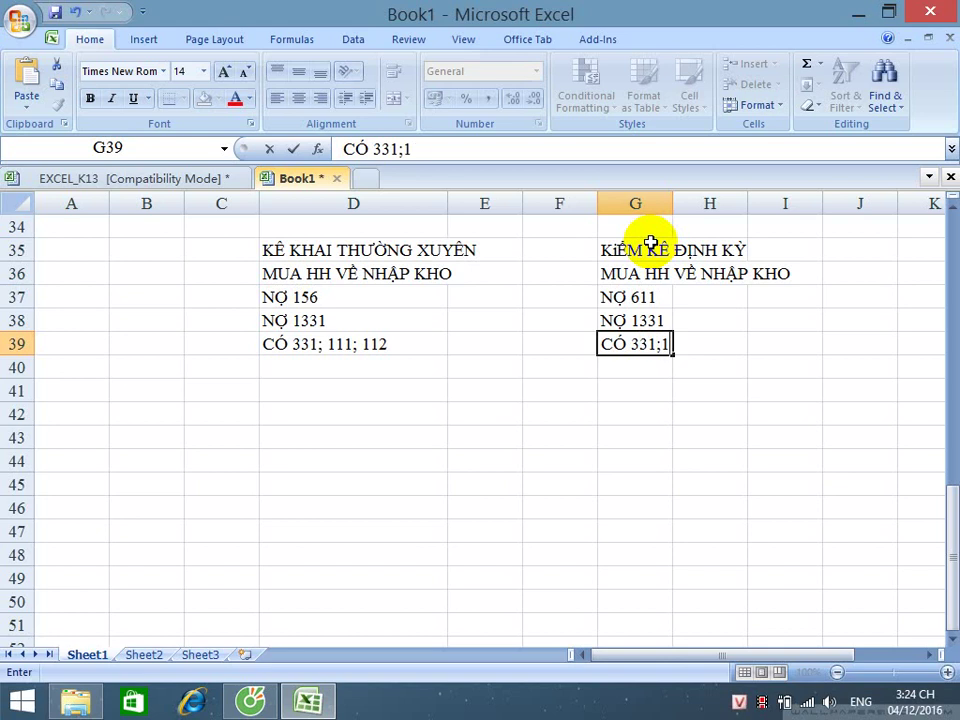
type("11;112")
key("Return")
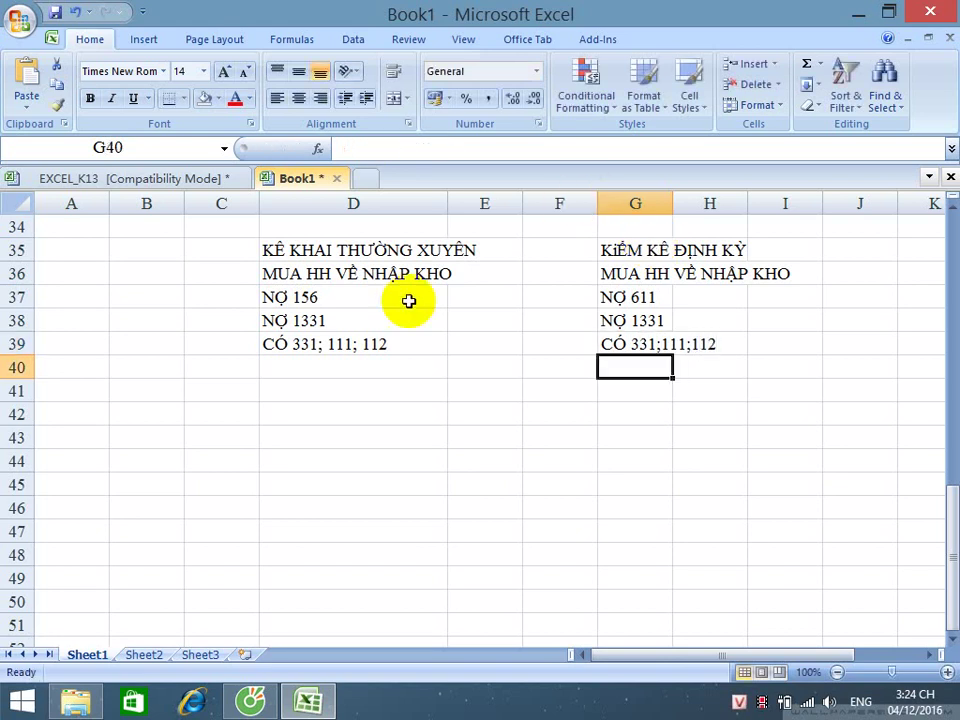
- Colour the debit lines "NỢ 156" in D37 and "NỢ 611" in G37 red
left_click(364, 300)
left_click(235, 99)
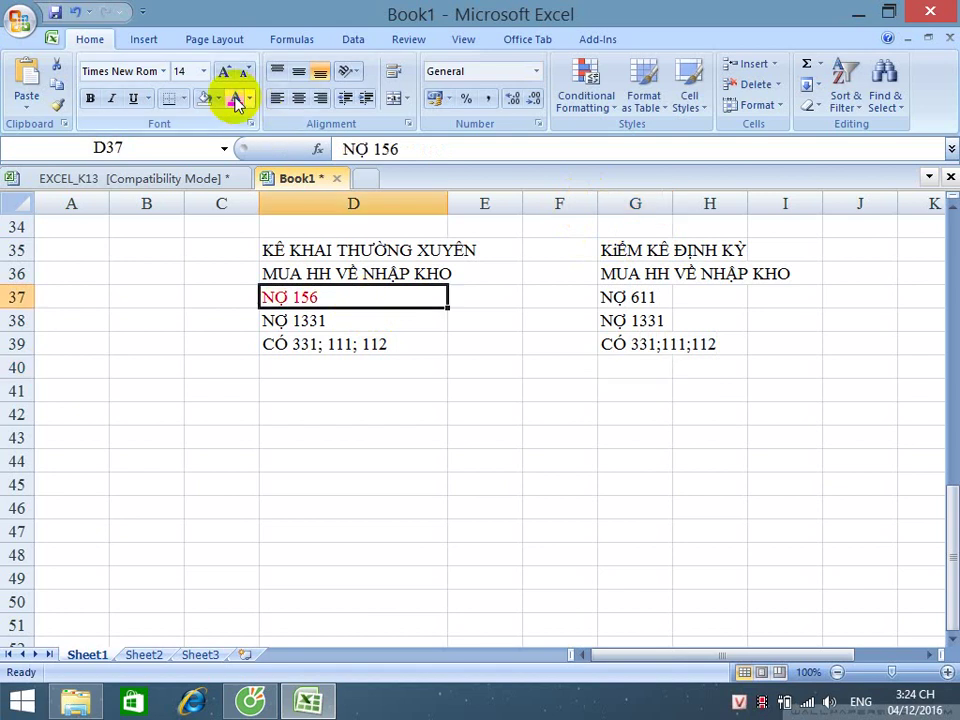
left_click(648, 297)
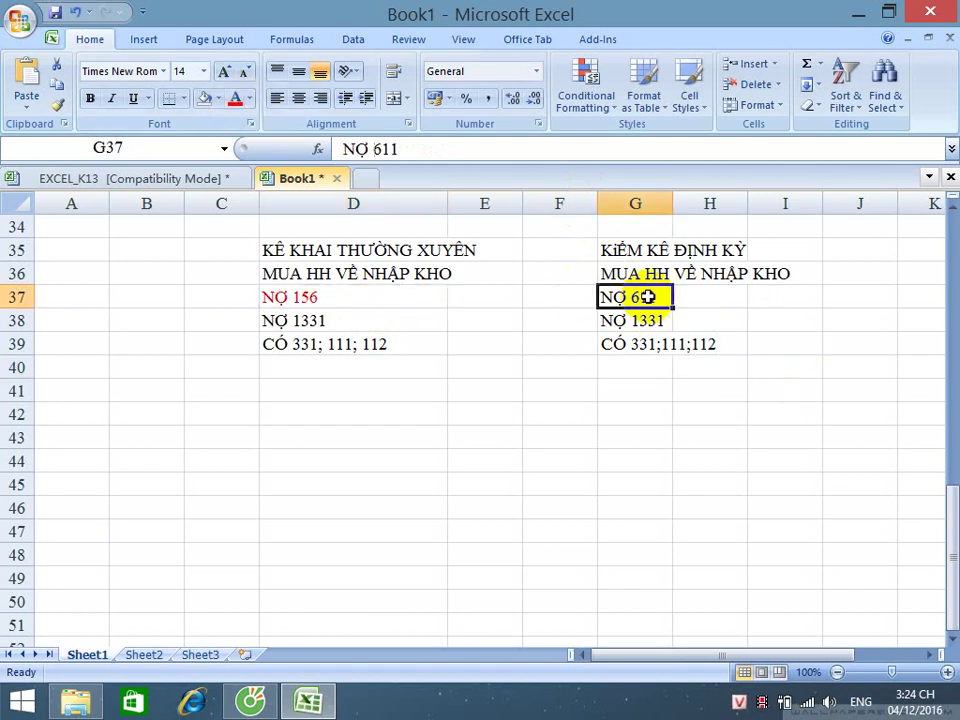
left_click(248, 100)
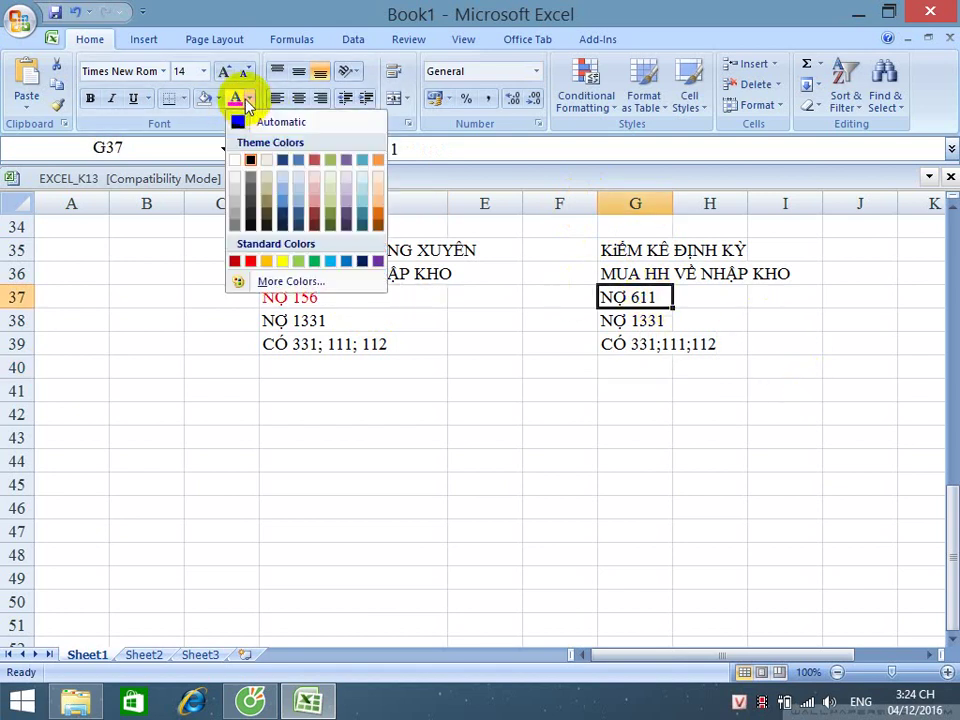
left_click(236, 99)
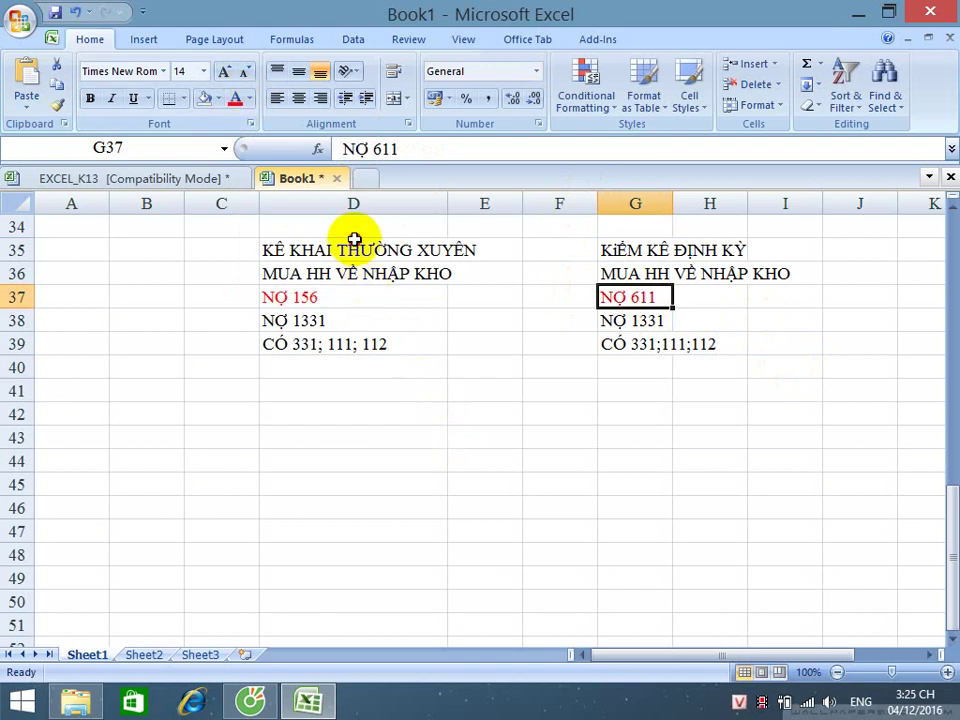
- Widen column D to fit its heading and autofit column G to its contents
left_click(354, 240)
left_click_drag(354, 240, 345, 362)
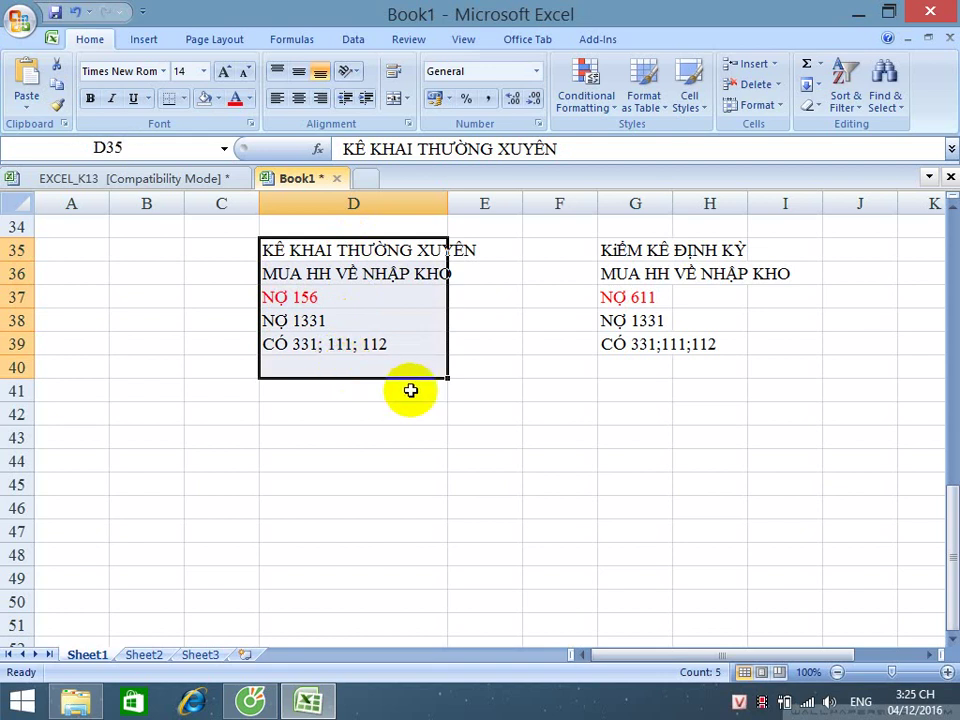
left_click(409, 390)
left_click_drag(447, 204, 485, 206)
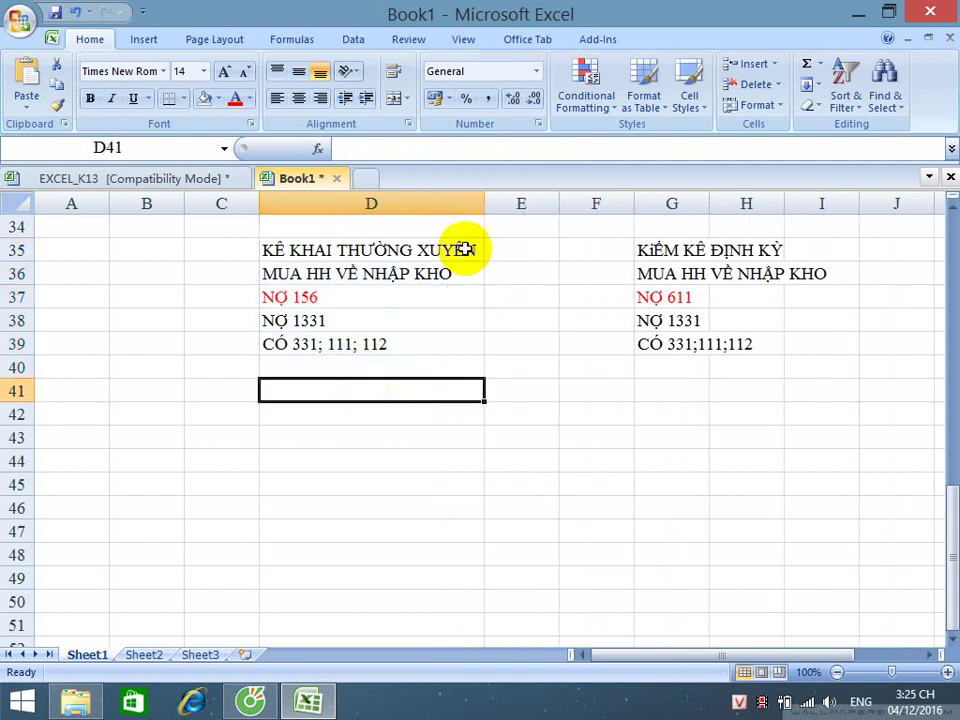
double_click(711, 203)
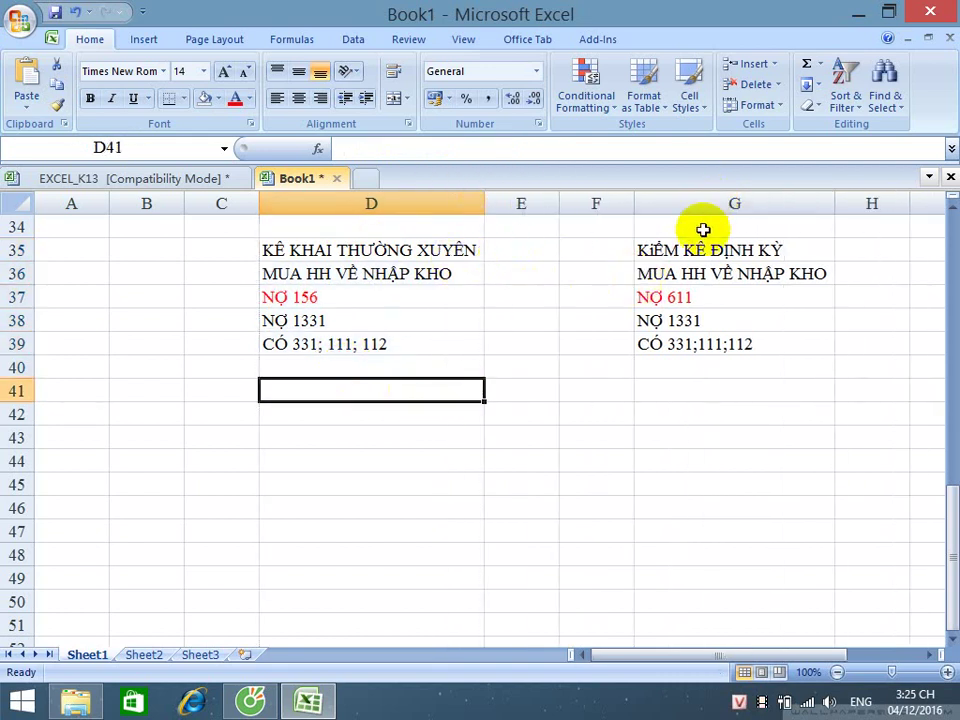
left_click(706, 270)
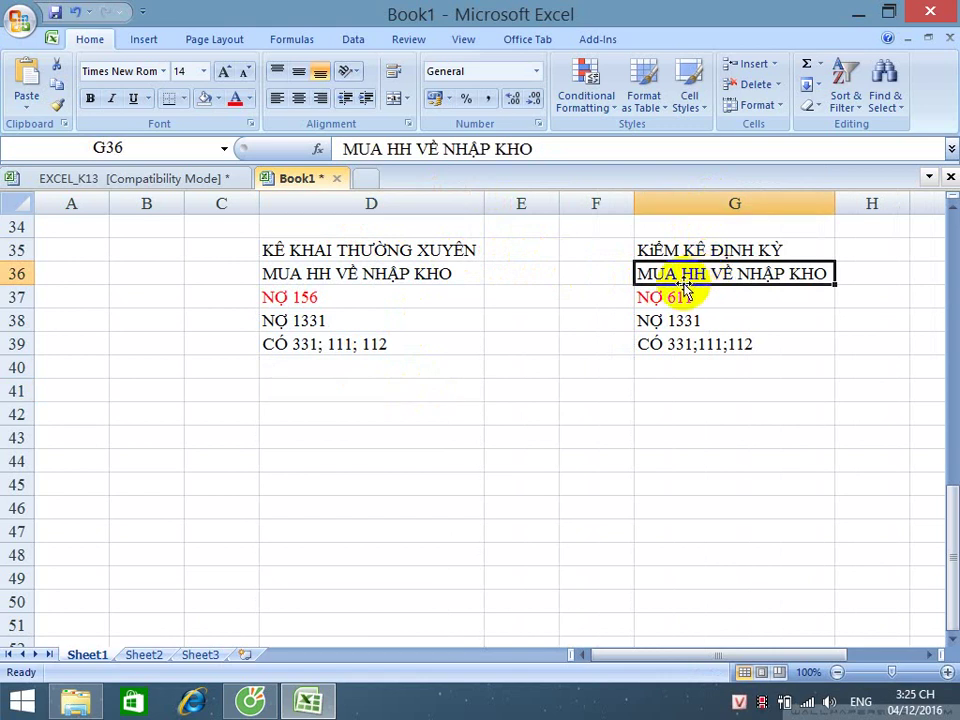
left_click(304, 441)
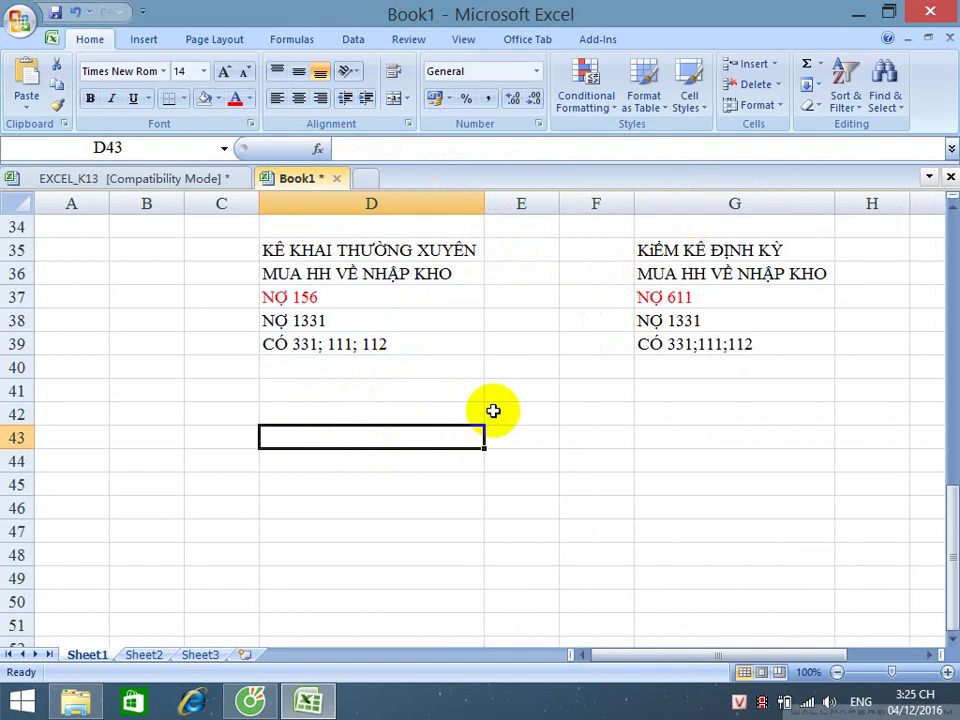
left_click(692, 297)
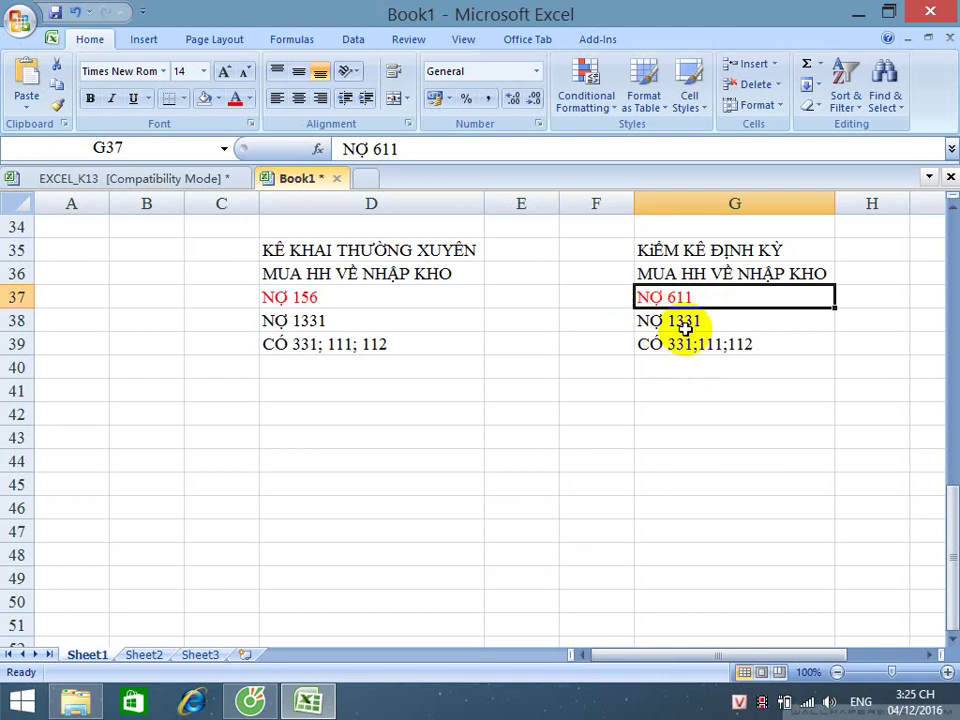
- Add the periodic-method sale entry in G40:G42 with "BÁN", "NỢ 632" and "CÓ 611"
left_click(697, 369)
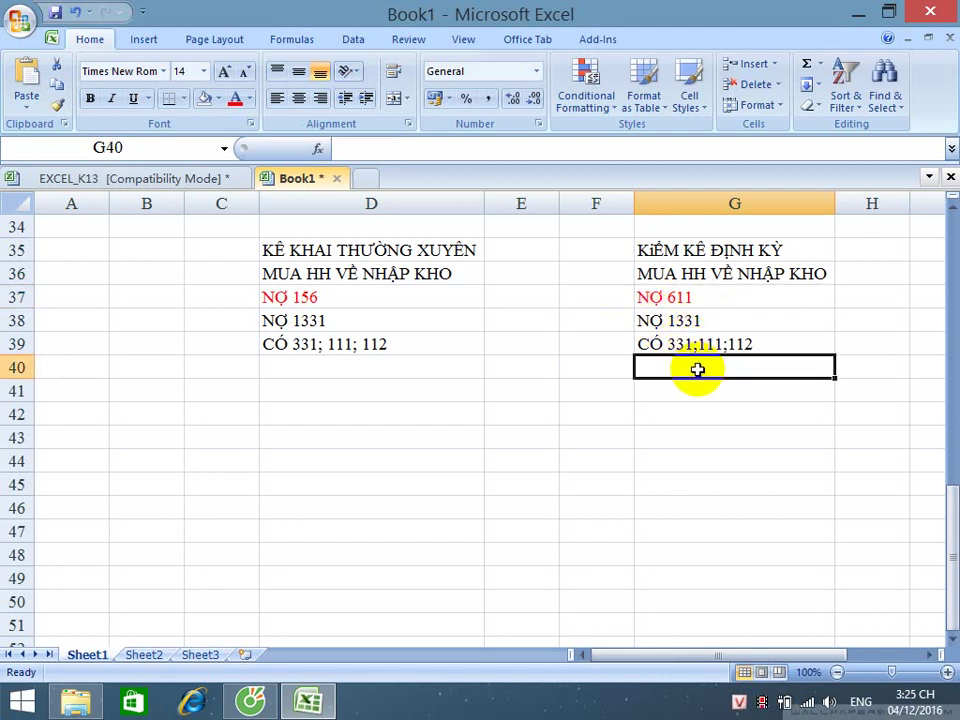
type("BÁN")
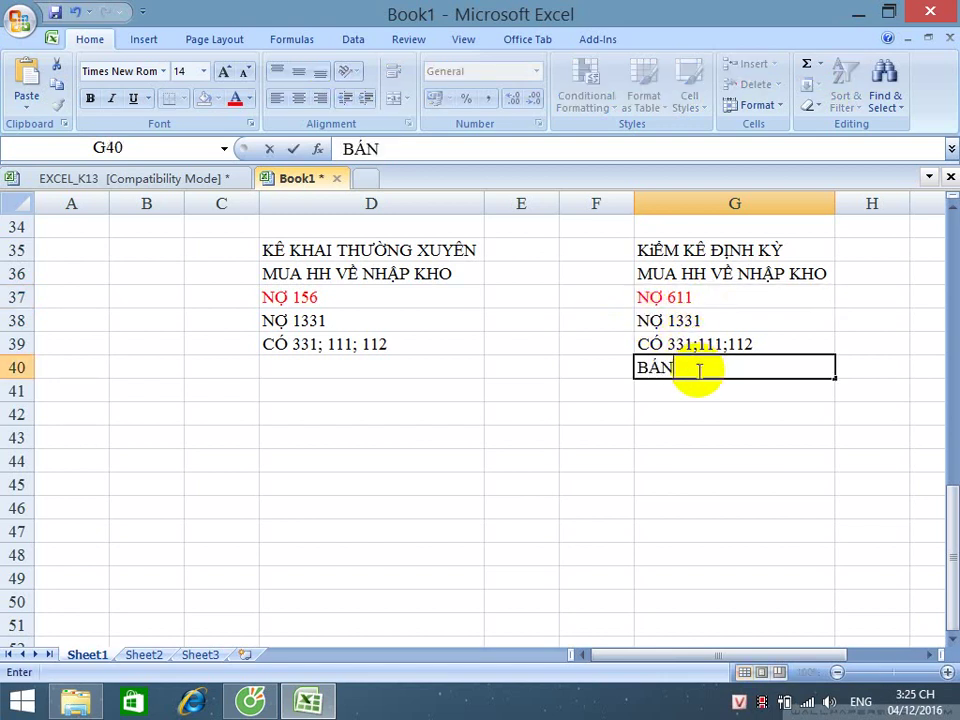
key("Return")
type("NỢ")
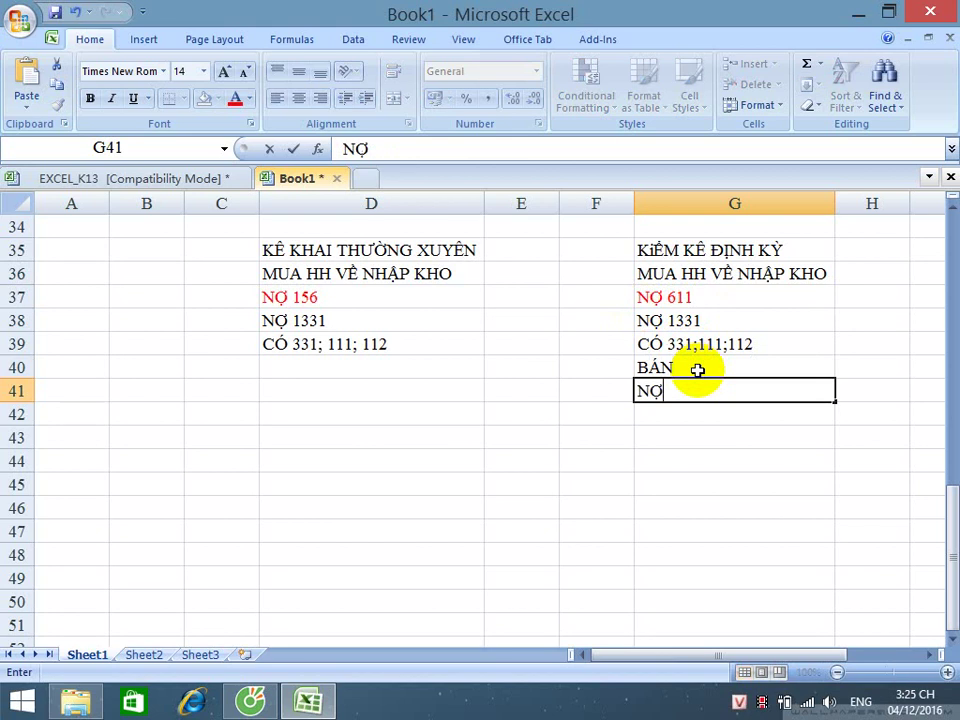
type(" 632")
key("Return")
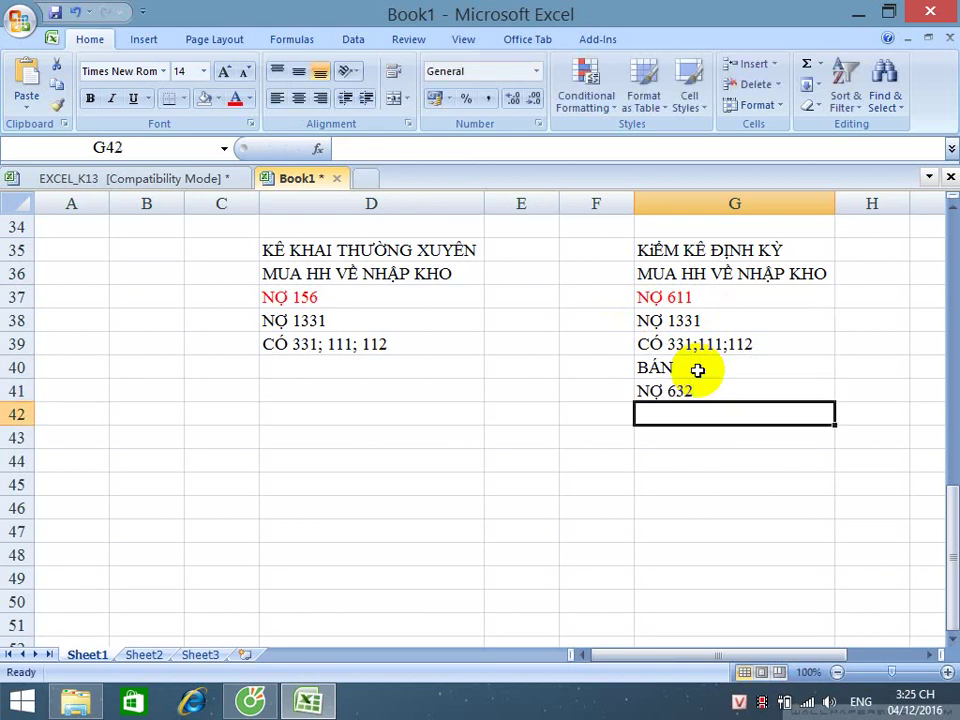
type("CÓ 611")
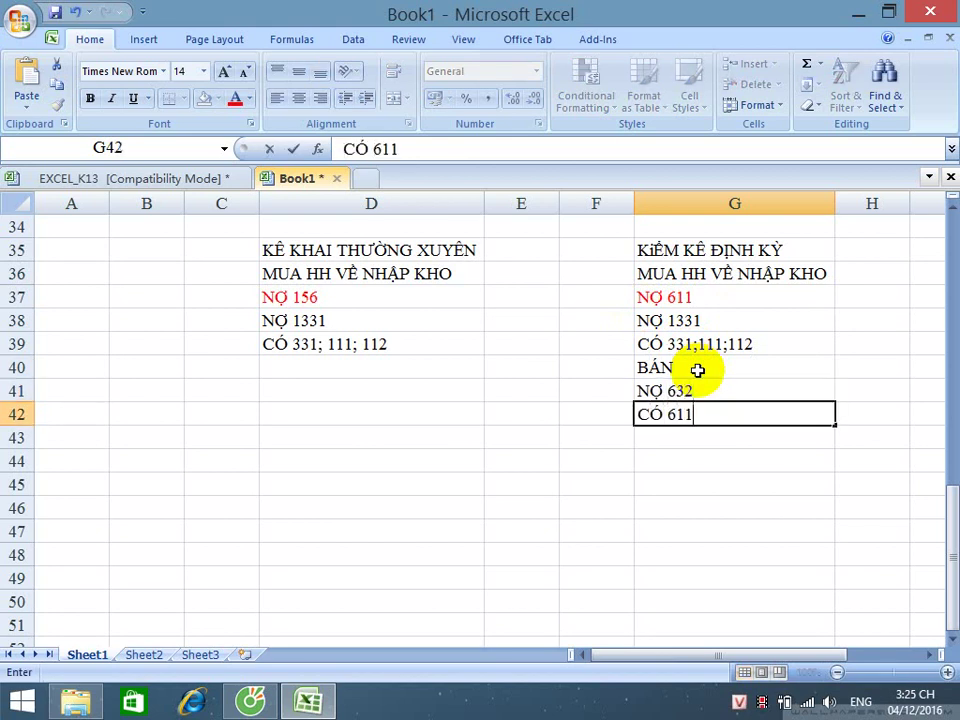
key("Return")
- Add the perpetual-method sale entry in D40:D42 with "BÁN", "NỢ 632" and "CÓ 156"
left_click(367, 362)
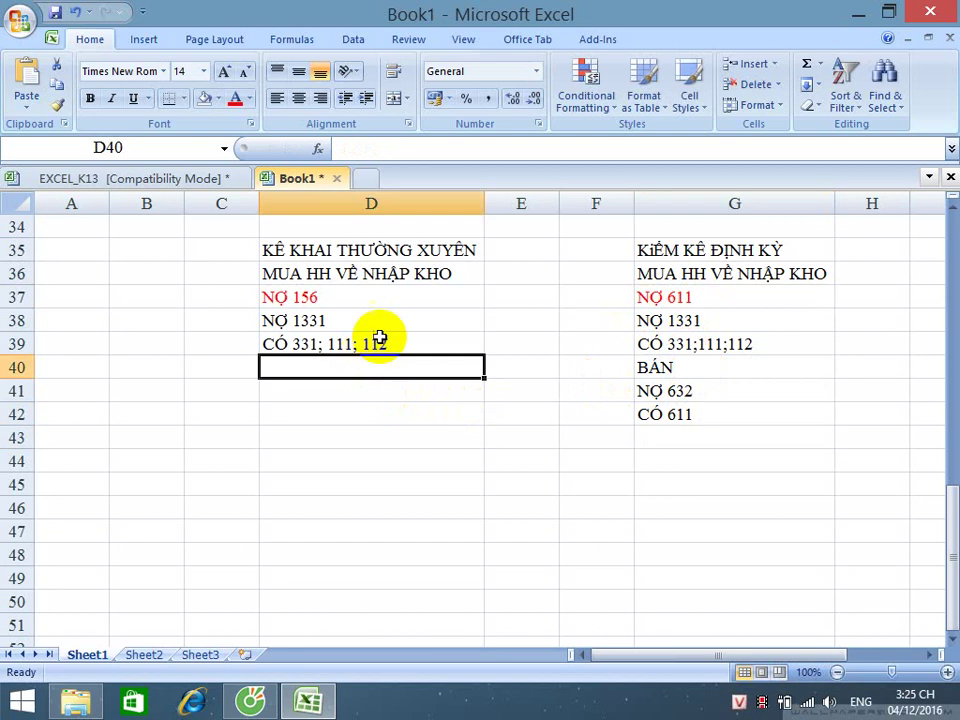
type("BÁN")
key("Return")
type("\\")
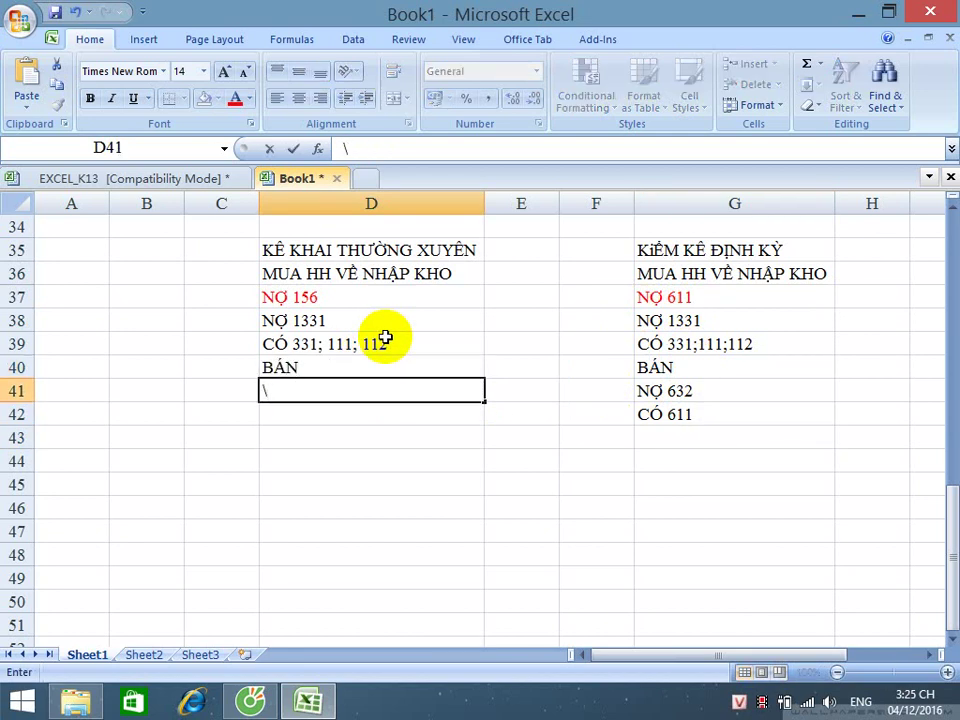
key("BackSpace")
type("NỢ 632")
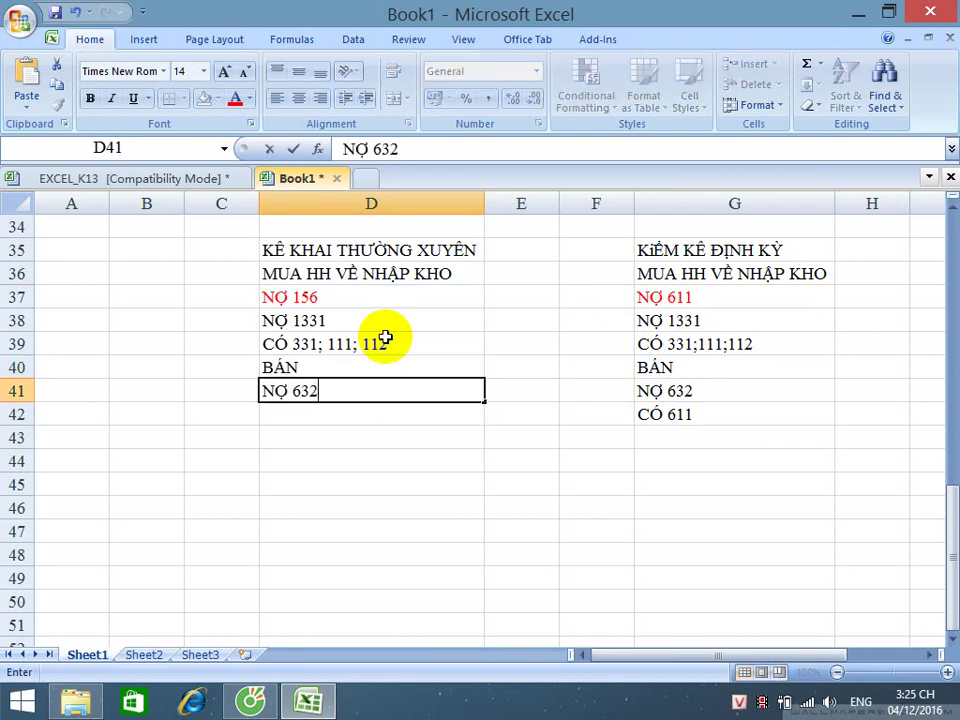
key("Return")
type("CÓ 156")
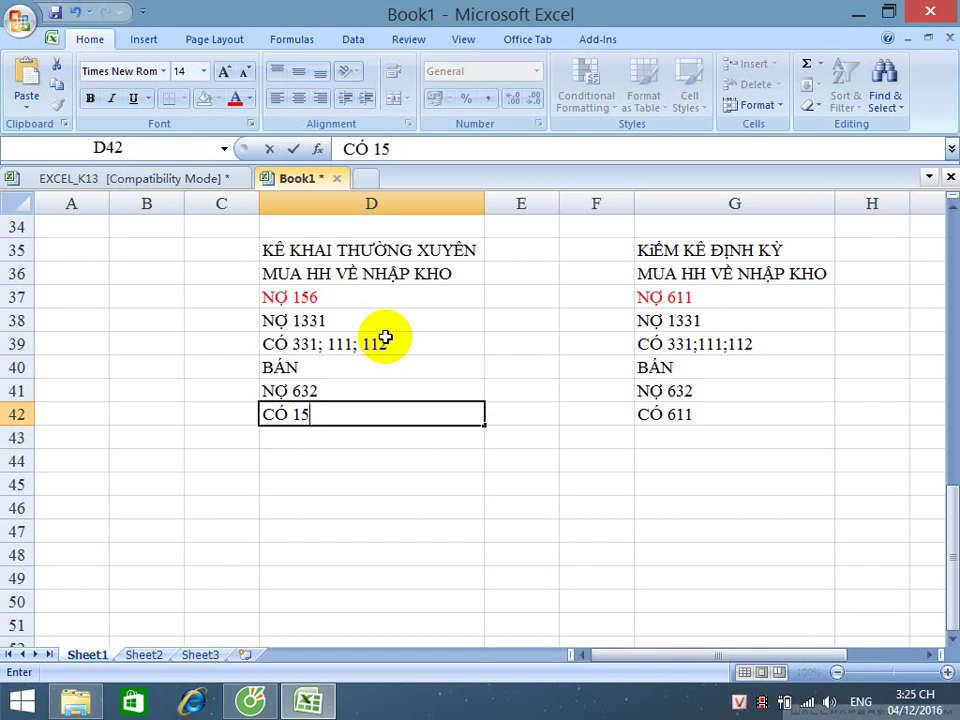
left_click(685, 502)
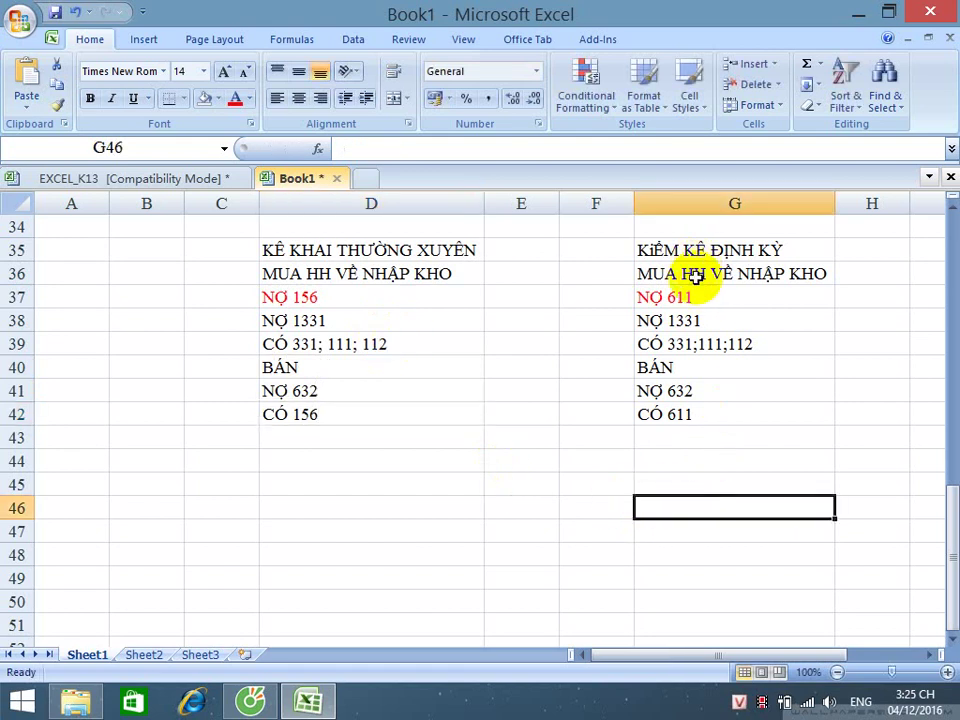
- Add the periodic-method month-end entry in G43:G45 with "CUỐI THÁNG", "NỢ 156" and "CÓ 611"
left_click(952, 638)
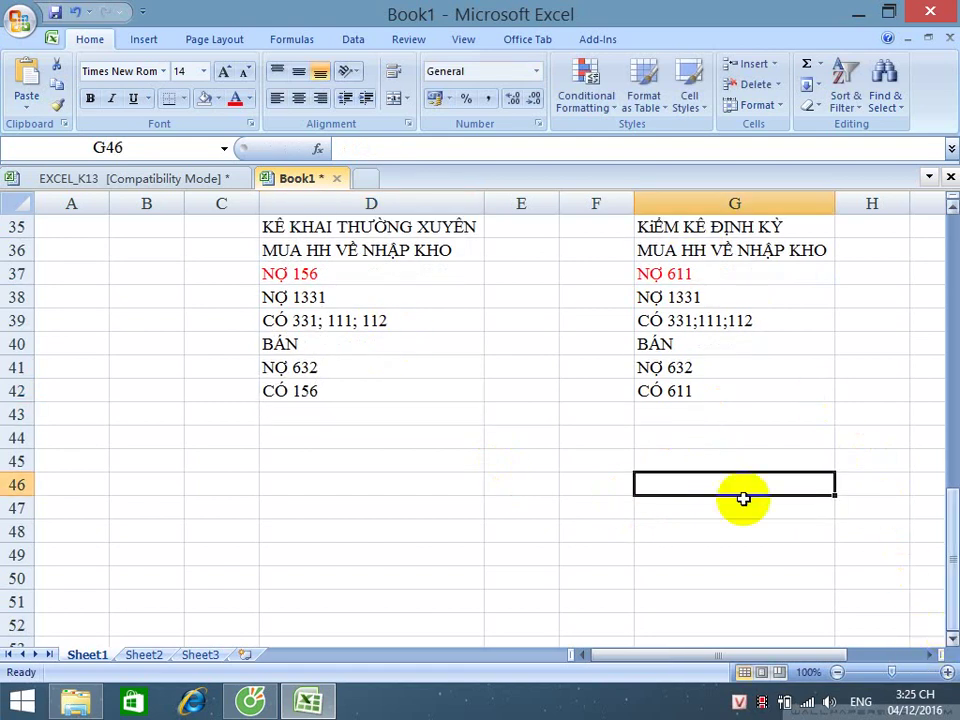
left_click(654, 415)
type("CUÔI")
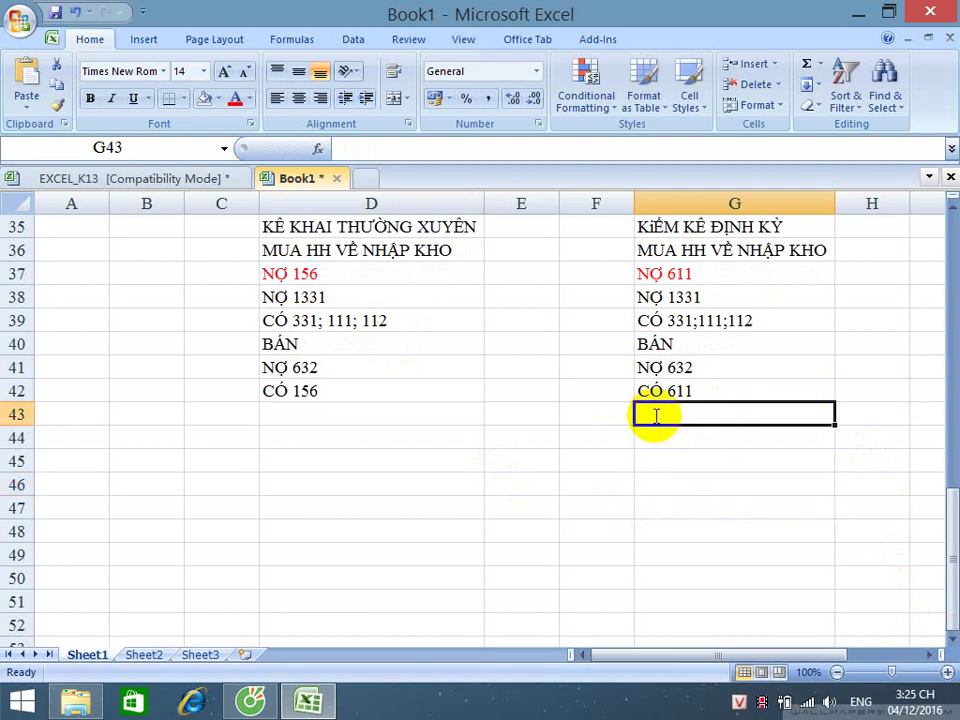
type(" THÁNG")
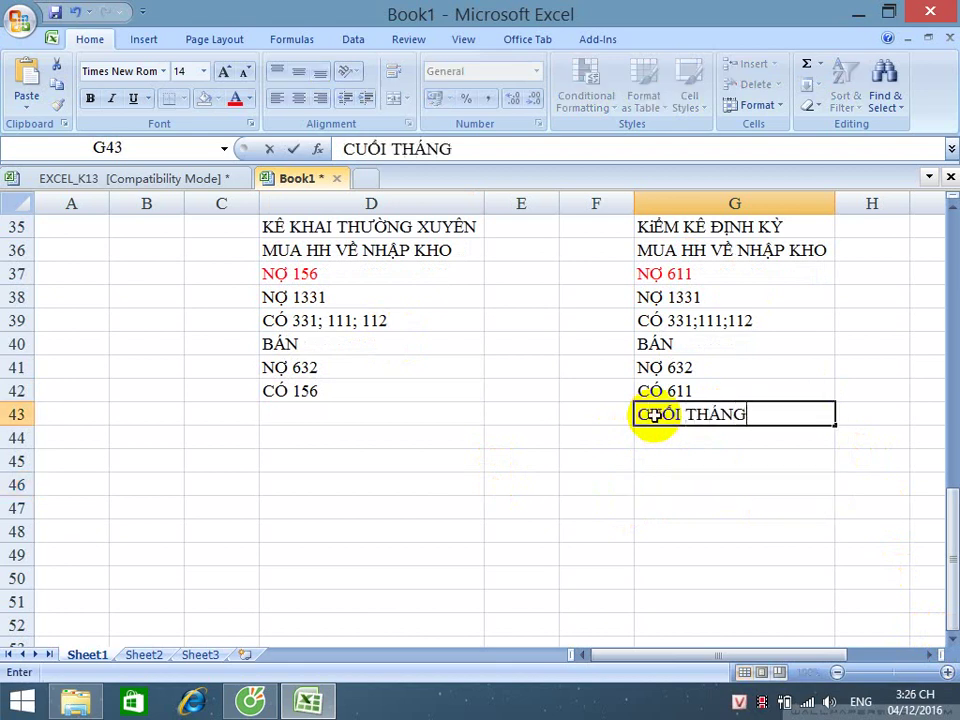
key("Return")
type("NỢ 156")
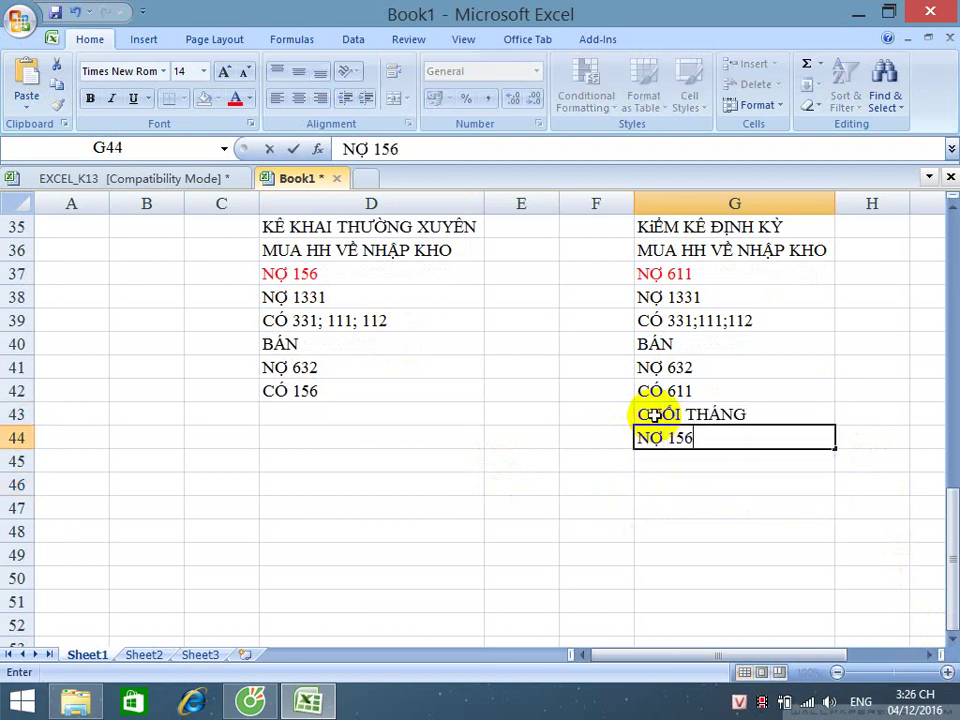
key("Return")
type("CÓ 611")
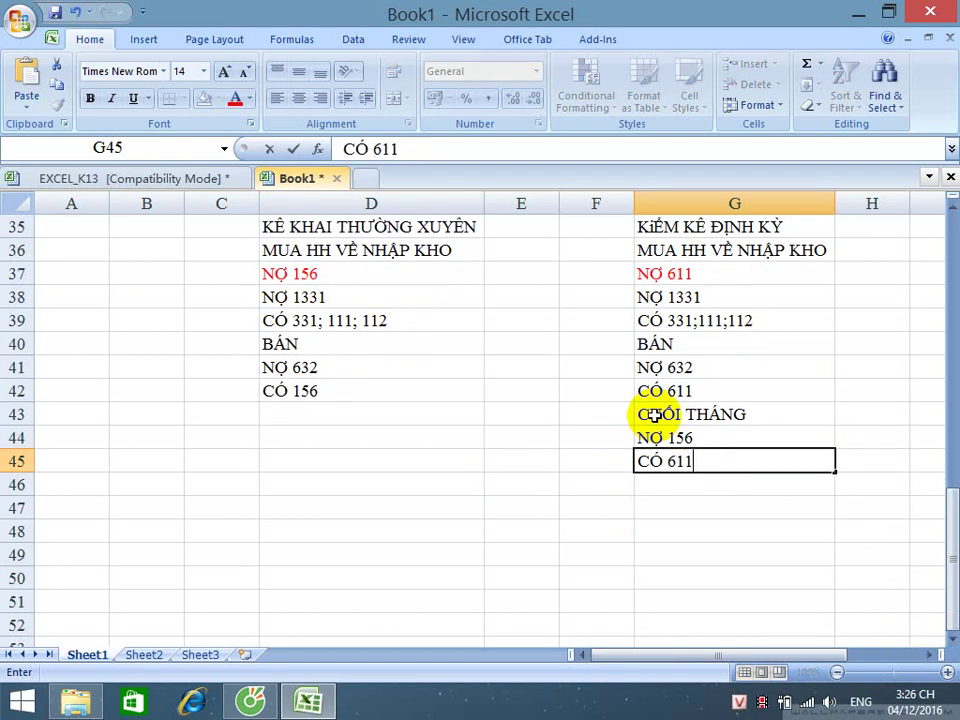
key("Return")
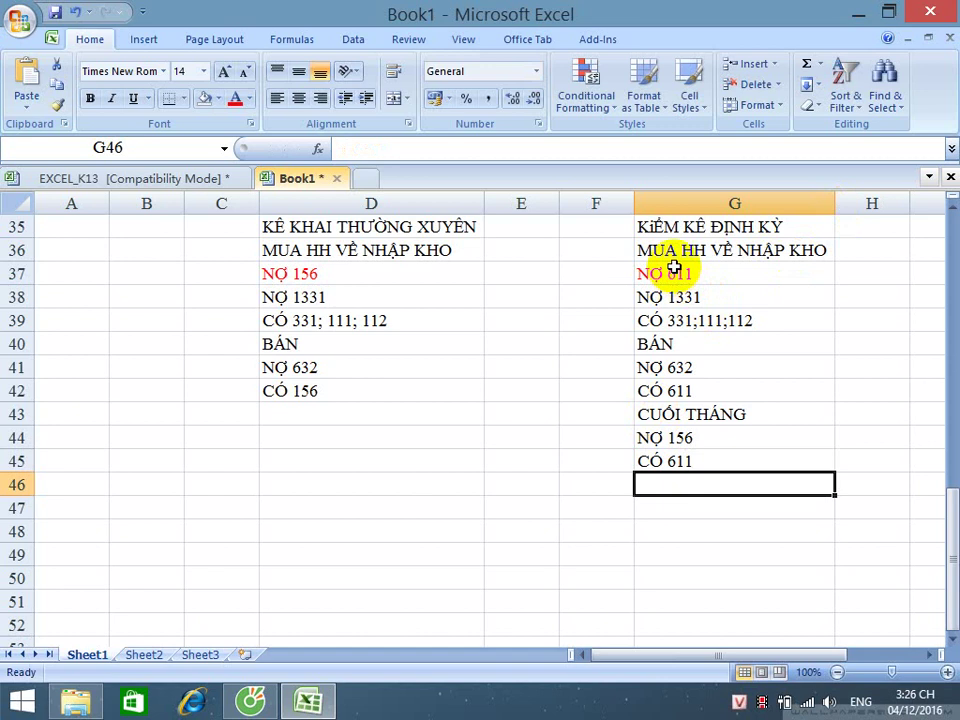
- Colour the sale entry's credit line "CÓ 611" in G42 red
left_click_drag(677, 270, 676, 290)
left_click(681, 390)
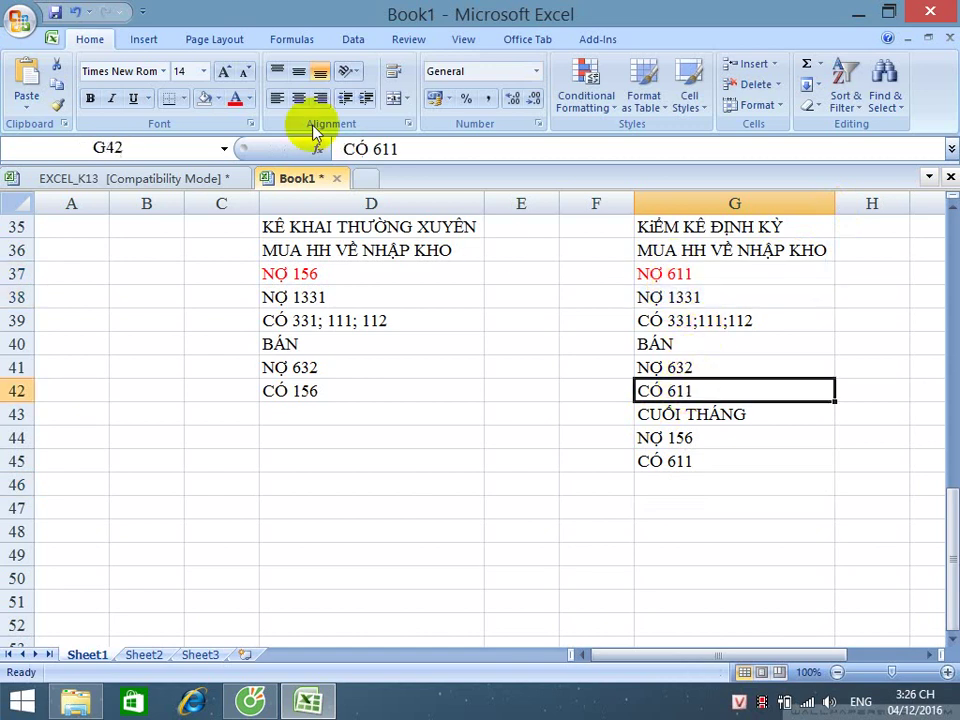
left_click(233, 99)
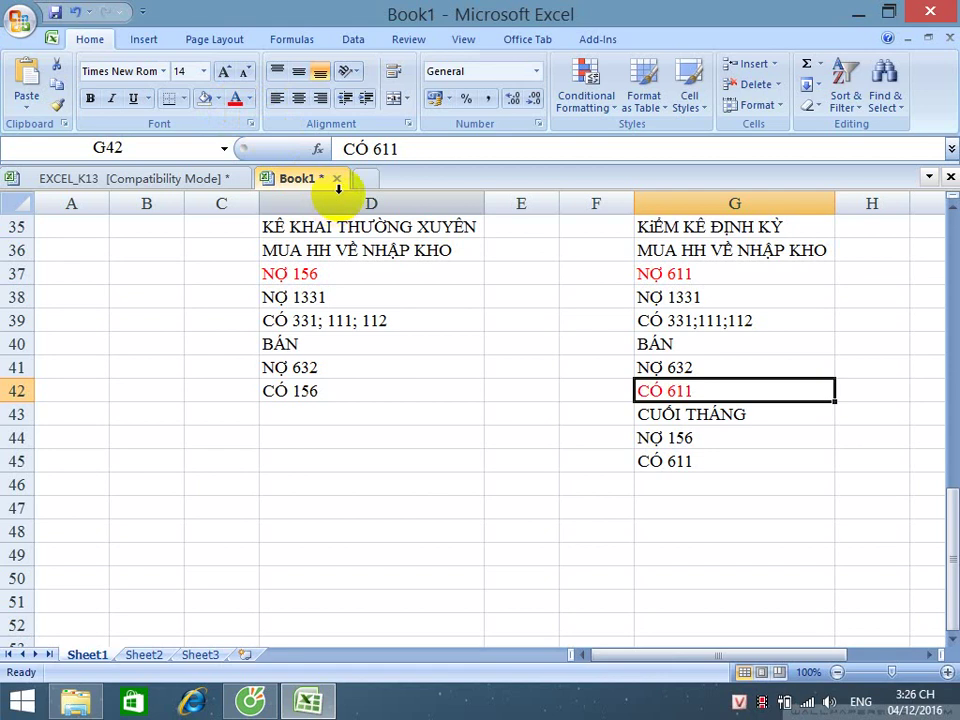
left_click(689, 436)
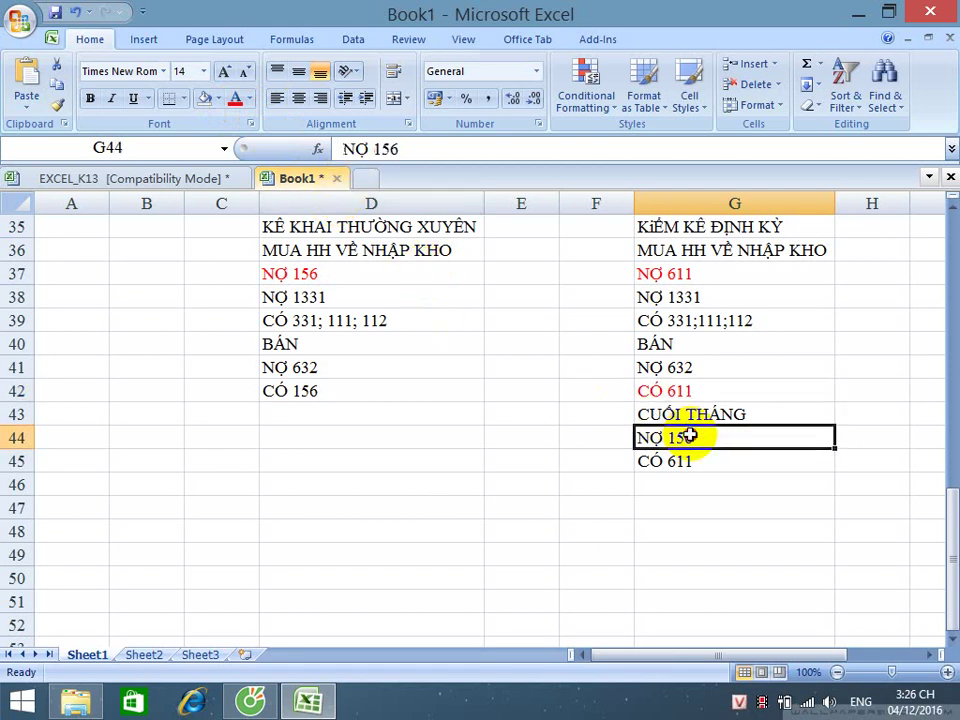
left_click(681, 462)
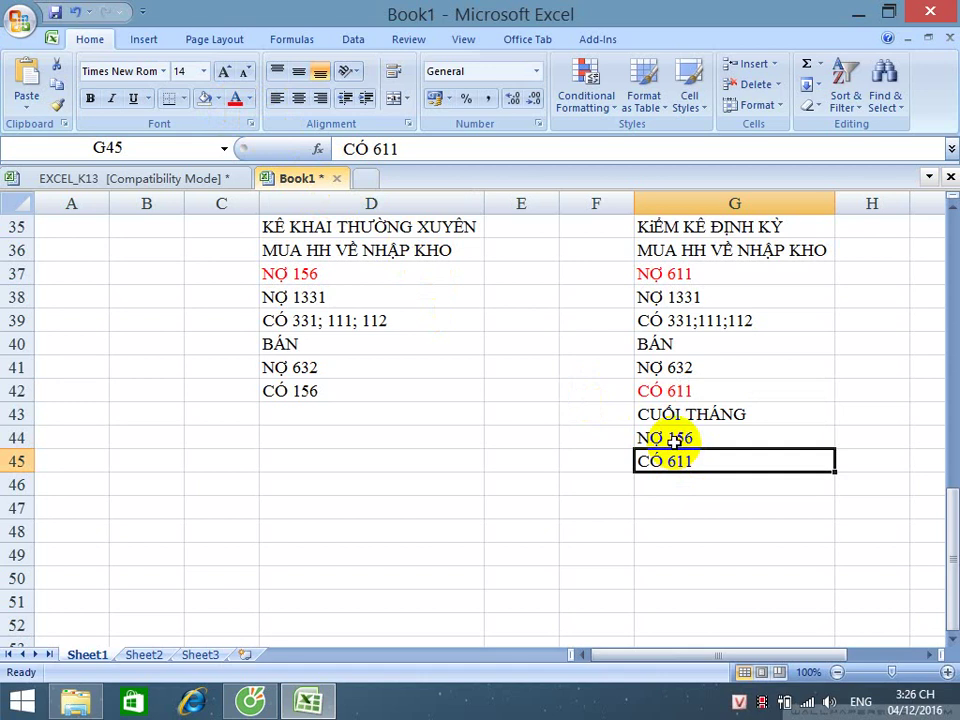
left_click(540, 342)
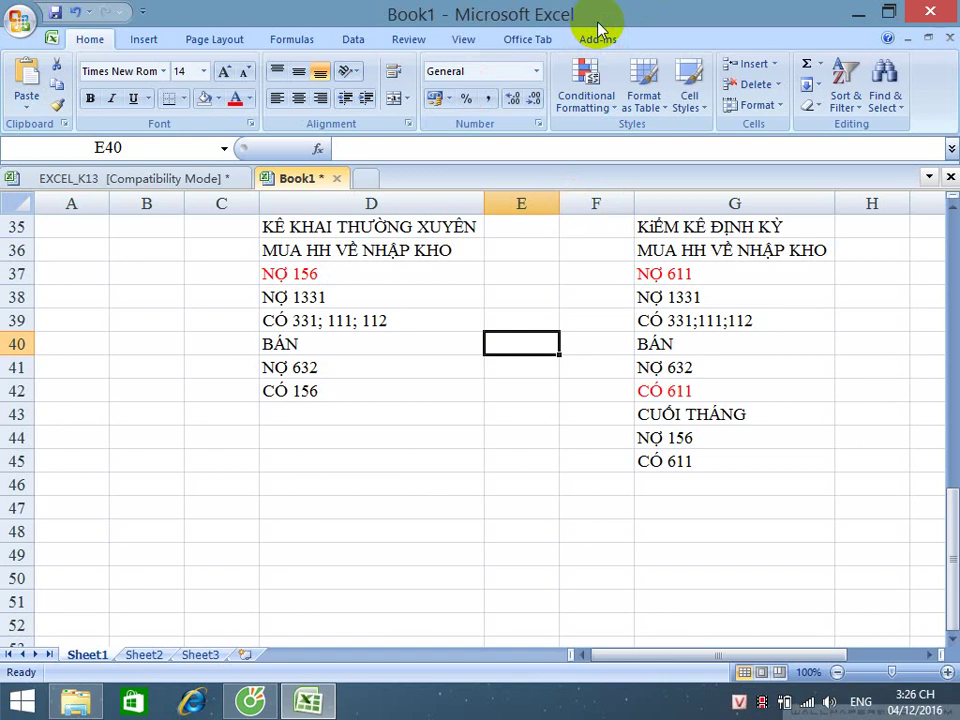
- Switch to the EXCEL_K13 workbook and colour the depreciation method "ĐƯỜNG THẲNG" in H22 red
left_click(182, 177)
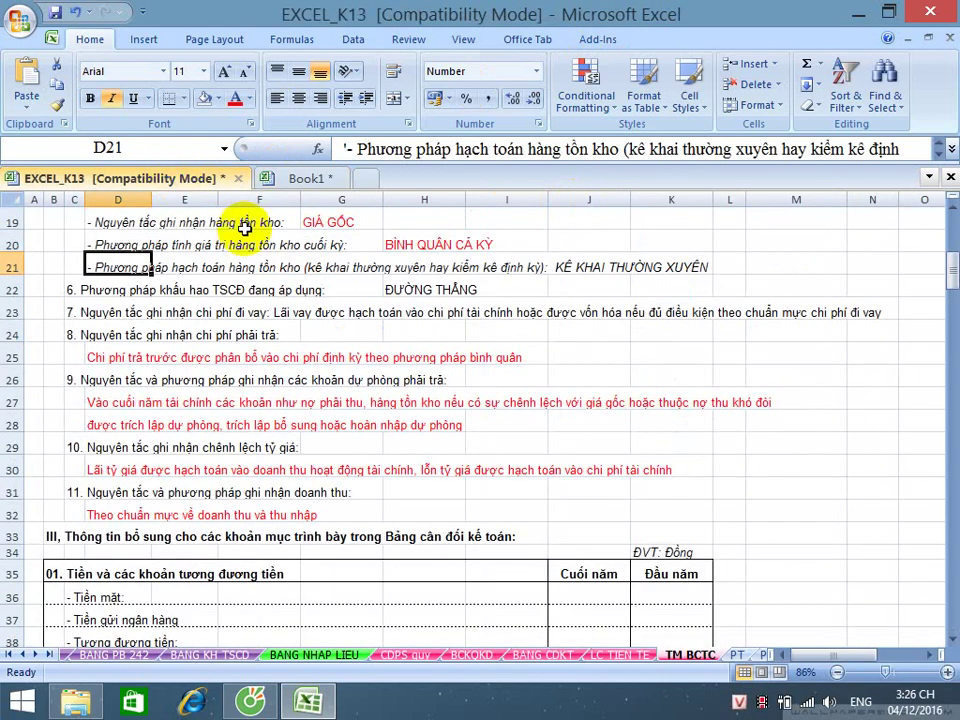
left_click(72, 289)
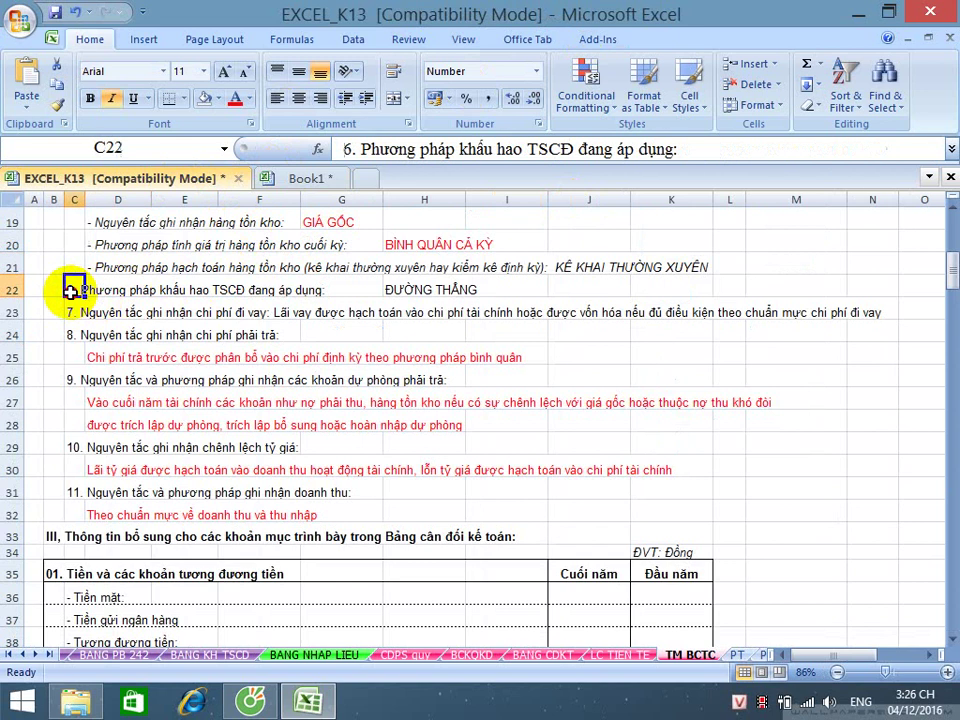
left_click(401, 288)
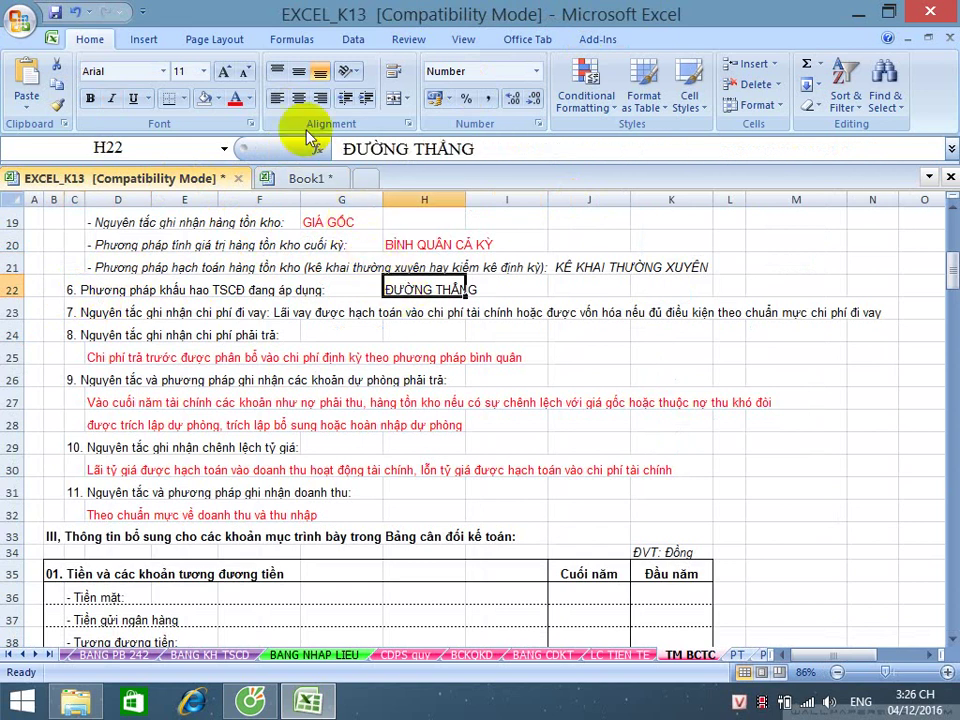
left_click(236, 98)
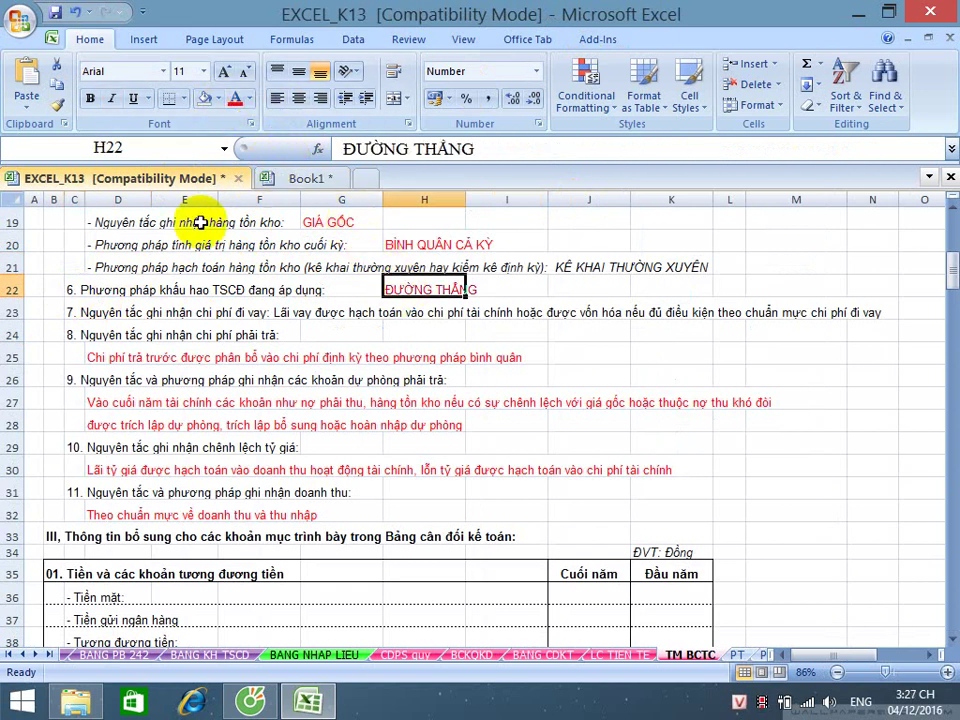
- Colour the words "ãi vay được hạch toán vào chi phí tài" in the borrowing-cost note in C23 red
left_click(72, 316)
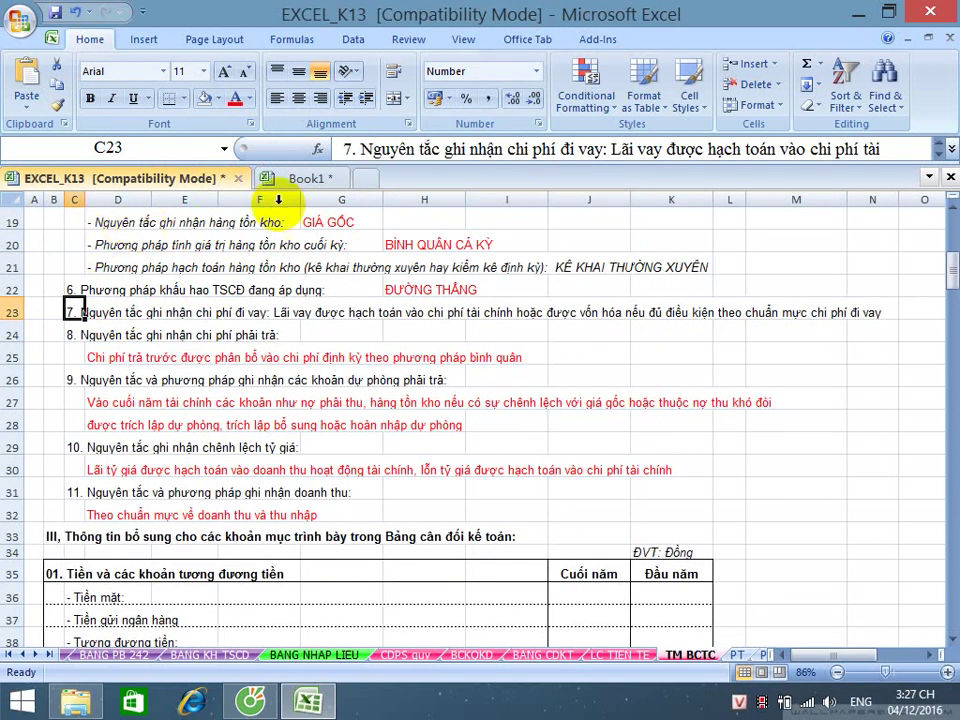
left_click_drag(617, 150, 887, 150)
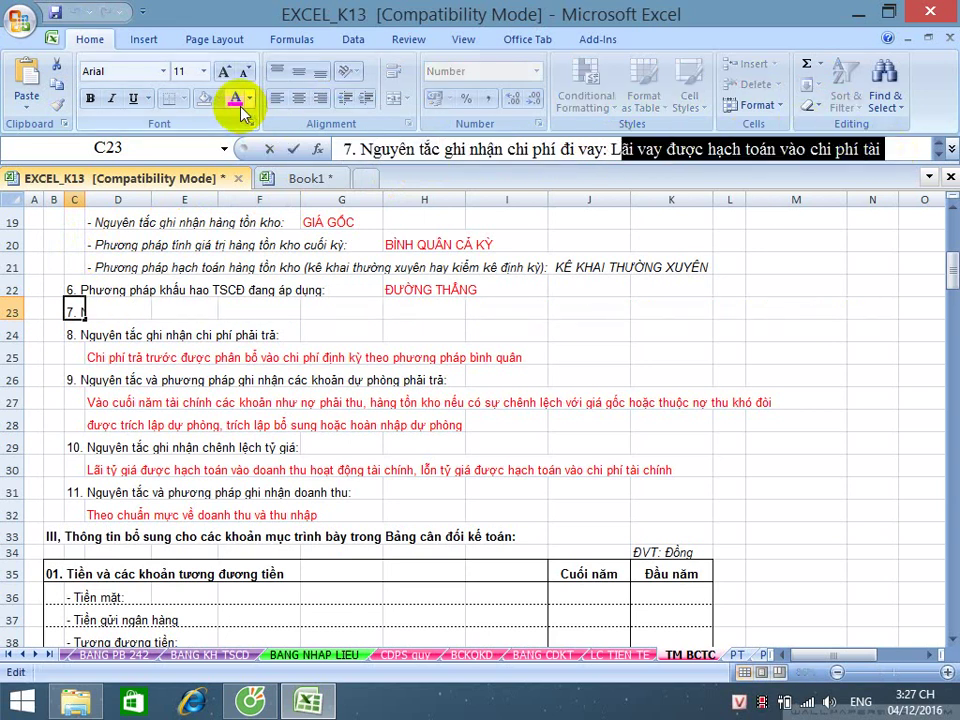
left_click(787, 362)
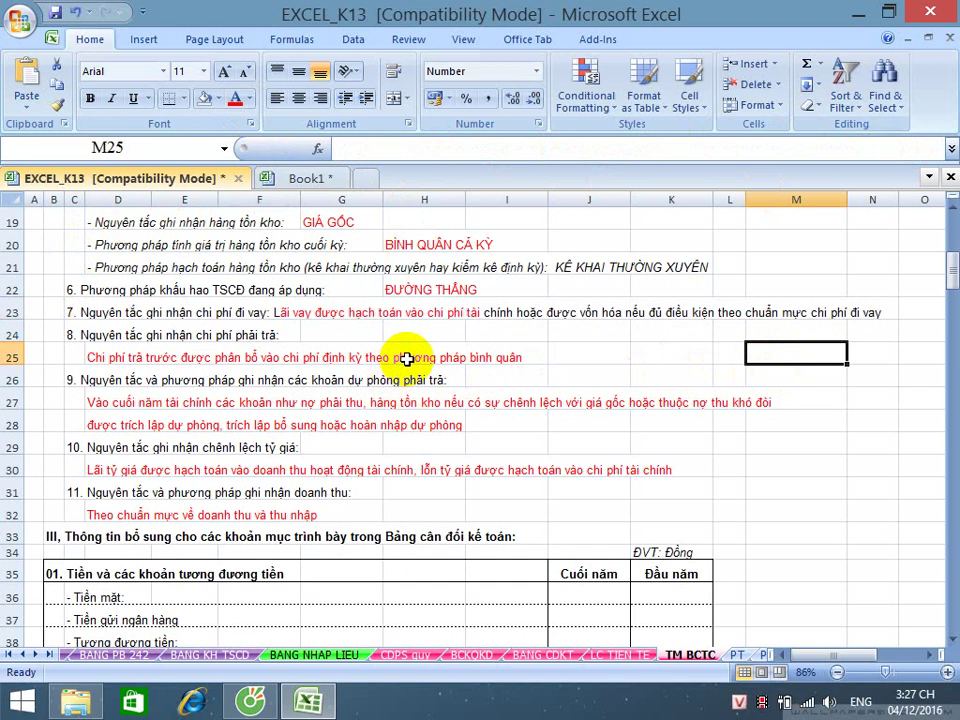
- Review sections I and II of the TM BCTC notes, from the business characteristics through the accounting policies
left_click(101, 354)
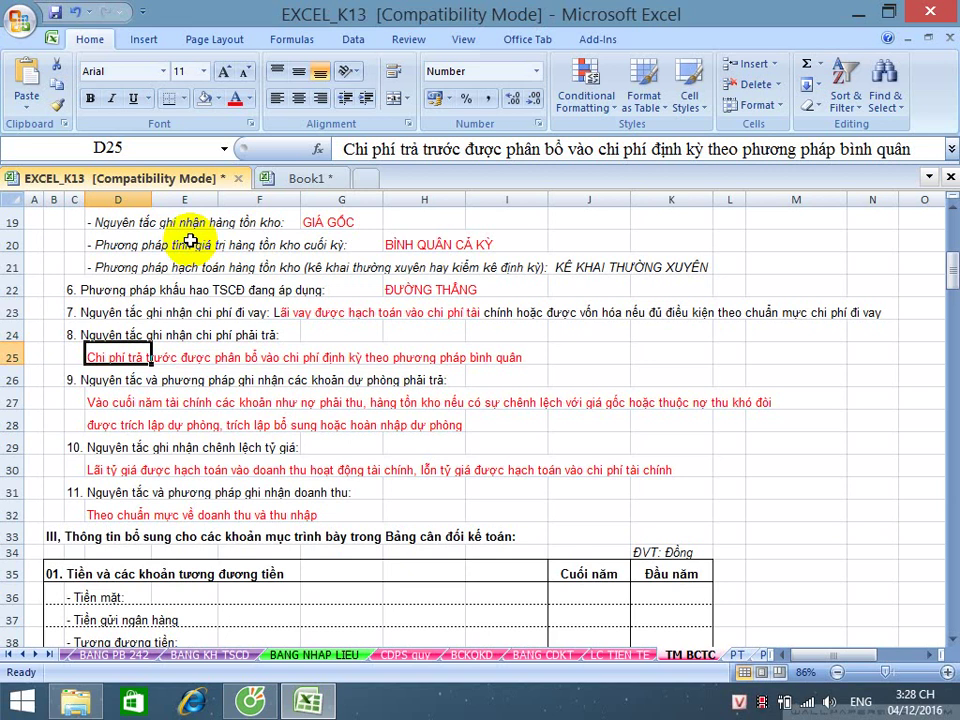
scroll(190, 241, "up", 2)
scroll(186, 245, "up", 1)
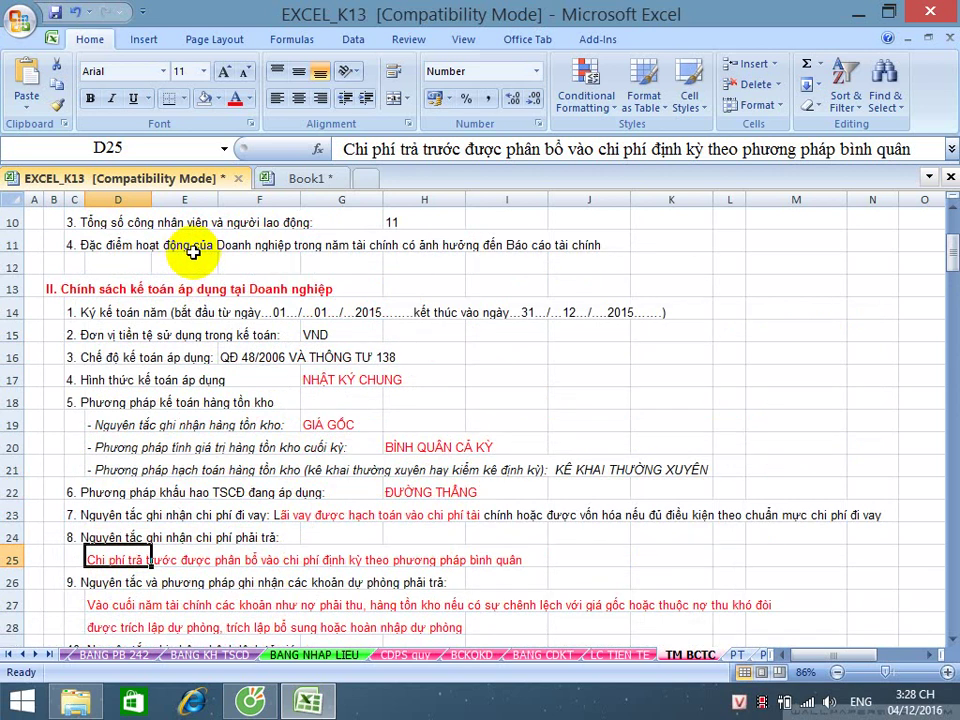
scroll(191, 256, "up", 2)
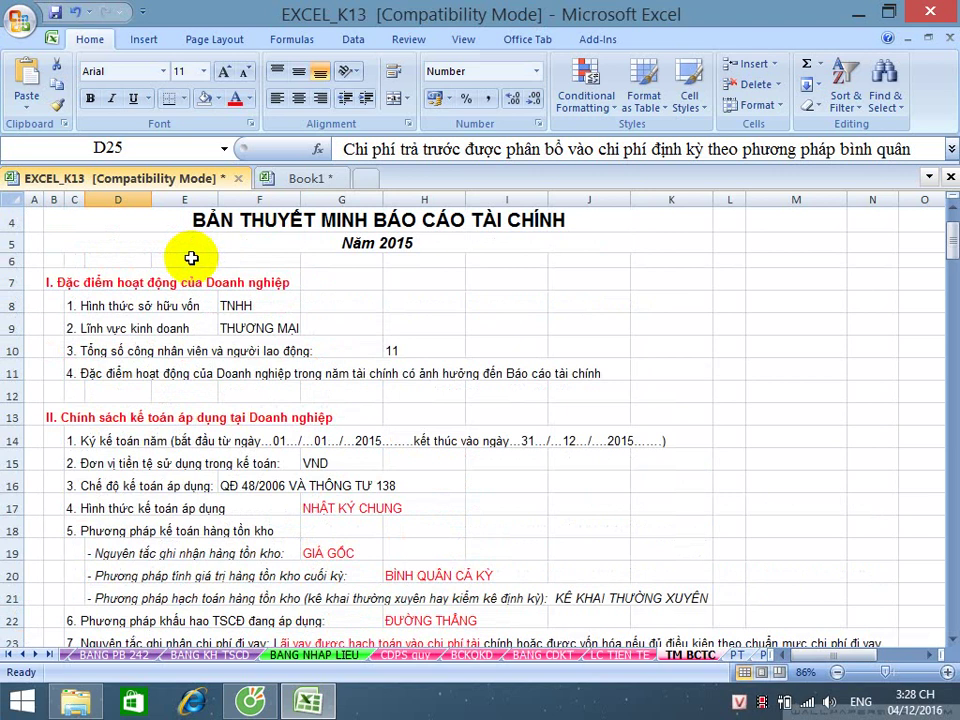
scroll(191, 256, "down", 1)
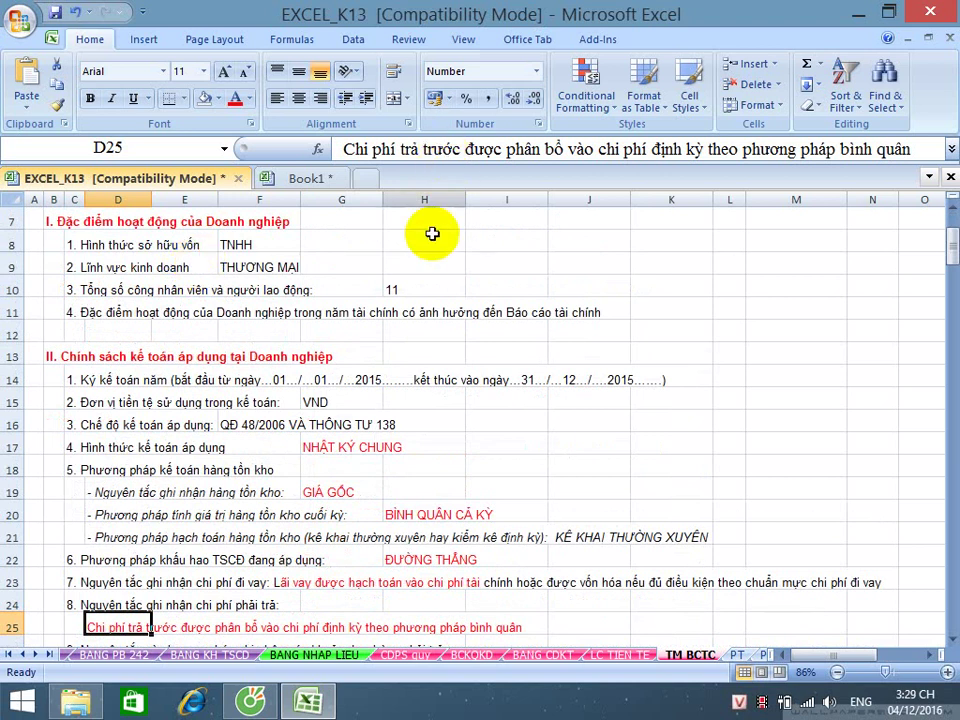
left_click(425, 290)
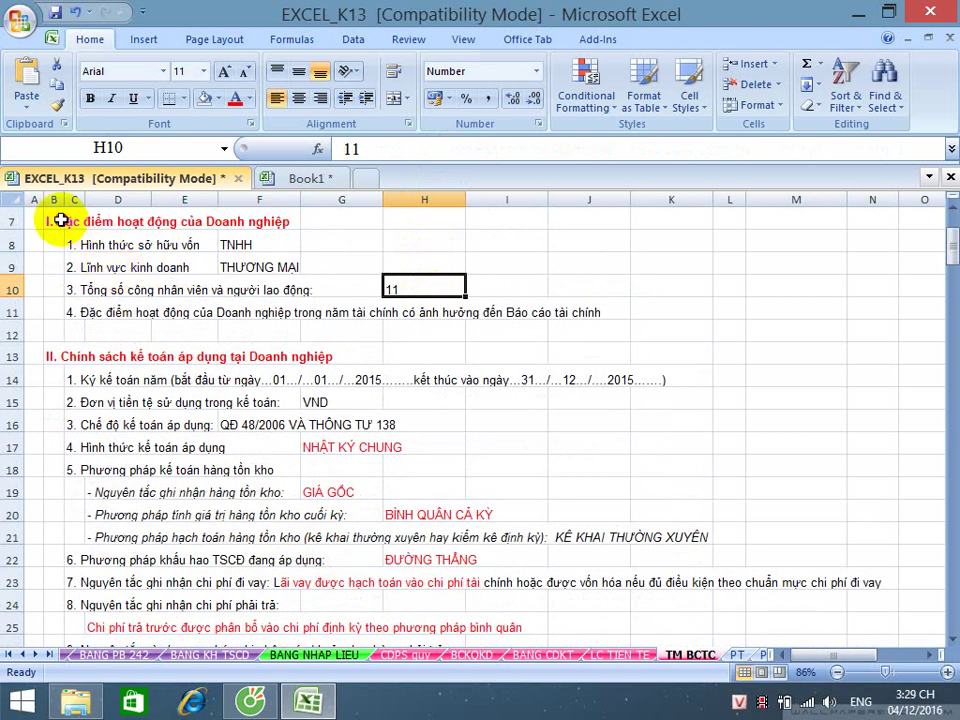
left_click_drag(60, 222, 626, 598)
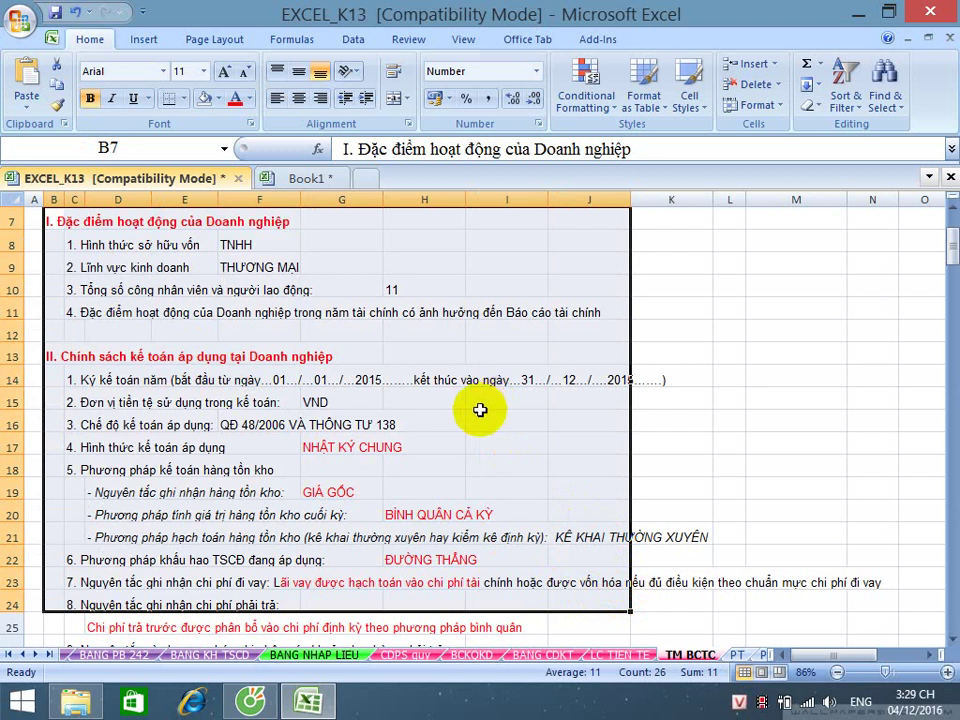
scroll(492, 404, "down", 4)
scroll(480, 410, "down", 3)
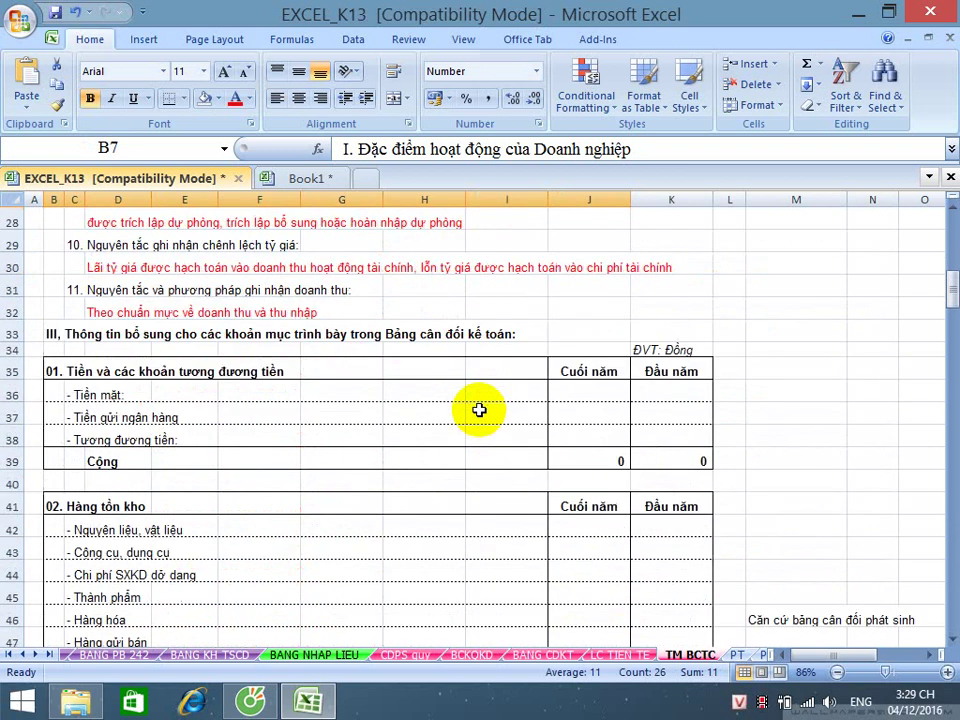
- Go to the cash and inventory tables in section III and save the EXCEL_K13 workbook
left_click(474, 407)
scroll(455, 410, "down", 1)
scroll(455, 410, "down", 1)
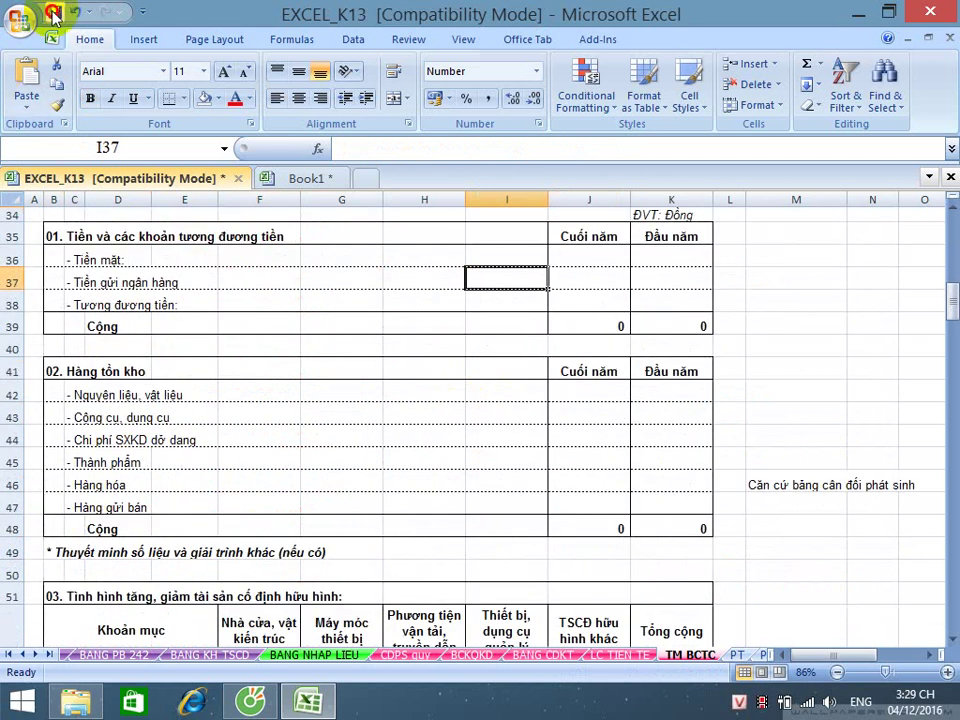
left_click(52, 12)
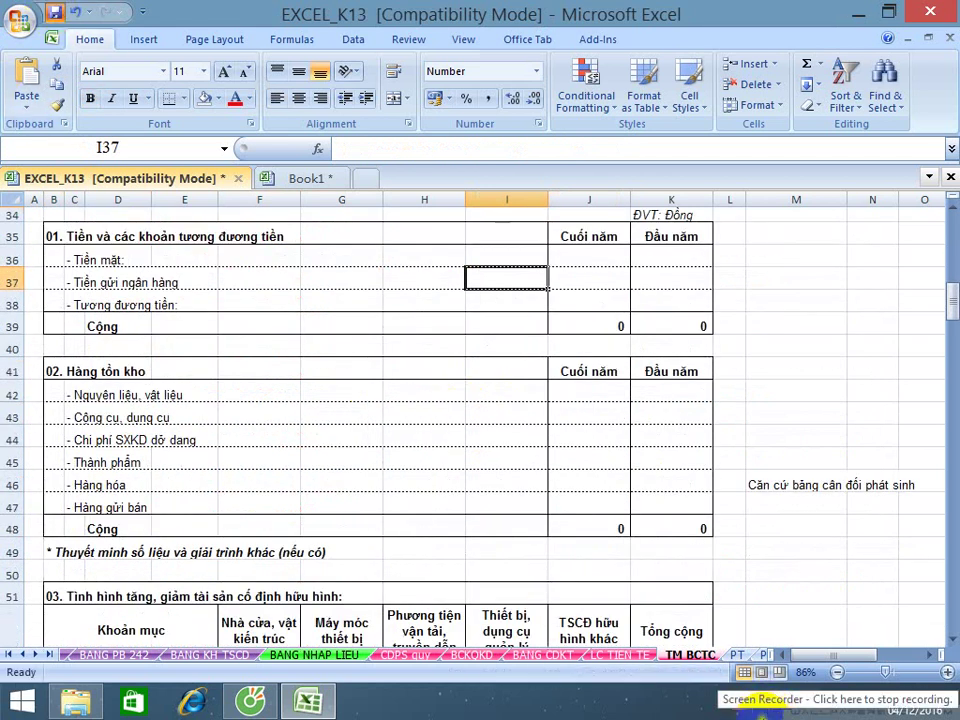
- Link the year-end "Tiền mặt" amount in J36 to account 111's closing debit balance with ='CDPS quy'!G9
scroll(520, 540, "up", 1)
left_click(424, 461)
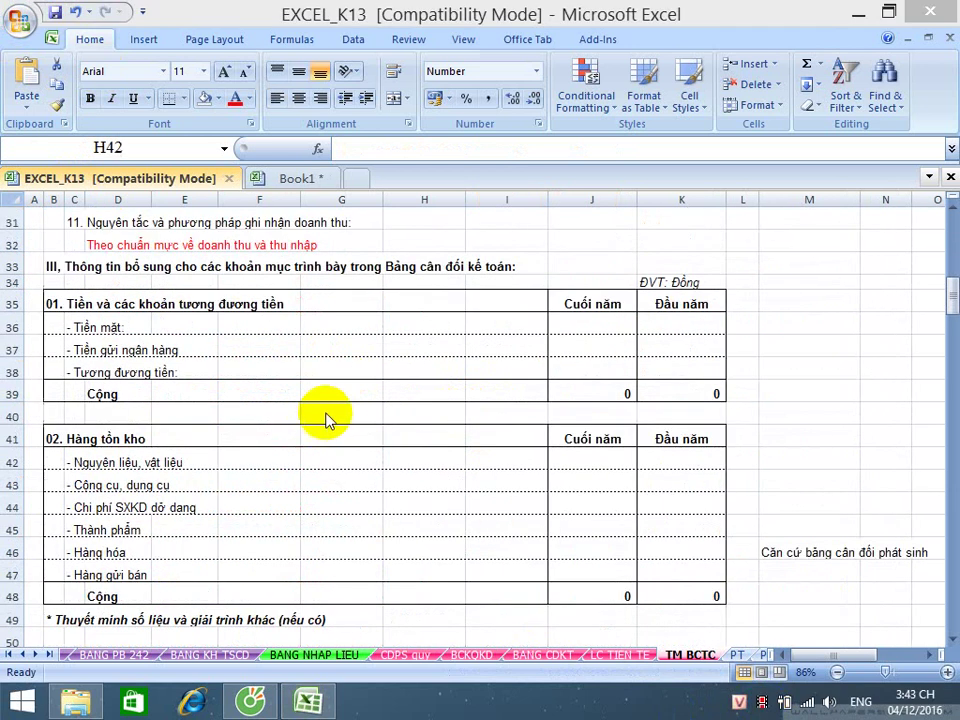
left_click(368, 363)
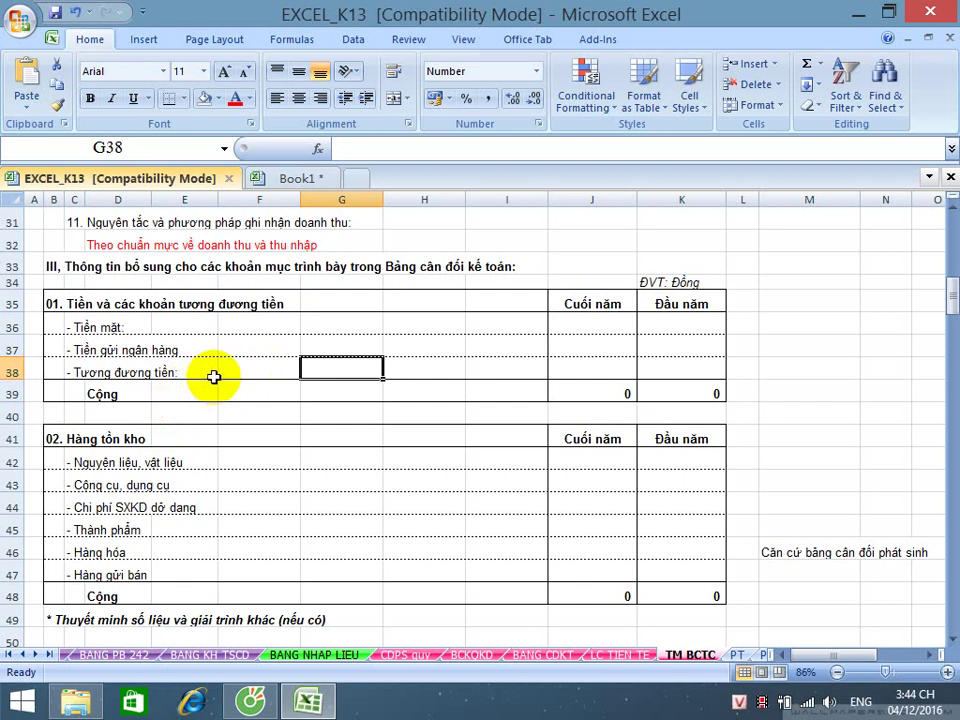
left_click(598, 341)
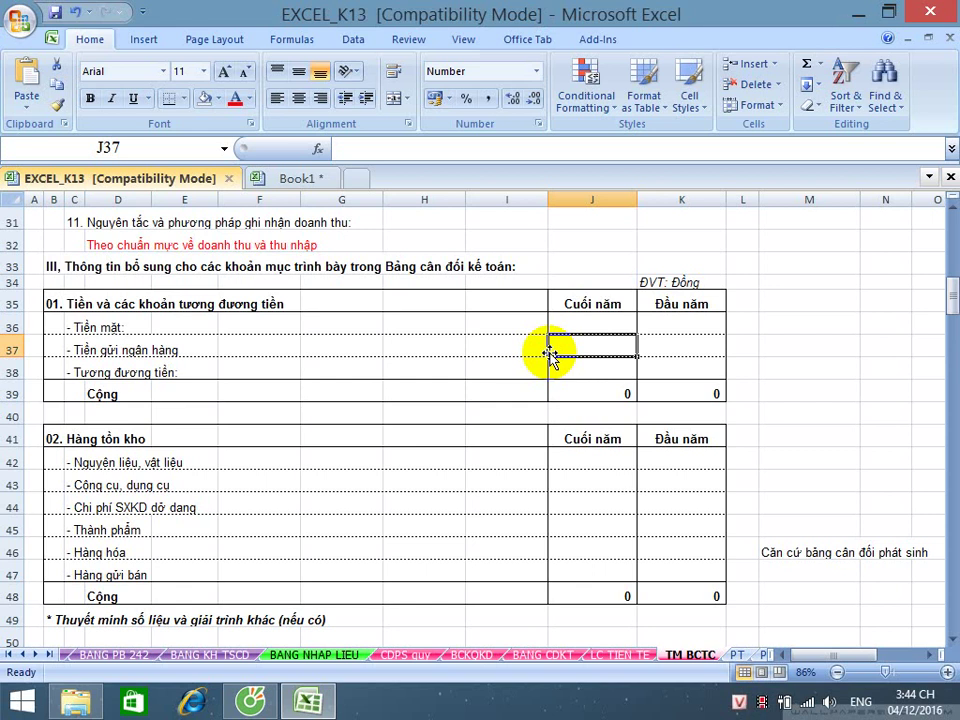
left_click(595, 325)
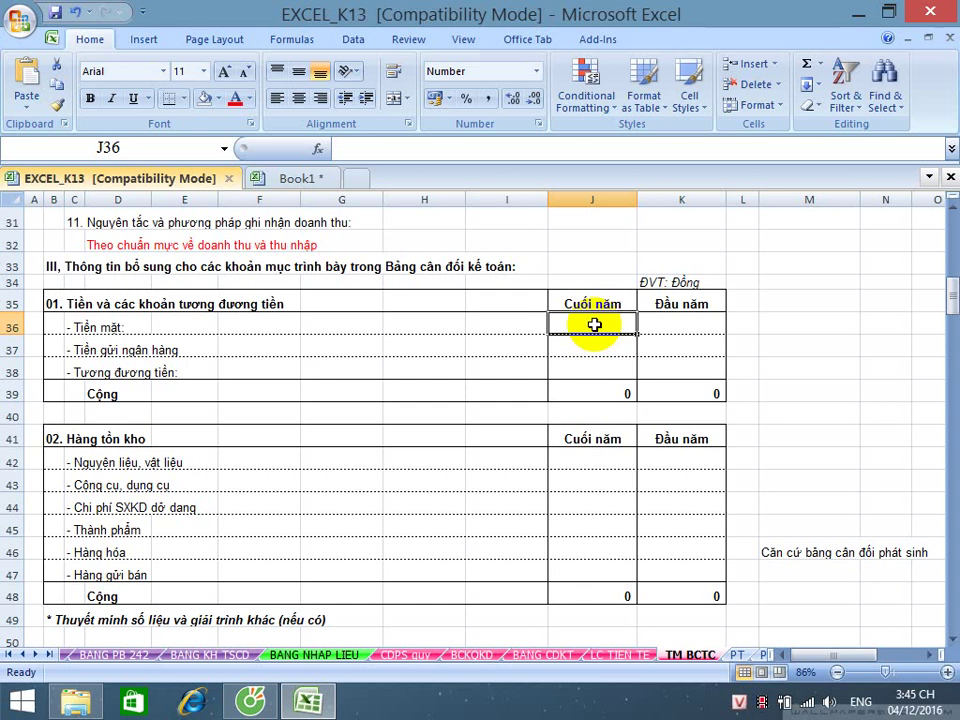
type("=")
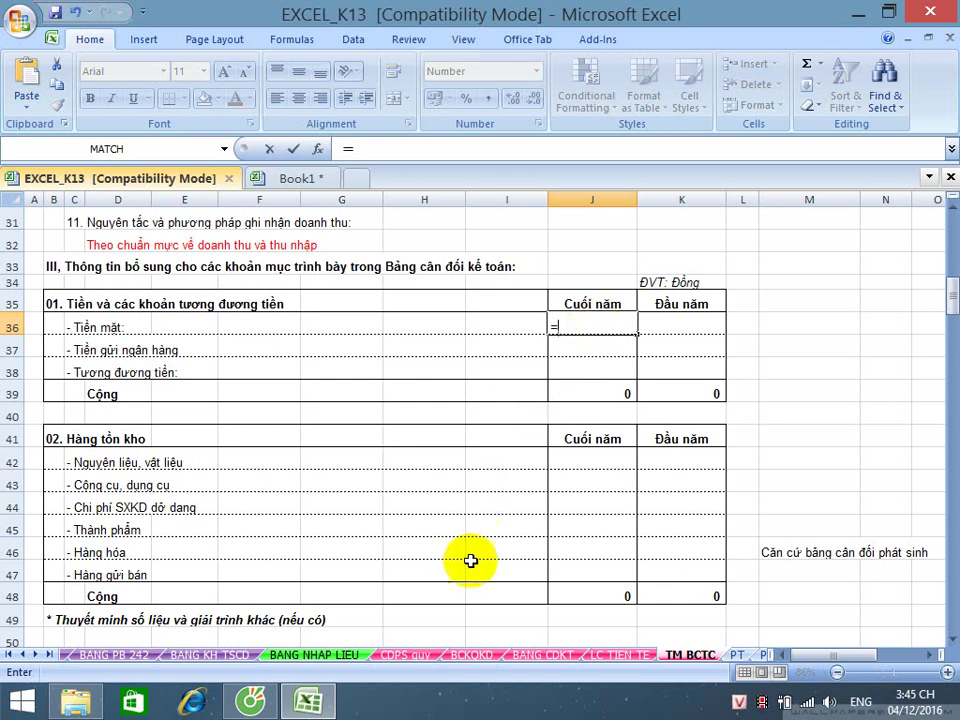
left_click(414, 655)
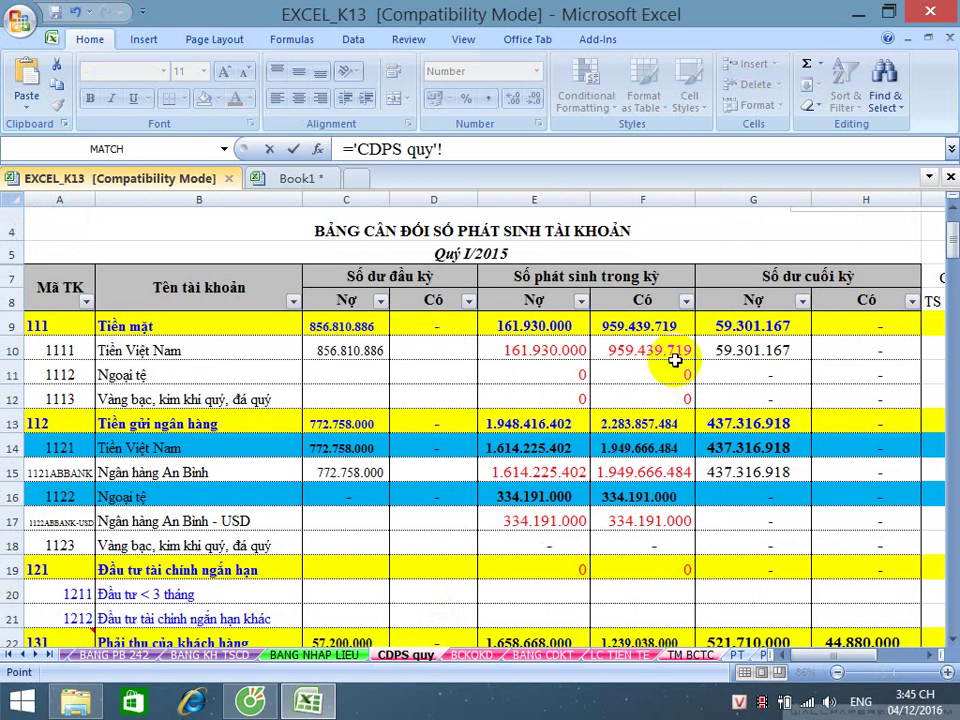
left_click(733, 322)
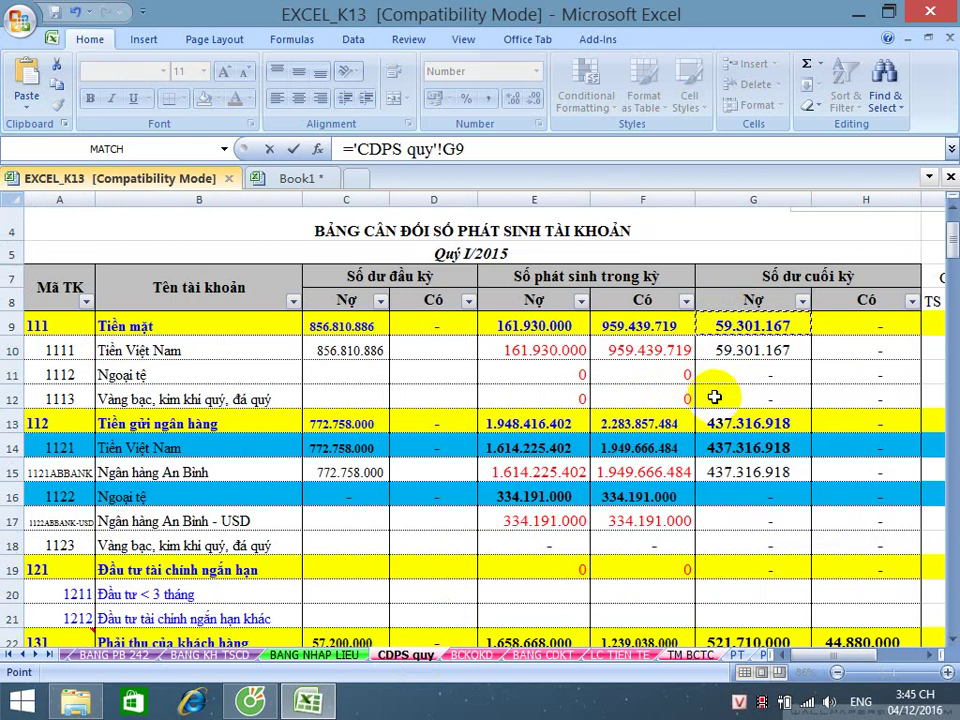
key("Return")
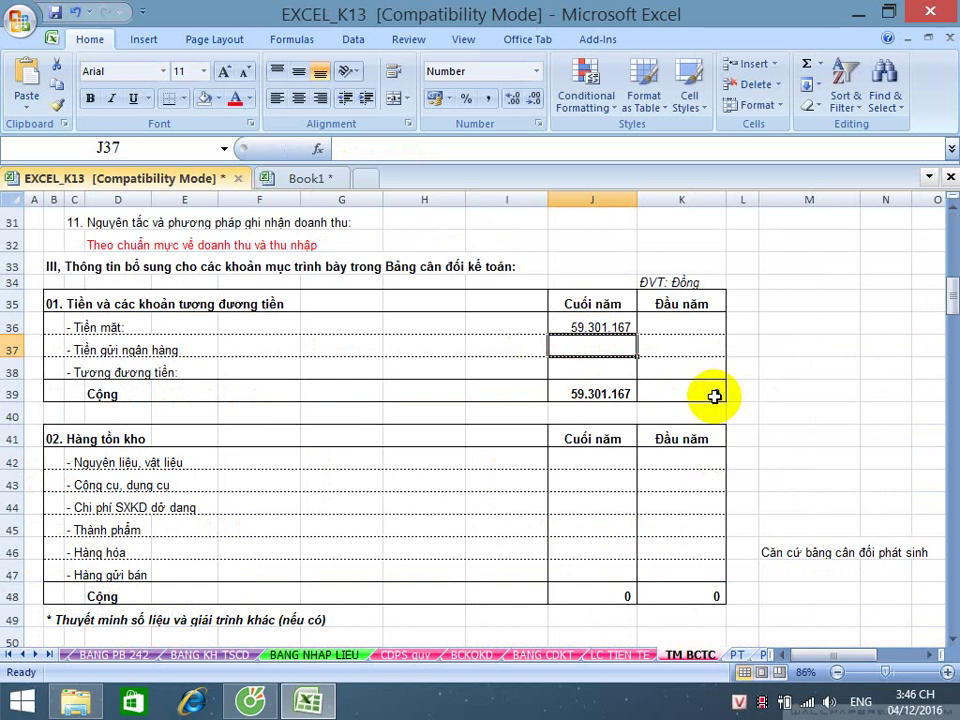
- Link the year-end "Tiền gửi ngân hàng" amount in J37 to account 112's closing debit balance with ='CDPS quy'!G13
type("=")
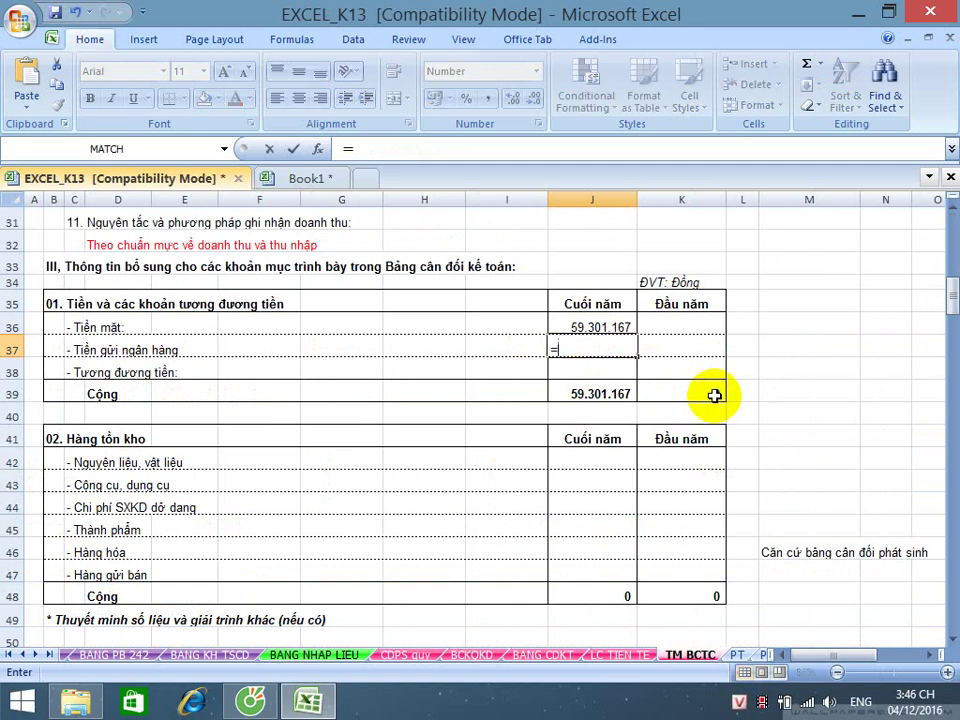
left_click(429, 657)
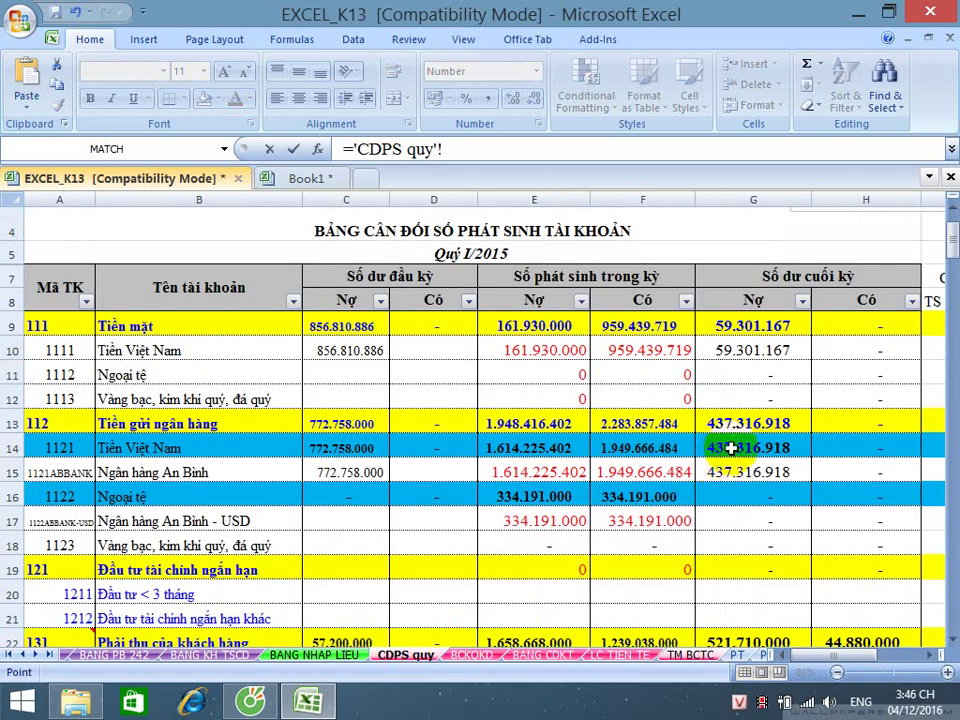
left_click(742, 422)
scroll(756, 446, "down", 1)
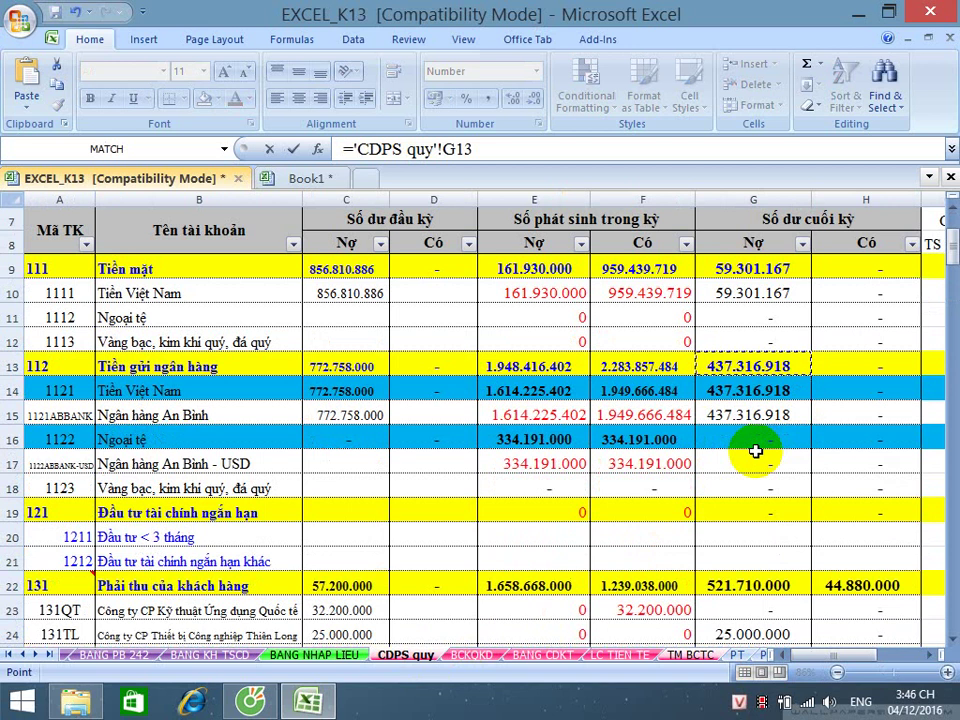
key("Return")
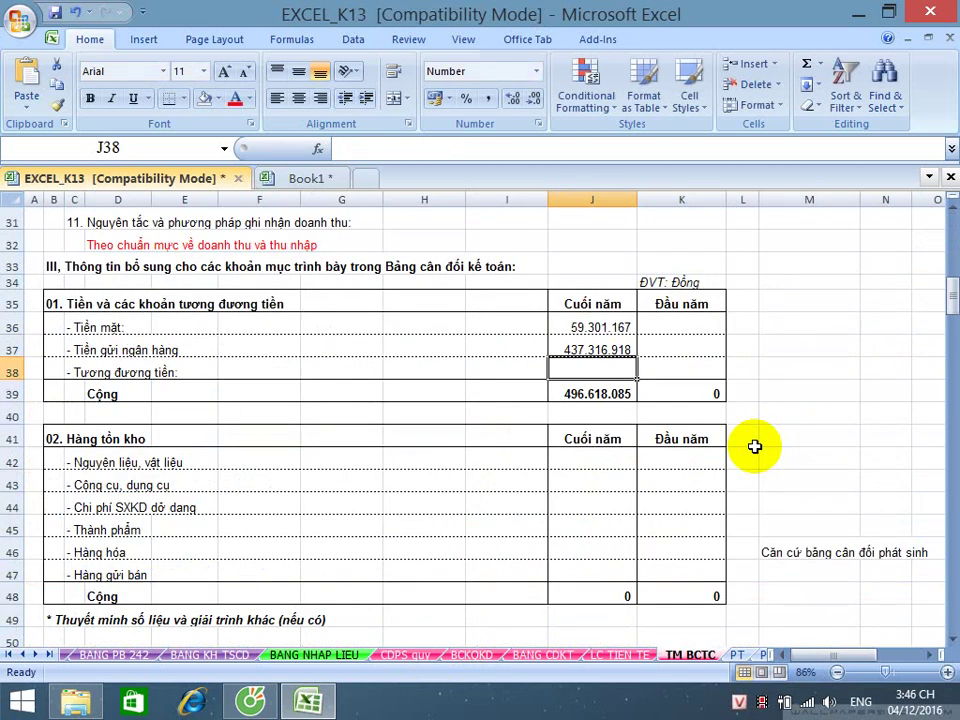
- Link the year-end "Tương đương tiền" amount in J38 to account 1211's closing debit balance with ='CDPS quy'!G20
type("=")
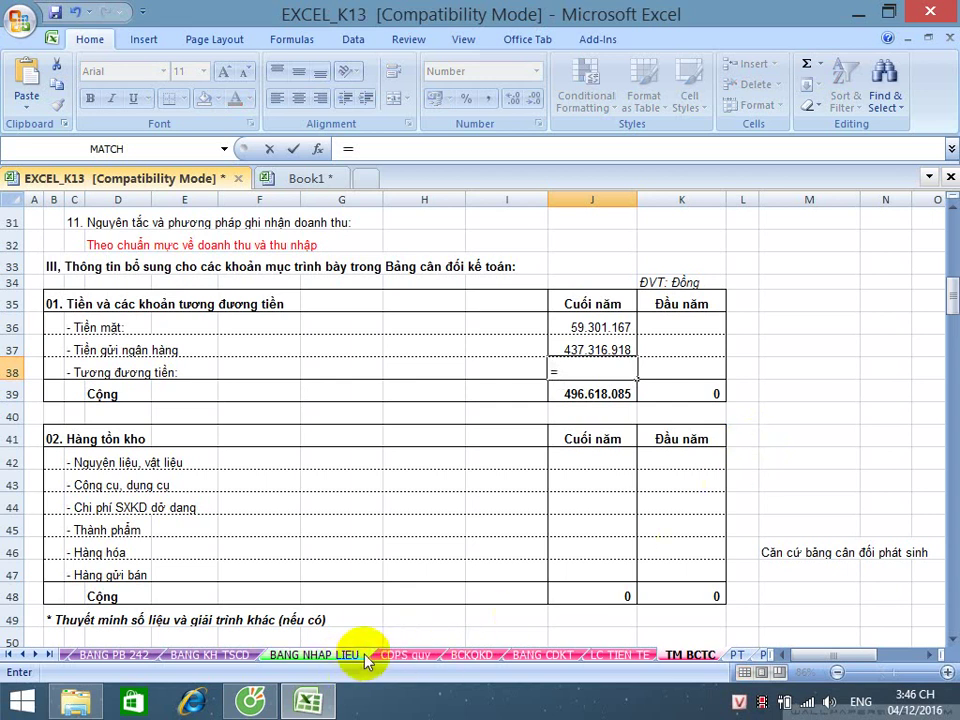
left_click(405, 654)
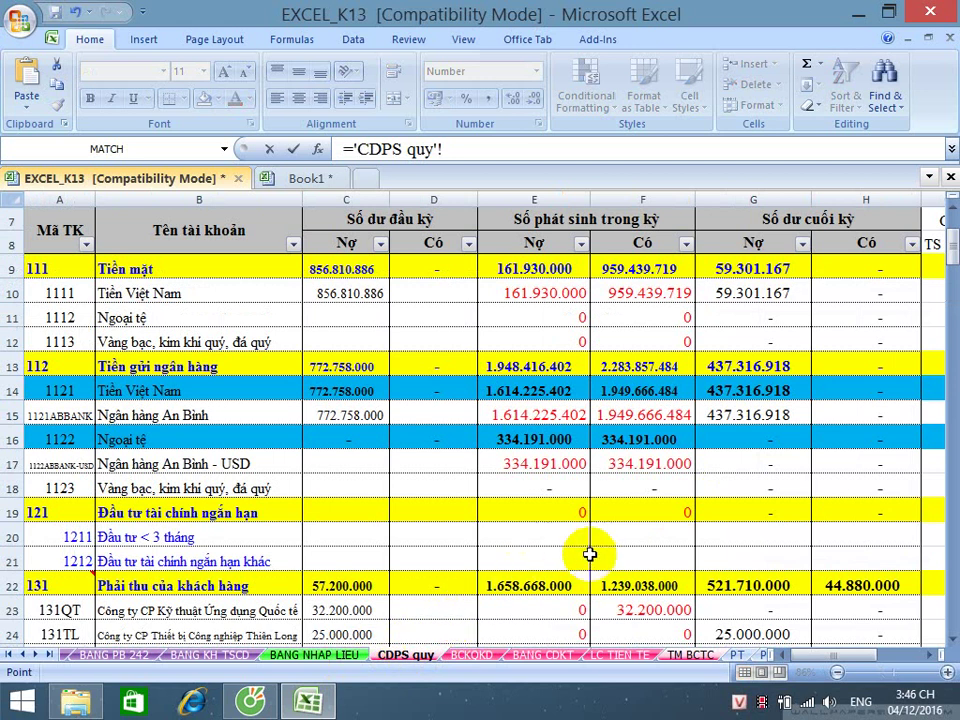
left_click(728, 530)
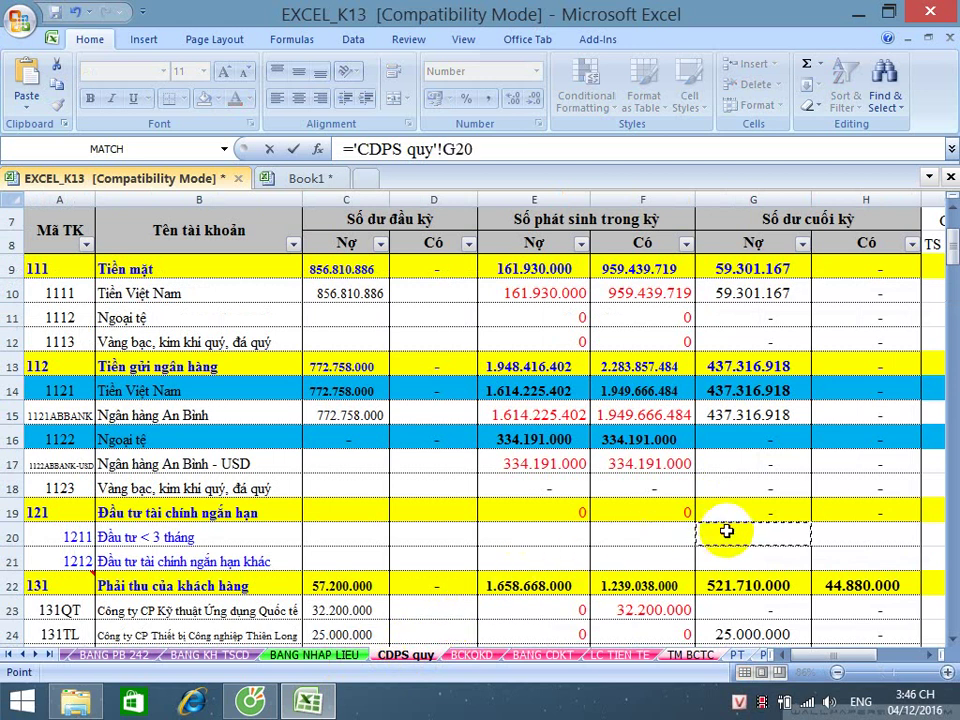
key("Return")
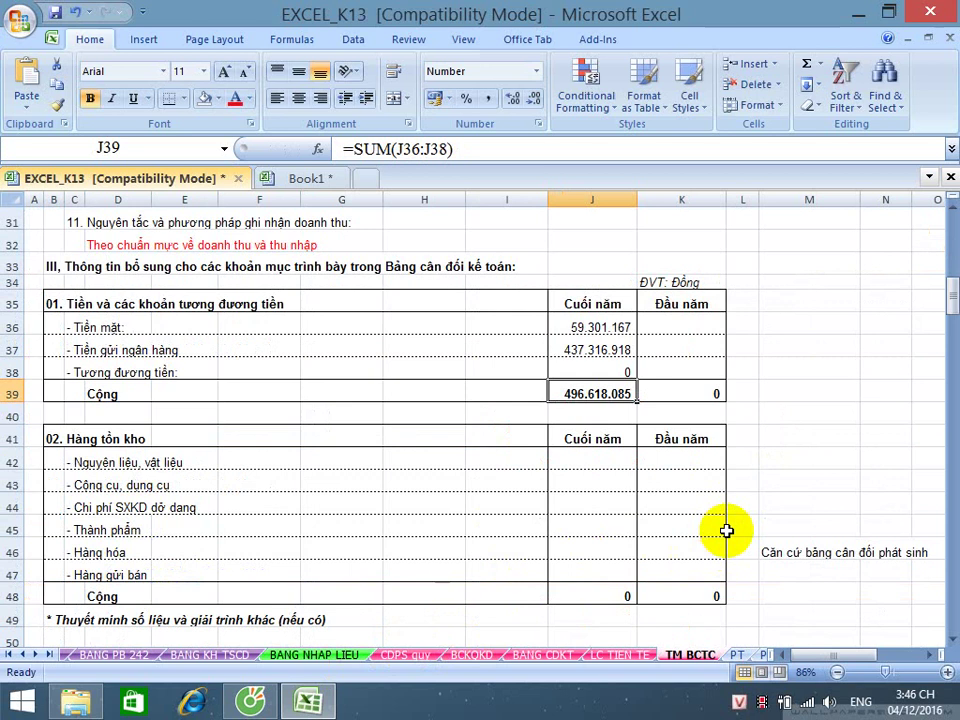
- Compare the year-end cash total in J39 with item 110 on BANG CDKT and item 70 on LC TIEN TE
scroll(724, 530, "down", 1)
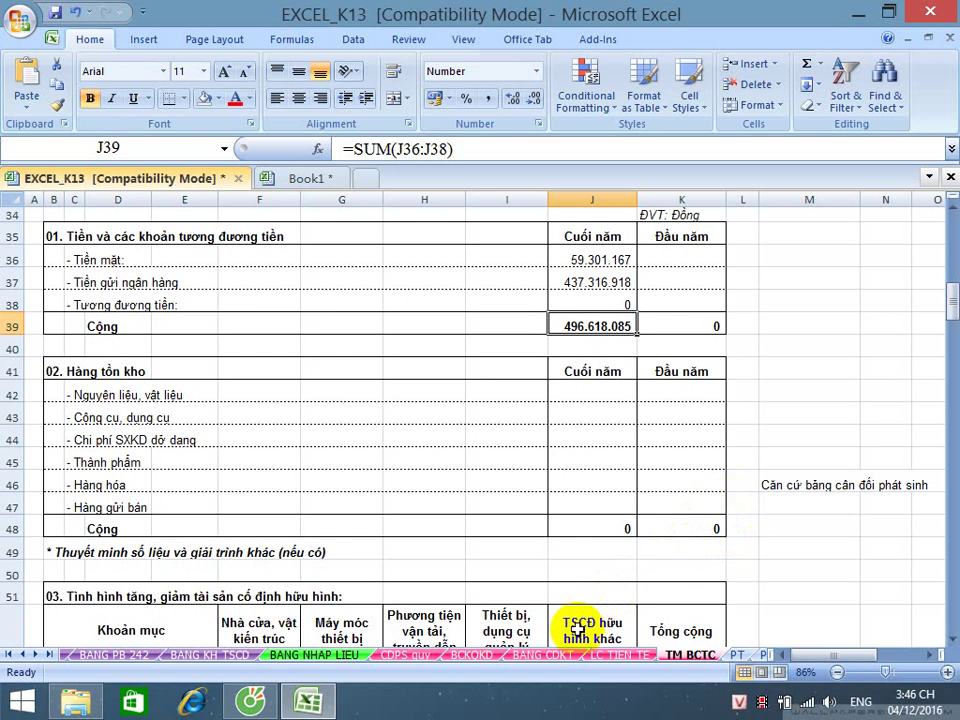
left_click(563, 654)
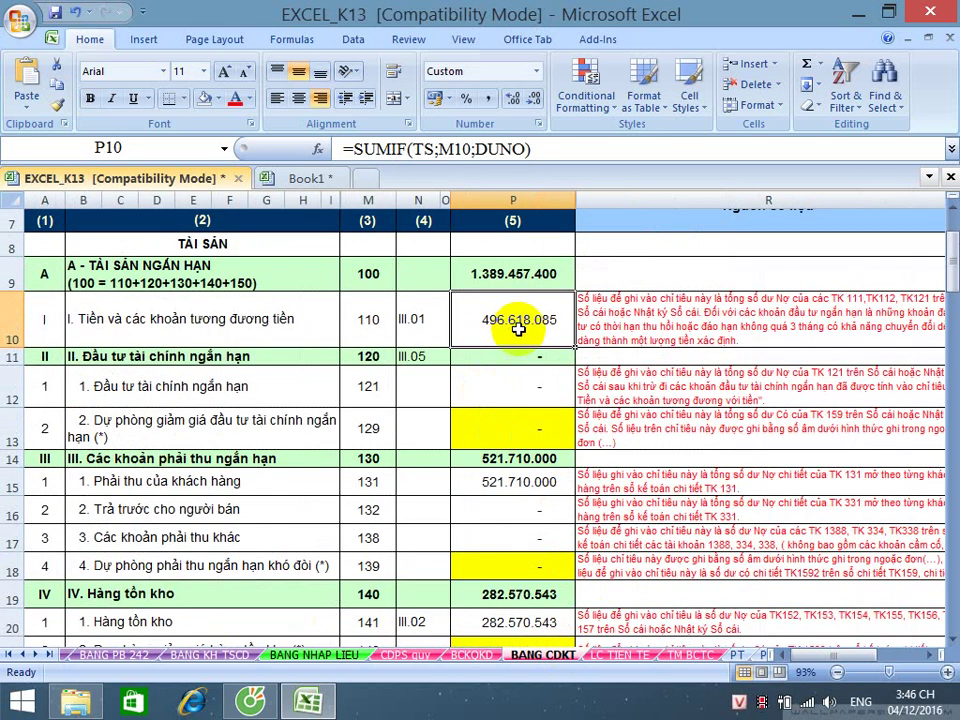
left_click(624, 656)
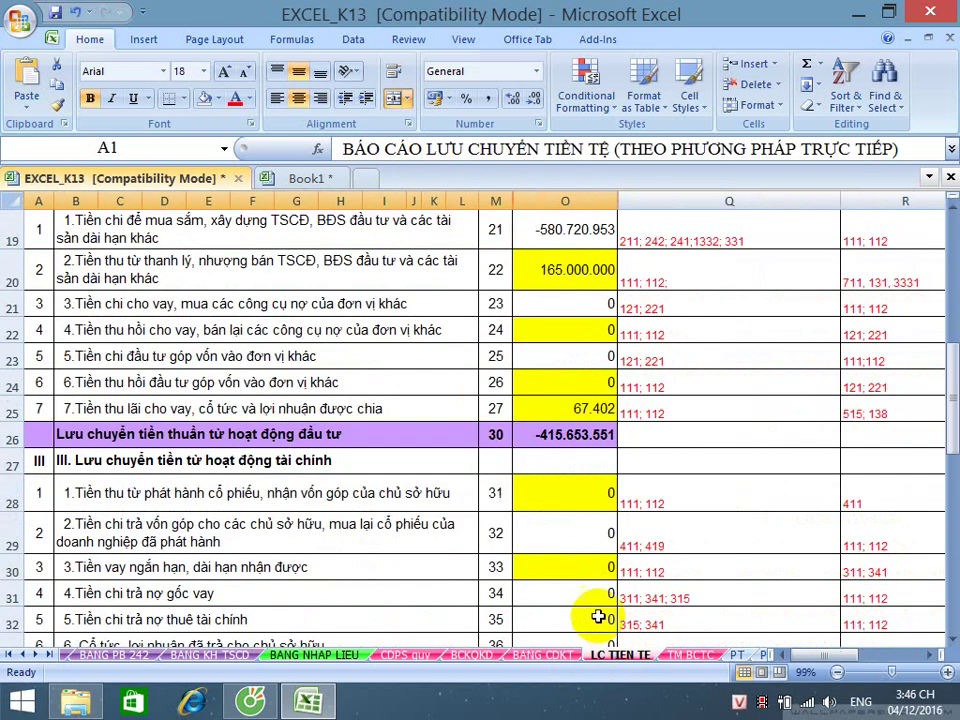
scroll(597, 608, "down", 3)
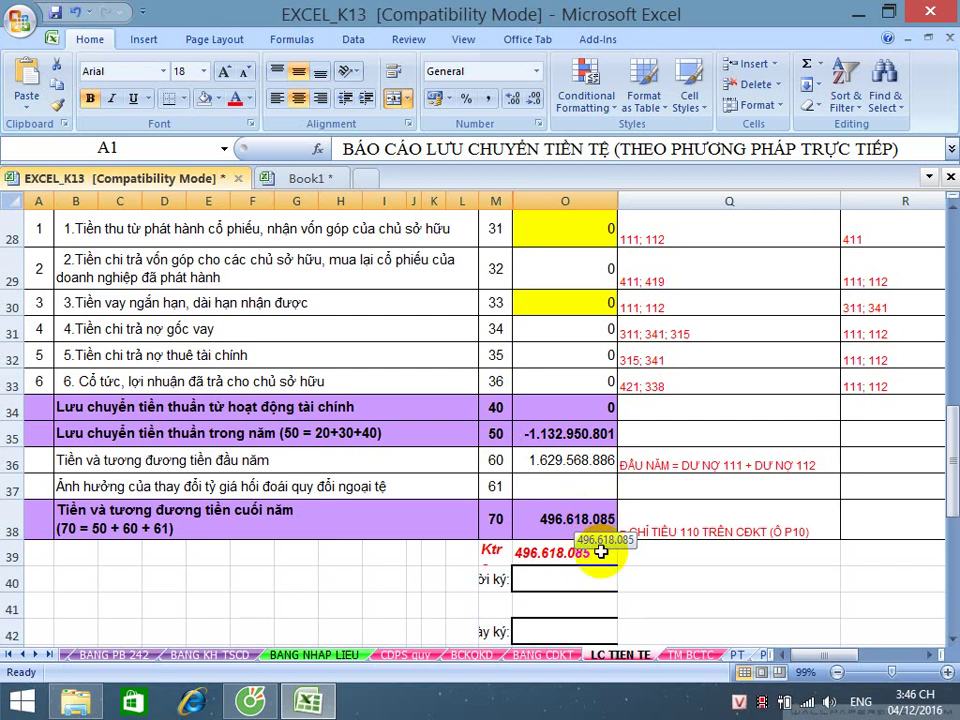
left_click(678, 656)
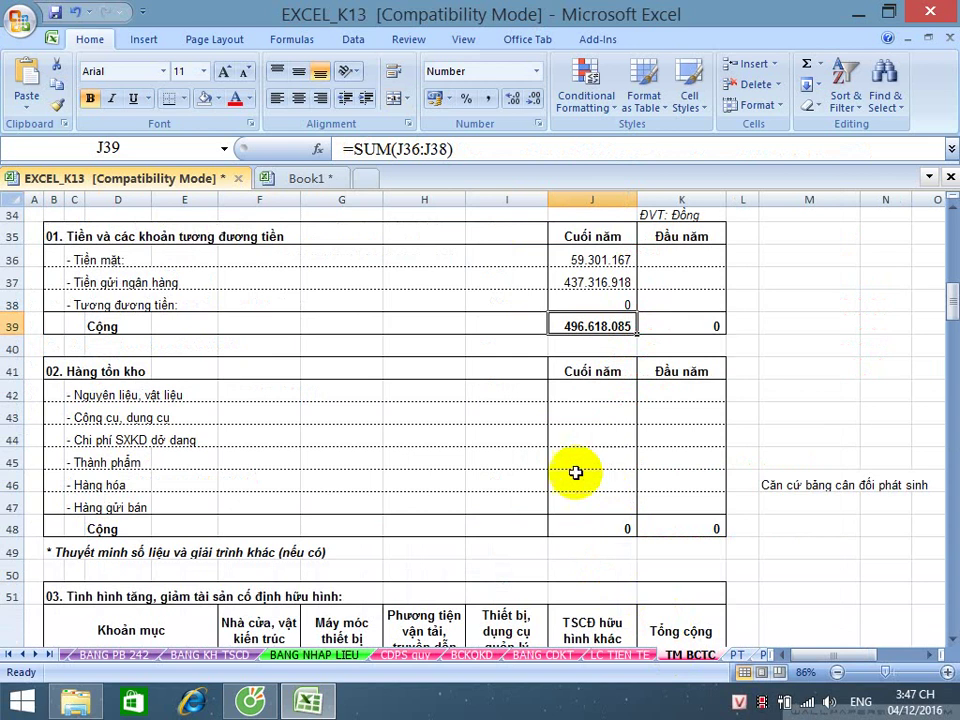
- Examine the short-term investment accounts 1211 and 1212 on the CDPS quy sheet and return to TM BCTC
left_click(405, 655)
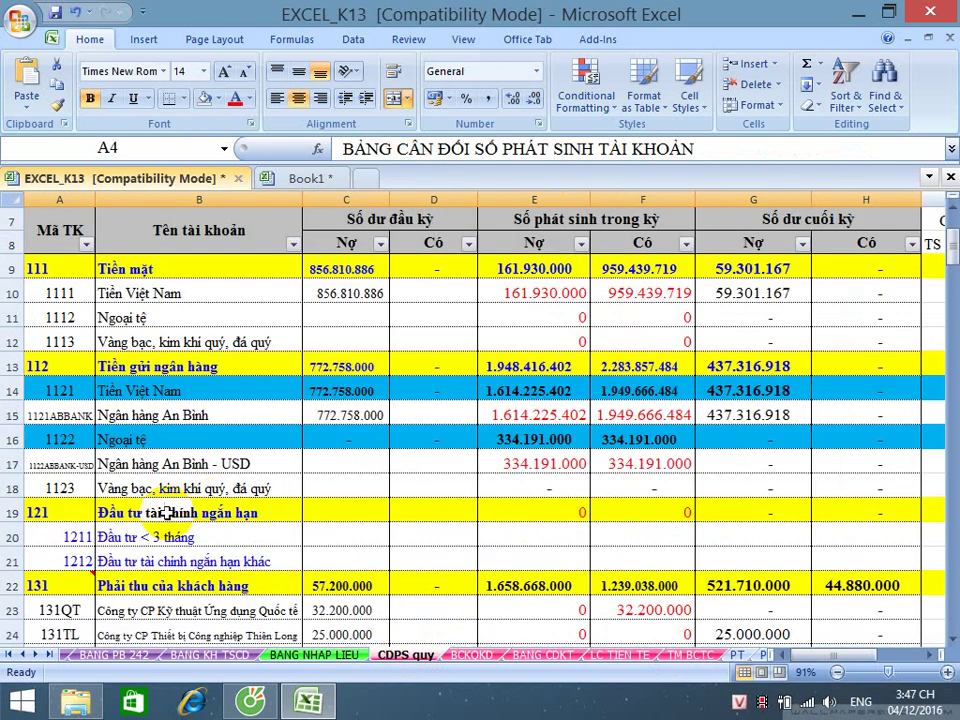
scroll(145, 380, "down", 2)
left_click(143, 392)
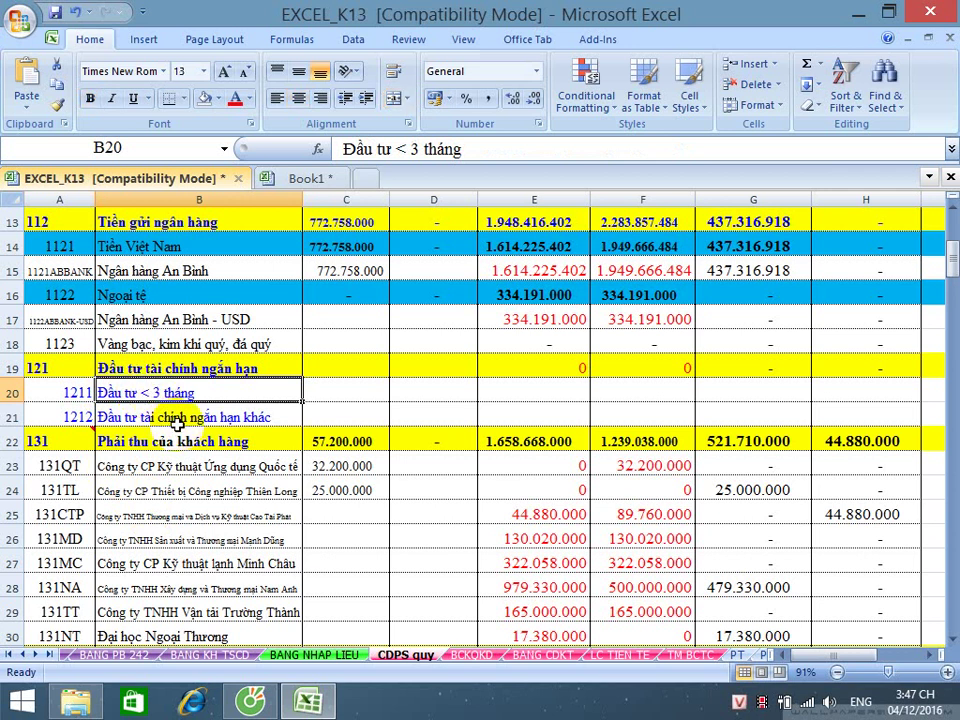
left_click(177, 422)
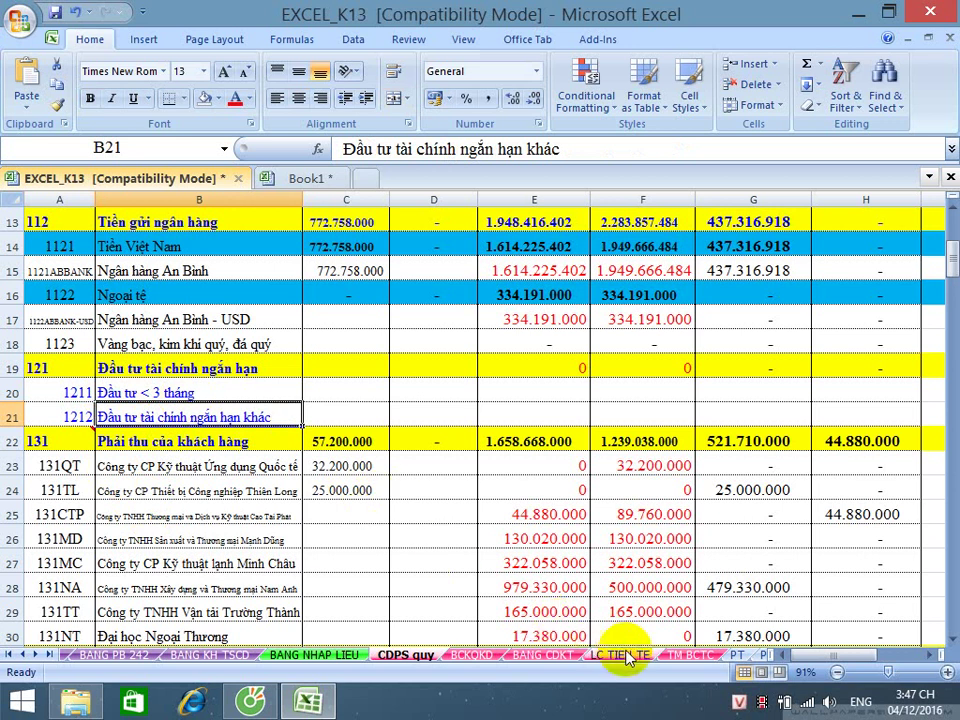
left_click(677, 656)
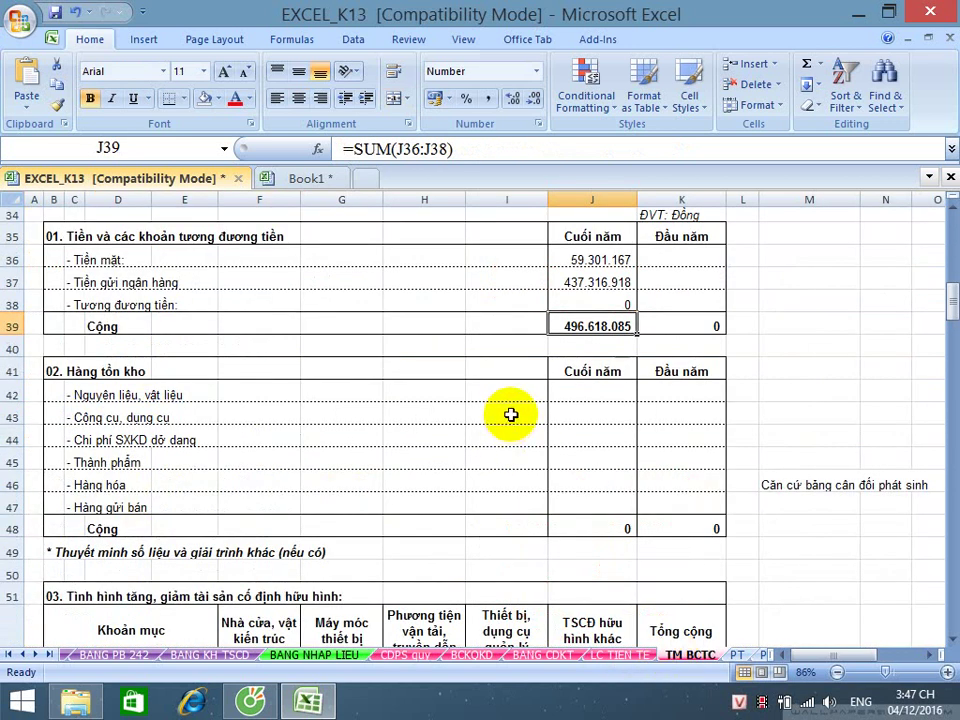
- Link the year-end "Nguyên liệu, vật liệu" amount in J42 to account 152's closing debit balance with ='CDPS quy'!G40
scroll(510, 415, "down", 1)
left_click(579, 336)
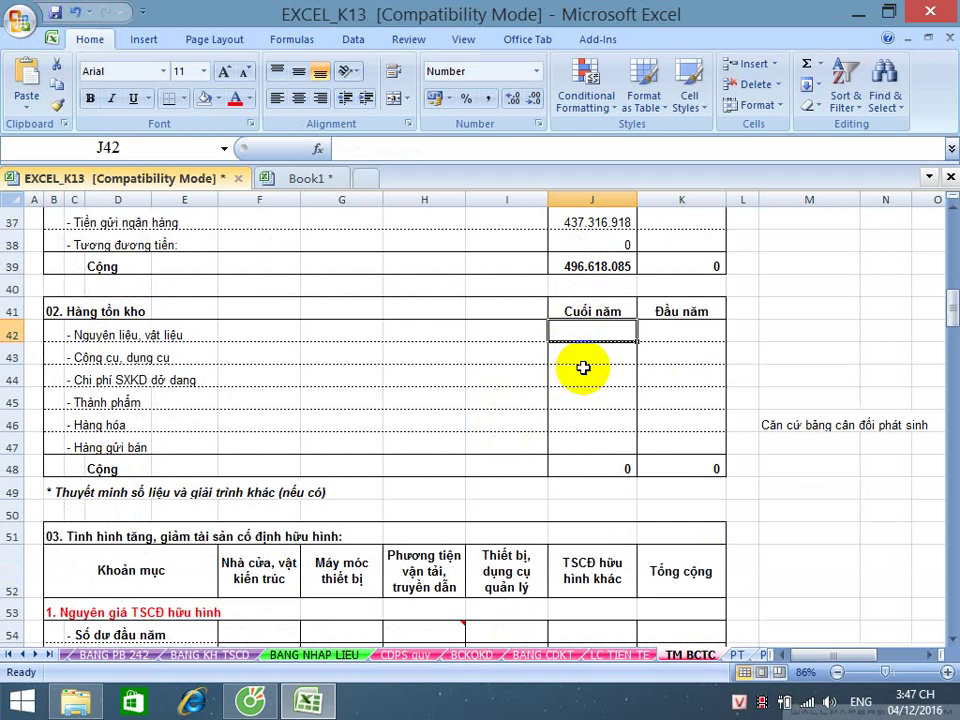
type("=")
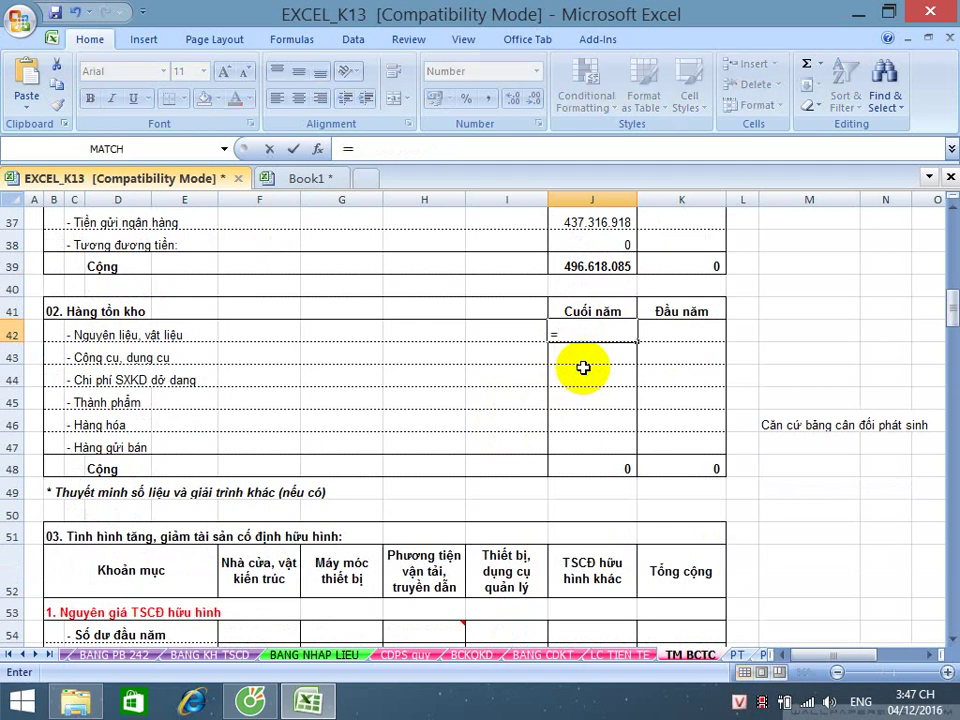
scroll(586, 366, "down", 1)
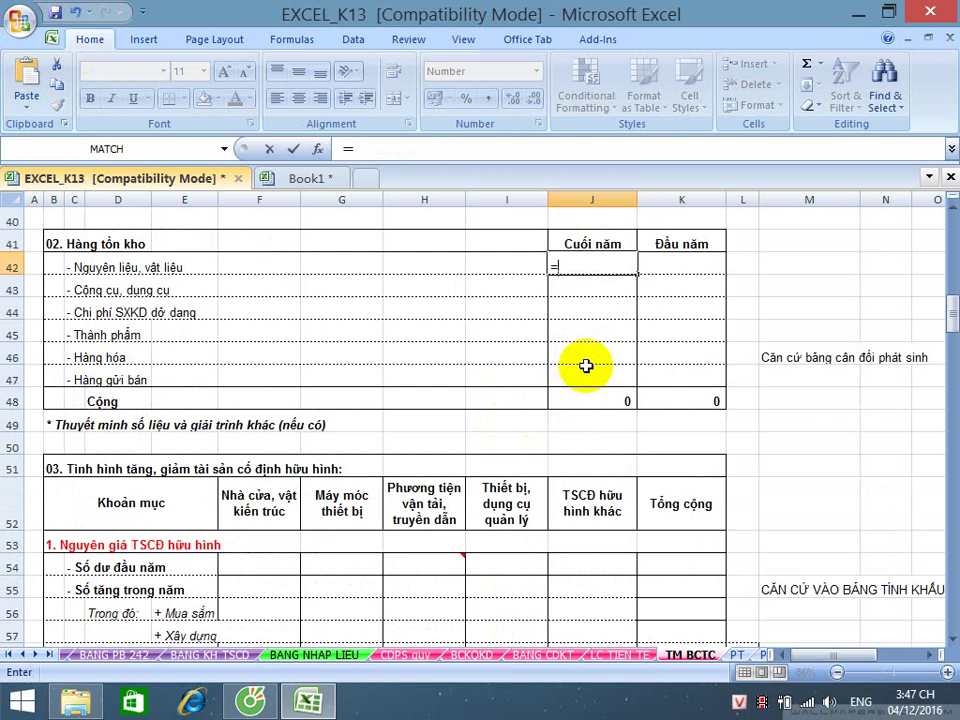
left_click(420, 655)
scroll(465, 585, "down", 6)
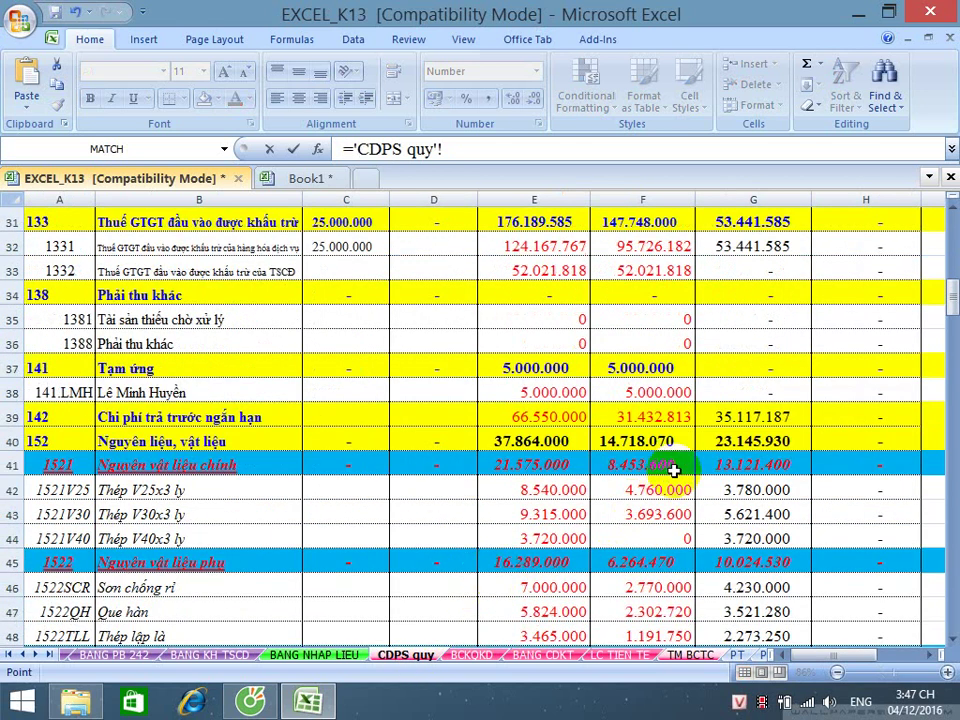
left_click(747, 432)
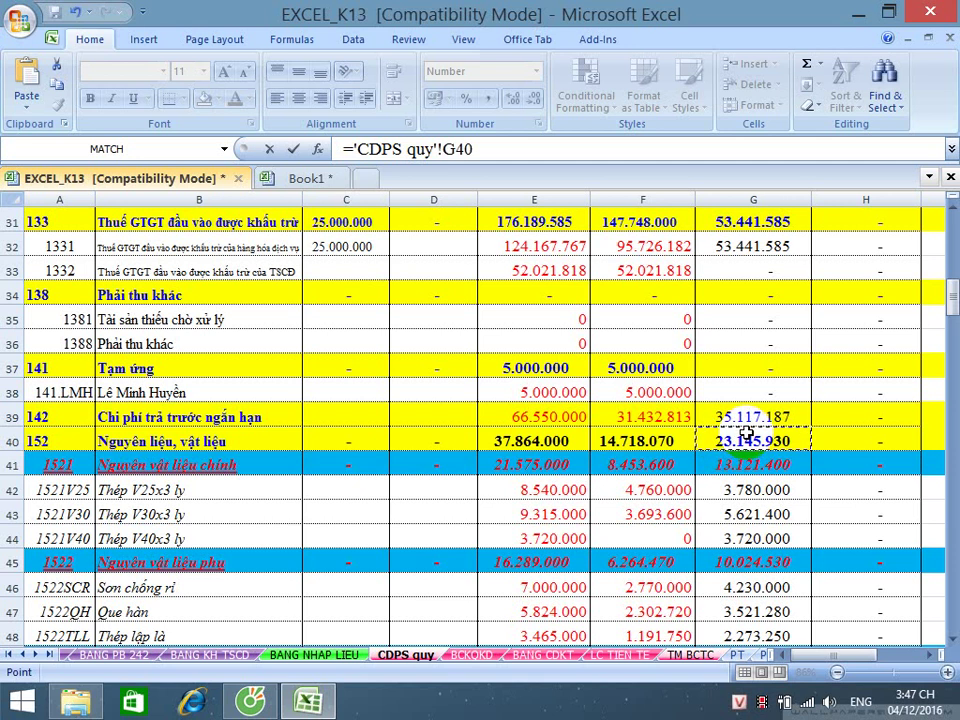
scroll(720, 445, "down", 1)
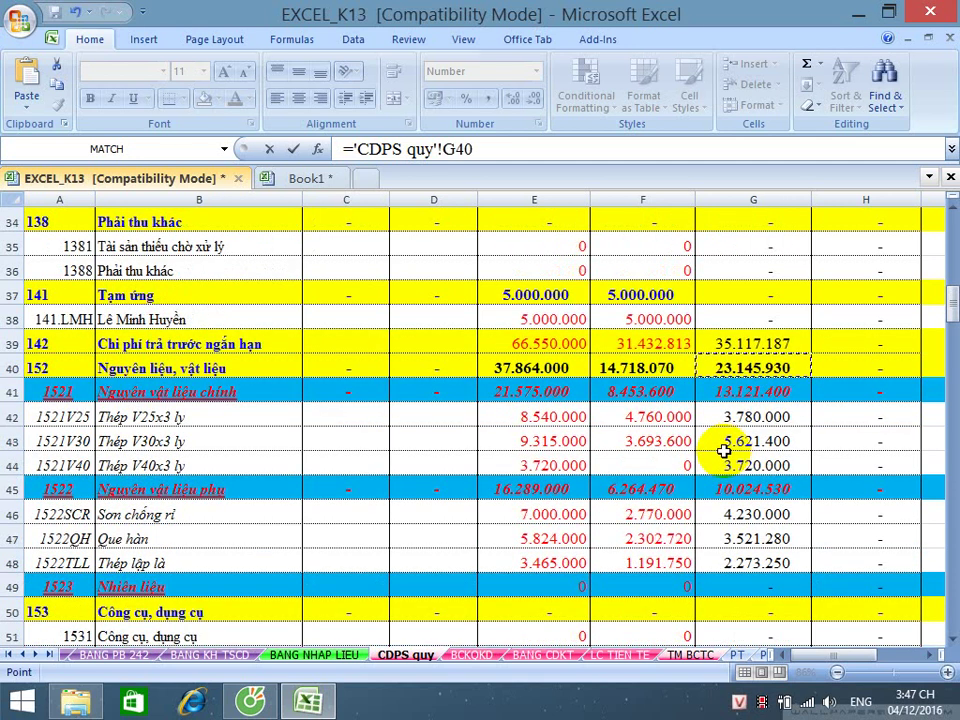
left_click(951, 638)
left_click(951, 638)
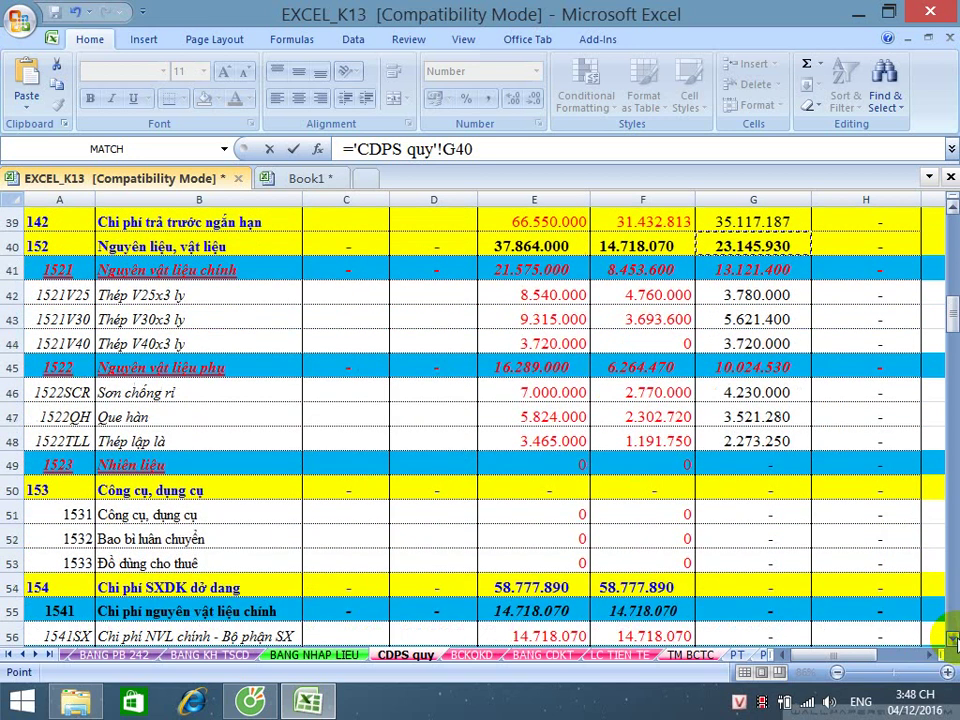
key("Return")
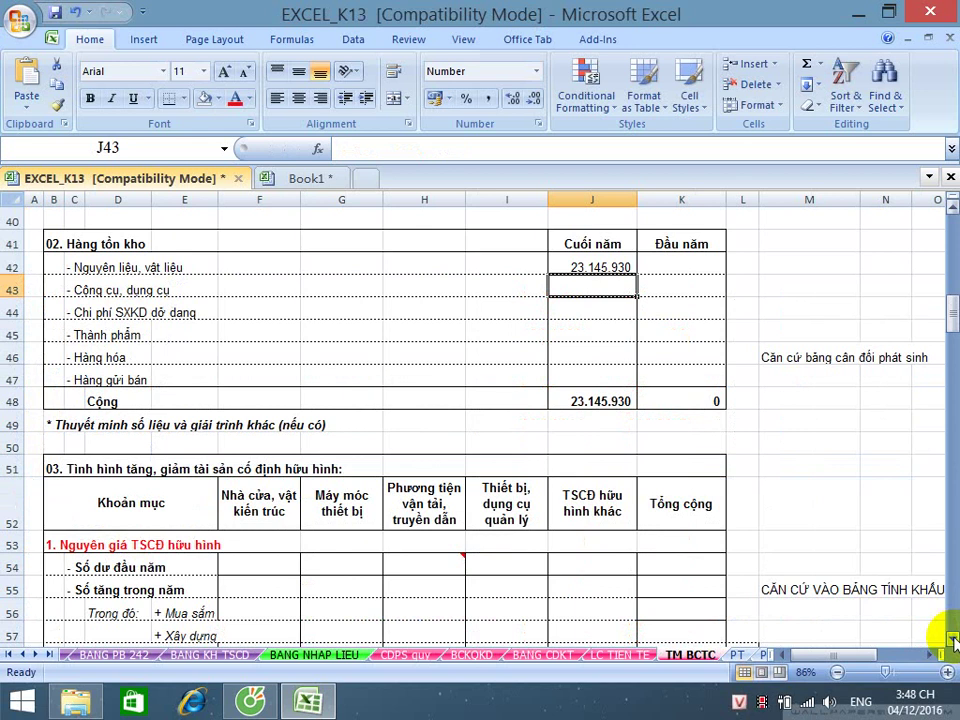
- Link the year-end "Công cụ, dụng cụ" amount in J43 to account 153's closing debit balance in G50 of CDPS quy
type("=")
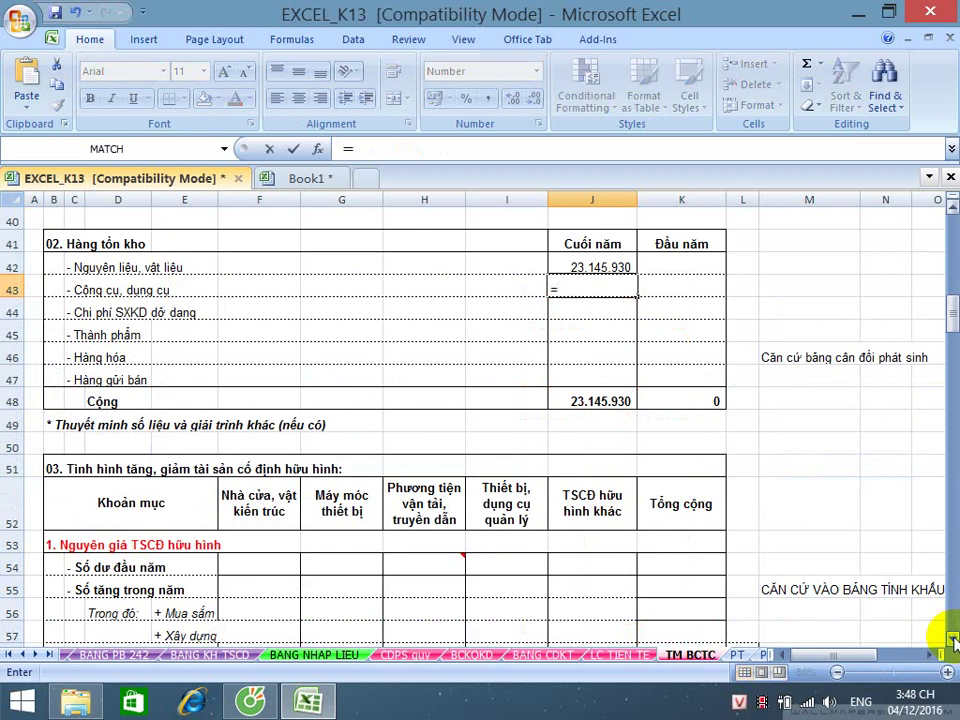
left_click(395, 655)
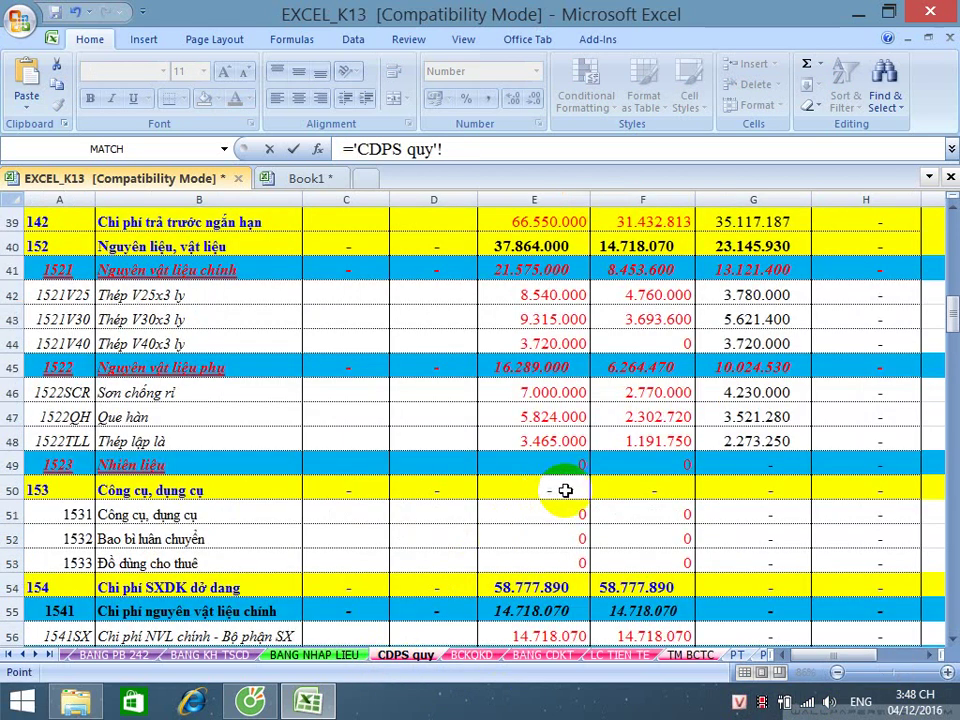
left_click(746, 489)
scroll(750, 487, "down", 2)
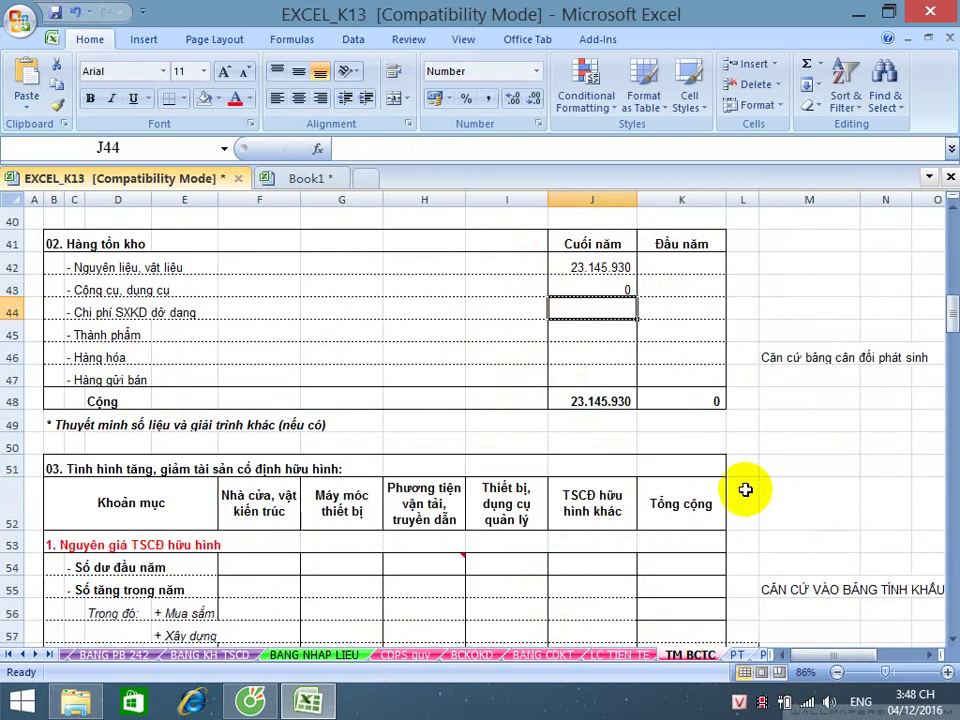
- Link the year-end "Chi phí SXKD dở dang" amount in J44 to account 154's closing debit balance with ='CDPS quy'!G54
scroll(745, 490, "down", 1)
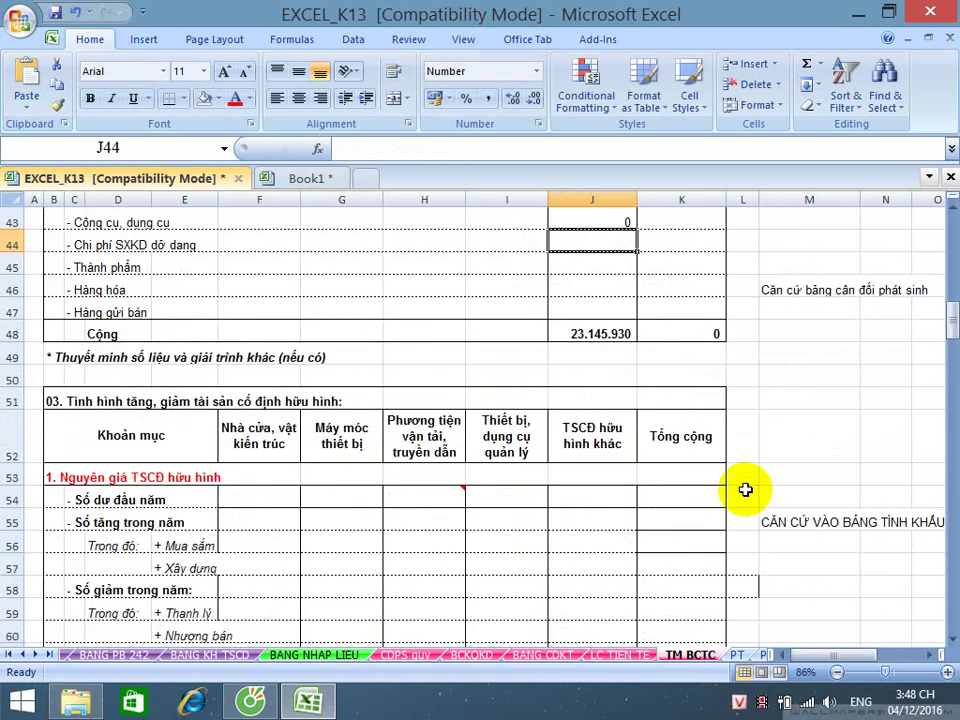
type("=")
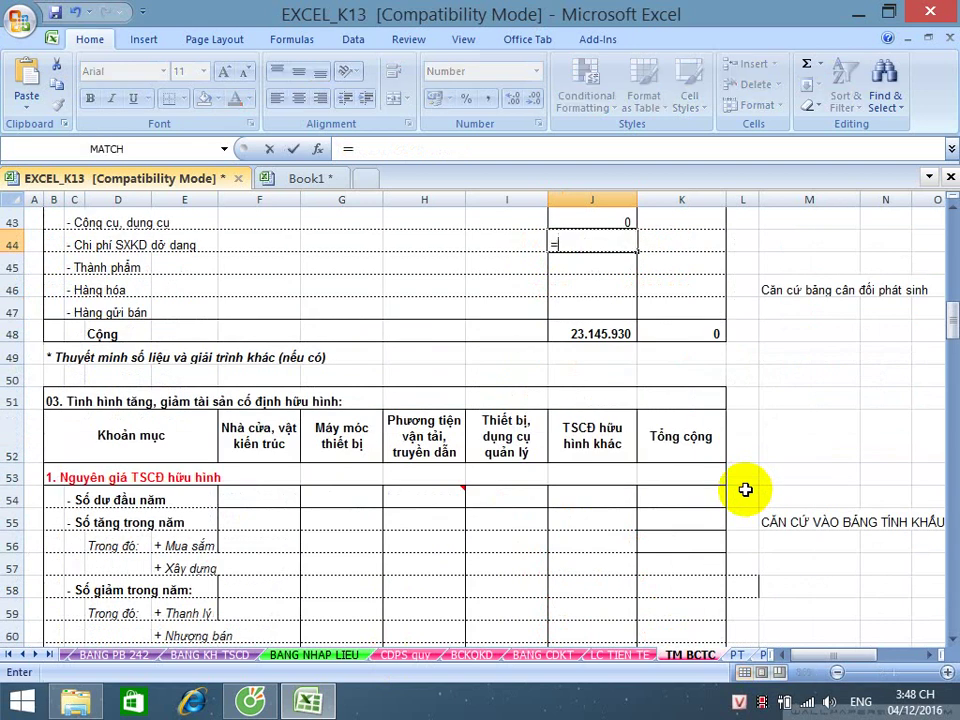
left_click(425, 656)
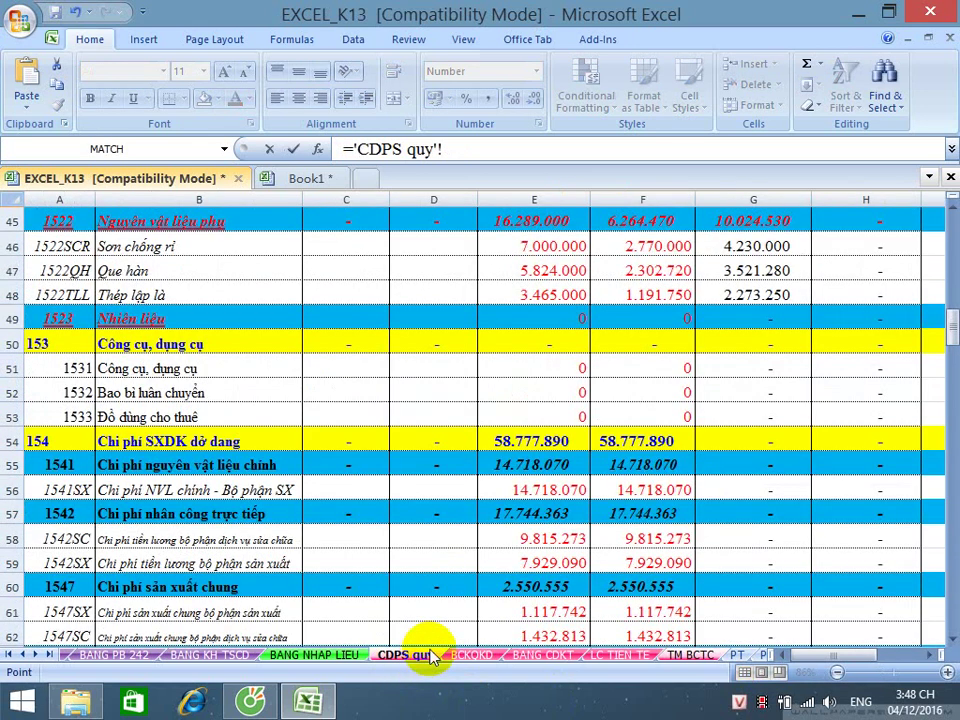
left_click(737, 440)
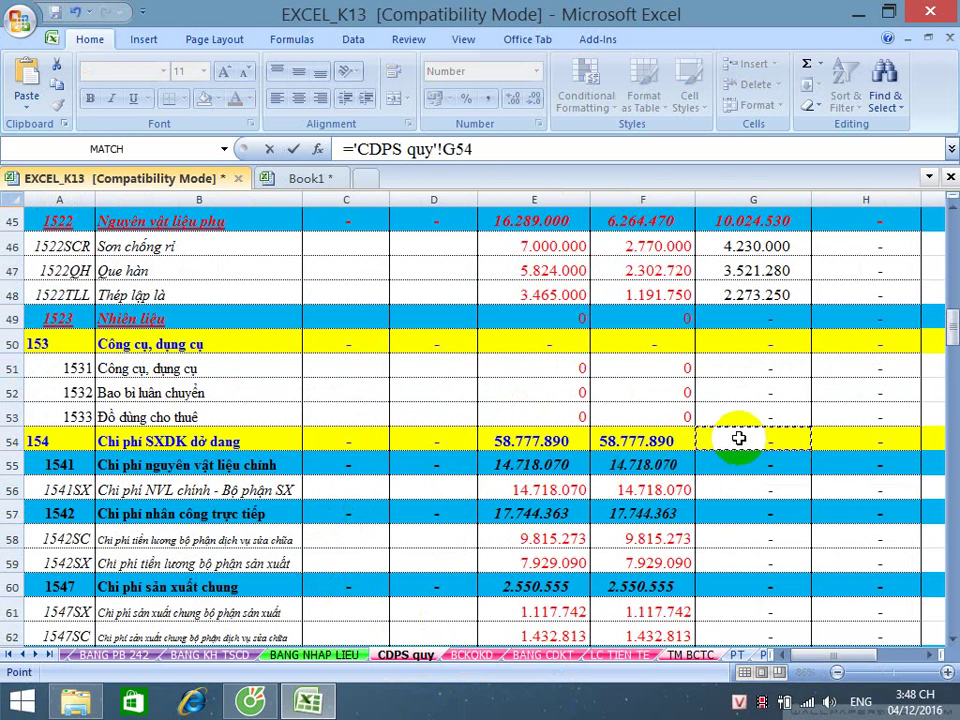
key("Return")
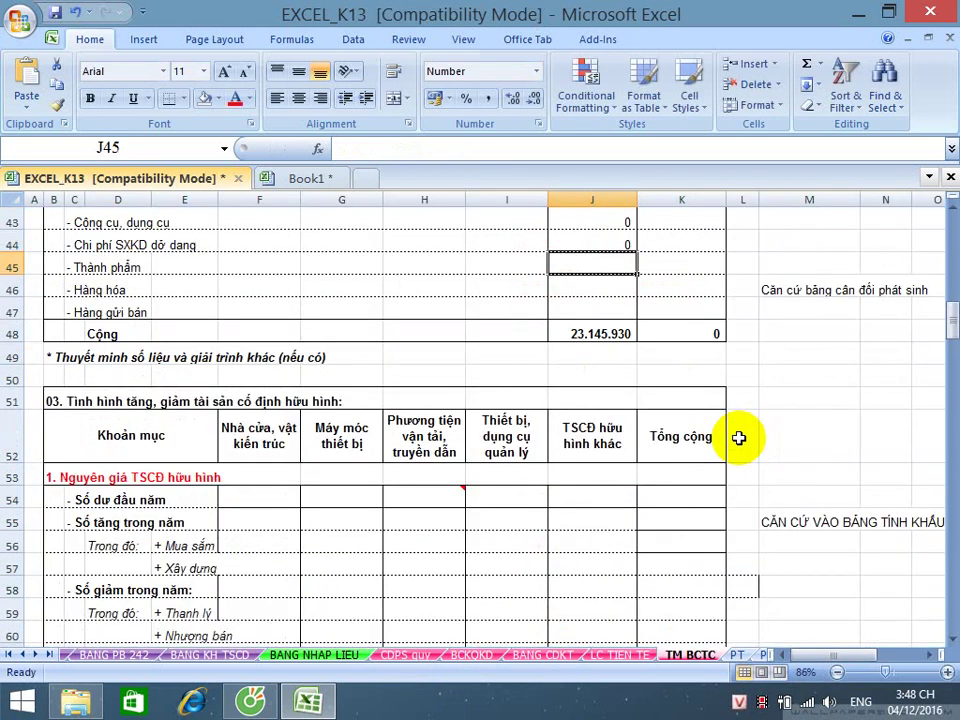
- Link the year-end "Thành phẩm" amount in J45 to account 155's closing debit balance with ='CDPS quy'!G64
type("=")
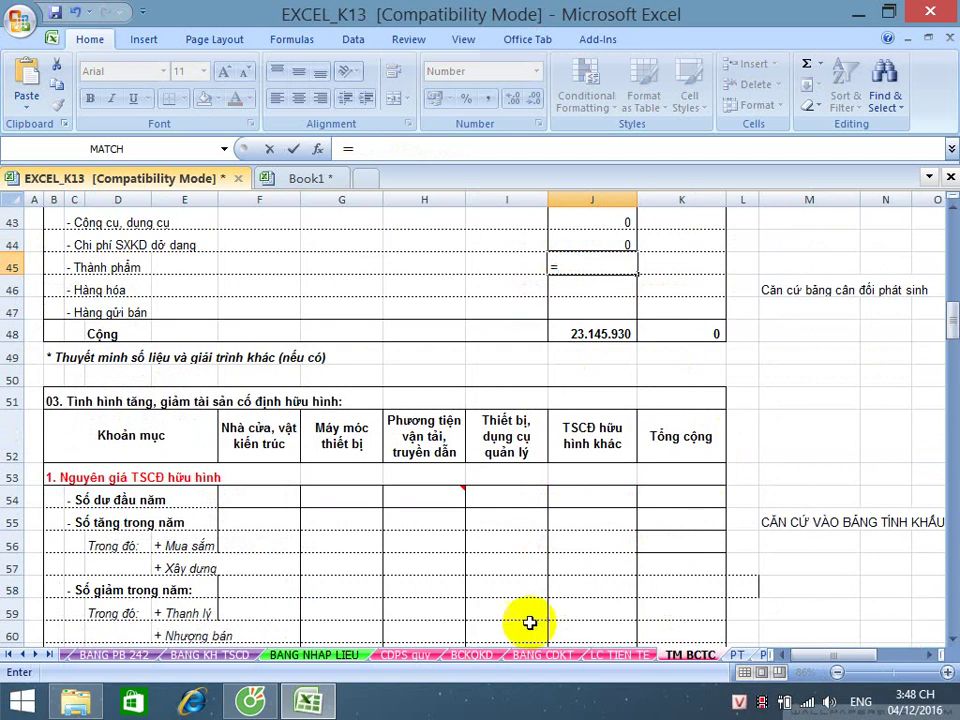
left_click(396, 655)
scroll(451, 590, "down", 3)
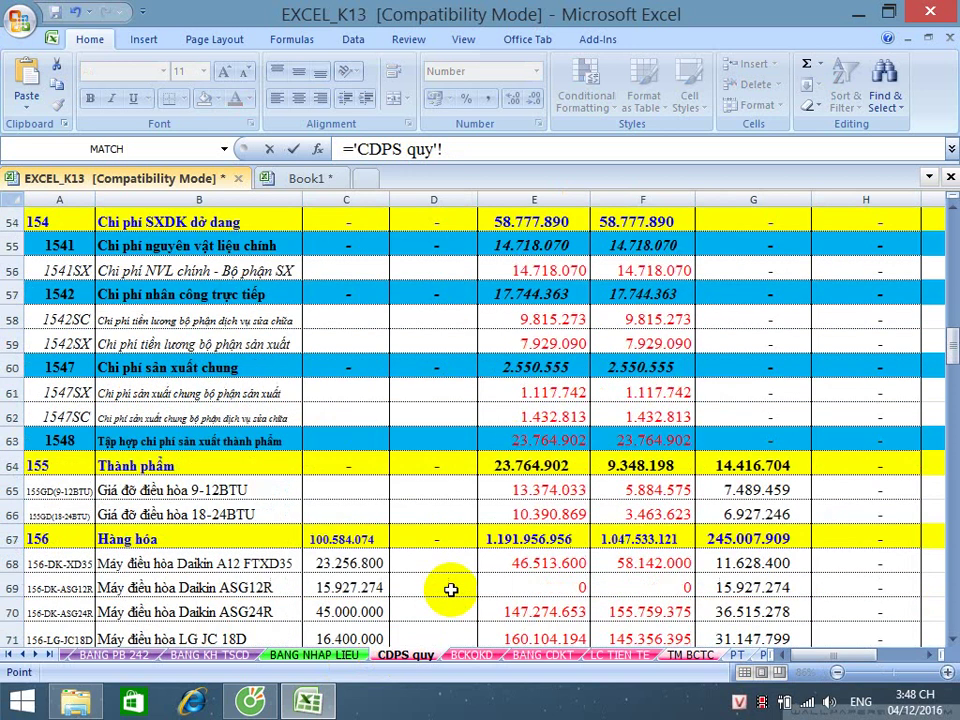
left_click(755, 464)
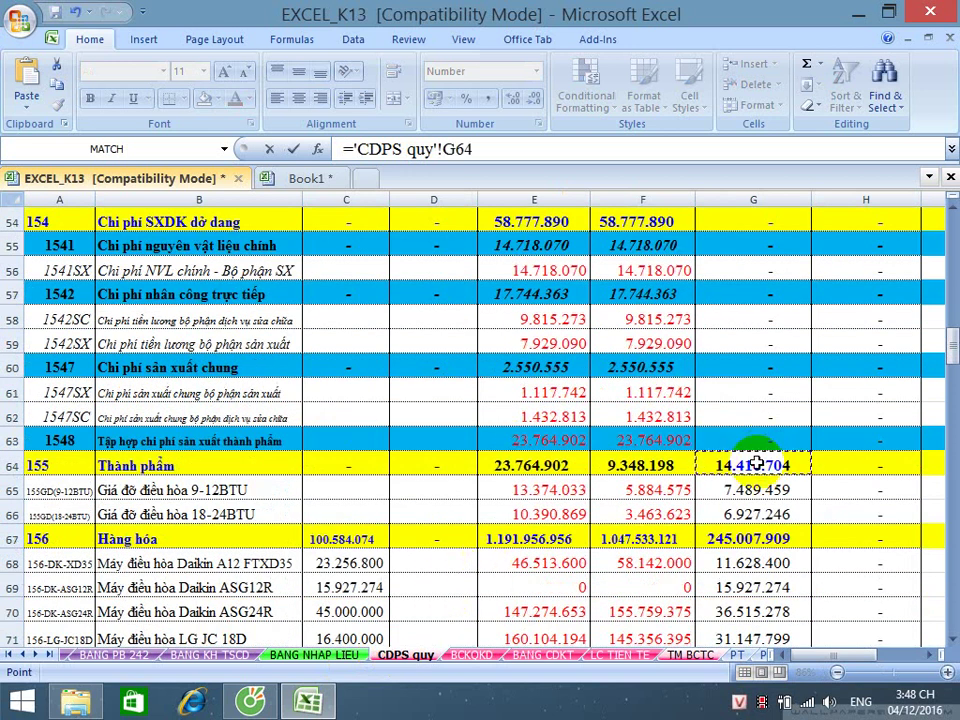
scroll(727, 400, "down", 4)
scroll(727, 478, "up", 1)
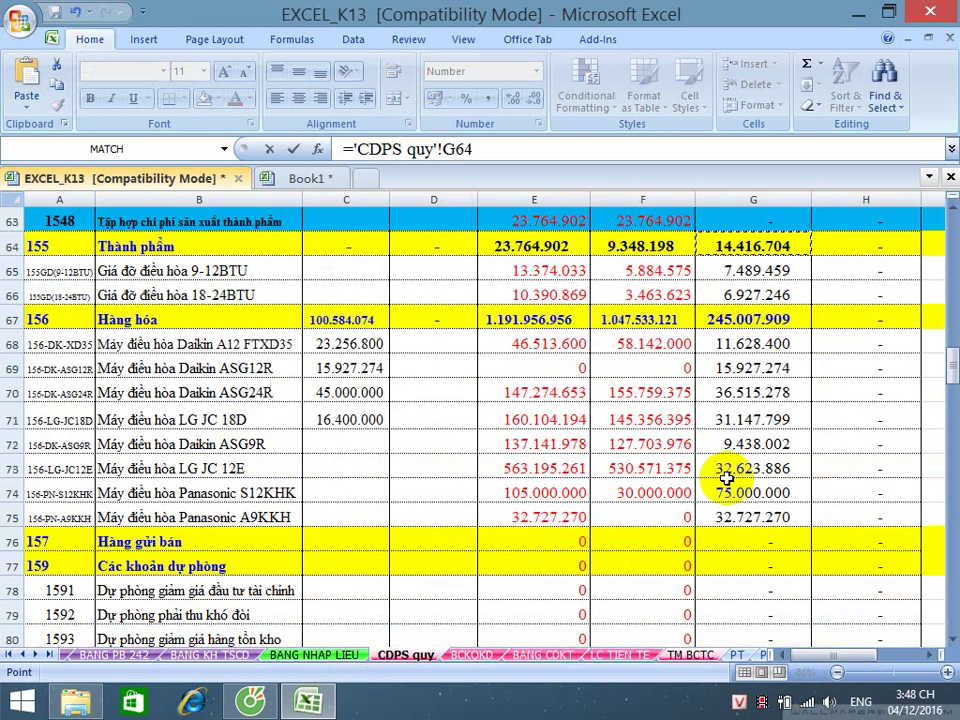
key("Return")
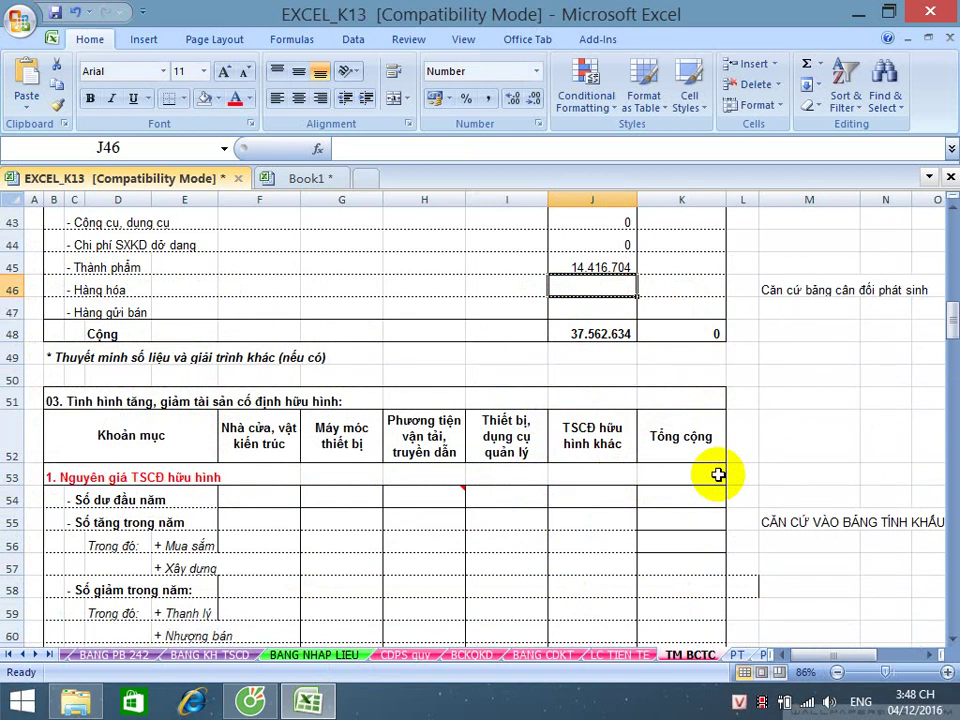
- Link the year-end "Hàng hóa" amount in J46 to account 156's closing debit balance in G67 of CDPS quy
type("=")
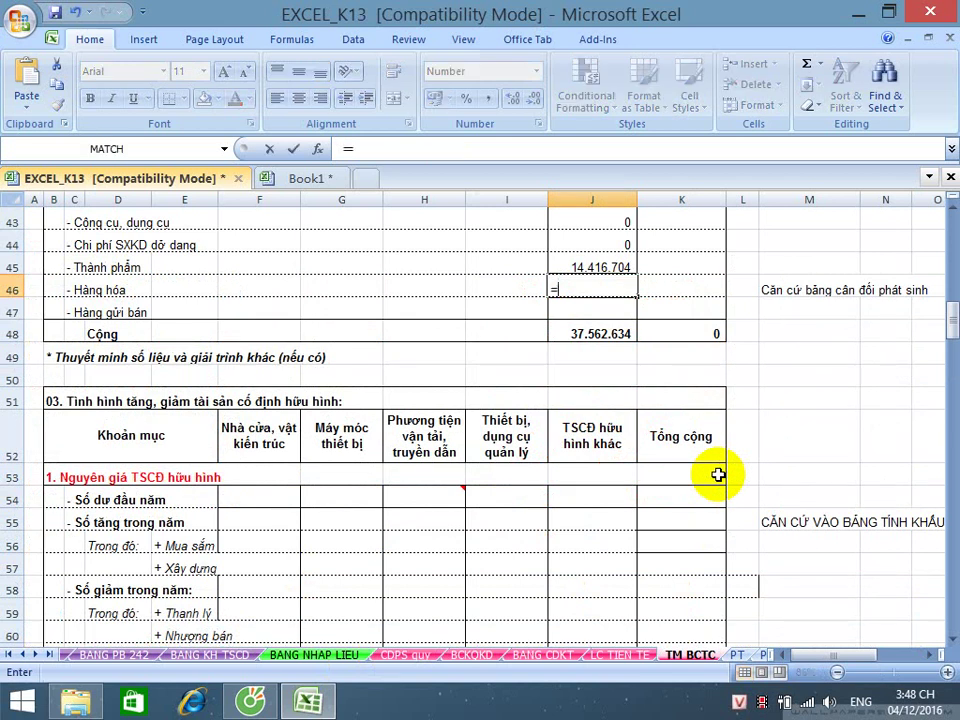
left_click(405, 658)
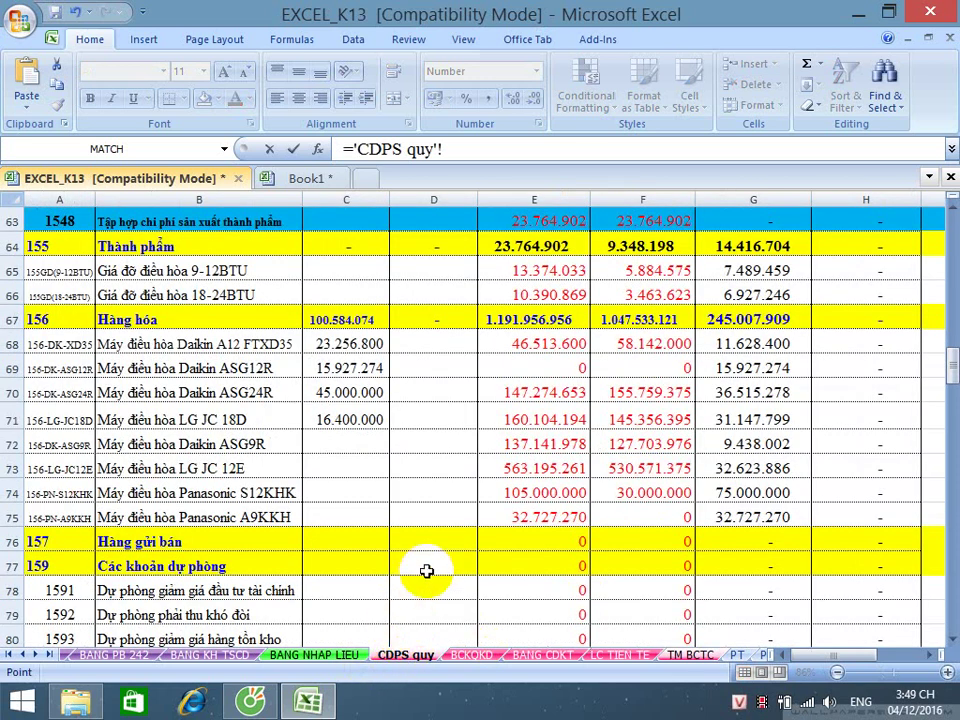
left_click(720, 325)
key("Return")
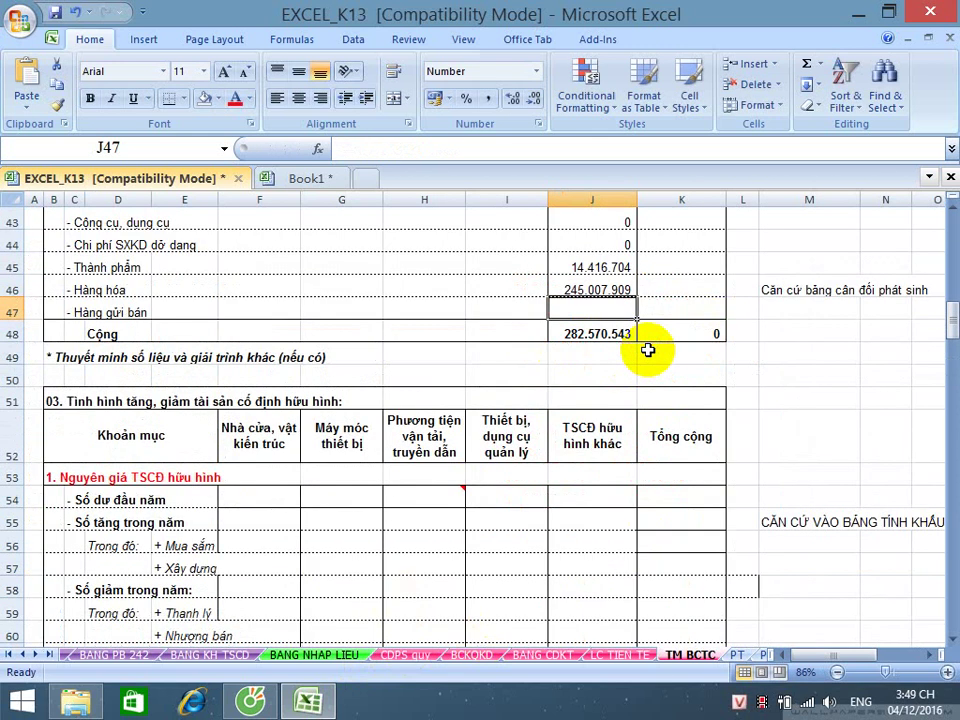
- Link the year-end "Hàng gửi bán" amount in J47 to account 157's closing debit balance in G76 of CDPS quy and save the workbook
type("=")
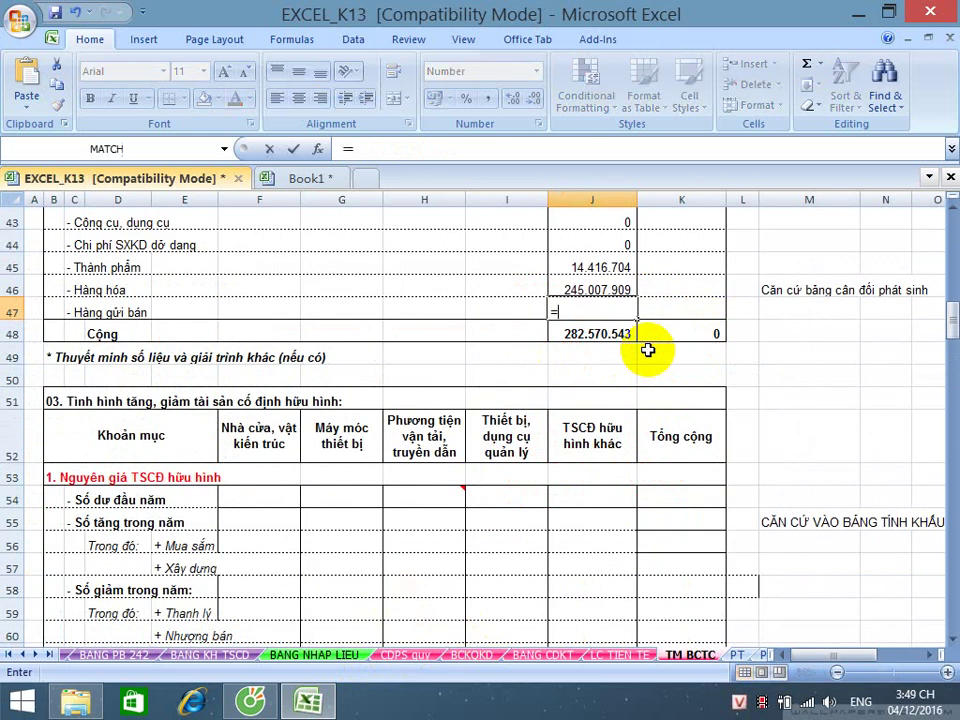
left_click(405, 654)
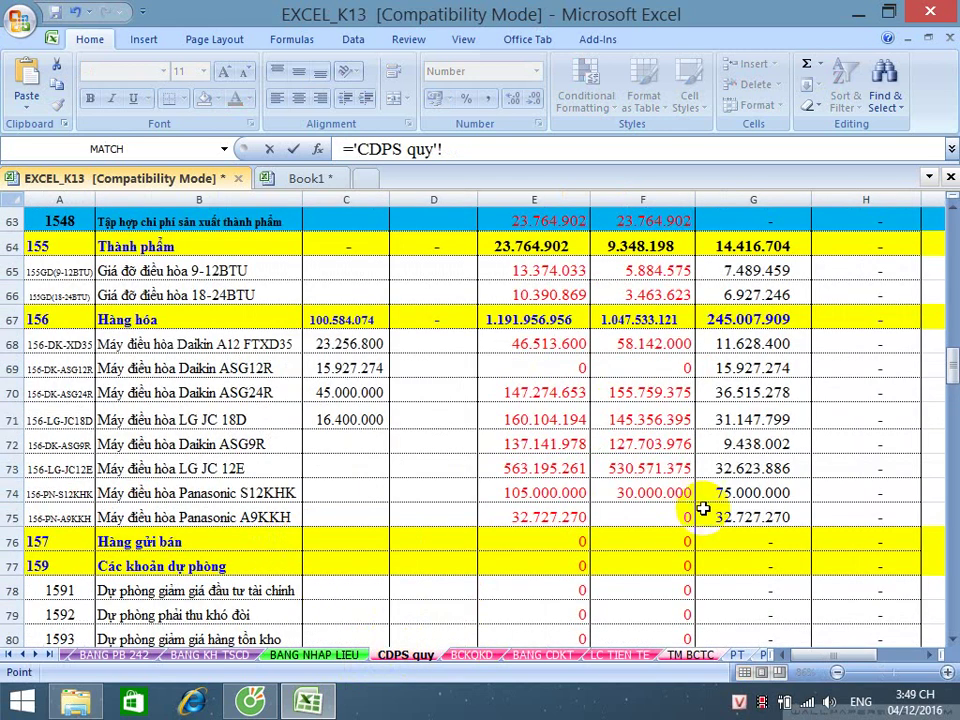
left_click(729, 541)
key("Return")
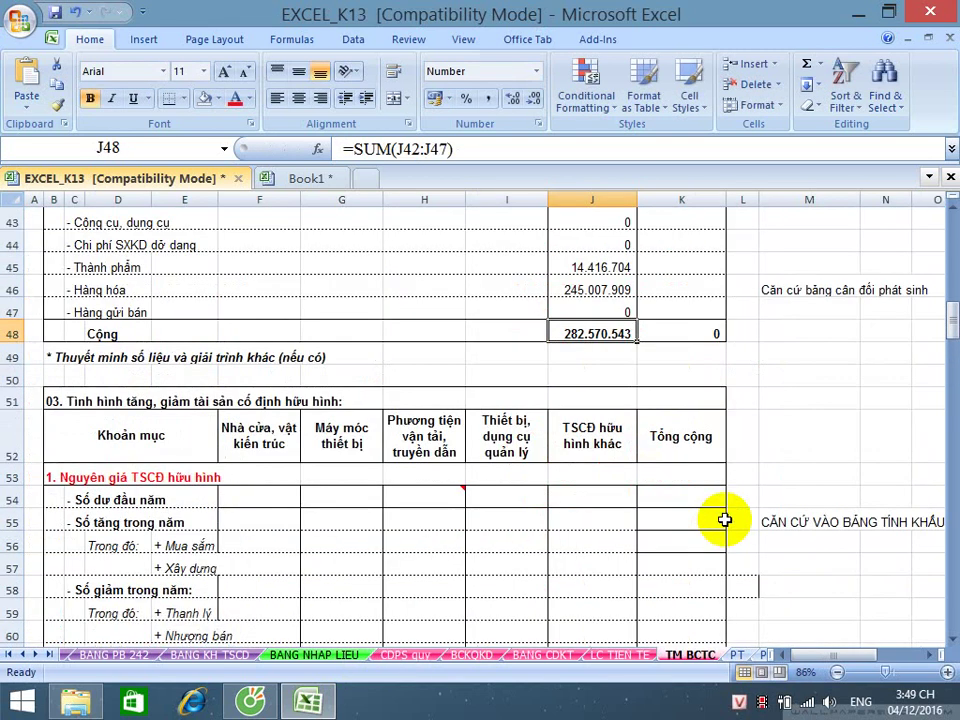
left_click(55, 12)
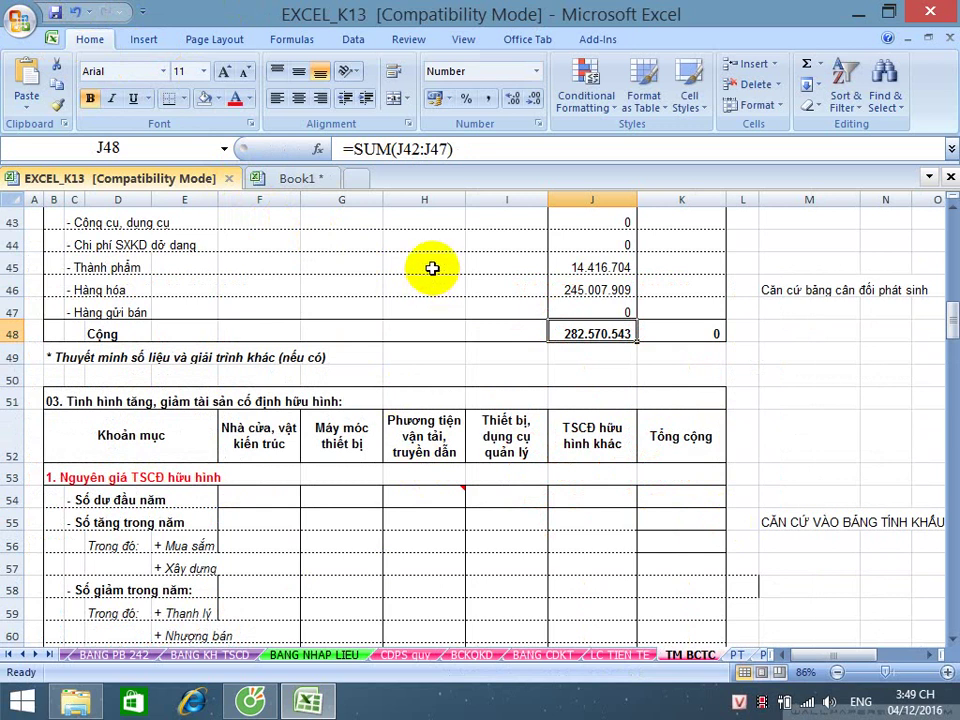
- Compare the inventory total with the "Hàng tồn kho" item, code 141, on BANG CDKT, and save the workbook back on TM BCTC
left_click(537, 656)
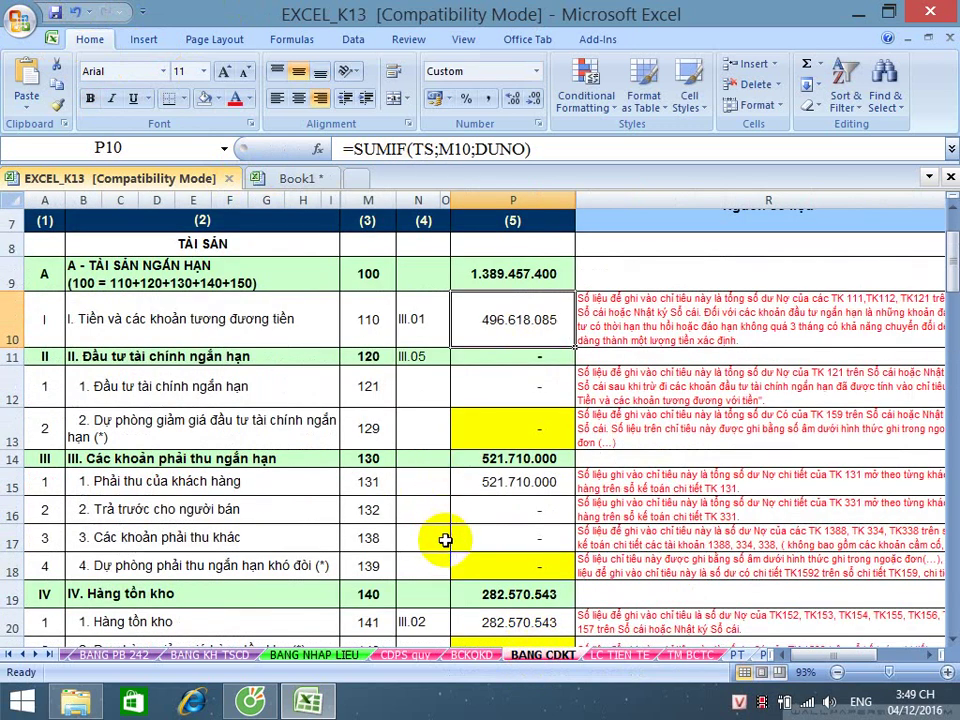
scroll(444, 540, "down", 2)
left_click(497, 428)
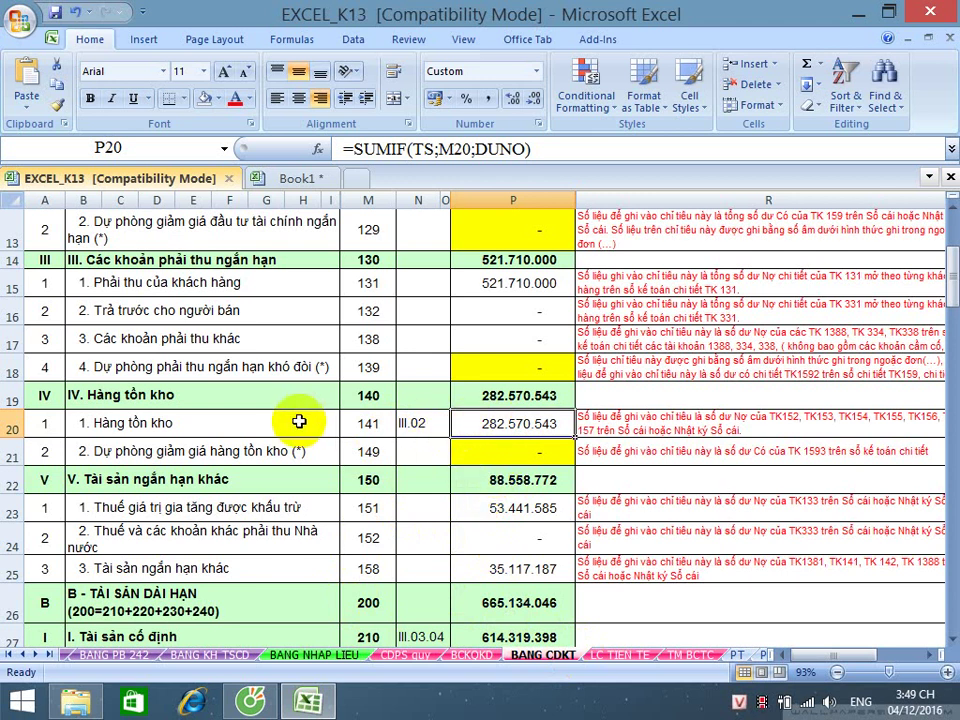
left_click(689, 654)
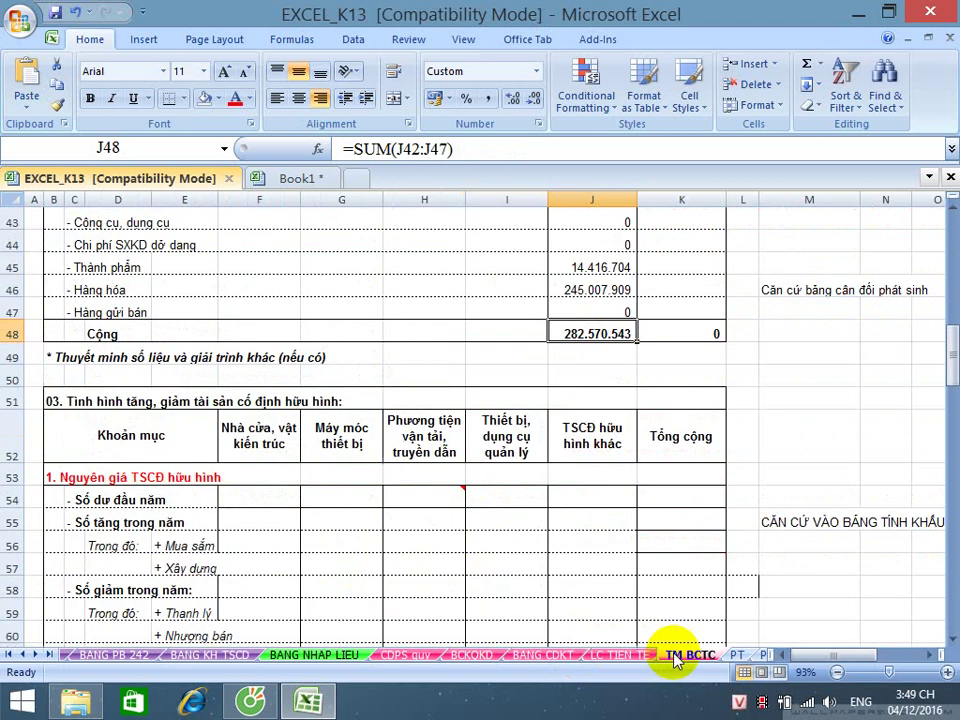
scroll(520, 520, "up", 1)
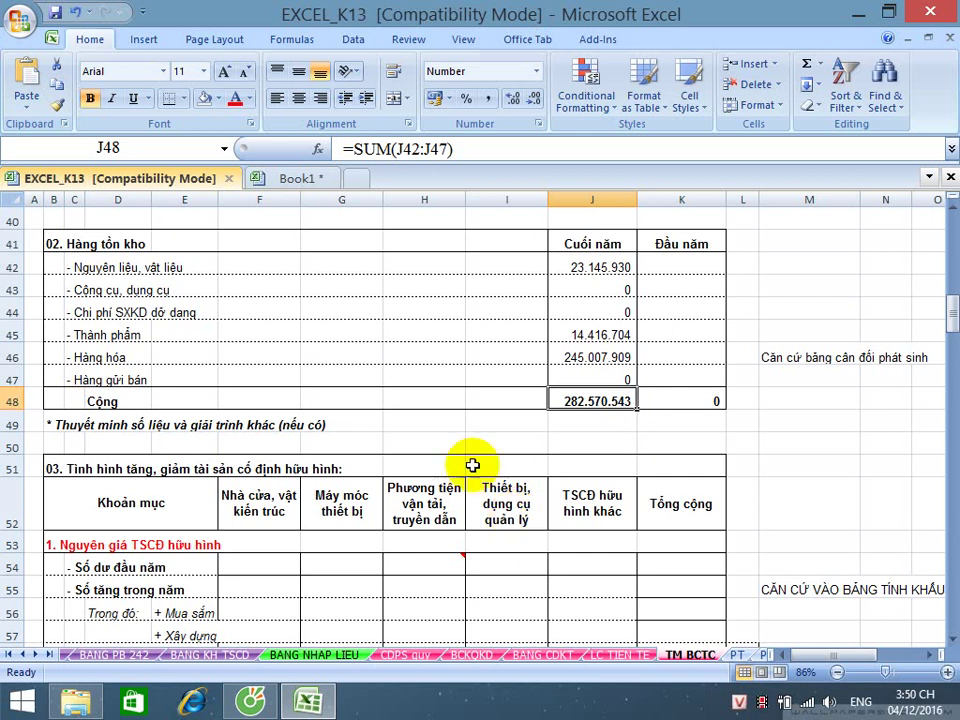
left_click(55, 12)
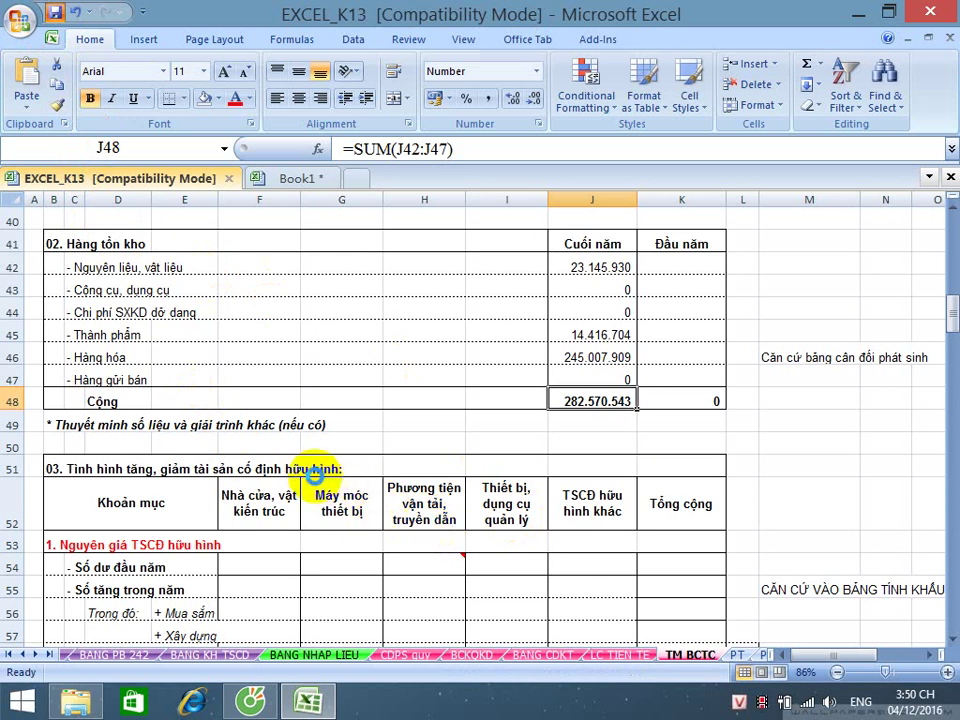
- Examine the asset-type columns of table 03 on tangible fixed assets, from "Nhà cửa, vật kiến trúc" to "TSCĐ hữu hình khác"
left_click(57, 468)
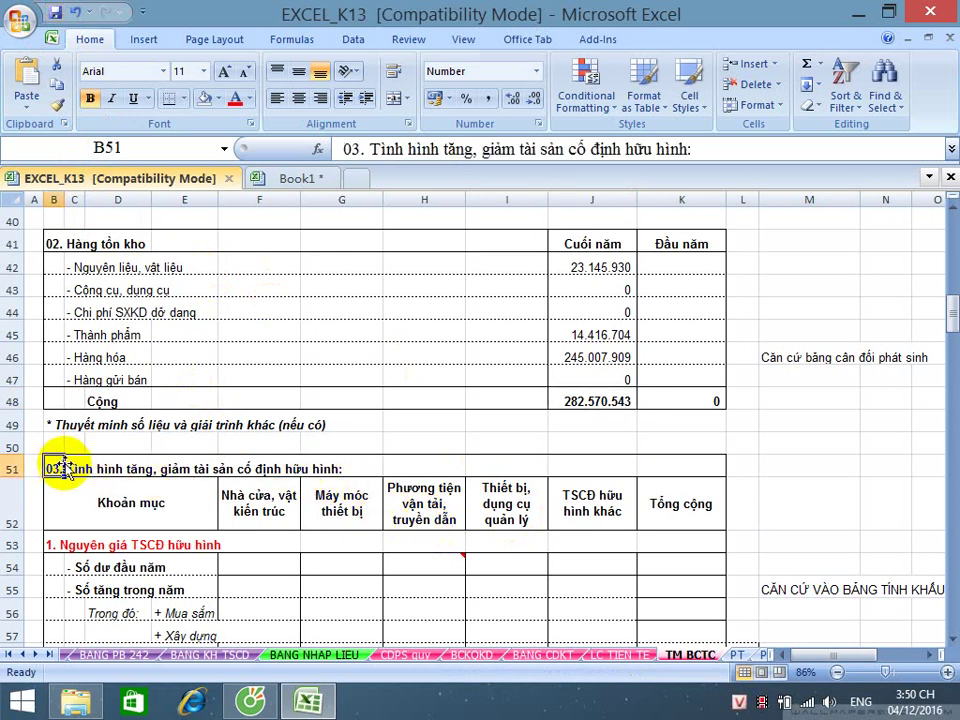
scroll(60, 465, "down", 2)
scroll(64, 463, "down", 1)
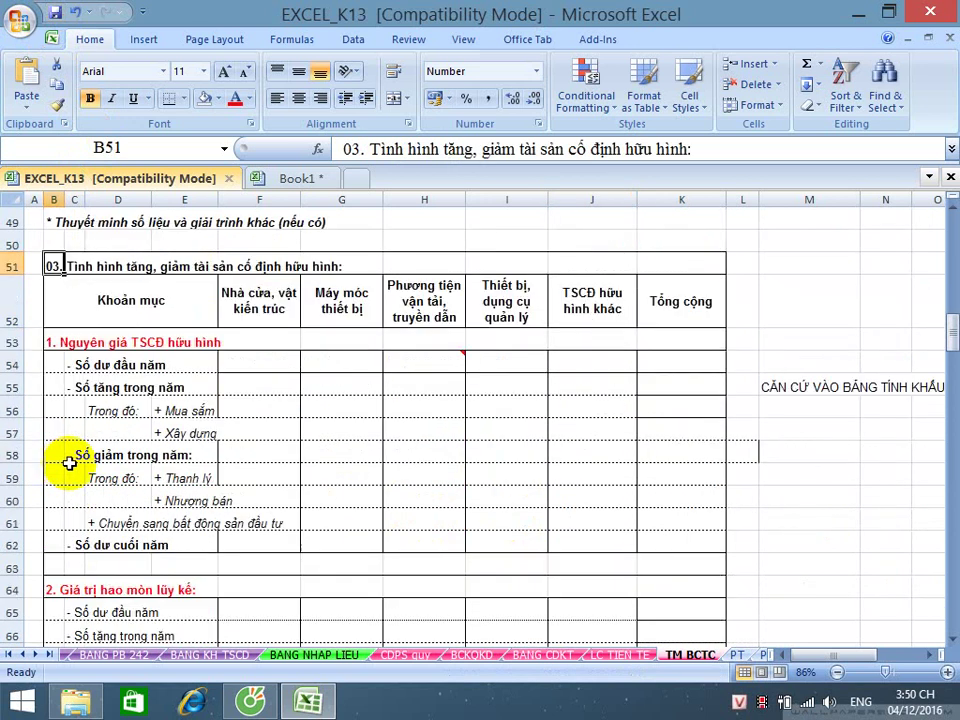
left_click(952, 643)
left_click(952, 643)
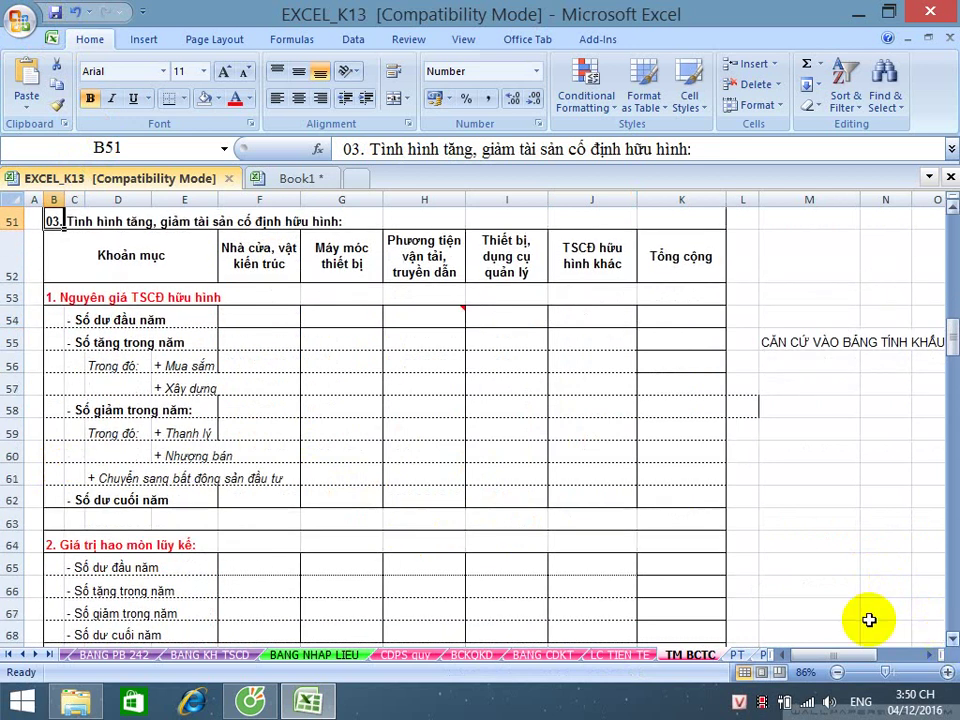
left_click(395, 382)
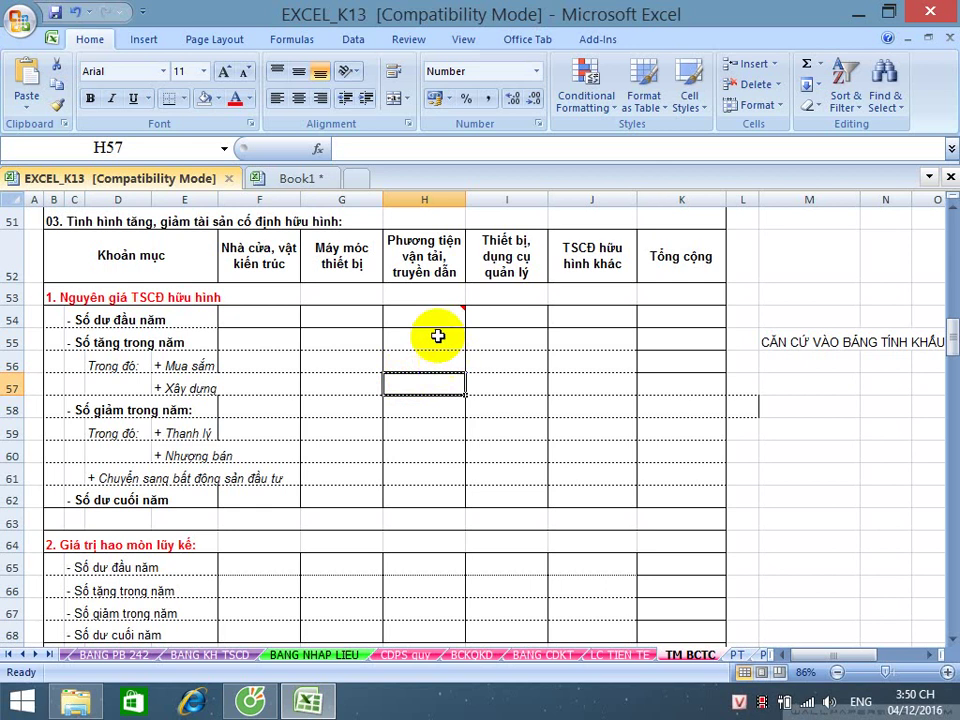
left_click(261, 247)
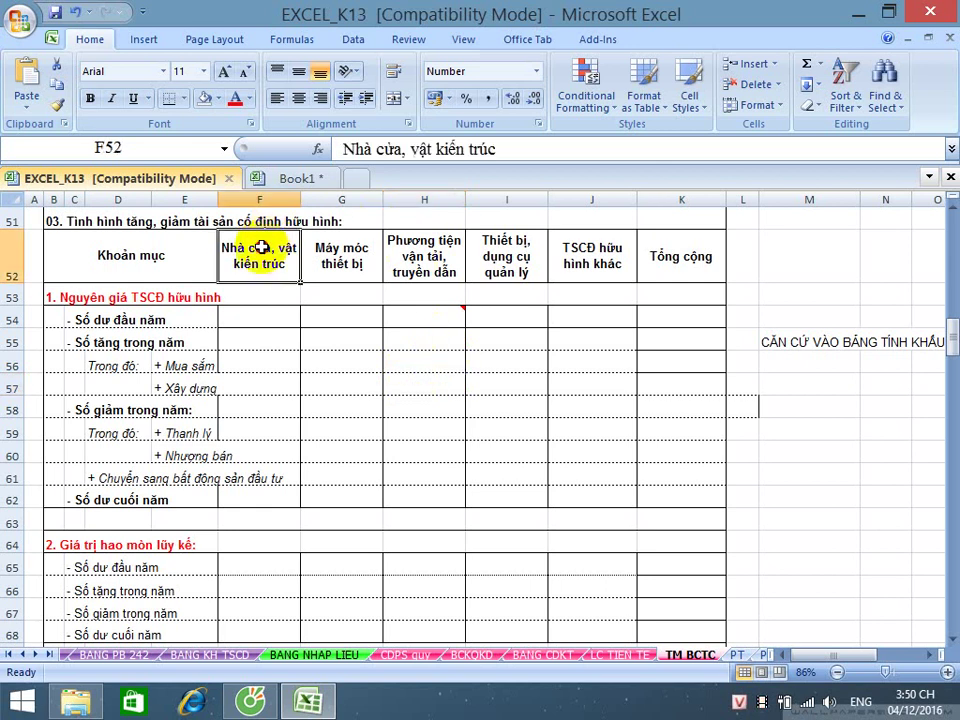
left_click(342, 247)
left_click(405, 258)
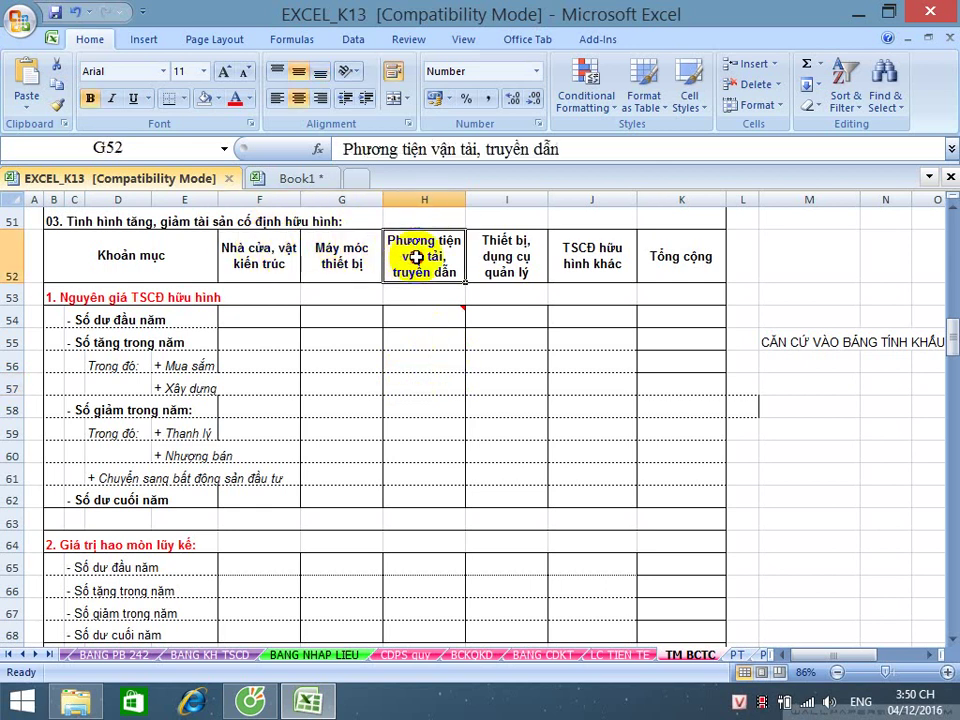
left_click(491, 258)
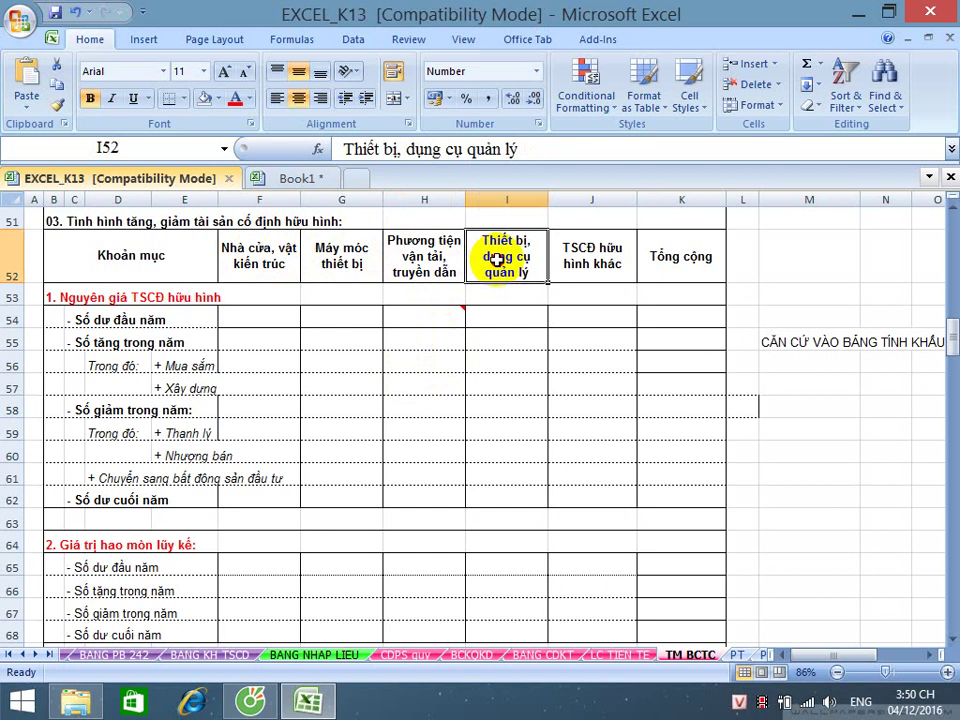
left_click(601, 260)
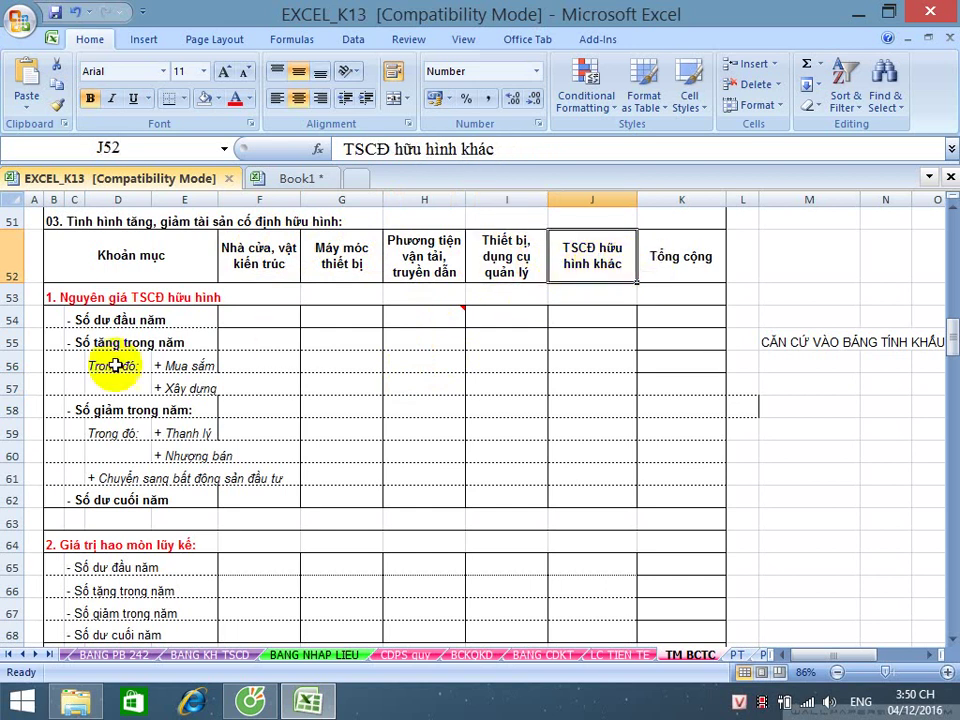
- Review the opening balance, increase, decrease and closing balance rows under "1. Nguyên giá TSCĐ hữu hình"
left_click(90, 318)
left_click(72, 344)
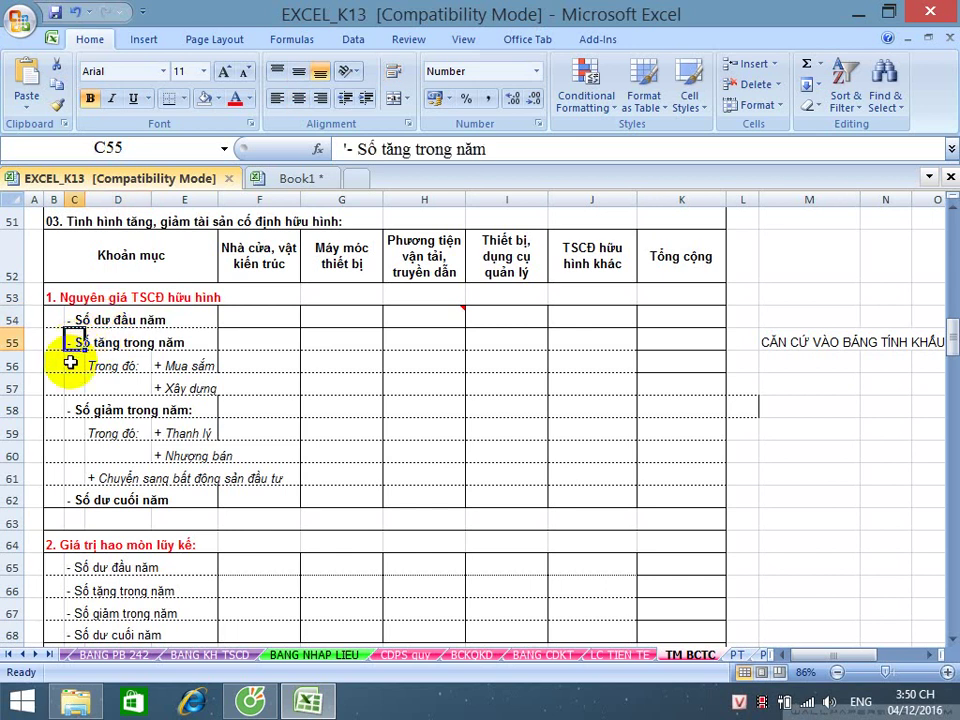
left_click(73, 410)
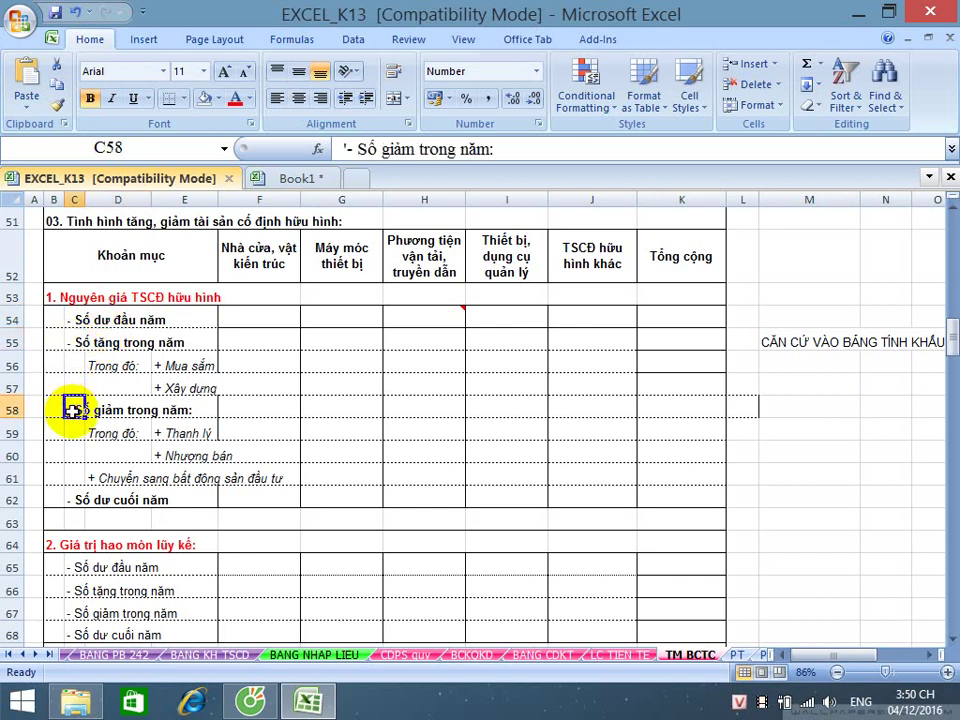
left_click(76, 499)
left_click(364, 403)
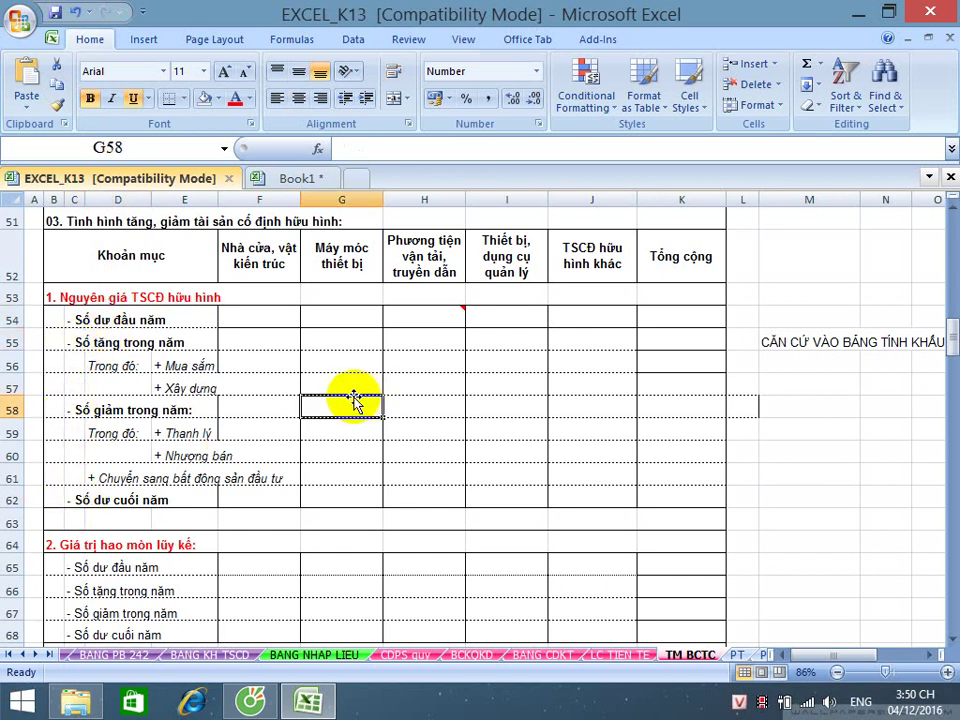
- Color the "- Số dư đầu năm" label in C54 red
left_click(80, 321)
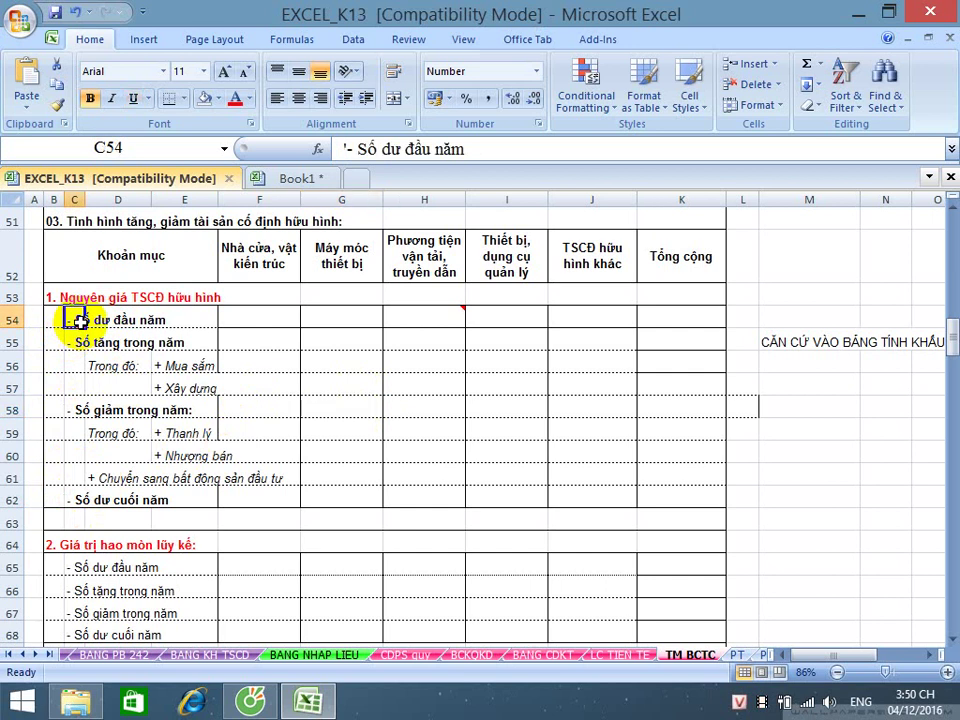
left_click(234, 103)
left_click(280, 358)
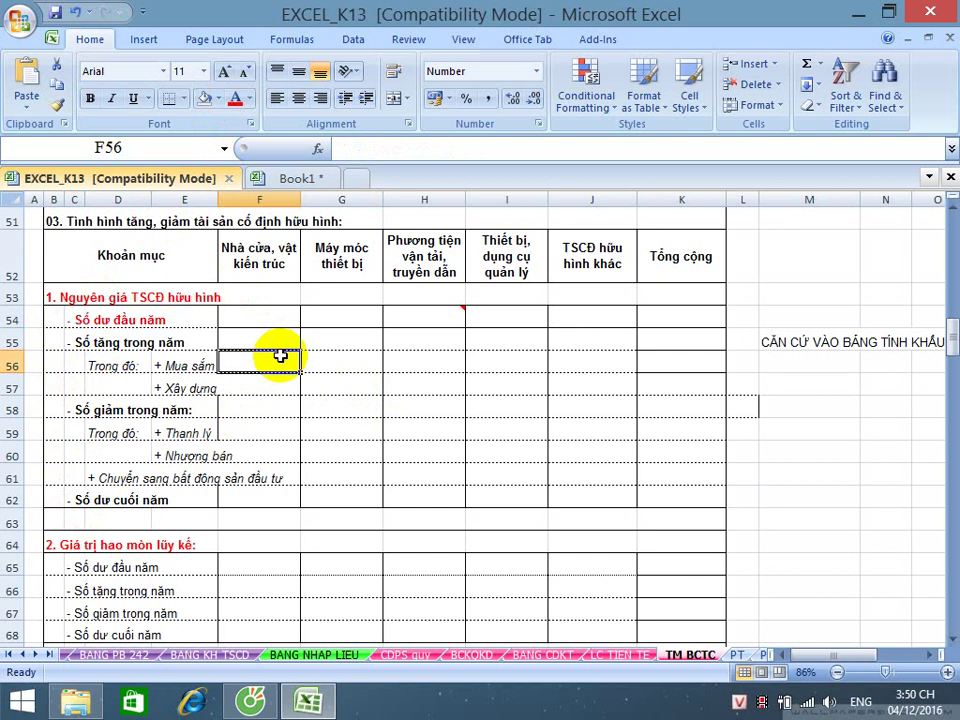
- Enter the account number 2111 as a note in M53, beside the "Nguyên giá TSCĐ hữu hình" heading
left_click(799, 296)
type("2111")
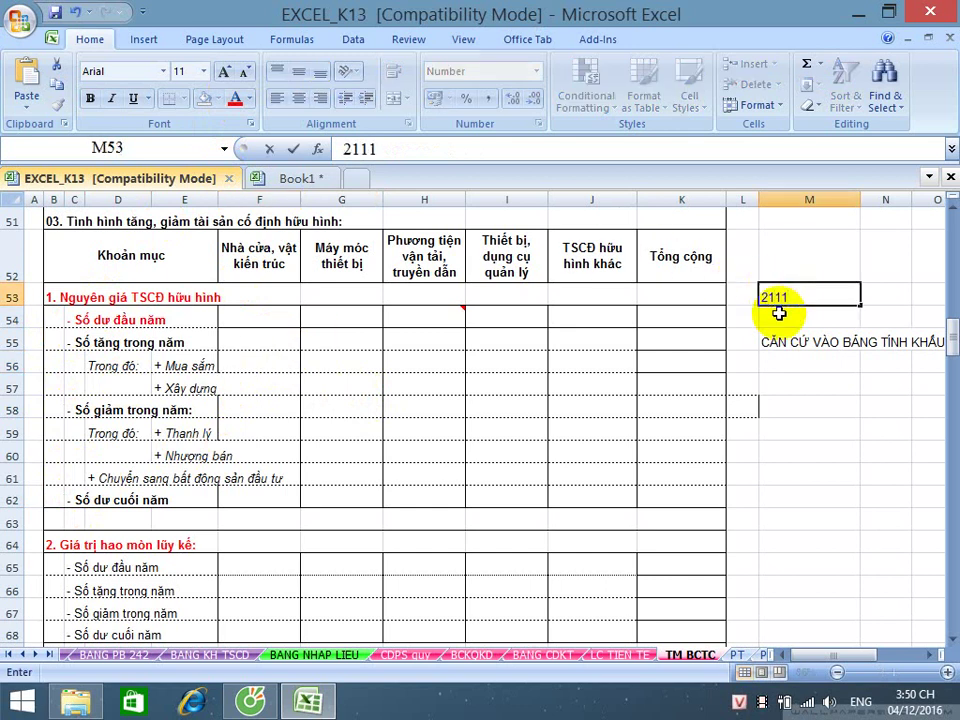
key("Return")
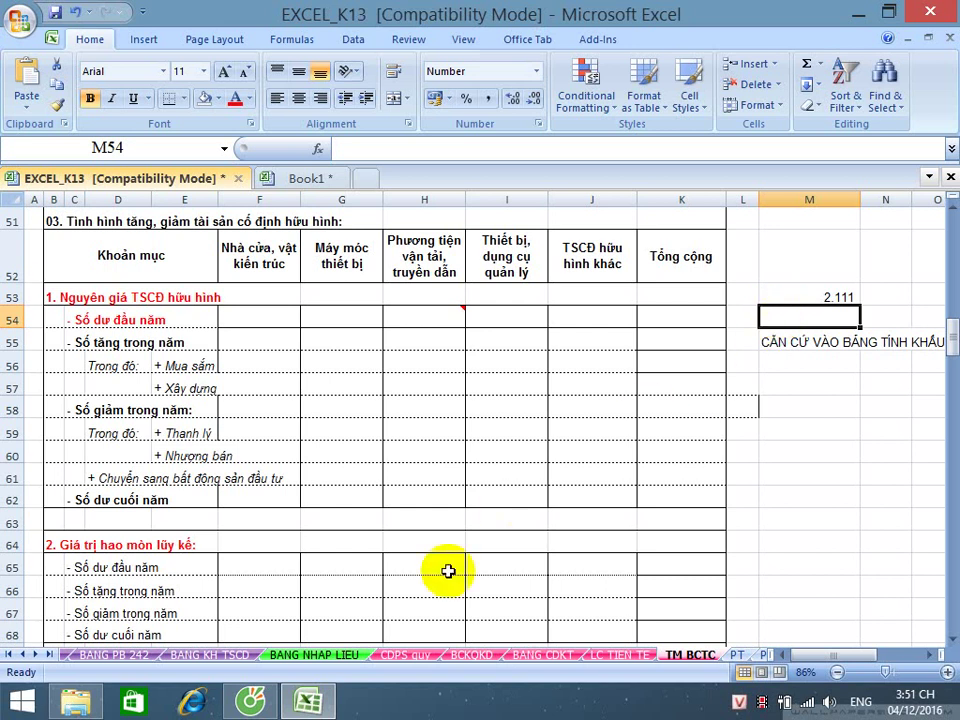
- Locate account 2111 on the CDPS quy sheet and select its rows 82 to 88, down to account 21118
left_click(397, 657)
scroll(375, 495, "down", 3)
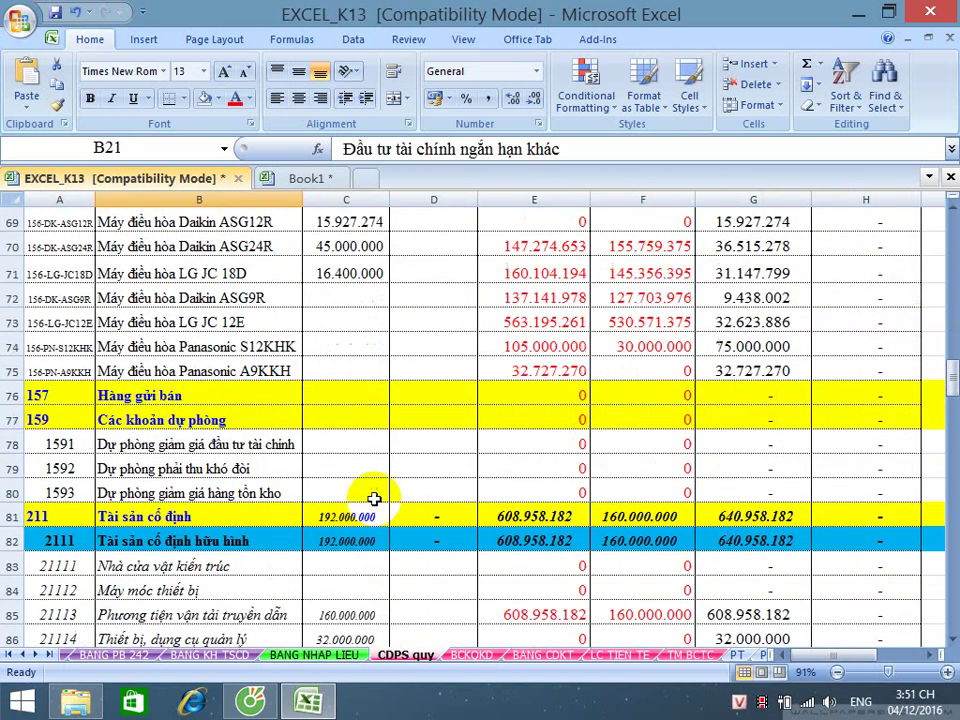
scroll(380, 492, "down", 3)
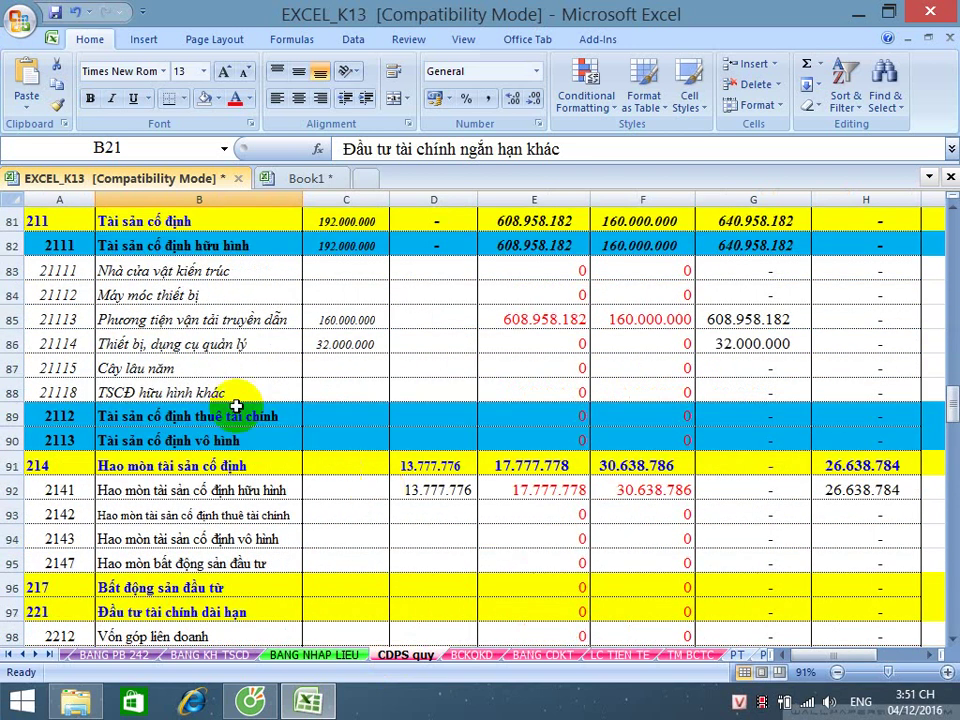
left_click(10, 246)
left_click_drag(10, 246, 13, 372)
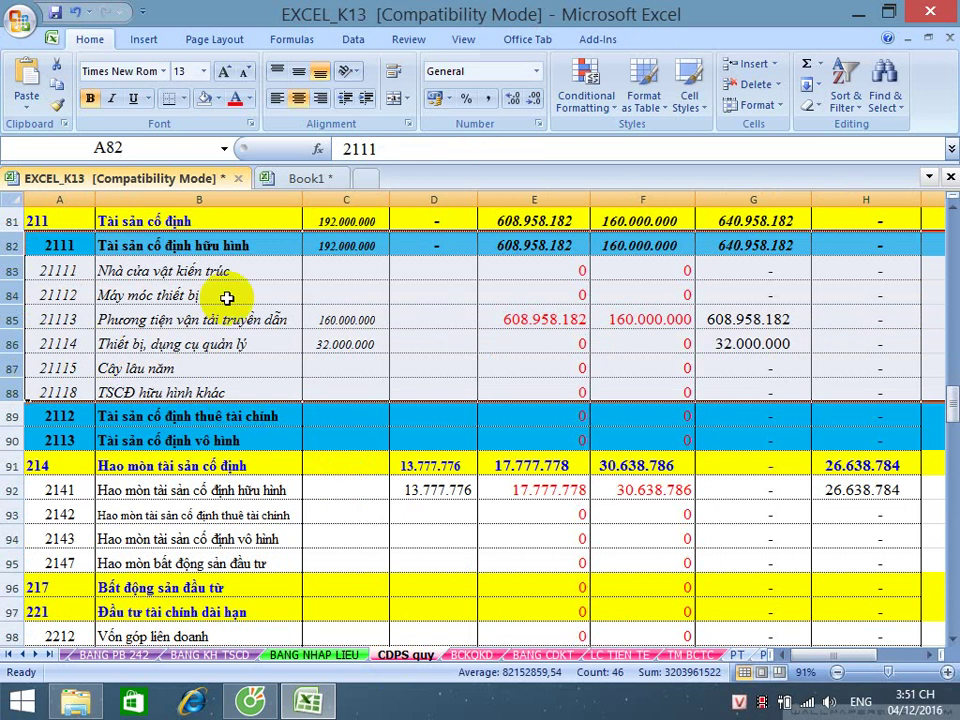
- Move the TM BCTC sheet so that it sits directly after the CDPS quy sheet
left_click(229, 295)
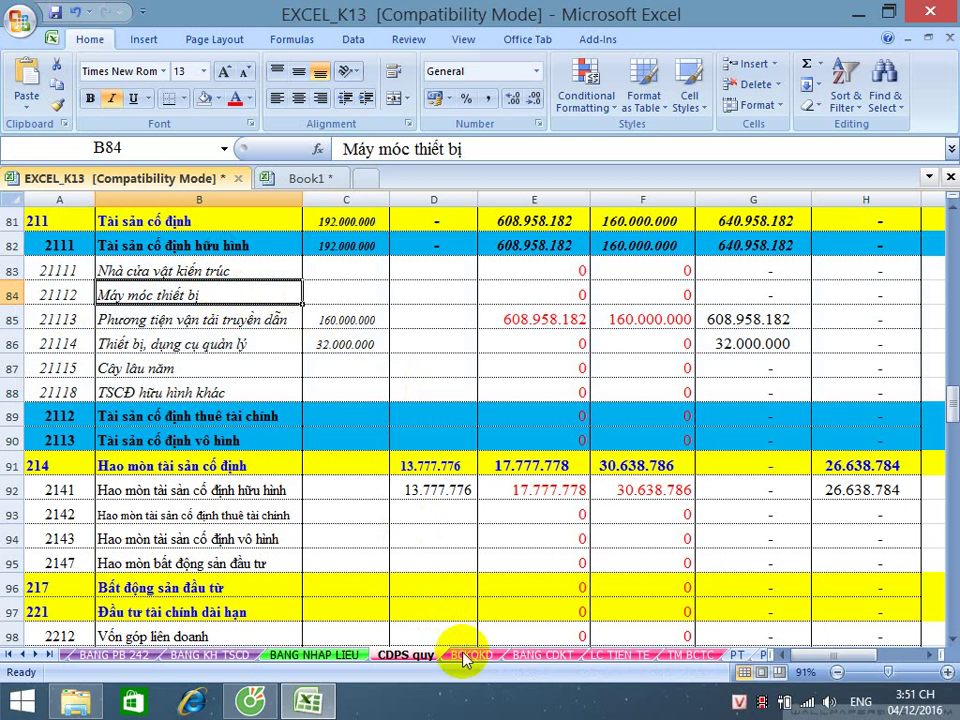
left_click(684, 656)
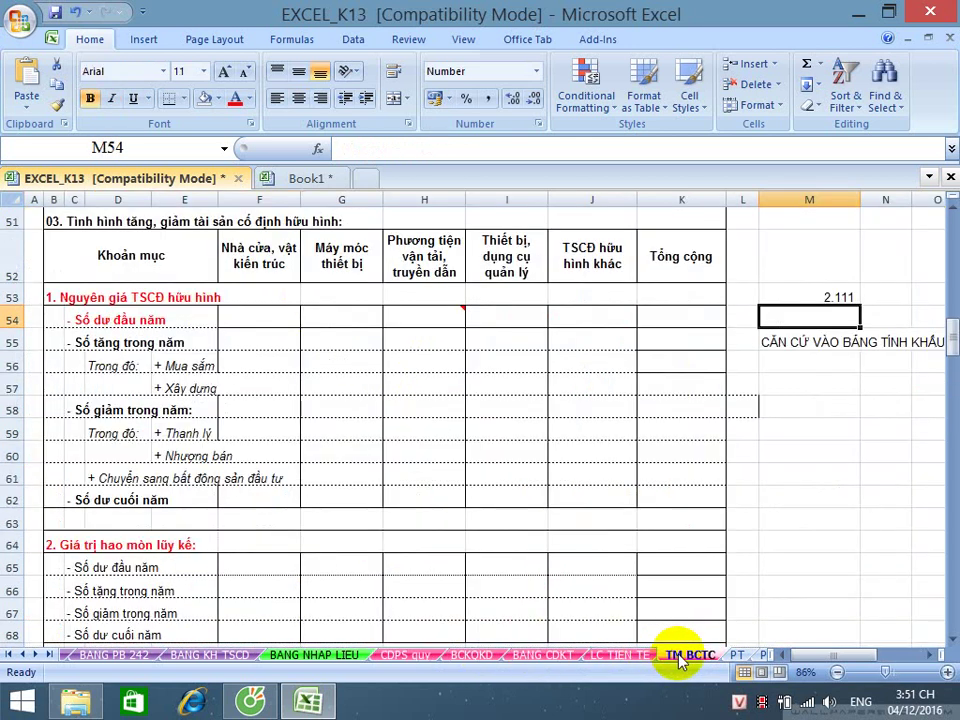
left_click_drag(684, 656, 444, 650)
left_click(364, 458)
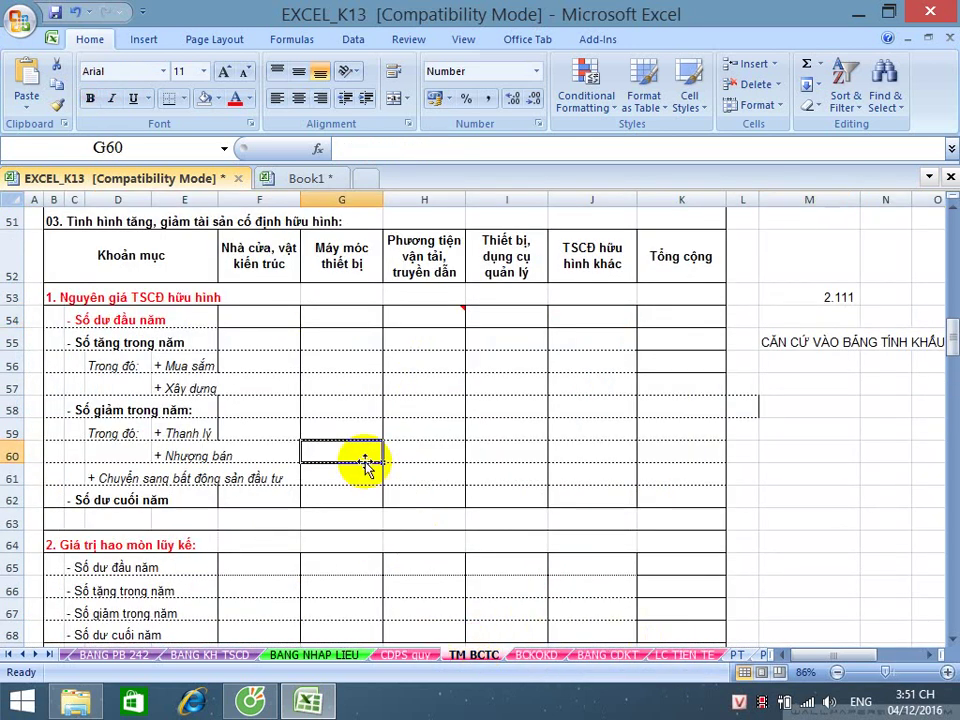
- Link the opening balance of "Nhà cửa, vật kiến trúc" in F54 to C83 on the CDPS quy sheet
left_click(266, 318)
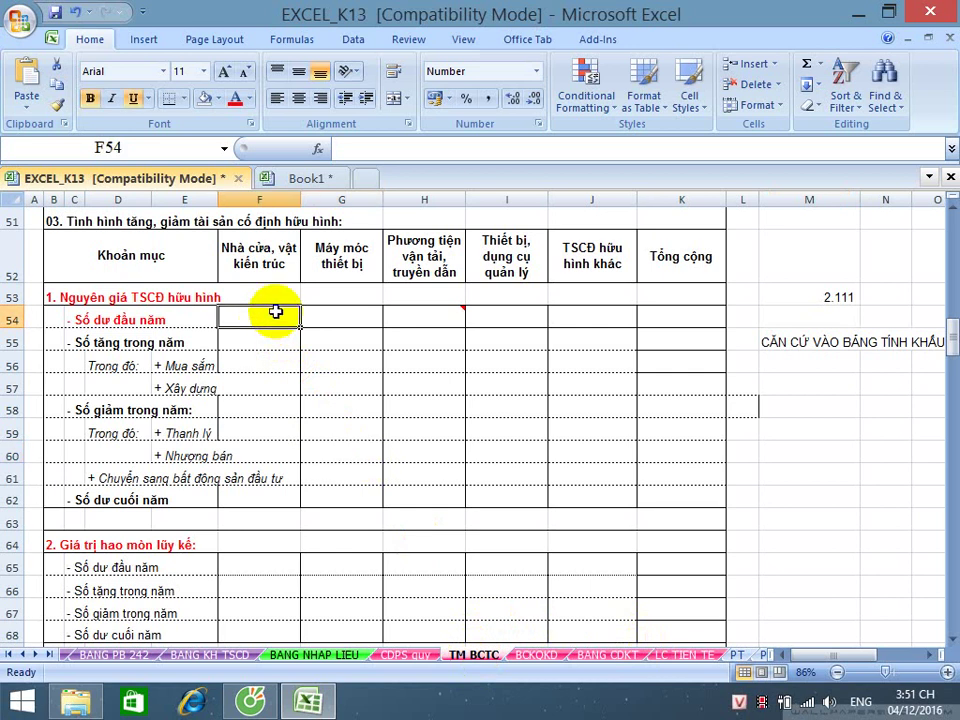
type("=")
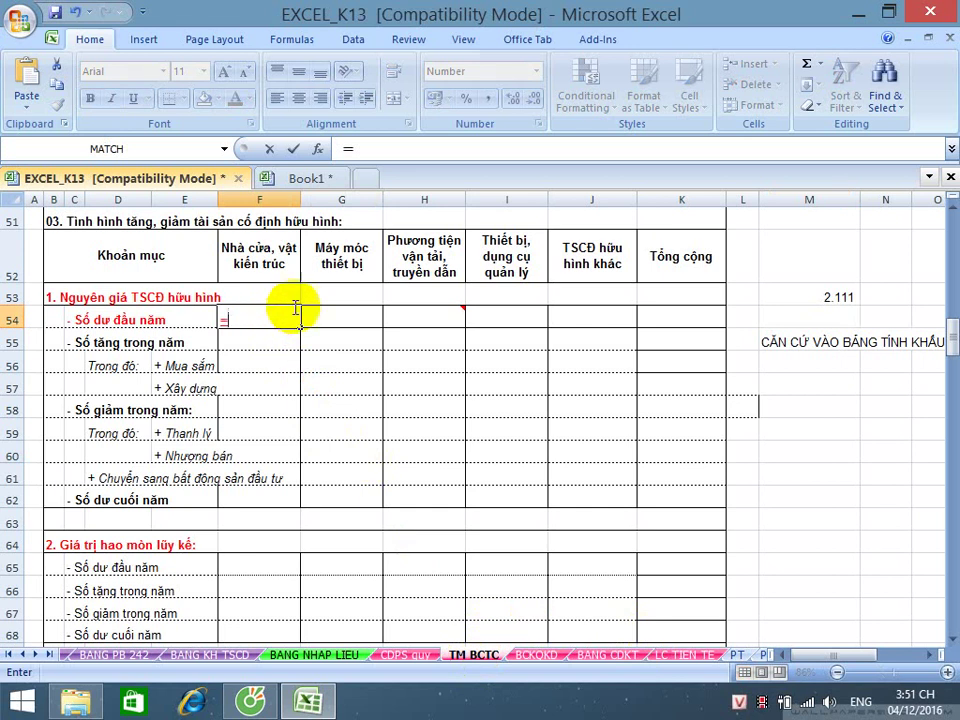
left_click(395, 658)
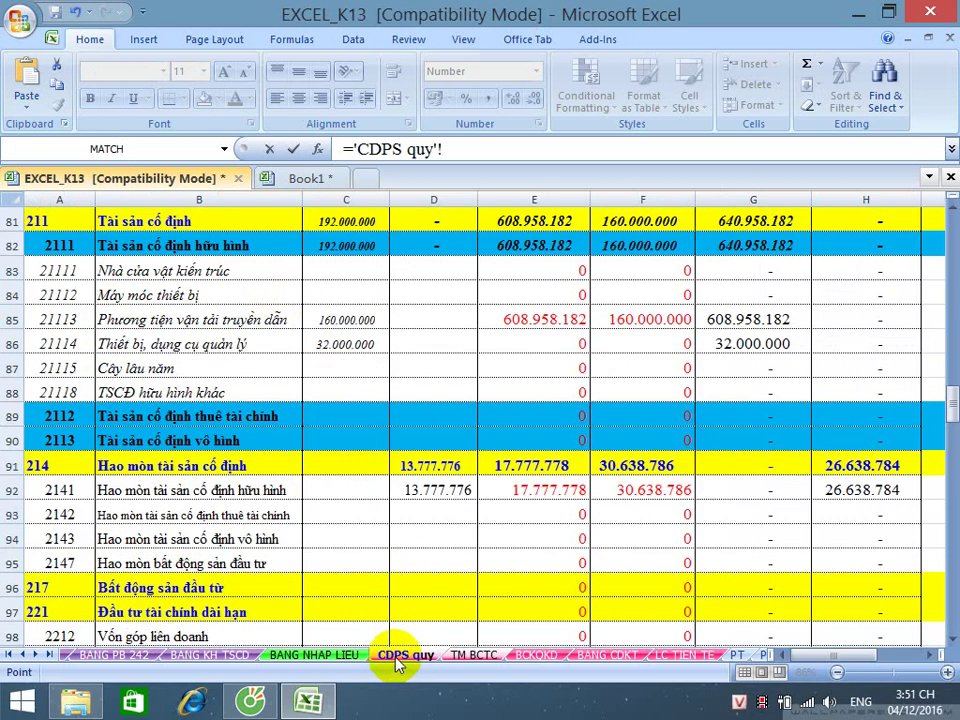
left_click(340, 268)
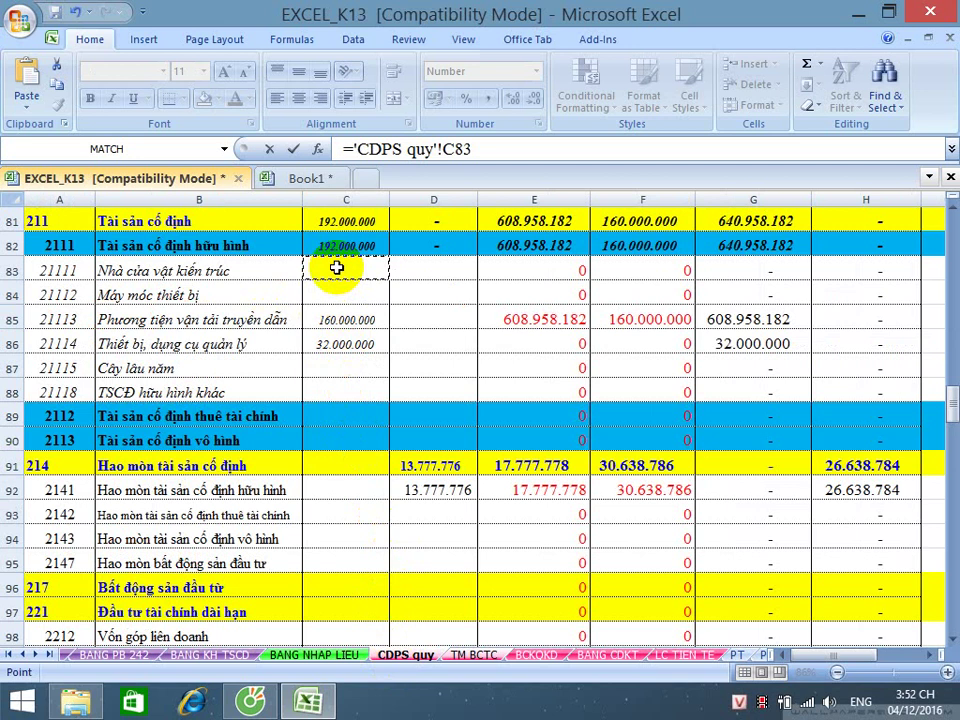
key("Return")
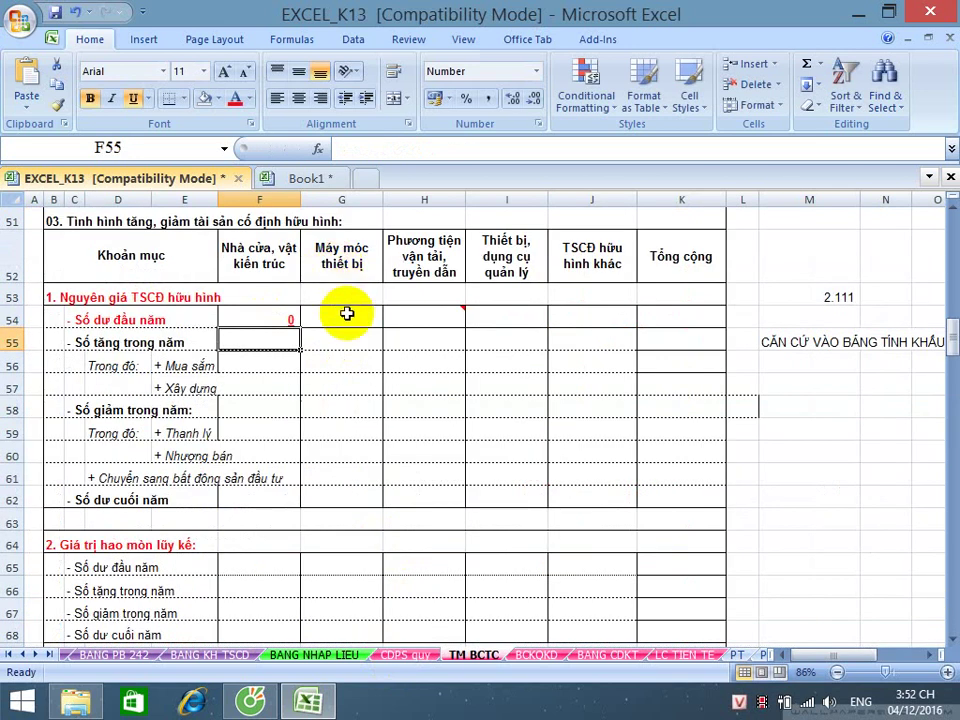
- Link the opening balance of "Máy móc thiết bị" in G54 to C84 on the CDPS quy sheet
left_click(345, 315)
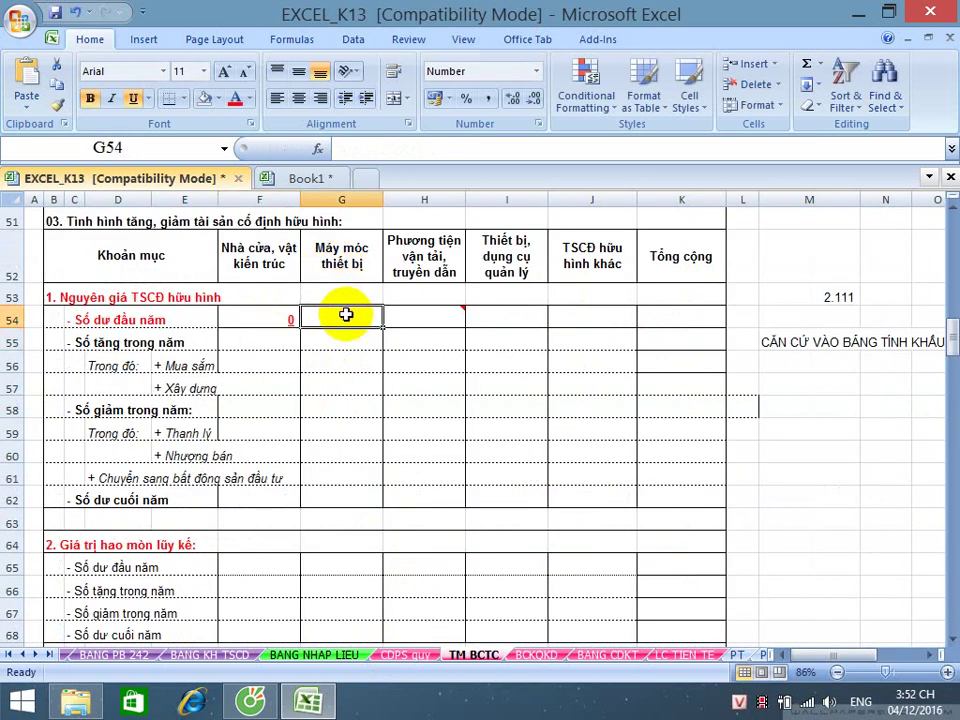
type("=")
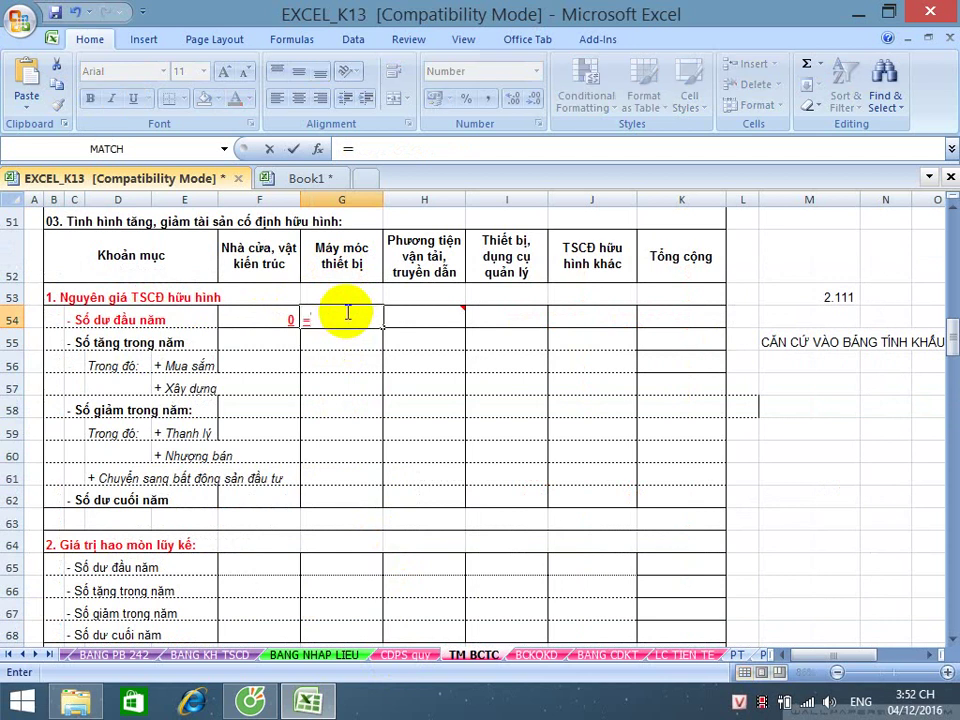
left_click(410, 655)
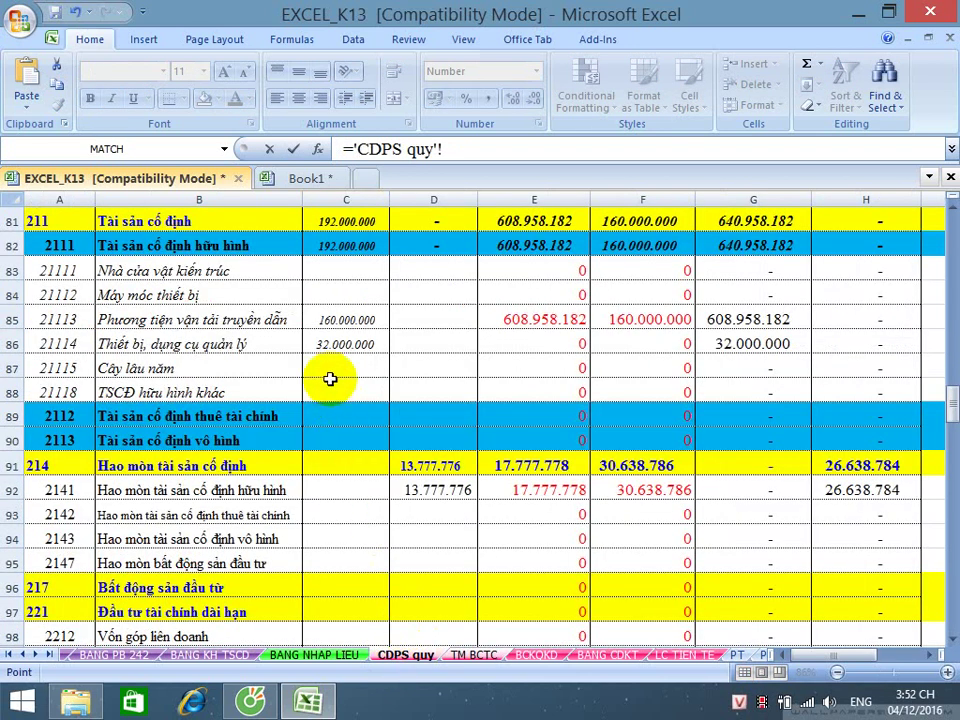
left_click(341, 288)
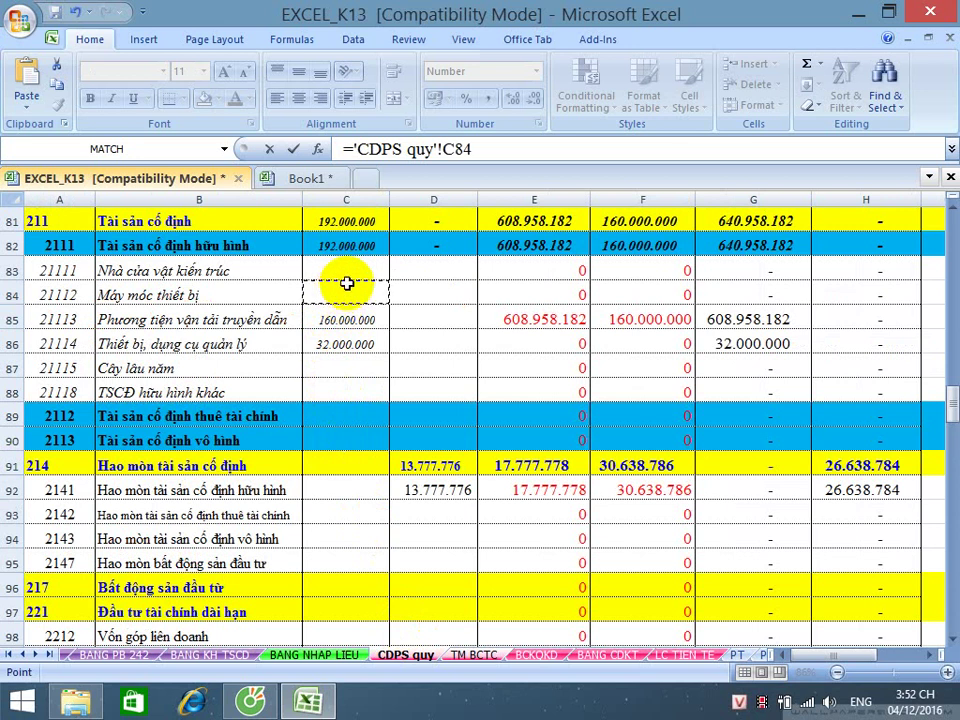
key("Return")
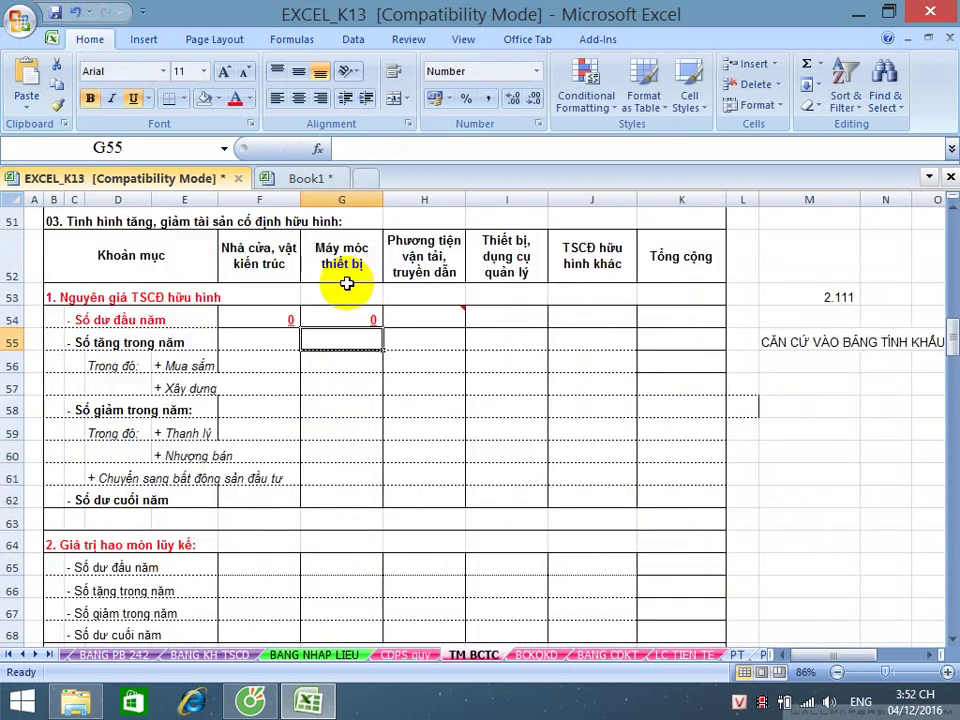
- Link the opening balance of "Phương tiện vận tải, truyền dẫn" in H54 to C85 on the CDPS quy sheet
left_click(422, 320)
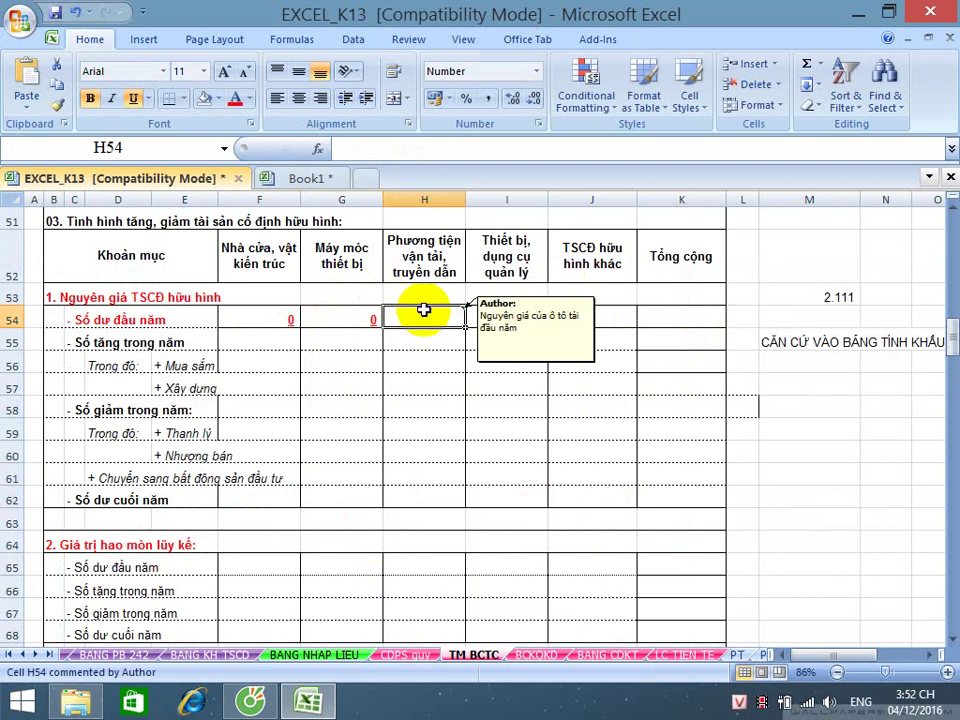
left_click(431, 255)
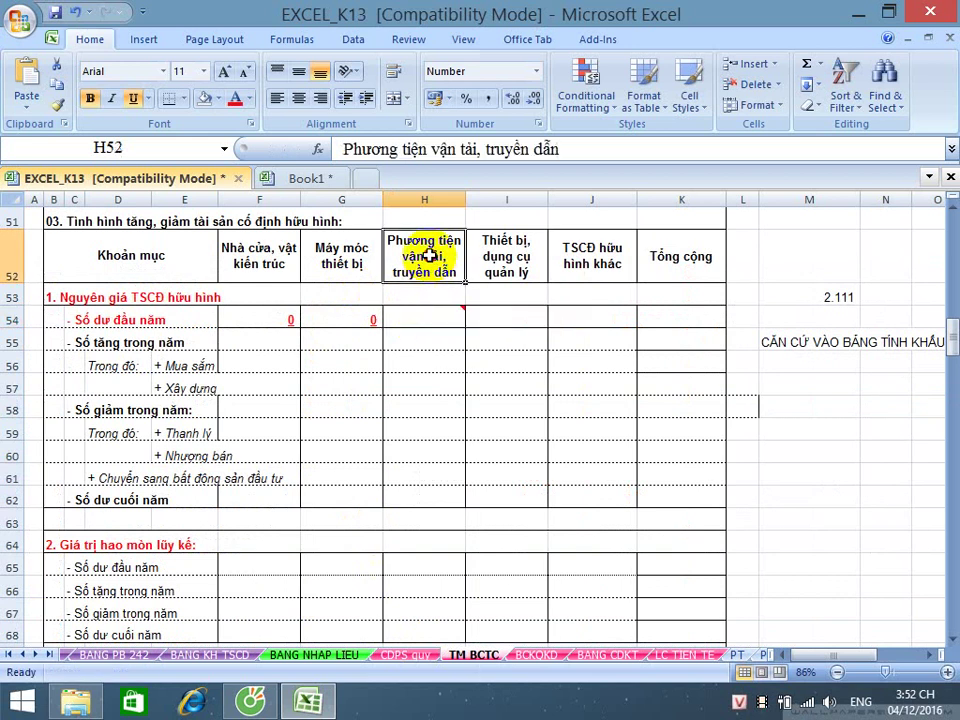
left_click(416, 317)
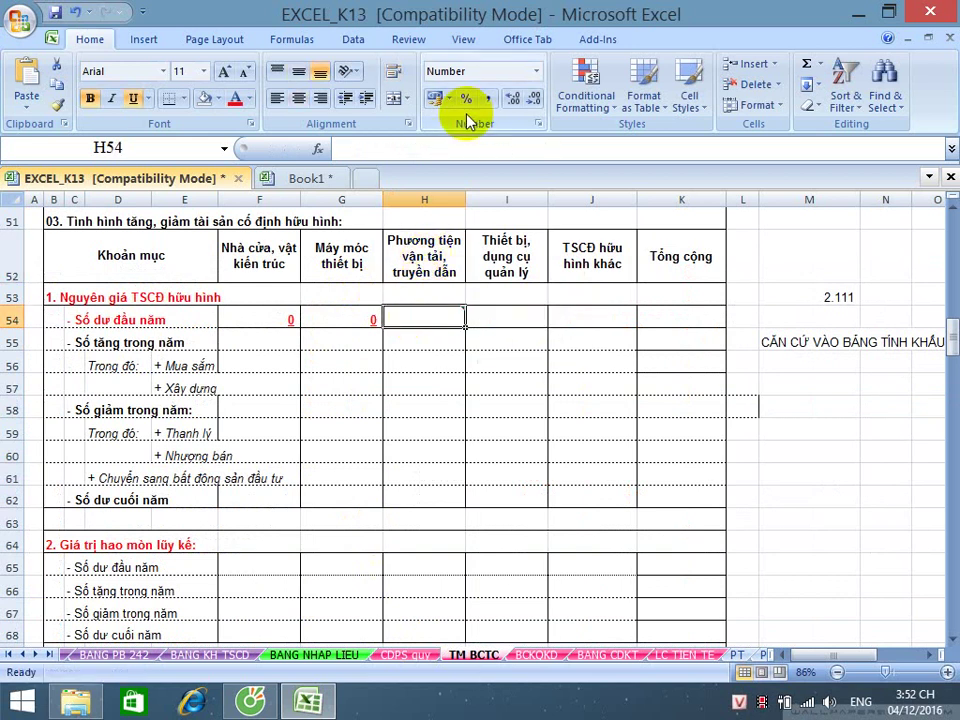
type("=")
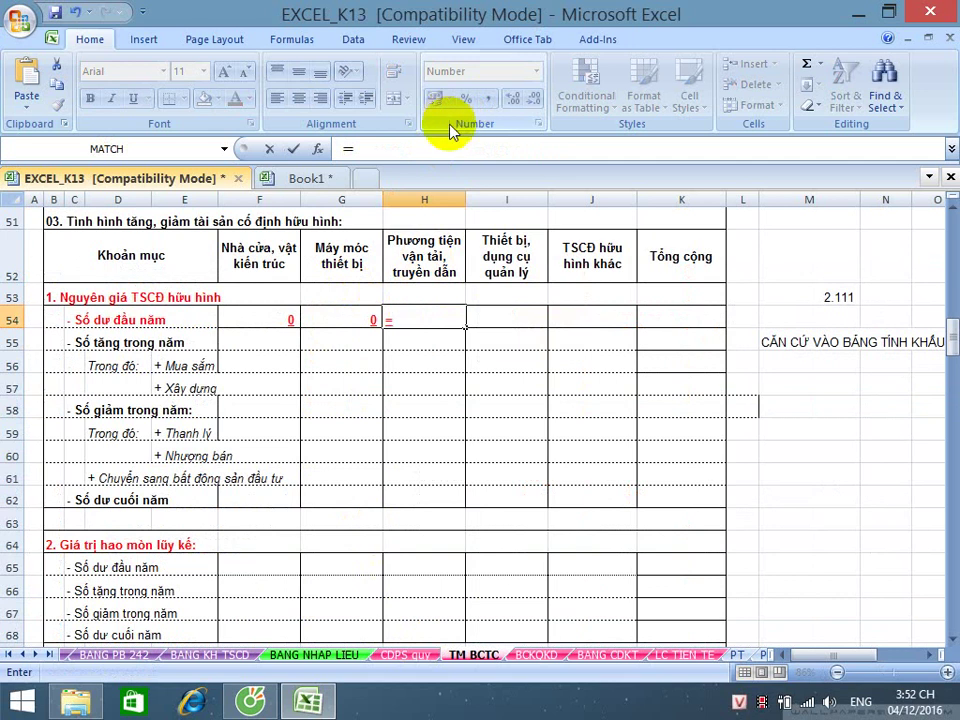
left_click(405, 654)
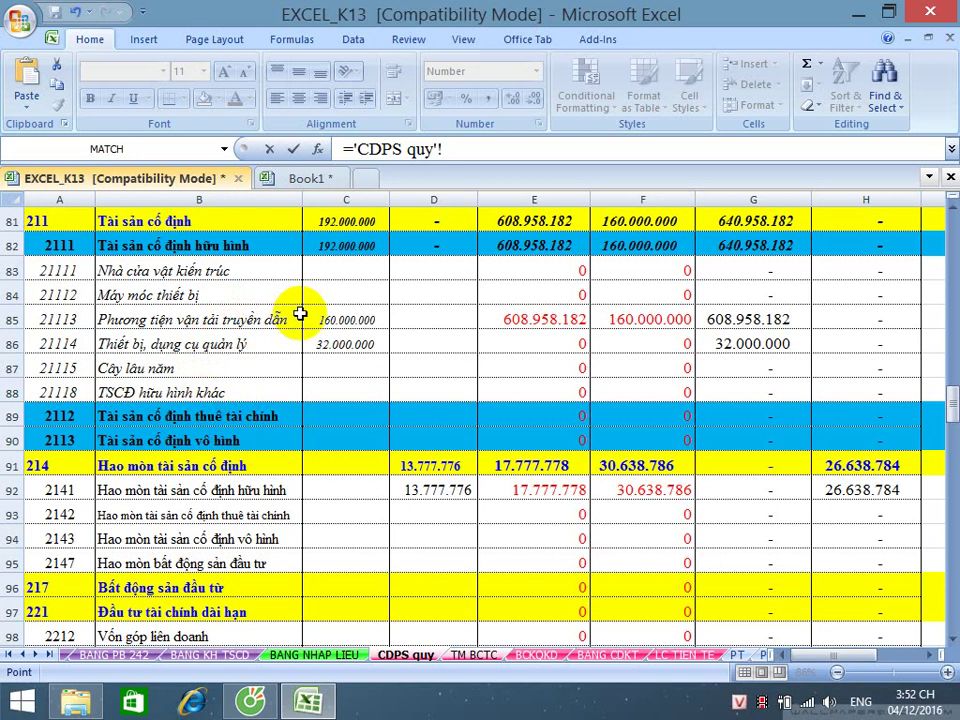
left_click(339, 316)
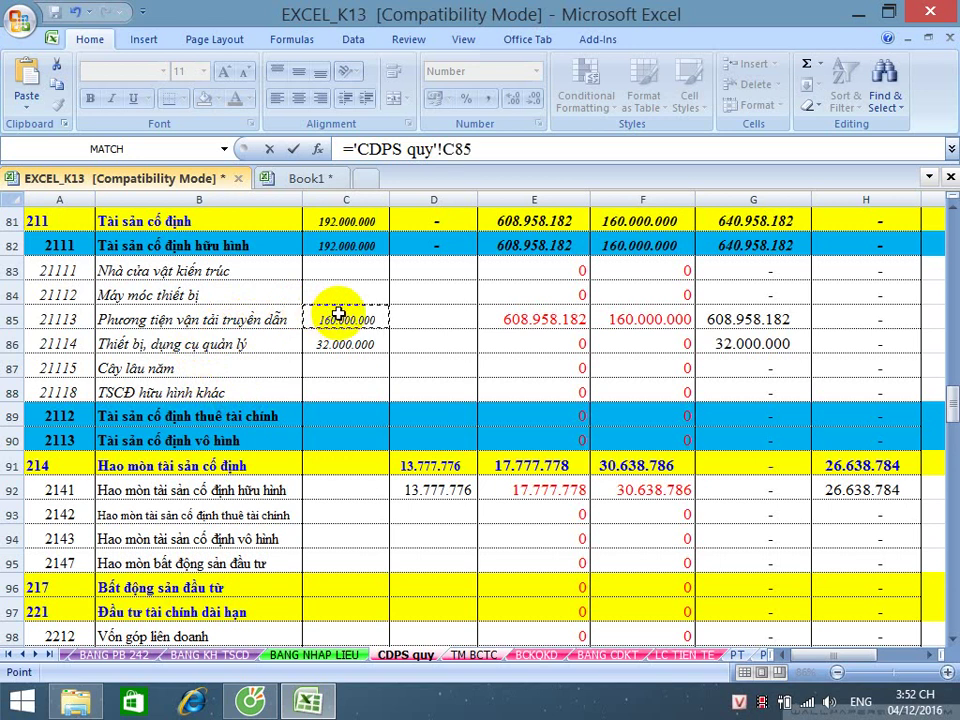
key("Return")
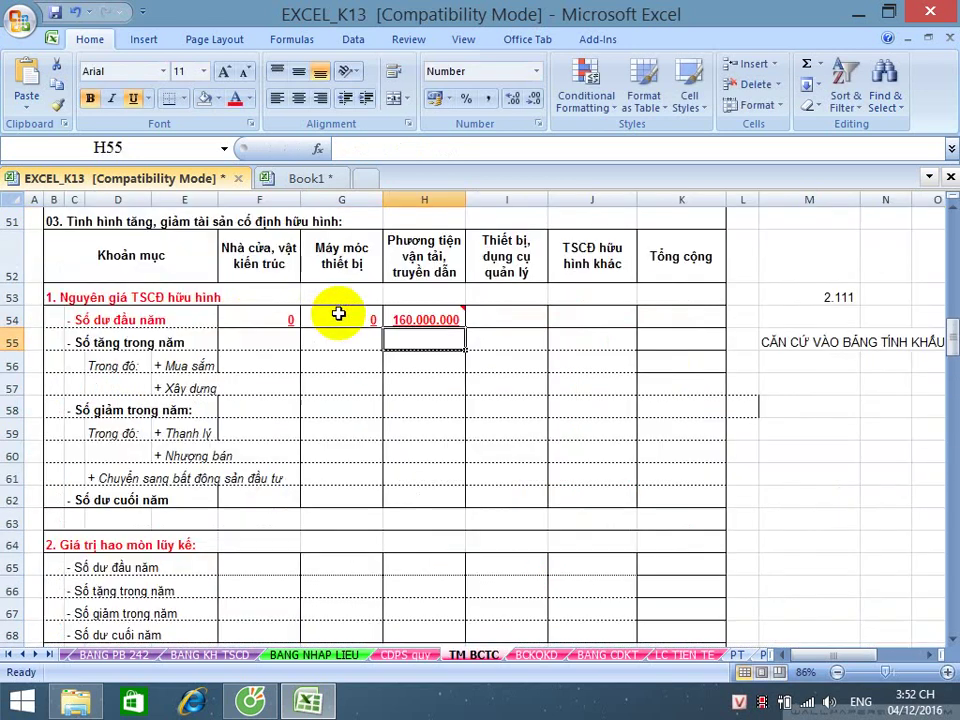
- Link the opening balance of "Thiết bị, dụng cụ quản lý" in I54 to C86 on the CDPS quy sheet
left_click(493, 318)
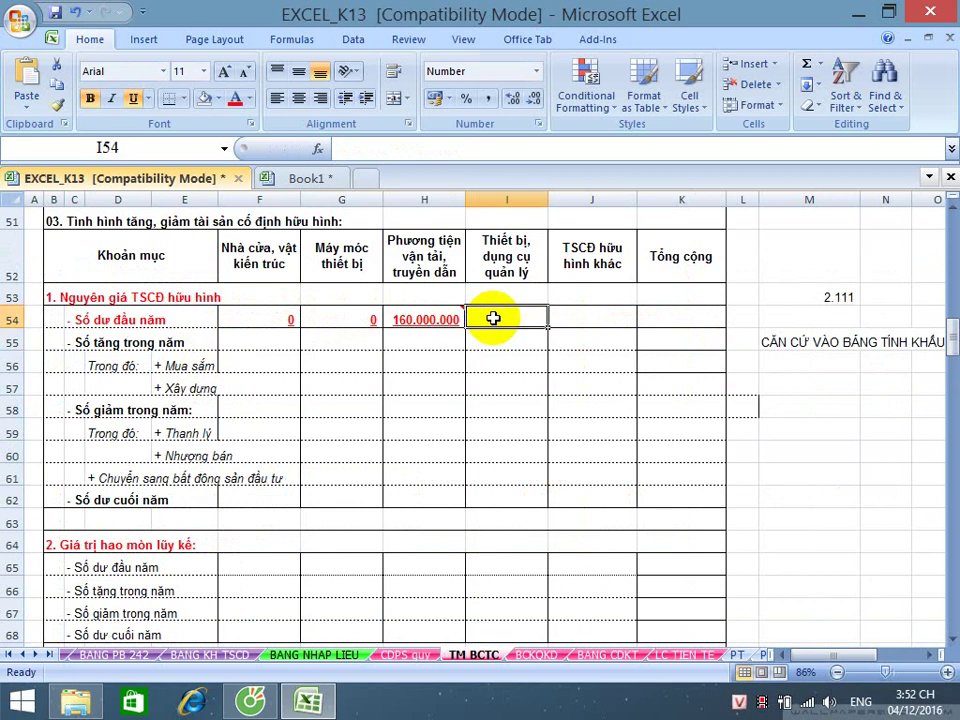
type("=")
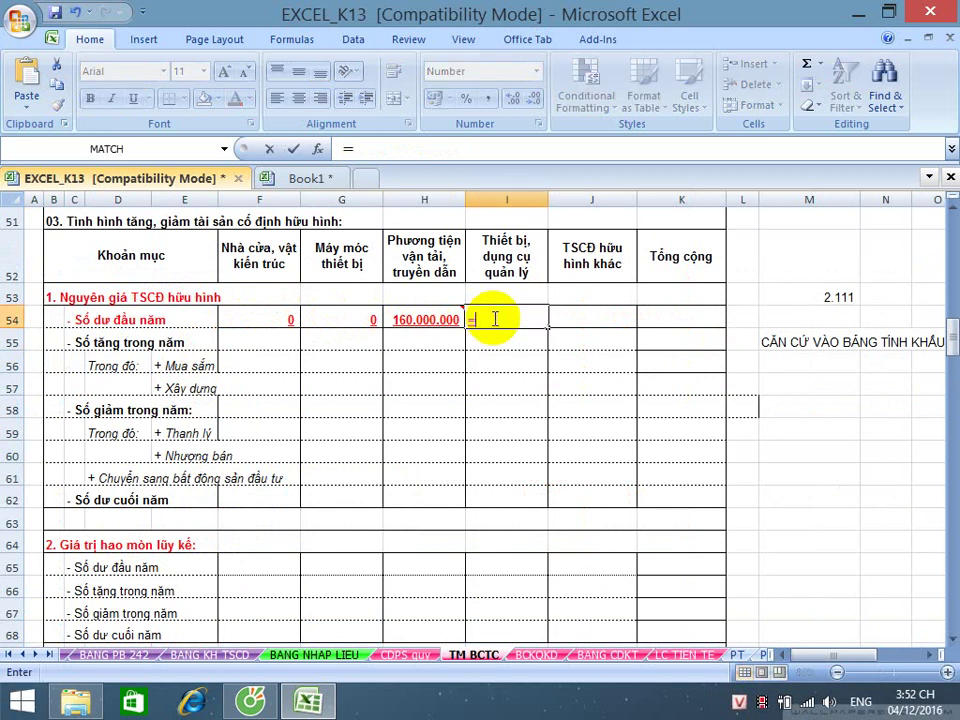
left_click(413, 655)
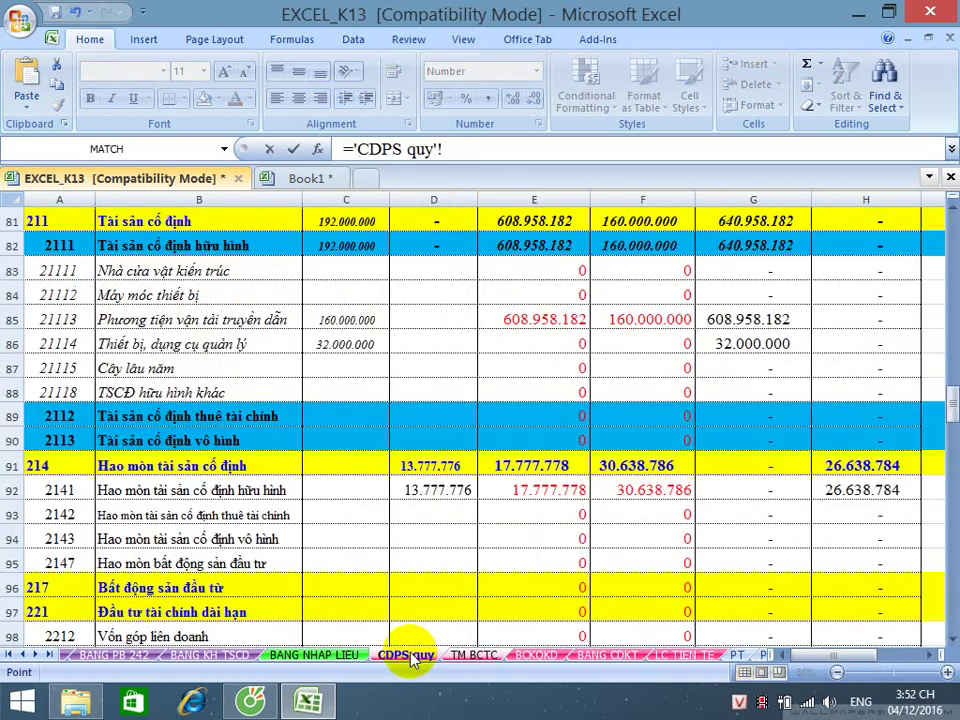
left_click(343, 343)
key("Return")
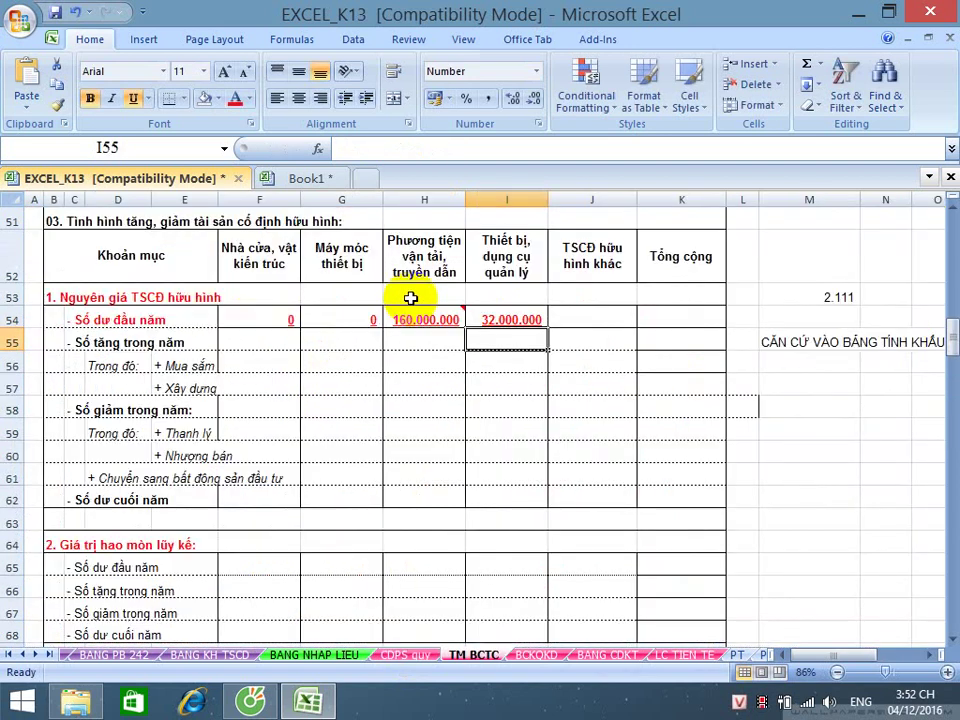
- Set the opening balance of "TSCĐ hữu hình khác" in J54 to C87 plus C88 from the CDPS quy sheet
left_click(588, 313)
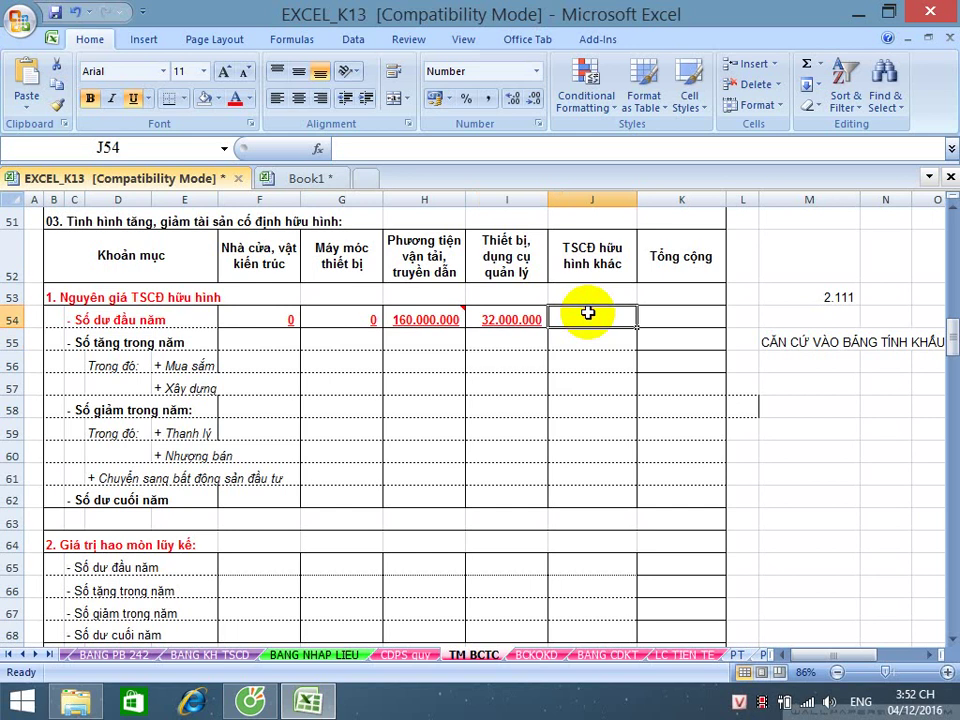
type("=")
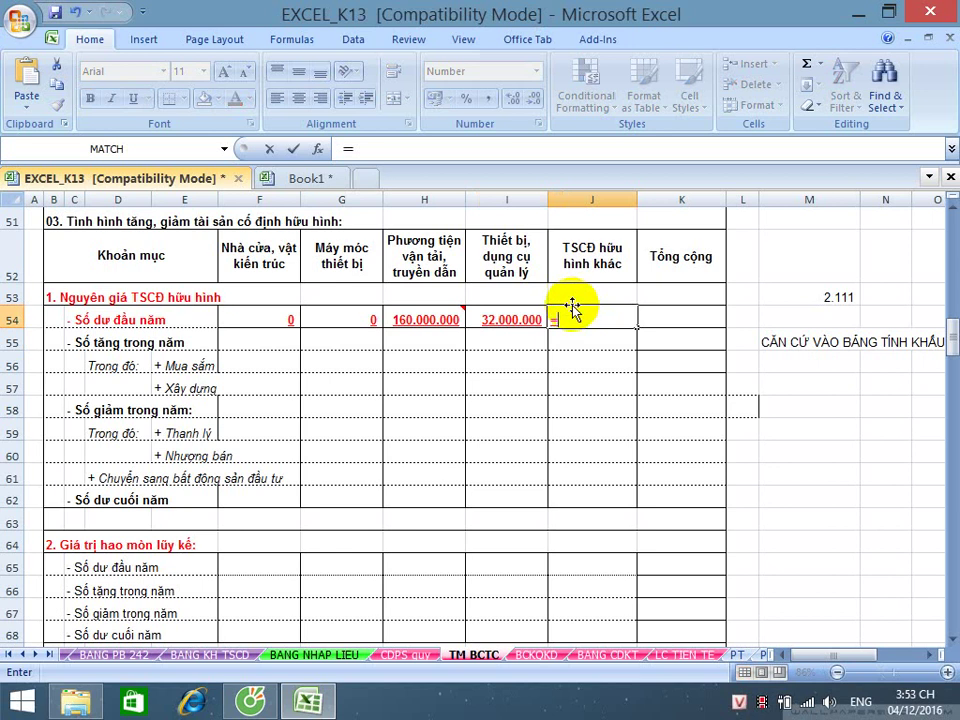
left_click(388, 655)
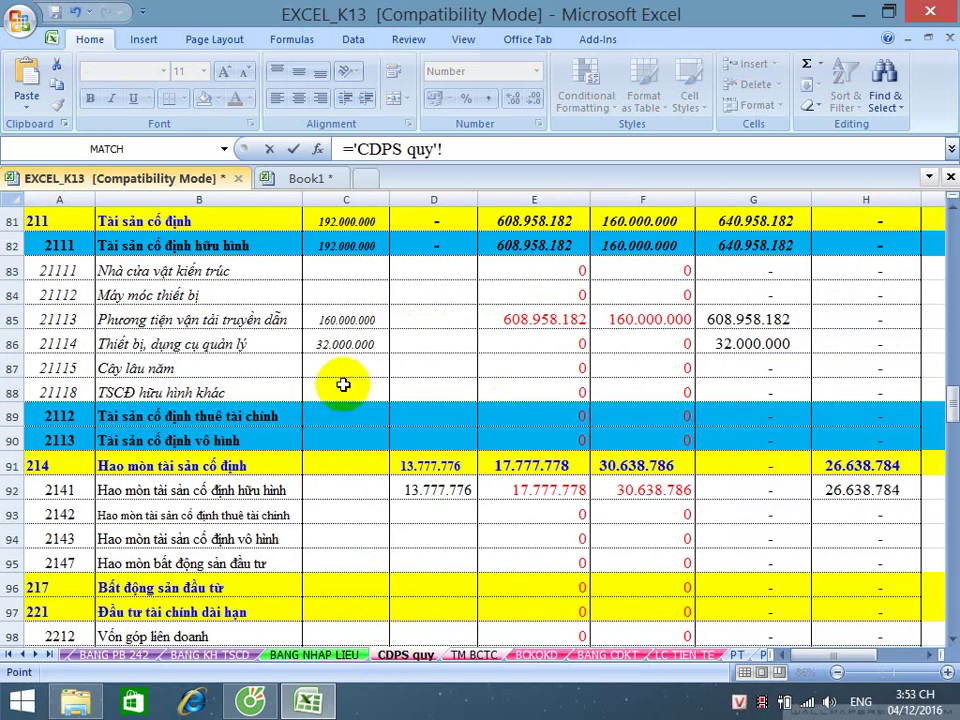
left_click(344, 370)
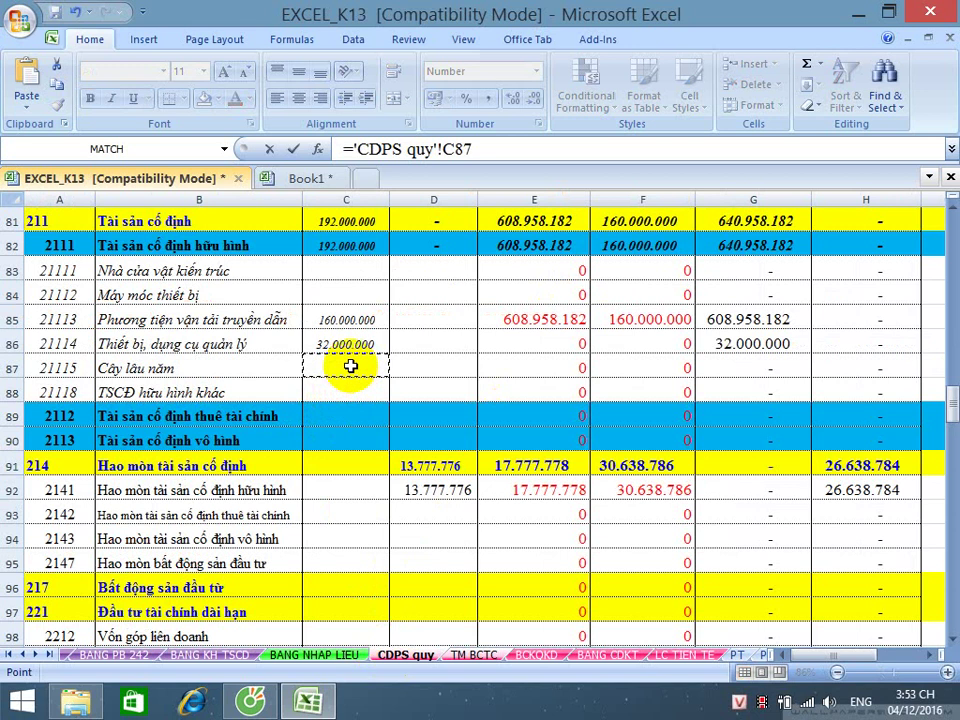
type("+")
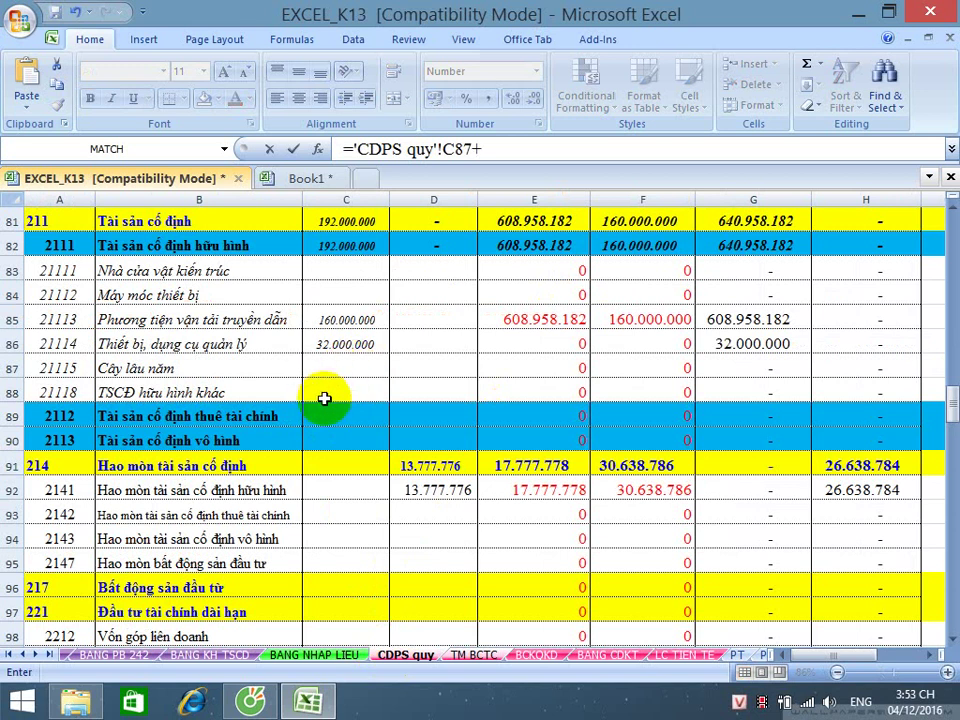
left_click(324, 399)
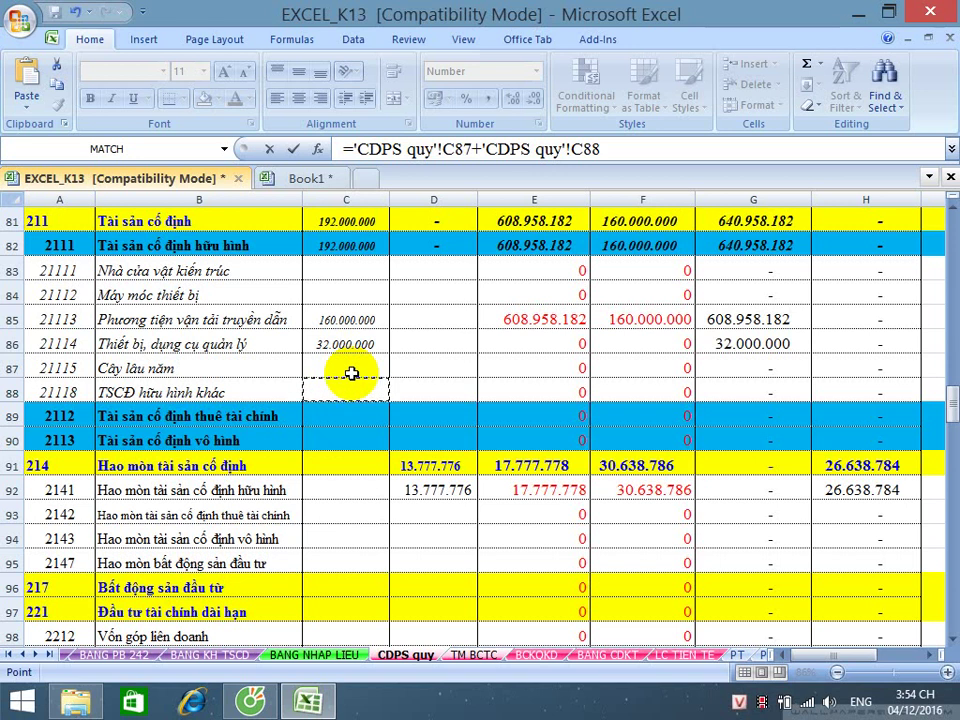
key("Return")
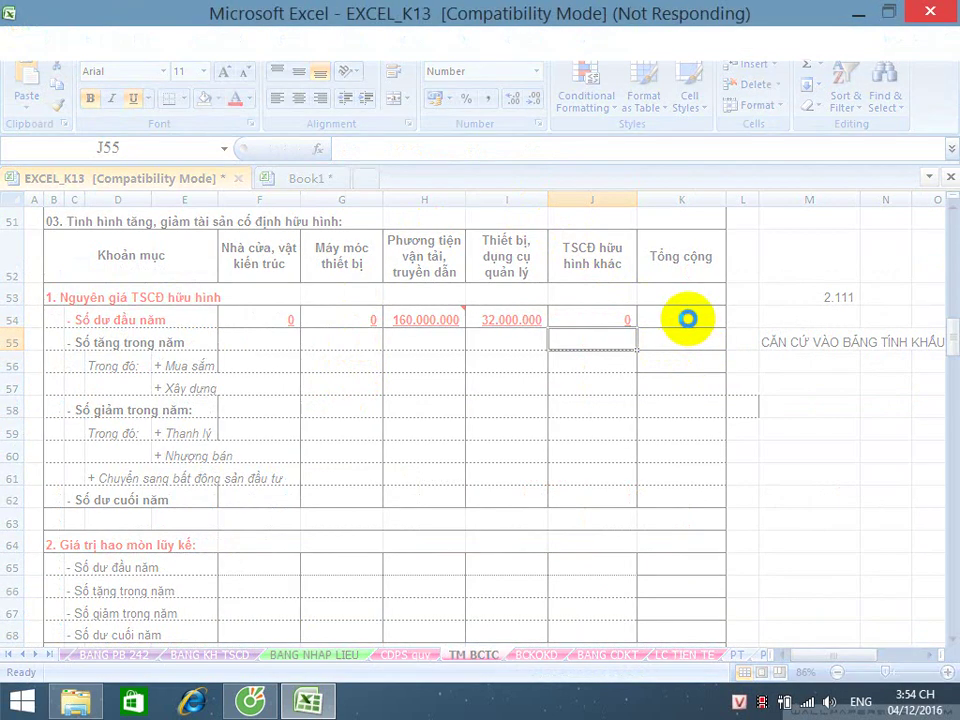
- Sum F54:J54 into K54 as the "Tổng cộng" opening balance and return to the CDPS quy sheet
left_click(687, 318)
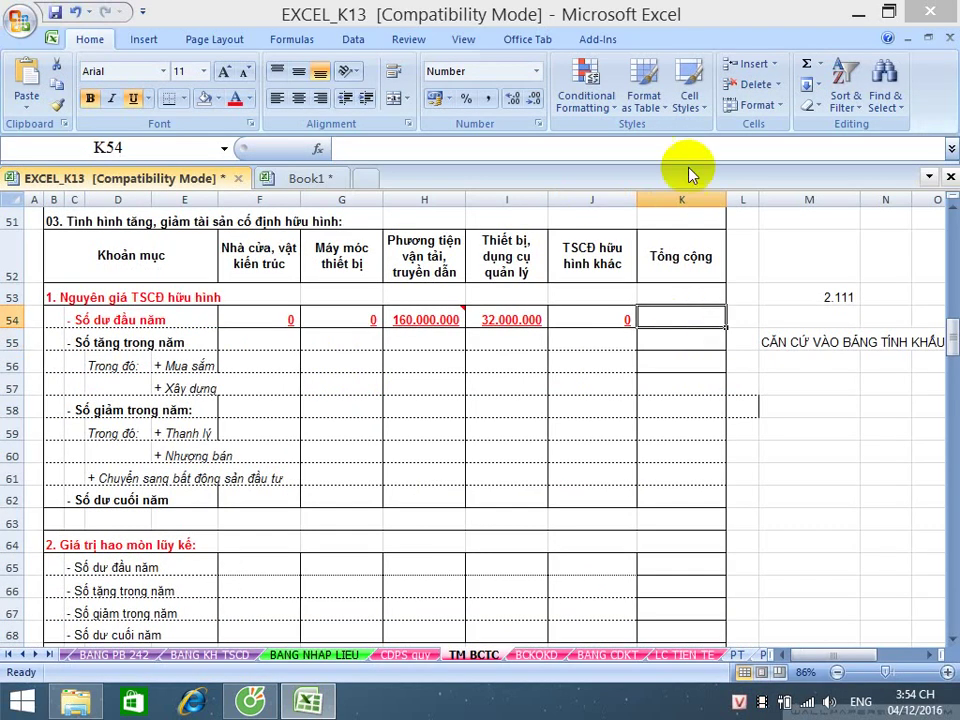
left_click(805, 64)
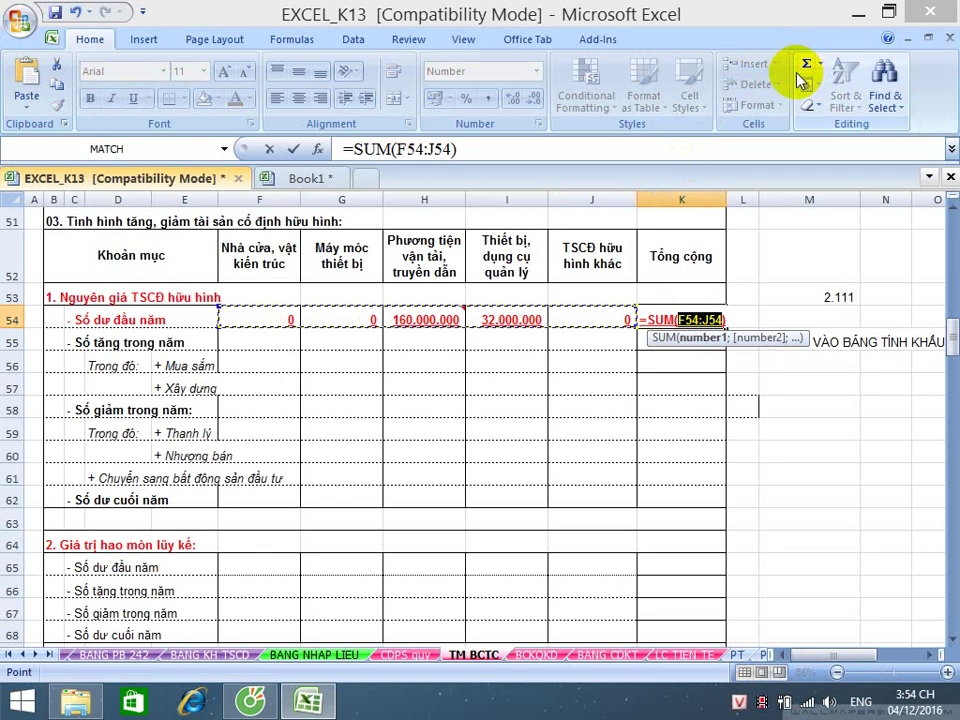
key("Return")
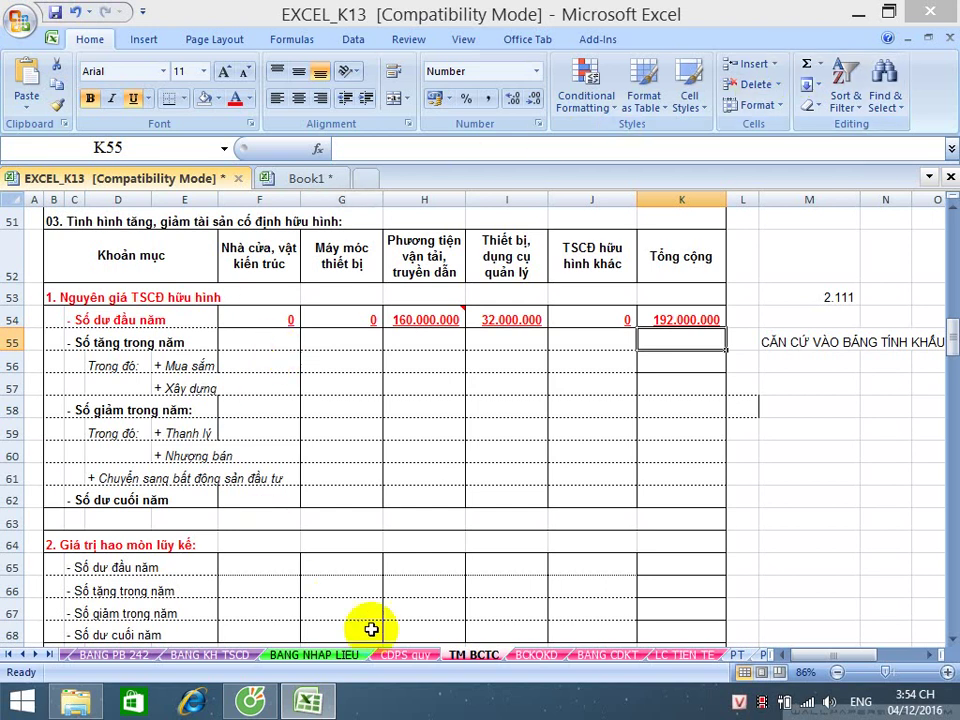
left_click(402, 655)
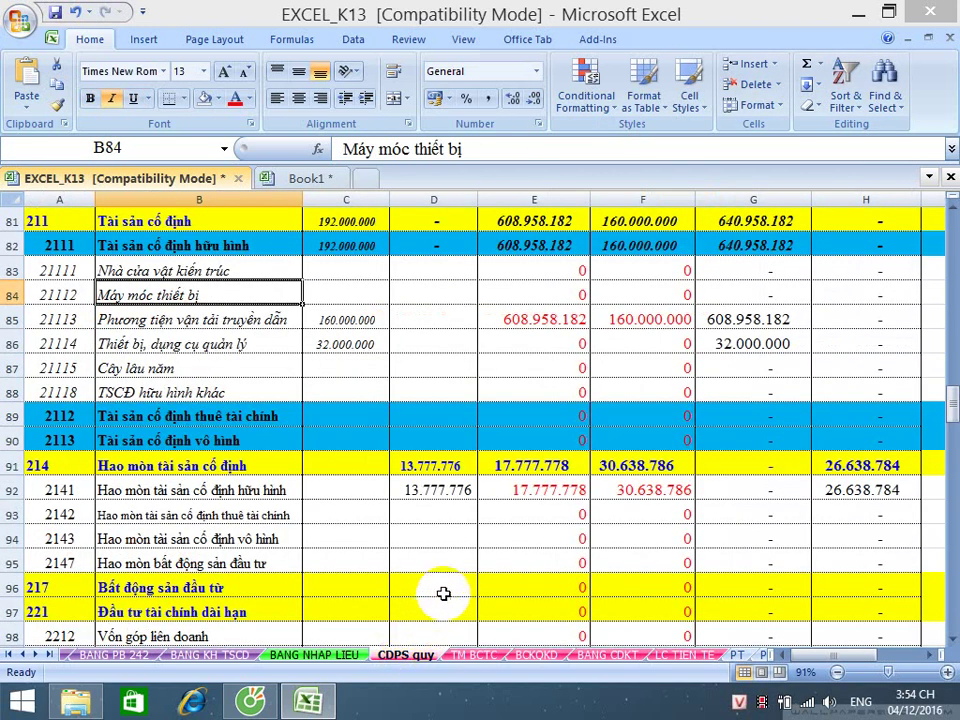
- Examine the period movement columns E and F on the CDPS quy sheet
left_click(543, 196)
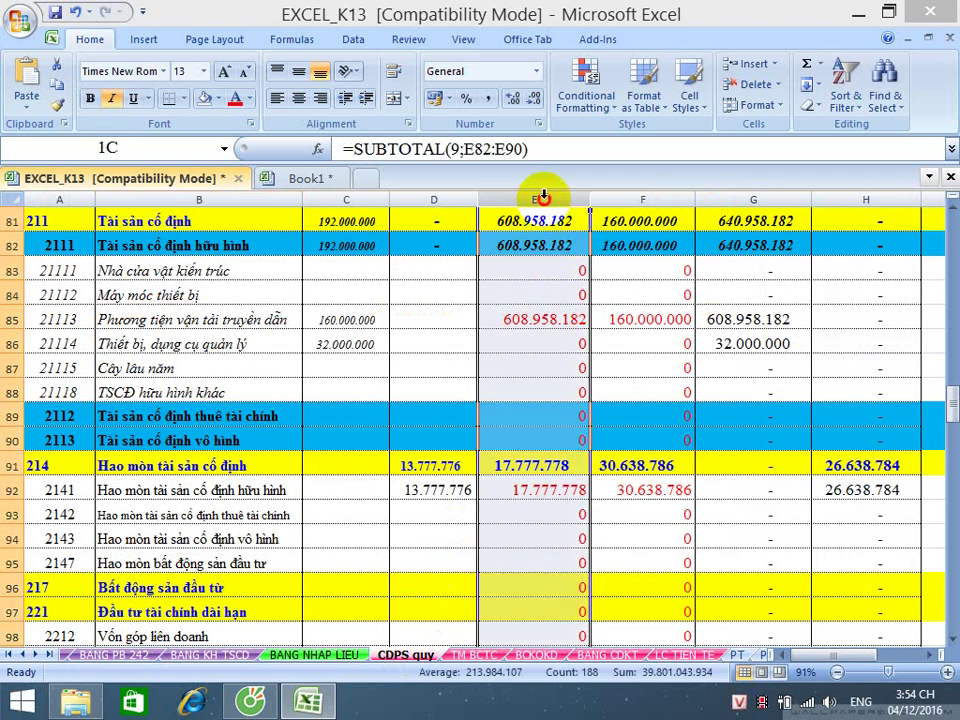
left_click_drag(543, 196, 625, 196)
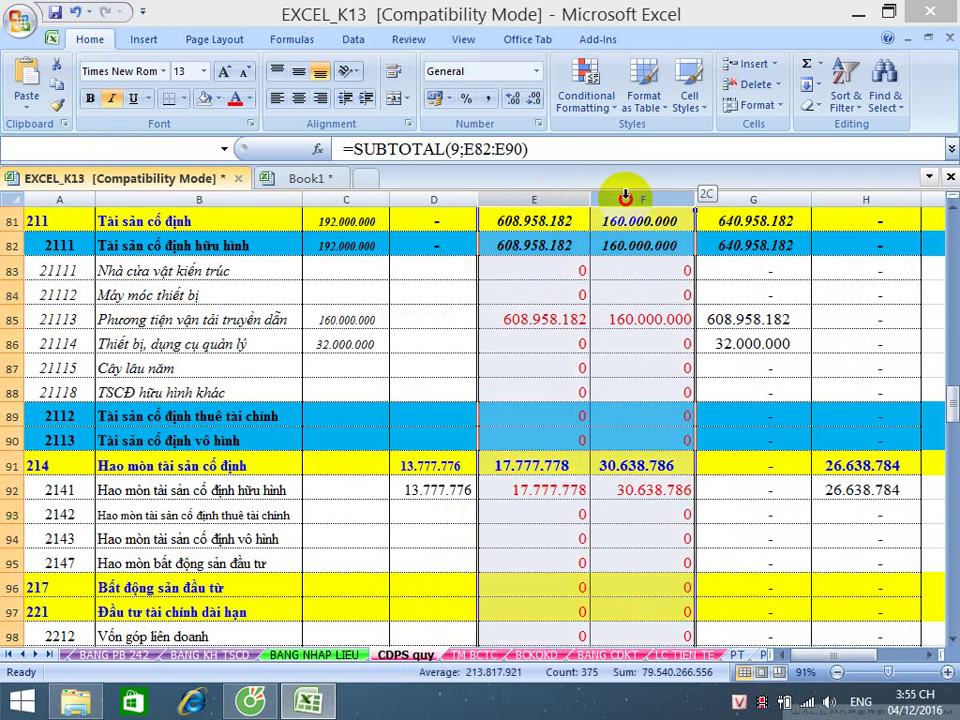
left_click_drag(625, 197, 625, 197)
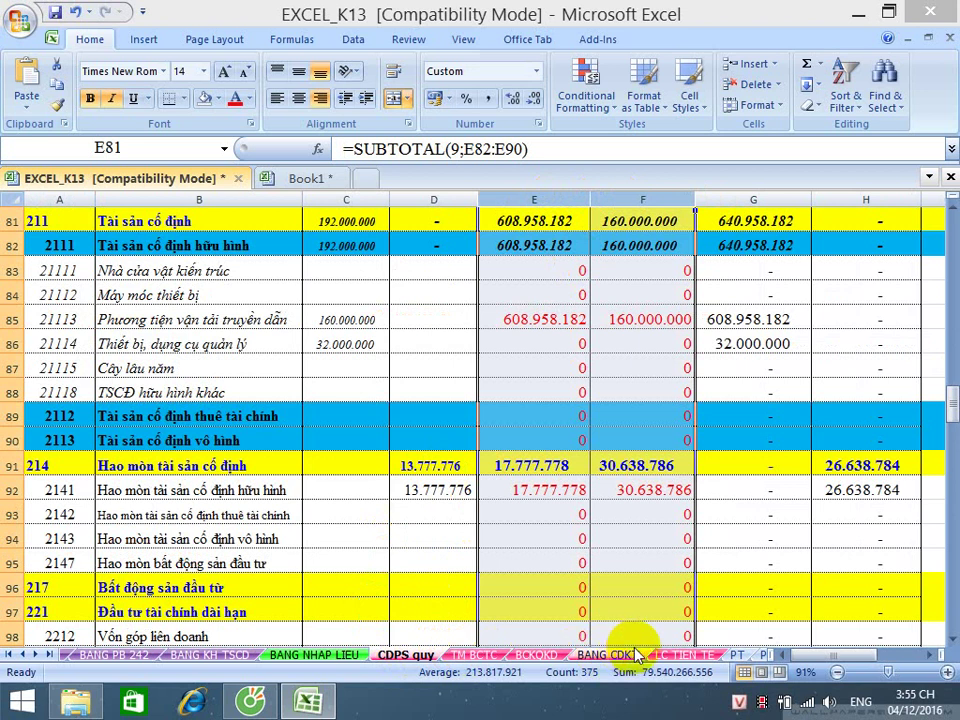
- On TM BCTC, link the "Số tăng trong năm" of "Nhà cửa, vật kiến trúc" in F55 to E83 on the CDPS quy sheet
left_click(472, 655)
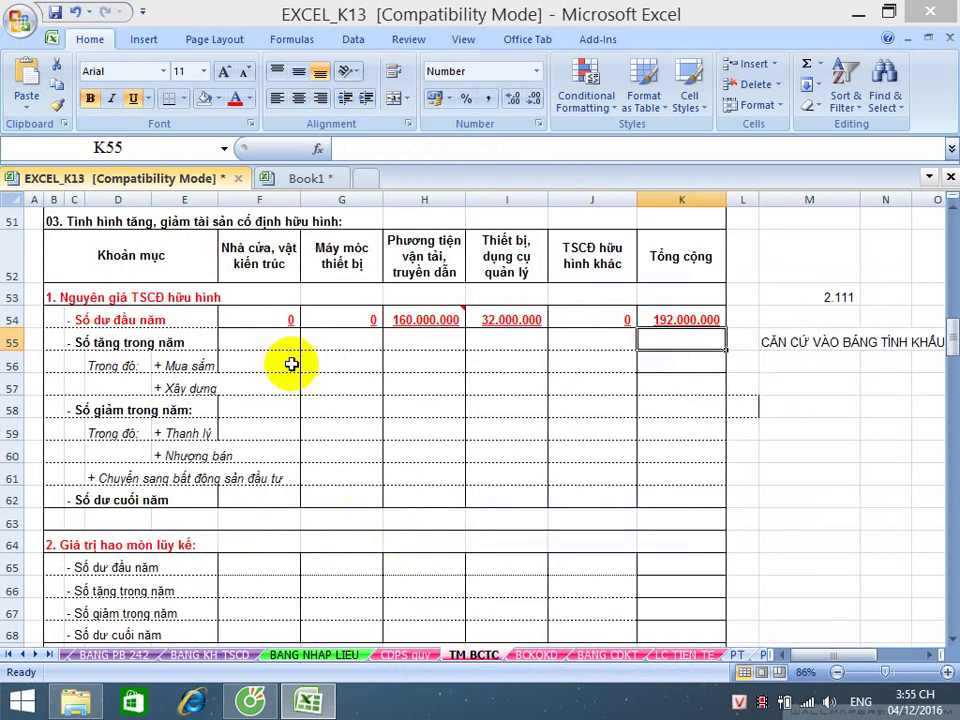
left_click(273, 340)
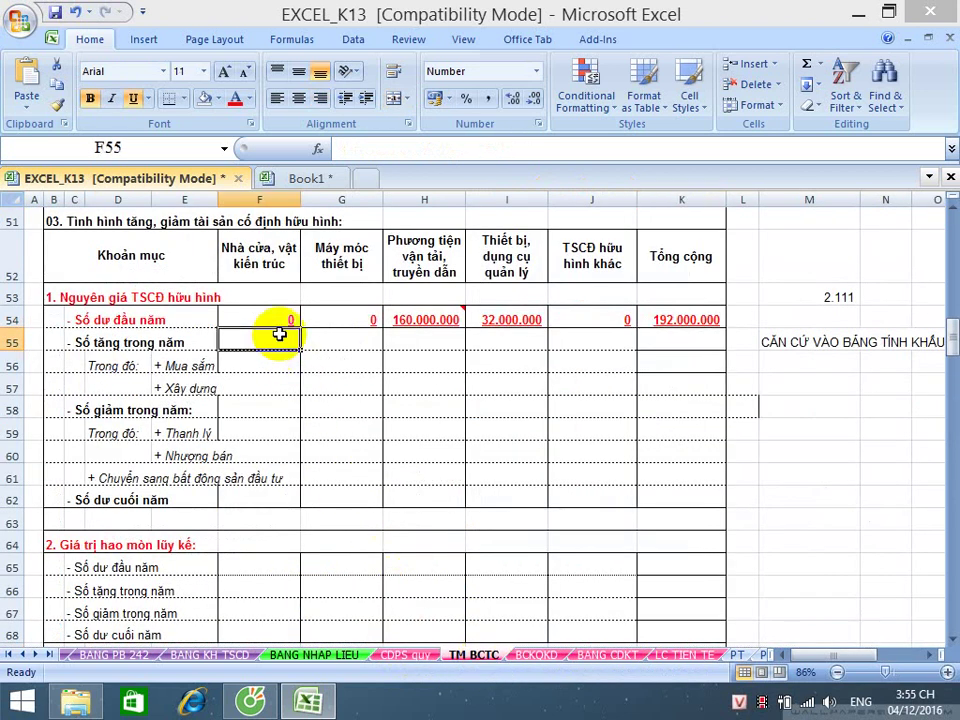
type("=")
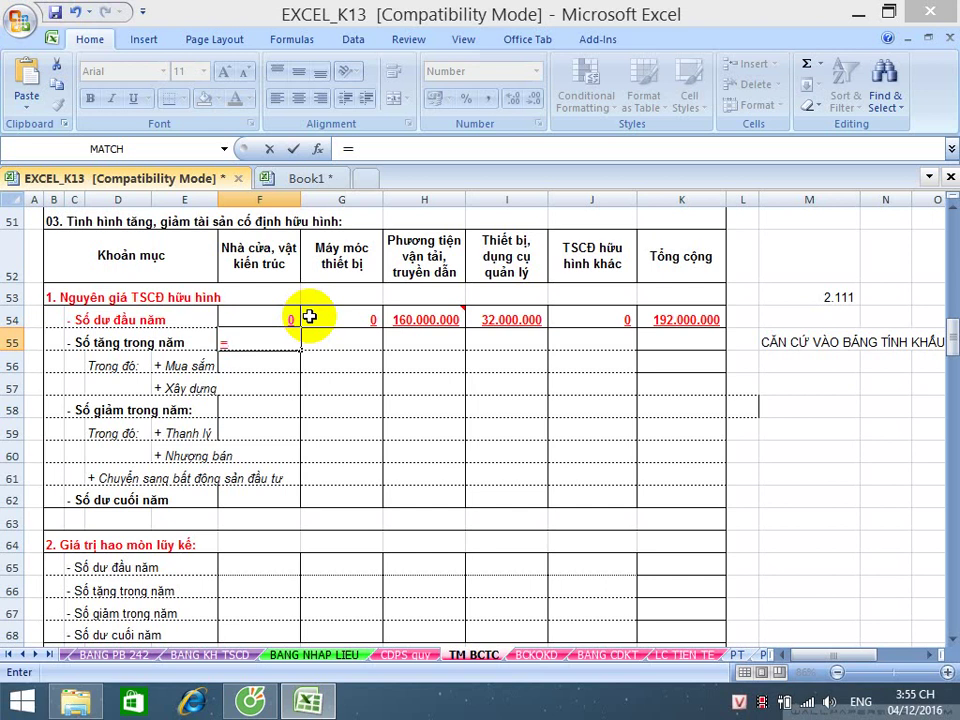
left_click(400, 655)
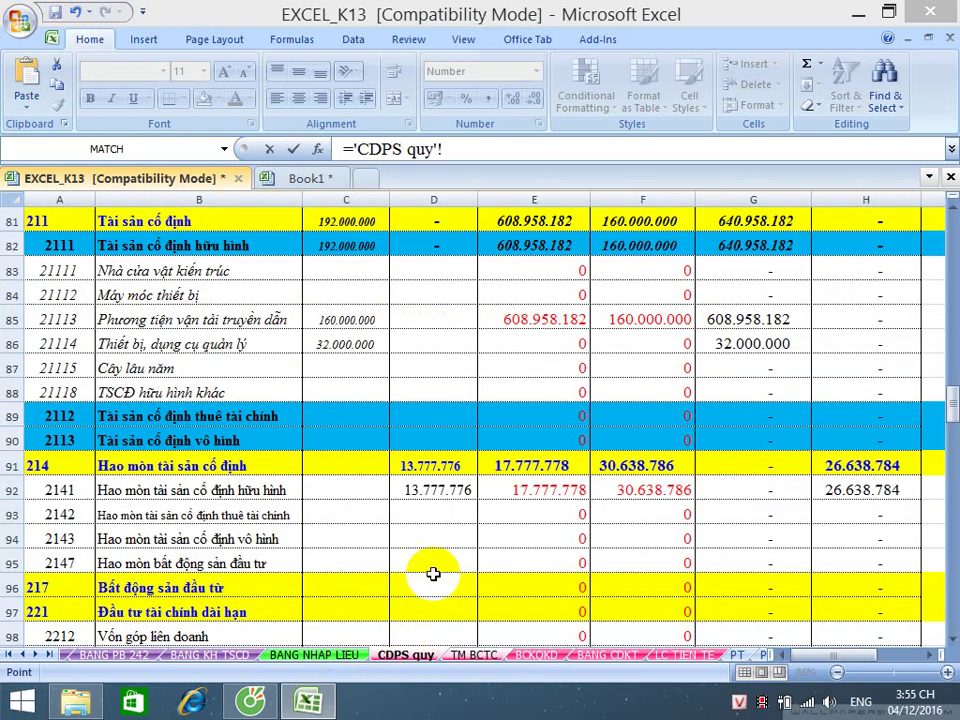
left_click(498, 266)
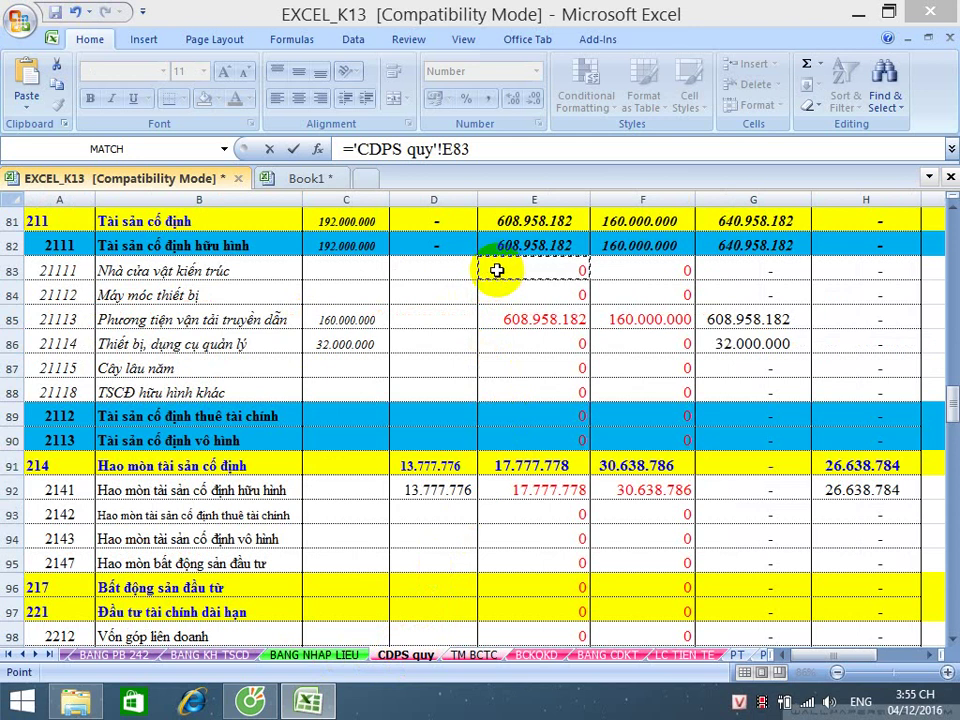
key("Return")
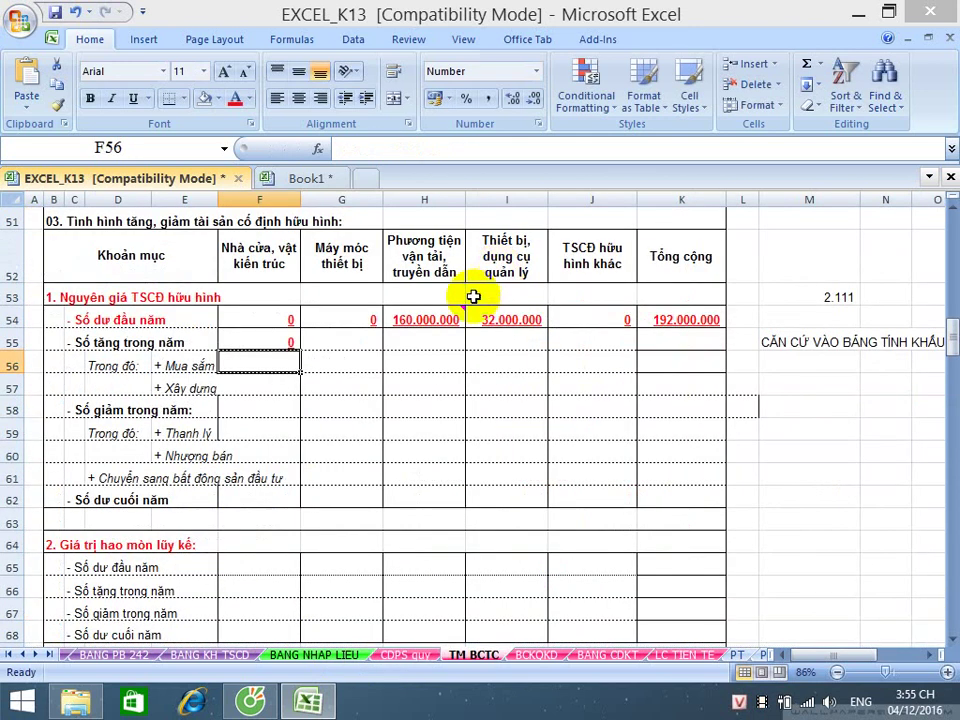
left_click(280, 339)
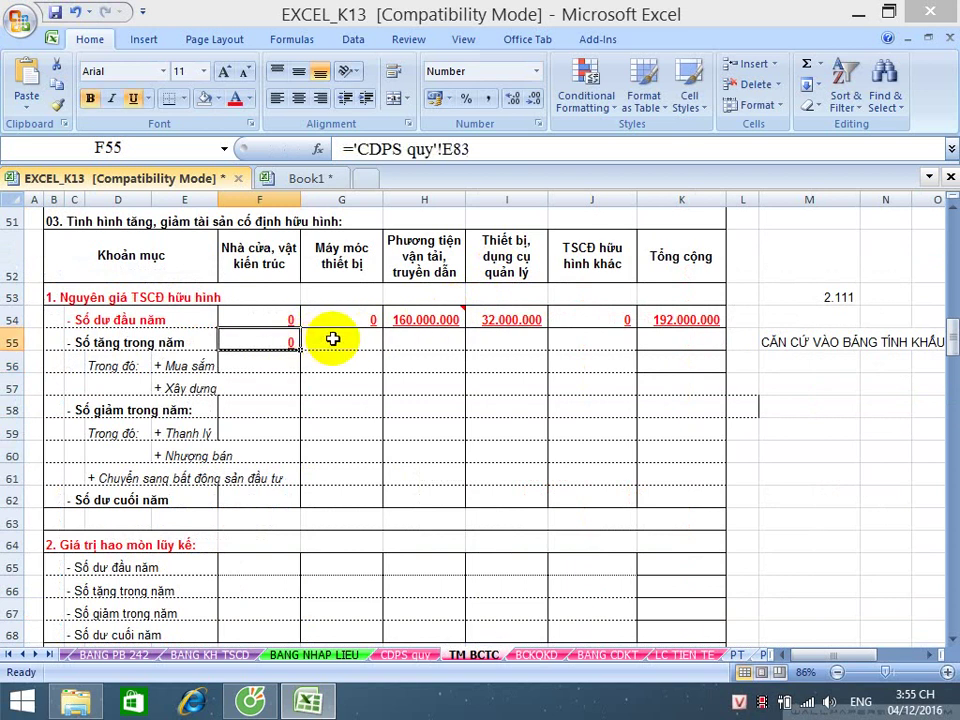
- Link the yearly increase of "Máy móc thiết bị" in G55 to E84 on the CDPS quy sheet
left_click(332, 339)
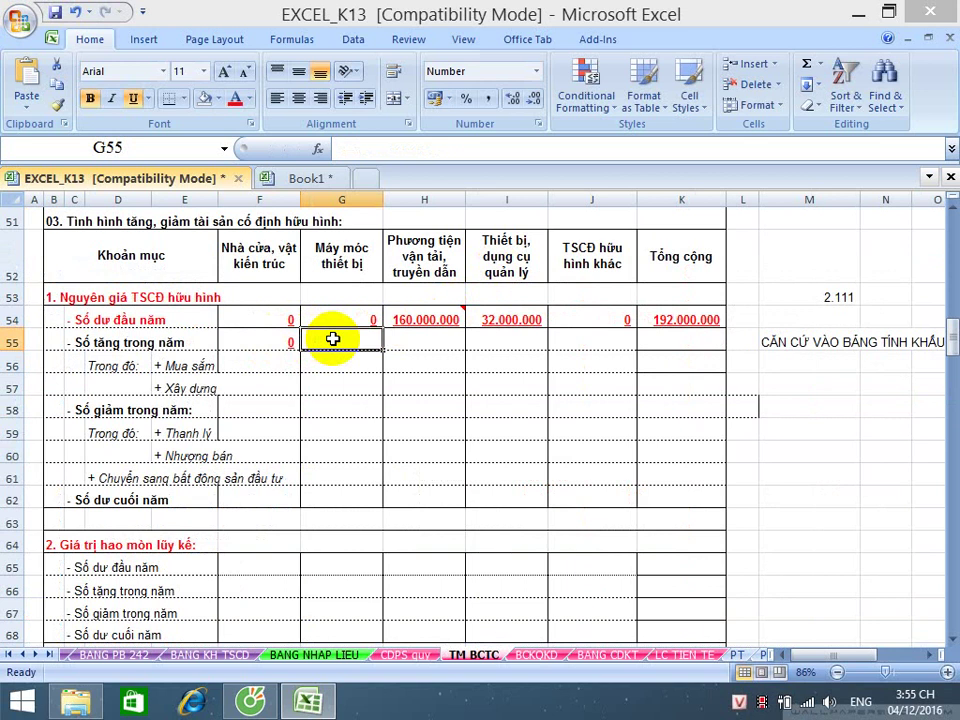
type("=")
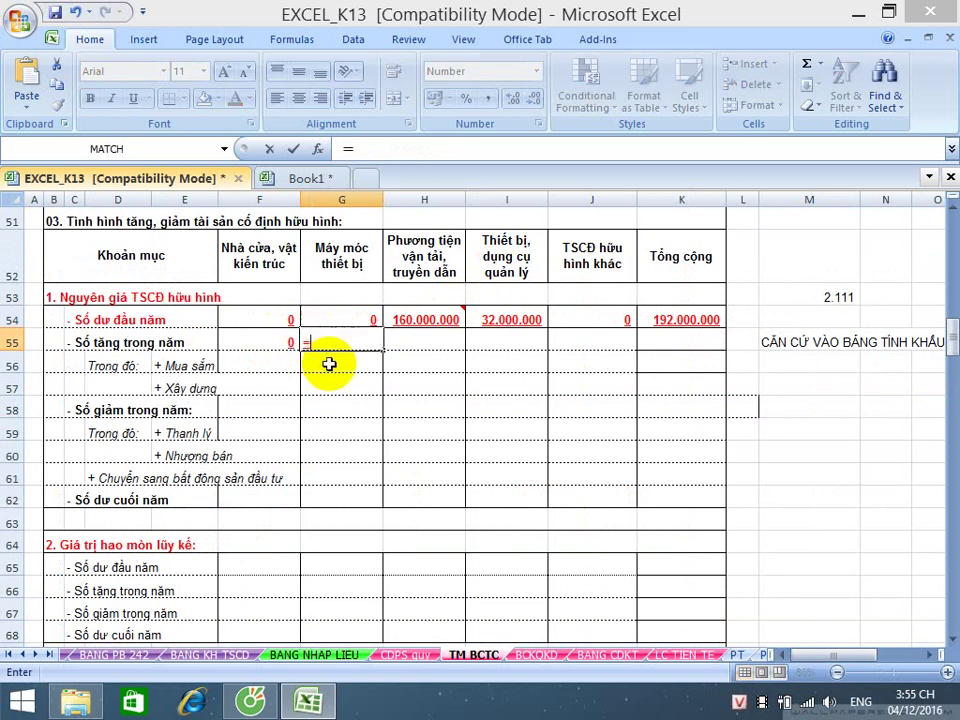
left_click(416, 656)
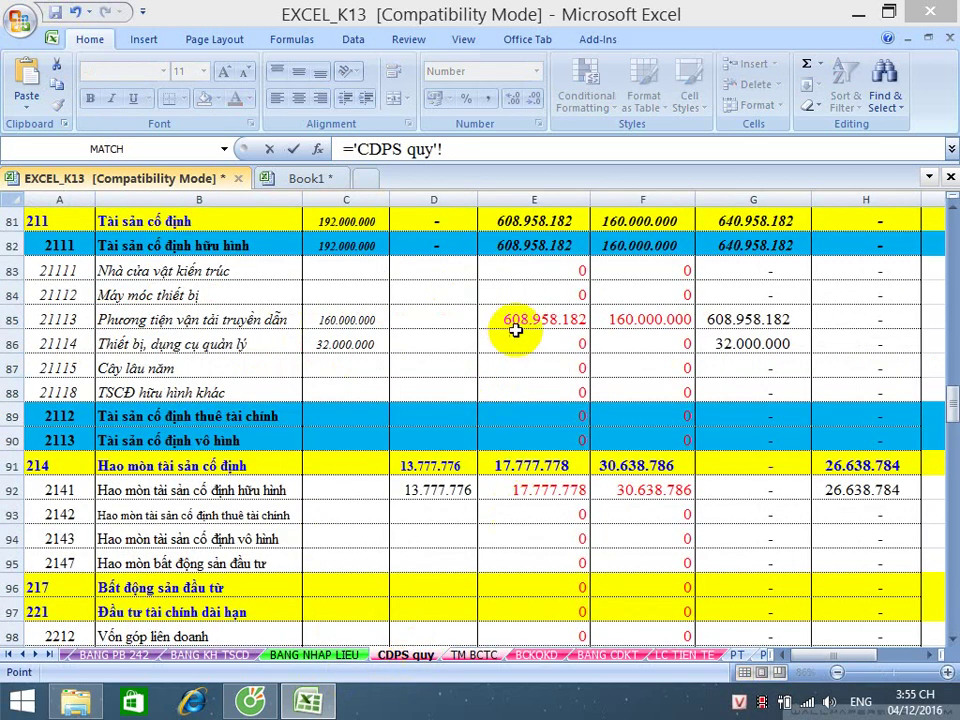
left_click(517, 296)
key("Return")
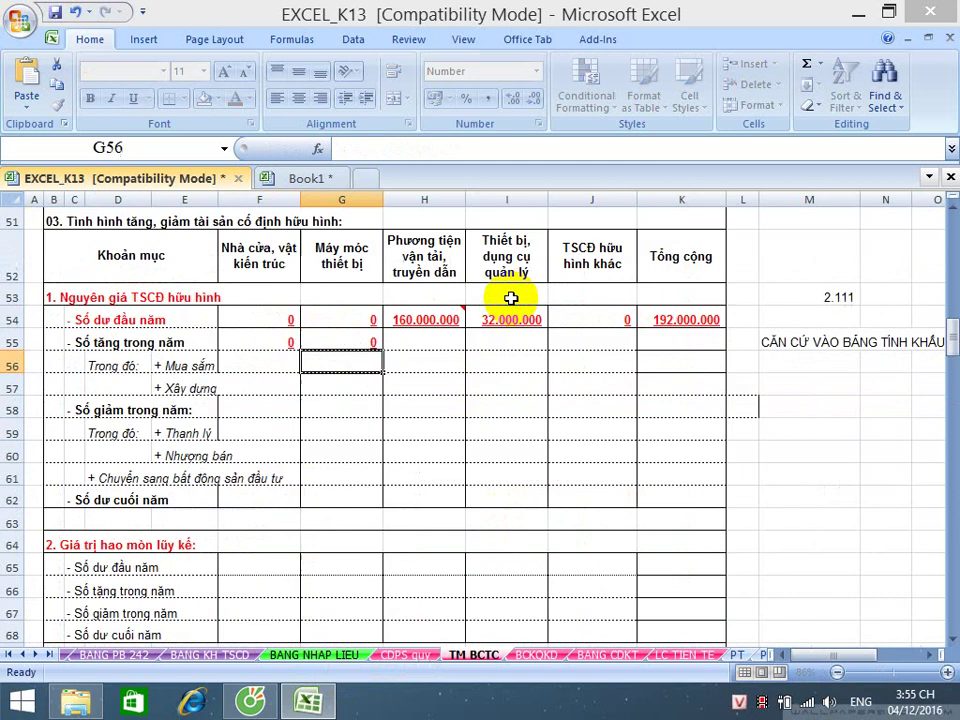
- Link the yearly increase of "Phương tiện vận tải, truyền dẫn" in H55 to E85 on the CDPS quy sheet
left_click(426, 346)
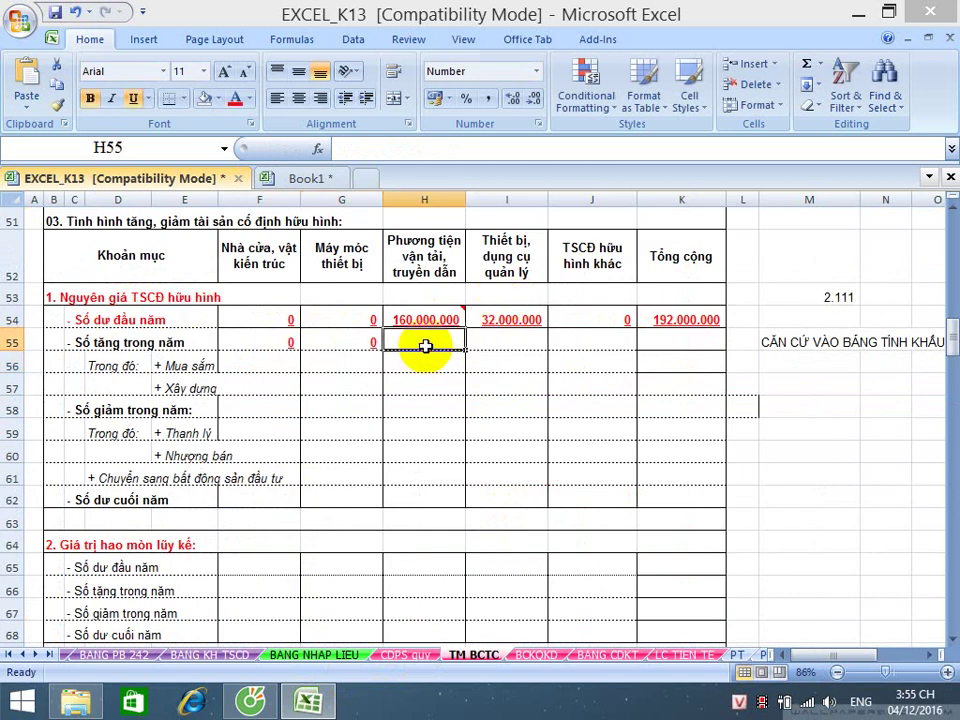
type("=")
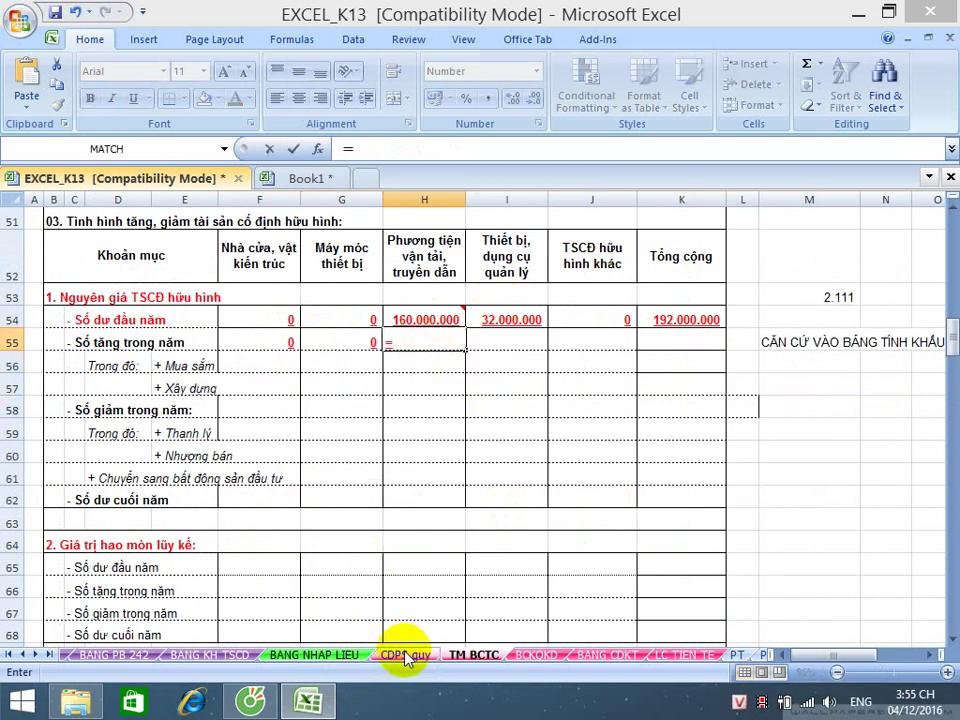
left_click(405, 656)
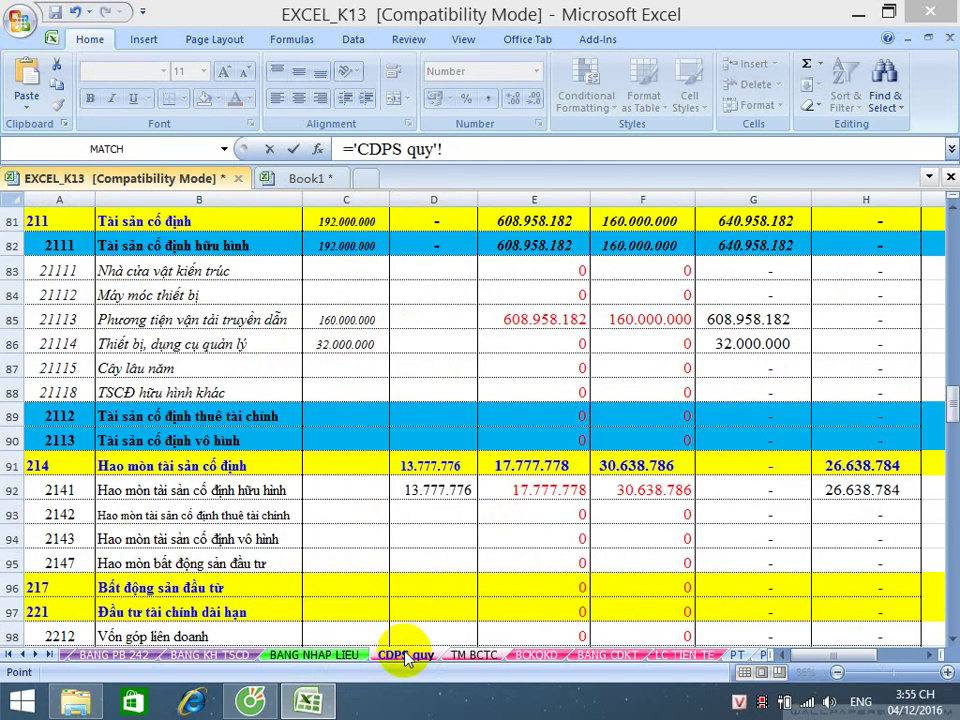
left_click(541, 316)
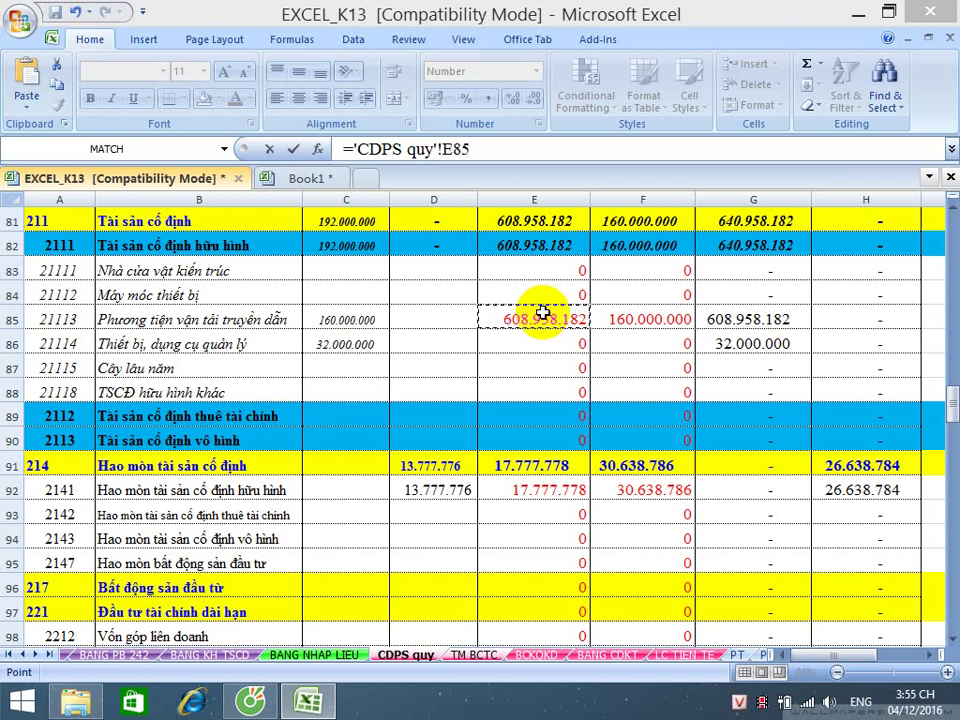
key("Return")
- Link the yearly increase of "Thiết bị, dụng cụ quản lý" in I55 to E86 on the CDPS quy sheet
left_click(527, 337)
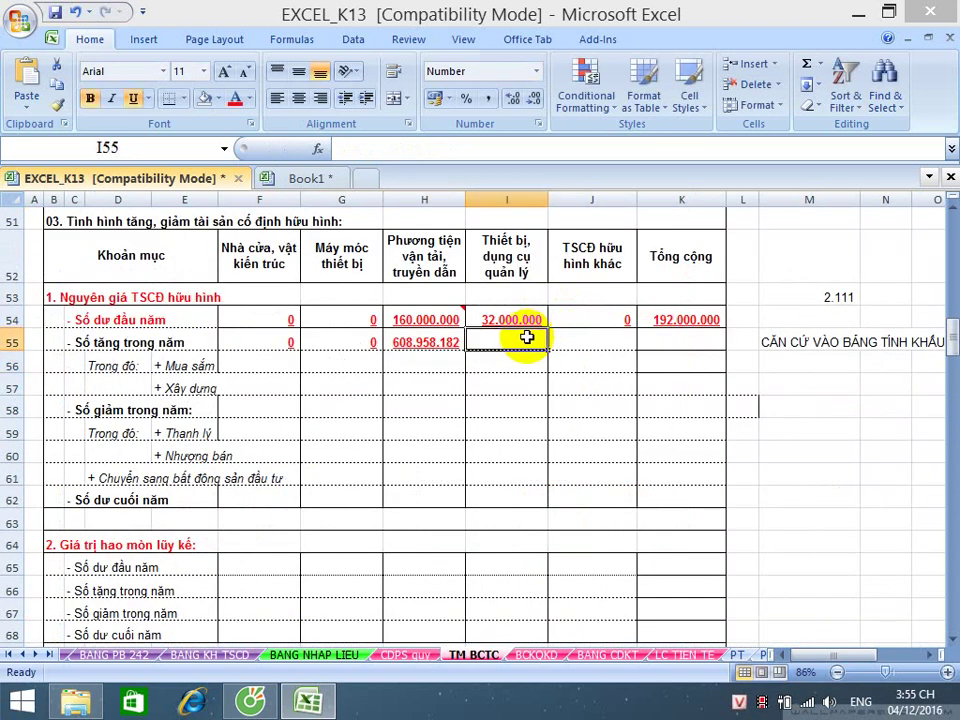
type("=")
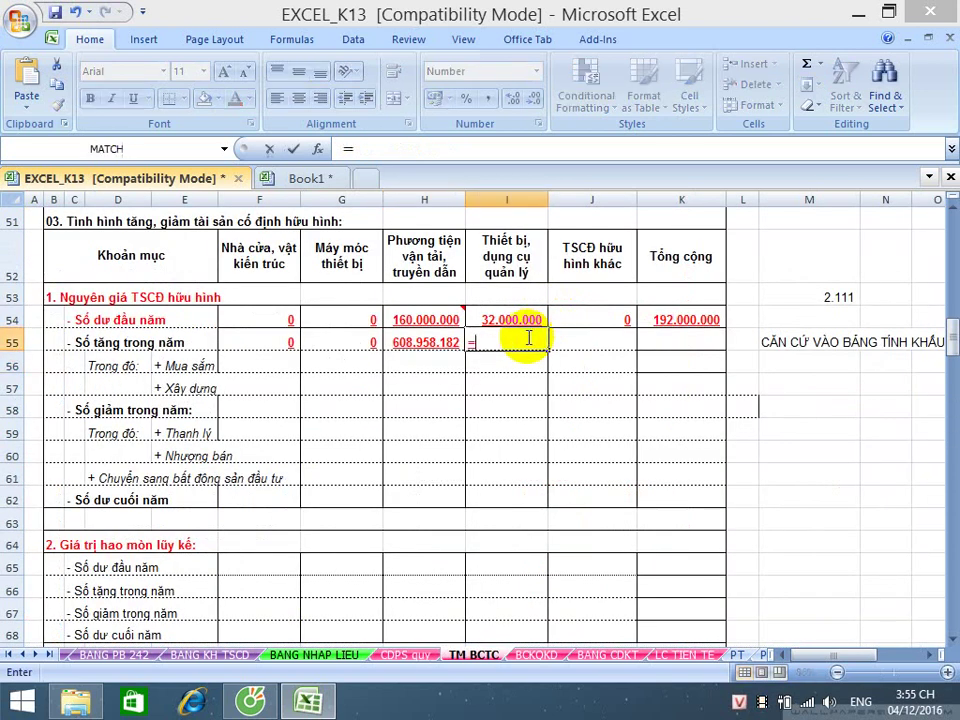
left_click(398, 656)
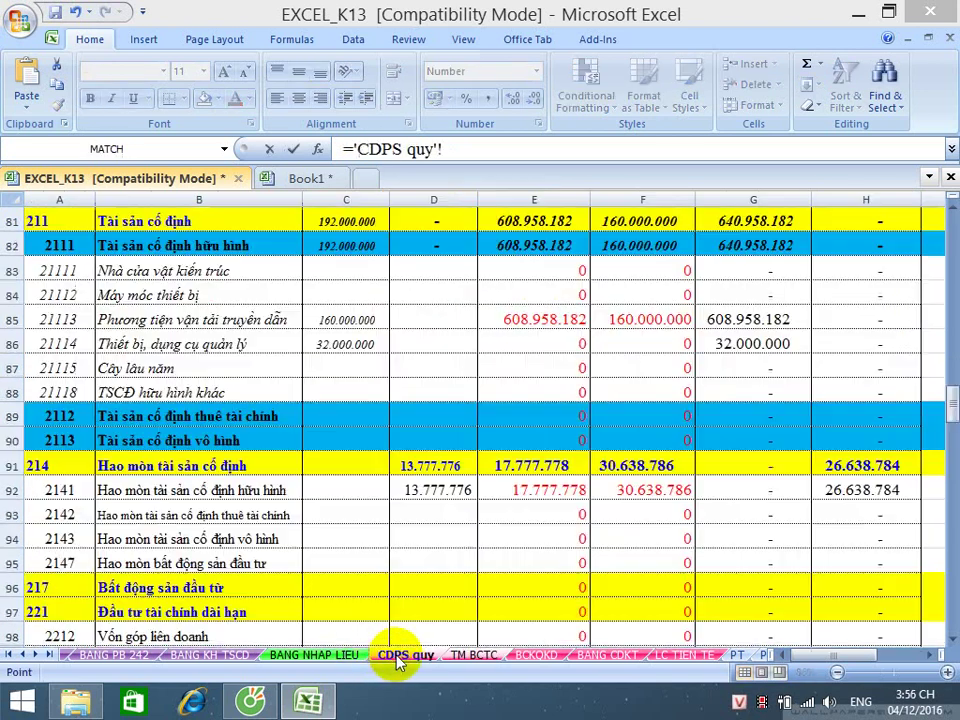
left_click(537, 343)
key("Return")
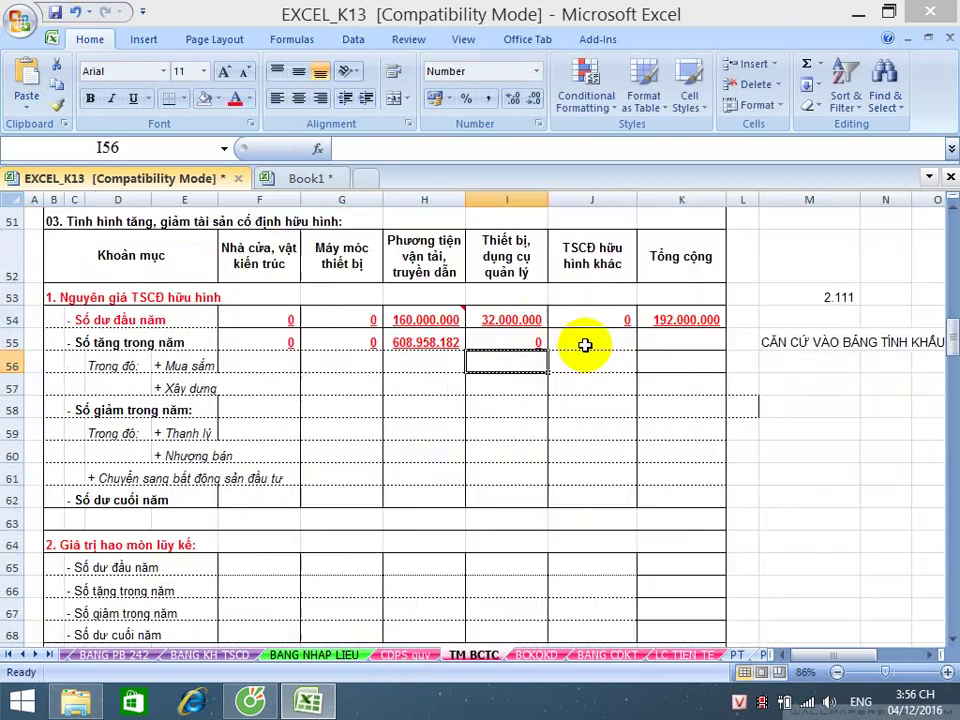
- Set the yearly increase of "TSCĐ hữu hình khác" in J55 to E87 plus E88 from the CDPS quy sheet
left_click(588, 342)
type("=")
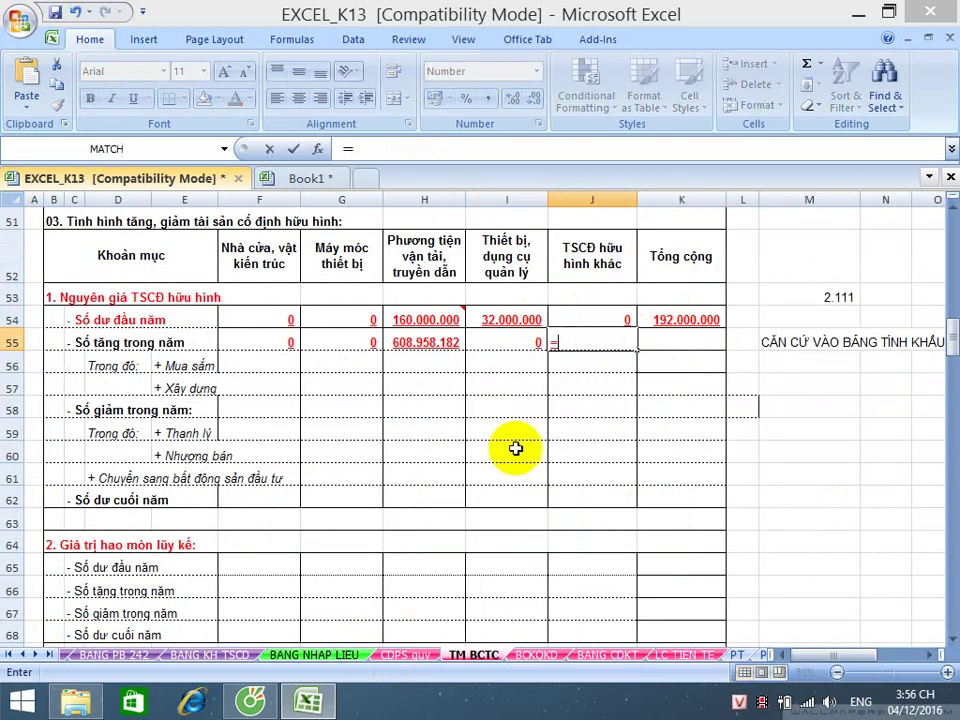
left_click(400, 655)
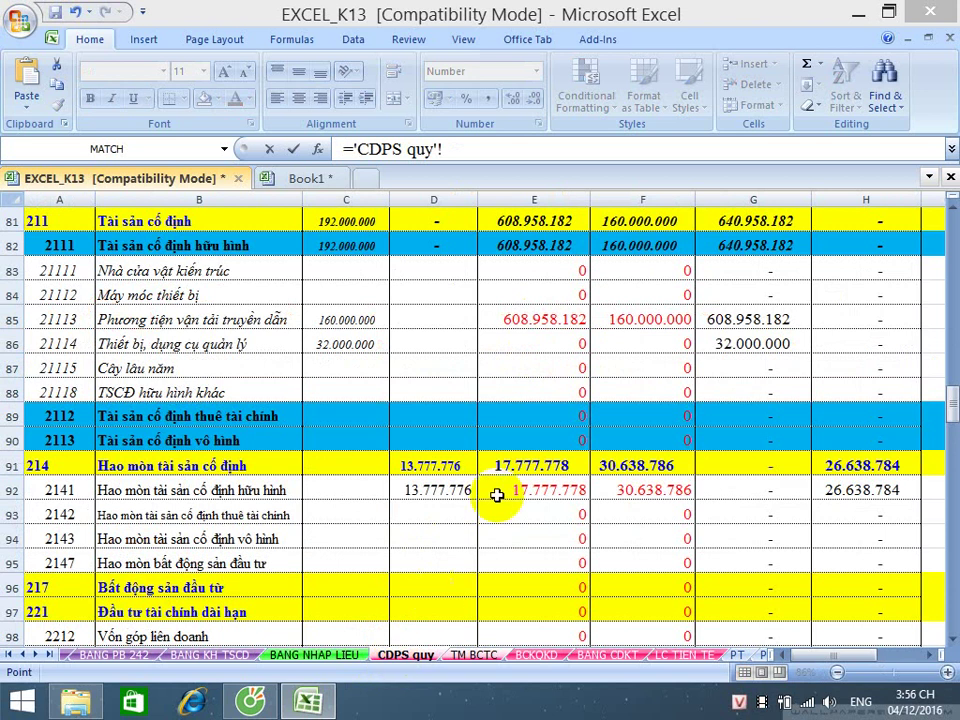
left_click(548, 364)
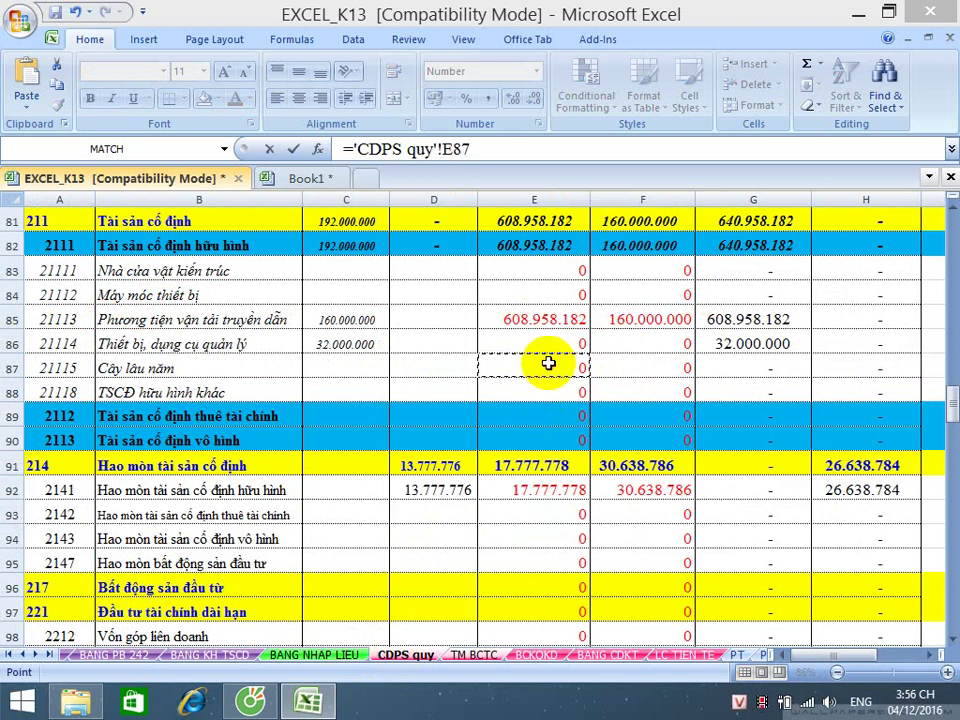
type("+")
left_click(543, 390)
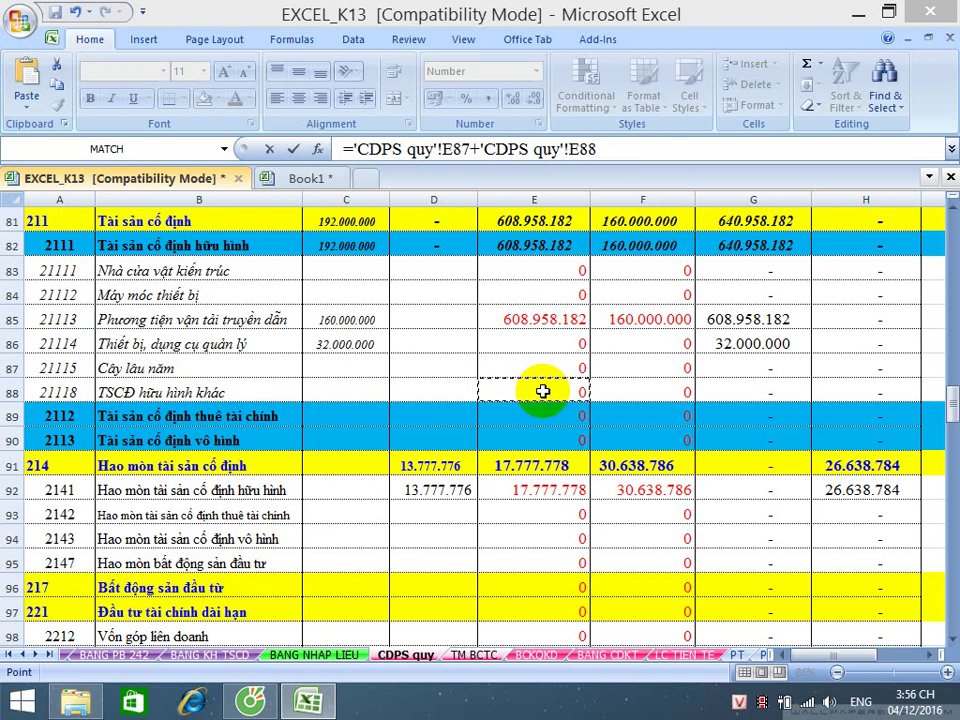
key("Return")
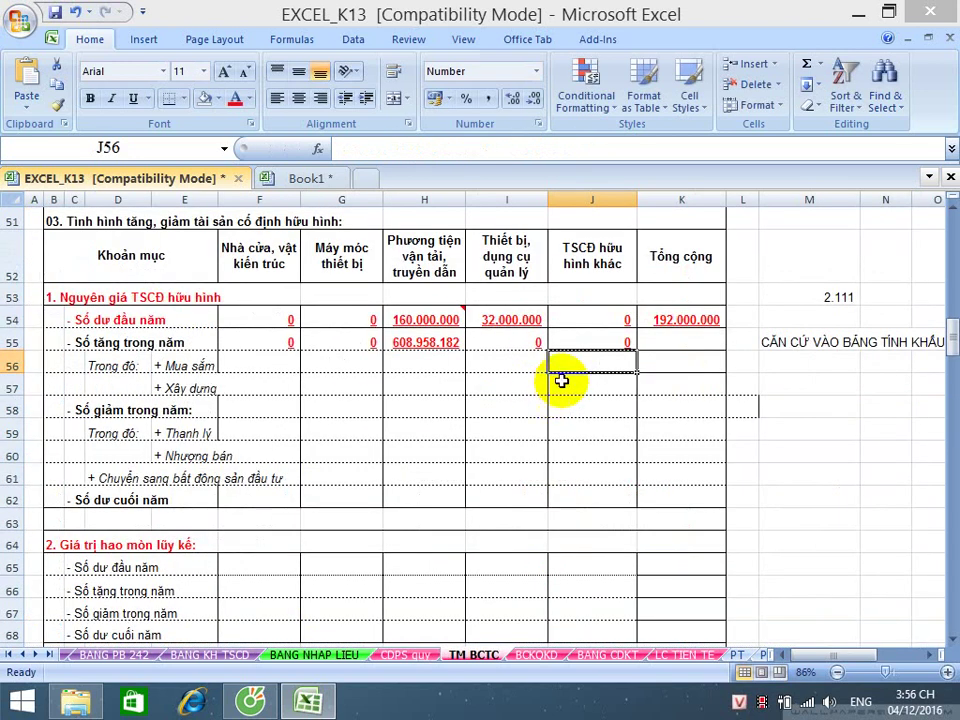
- Fill the "Tổng cộng" formula from K54 down into K55 and save the workbook
left_click(666, 343)
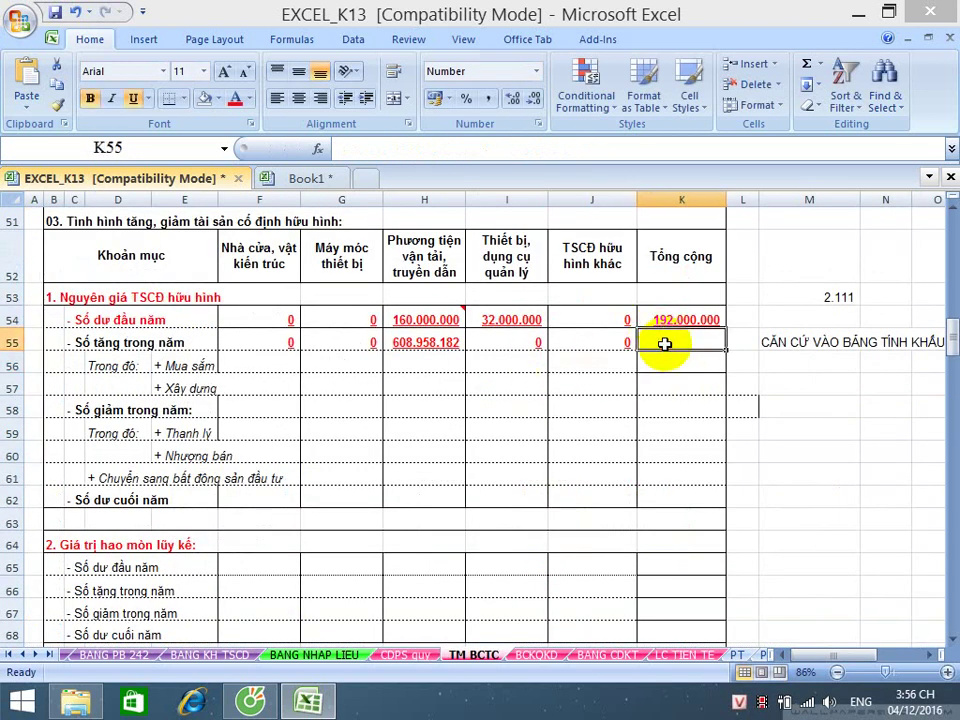
key("ctrl+d")
left_click(540, 407)
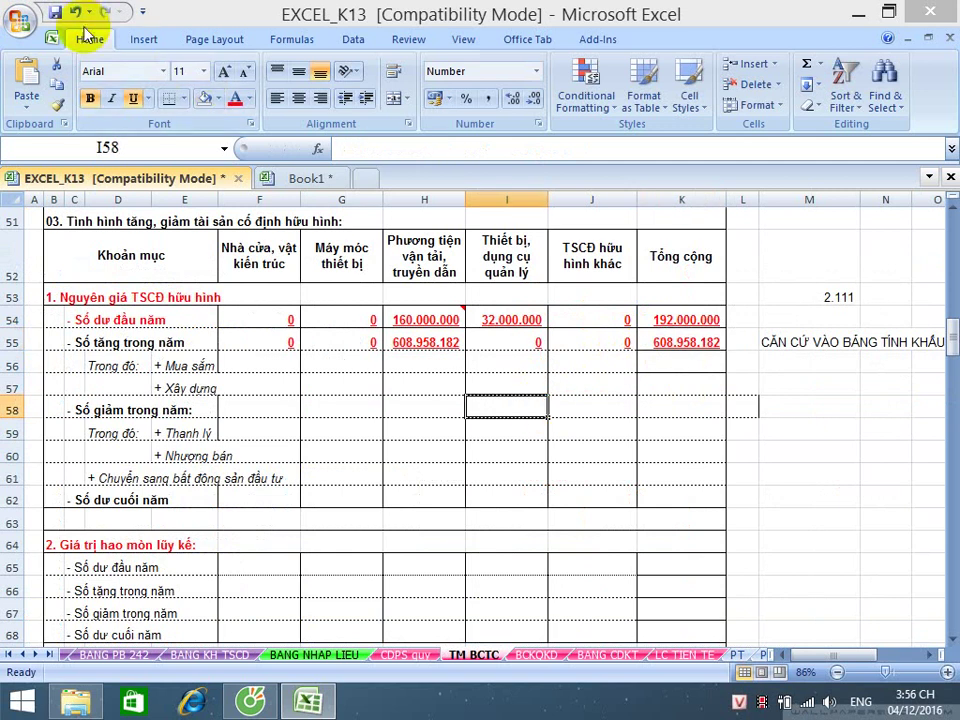
left_click(55, 12)
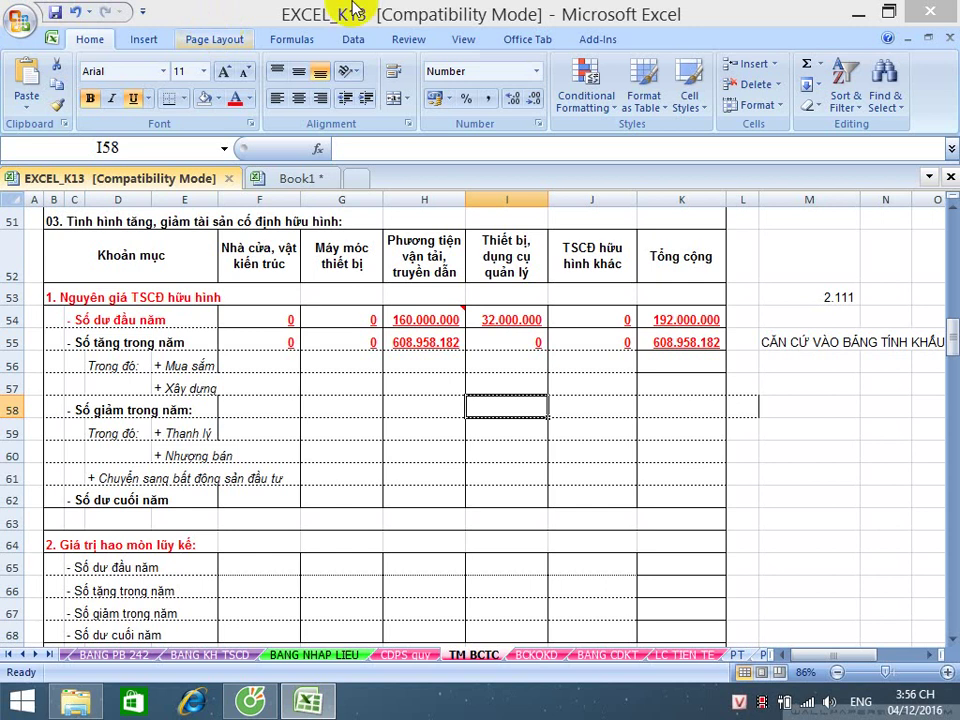
- Edit the note in M55 to read "CĂN CỨ VÀO BẢNG CĐPS VÀ BẢNG TÍNH KHẤU HAO TSCĐ"
left_click(759, 339)
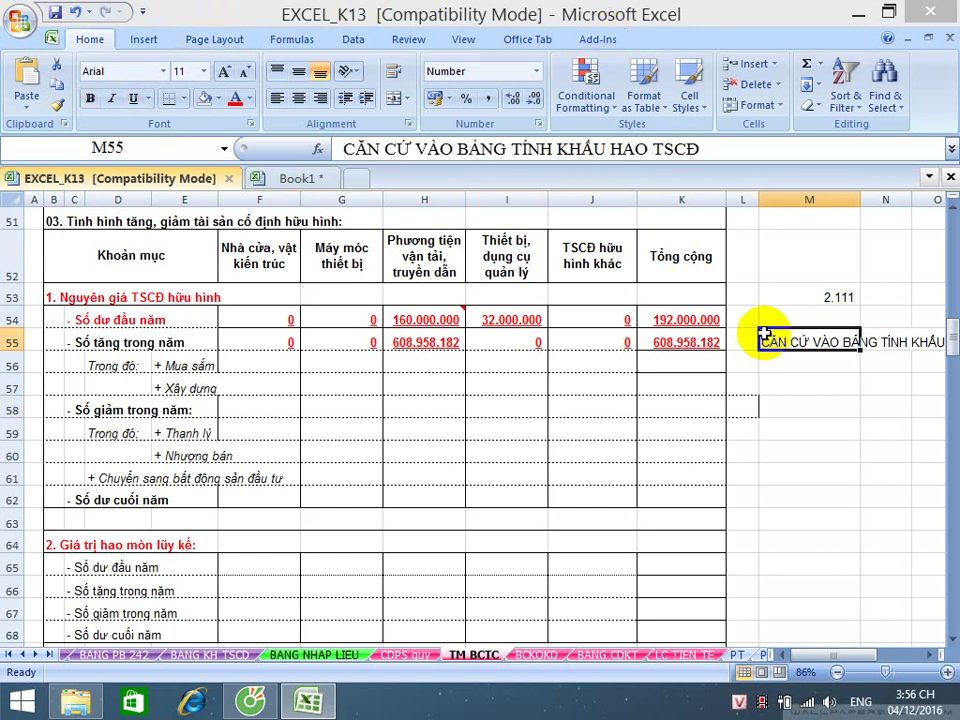
left_click(450, 147)
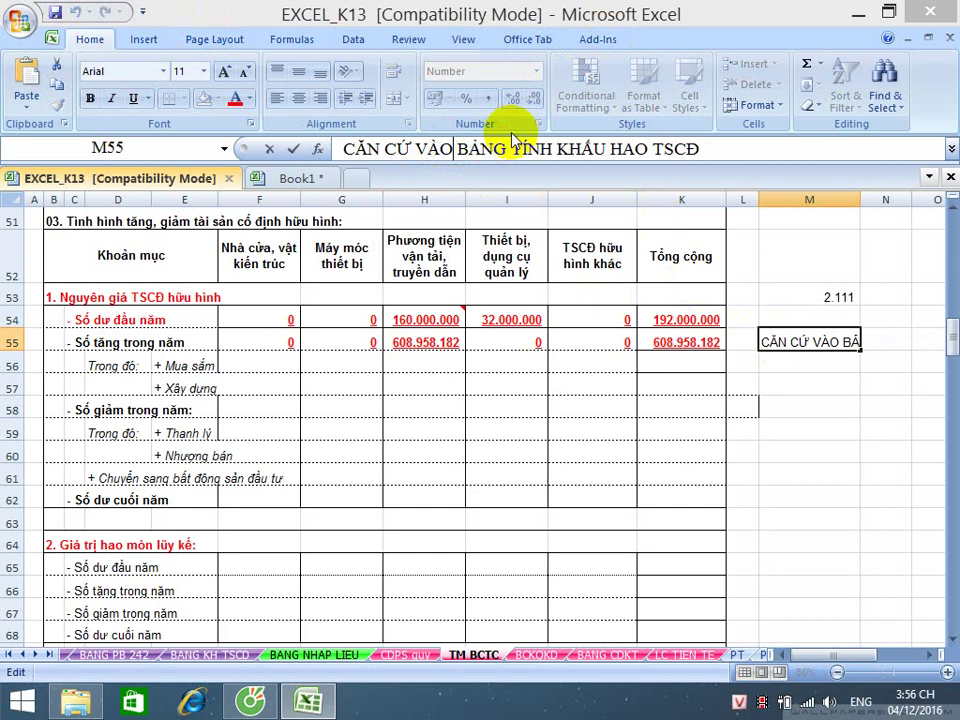
type("BẢNG CĐPS V")
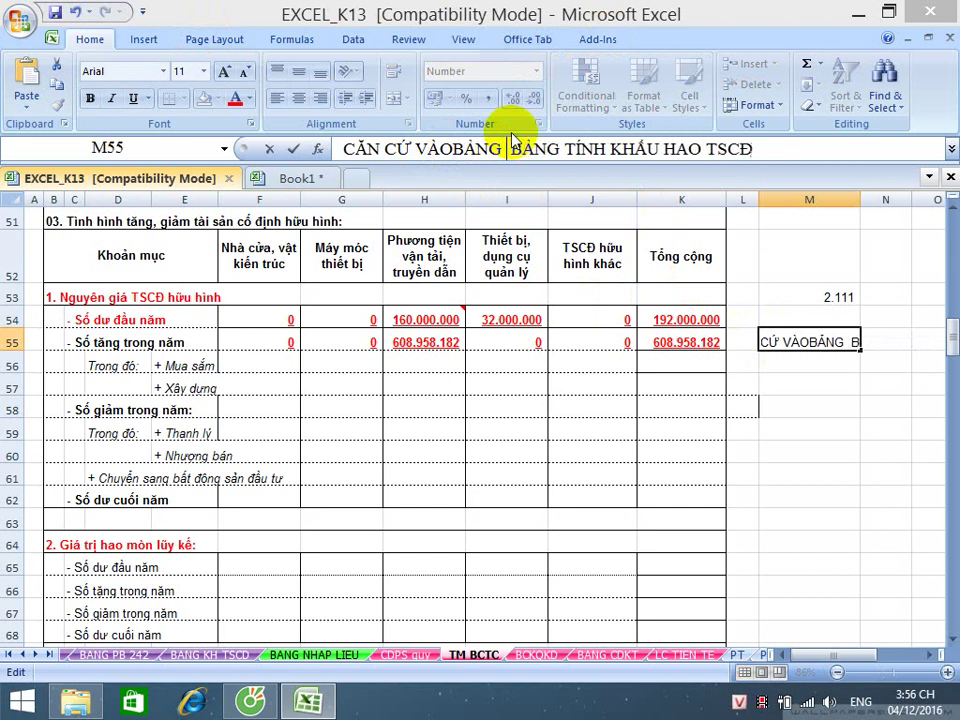
type("À")
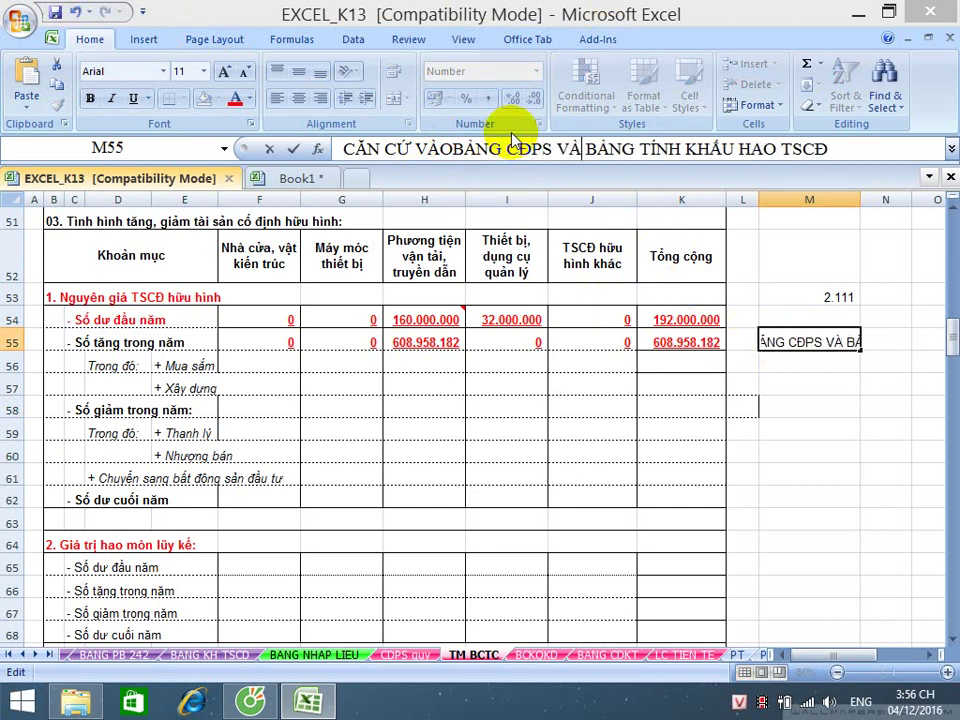
left_click(457, 148)
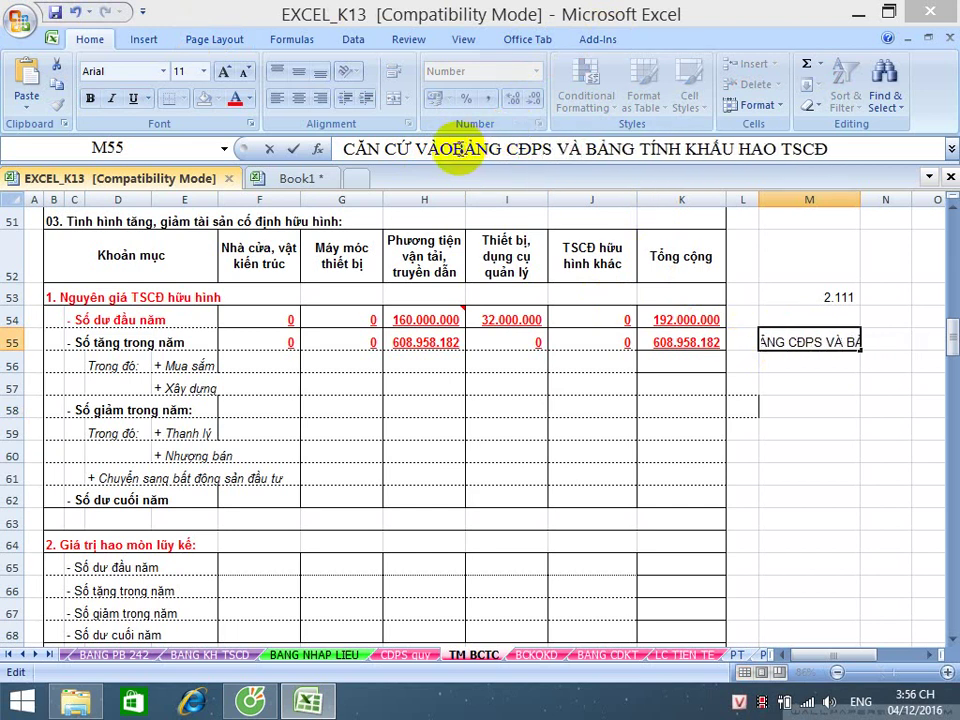
key("Return")
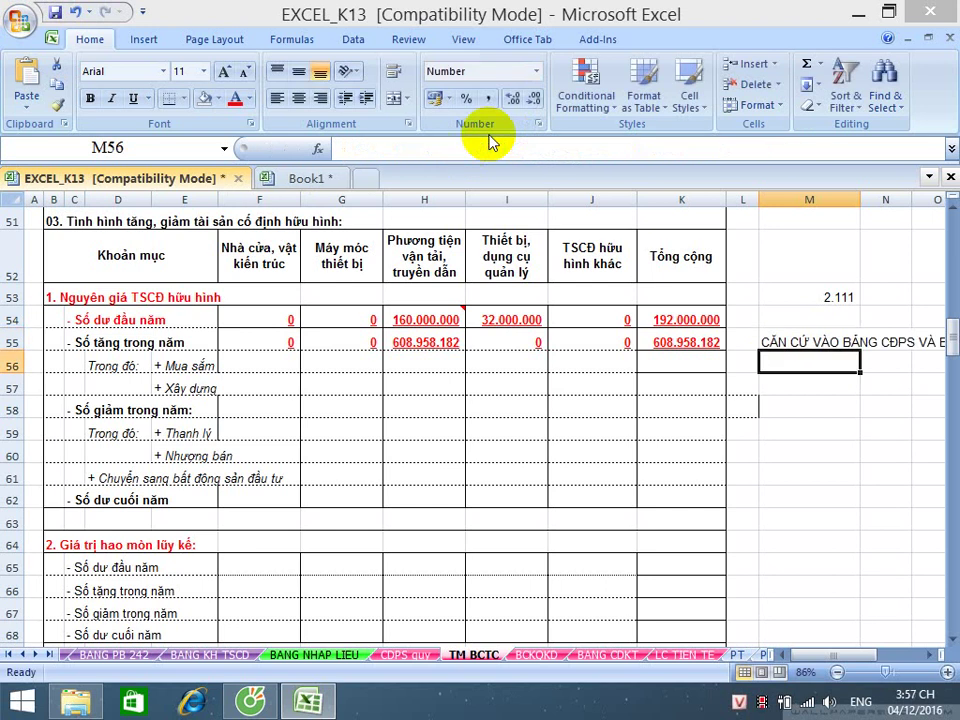
- Move the source note from M55 to L55 beside the "Số tăng trong năm" row and save the workbook
left_click(781, 334)
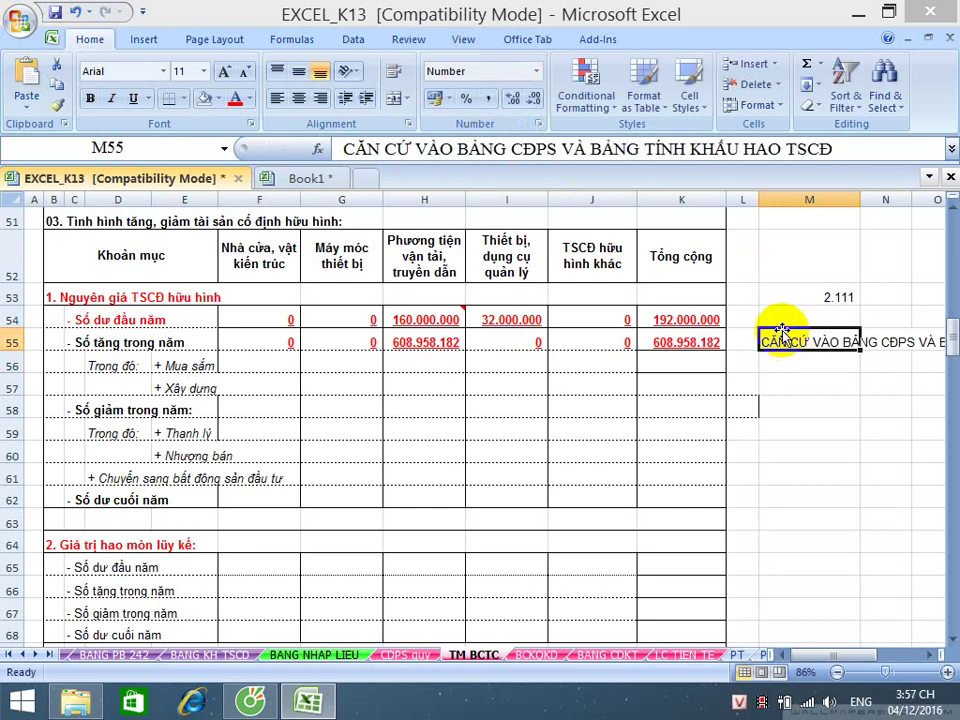
key("ctrl+c")
left_click(735, 341)
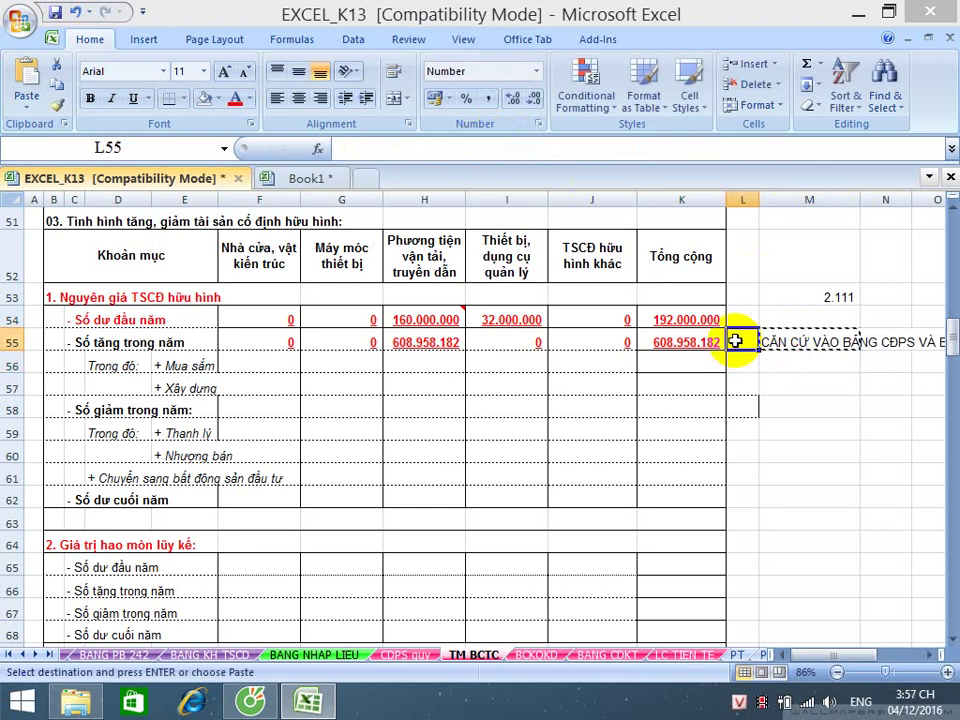
key("Return")
left_click(803, 397)
key("ctrl+s")
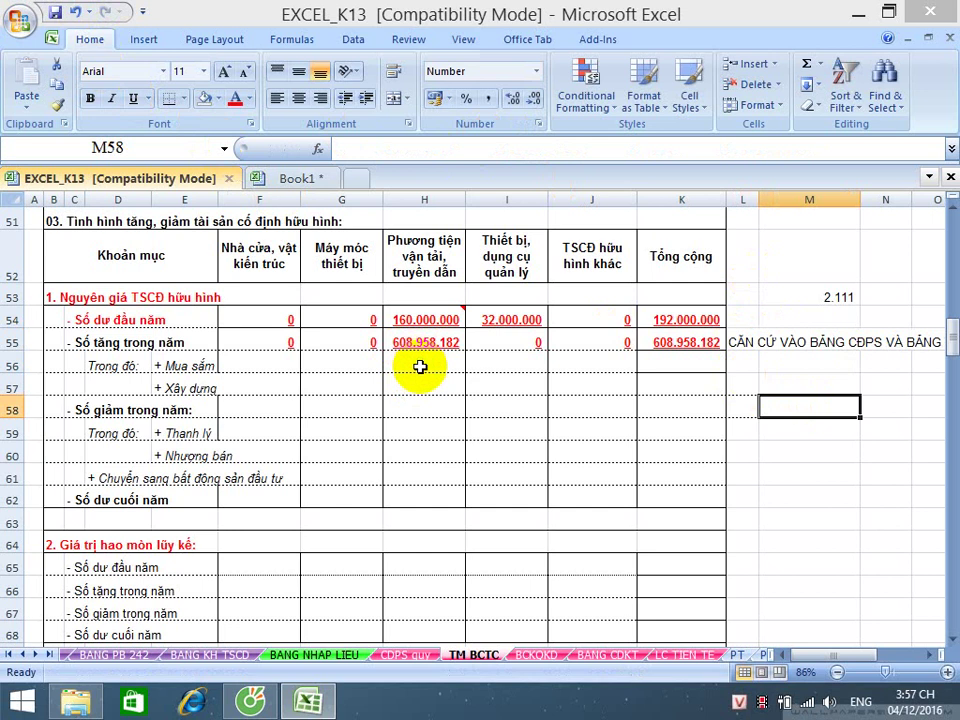
- Set the "Mua sắm" amount for "Phương tiện vận tải, truyền dẫn" in H56 equal to H55
left_click(420, 367)
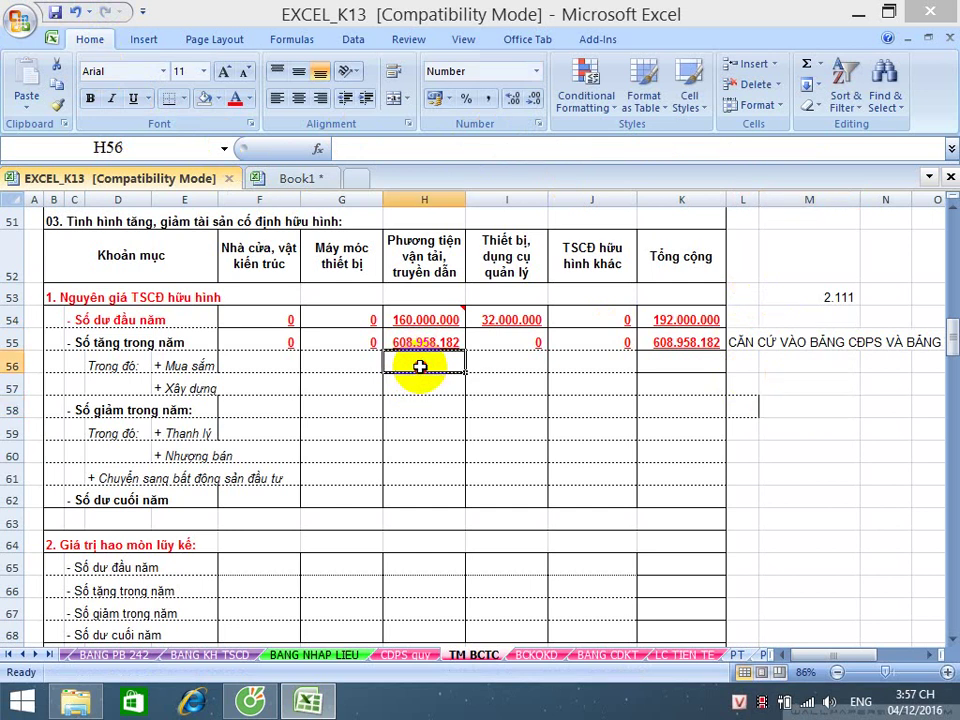
type("=")
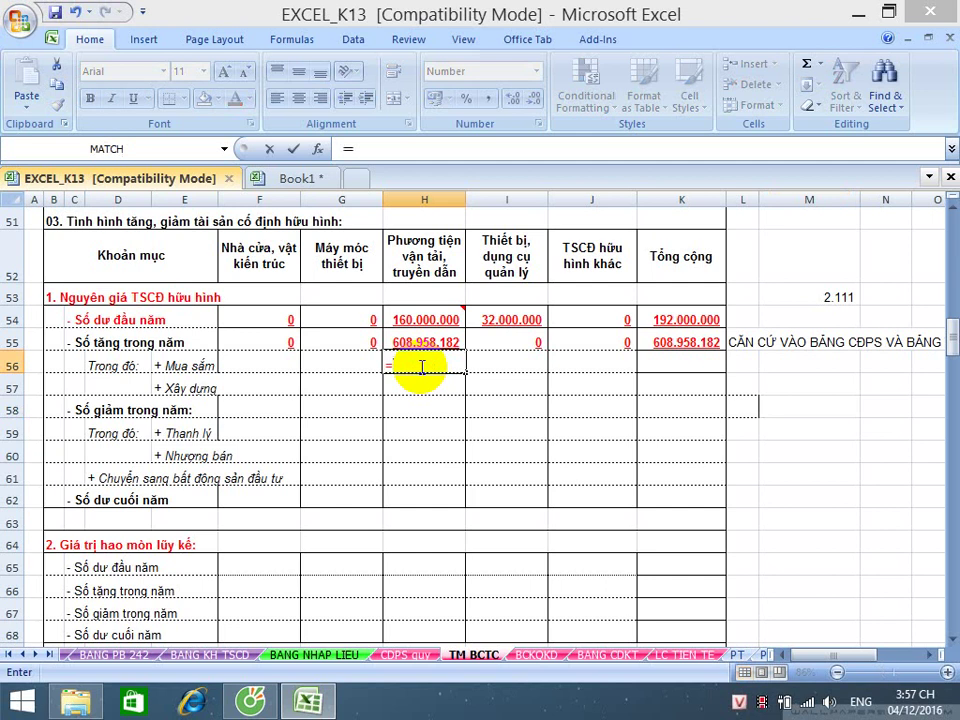
key("Up")
key("Return")
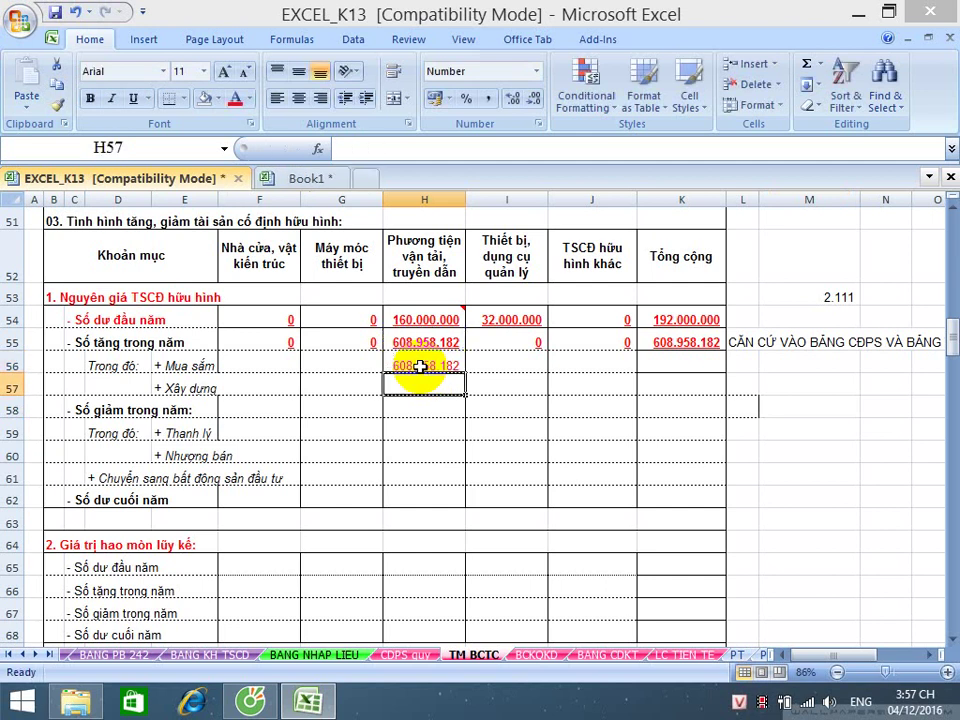
- Fill the "Tổng cộng" formula from K55 down into K56 and make that total italic without underline
left_click(690, 365)
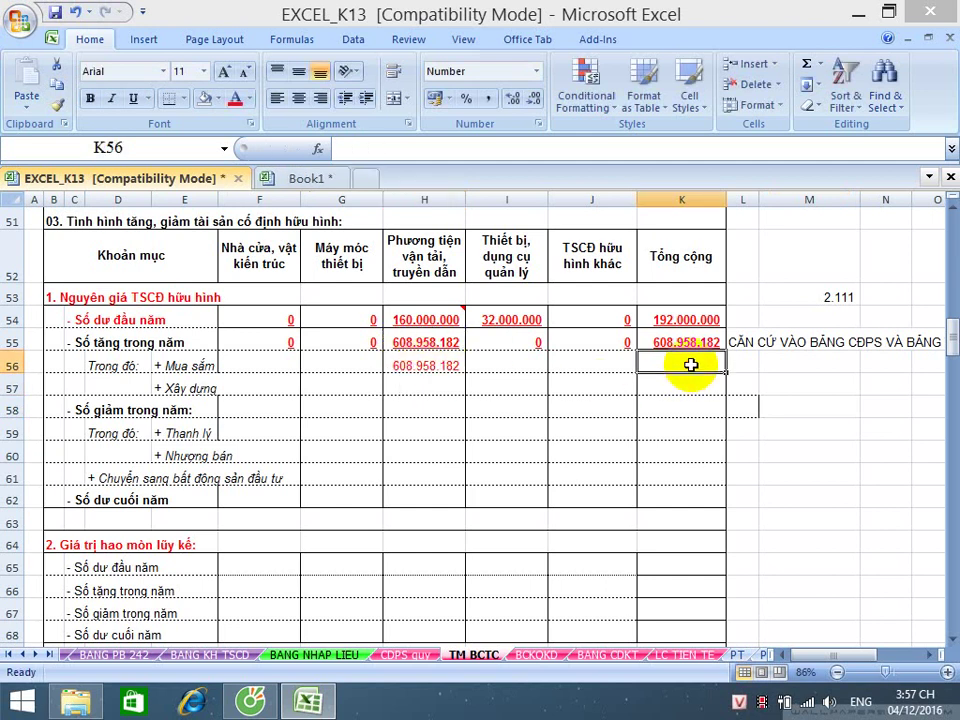
key("ctrl+d")
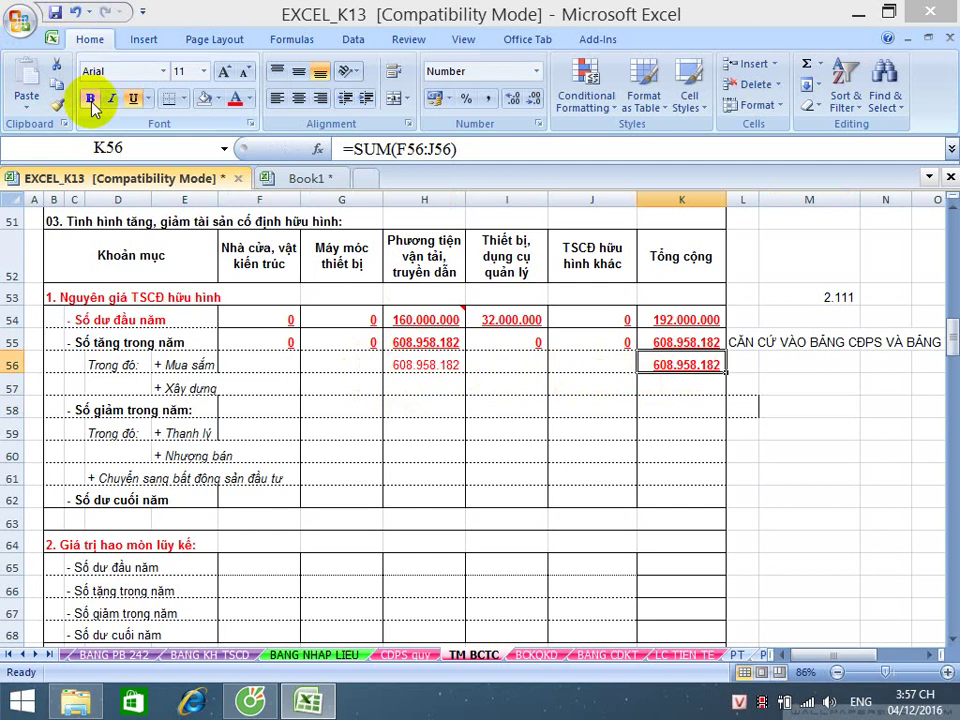
left_click(111, 98)
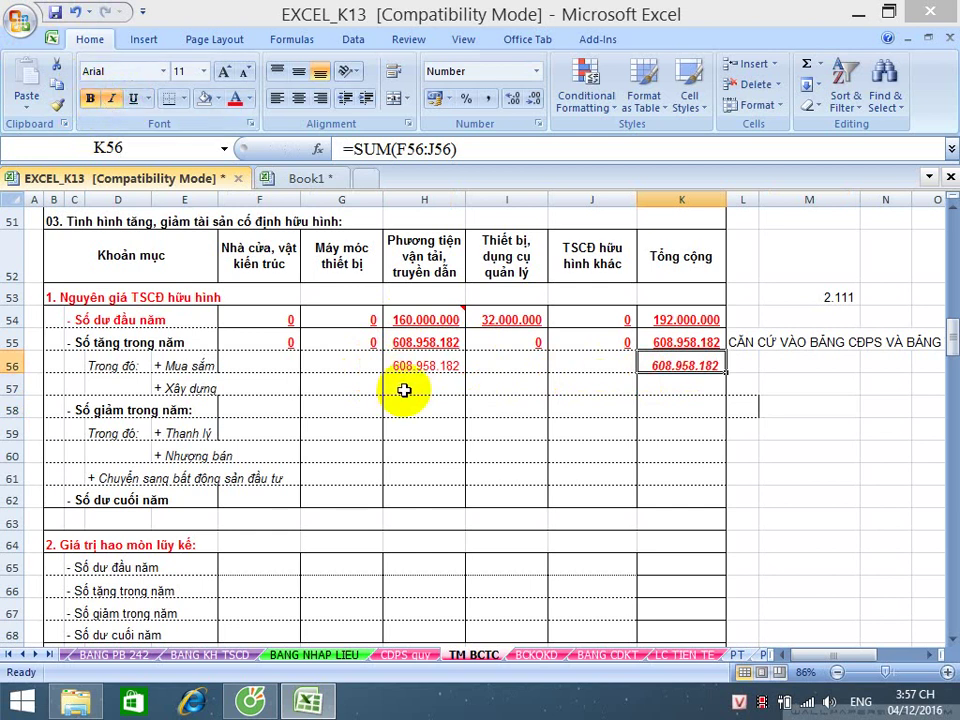
- Change the font color of the "Mua sắm" cells H56:K56 to black and save the workbook
left_click_drag(411, 368, 655, 368)
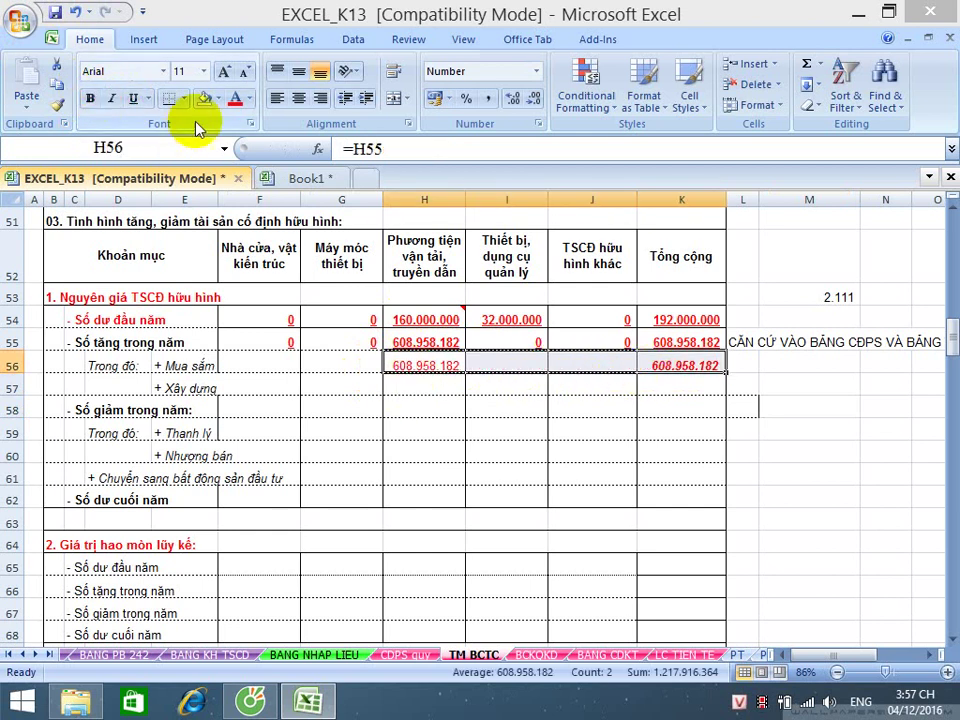
left_click(248, 98)
left_click(254, 122)
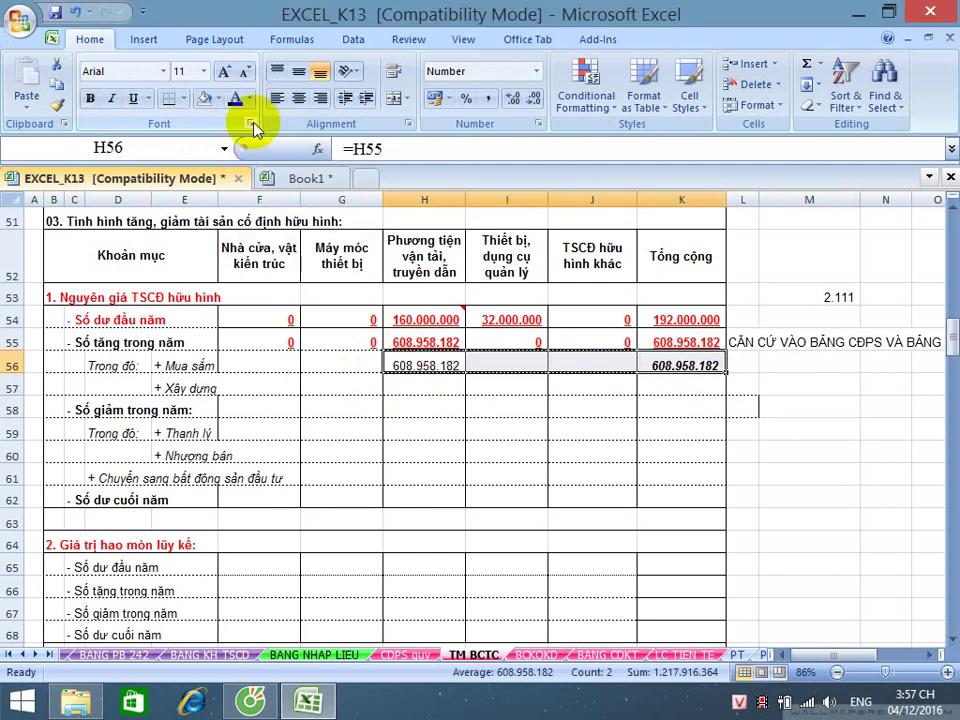
left_click(455, 428)
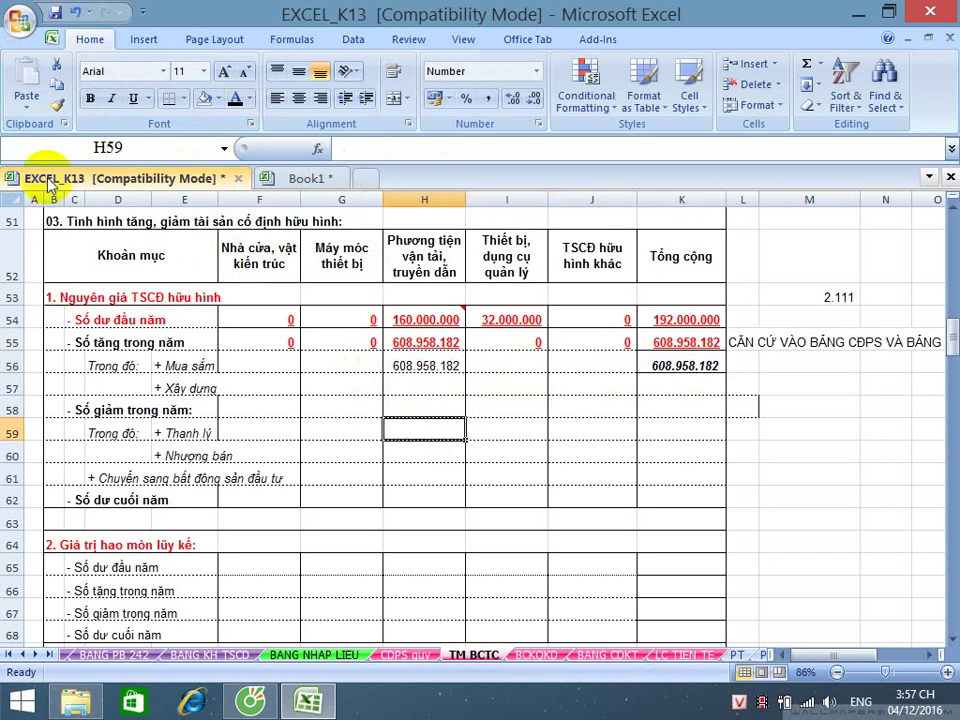
left_click(55, 12)
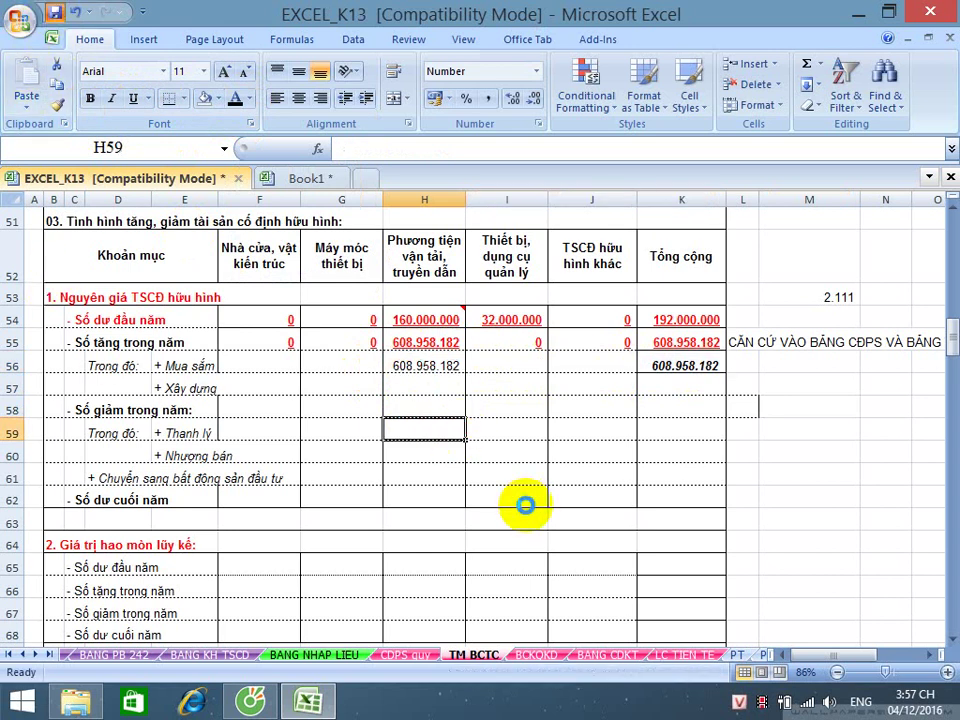
- Link the yearly decrease of "Nhà cửa, vật kiến trúc" in F58 to F83 on the CDPS quy sheet
left_click(259, 409)
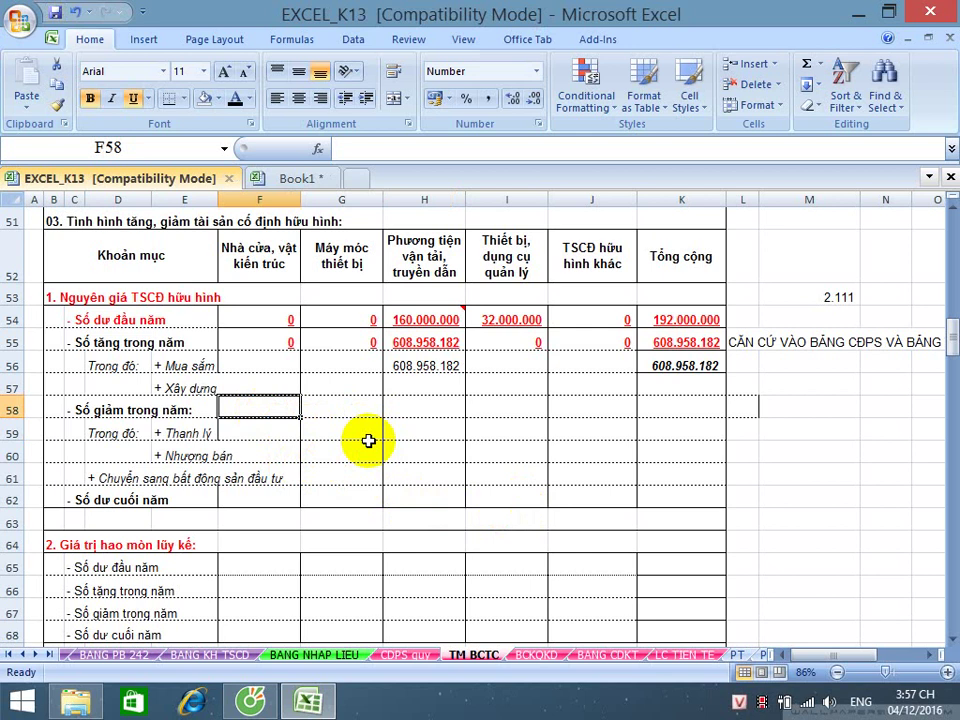
type("=")
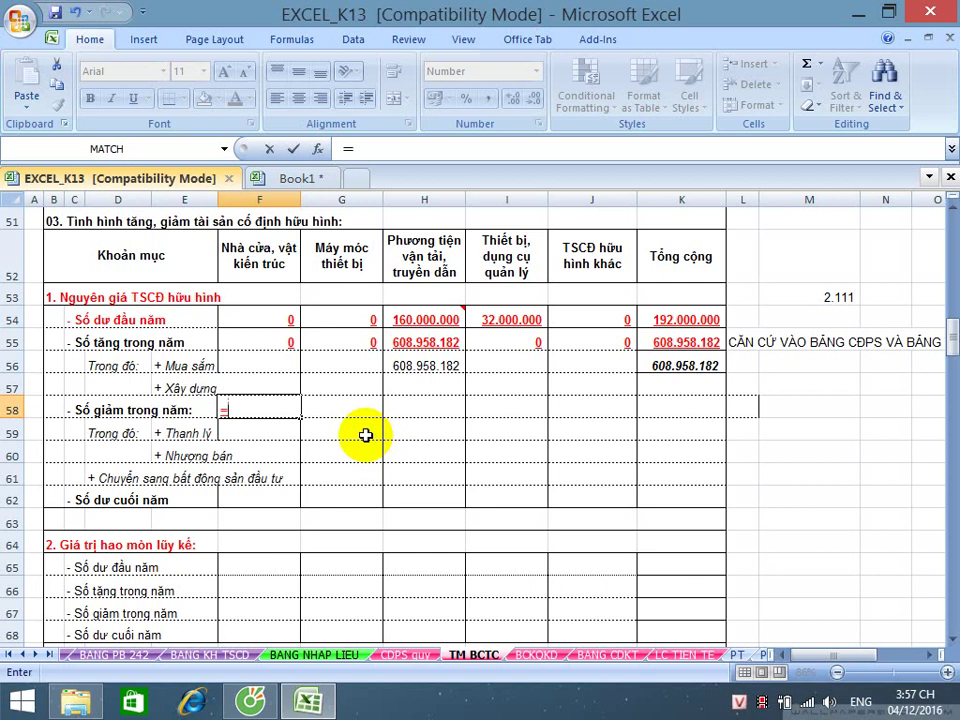
left_click(396, 656)
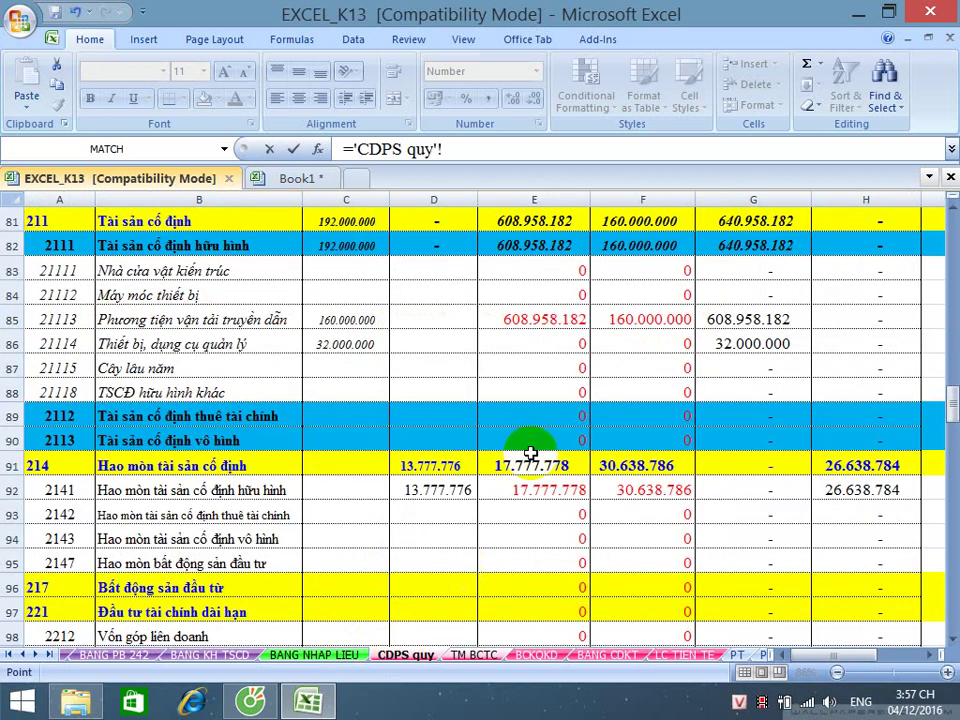
left_click(642, 273)
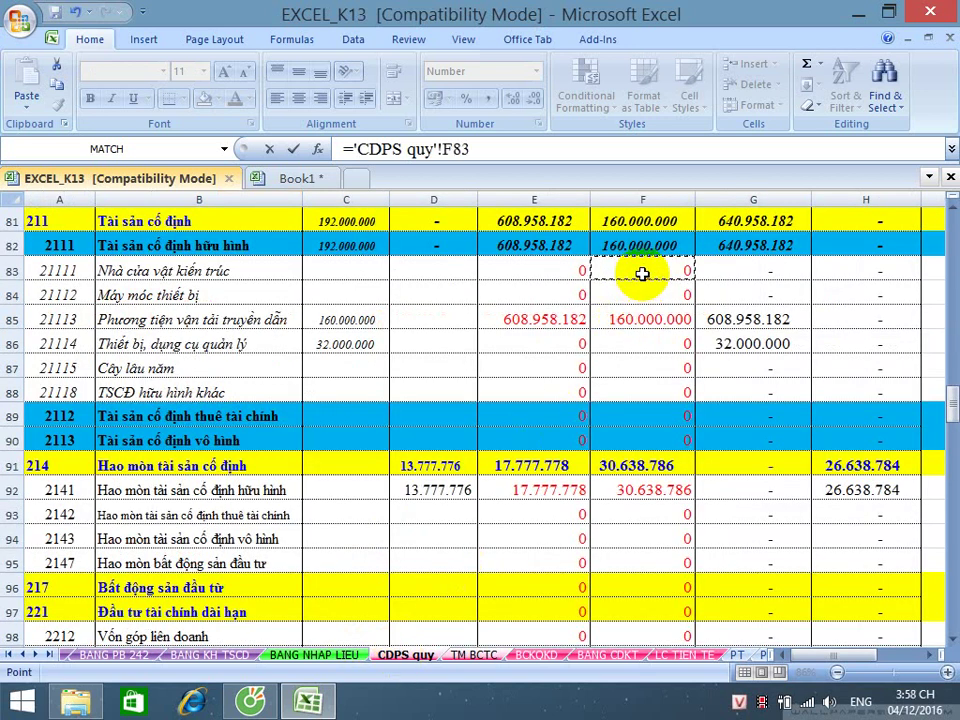
key("Return")
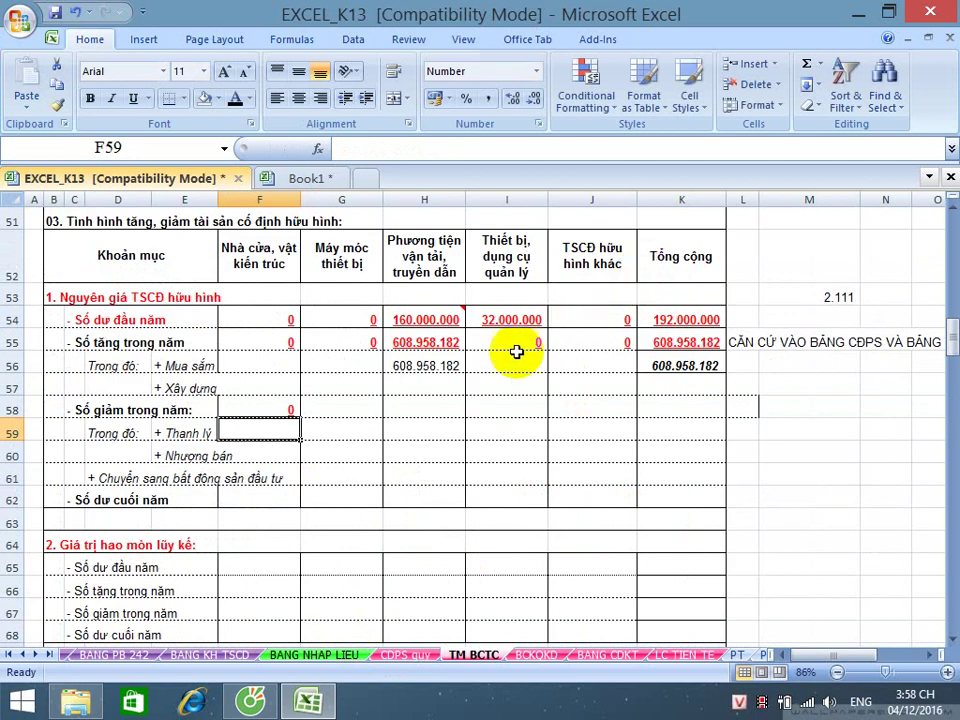
- Link the yearly decrease of "Máy móc thiết bị" in G58 to F84 on the CDPS quy sheet
left_click(340, 408)
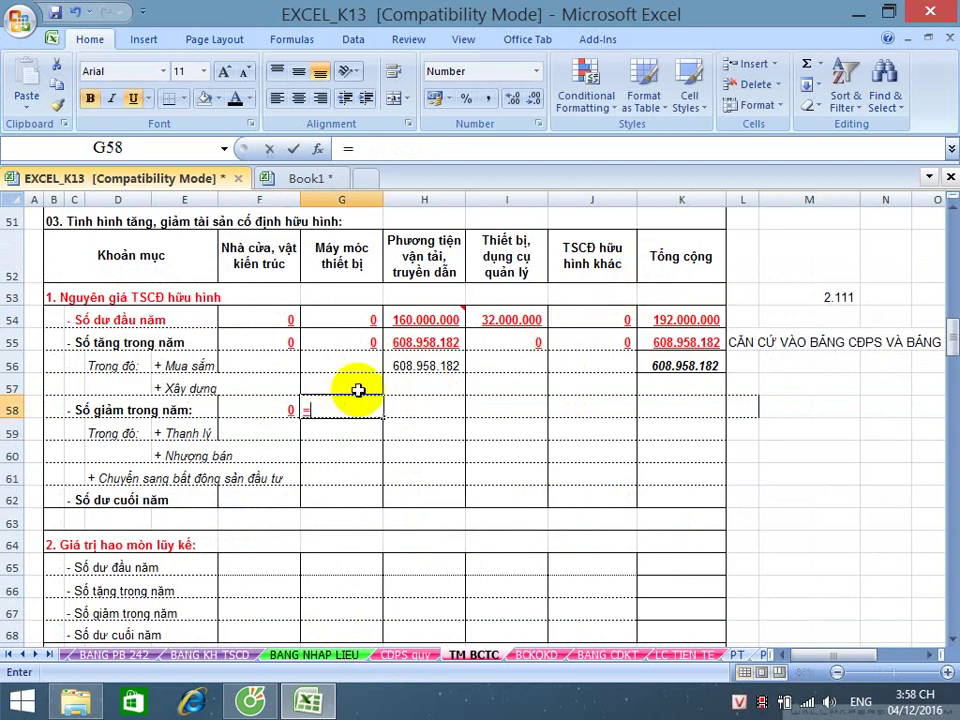
type("=")
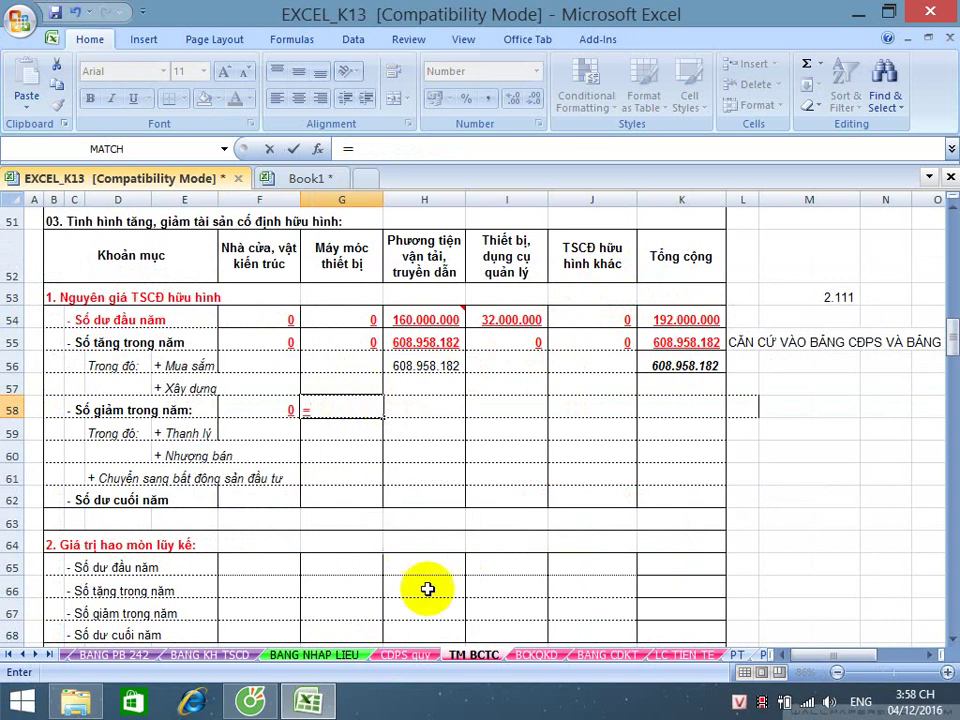
left_click(425, 656)
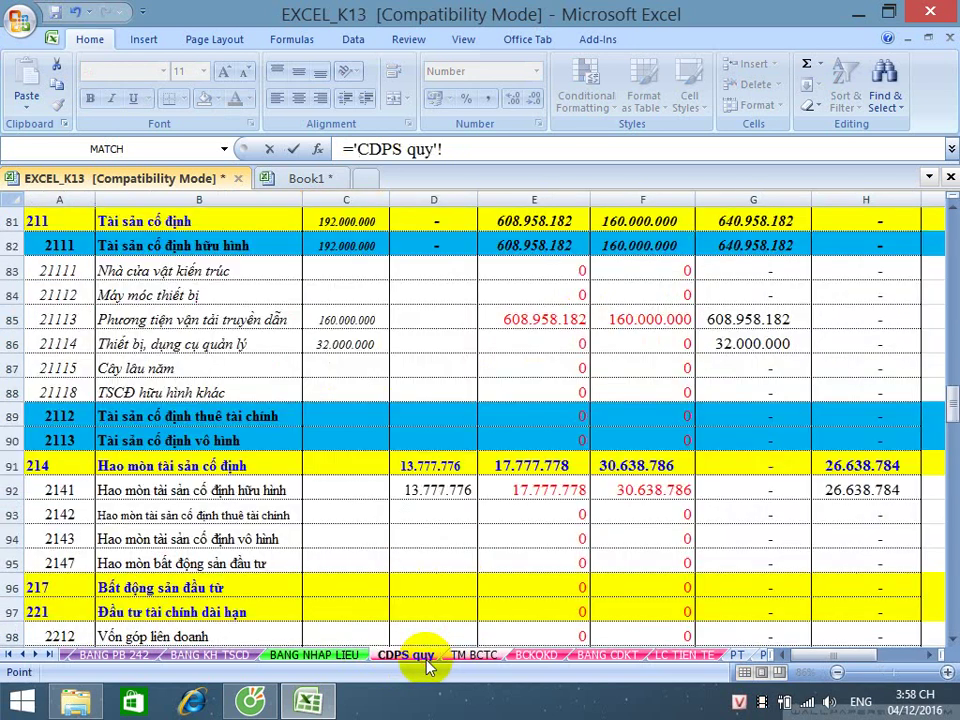
left_click(669, 294)
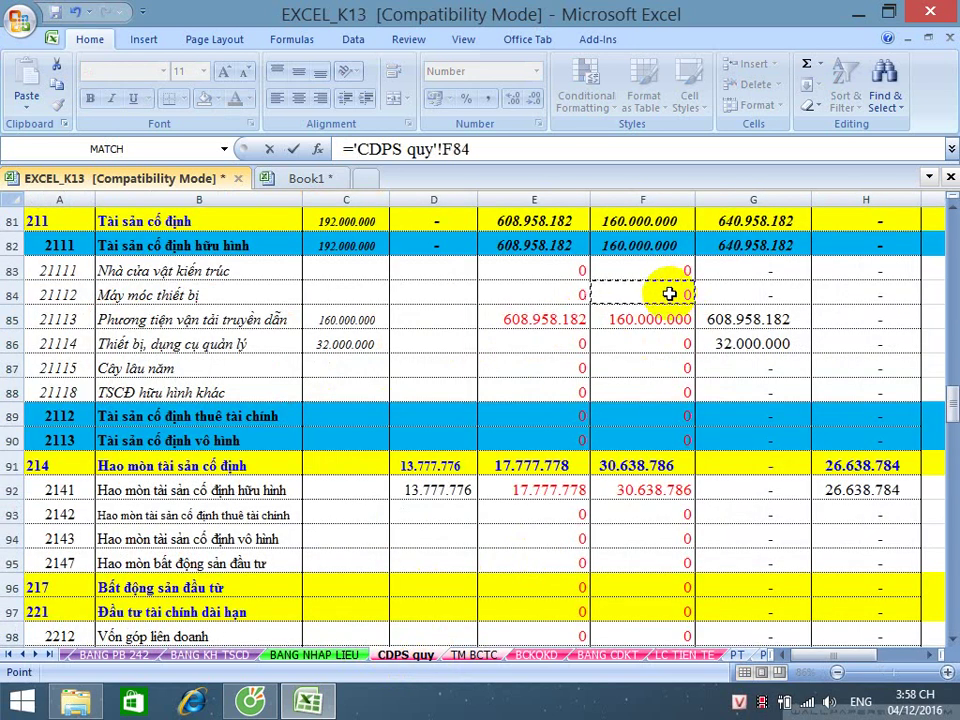
key("Return")
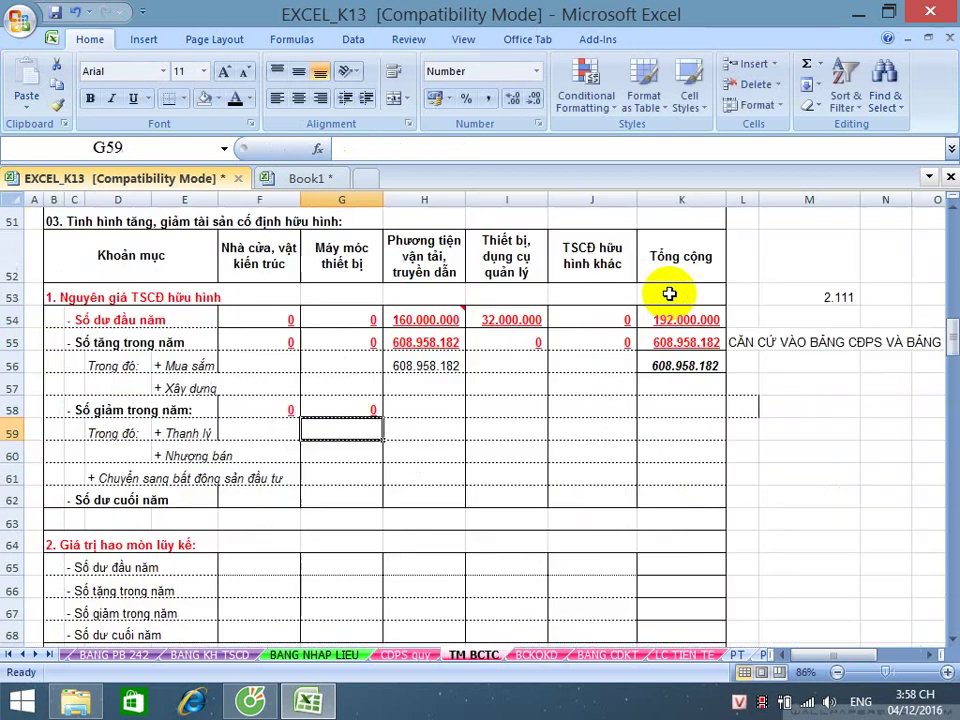
- Link the yearly decrease of "Phương tiện vận tải, truyền dẫn" in H58 to F85 on the CDPS quy sheet
left_click(441, 404)
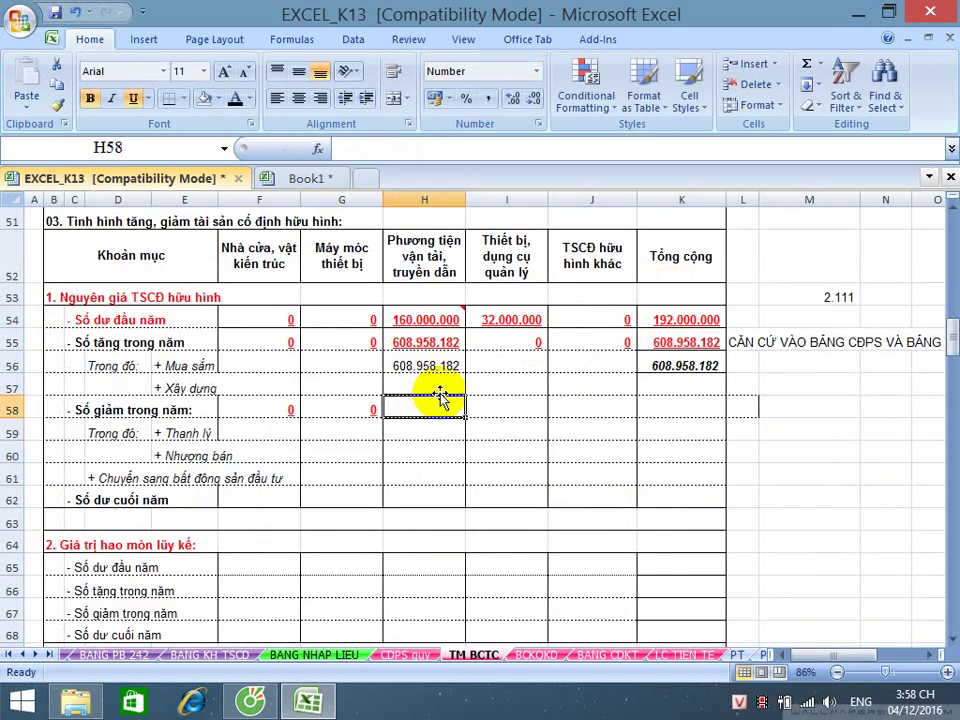
type("=")
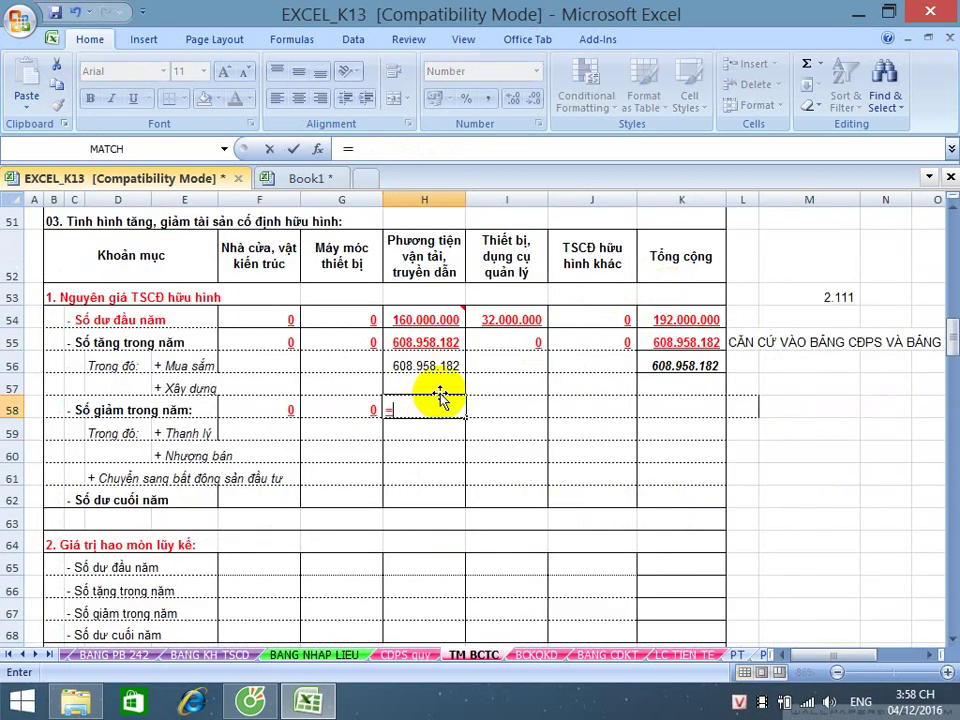
left_click(409, 655)
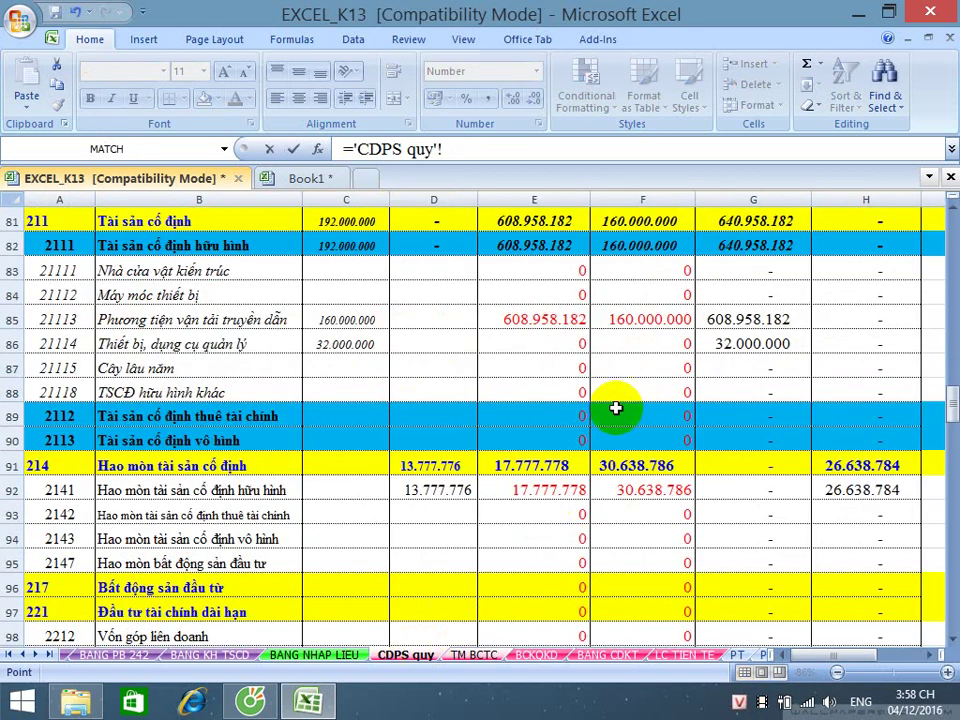
left_click(624, 326)
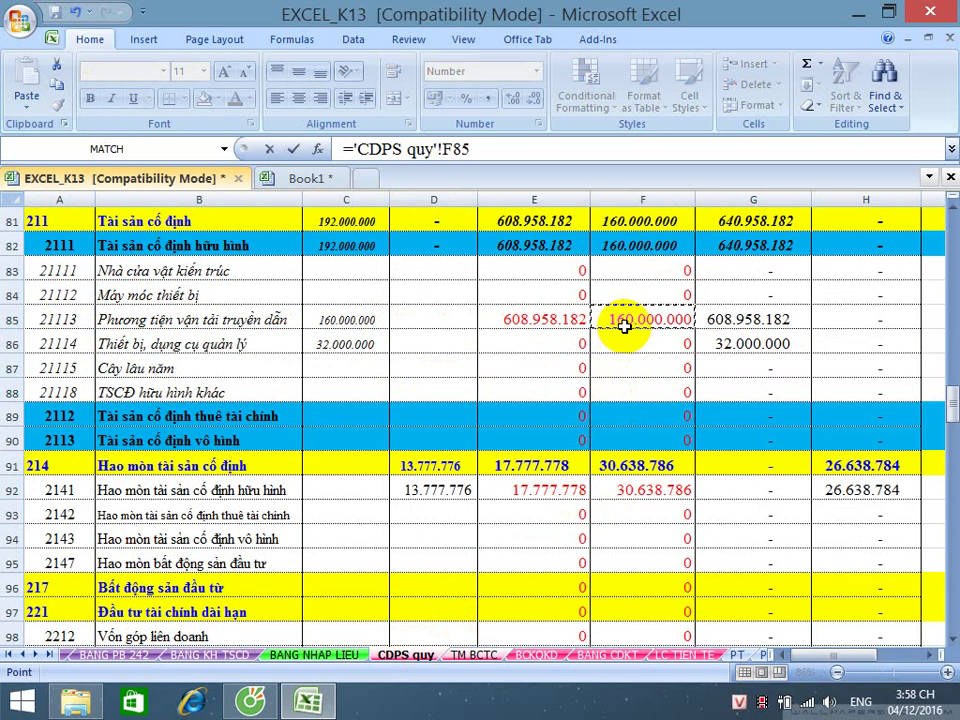
key("Return")
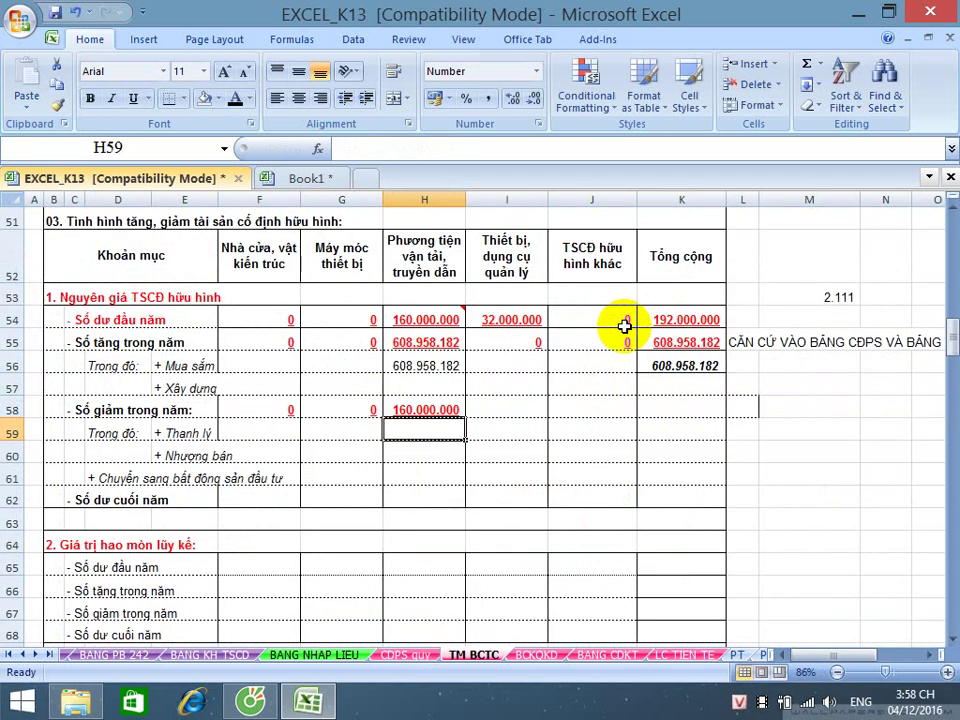
- Link the yearly decrease of "Thiết bị, dụng cụ quản lý" in I58 to F86 on the CDPS quy sheet
left_click(521, 407)
type("=")
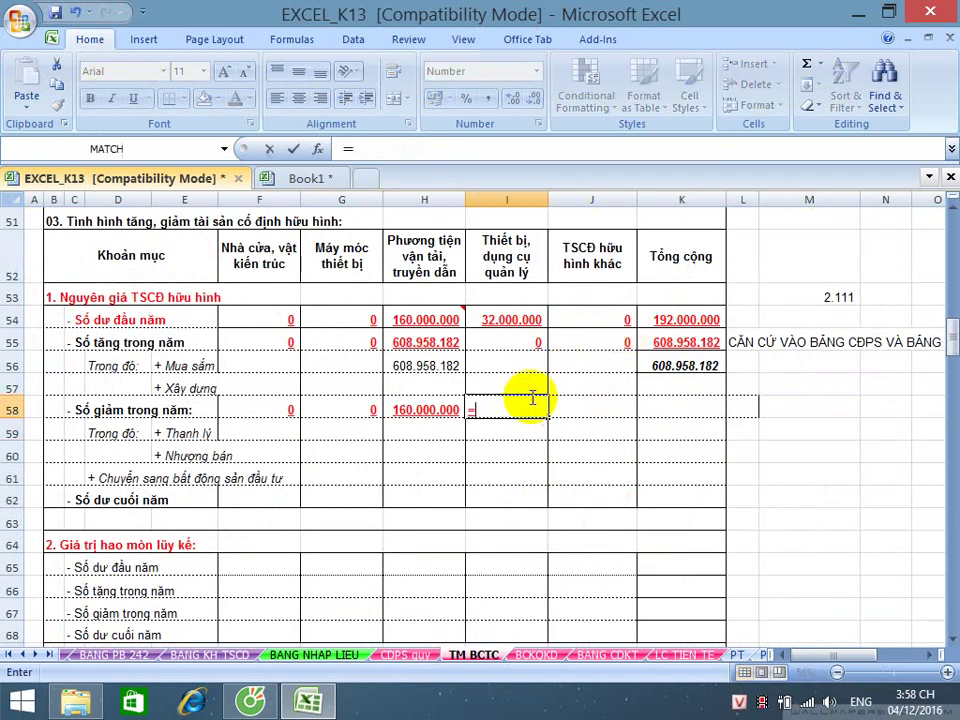
left_click(426, 660)
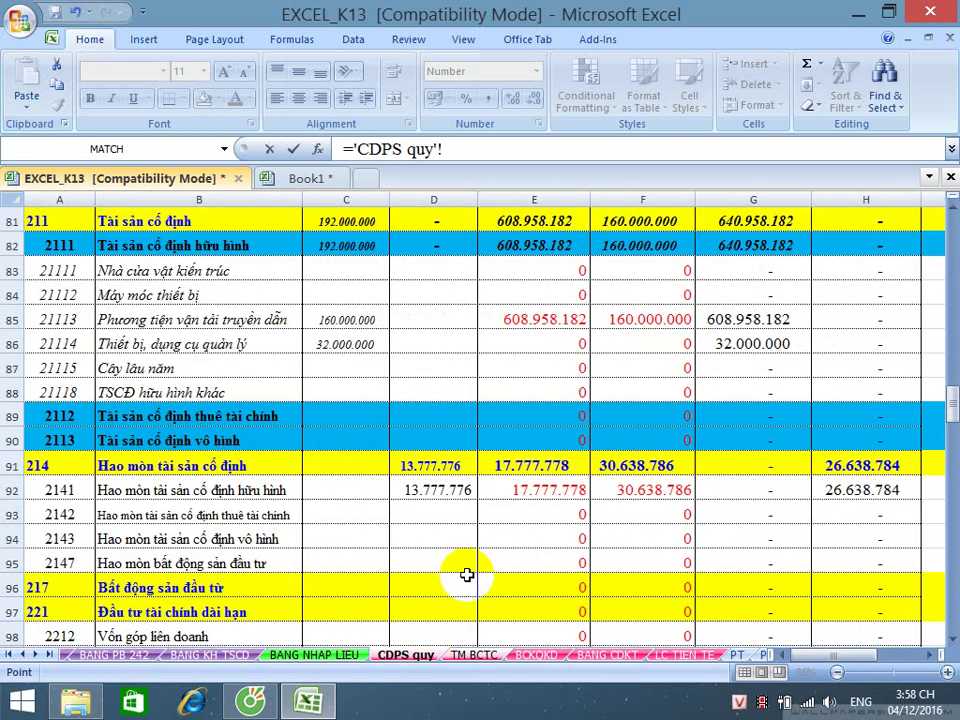
left_click(647, 353)
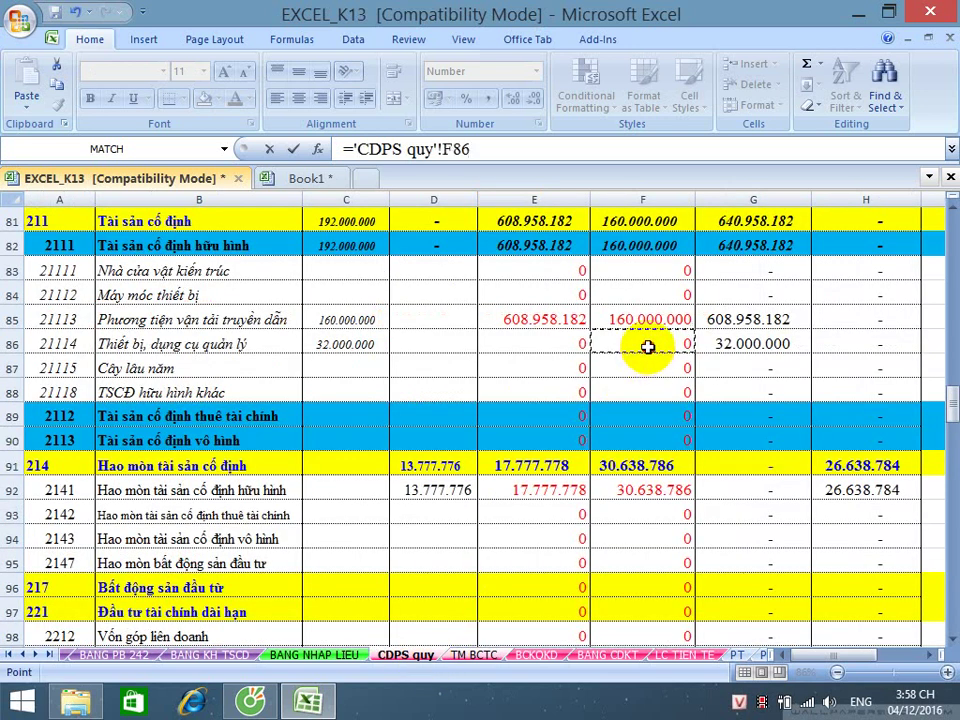
key("Return")
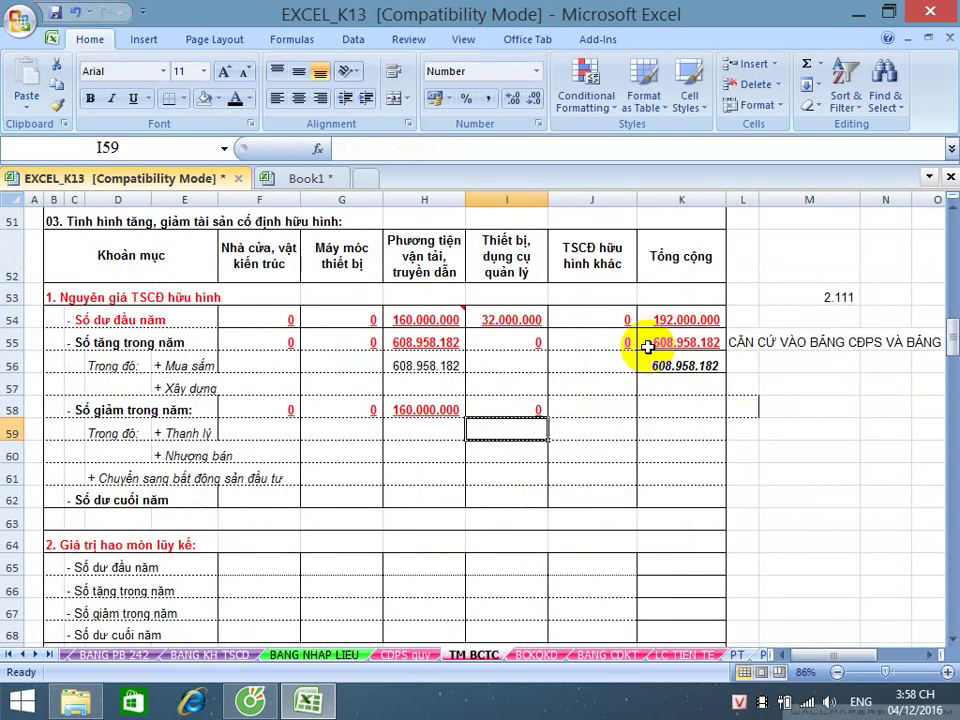
- Set the yearly decrease of "TSCĐ hữu hình khác" in J58 to F87 plus F88 of the CDPS quy sheet and save the workbook
left_click(608, 399)
type("=")
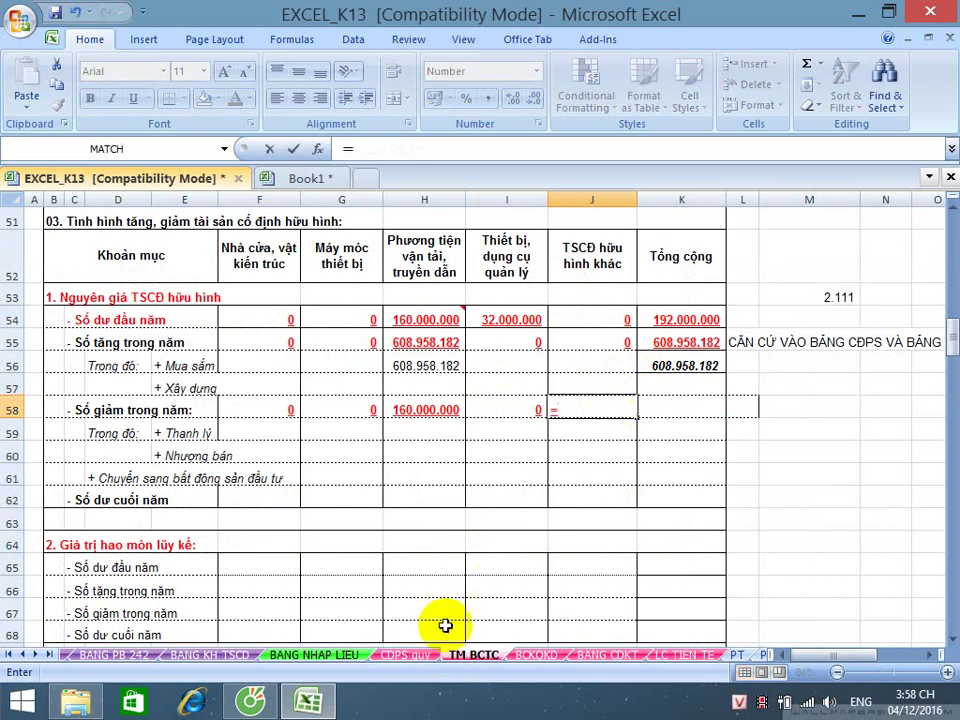
left_click(416, 655)
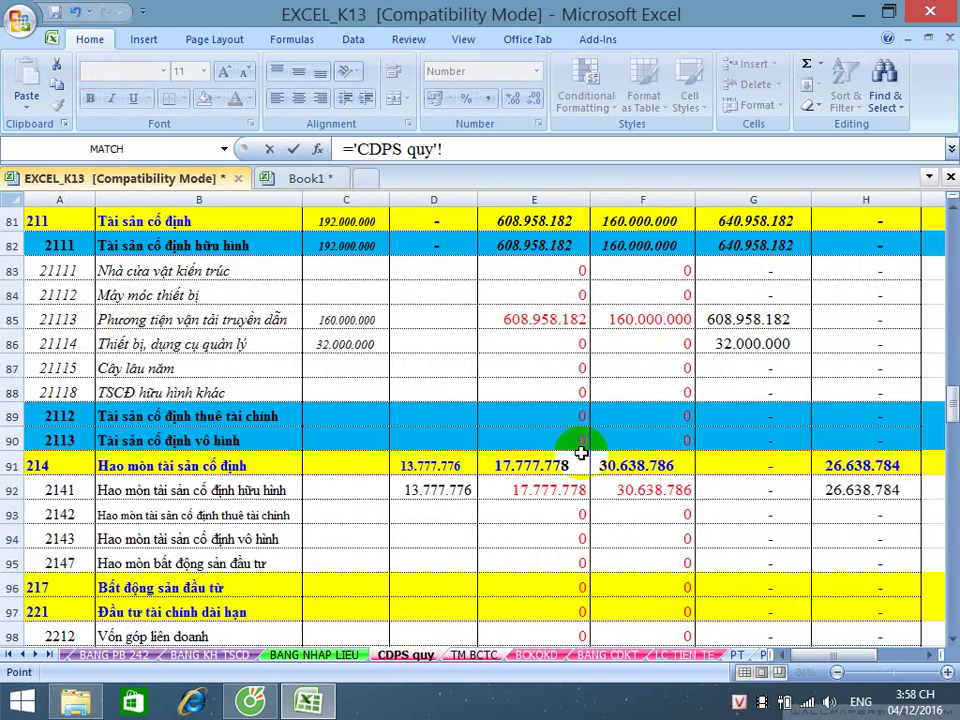
left_click(645, 369)
type("+")
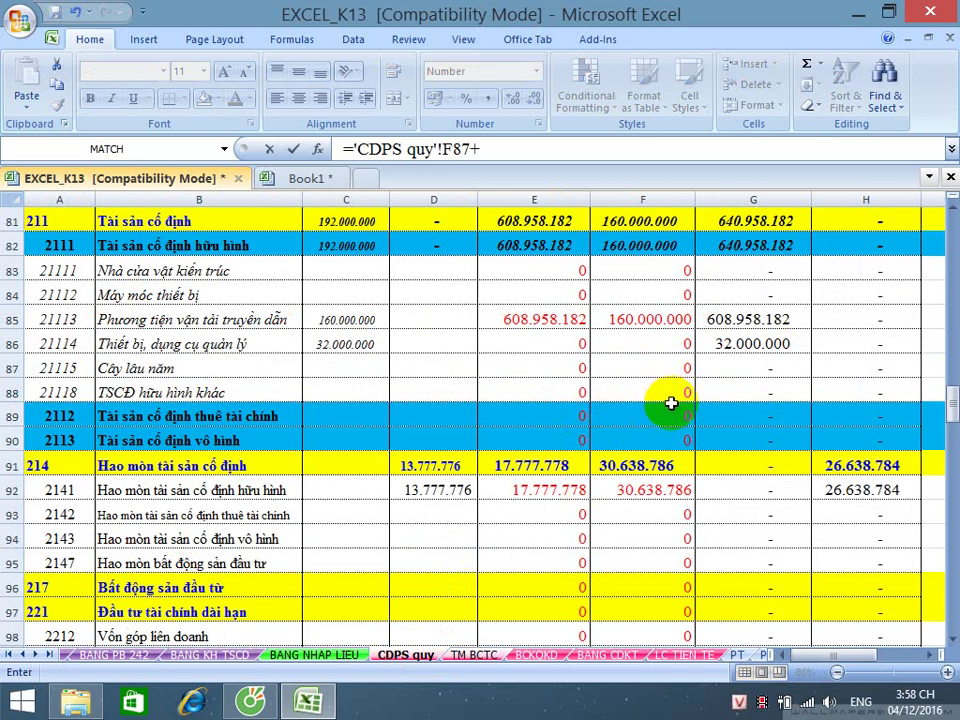
left_click(664, 390)
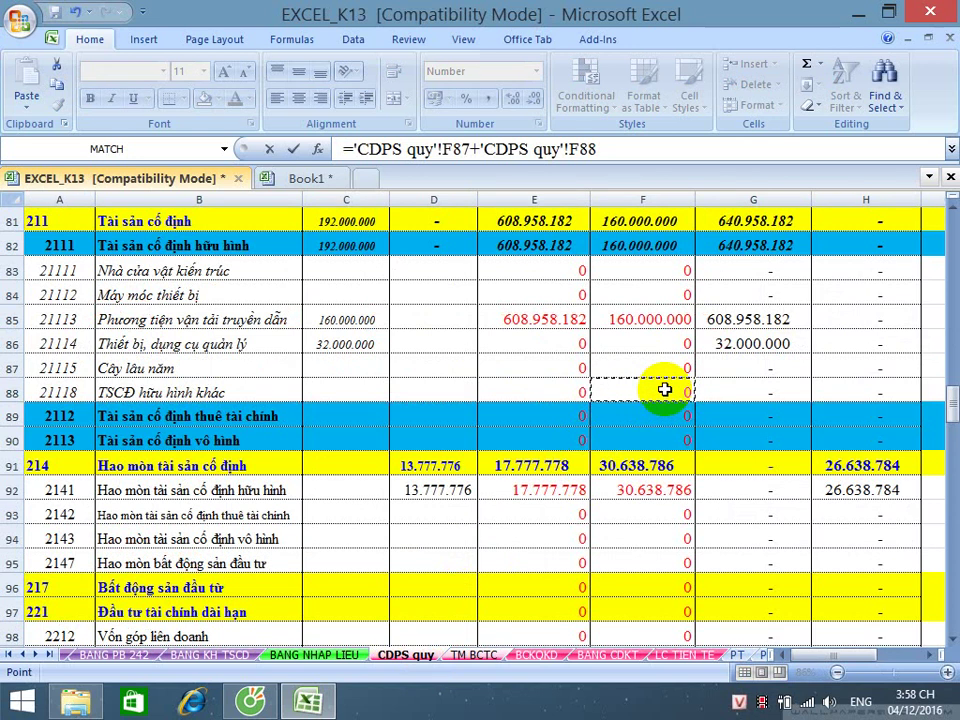
key("Return")
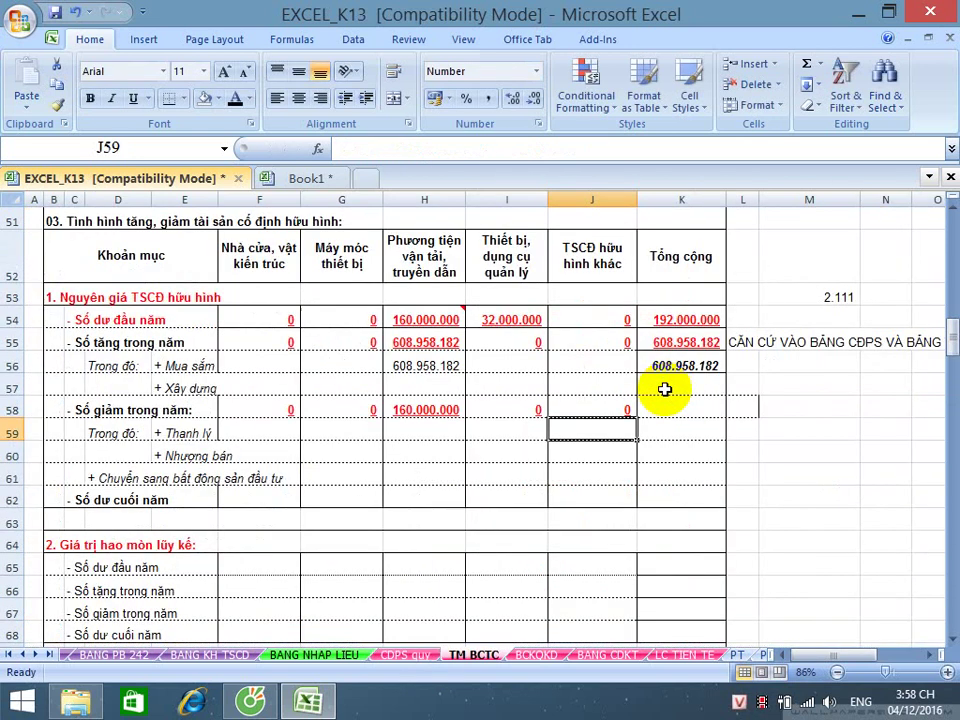
left_click(55, 12)
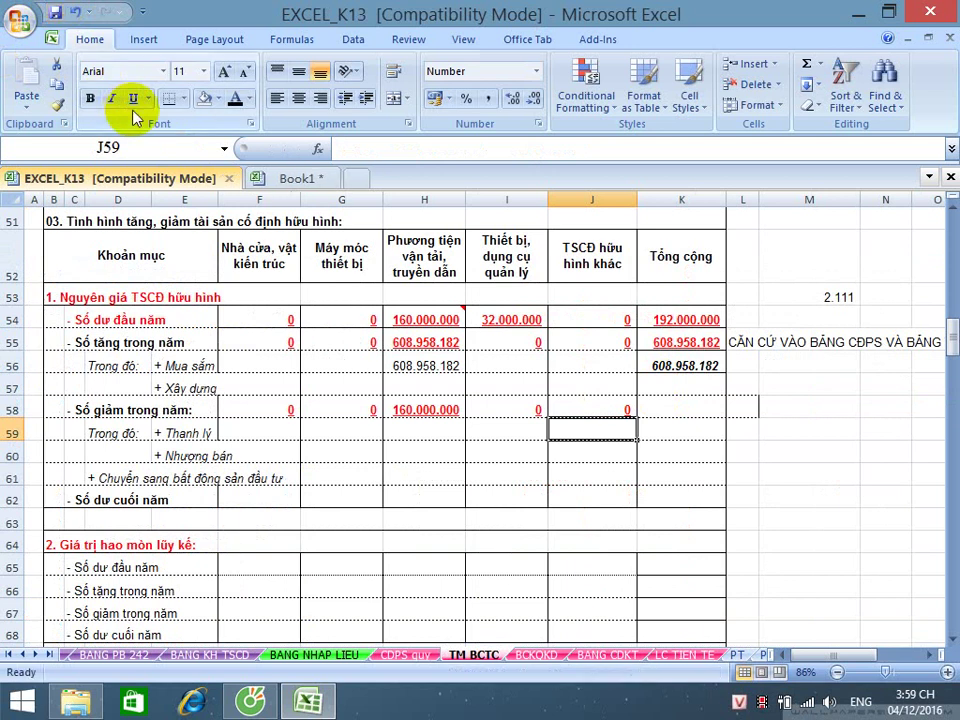
- Total the yearly decrease row in K58 with =SUM(F58:J58) and save the workbook
left_click(665, 403)
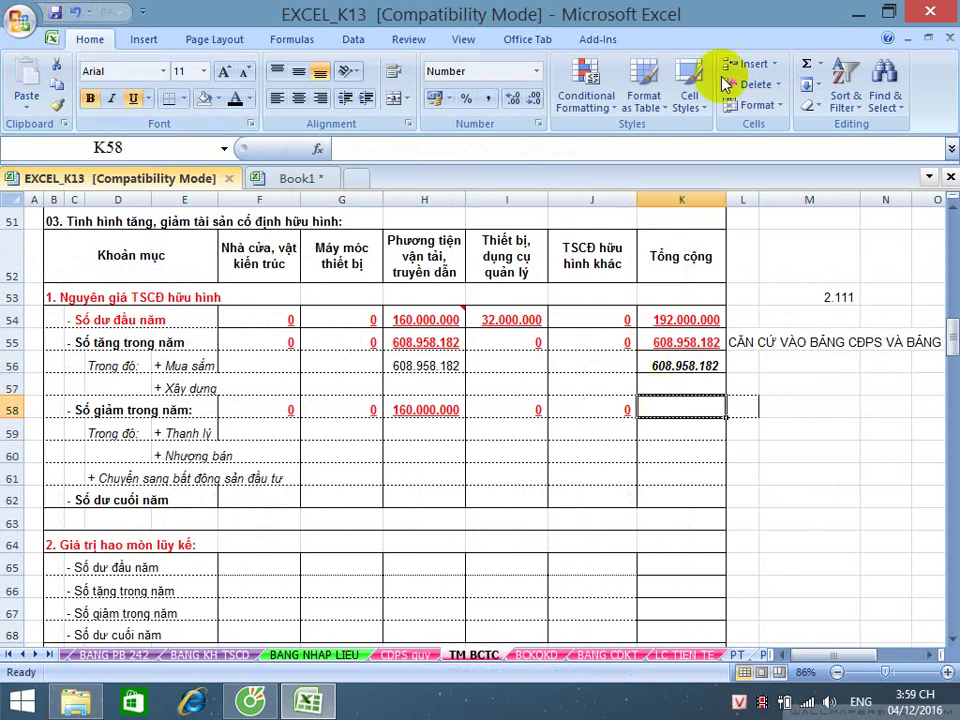
left_click(805, 66)
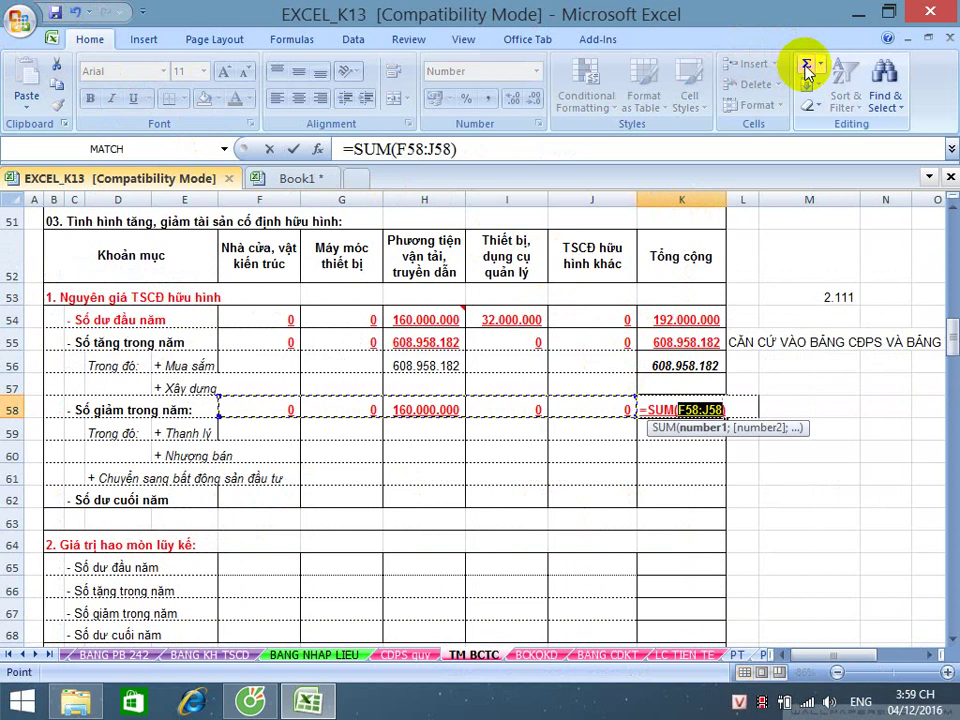
key("Return")
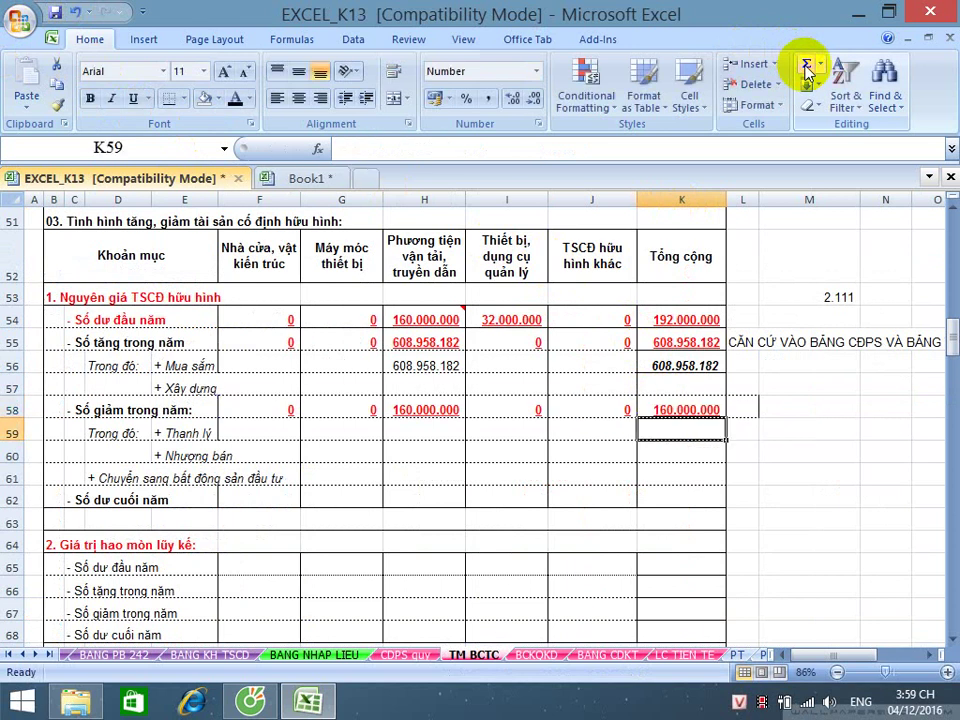
left_click(55, 12)
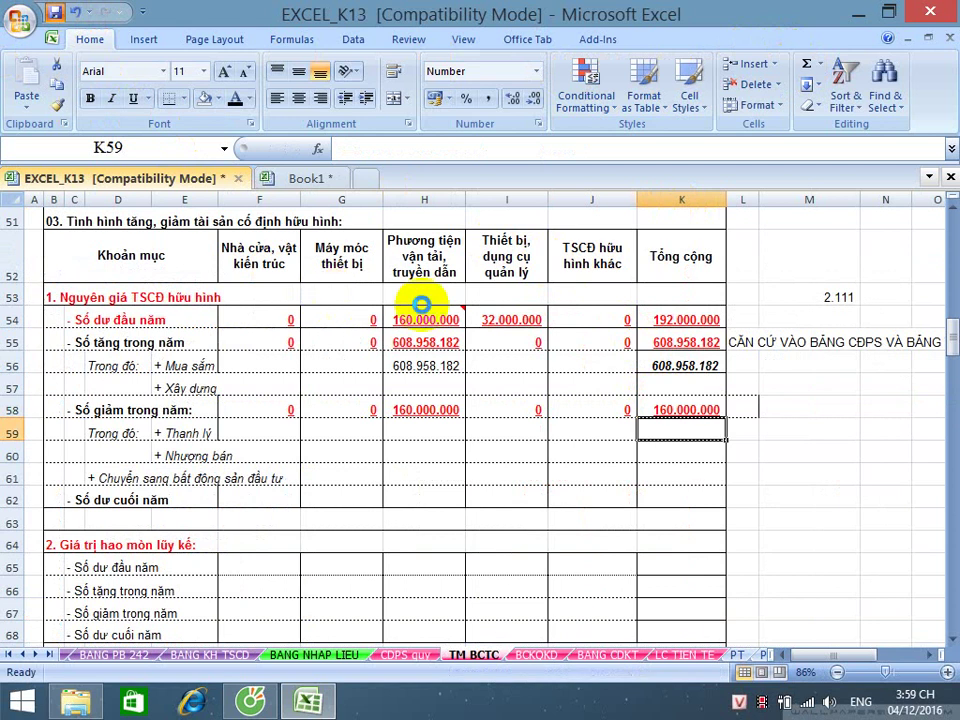
- Copy the formatting of blank cell L57 onto L58 to clear the stray borders beside the table
left_click(745, 386)
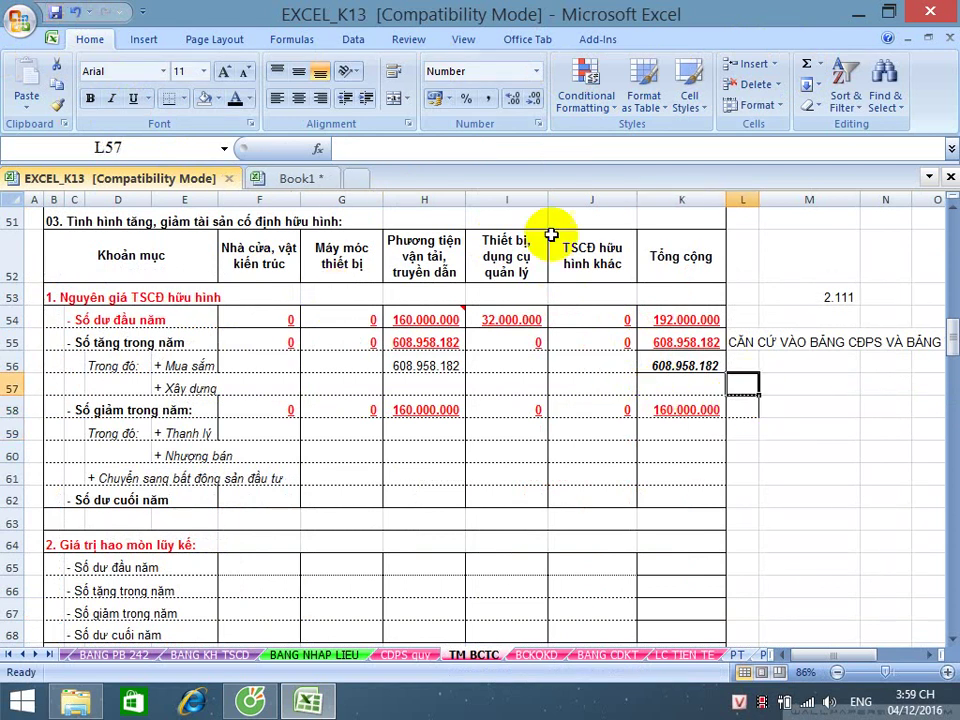
left_click(57, 104)
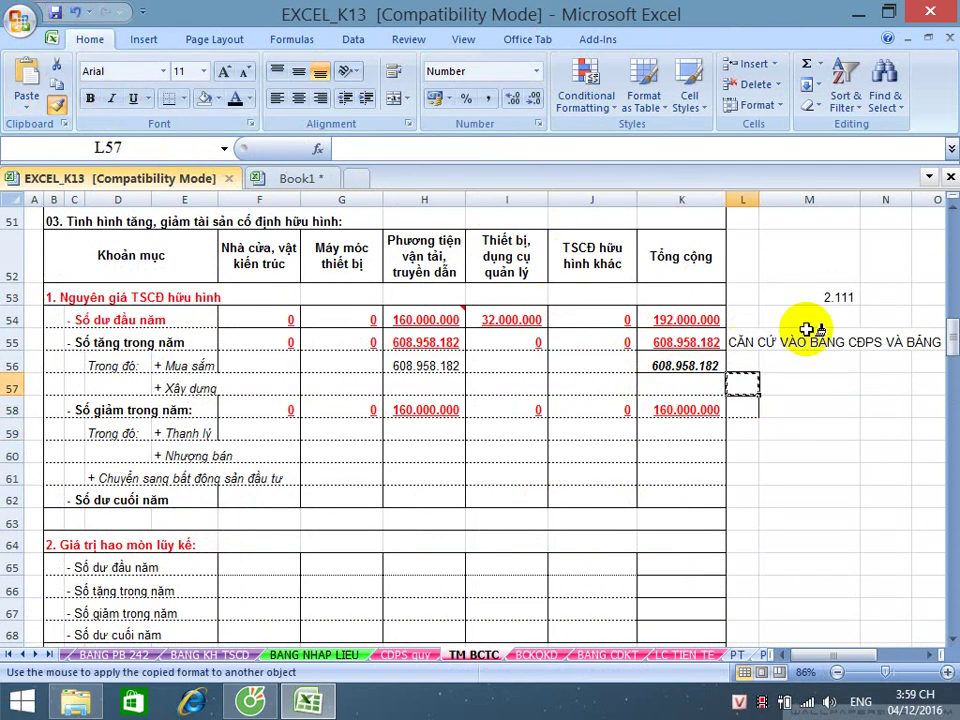
left_click(745, 407)
left_click(827, 473)
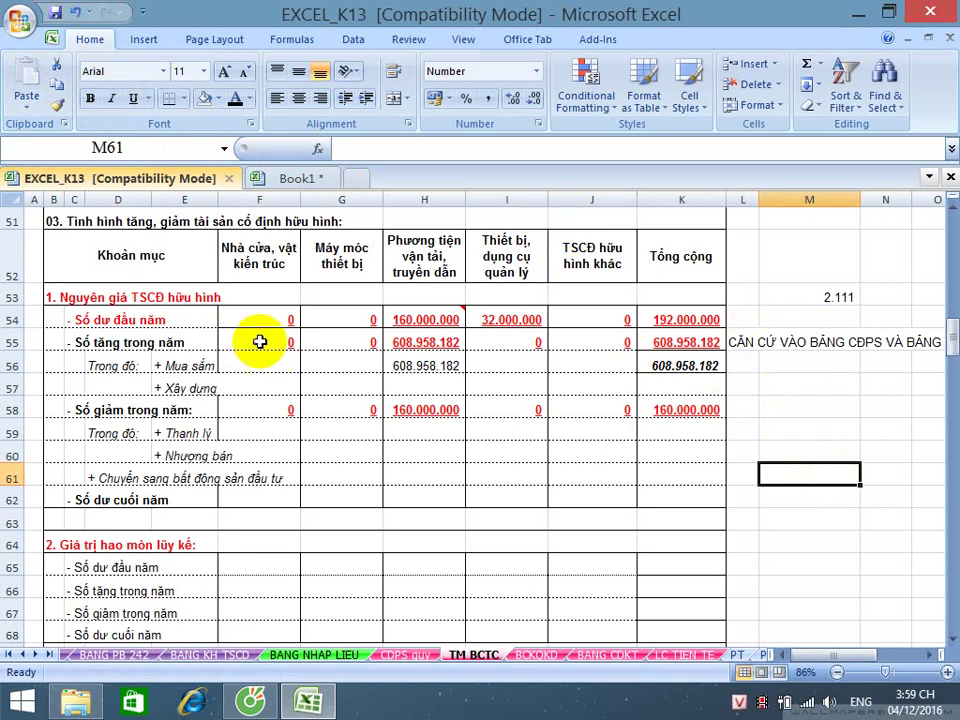
left_click(9, 319)
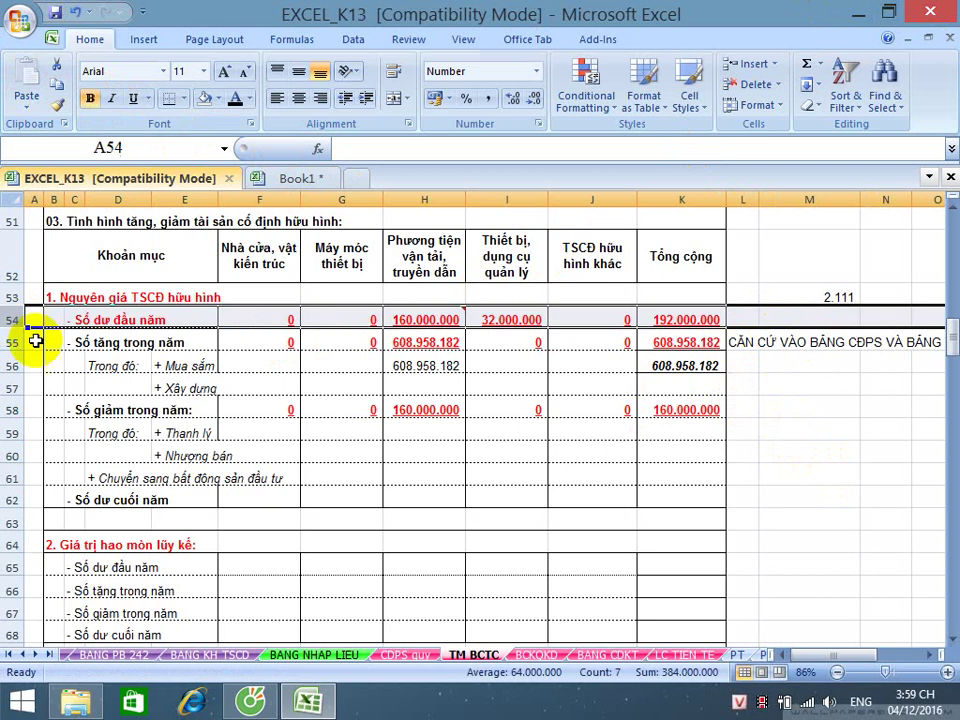
left_click(16, 341)
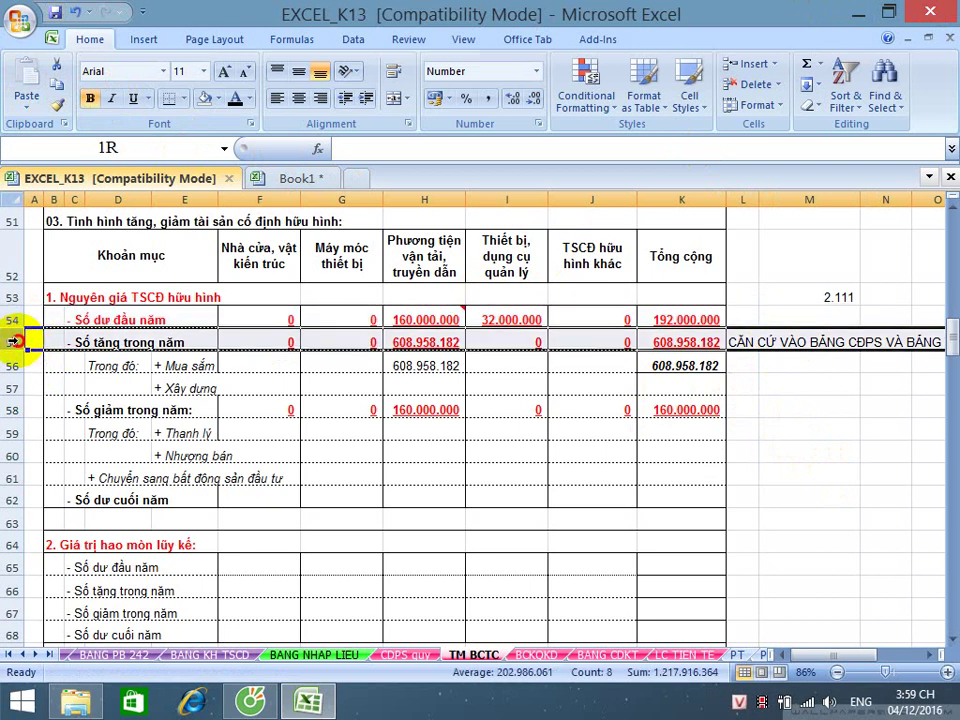
left_click(13, 409)
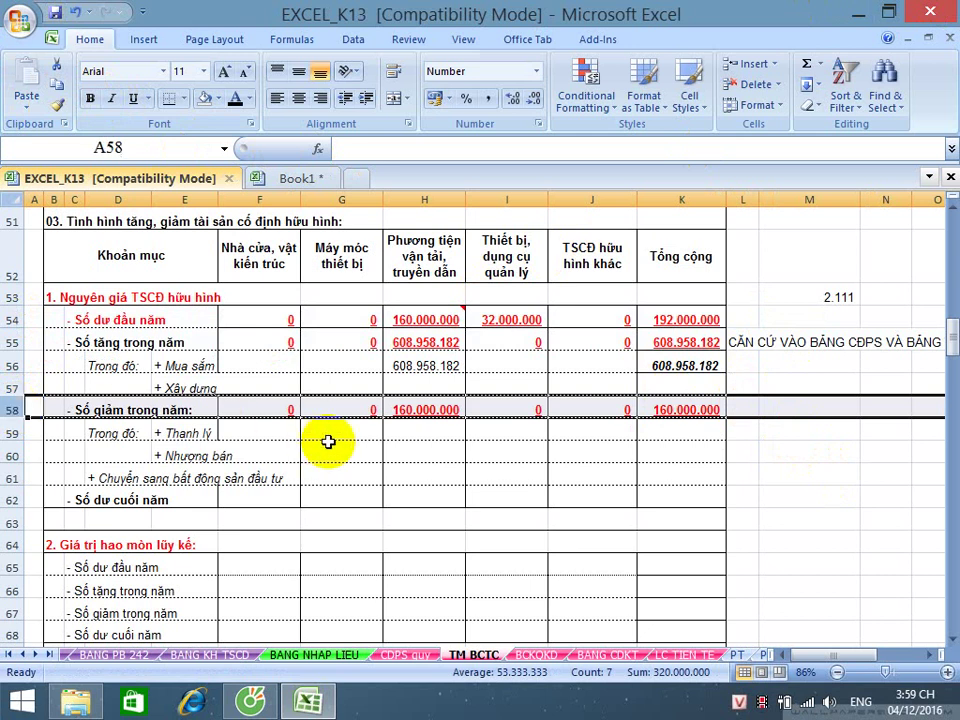
- Link the "Nhượng bán" amount for "Phương tiện vận tải, truyền dẫn" in H60 to the yearly decrease in H58
left_click(440, 448)
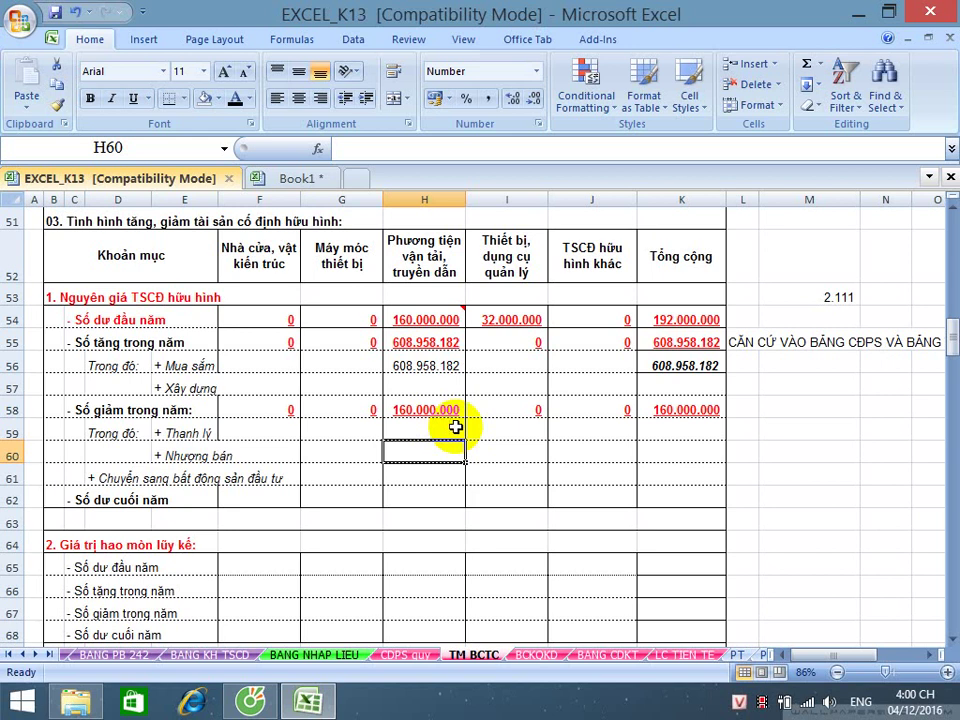
type("=")
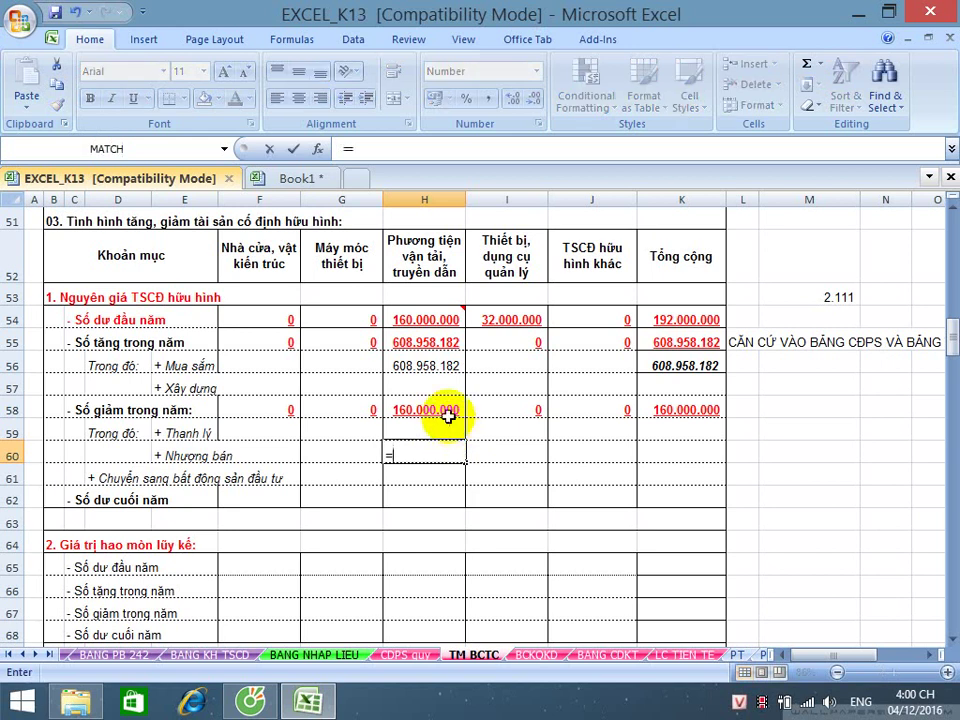
left_click(444, 408)
key("Return")
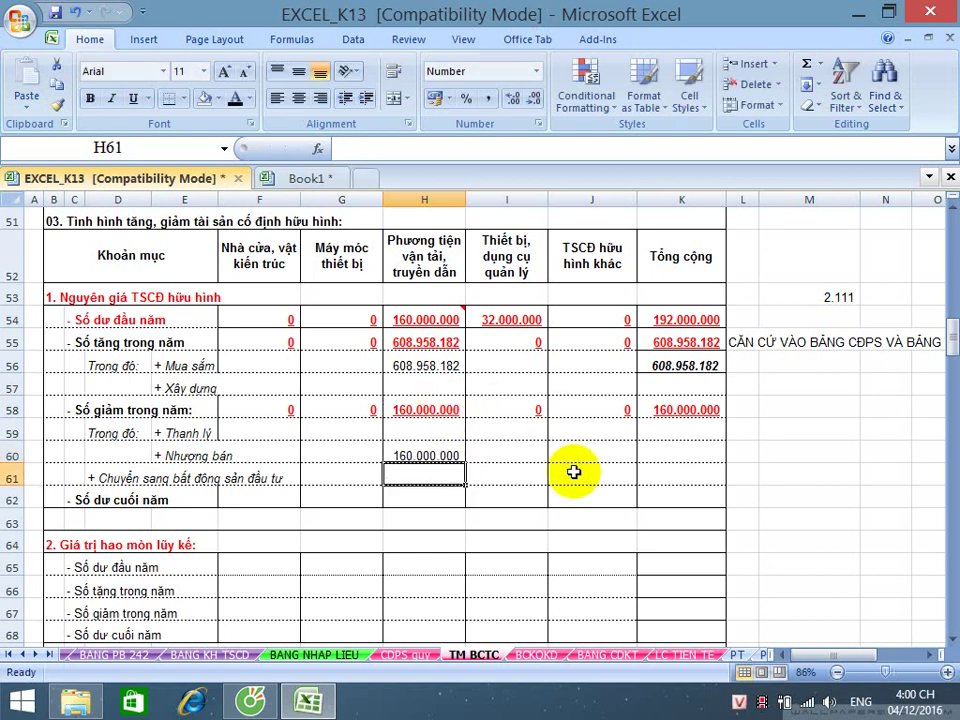
- Total the "Nhượng bán" row in K60 with =SUM(F60:J60) and save the workbook
left_click(682, 450)
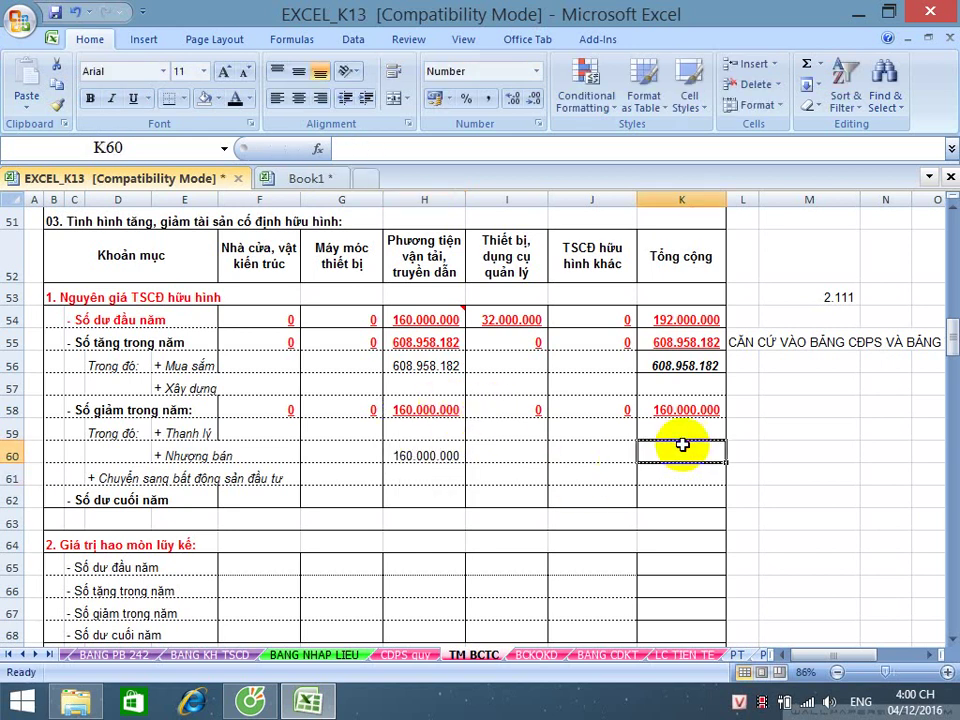
left_click(805, 64)
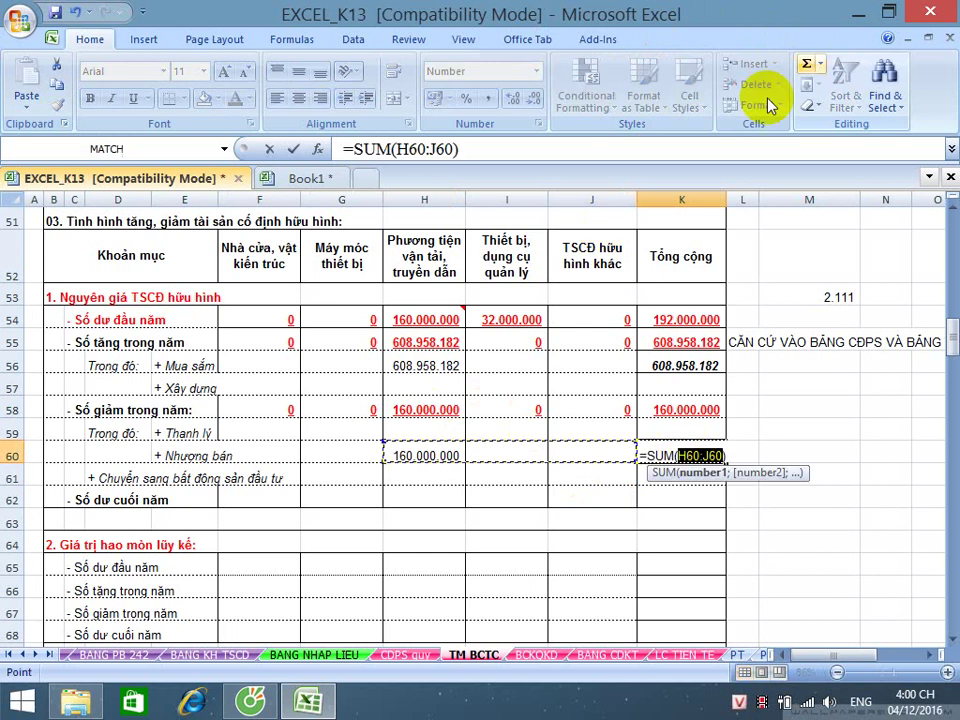
left_click_drag(264, 448, 579, 461)
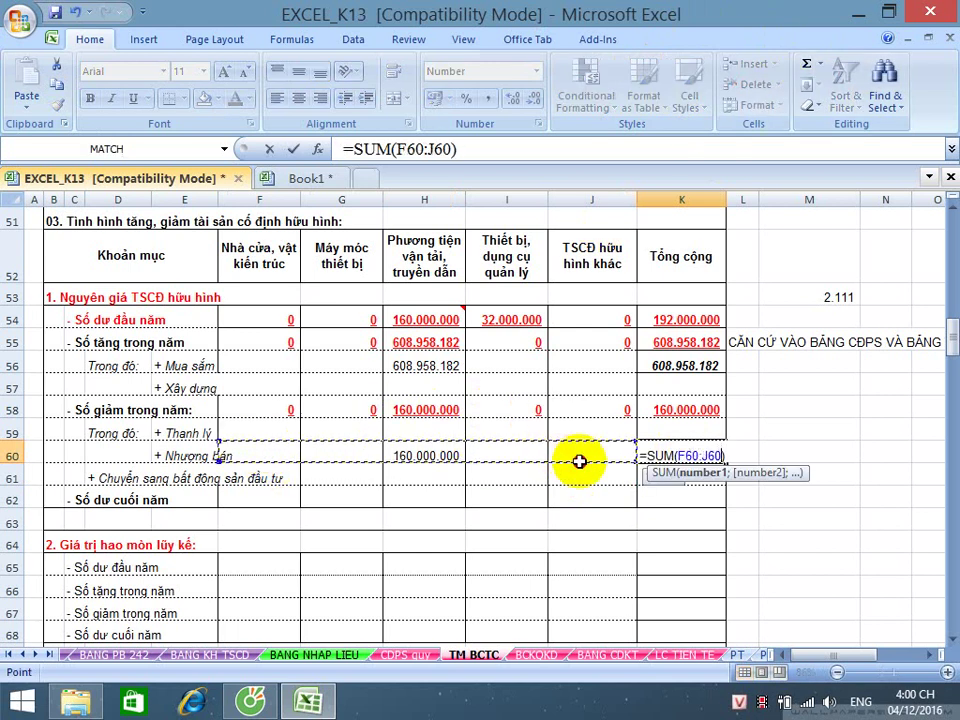
key("Return")
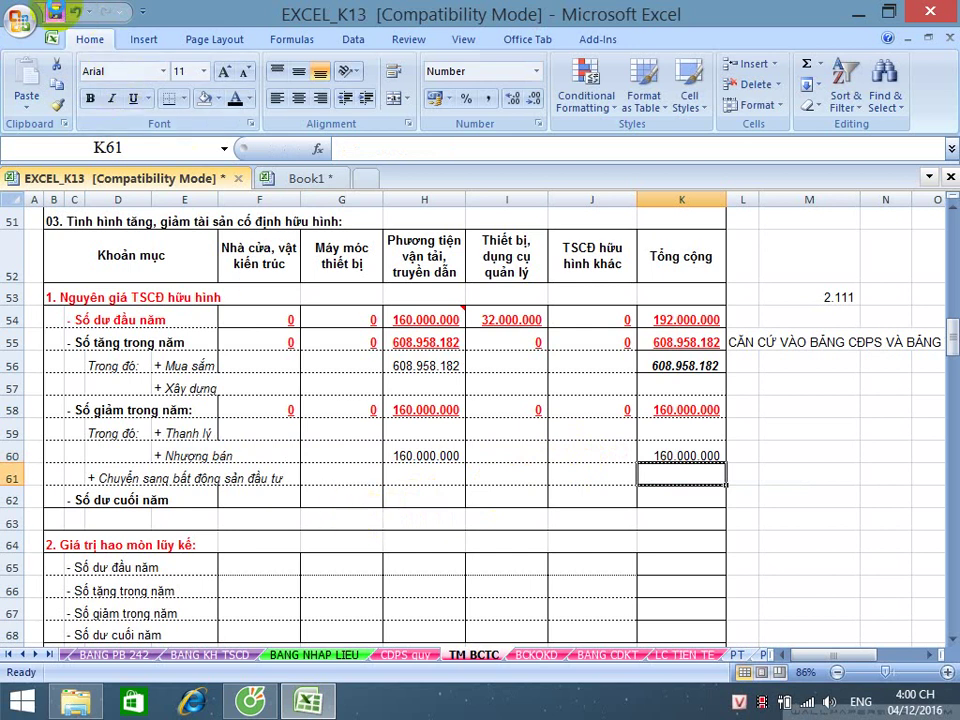
left_click(53, 12)
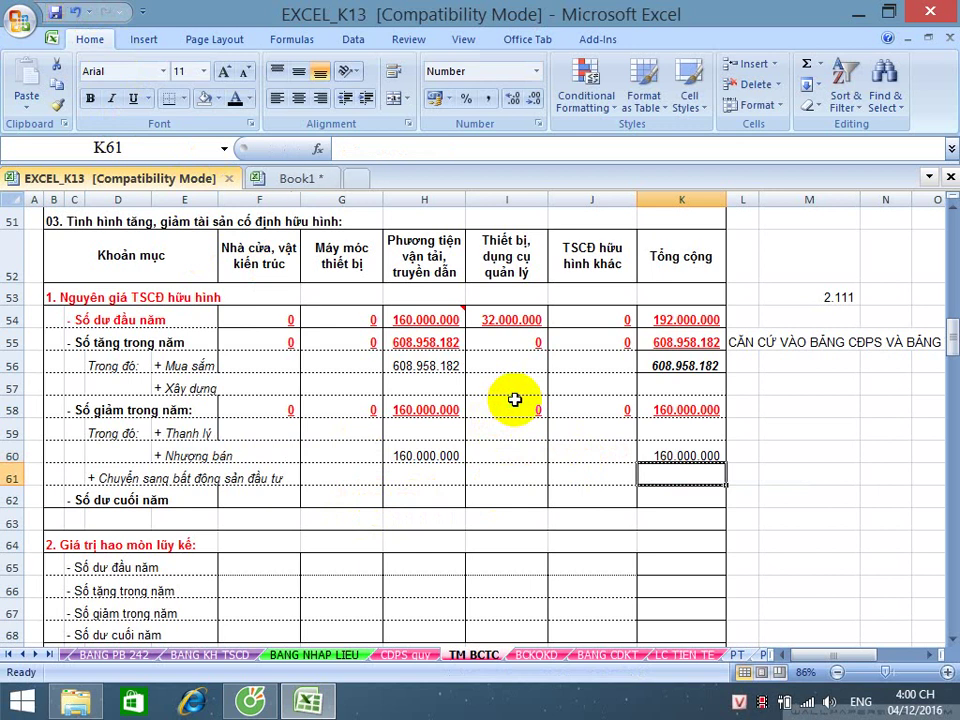
- Begin the "Số dư cuối năm" formula for "Nhà cửa, vật kiến trúc" in F62
left_click(282, 494)
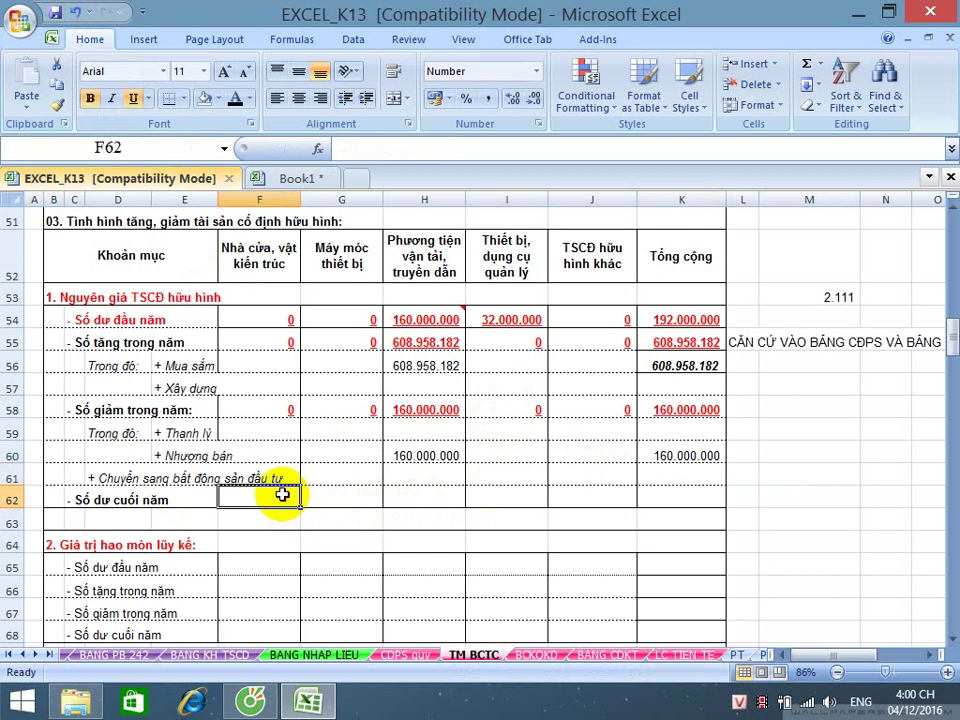
type("=")
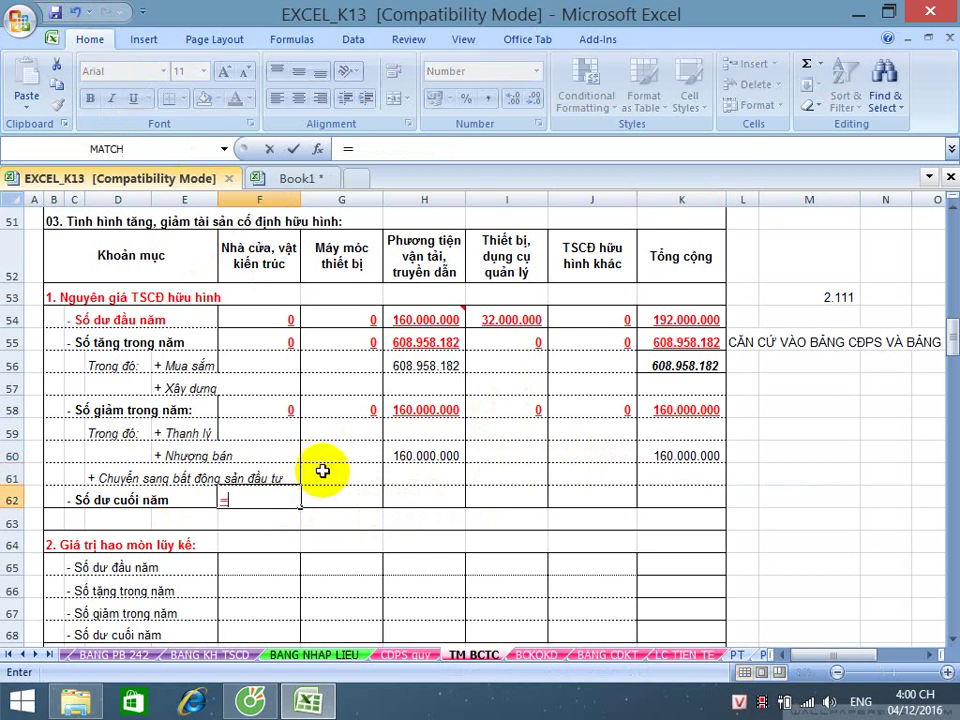
- Complete the closing-balance formula in F62 as =F54+F55-F58 for the buildings column
left_click(271, 320)
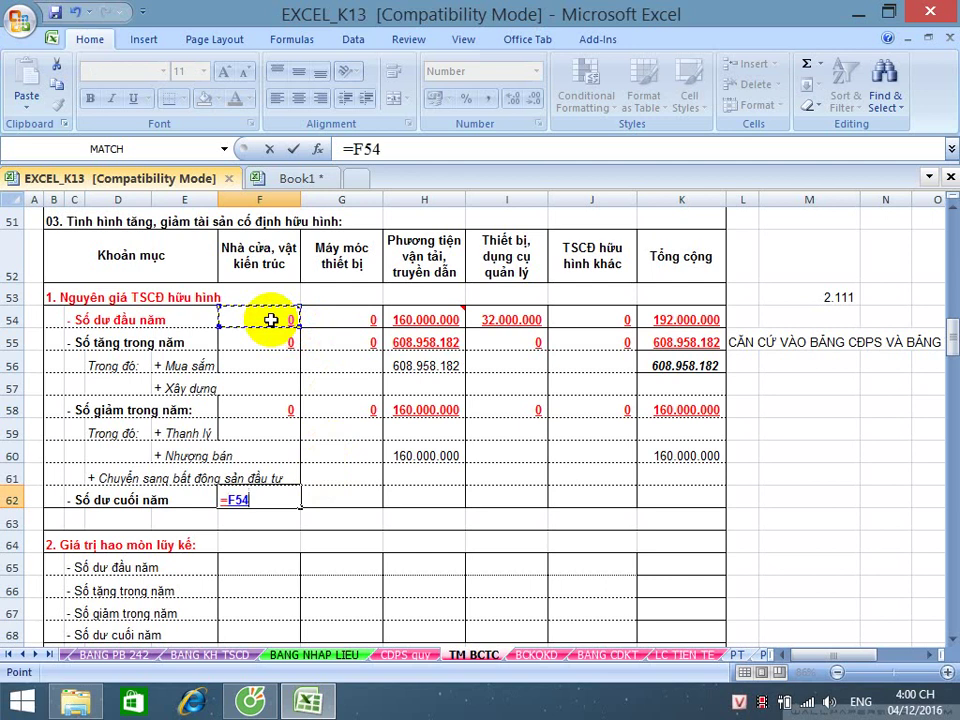
type("+")
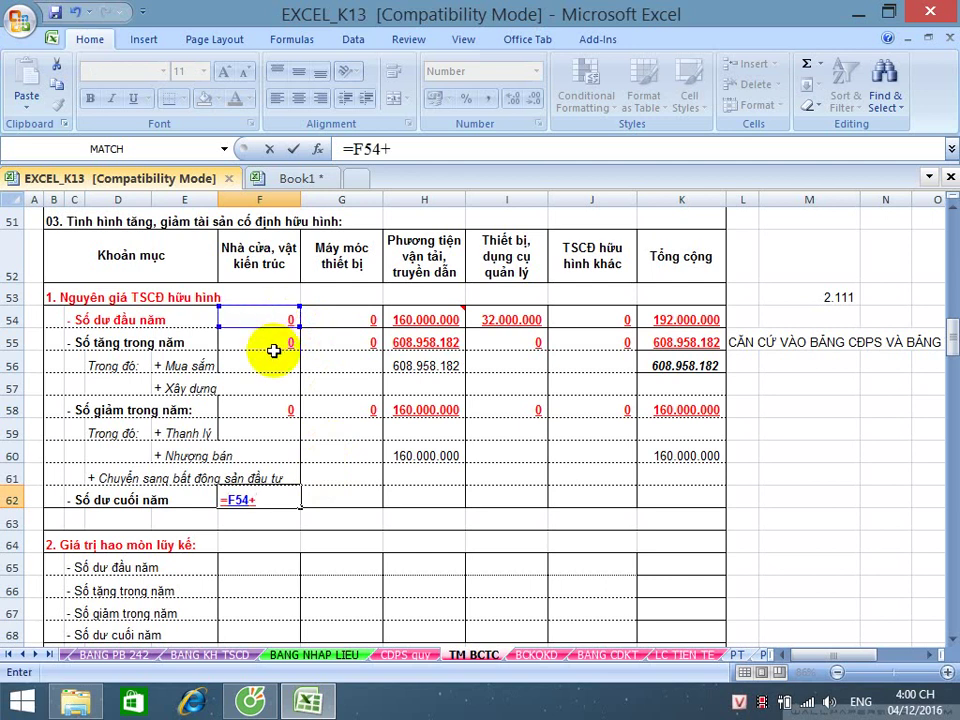
left_click(274, 346)
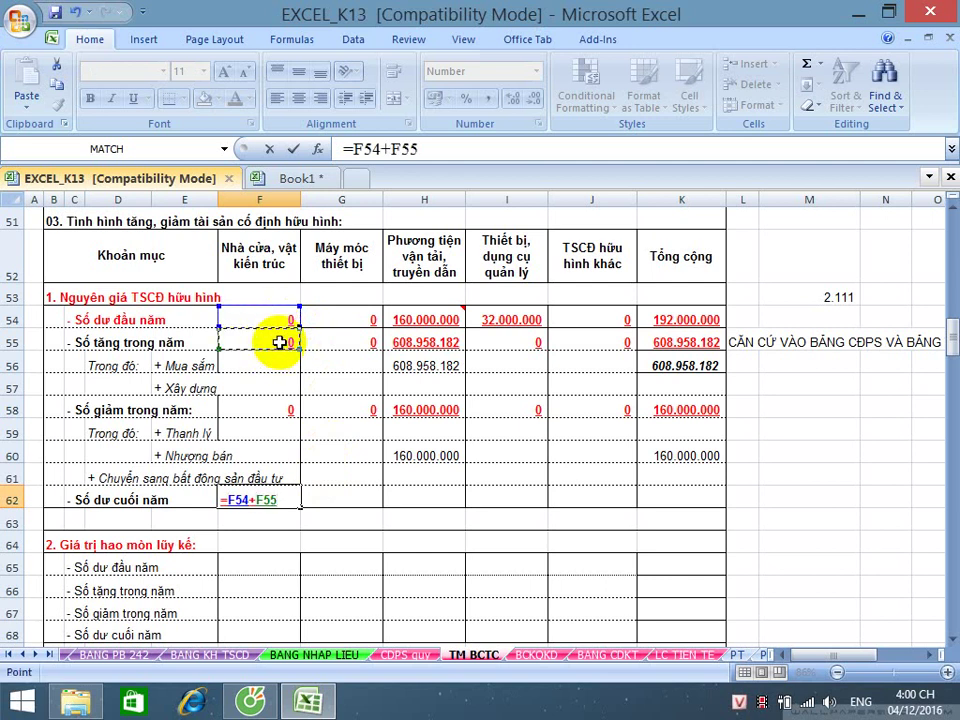
type("-")
left_click(266, 404)
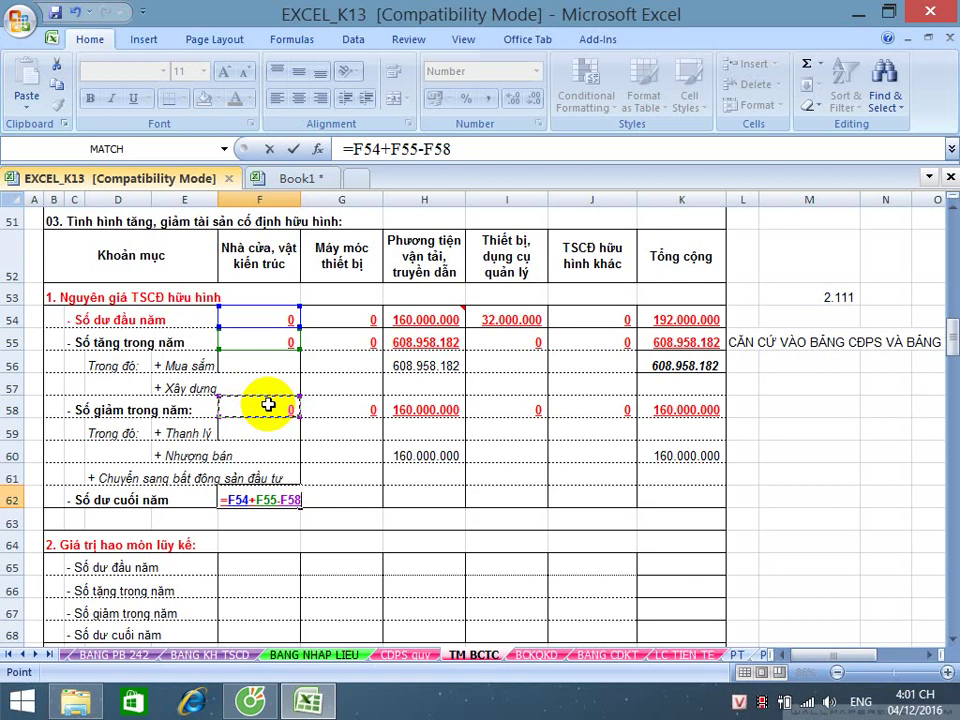
key("Return")
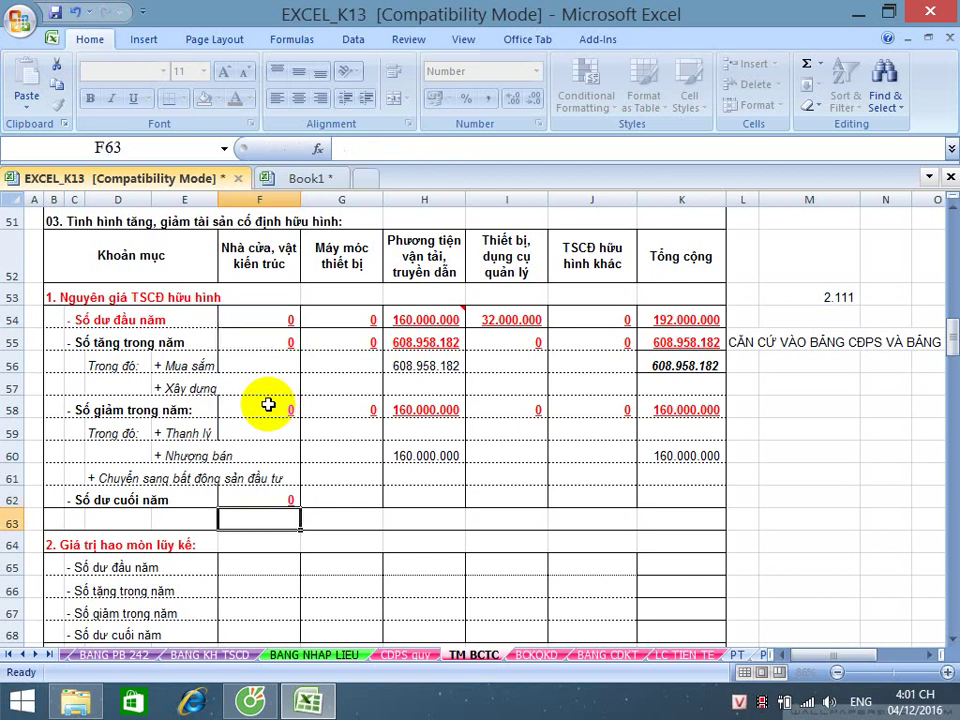
- Fill the F62 closing-balance formula across to K62 and save the workbook
left_click(275, 494)
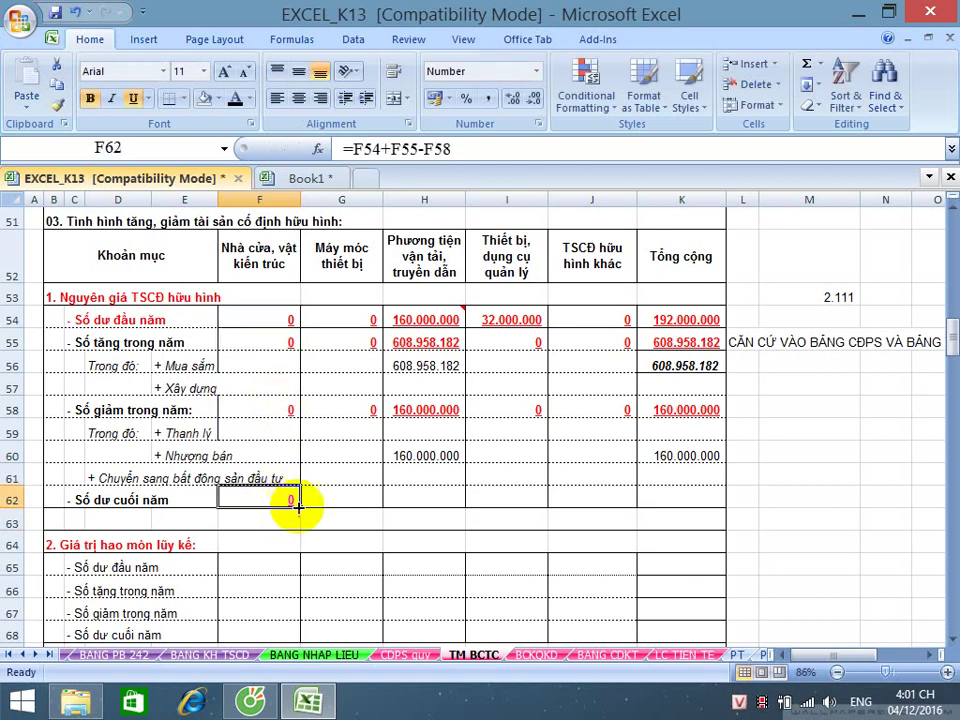
left_click_drag(300, 507, 699, 499)
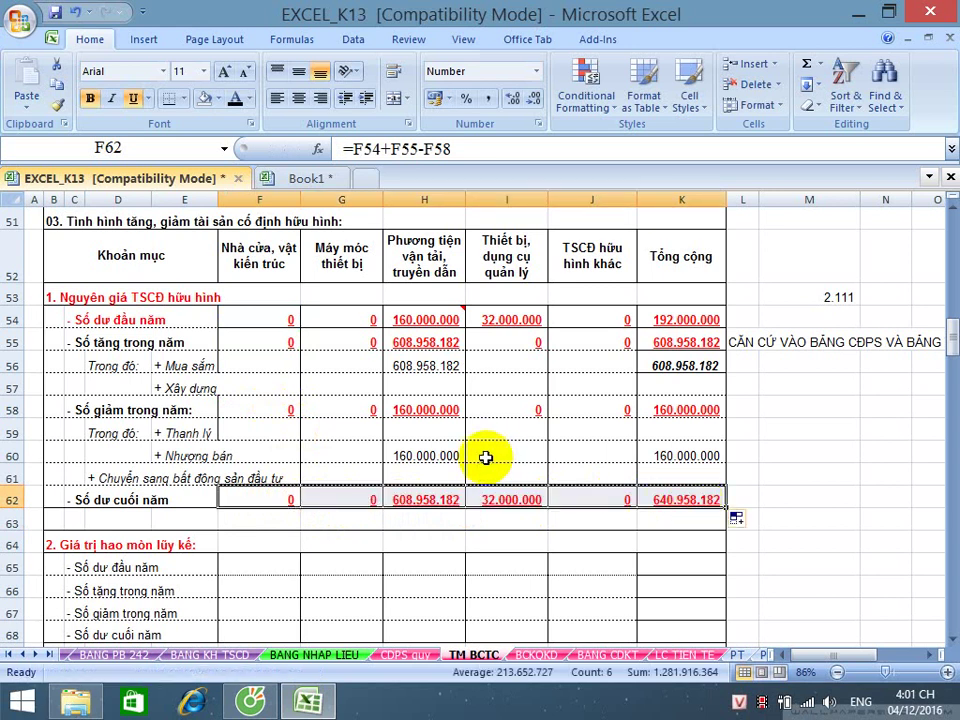
left_click(55, 13)
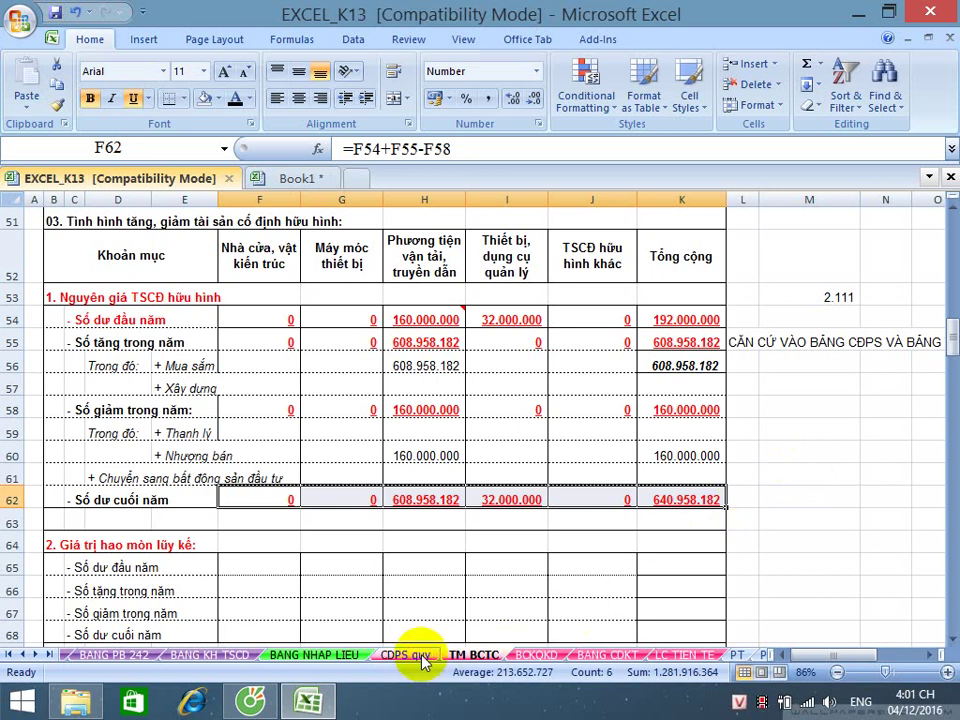
- Check the closing original-cost total against item 211 on the BANG CDKT sheet, return to TM BCTC and save
left_click(622, 656)
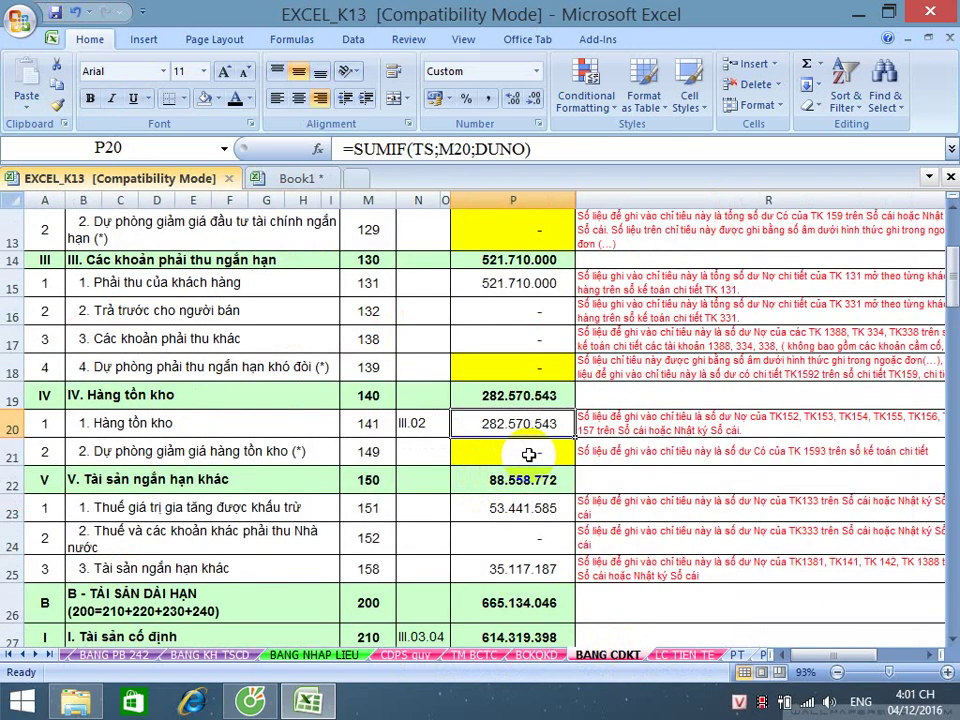
scroll(526, 462, "down", 2)
left_click(514, 493)
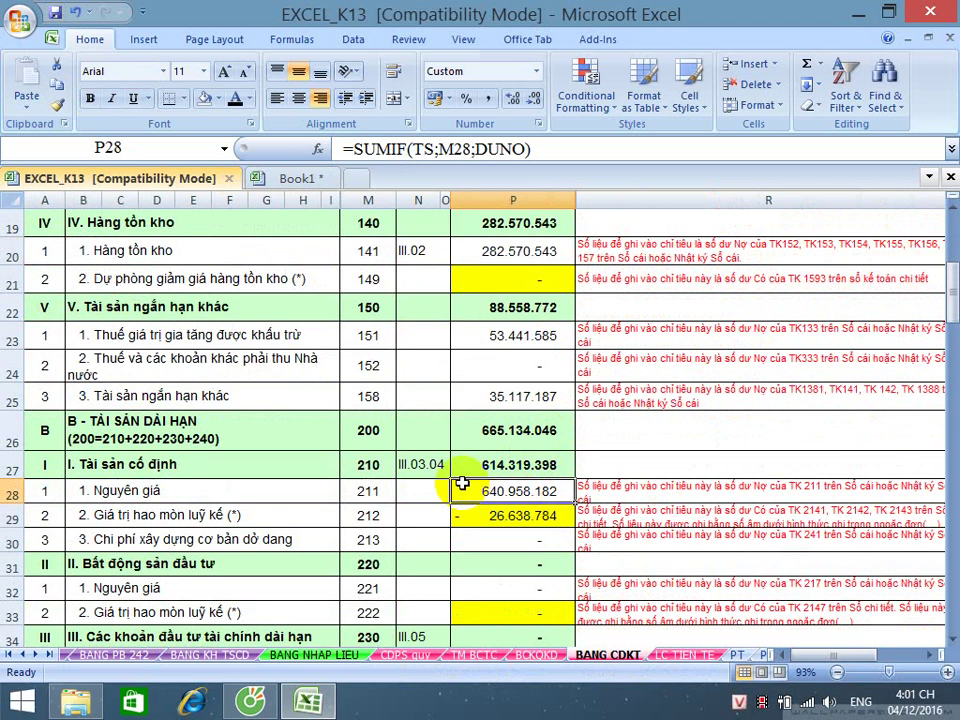
scroll(448, 480, "down", 2)
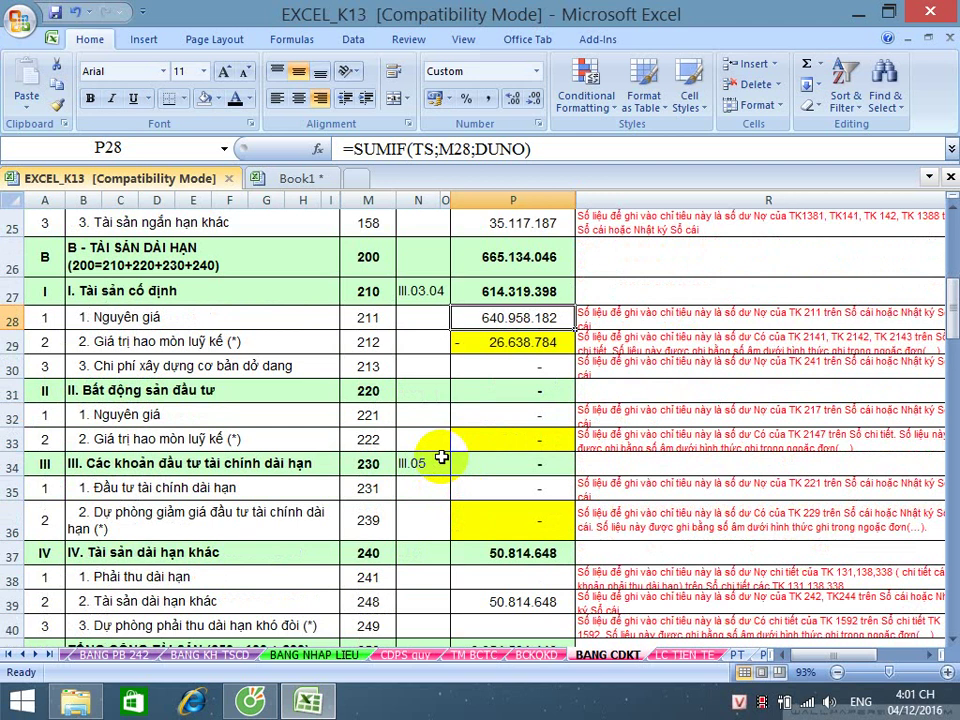
left_click(496, 658)
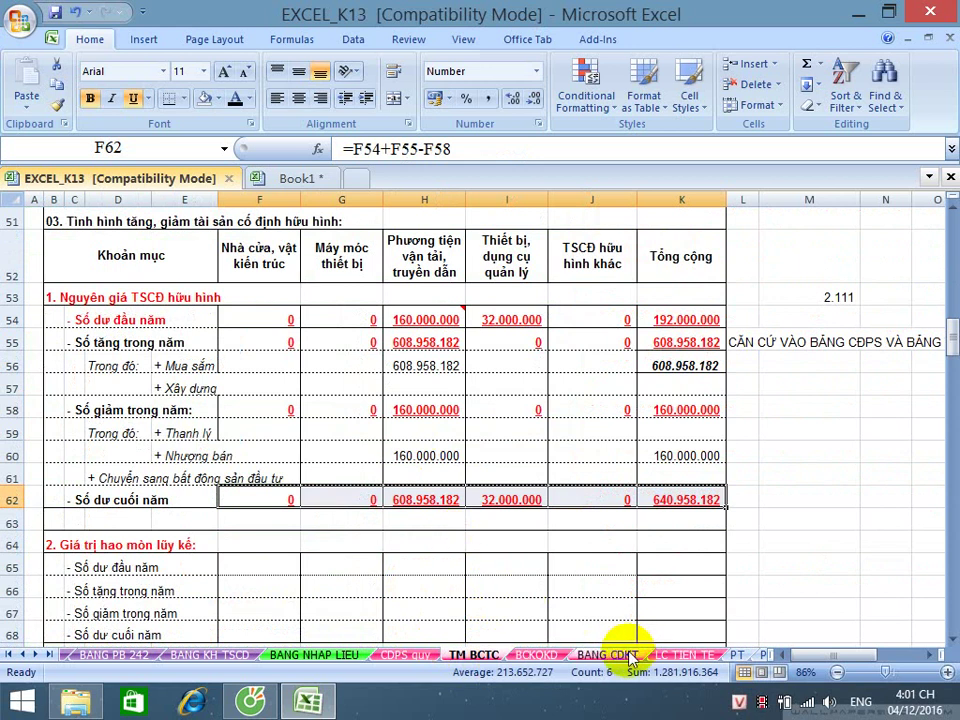
left_click(495, 567)
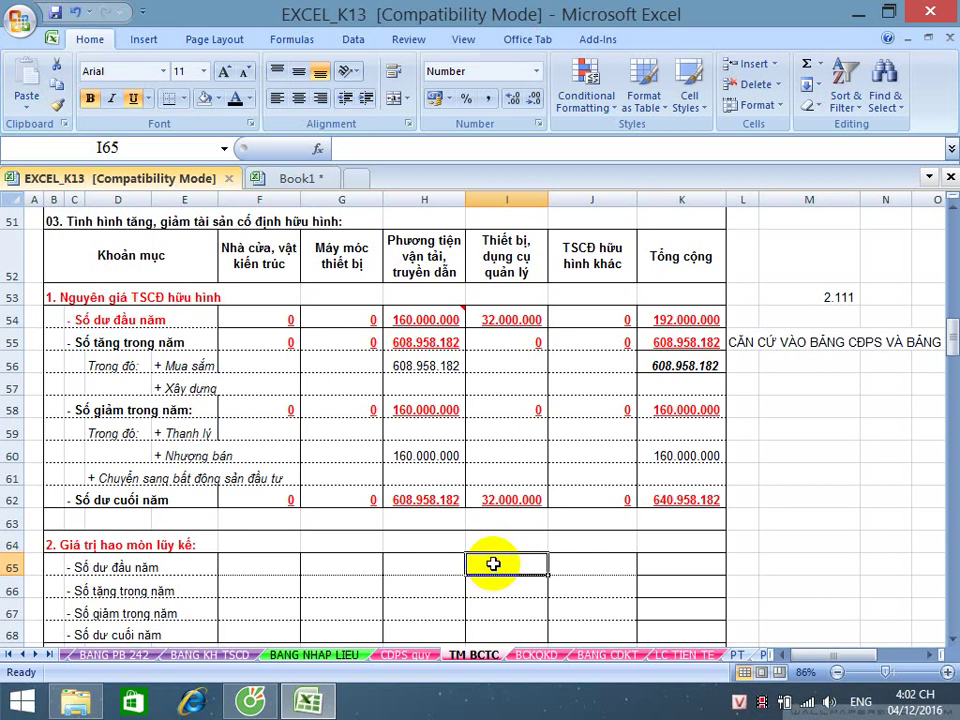
left_click(55, 15)
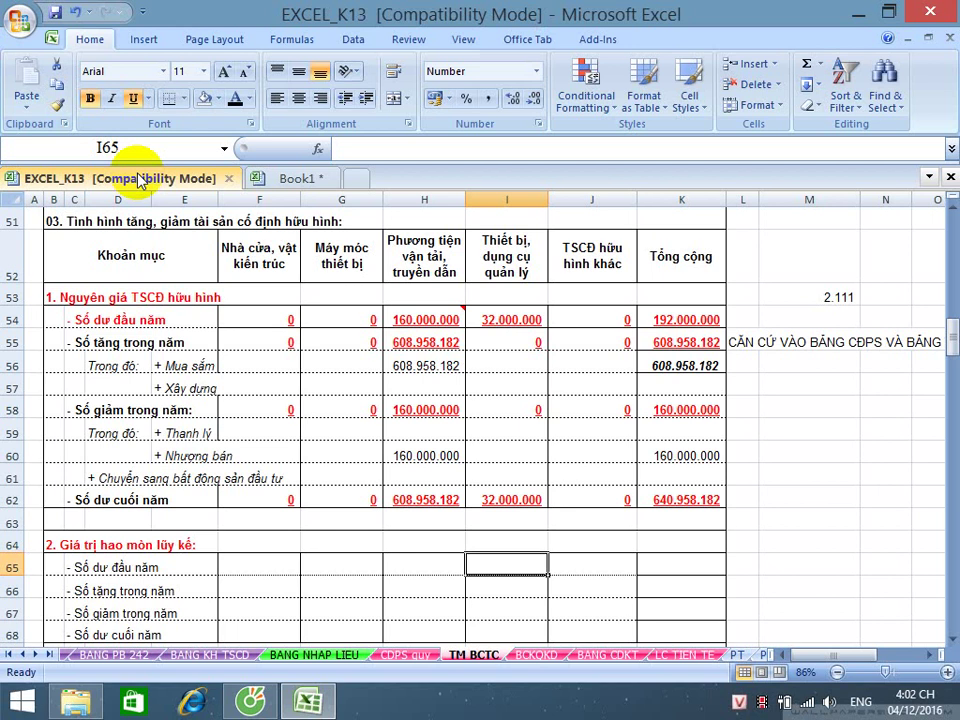
- Copy the formatting of J65:J68 onto the total column starting at K65 and save the workbook
scroll(218, 390, "down", 1)
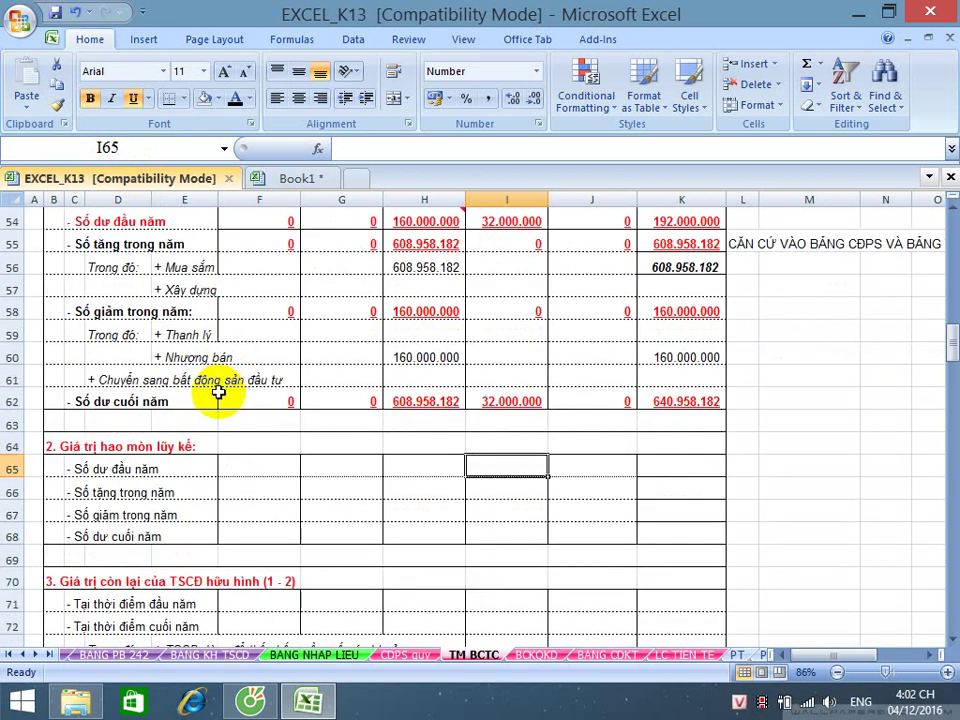
scroll(218, 392, "down", 1)
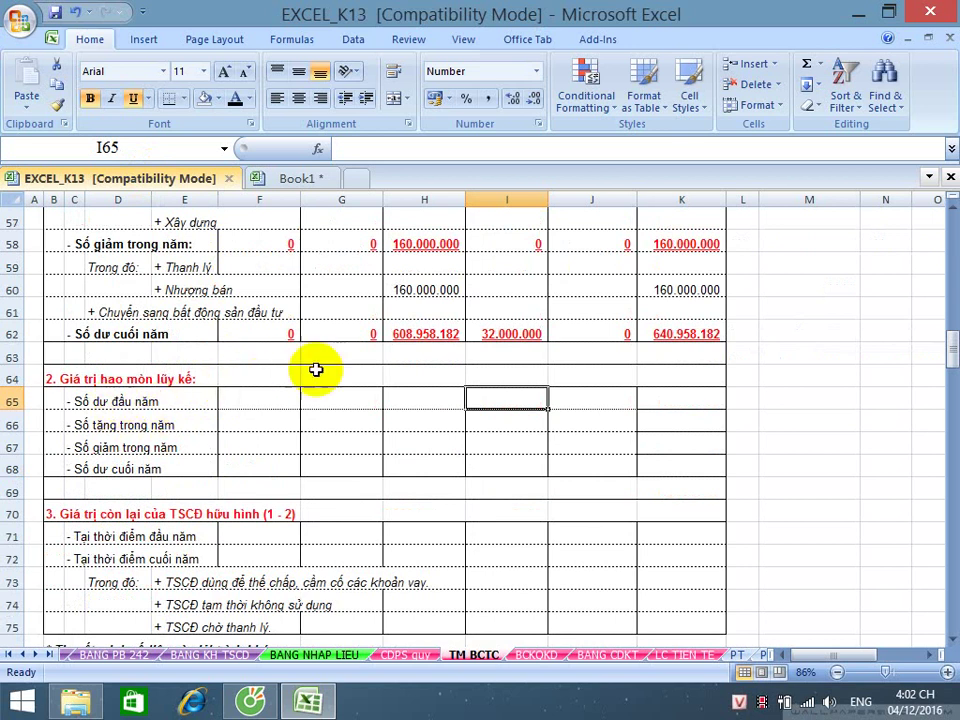
left_click_drag(564, 396, 568, 462)
left_click(57, 104)
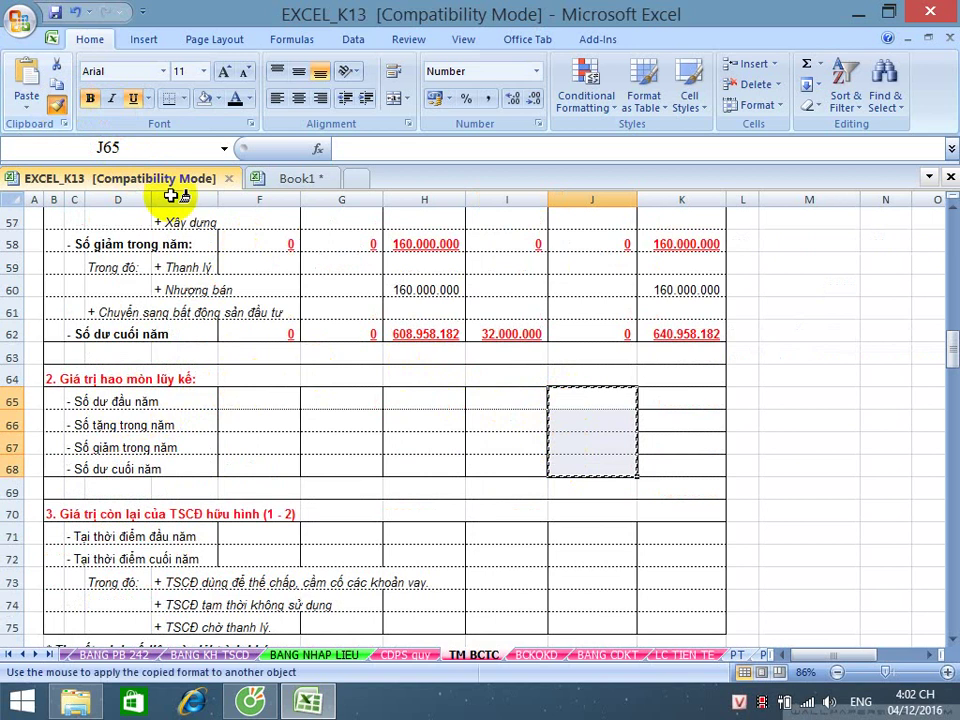
left_click(660, 398)
left_click(506, 442)
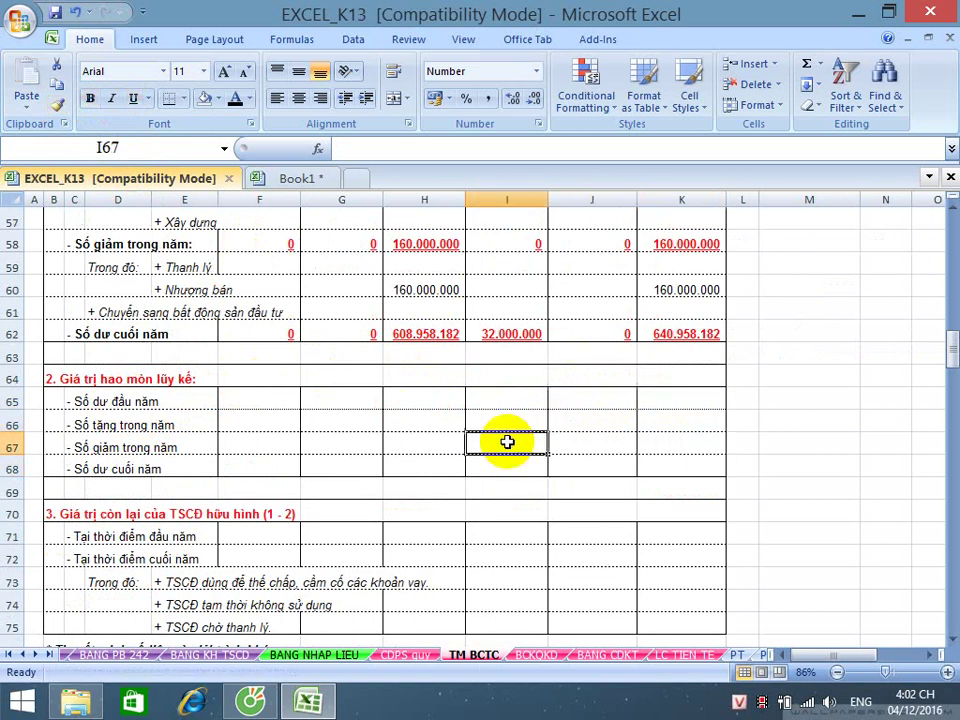
left_click(55, 12)
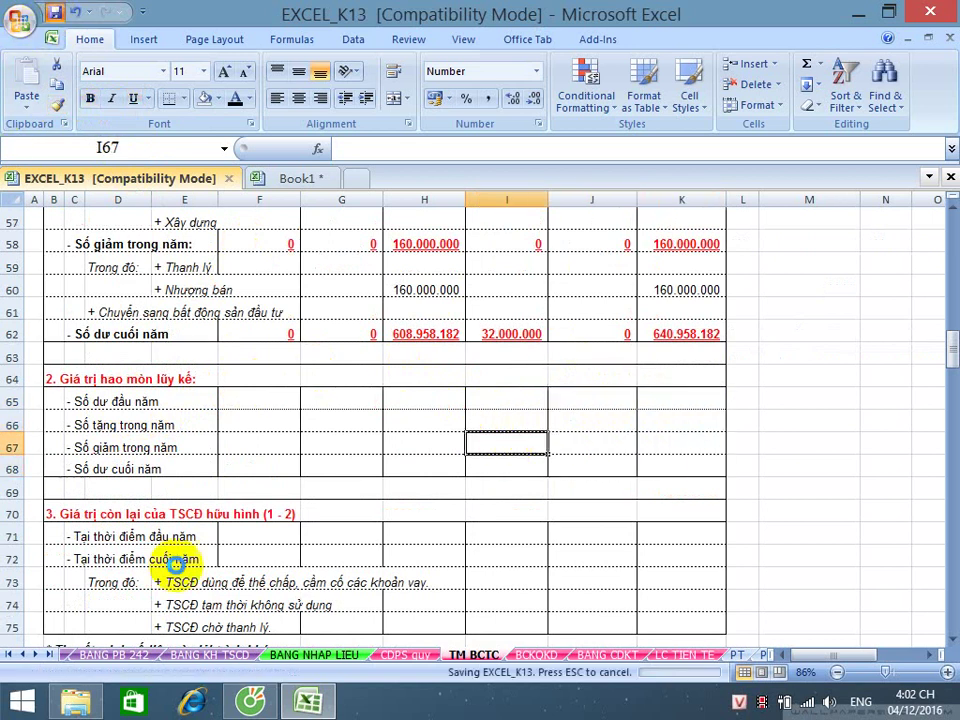
- Look up the account 2141 row on the CDPS quy sheet and return to cell F65 on TM BCTC
left_click(413, 657)
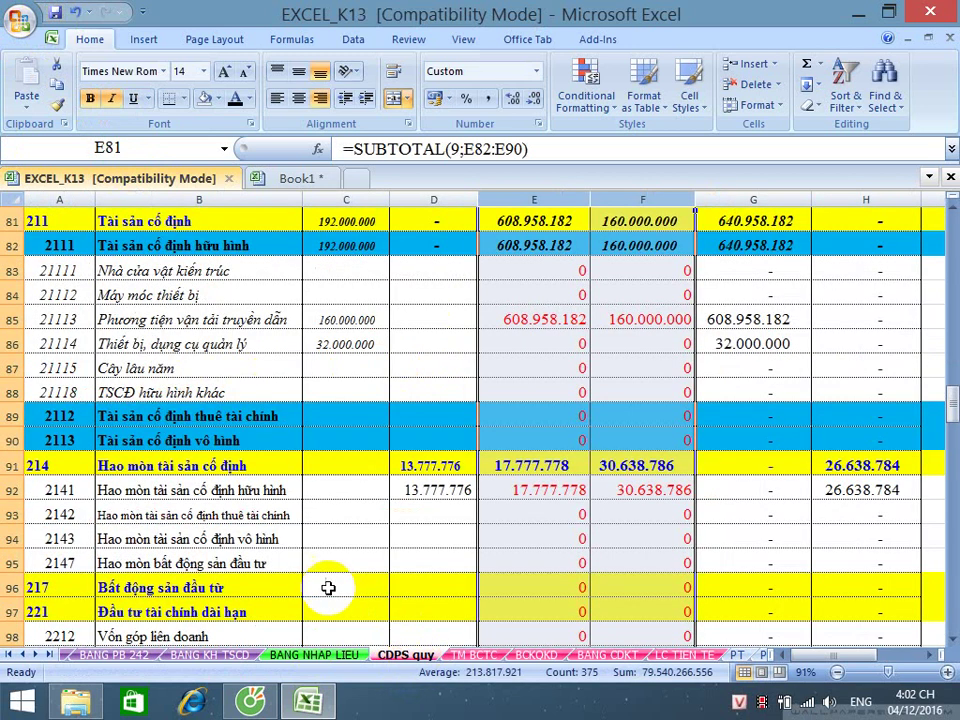
scroll(328, 588, "down", 3)
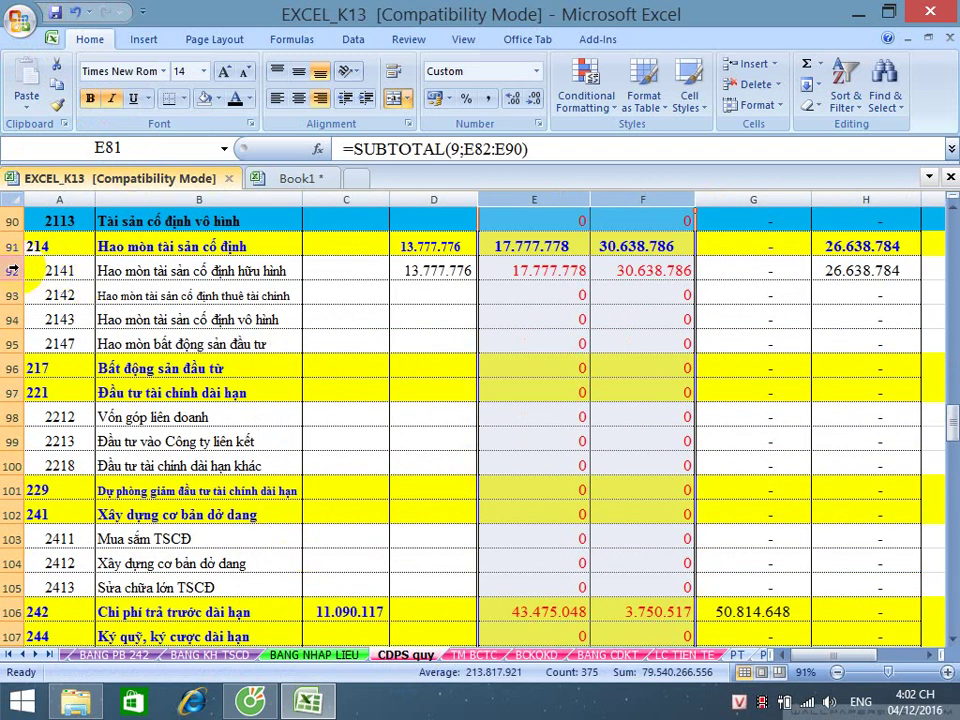
left_click(12, 270)
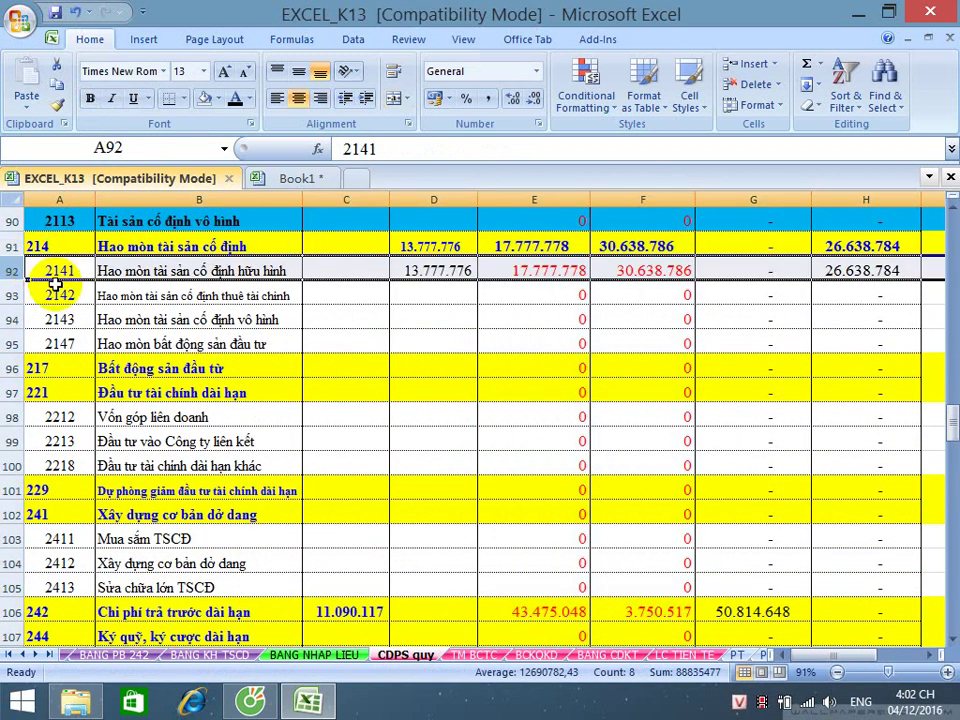
left_click(480, 657)
left_click(273, 401)
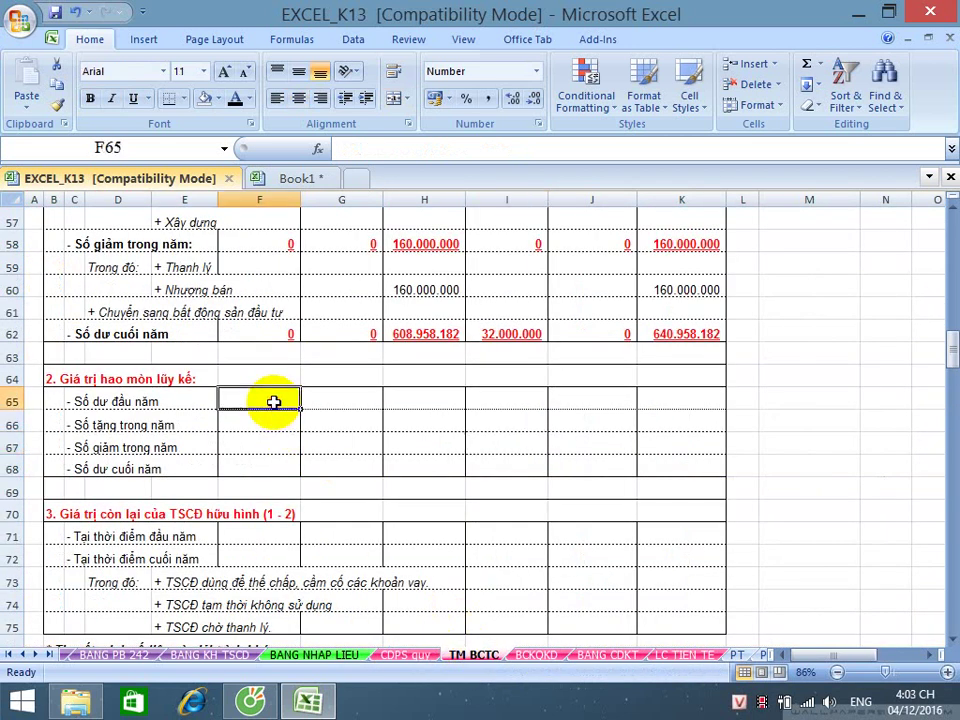
- Review the accumulated depreciation opening-balance row by asset category and the remaining-value section on TM BCTC
scroll(273, 401, "up", 2)
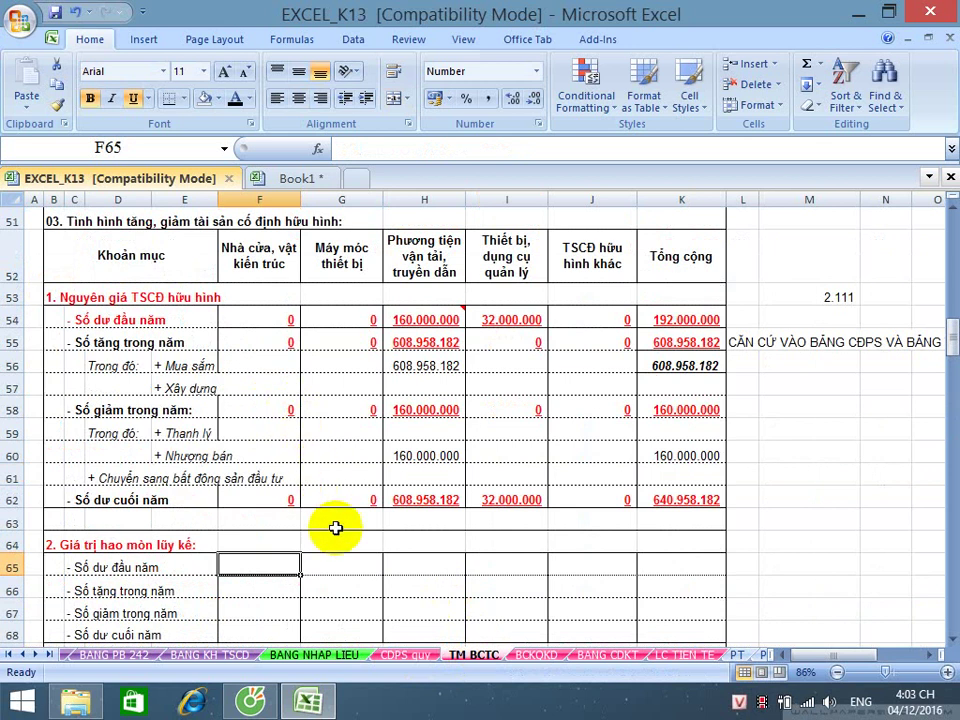
left_click(348, 567)
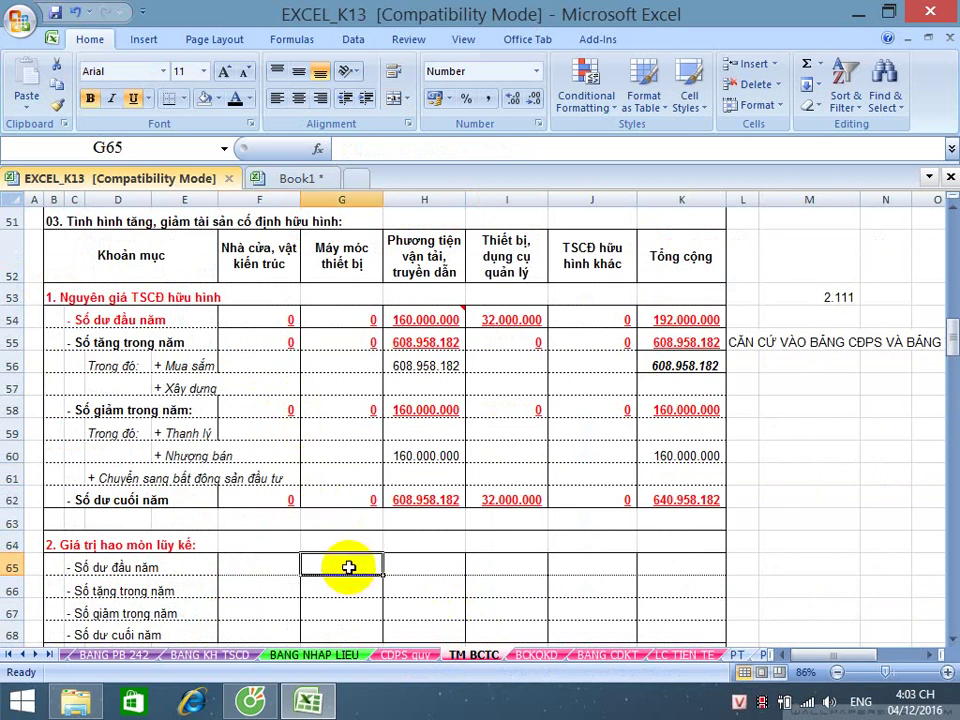
left_click(410, 570)
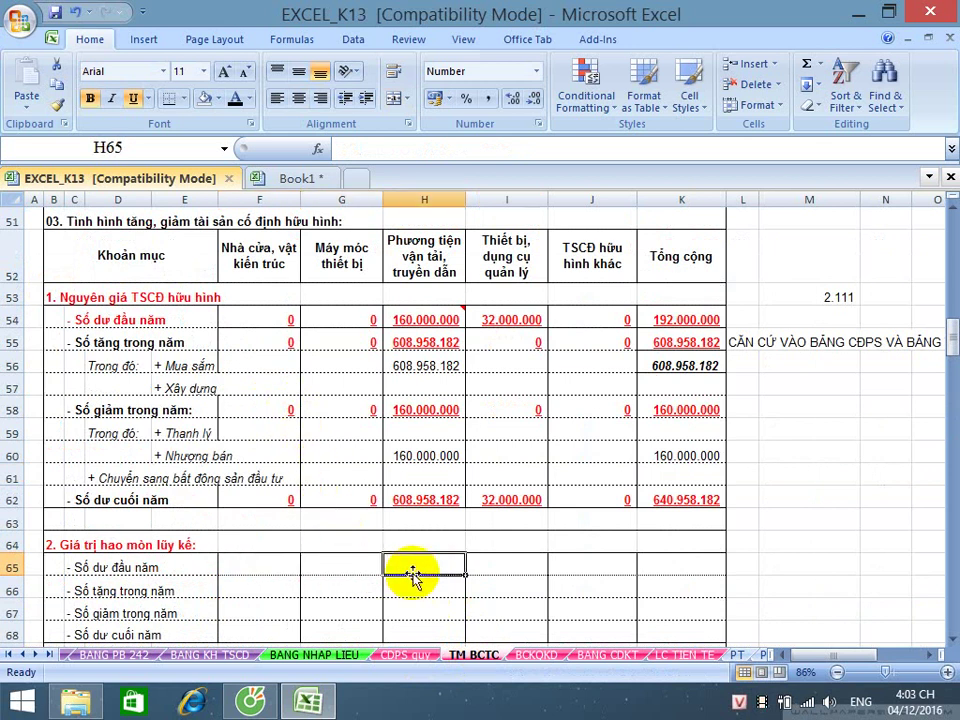
left_click(496, 567)
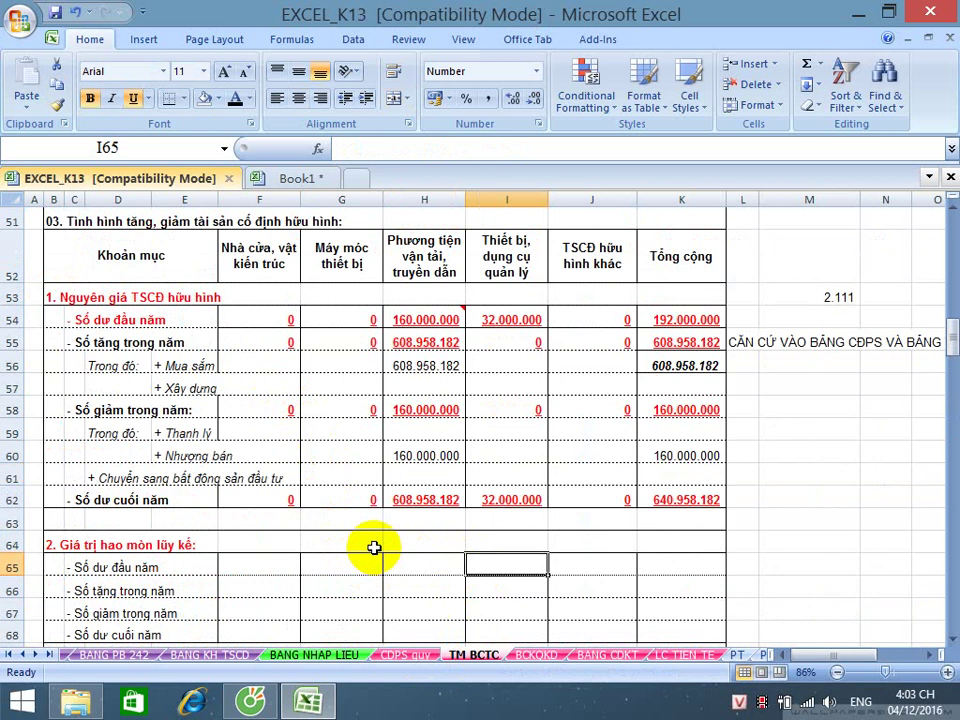
scroll(373, 547, "down", 1)
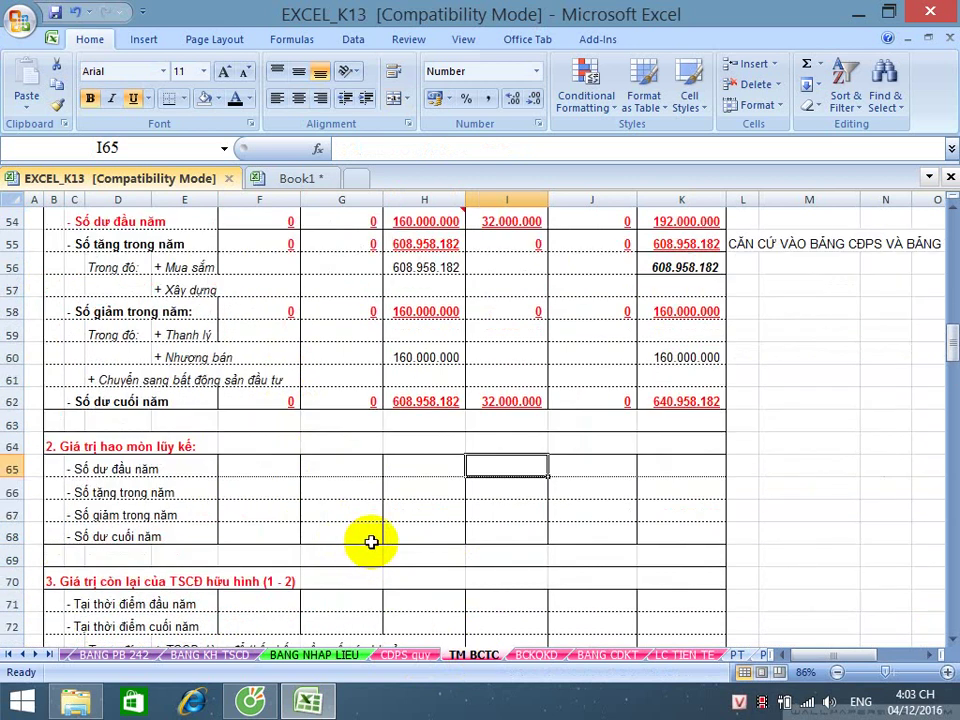
scroll(368, 541, "down", 1)
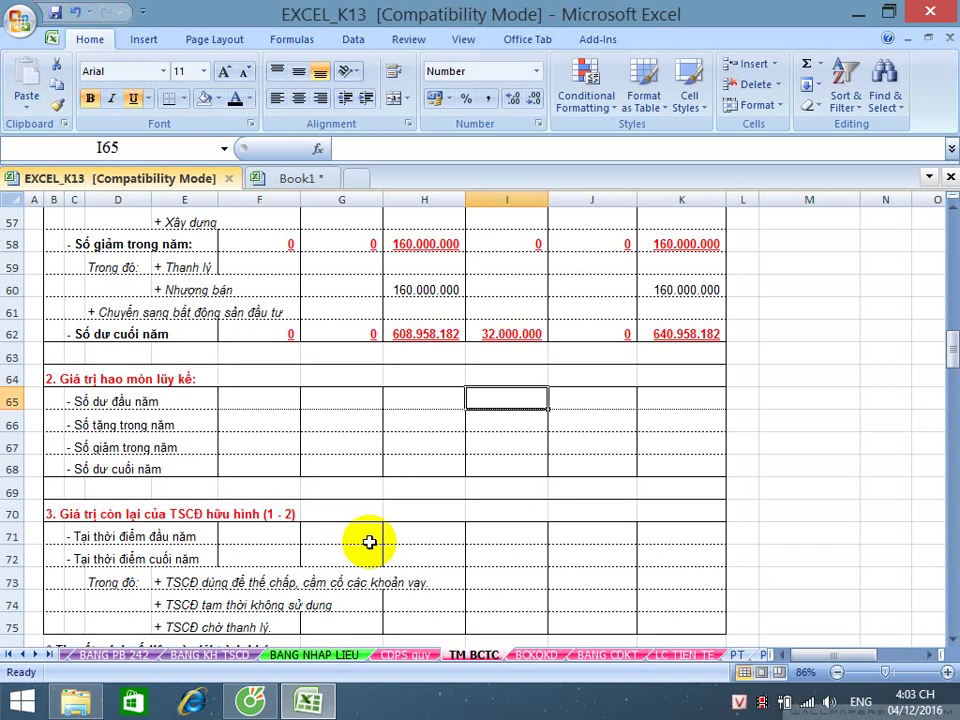
scroll(369, 542, "down", 1)
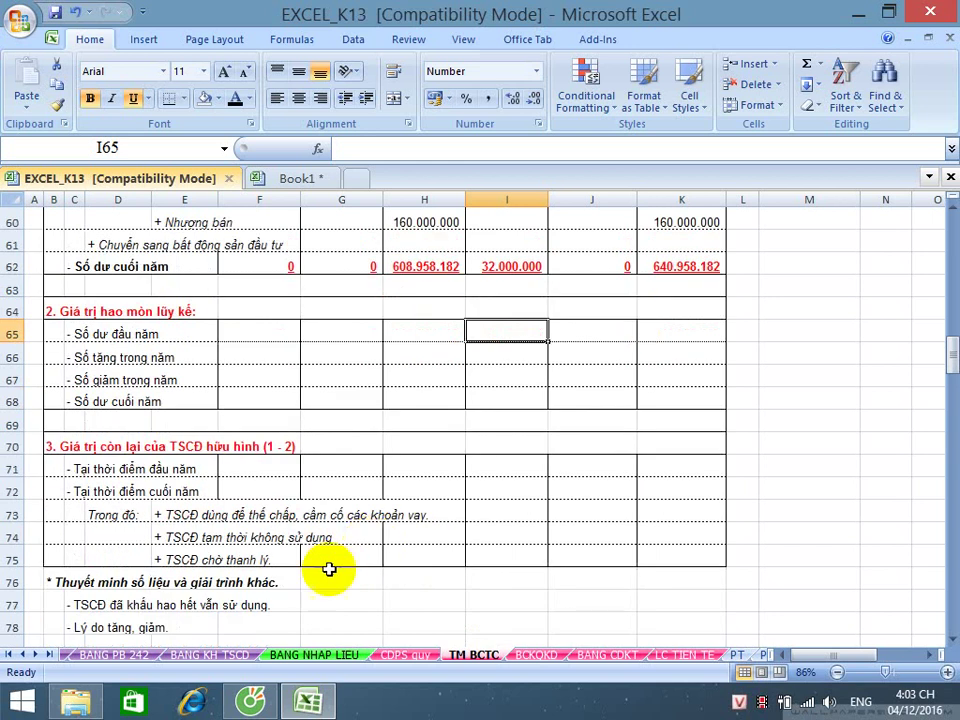
- View the December 2014 fixed-asset depreciation table on the BANG KH TSCD sheet
left_click(210, 655)
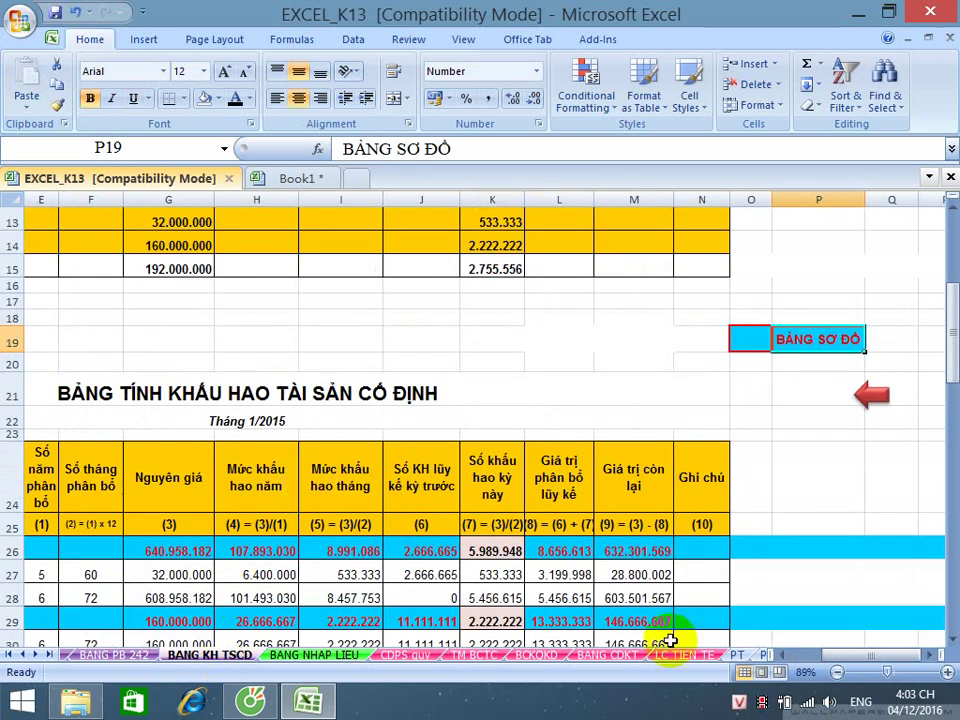
left_click(793, 655)
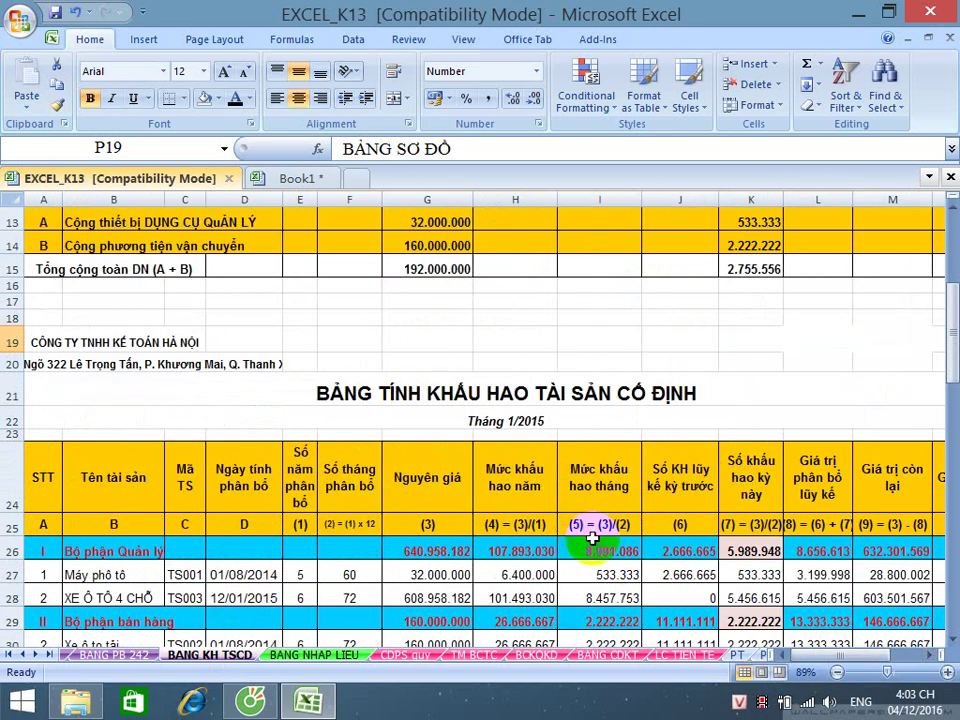
scroll(506, 491, "up", 2)
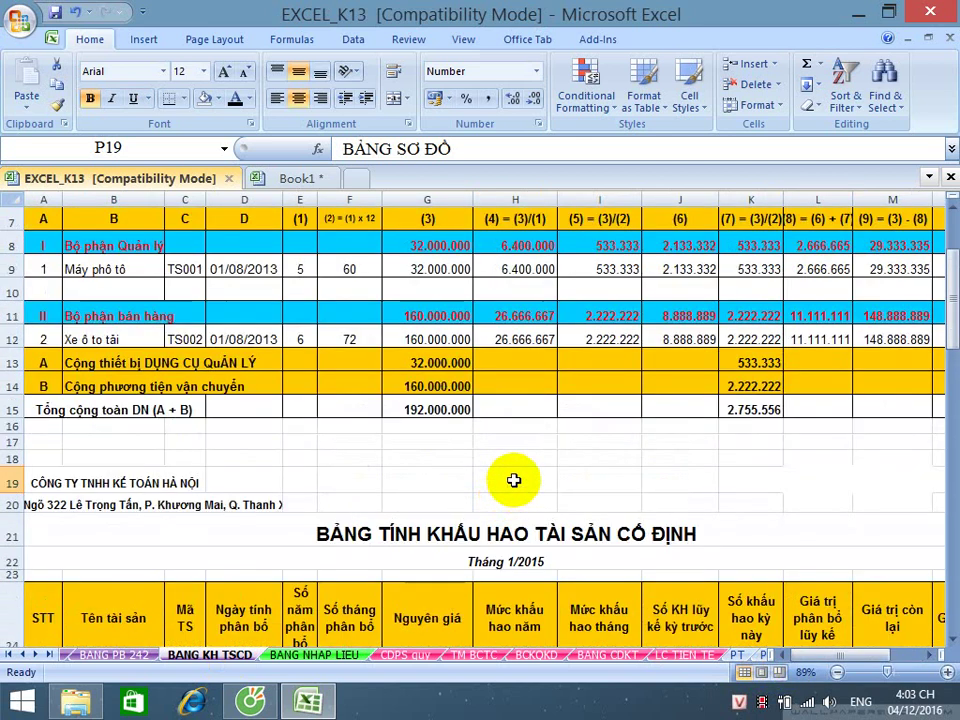
scroll(502, 477, "up", 1)
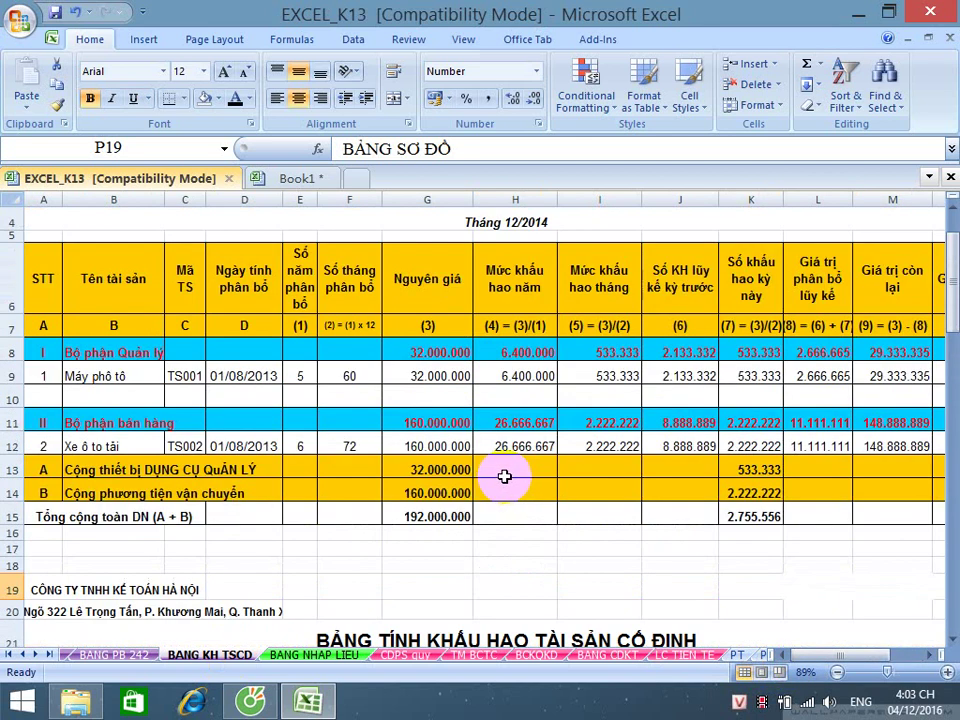
scroll(505, 477, "up", 1)
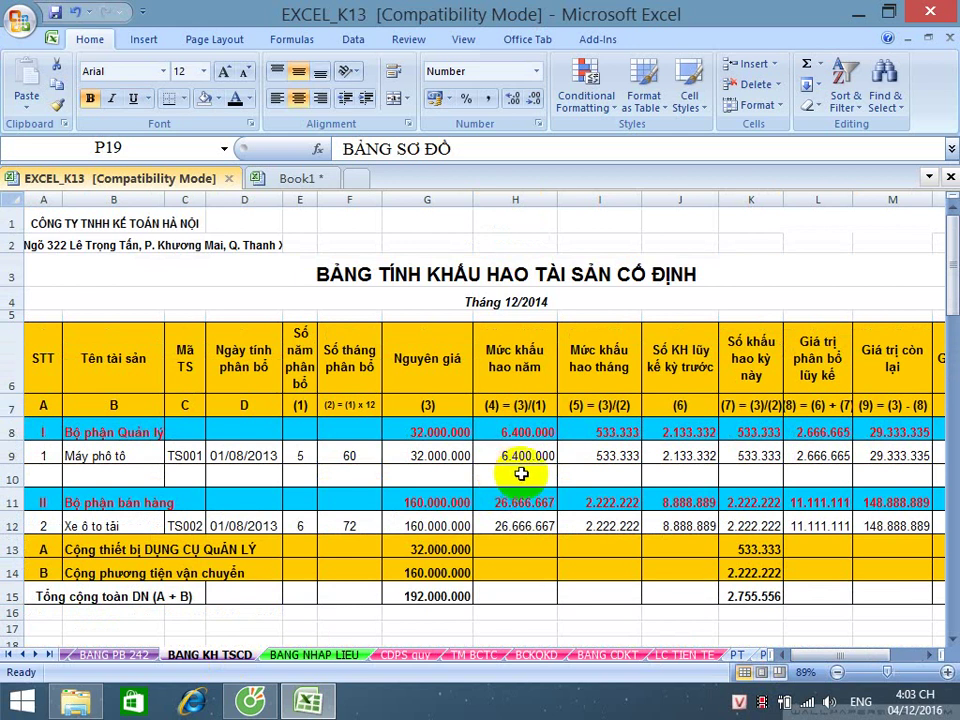
- Set the depreciation start date of the photocopier Máy phô tô (D9) in the December 2014 table to 01/08/2014
scroll(521, 474, "down", 1)
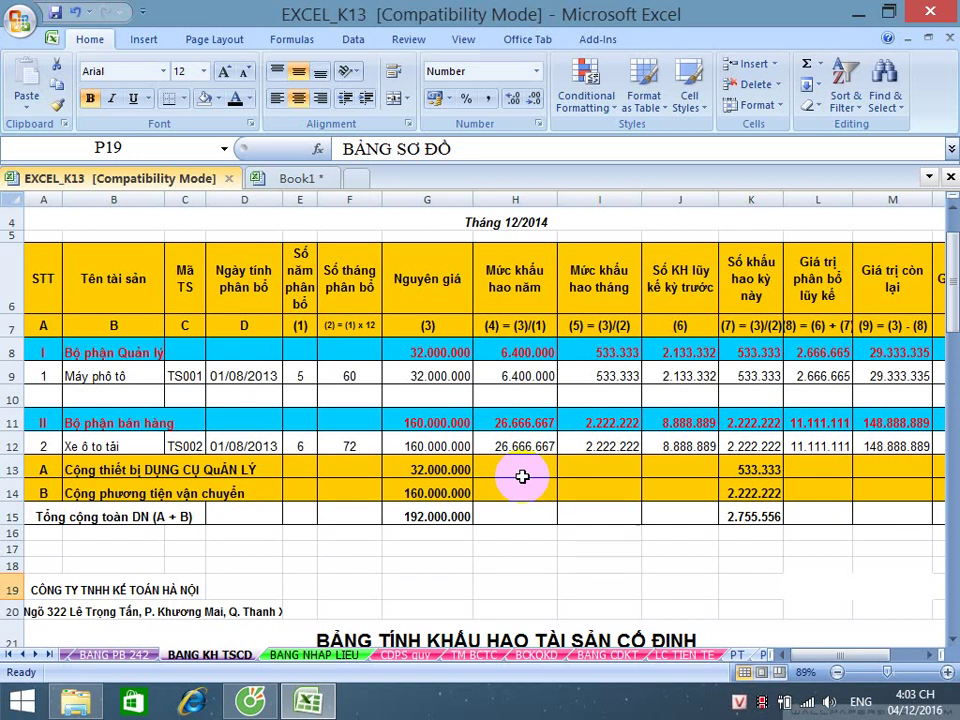
left_click(262, 376)
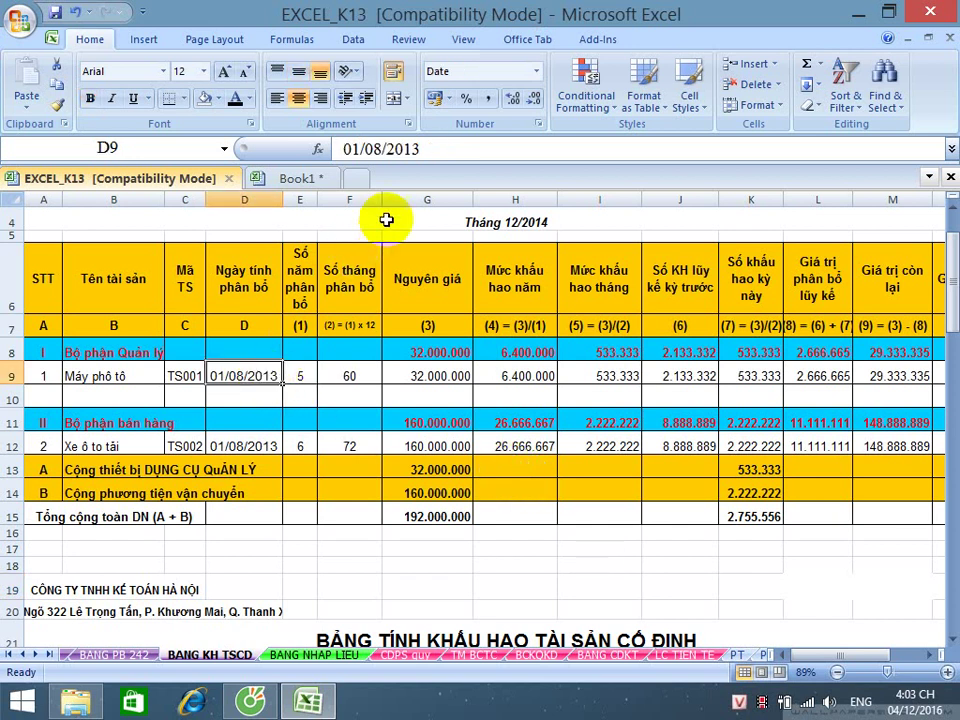
left_click(446, 150)
key("BackSpace")
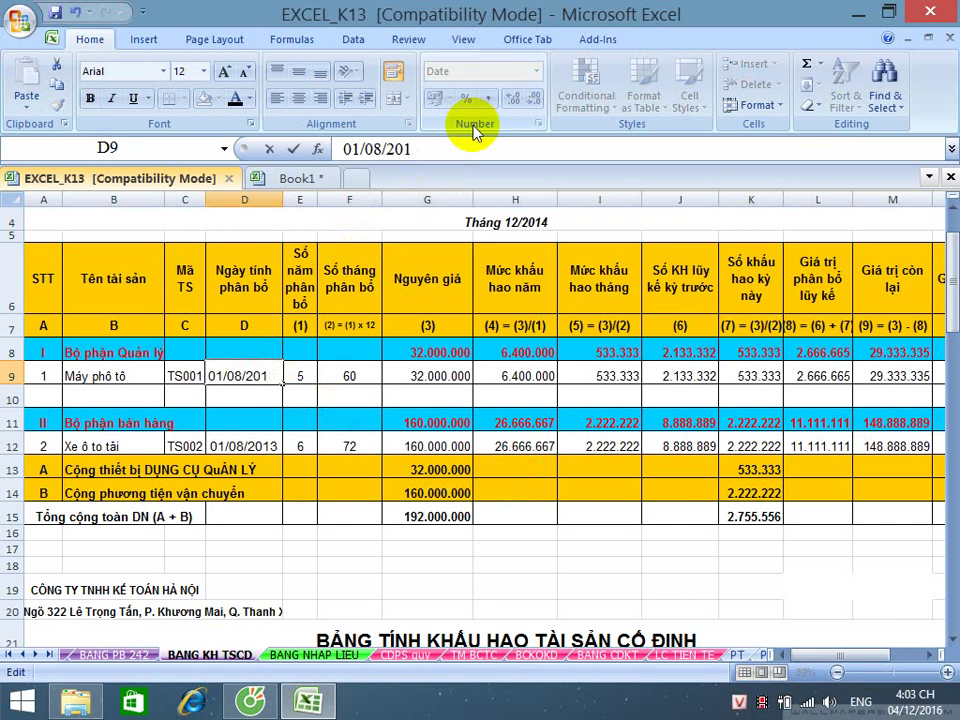
type("4")
key("Return")
- Set the depreciation start date of the truck Xe ô tô tải (D12) to 01/08/2014 and save the workbook
key("Return")
key("Return")
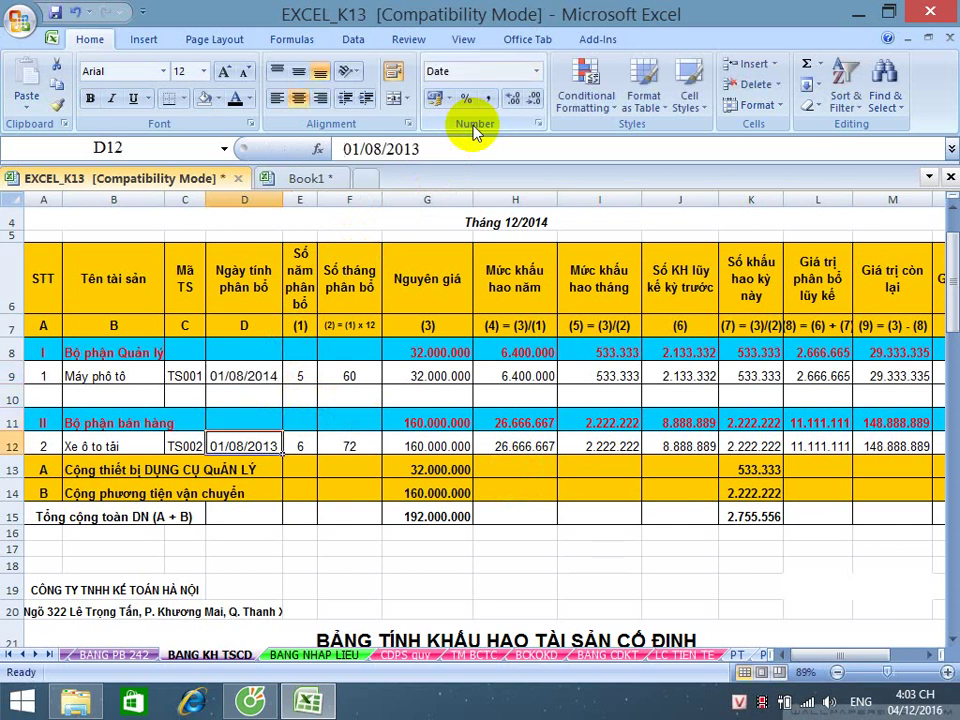
left_click(462, 148)
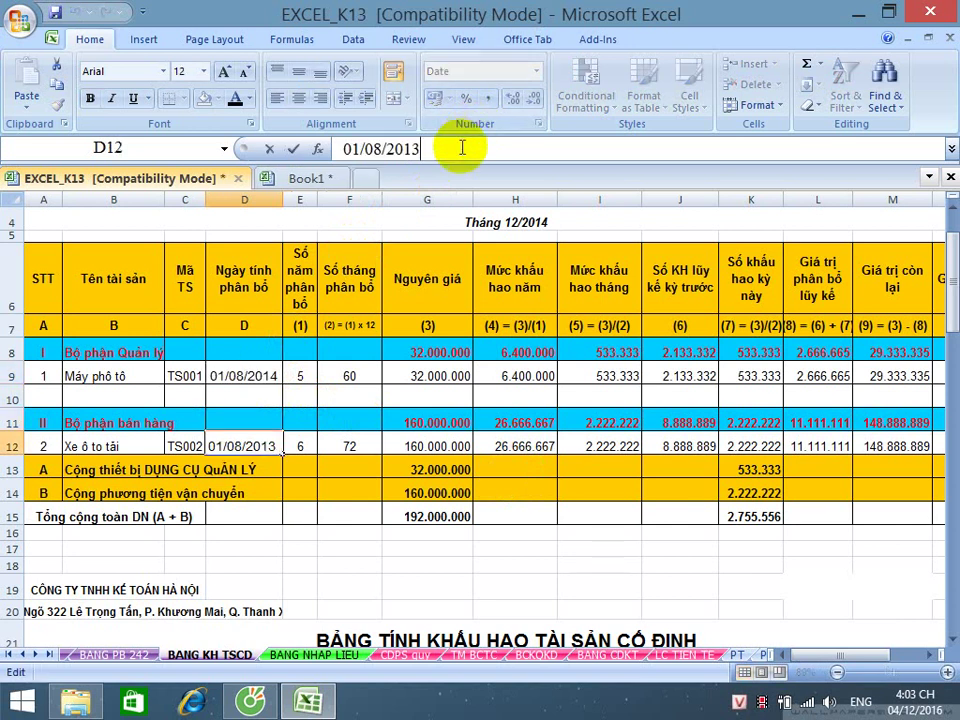
key("BackSpace")
type("4")
key("Return")
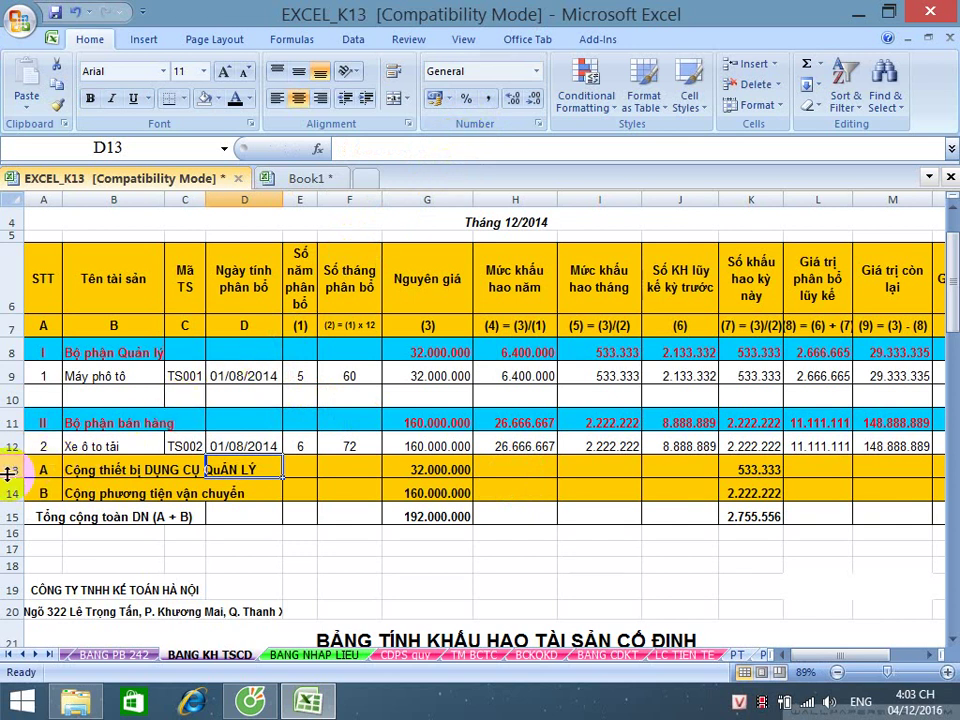
left_click(55, 12)
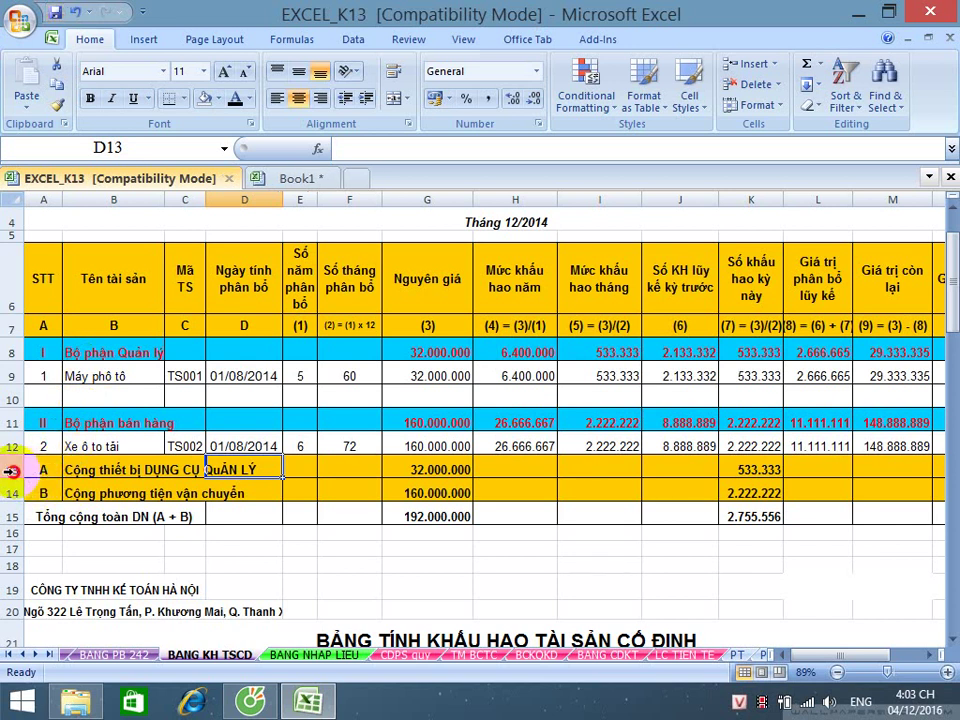
- Review the management-equipment and transport-vehicle subtotal rows 13 and 14, including the original-cost formula in G13
left_click_drag(12, 470, 14, 492)
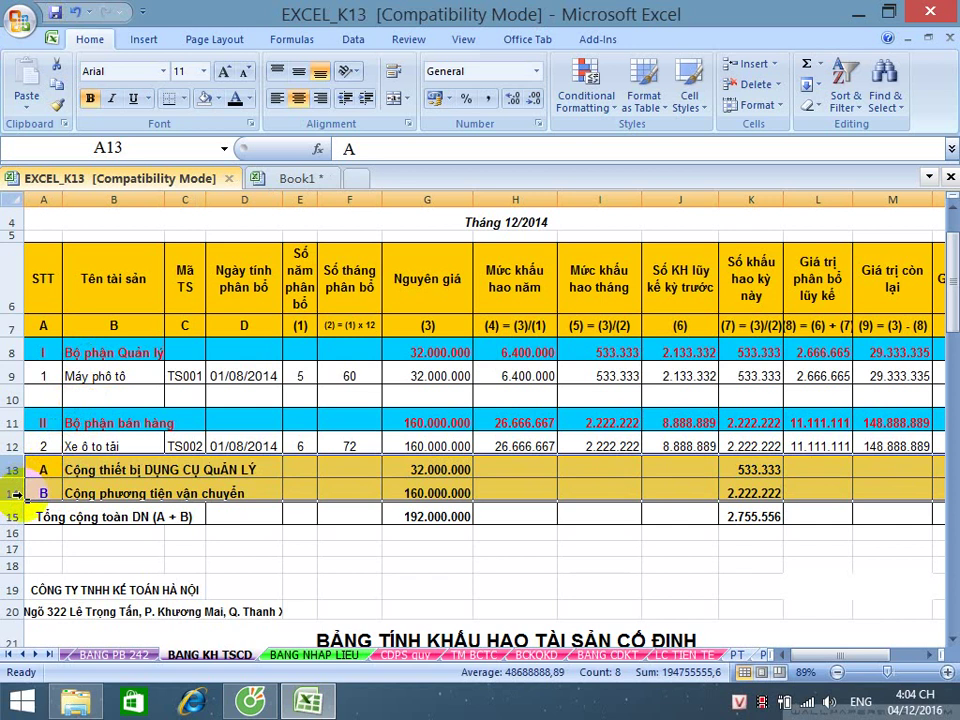
left_click(80, 470)
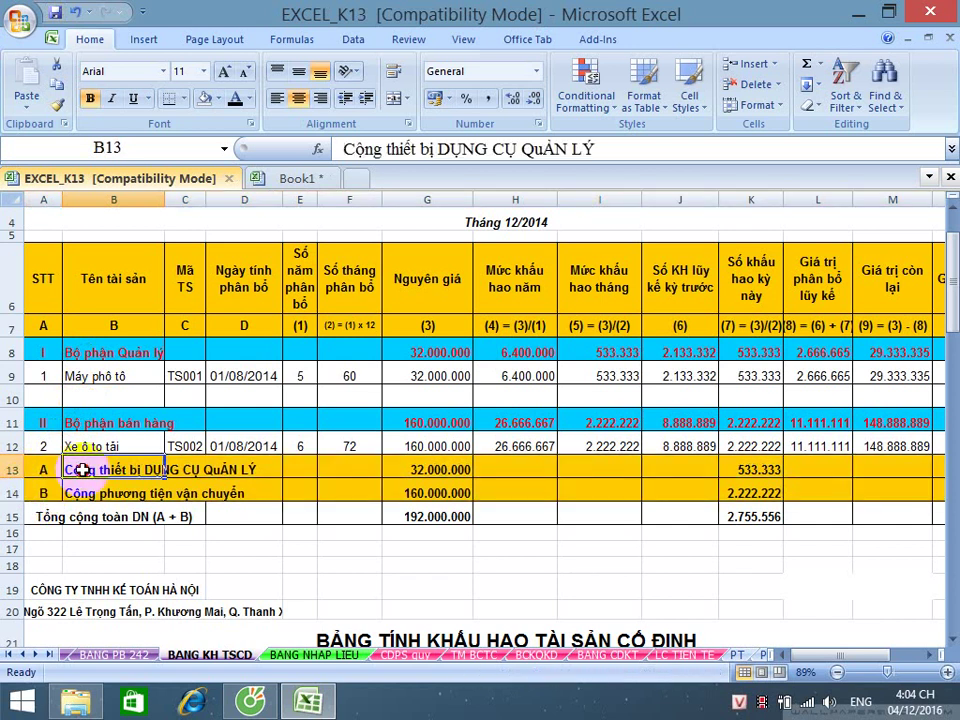
left_click(75, 493)
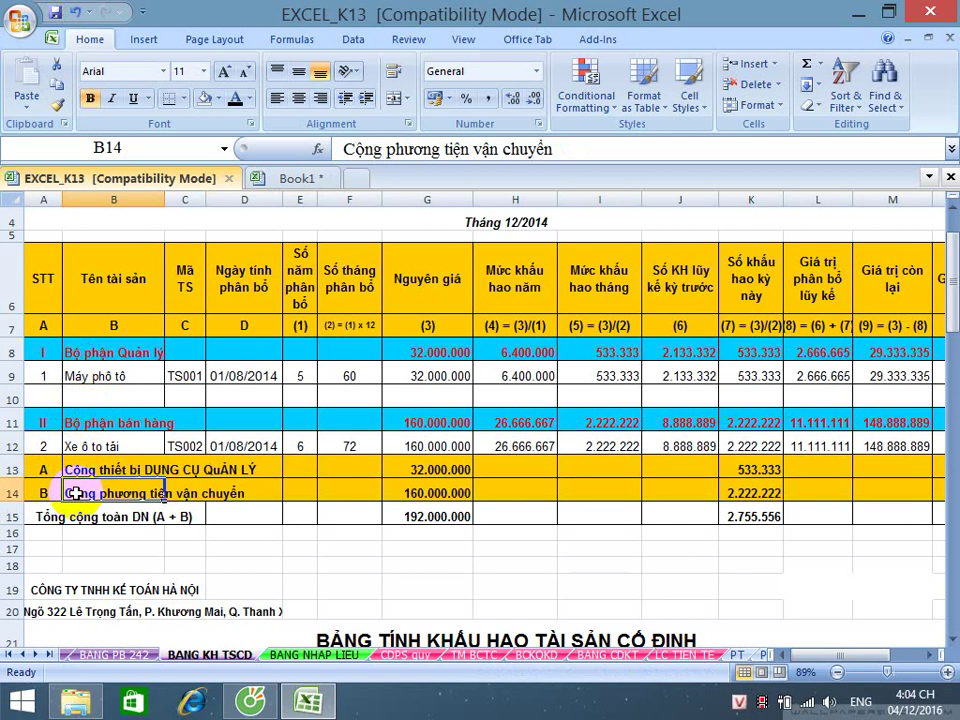
left_click(436, 469)
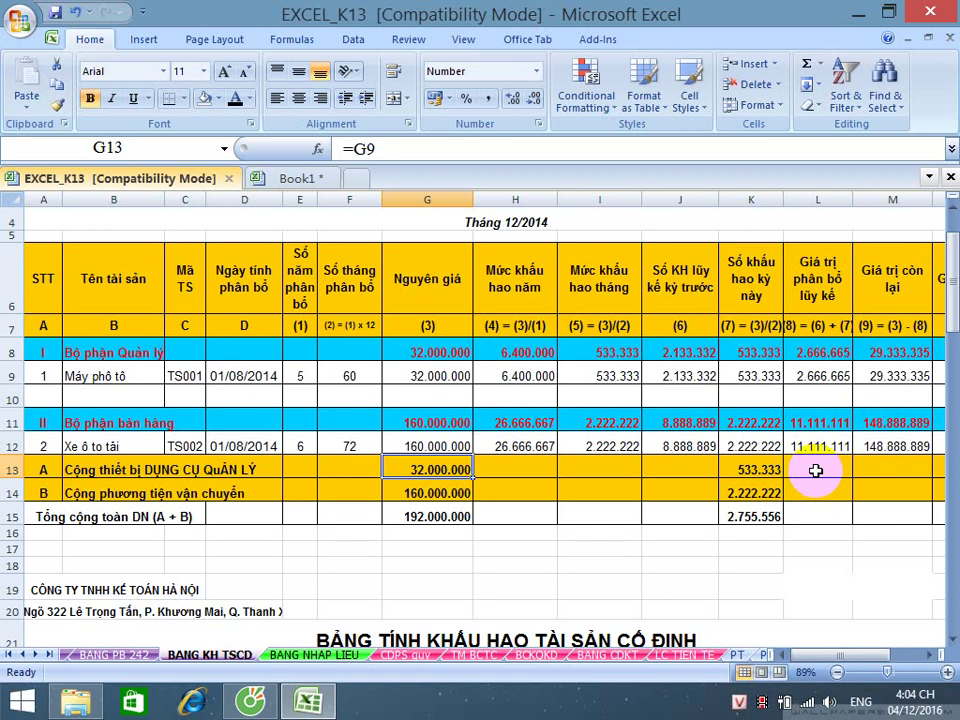
- Fill the accumulated depreciation subtotals of the December 2014 table with =L9 in L13 and =L12 in L14
left_click(816, 470)
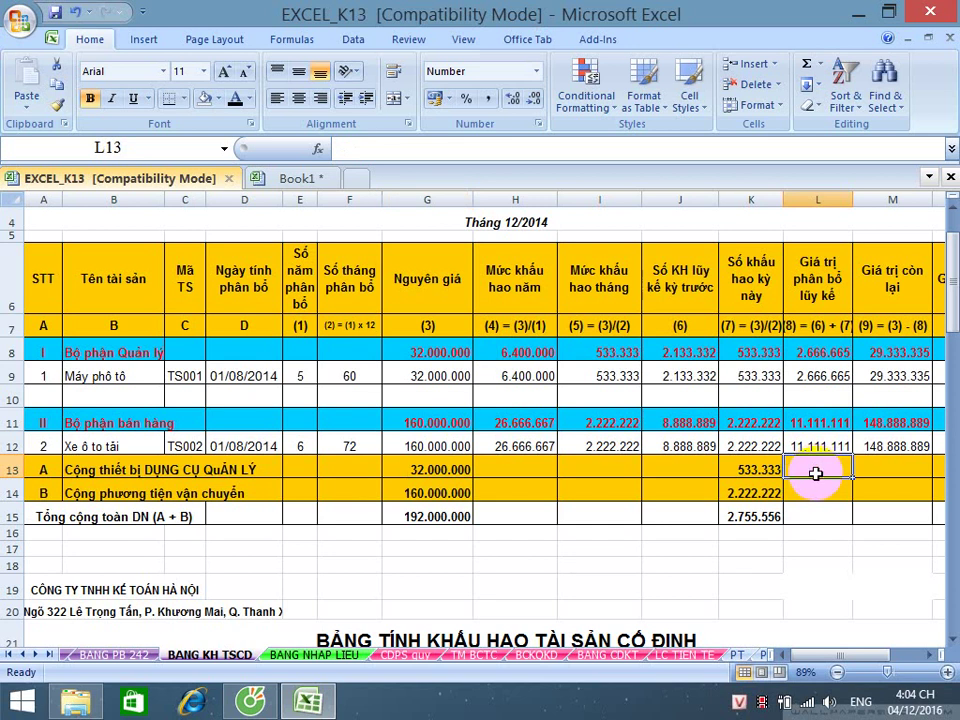
scroll(816, 470, "down", 1)
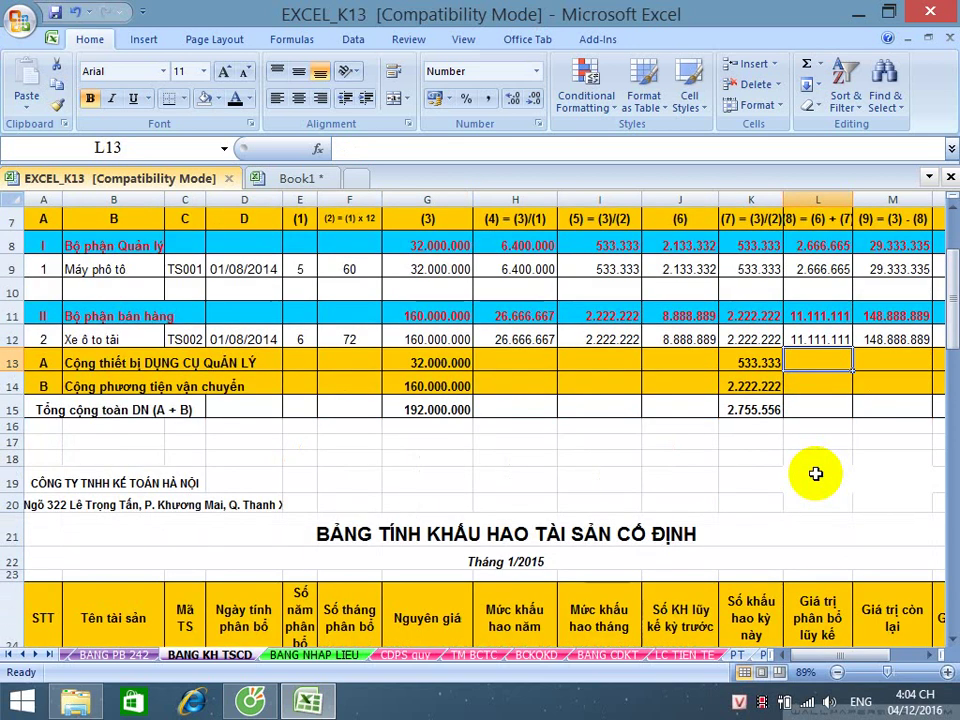
scroll(816, 473, "up", 1)
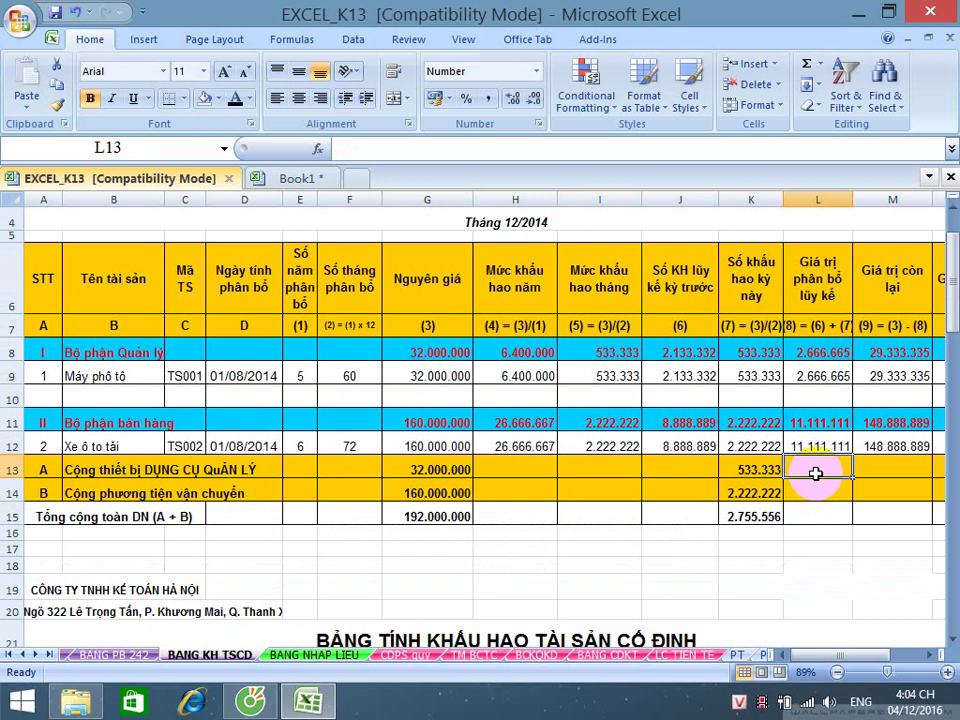
type("=")
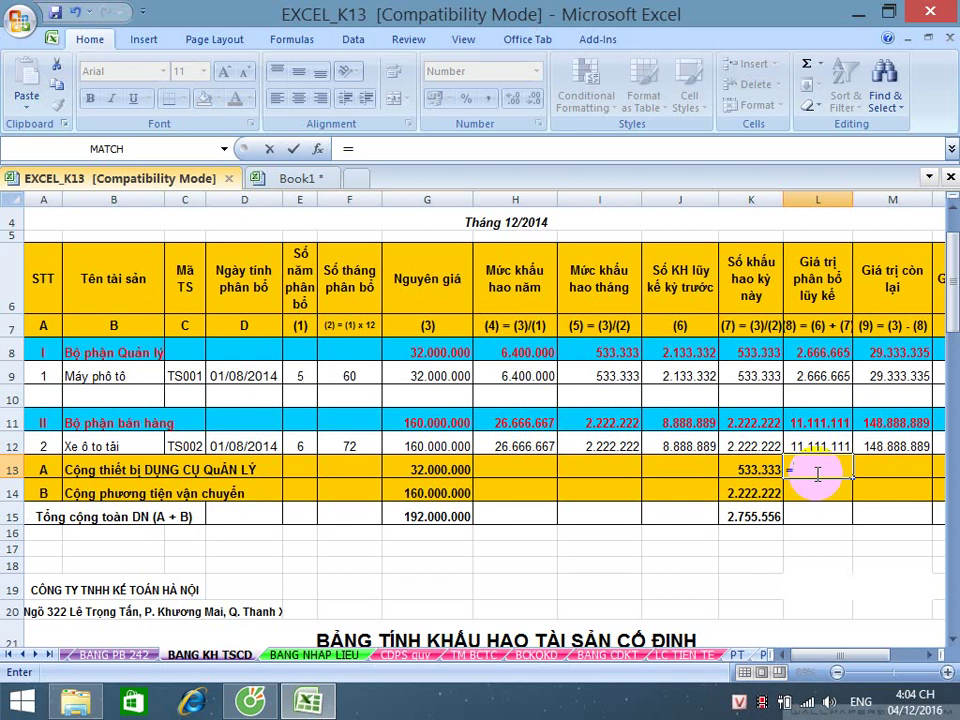
left_click(820, 374)
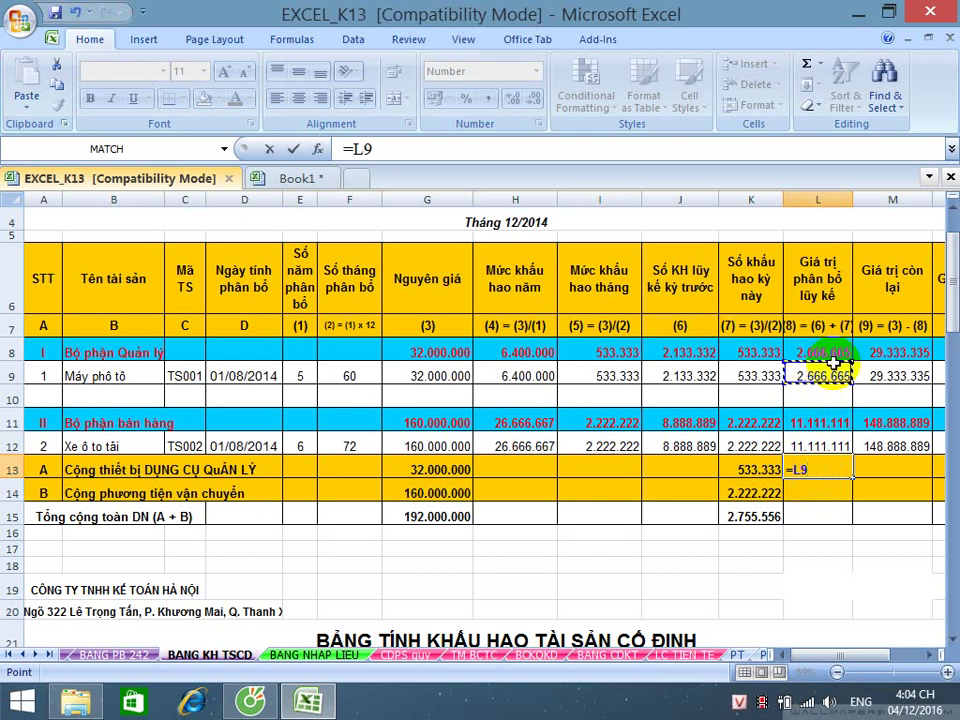
key("Return")
type("=")
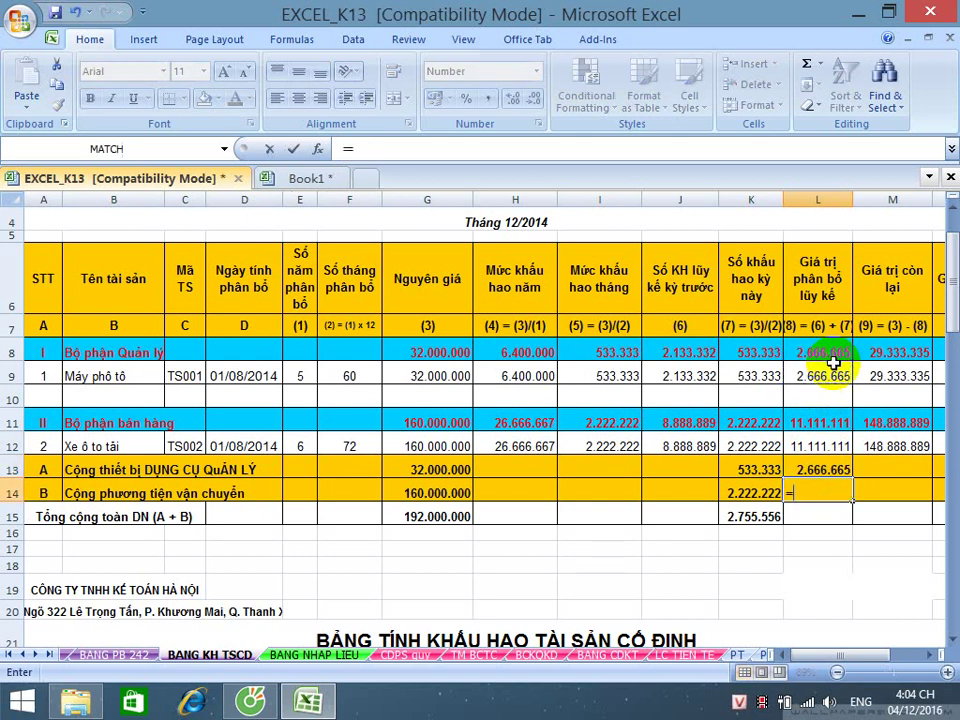
left_click(808, 447)
key("Return")
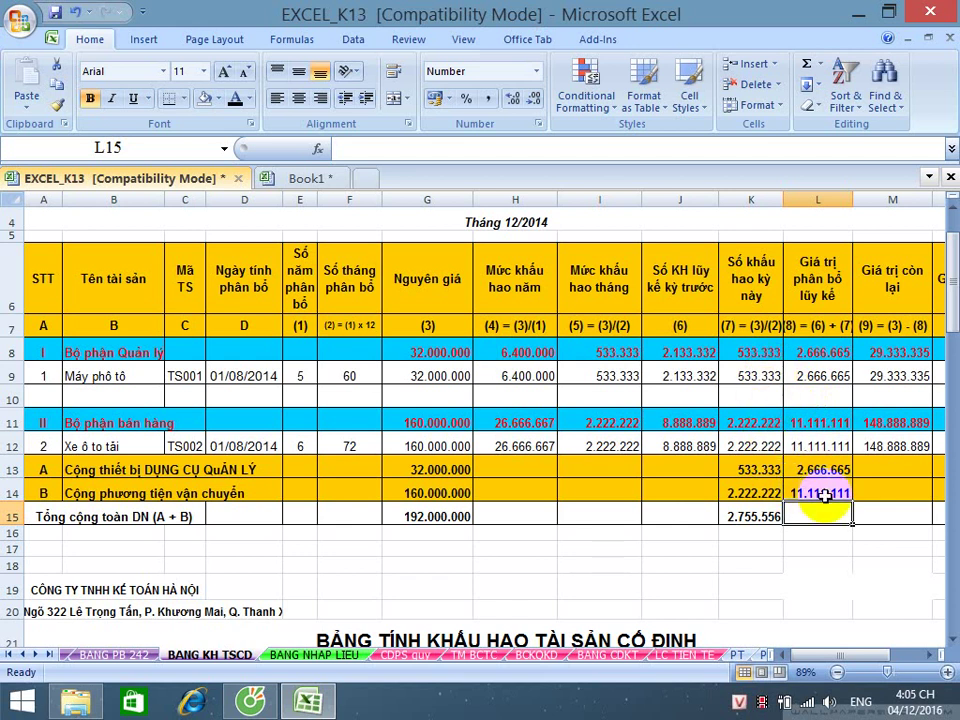
- Examine the accumulated depreciation subtotals in L13:L14 against the asset rows of the December 2014 table
scroll(820, 495, "down", 2)
scroll(608, 456, "up", 1)
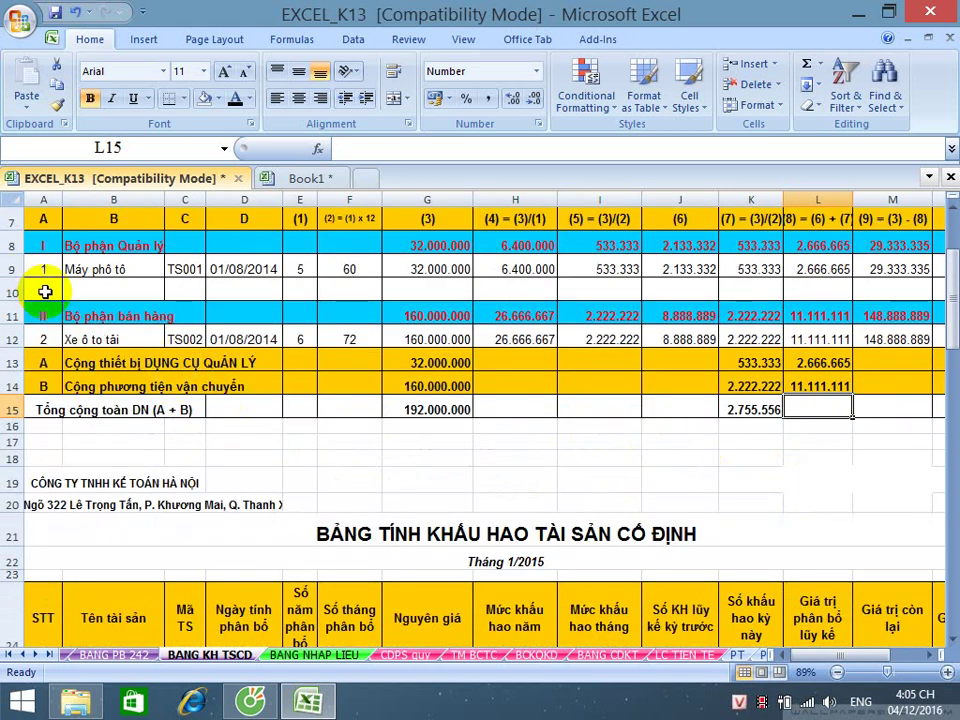
left_click(44, 291)
left_click(97, 287)
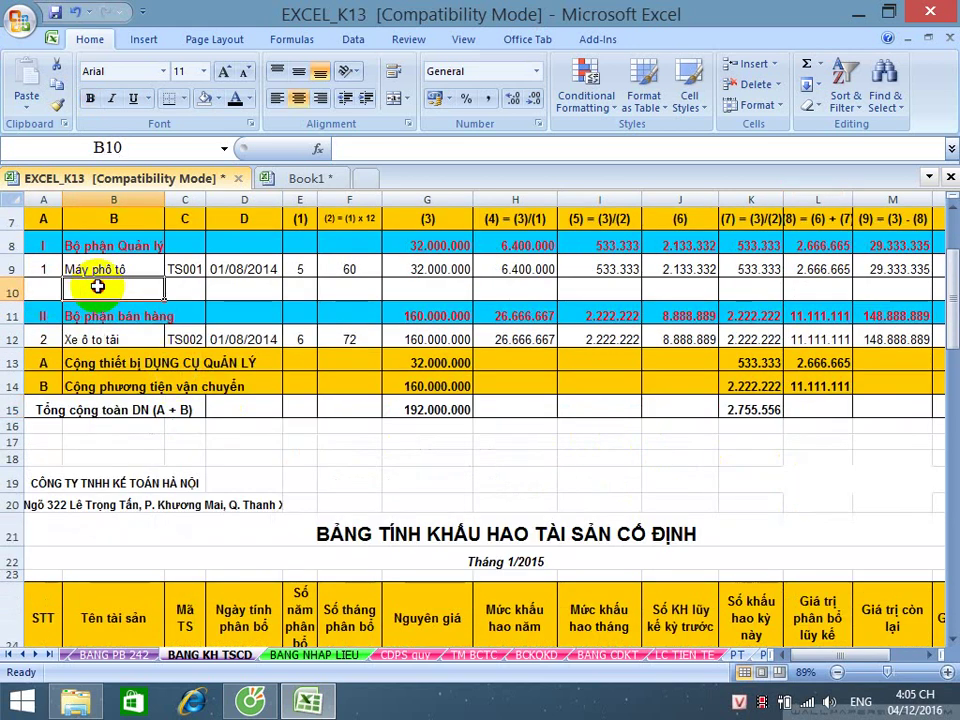
left_click(817, 391)
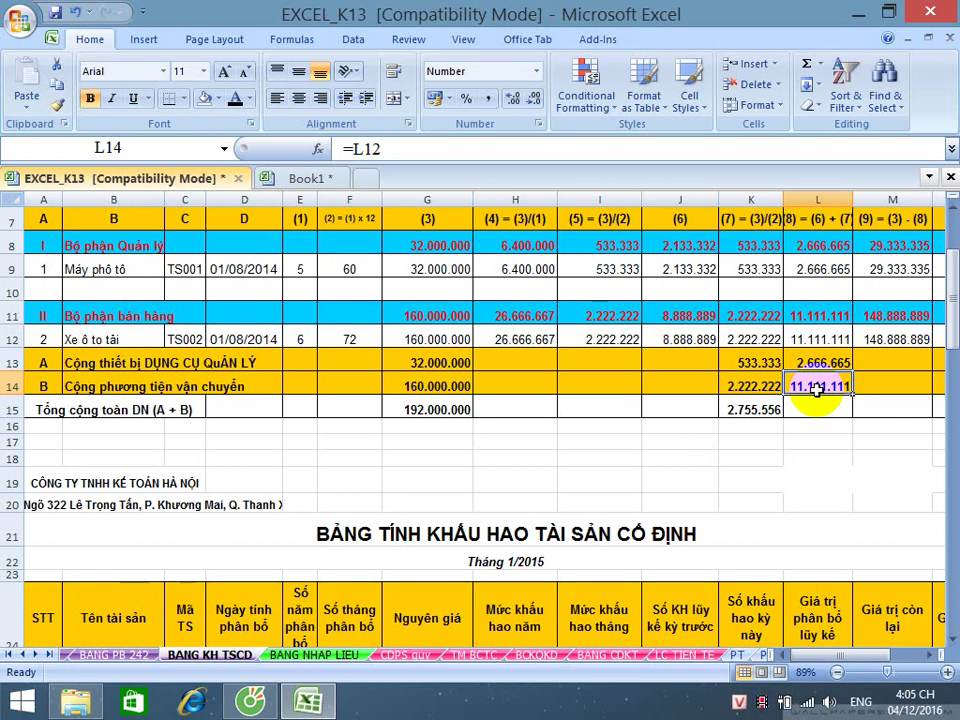
left_click(846, 457)
left_click_drag(822, 366, 822, 380)
scroll(822, 372, "up", 1)
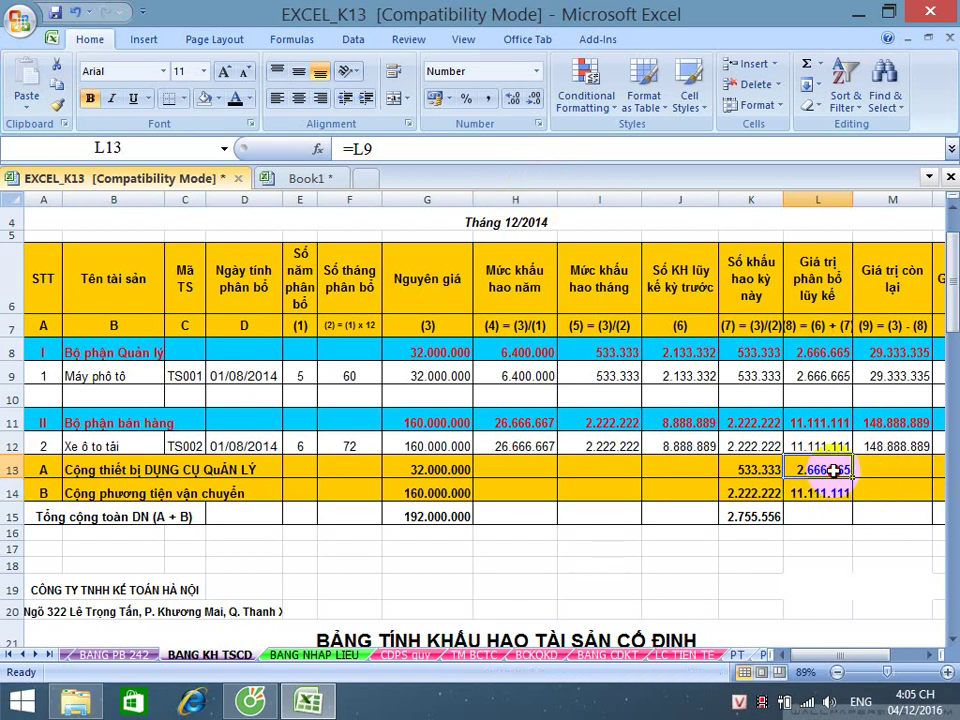
left_click_drag(836, 467, 836, 492)
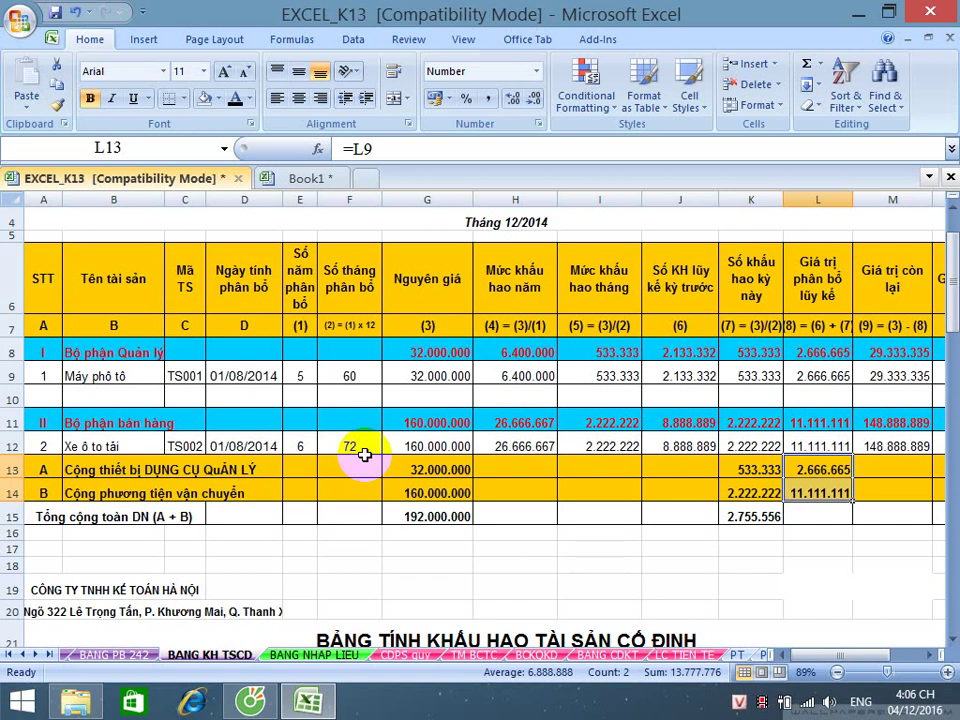
left_click(462, 550)
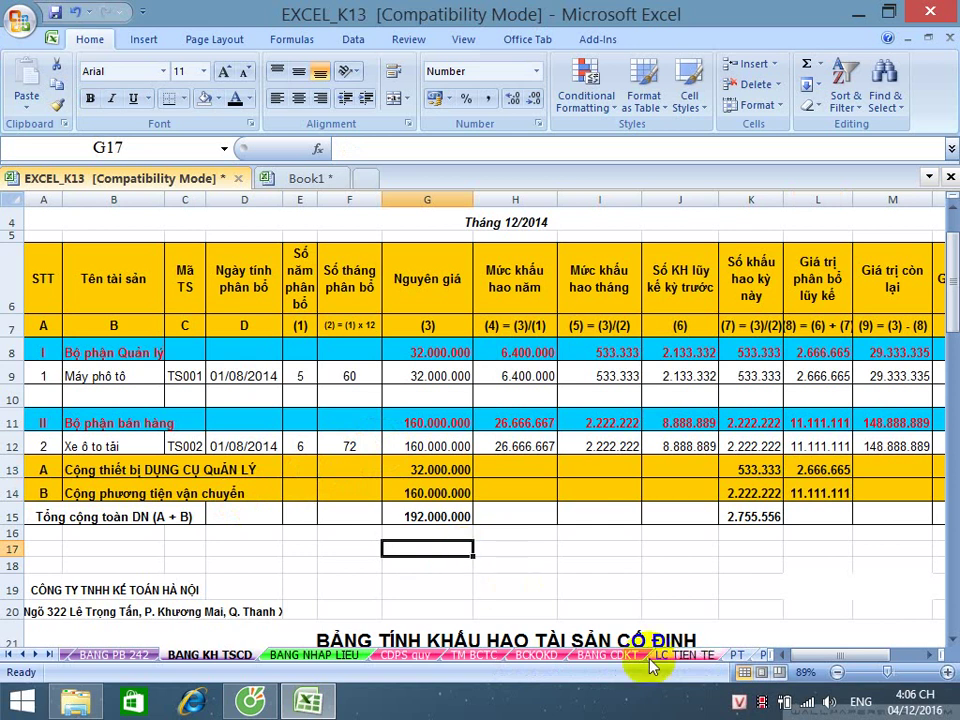
- On TM BCTC, enter 0 as the accumulated depreciation opening balance for buildings (F65) and machinery (G65)
left_click(466, 656)
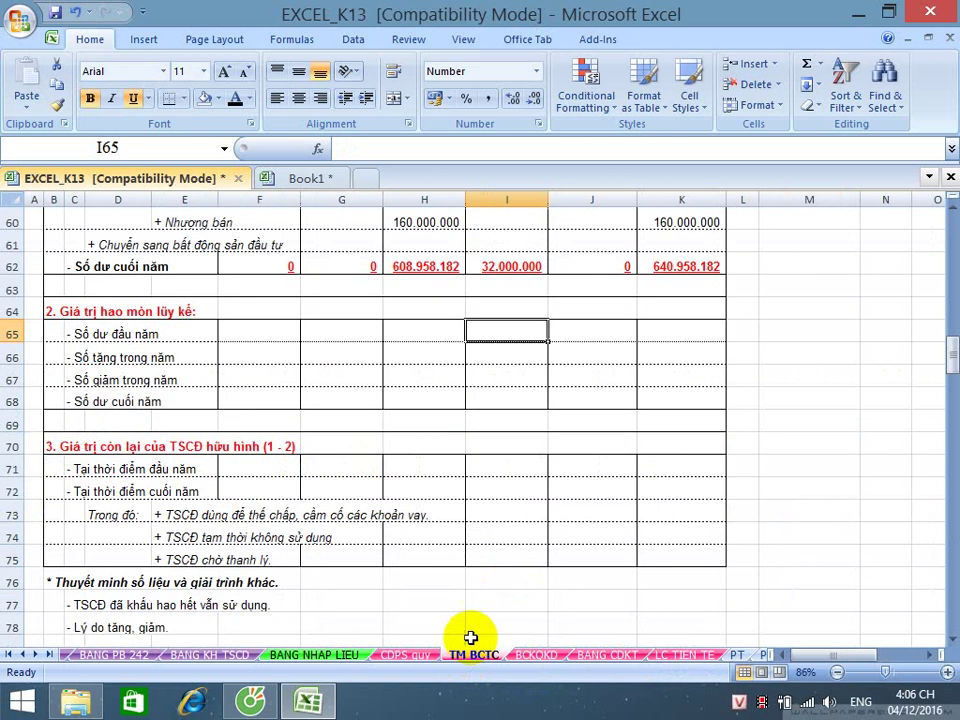
scroll(477, 627, "up", 1)
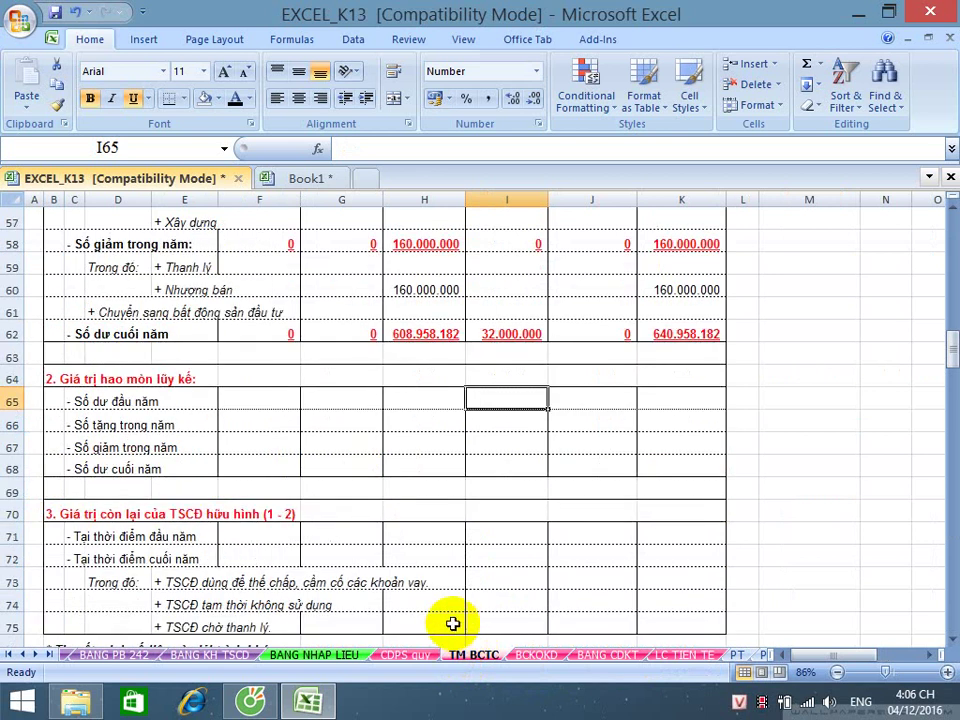
scroll(452, 621, "up", 1)
left_click(281, 469)
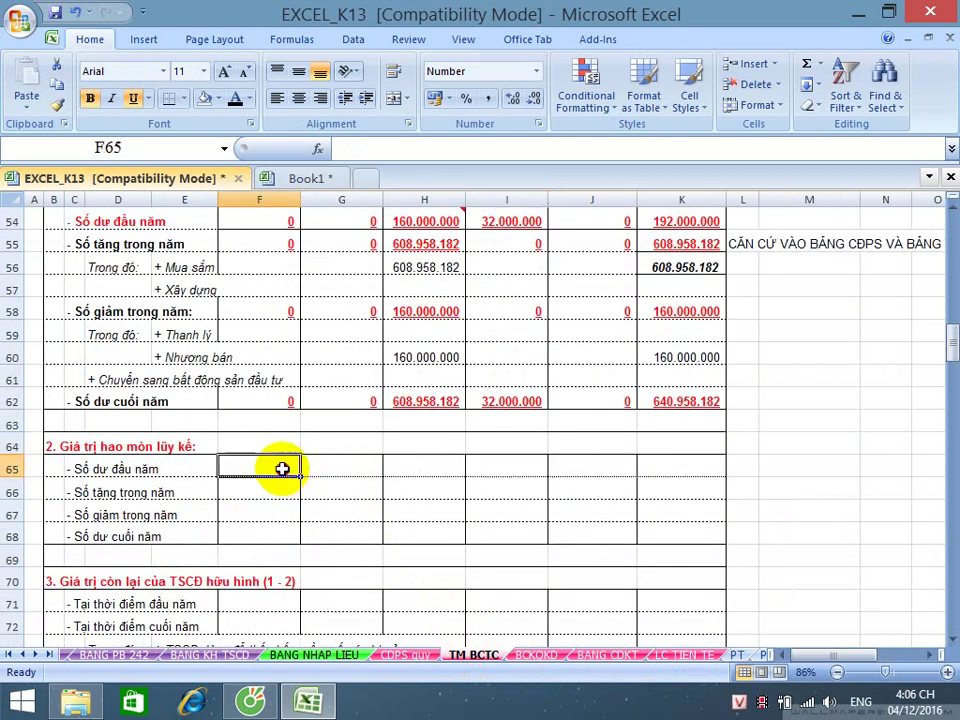
scroll(281, 469, "up", 1)
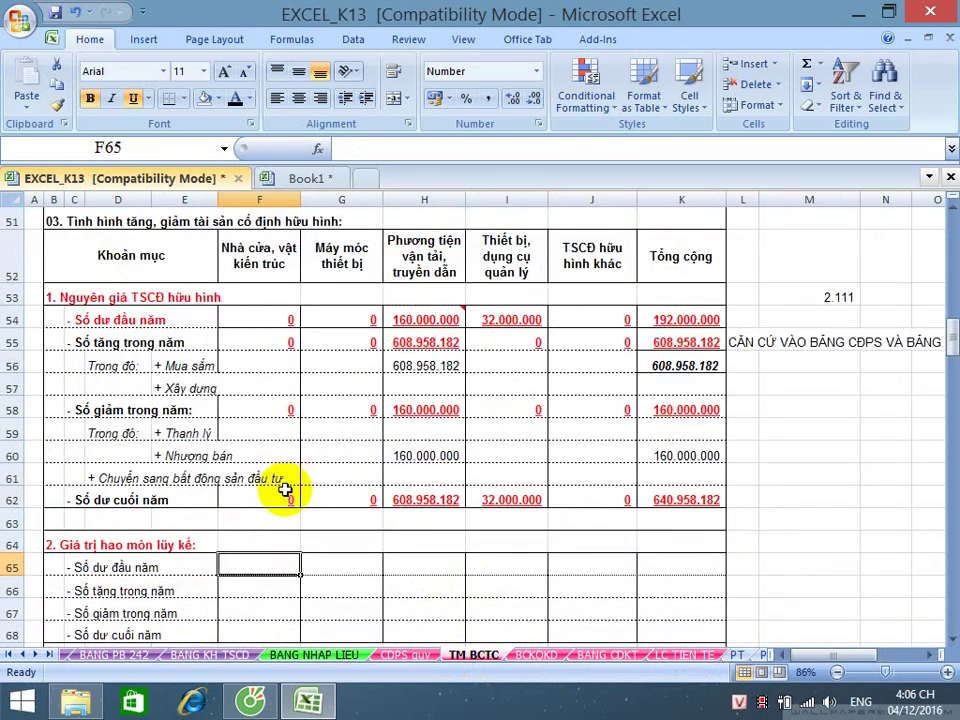
type("0")
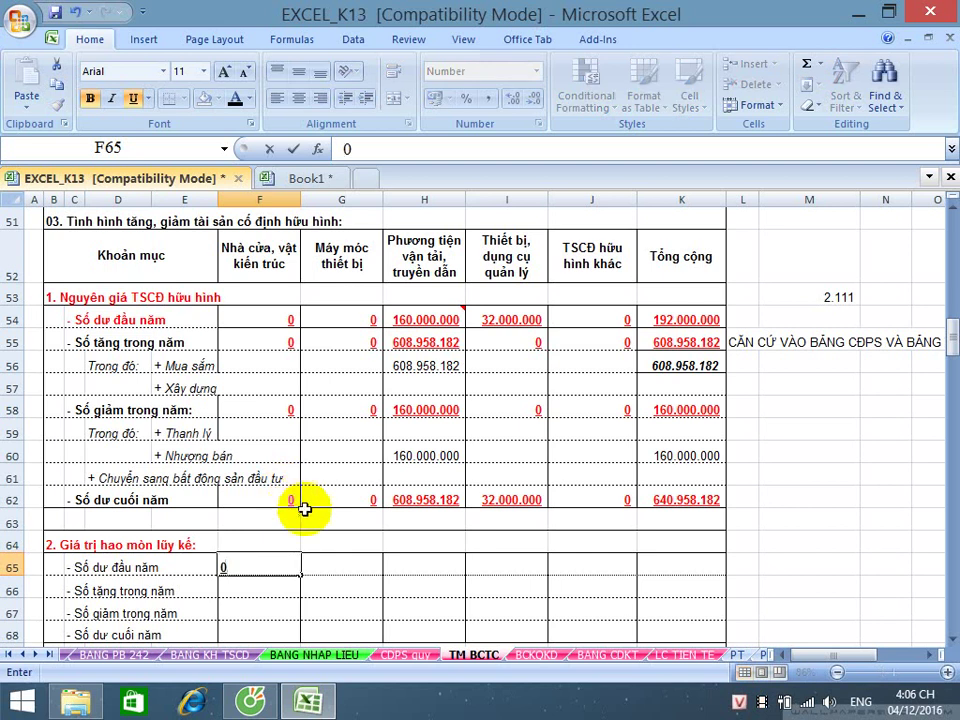
left_click(343, 562)
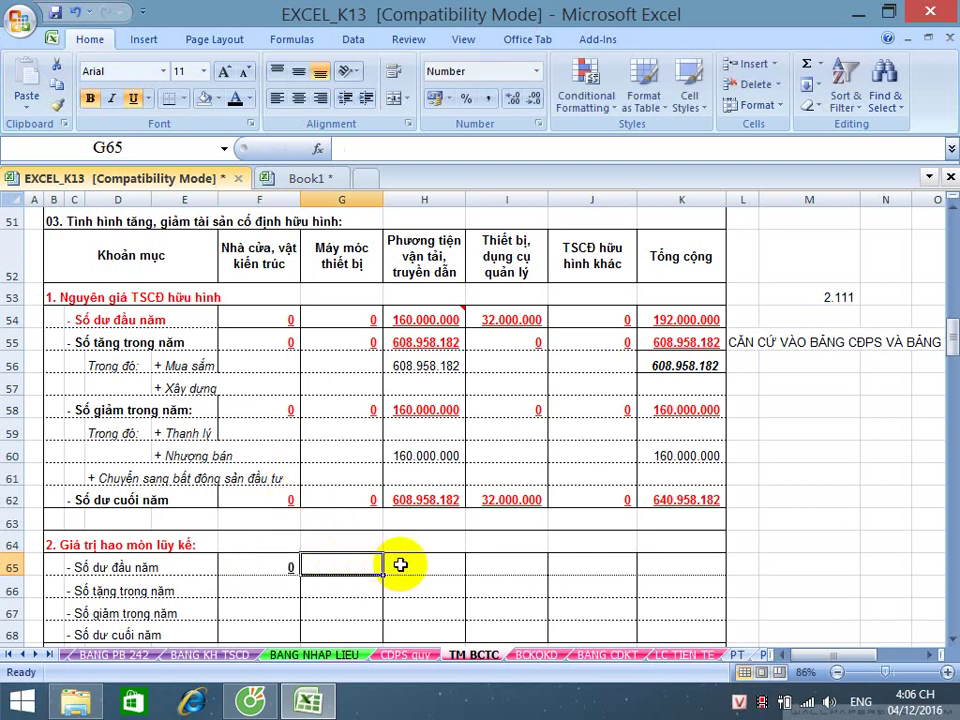
type("0")
- Link the transport-vehicle accumulated depreciation opening balance in H65 to the December 2014 subtotal with ='BANG KH TSCD'!L14
left_click(439, 566)
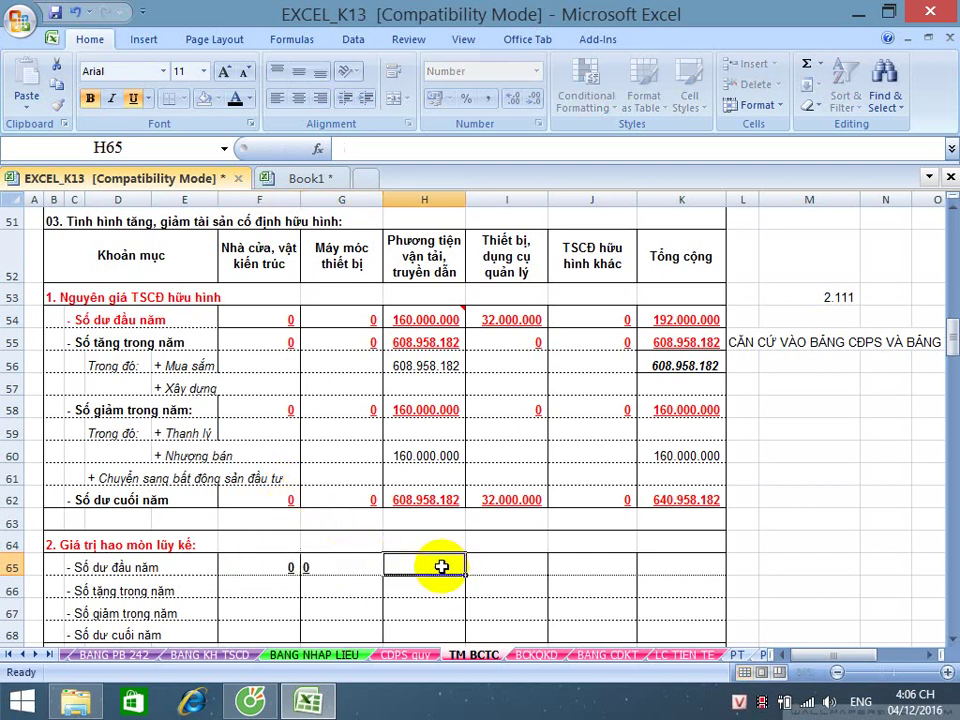
scroll(437, 566, "down", 1)
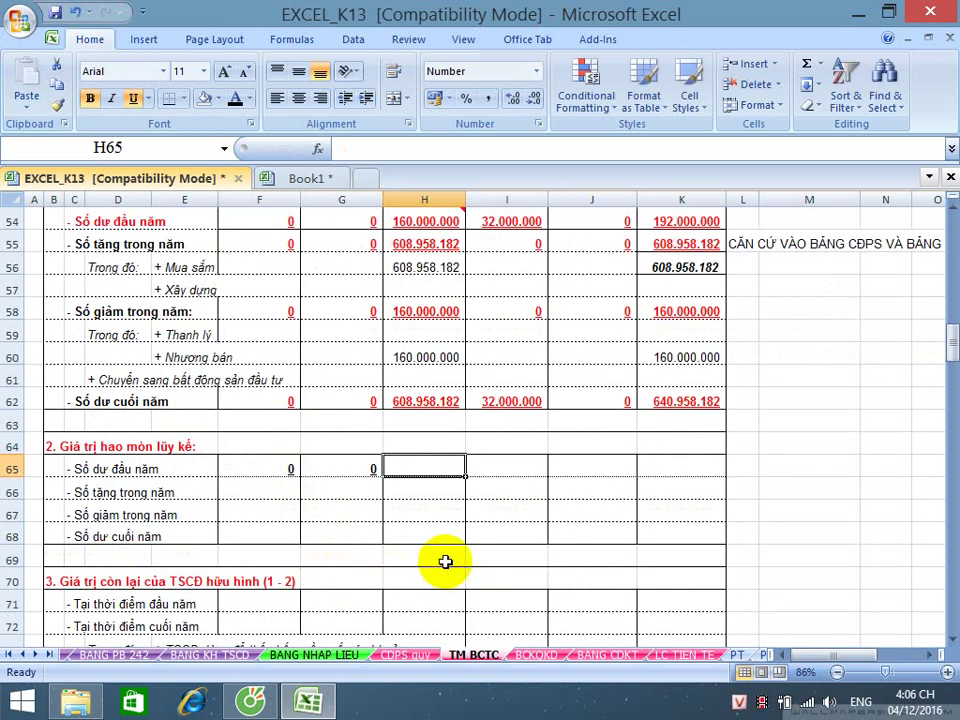
type("=")
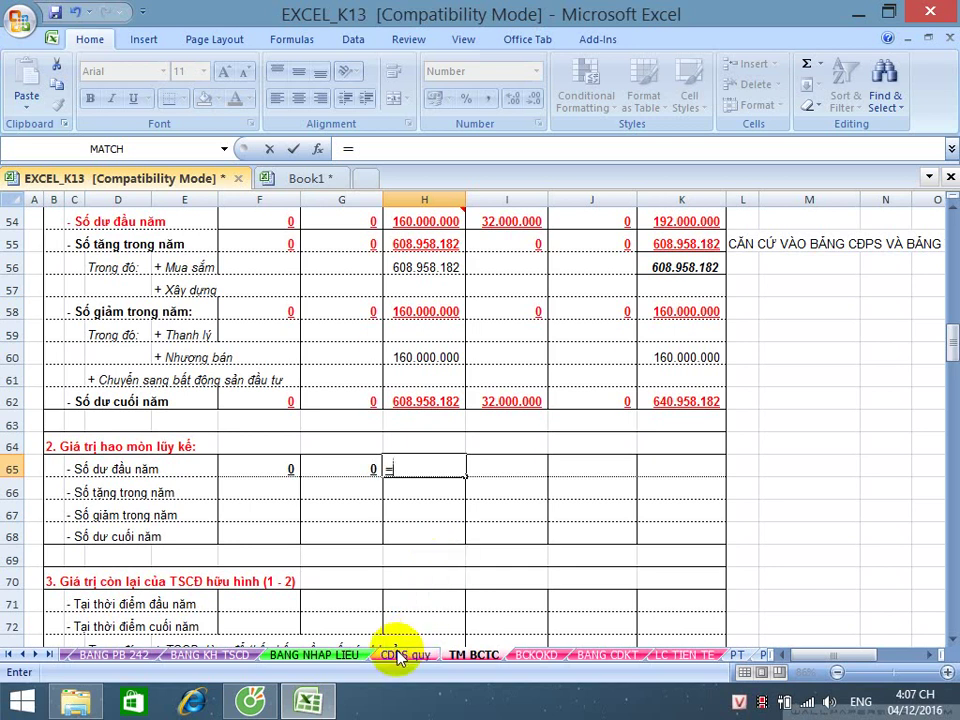
left_click(225, 655)
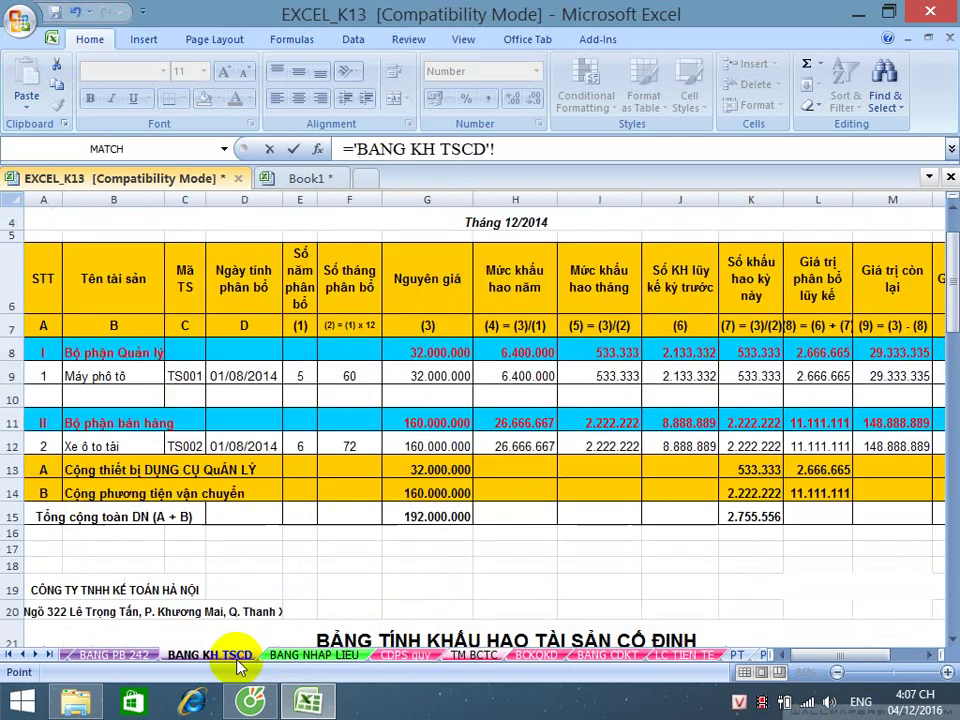
left_click(816, 491)
scroll(816, 491, "down", 1)
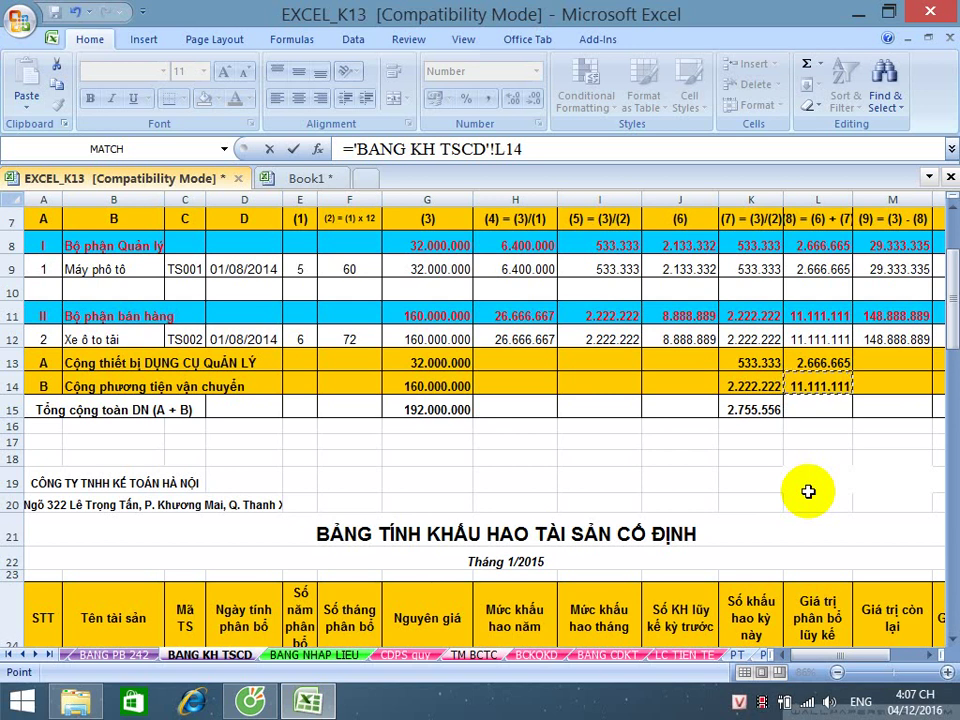
key("Return")
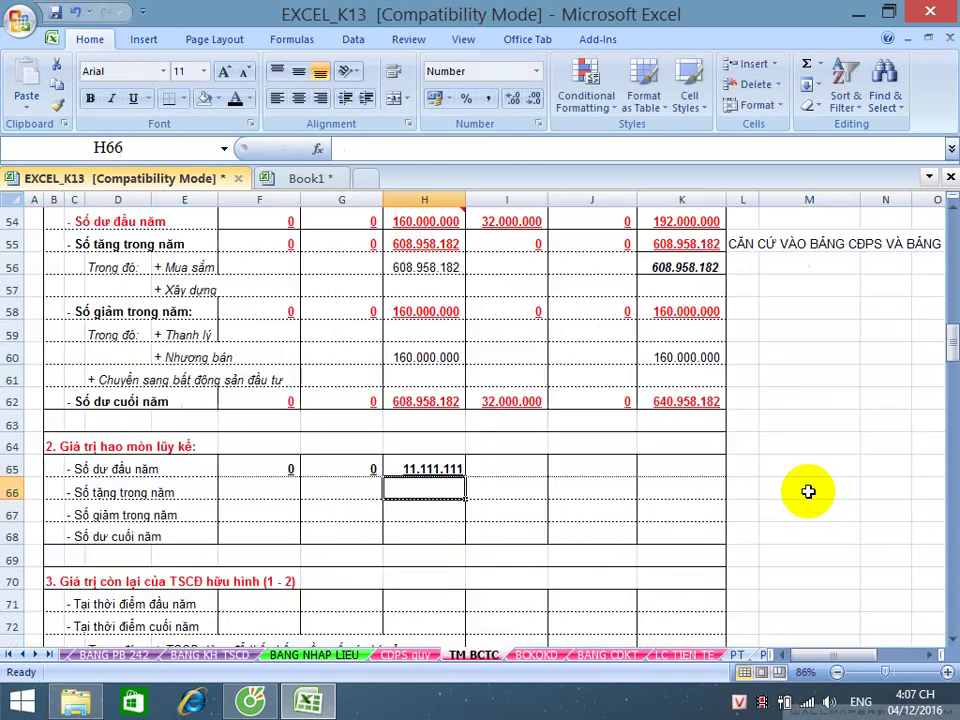
- Link the management-equipment accumulated depreciation opening balance in I65 to its December 2014 subtotal, cell L13 of BANG KH TSCD
left_click(502, 466)
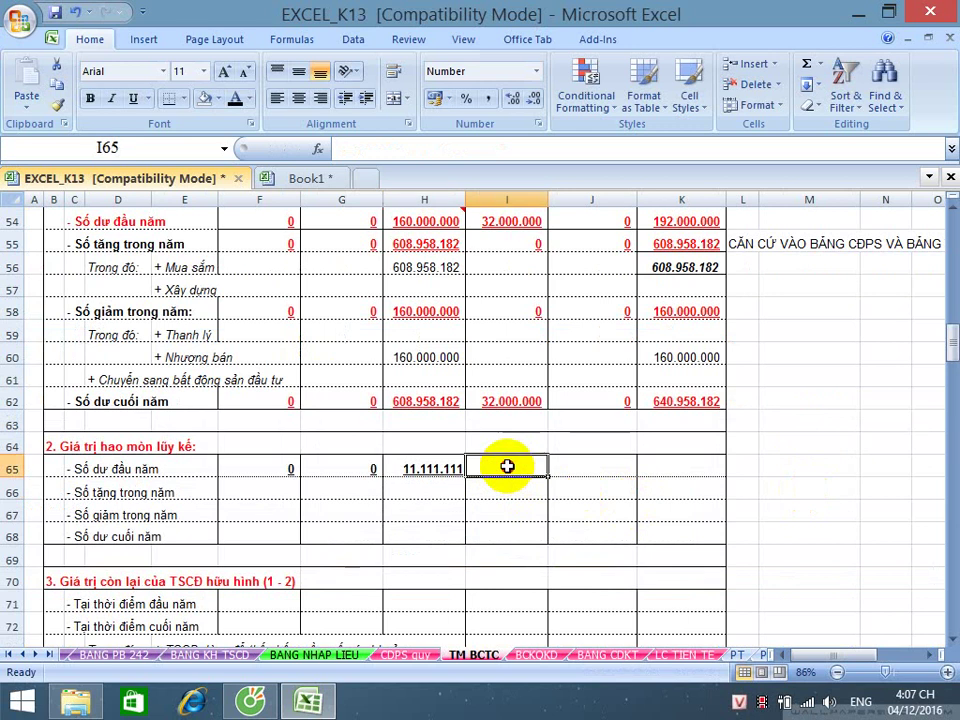
scroll(556, 638, "up", 1)
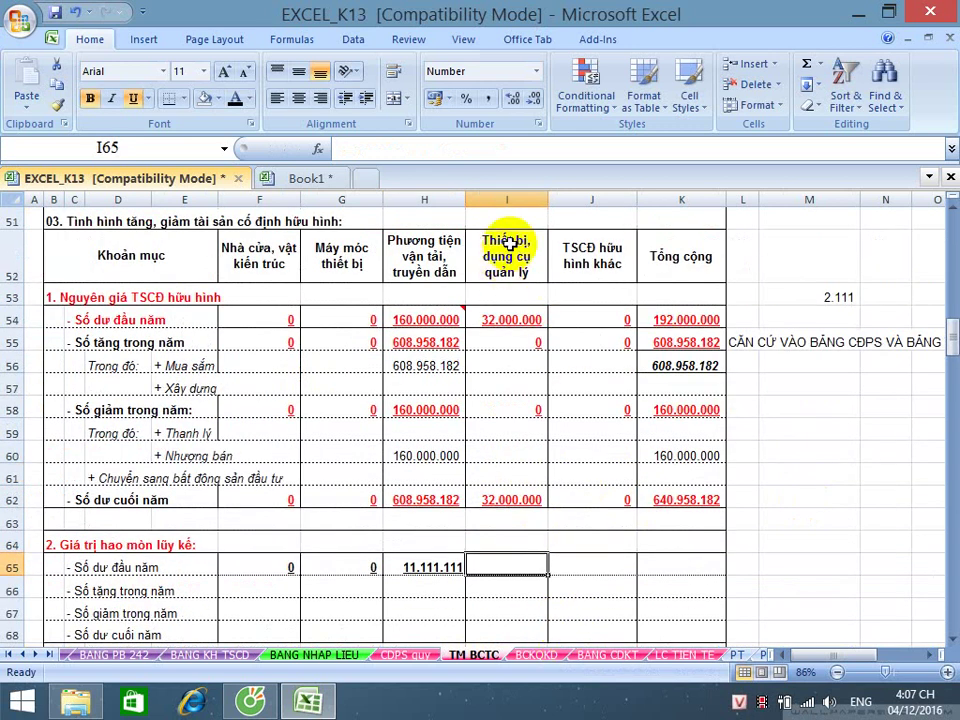
left_click(510, 244)
left_click_drag(510, 244, 506, 556)
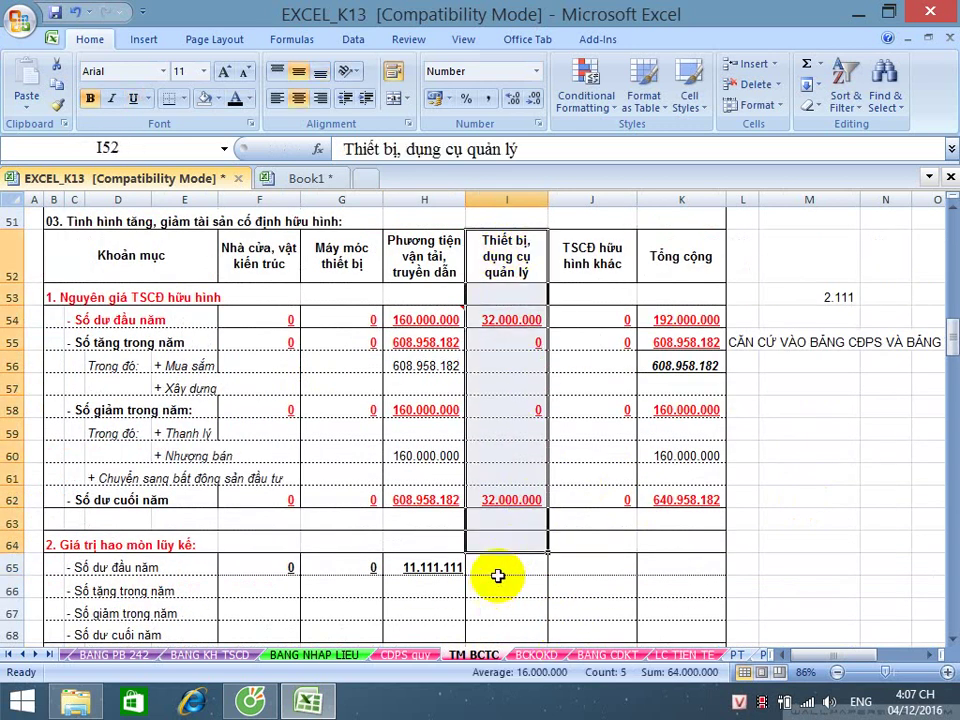
left_click(498, 567)
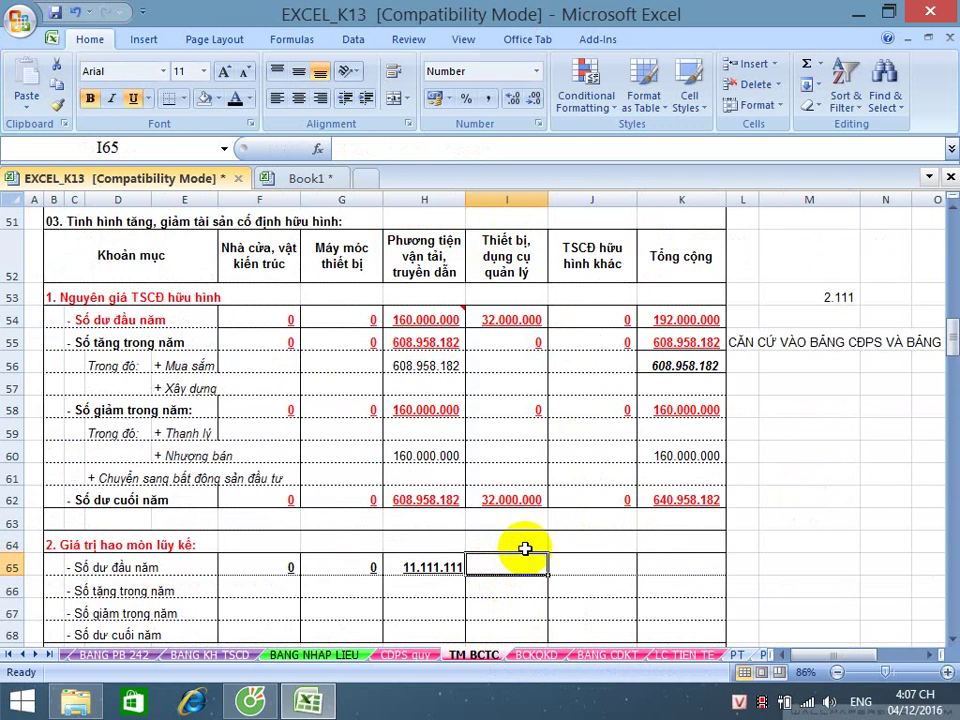
type("=")
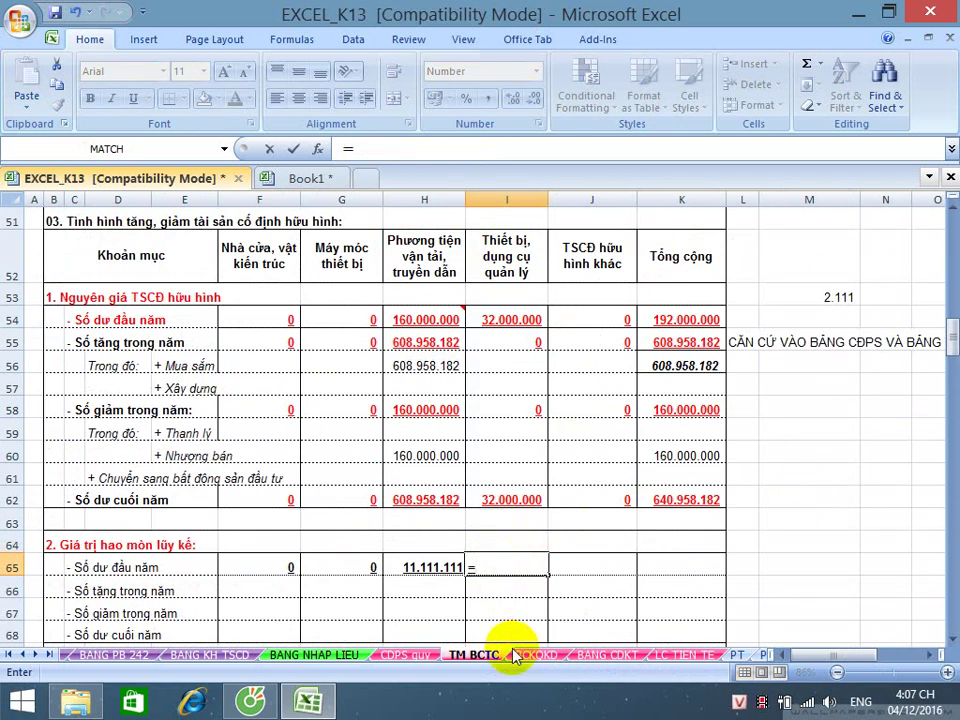
left_click(234, 657)
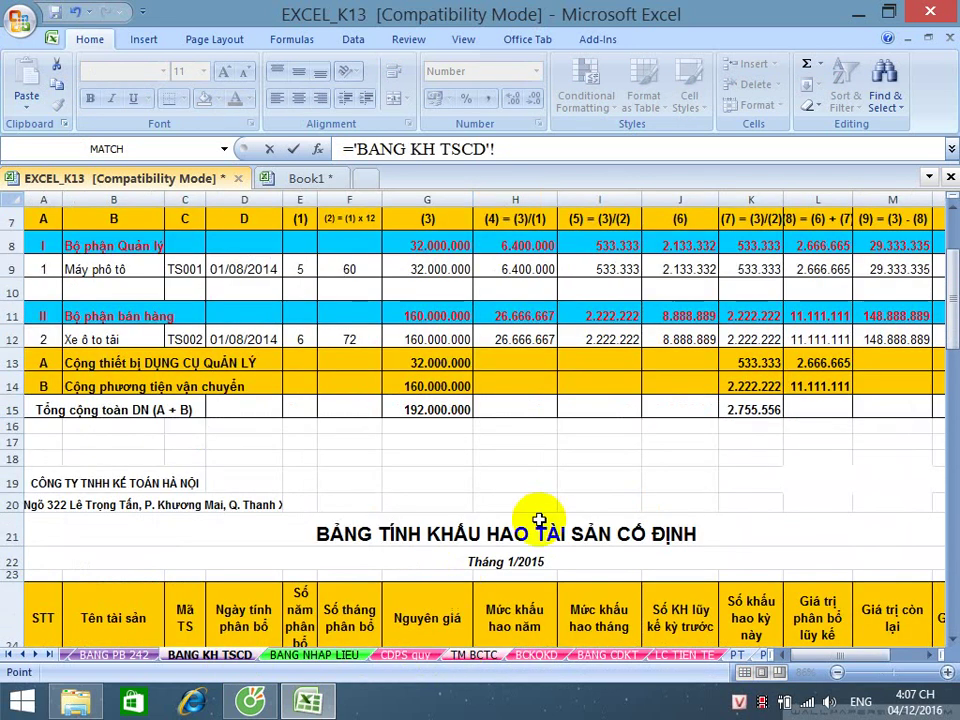
left_click(829, 364)
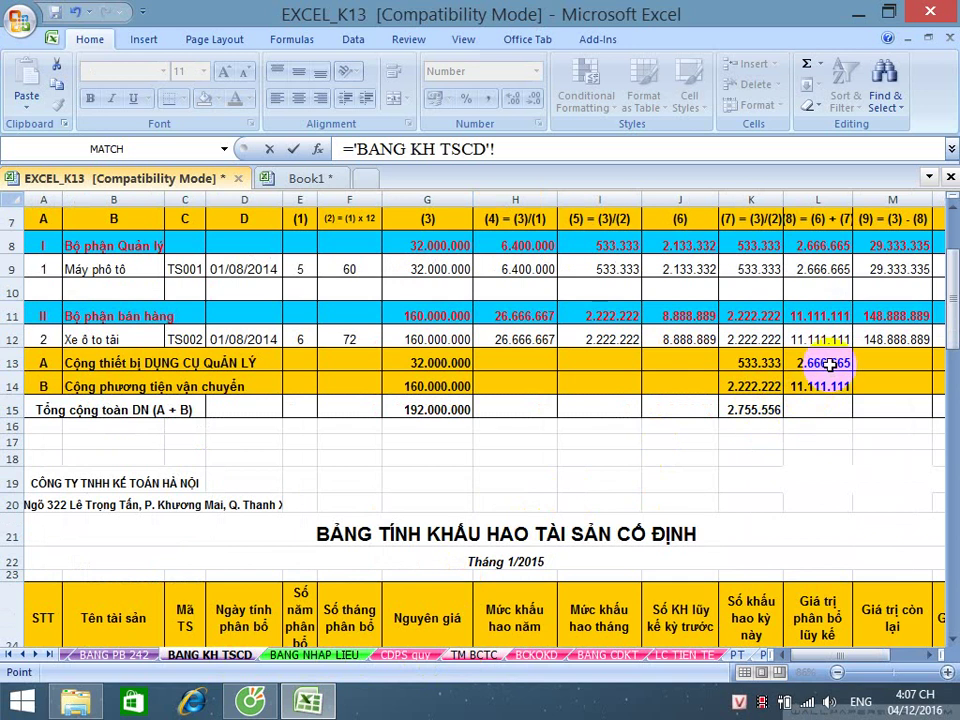
key("Return")
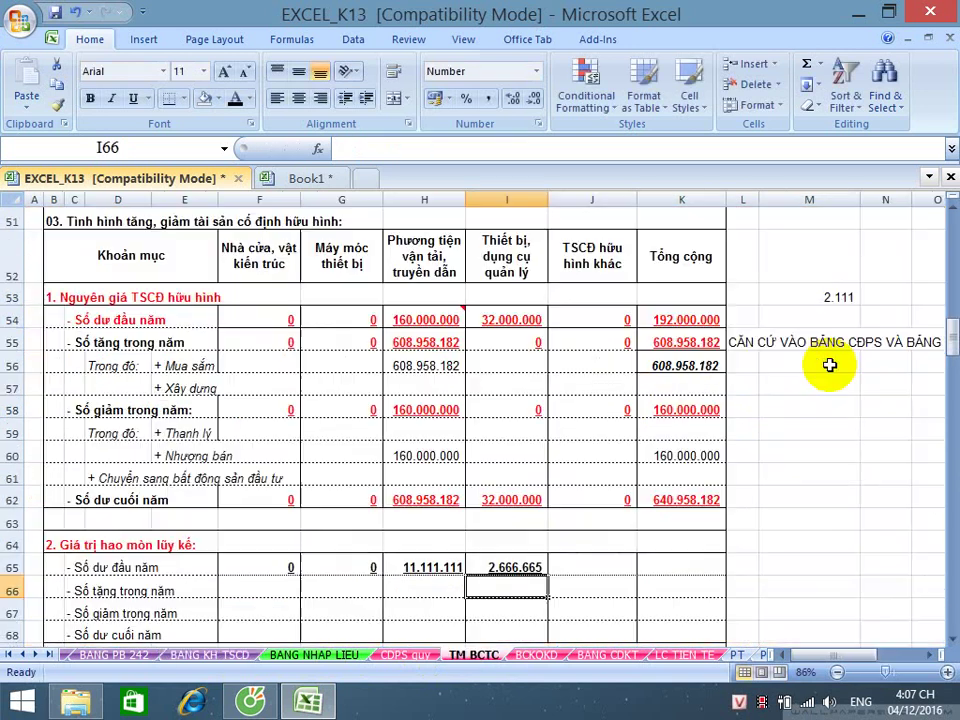
- Enter 0 as the opening balance for other tangible assets in J65 and total the row in K65 with =SUM(F65:J65)
scroll(705, 388, "down", 1)
left_click(609, 466)
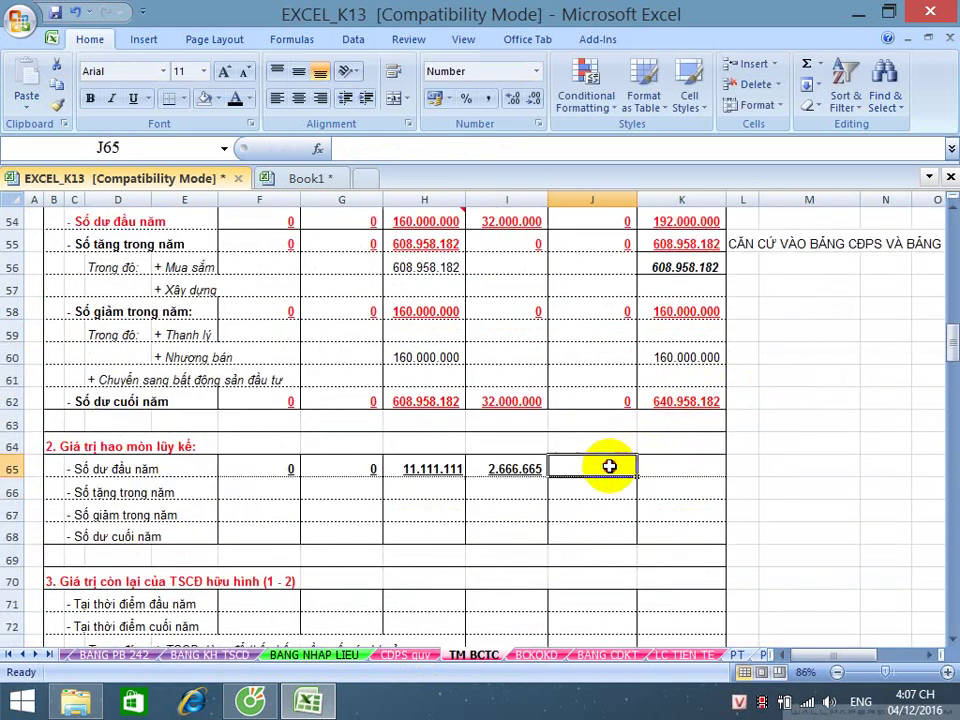
type("0")
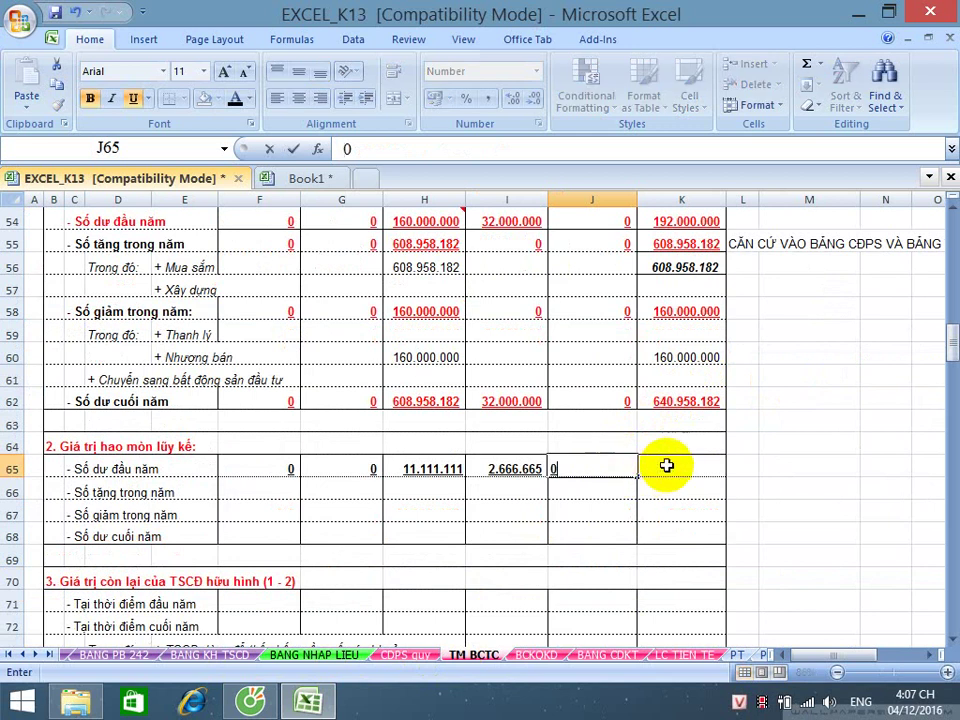
key("Tab")
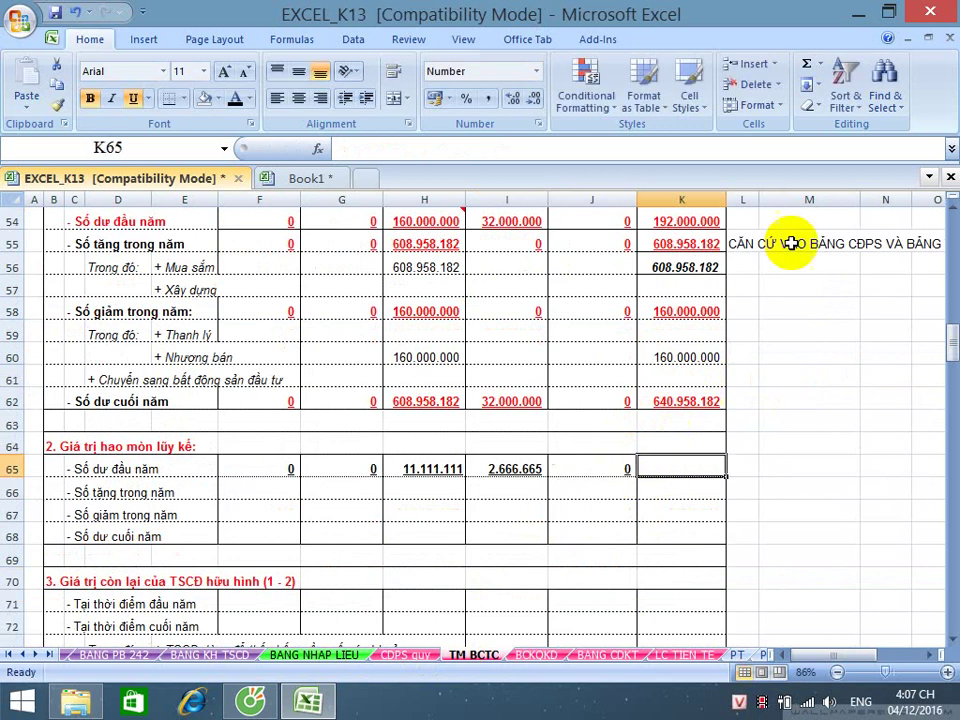
left_click(810, 62)
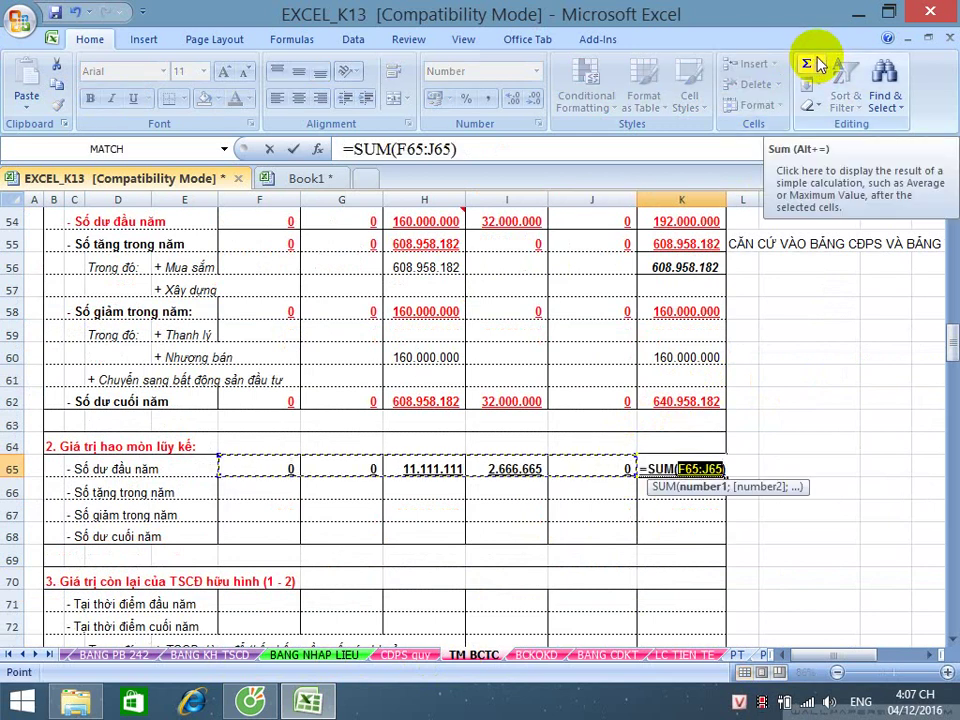
key("Return")
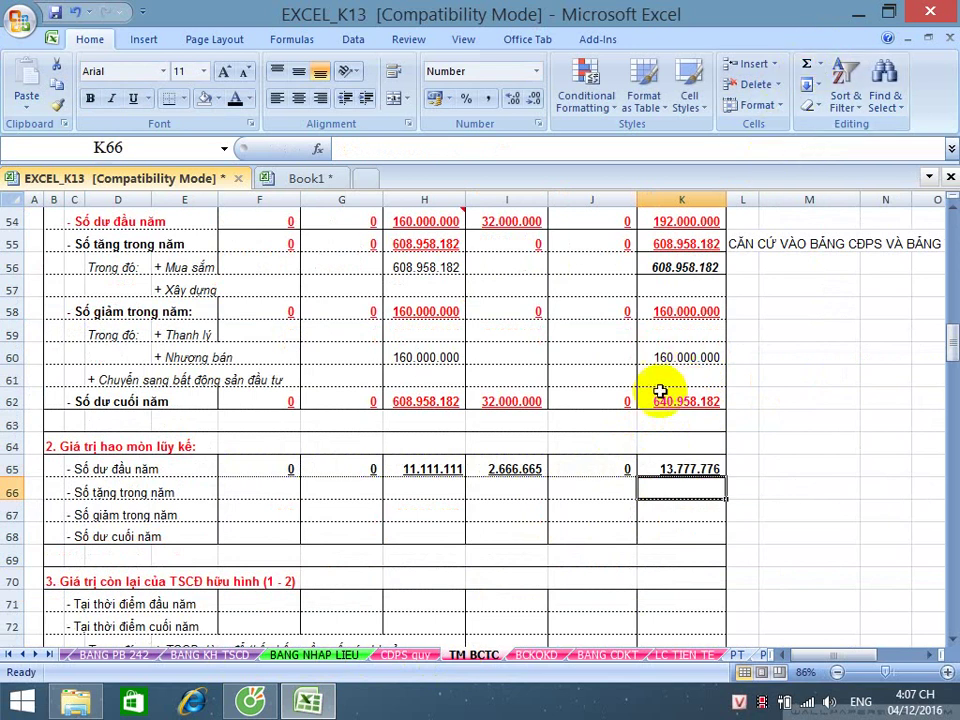
- Save the EXCEL_K13 workbook
scroll(633, 413, "down", 1)
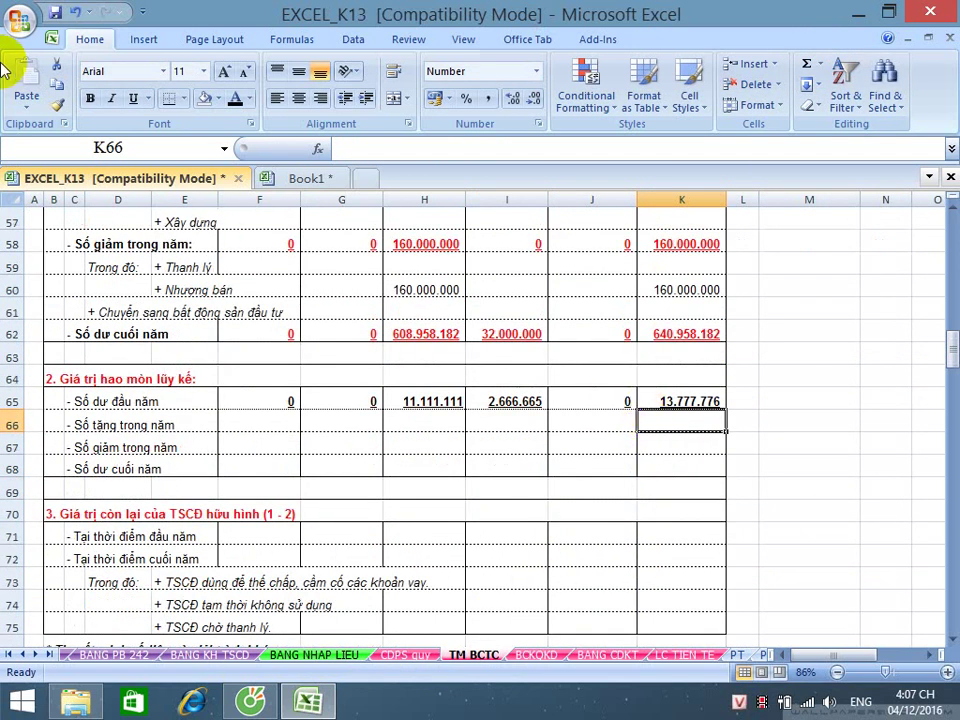
left_click(55, 12)
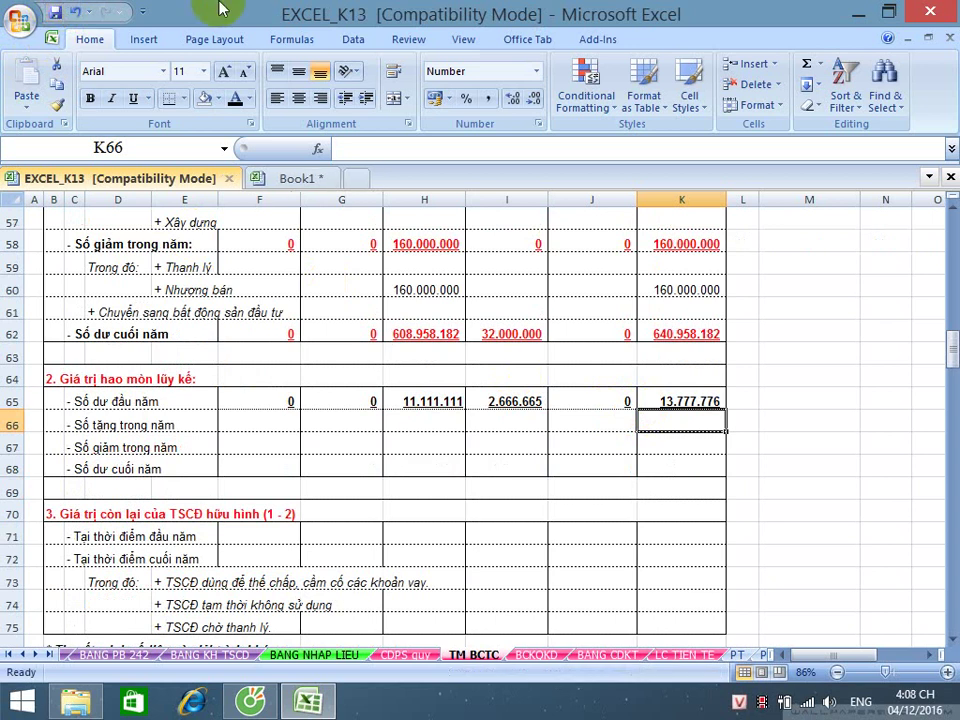
left_click(55, 12)
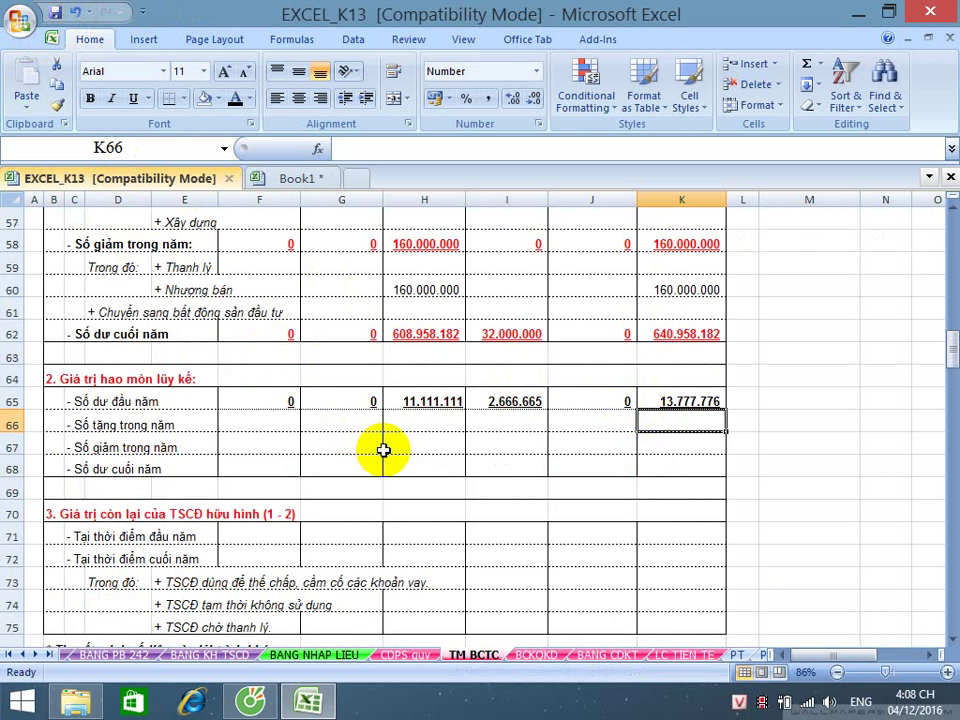
- Look through the sections of TM BCTC below the tangible asset table, from intangible assets to owner's equity, and return to accumulated depreciation
scroll(383, 450, "down", 1)
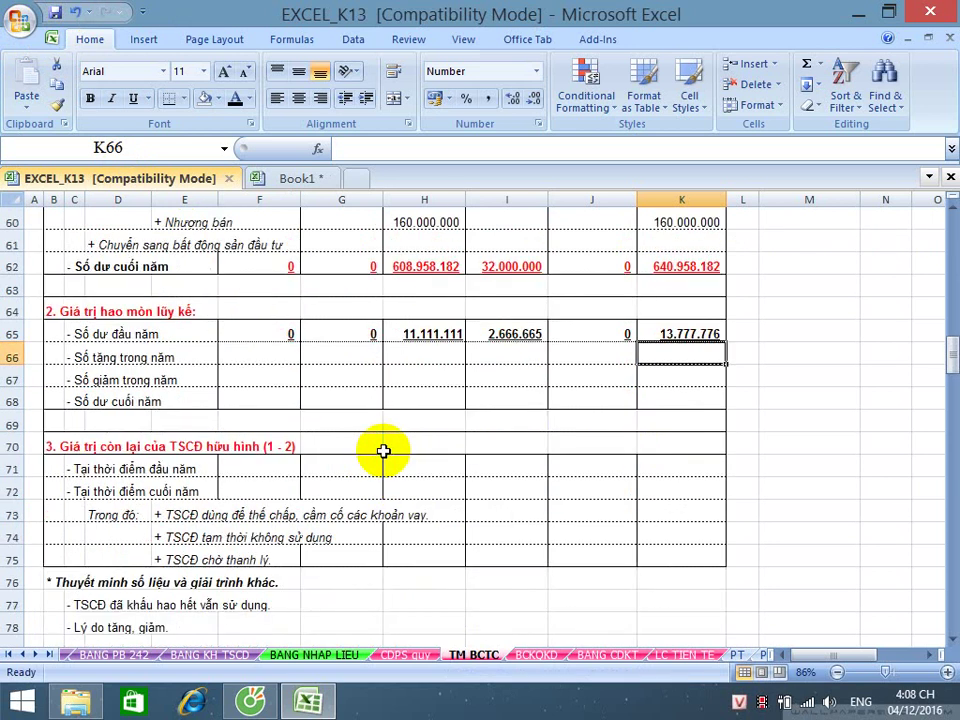
scroll(383, 452, "down", 2)
scroll(383, 456, "down", 8)
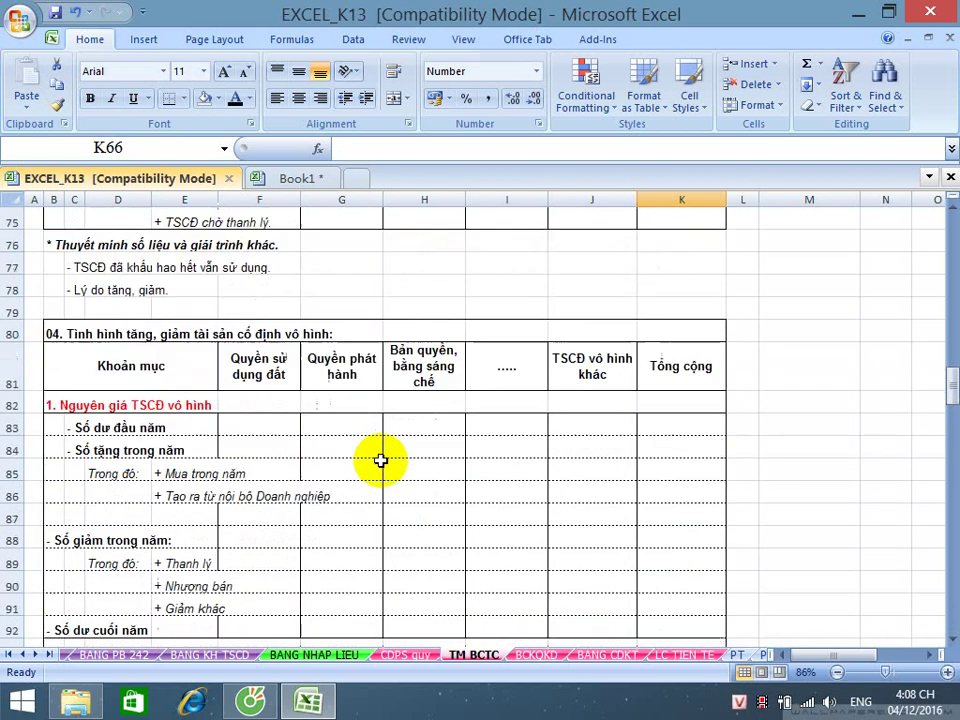
scroll(381, 461, "down", 1)
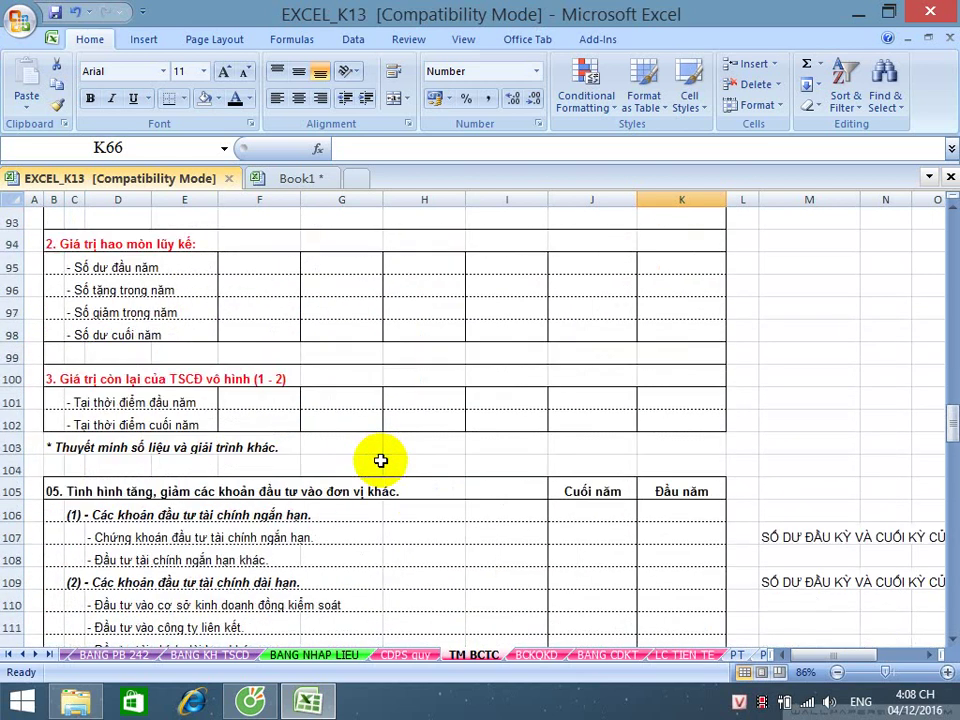
scroll(381, 461, "down", 5)
scroll(381, 460, "down", 4)
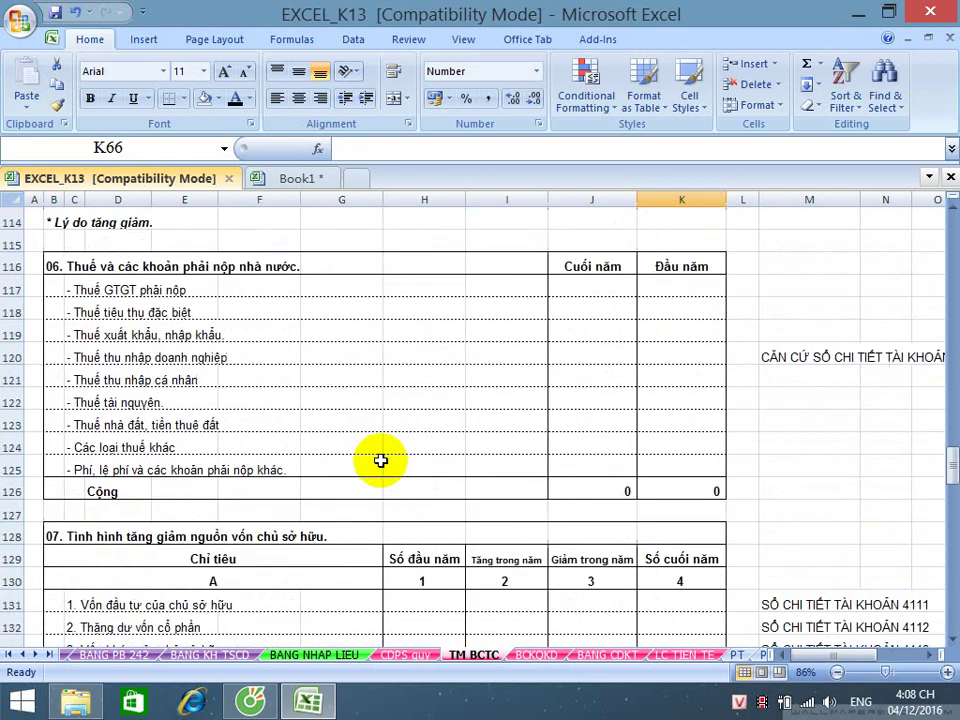
scroll(381, 460, "up", 16)
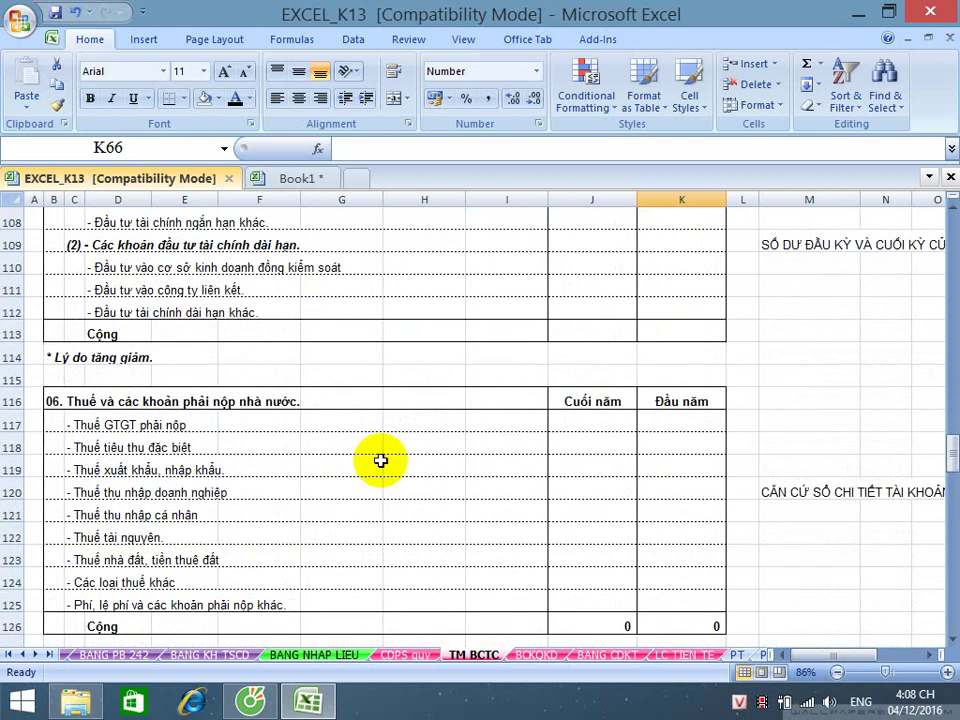
scroll(381, 460, "up", 5)
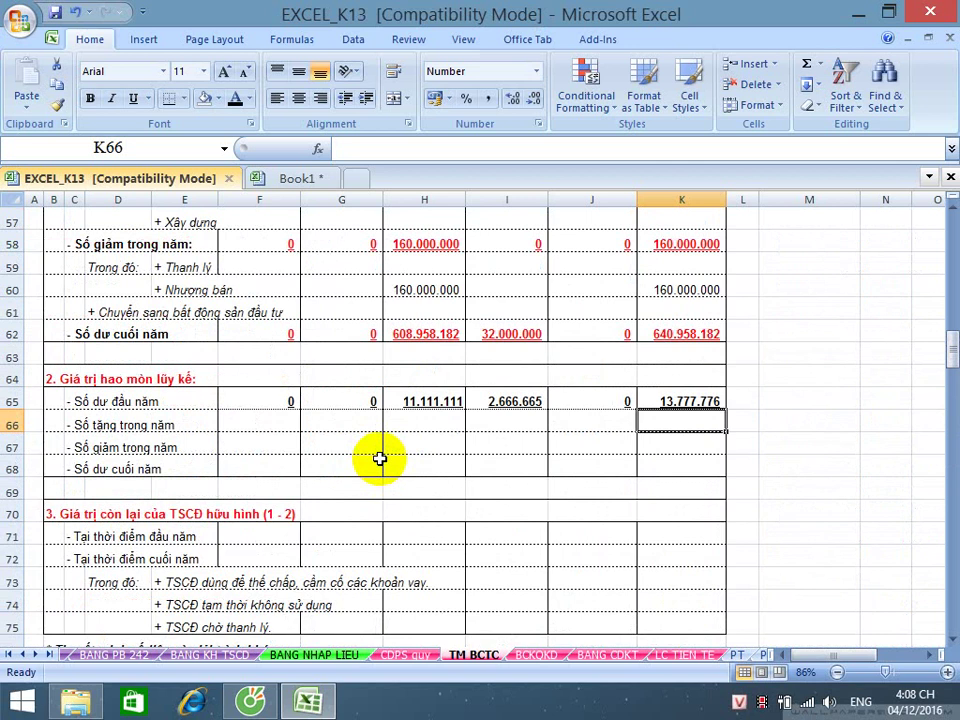
- Review subtotal rows 13 and 14 of the December 2014 depreciation table on BANG KH TSCD as the opening balance source
left_click(236, 656)
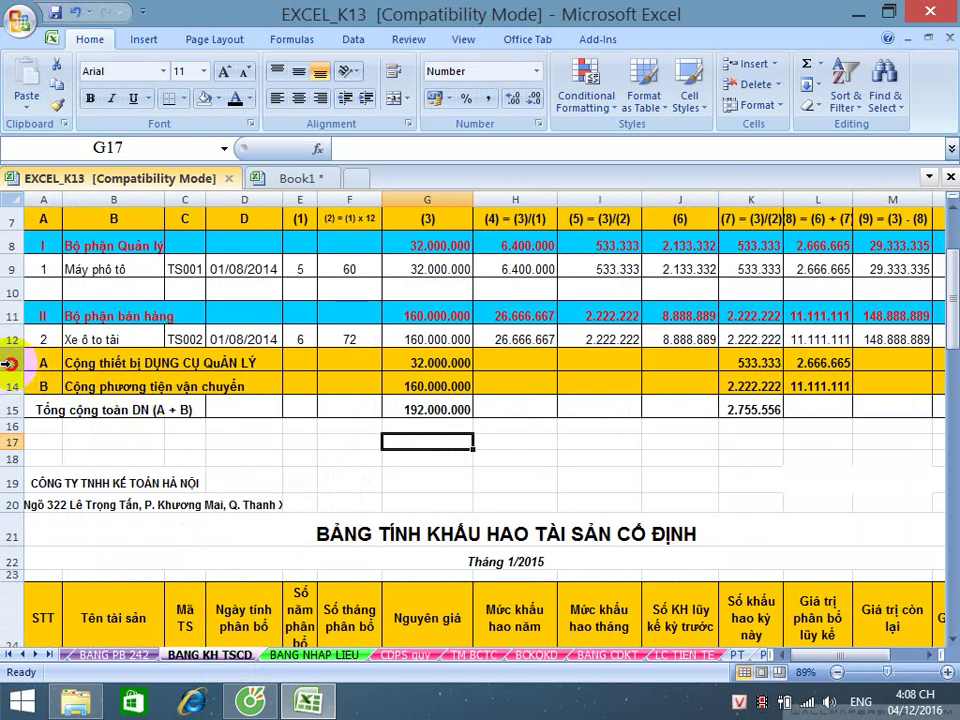
left_click_drag(10, 363, 10, 378)
scroll(17, 377, "up", 2)
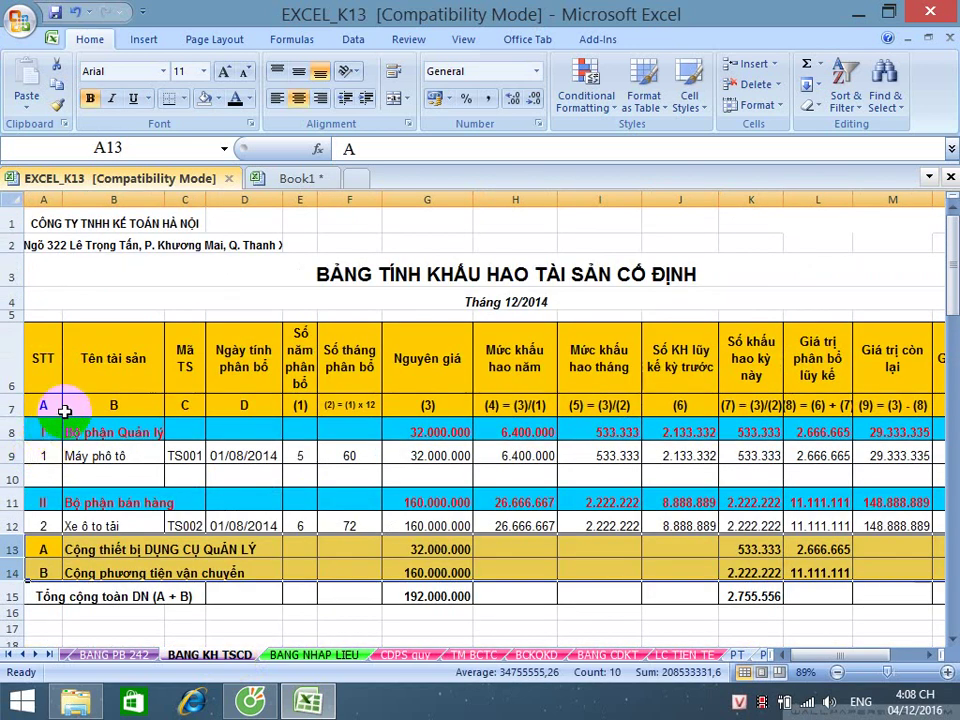
scroll(64, 405, "down", 1)
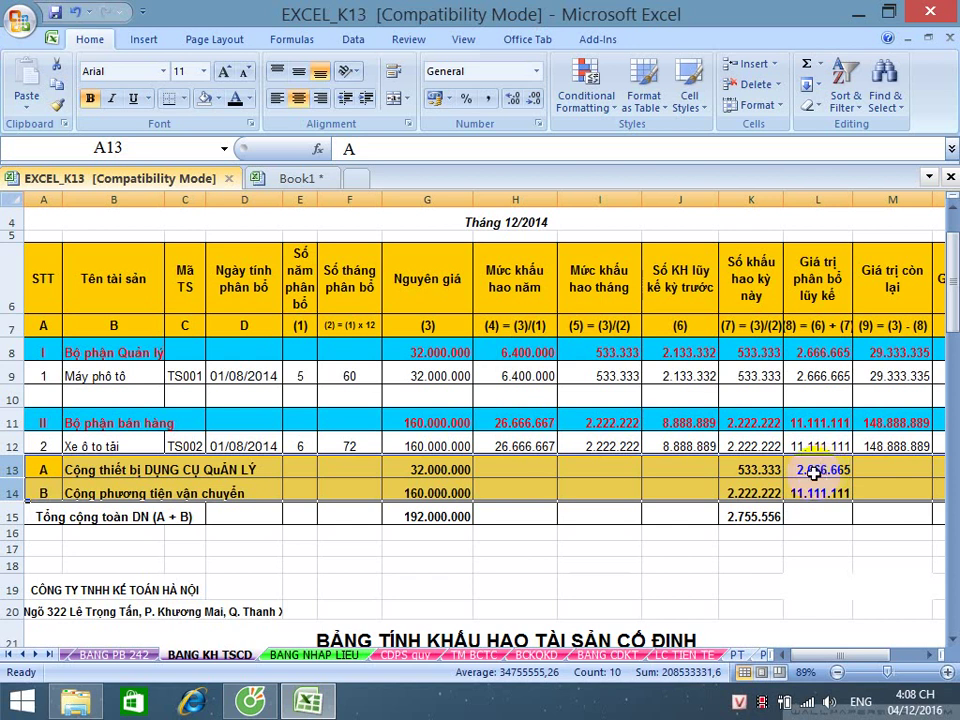
scroll(745, 487, "up", 1)
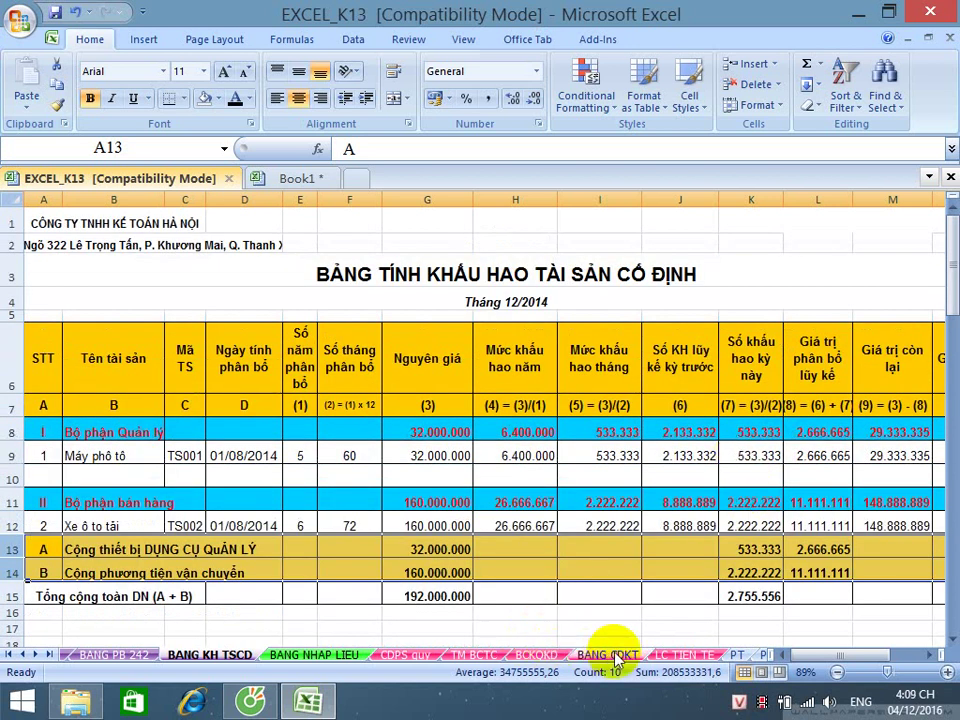
- Examine the accumulated depreciation increase row 66 on TM BCTC and look up account 2141's movements on CDPS quy
left_click(474, 655)
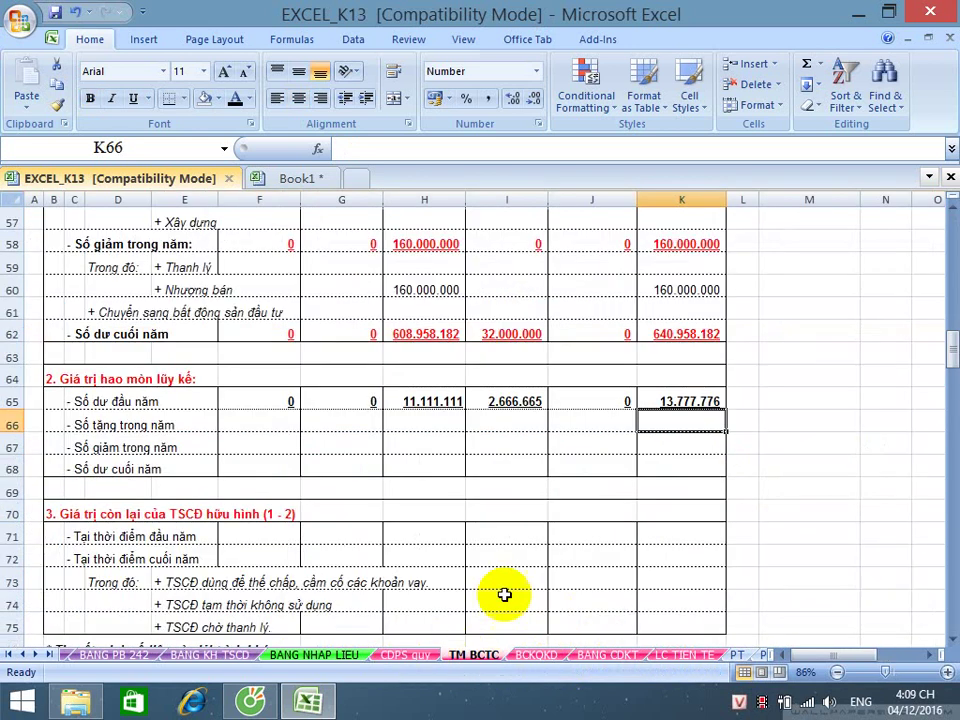
left_click(8, 424)
scroll(12, 424, "down", 1)
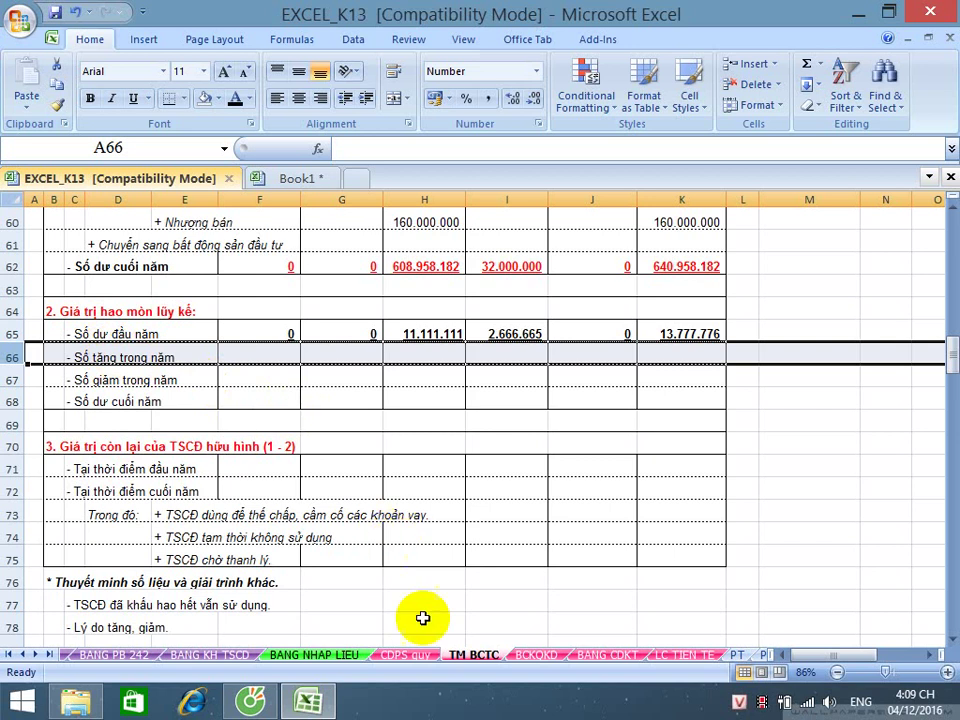
left_click(420, 656)
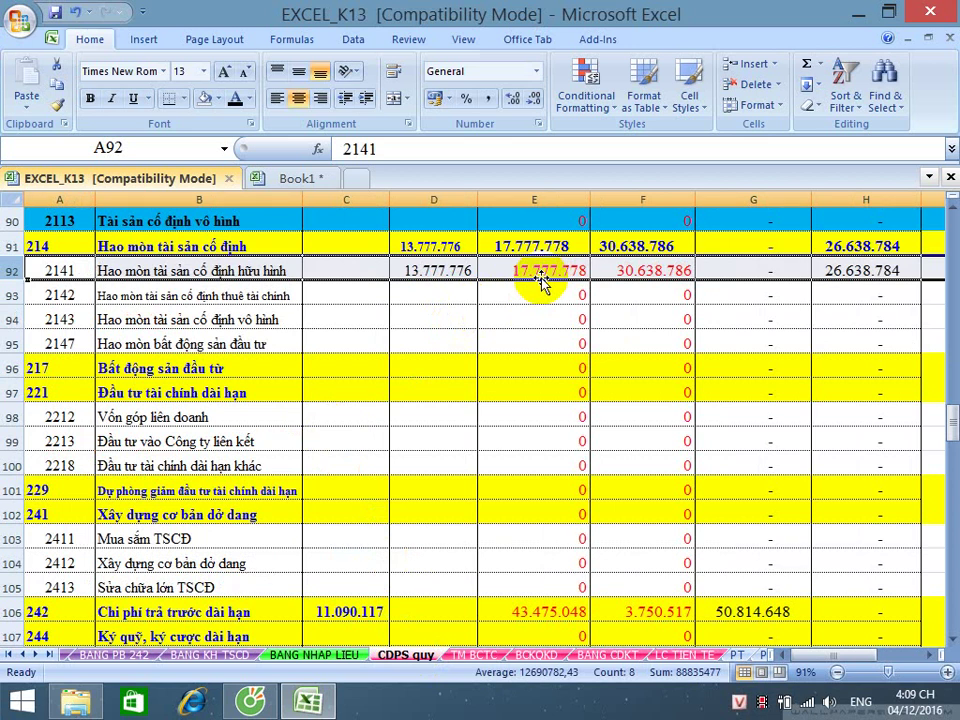
- Go to the January 2015 depreciation table on BANG KH TSCD and make subtotal row 31 slightly taller
left_click(211, 656)
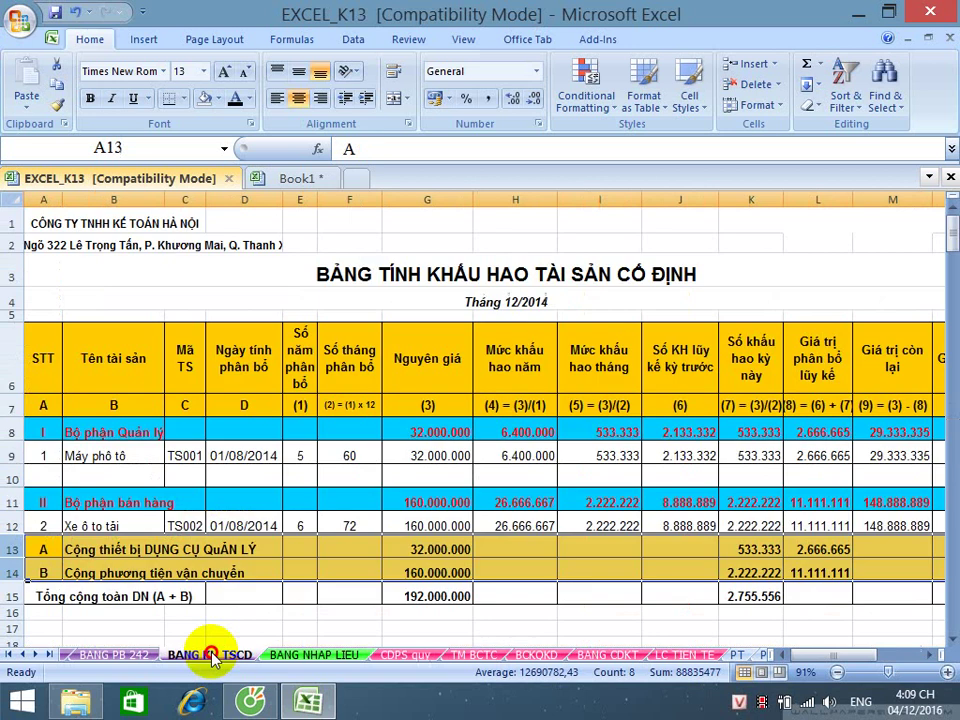
scroll(240, 624, "down", 4)
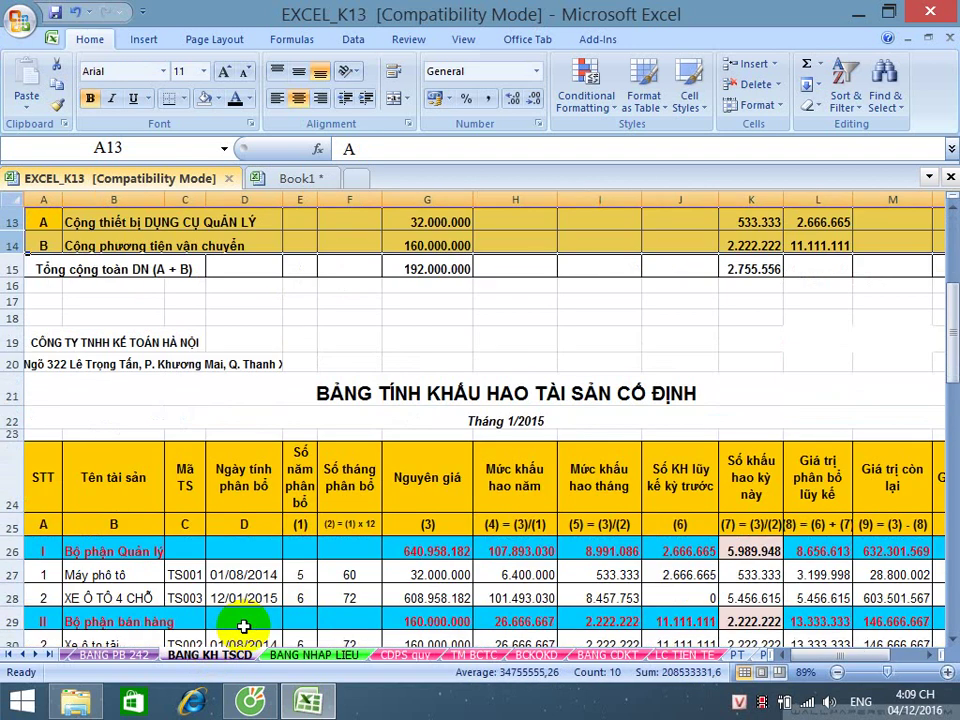
scroll(243, 626, "down", 2)
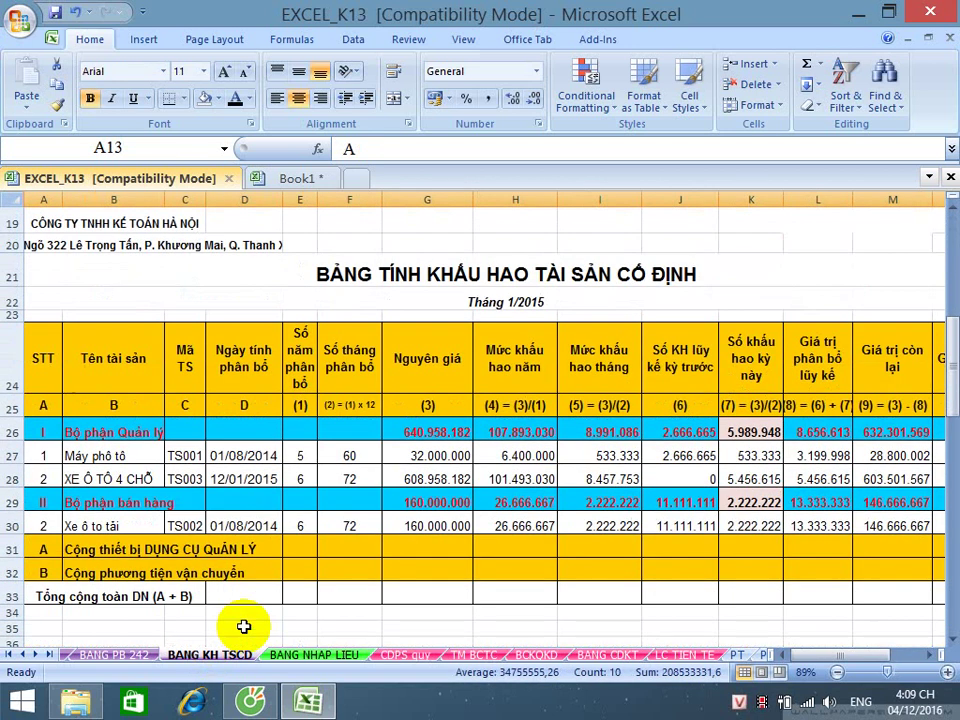
scroll(243, 626, "down", 1)
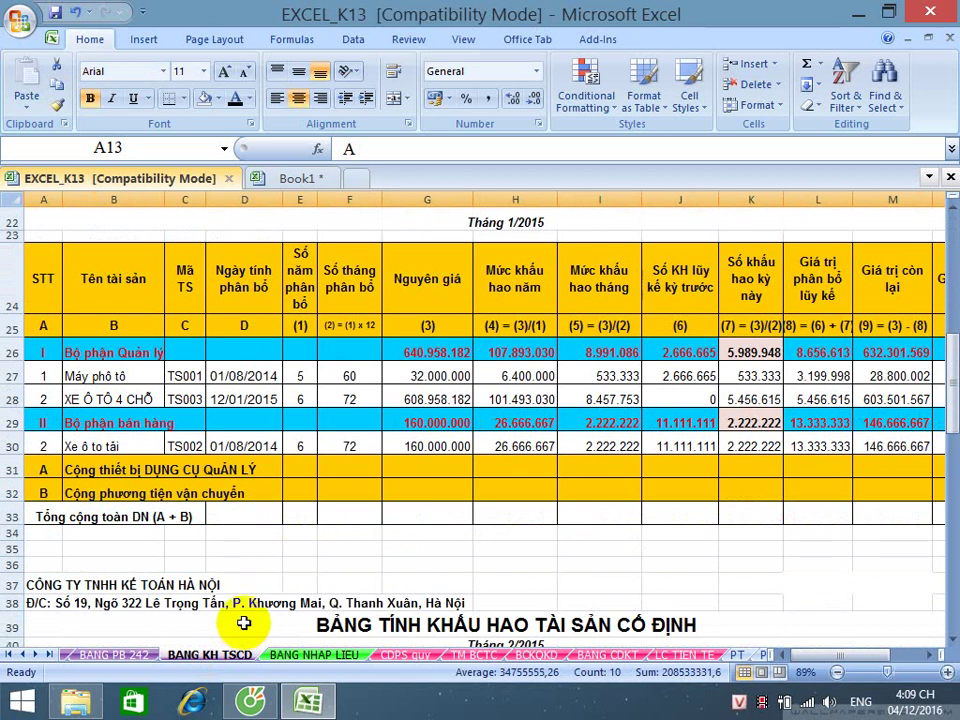
left_click(116, 493)
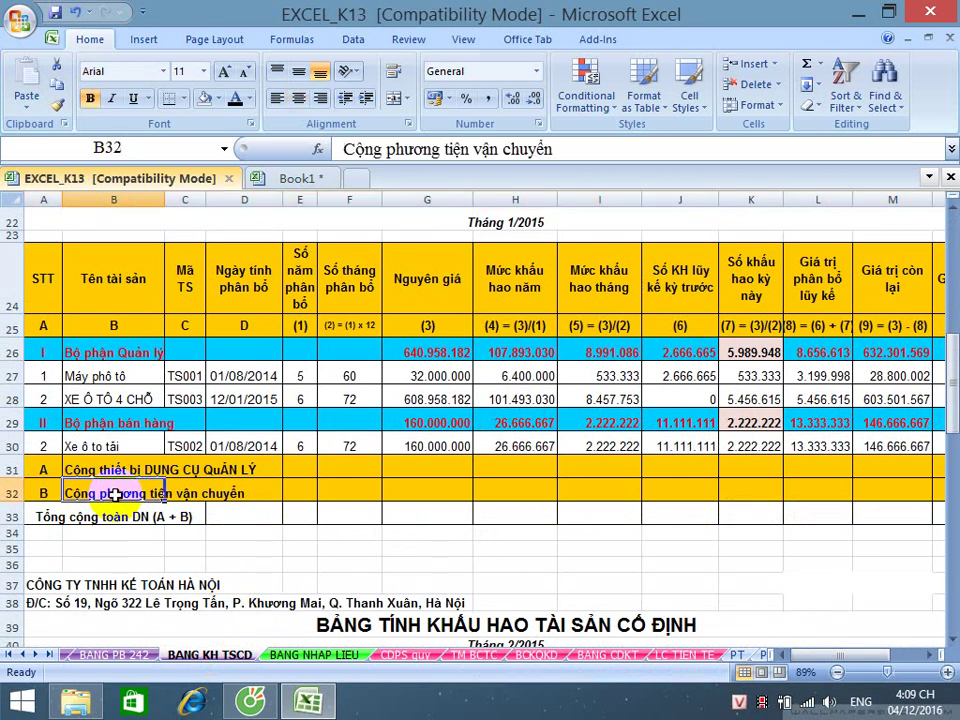
left_click_drag(14, 468, 16, 481)
left_click(333, 492)
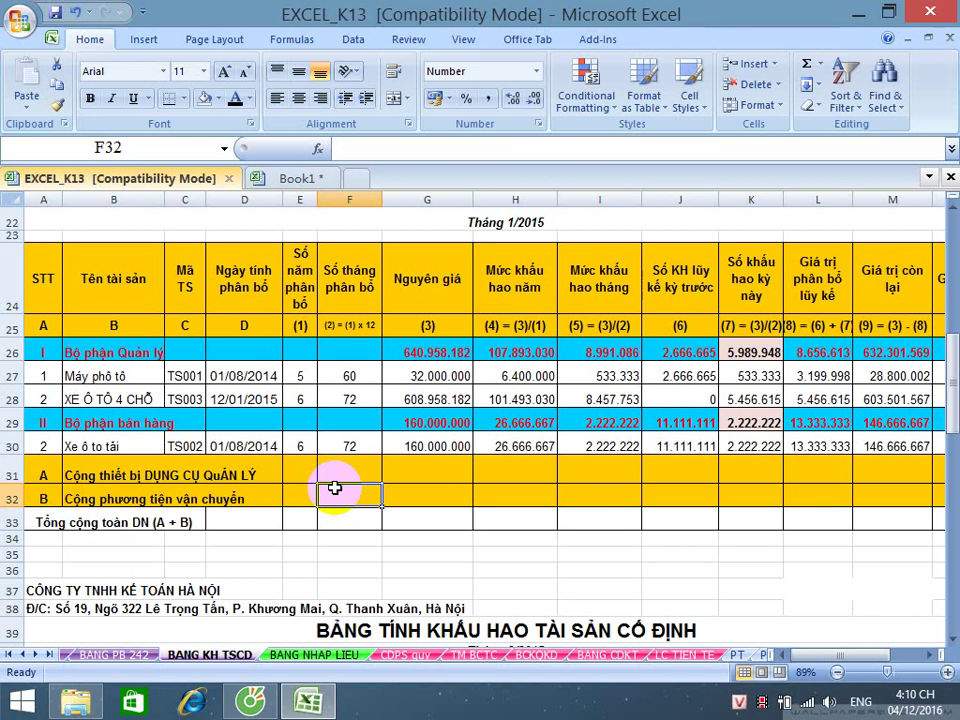
- Enter =K27 in K31 as the January 2015 current-period depreciation subtotal for management equipment
left_click(757, 199)
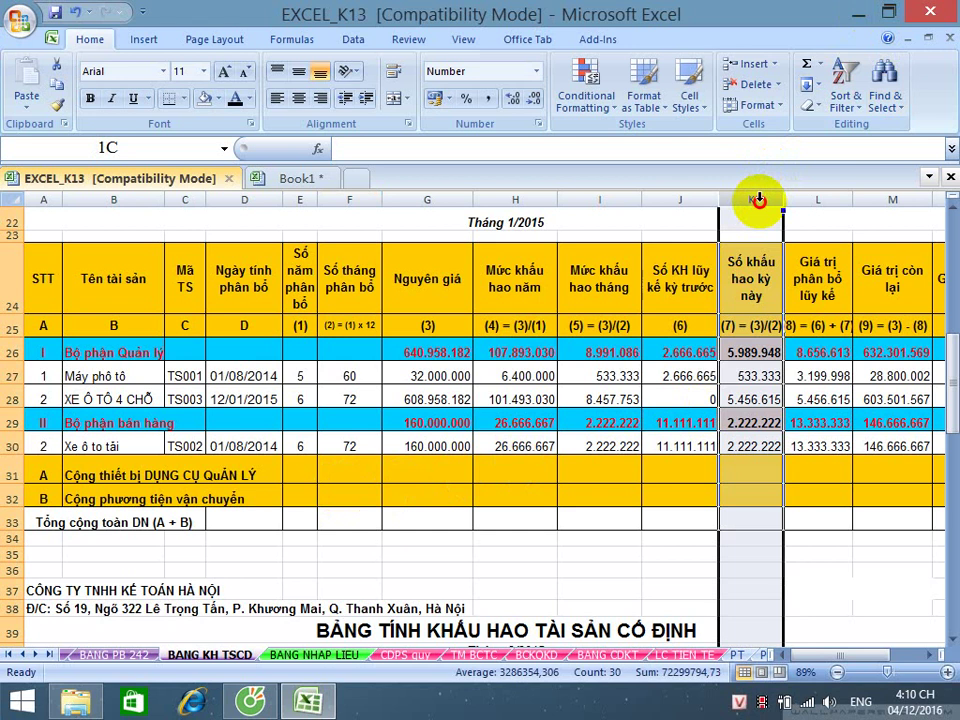
left_click(752, 469)
type("=")
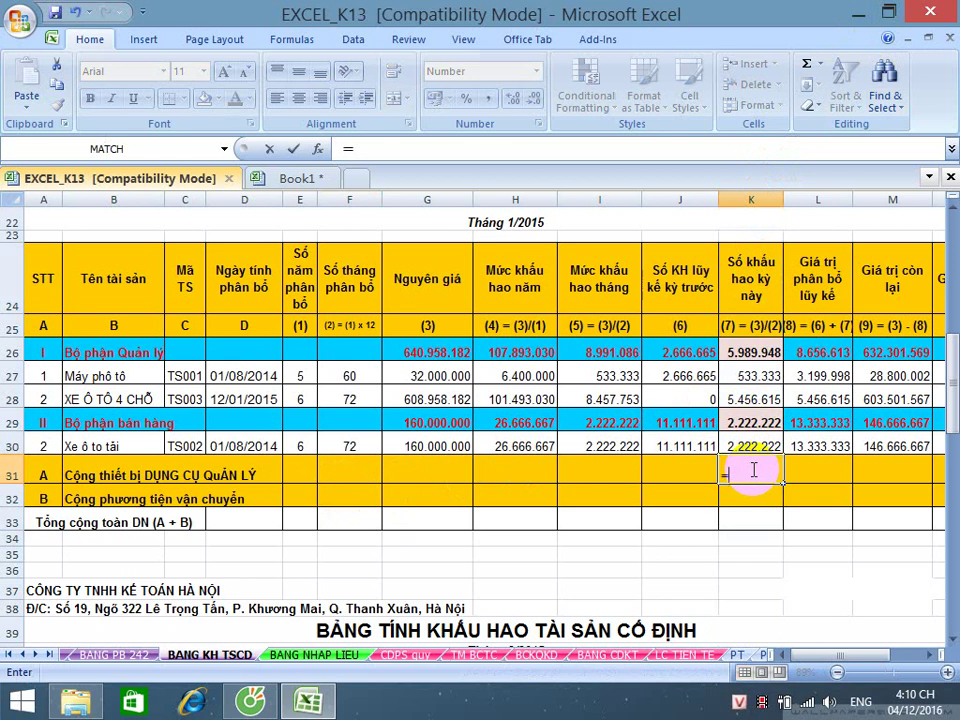
left_click(764, 376)
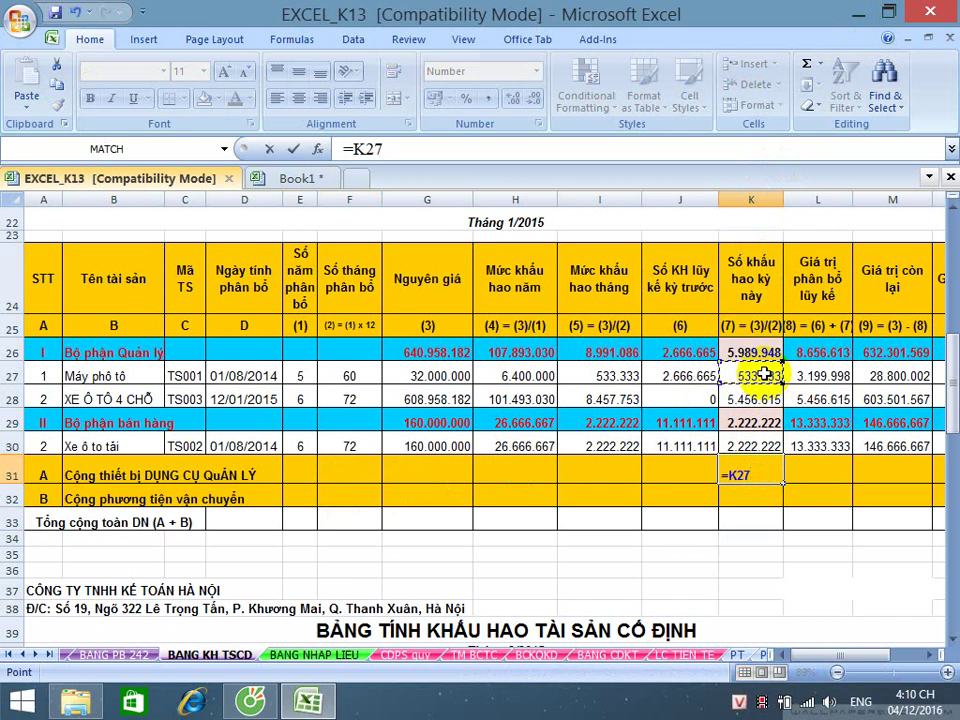
key("Return")
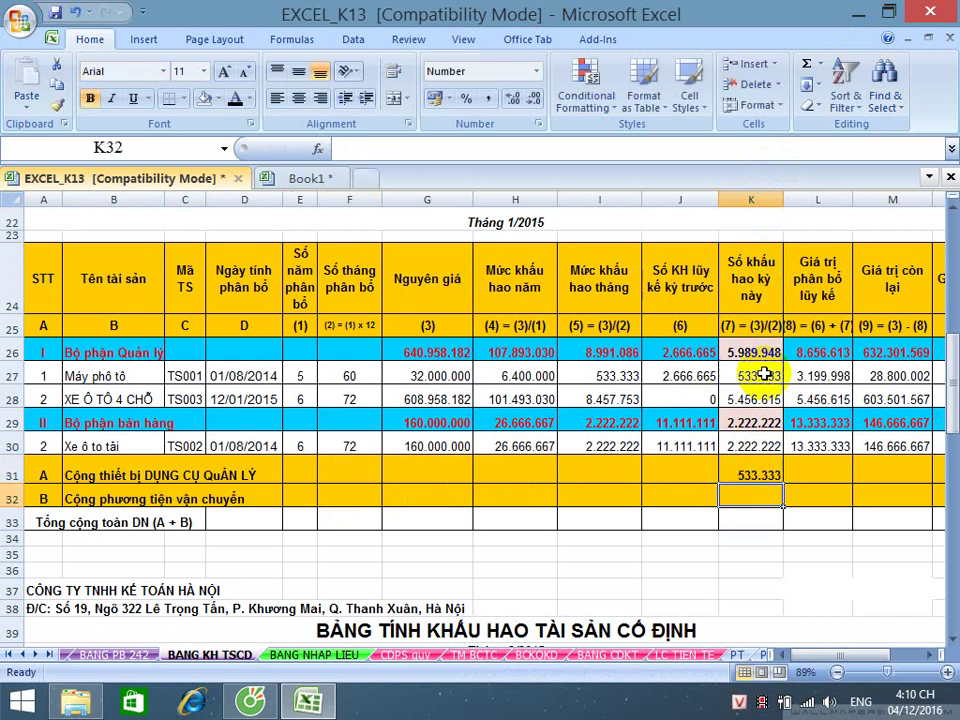
- Enter =K28+K30 in K32 as the January vehicle depreciation subtotal, and select both January subtotals to check them
type("=")
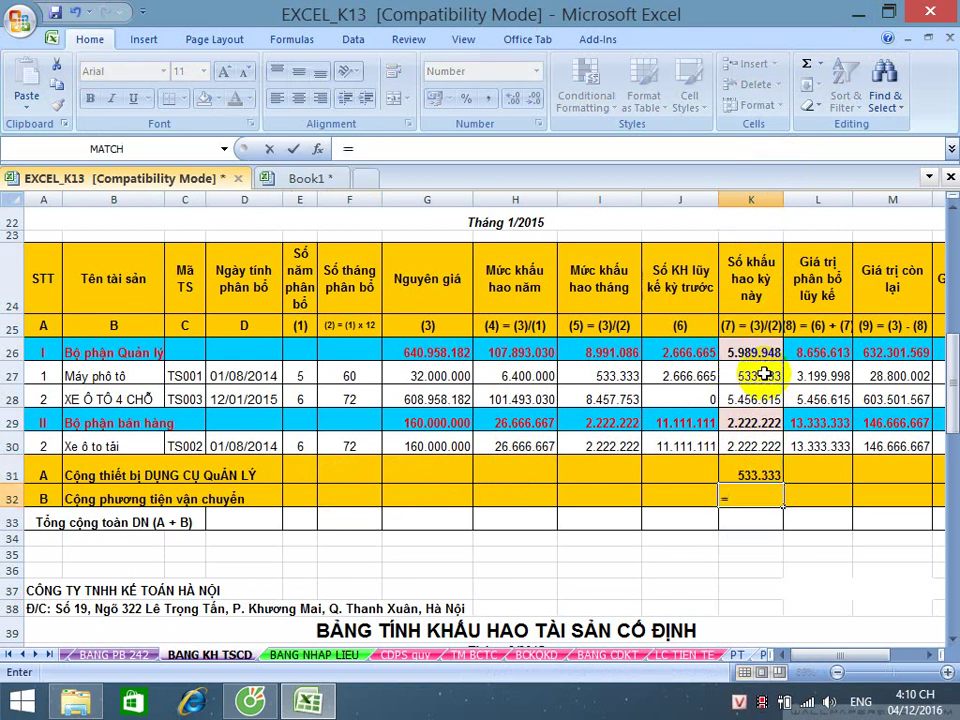
left_click(752, 402)
type("+")
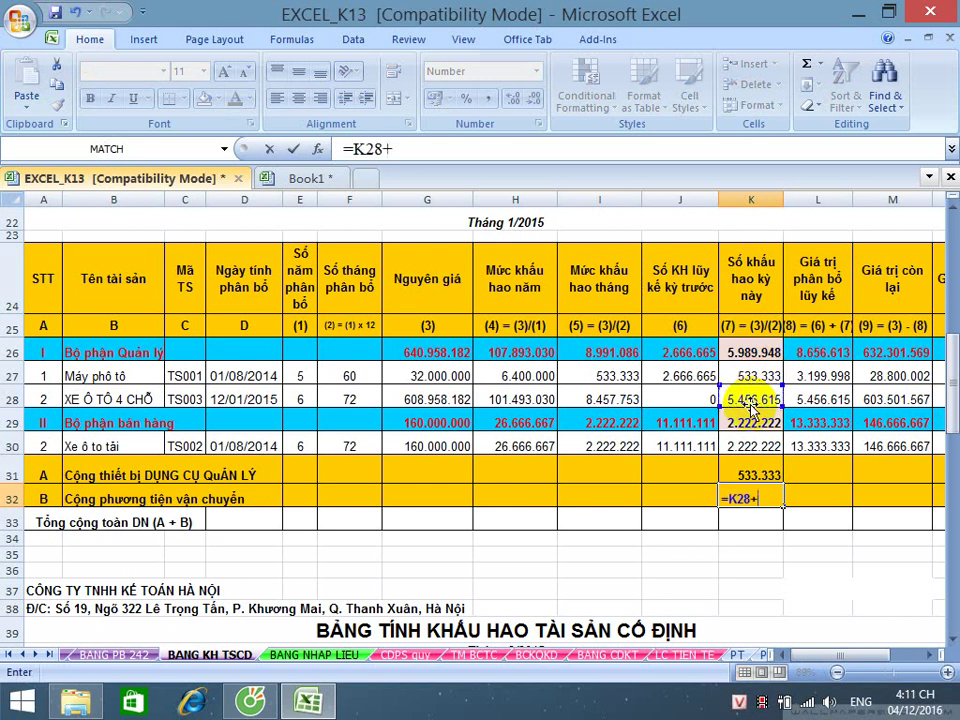
left_click(760, 446)
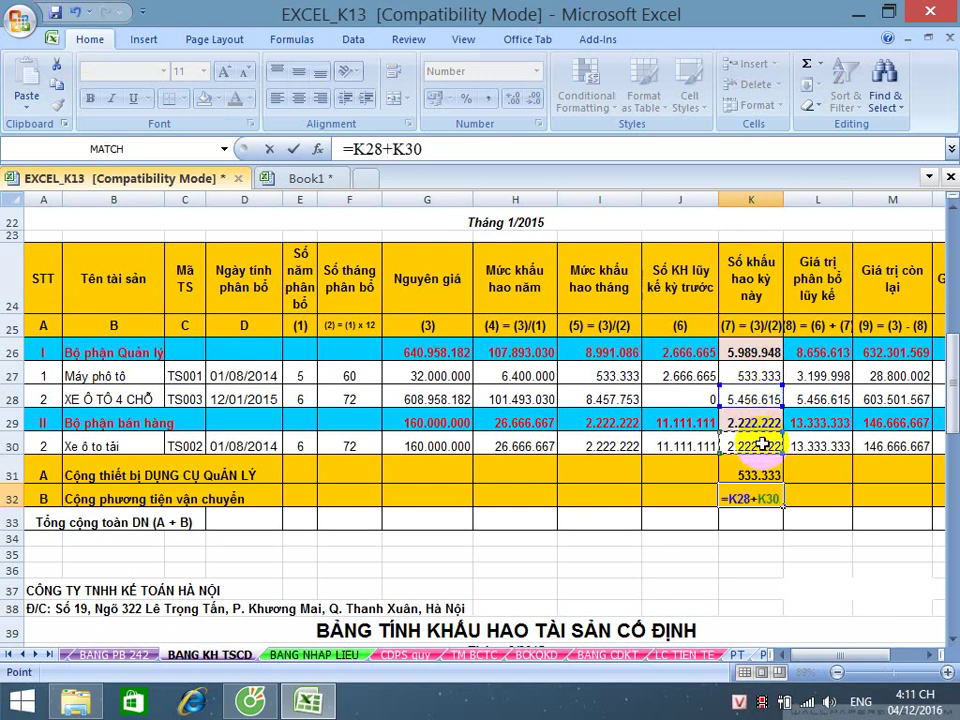
key("Return")
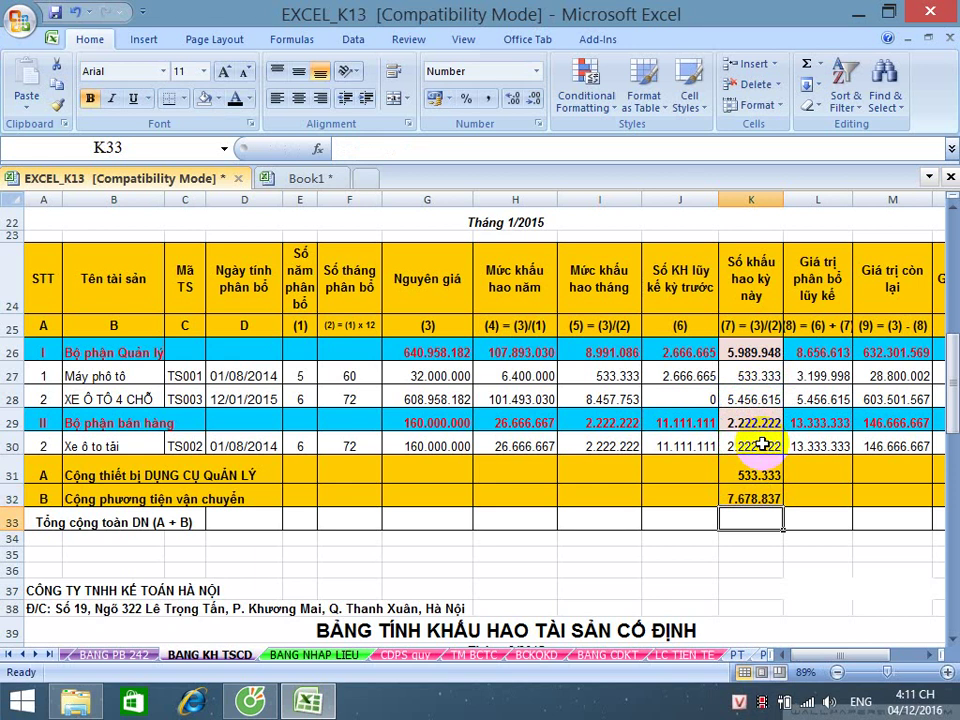
left_click(745, 476)
left_click(741, 495, "shift")
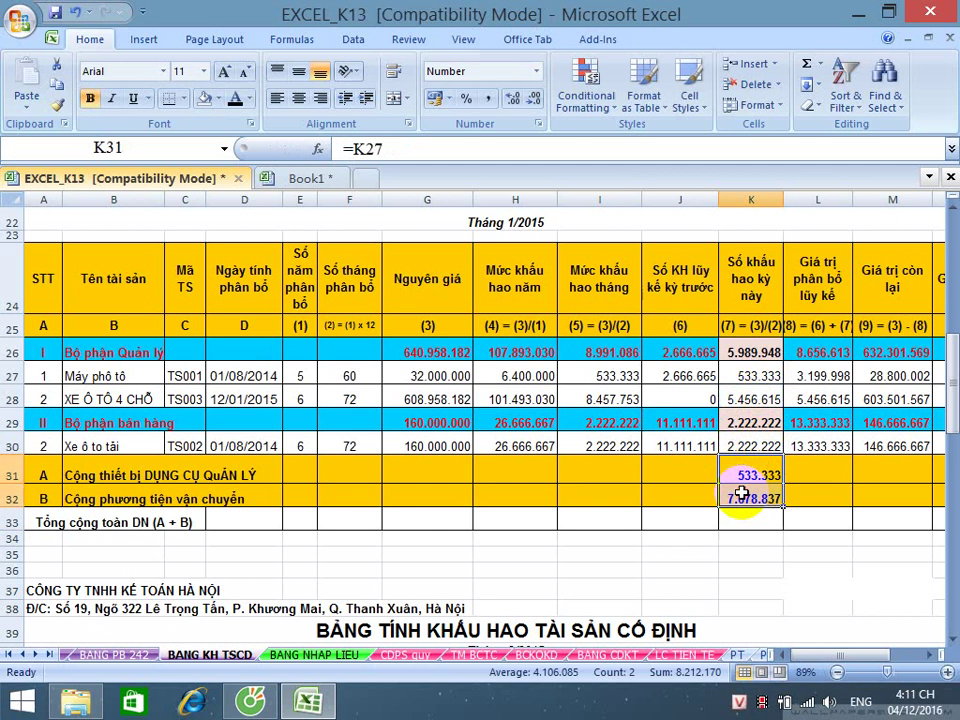
- In the February 2015 table, enter =K45 in K49 as the management equipment depreciation subtotal
scroll(731, 531, "down", 3)
scroll(731, 531, "down", 2)
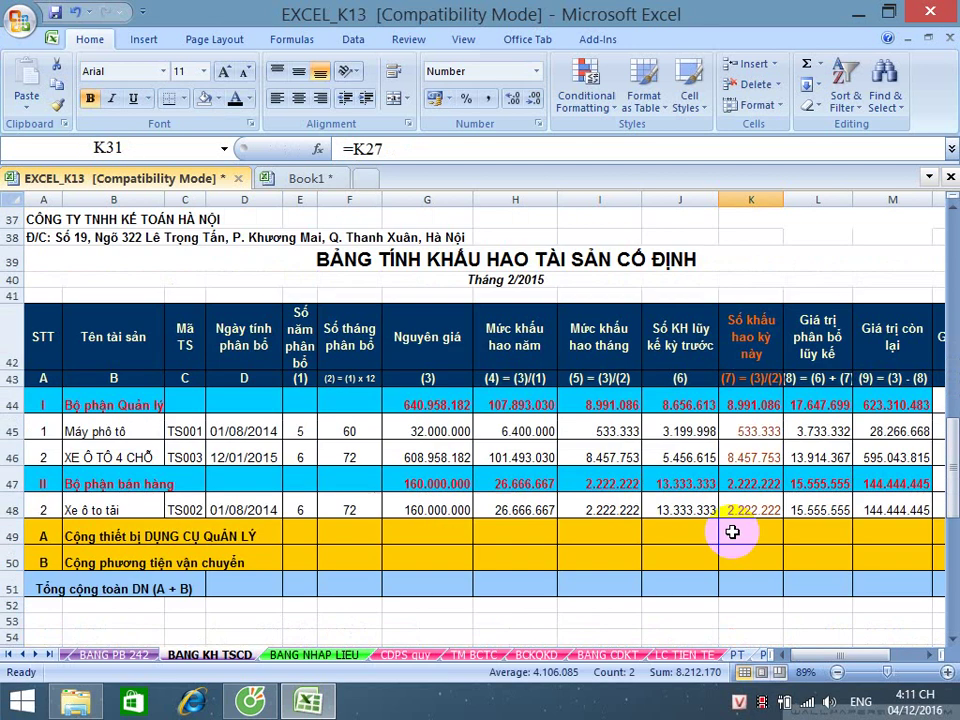
left_click(740, 533)
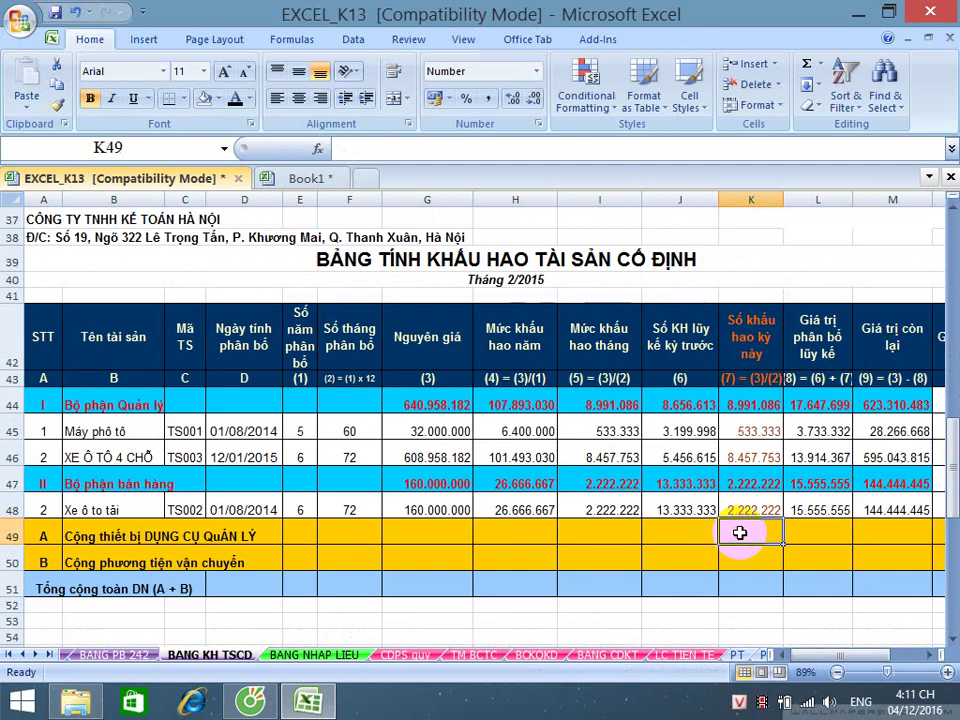
type("=")
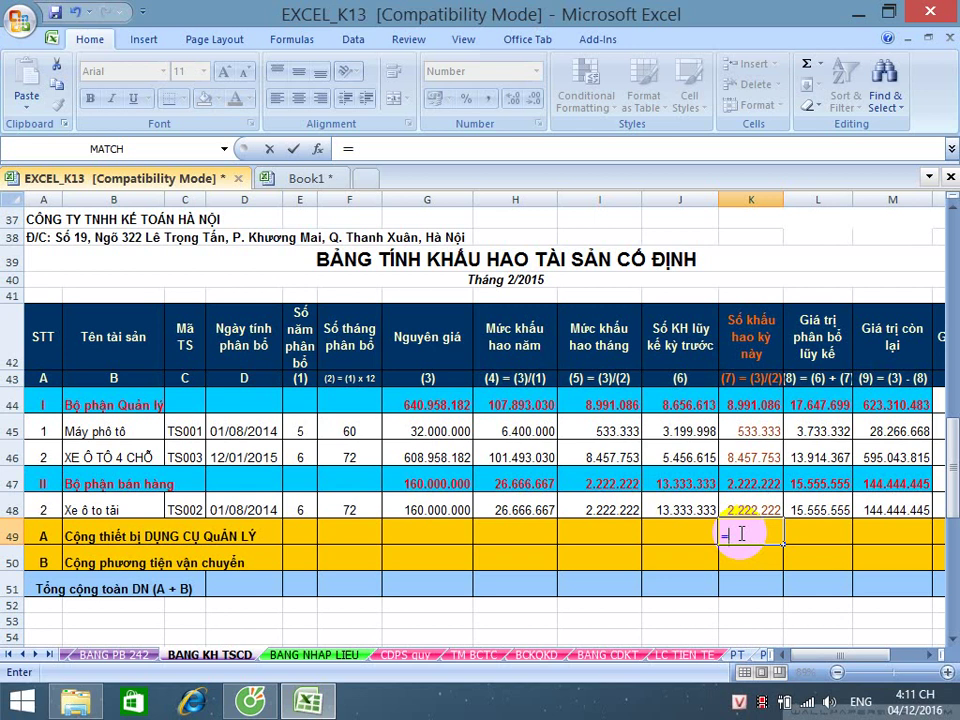
left_click(748, 430)
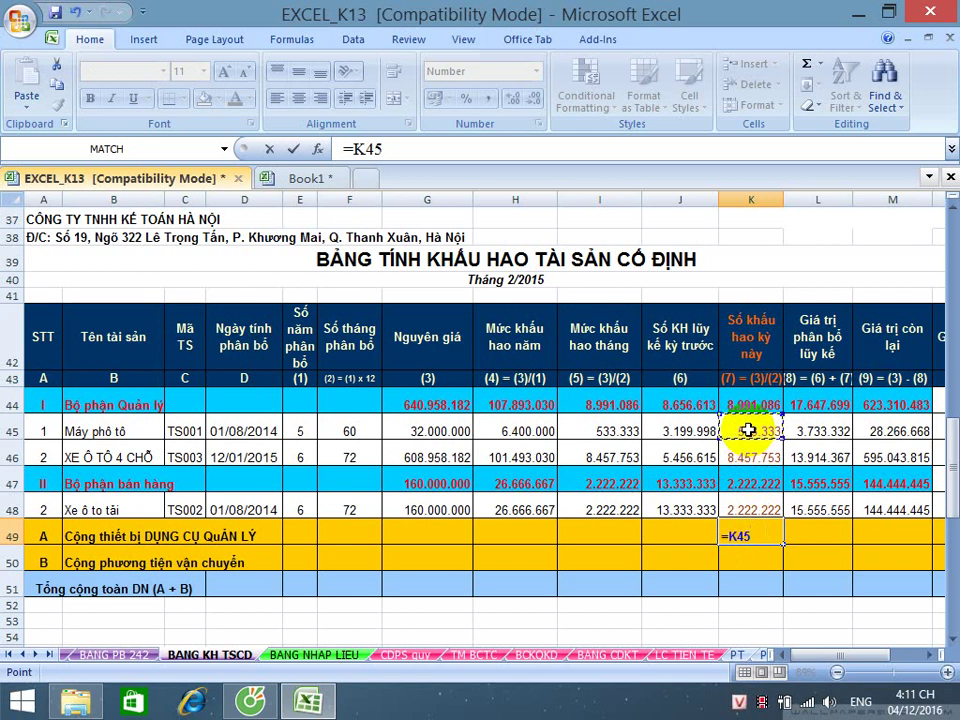
key("Return")
- Enter =K46+K48 in K50 as the February 2015 current-period depreciation subtotal for vehicles
type("=")
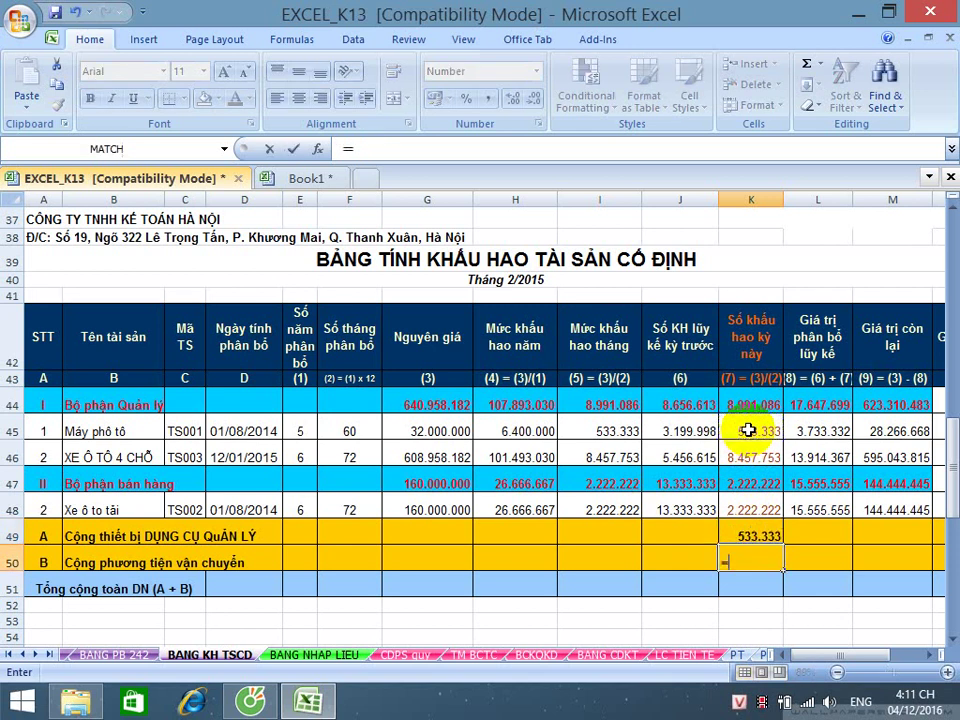
left_click(740, 452)
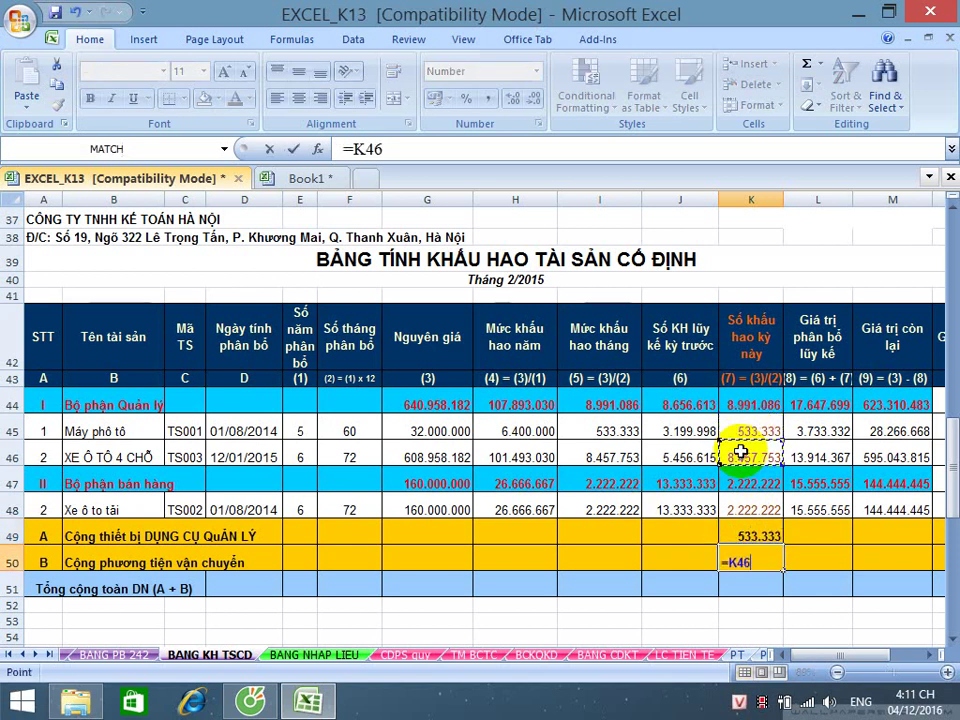
type("+")
left_click(741, 507)
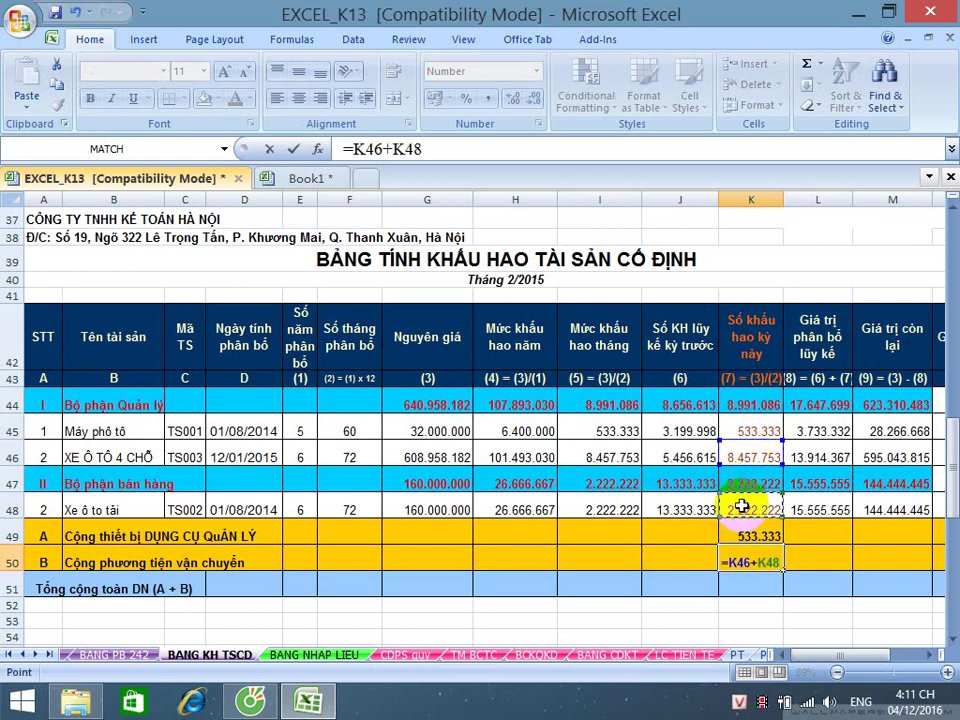
key("Return")
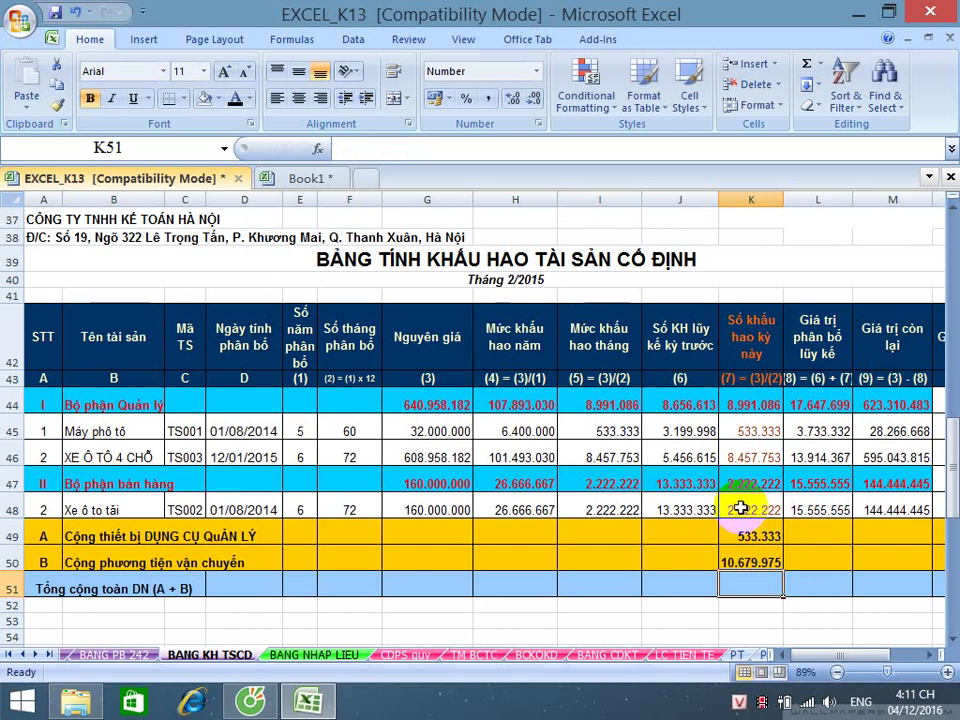
- In the March 2015 table, enter =K68 in K72 as the management equipment depreciation subtotal
scroll(741, 507, "down", 7)
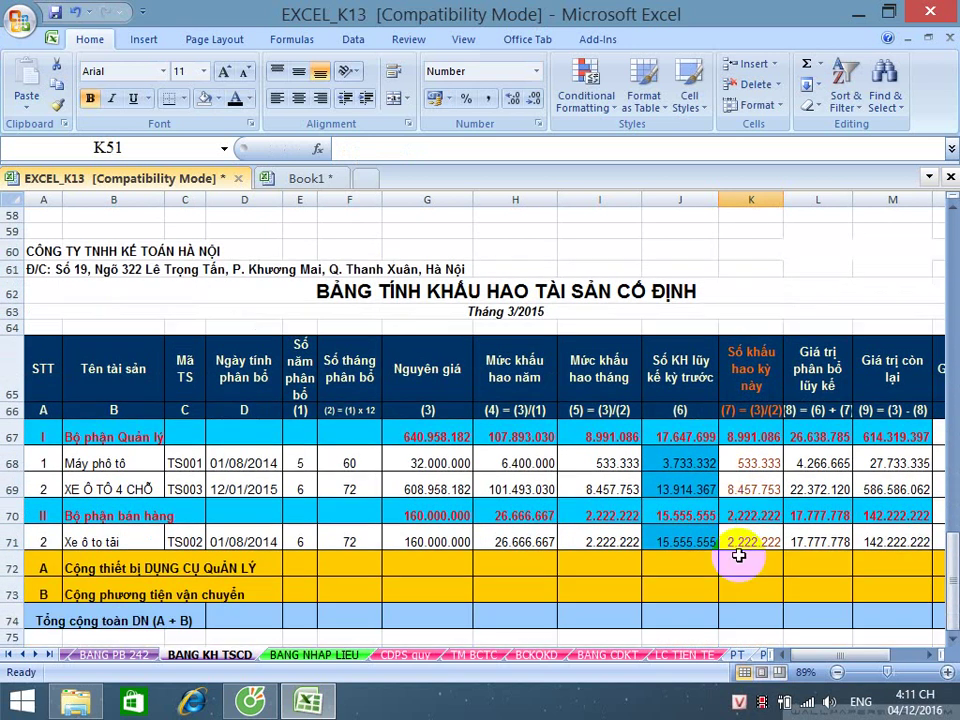
left_click(738, 560)
scroll(745, 565, "down", 1)
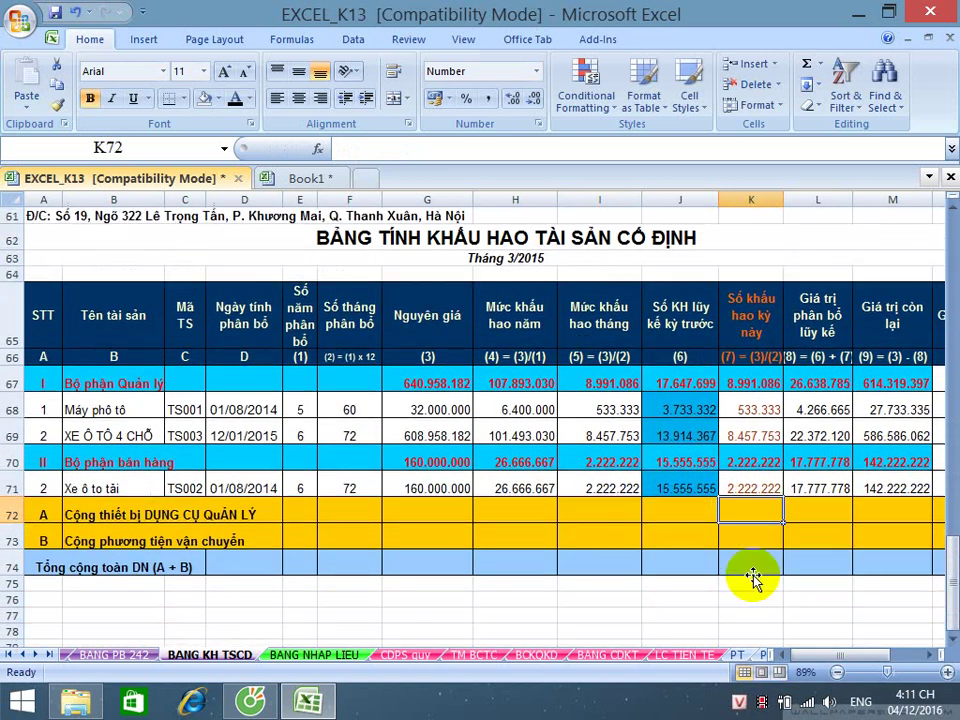
type("=")
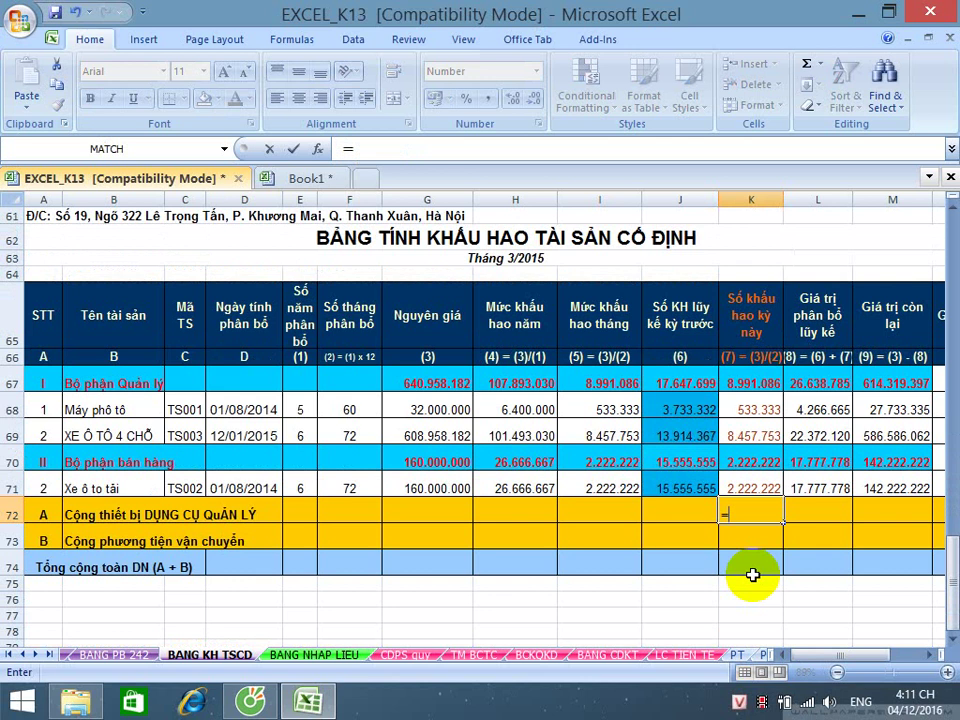
left_click(757, 568)
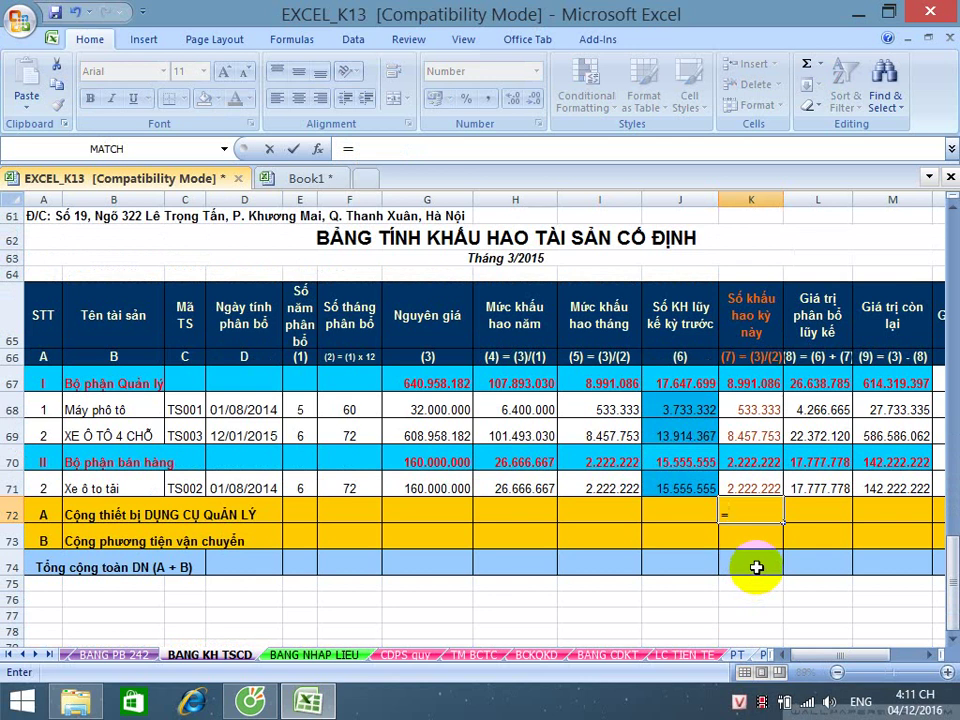
left_click(746, 406)
key("Return")
- Enter =K69+K71 in K73 as the March 2015 current-period depreciation subtotal for vehicles
type("=")
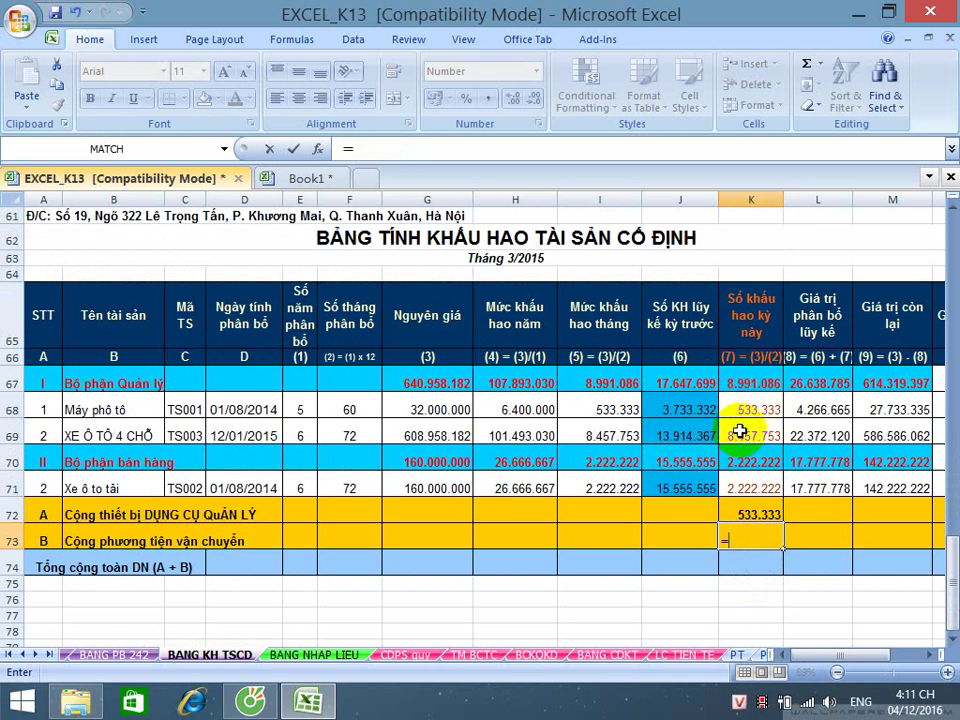
left_click(739, 430)
type("+")
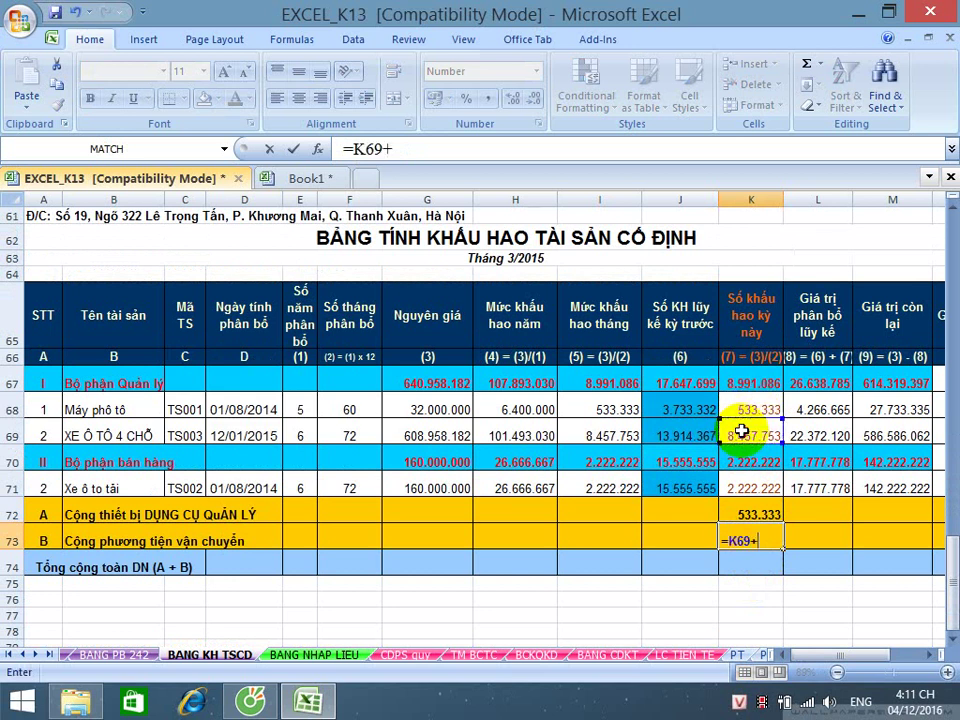
left_click(752, 488)
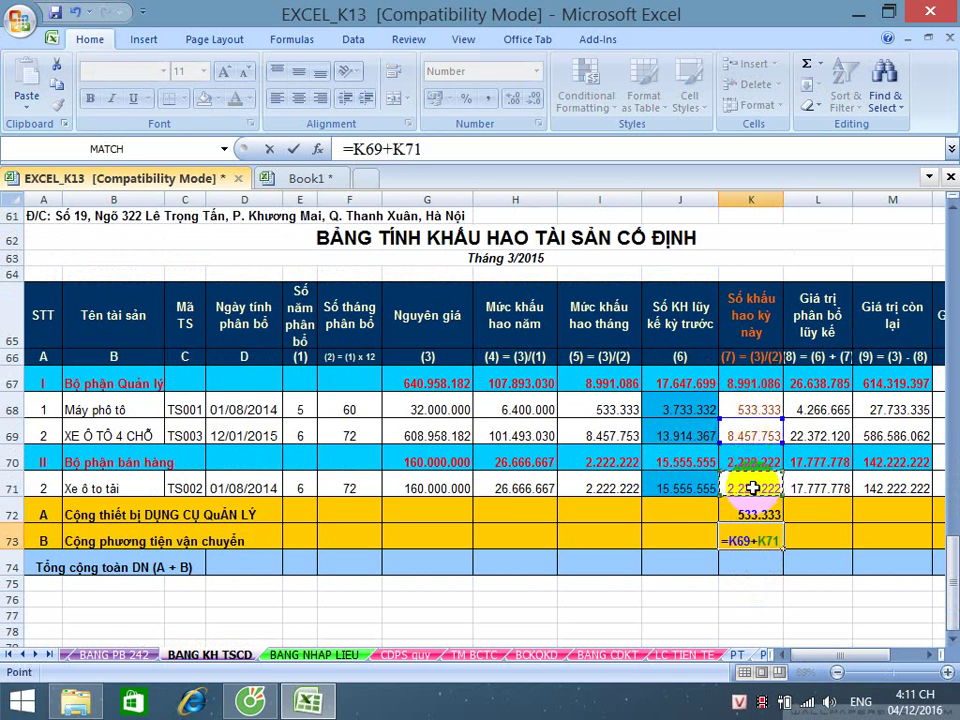
key("Return")
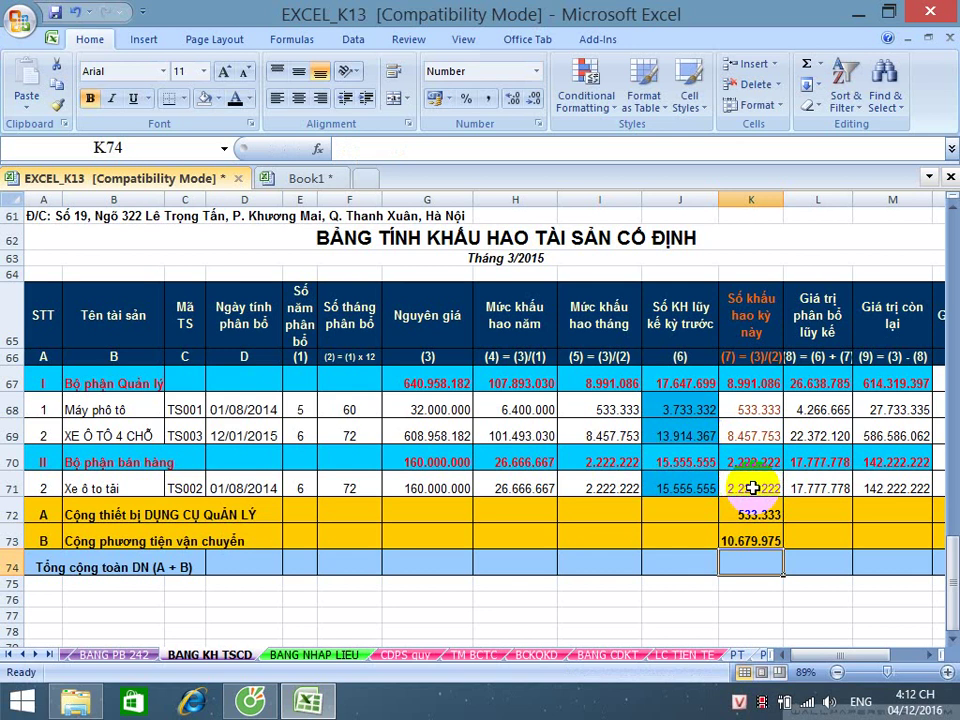
- Copy the two subtotal labels in B72:B73 of the March 2015 table to B80:B81 below it
scroll(673, 514, "down", 1)
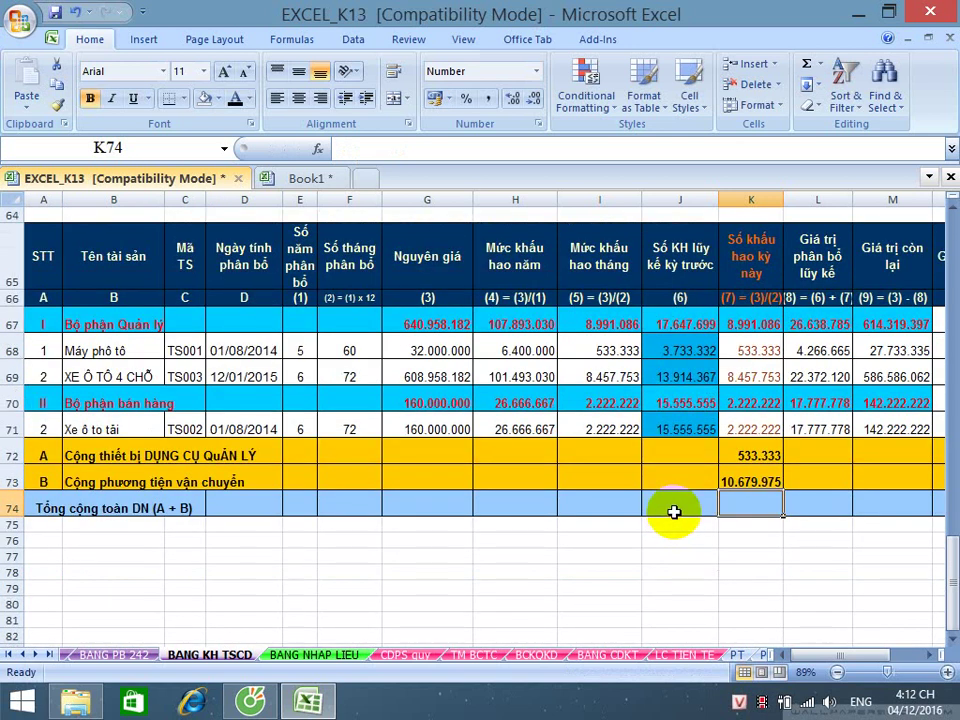
left_click(85, 456)
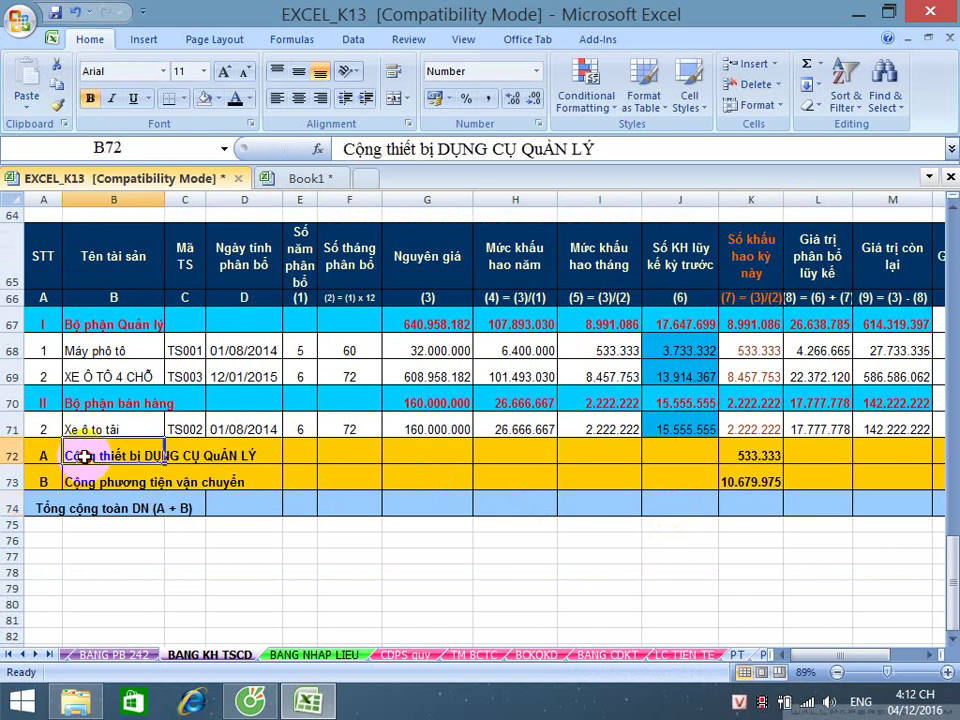
left_click_drag(85, 456, 85, 466)
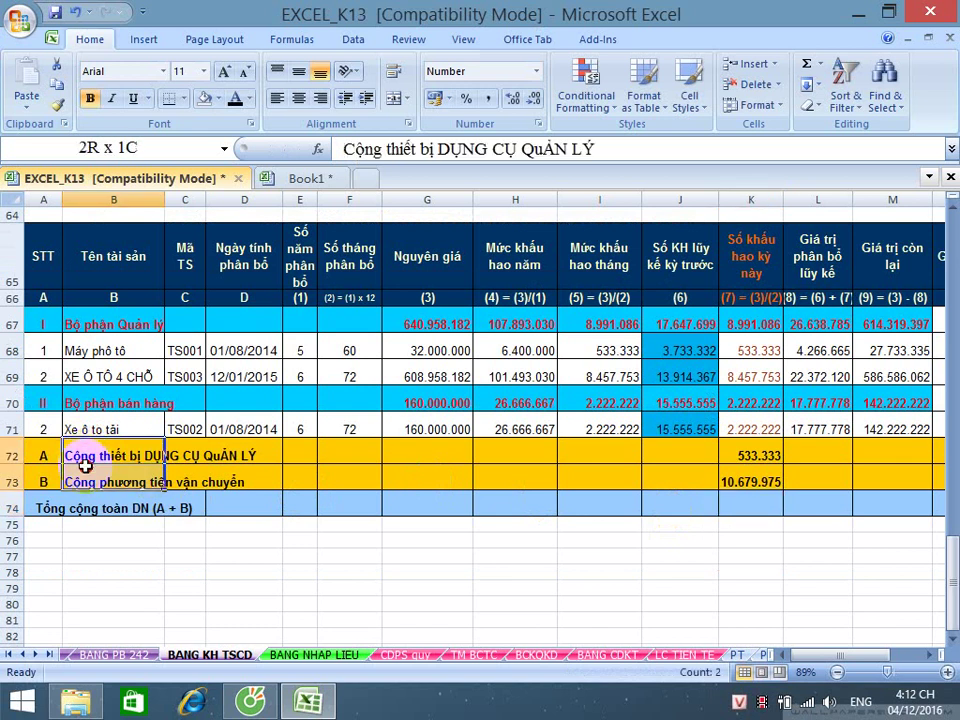
key("ctrl+c")
scroll(90, 470, "down", 1)
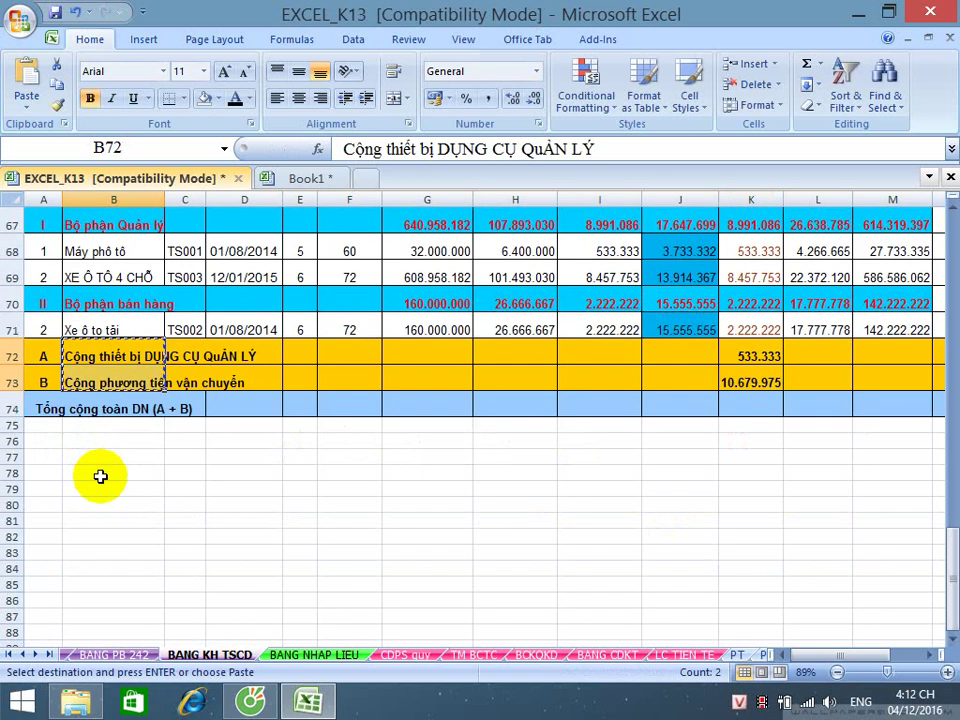
left_click(108, 505)
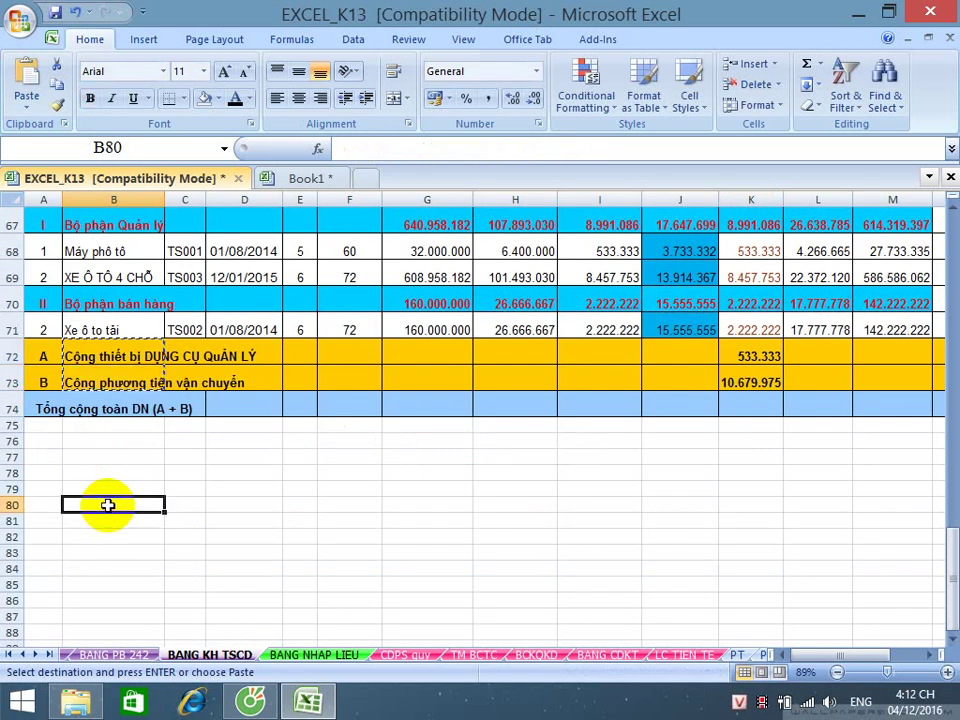
key("ctrl+v")
- Apply all borders to the range B80:K81 around the copied subtotal labels
left_click_drag(100, 500, 741, 521)
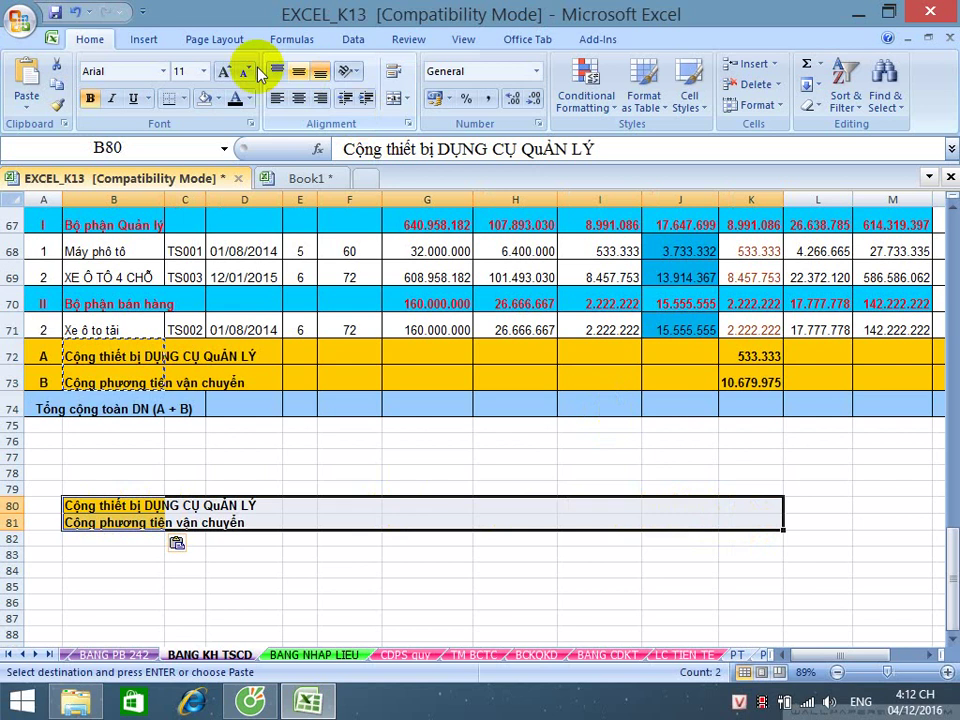
left_click(184, 98)
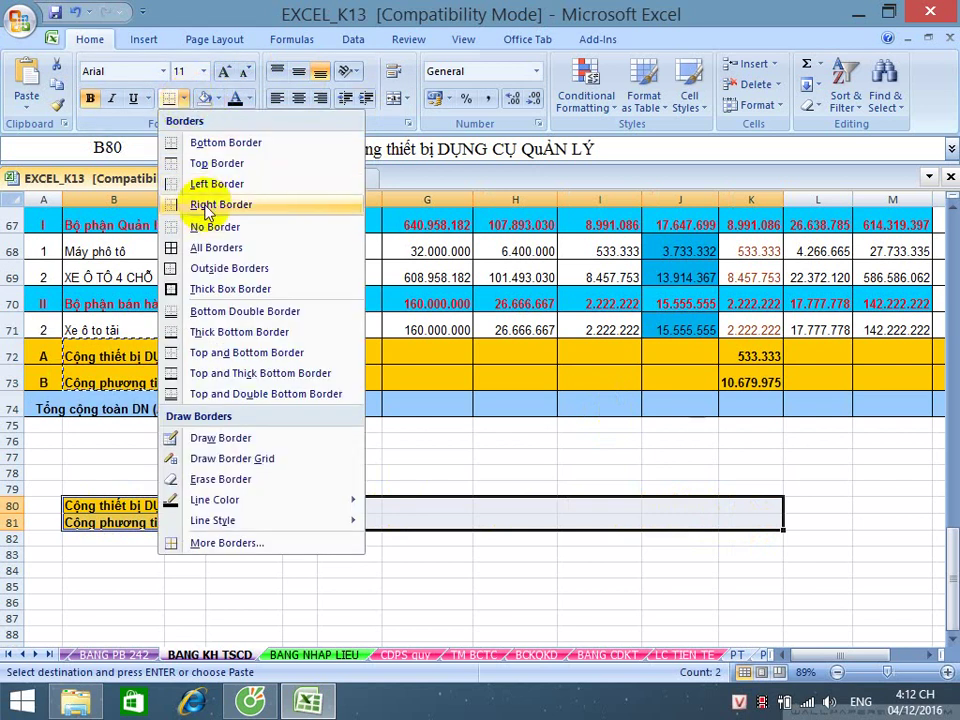
left_click(200, 248)
left_click(170, 553)
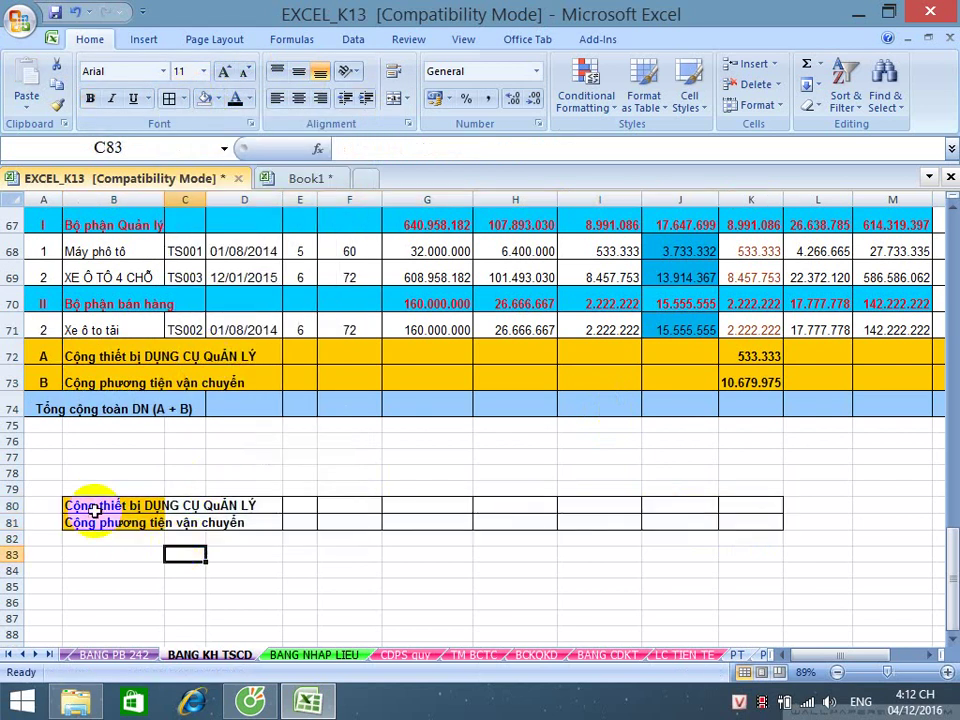
- Examine the asset name column B and the current-period depreciation column K across the monthly tables back to December 2014
left_click(90, 505)
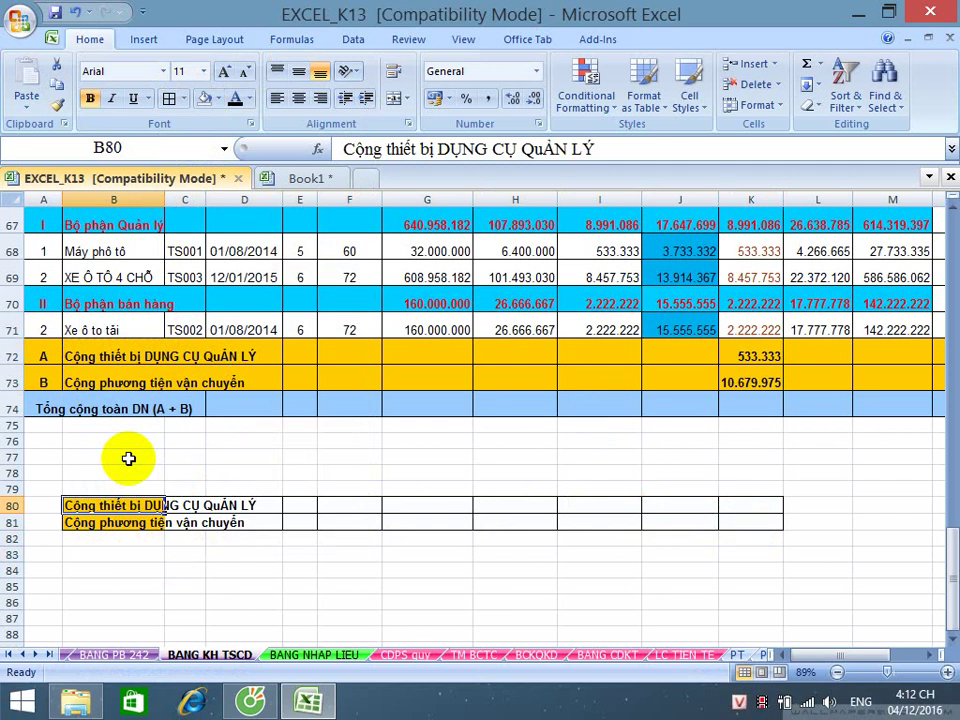
left_click(114, 215)
left_click(112, 200)
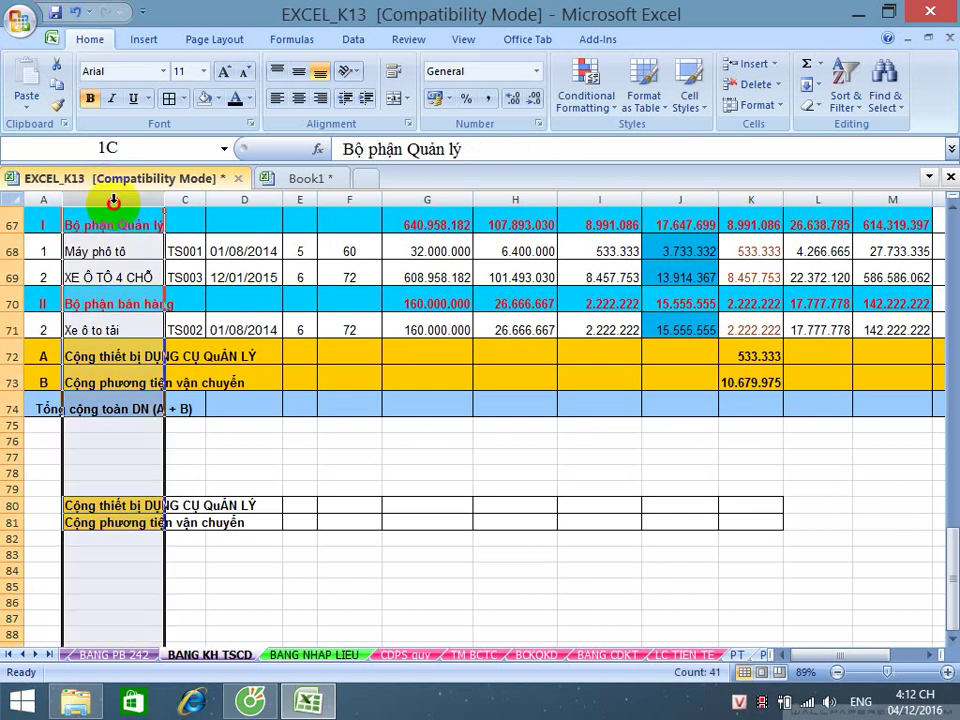
left_click(750, 196)
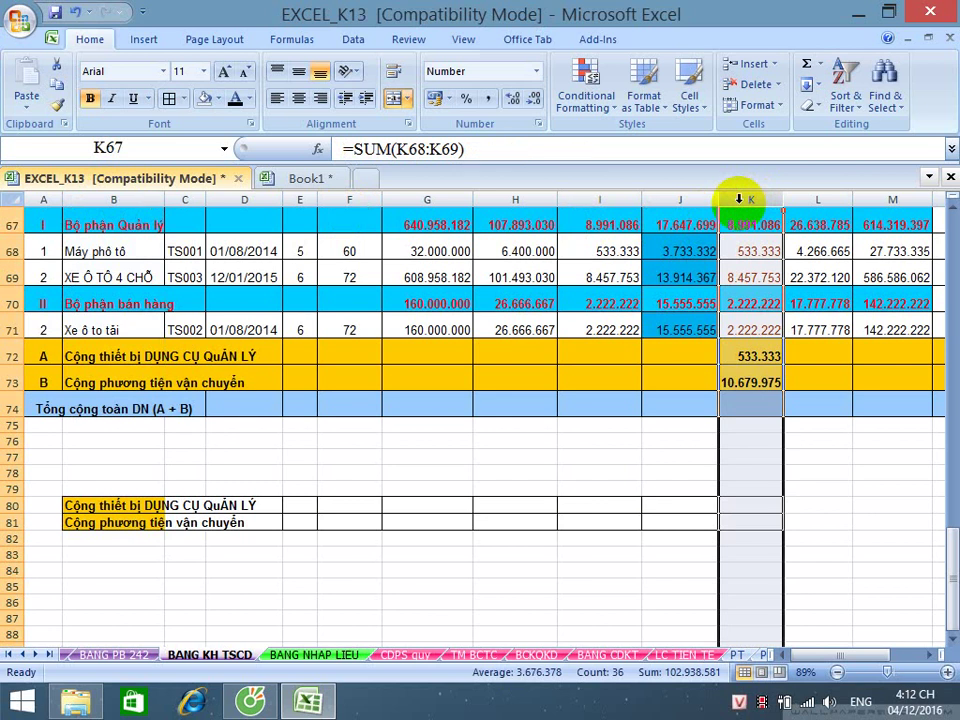
scroll(546, 317, "up", 7)
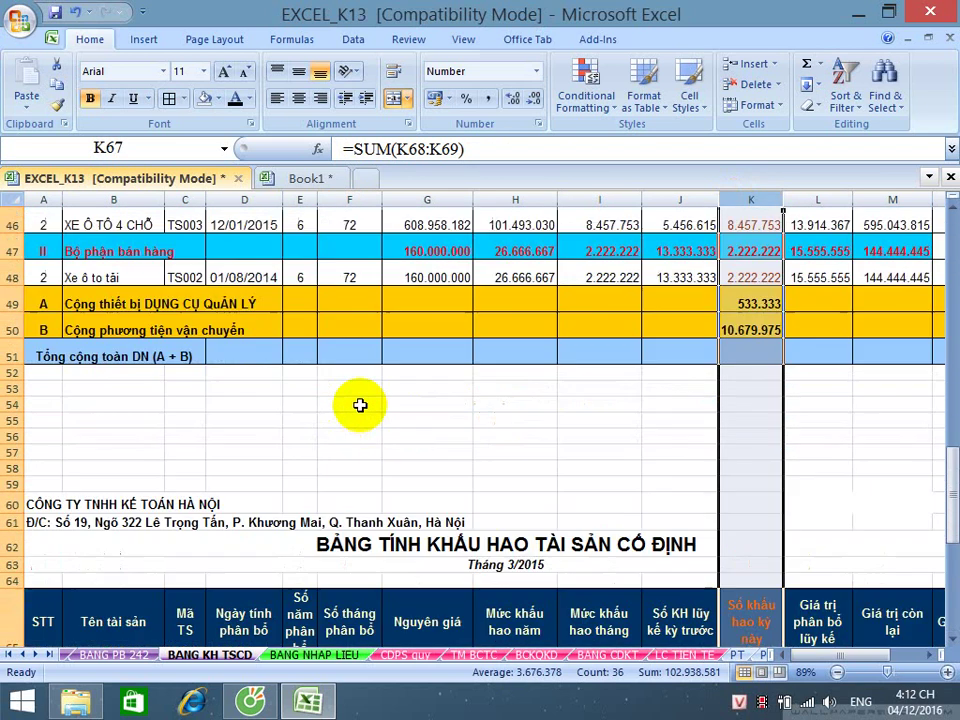
scroll(360, 405, "up", 6)
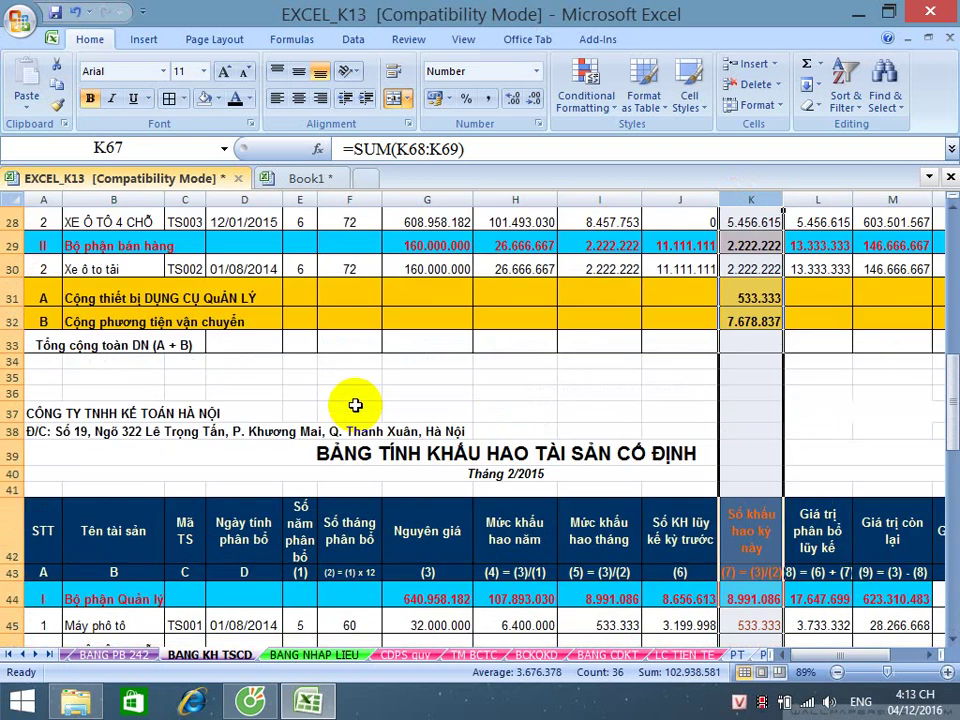
scroll(355, 405, "up", 7)
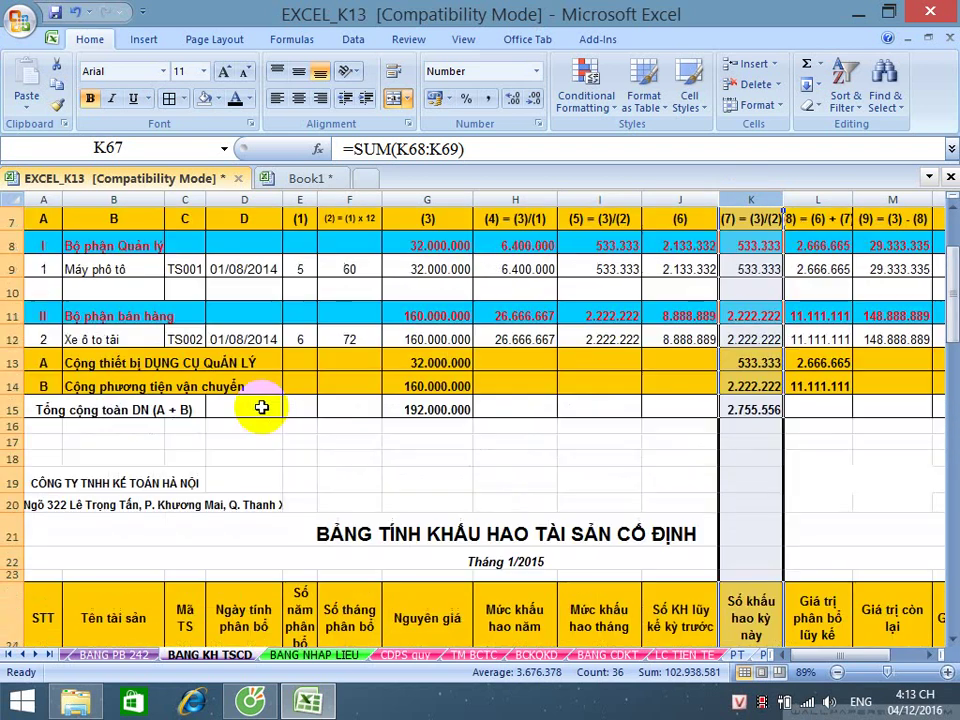
scroll(261, 407, "up", 2)
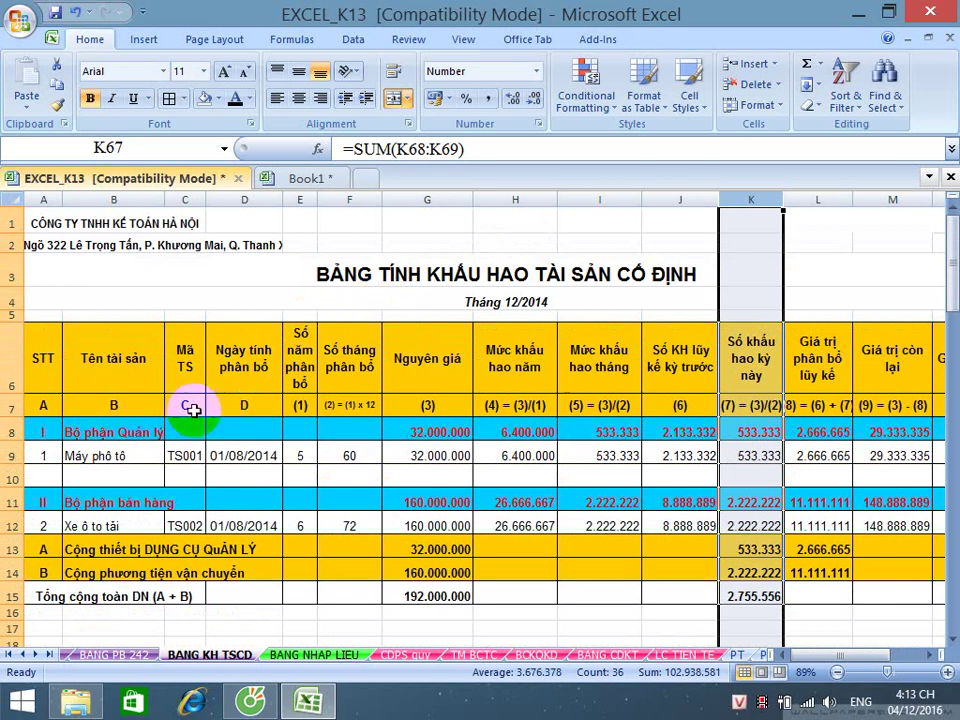
left_click(234, 360)
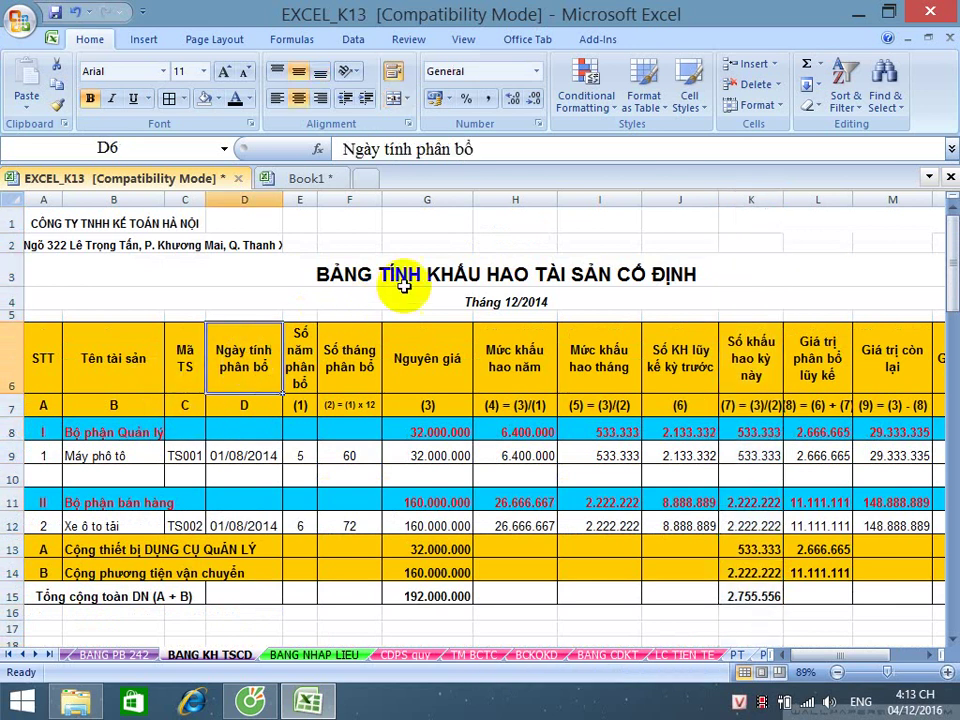
left_click(511, 306)
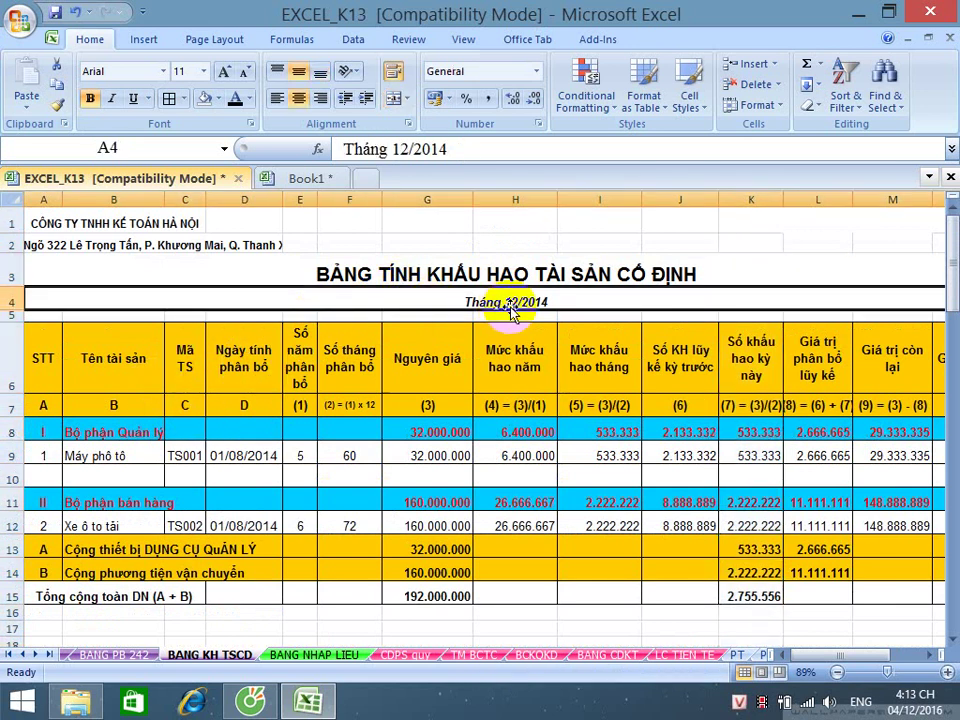
- Clear the December 2014 current-period depreciation subtotals in K13:K14
scroll(511, 311, "down", 2)
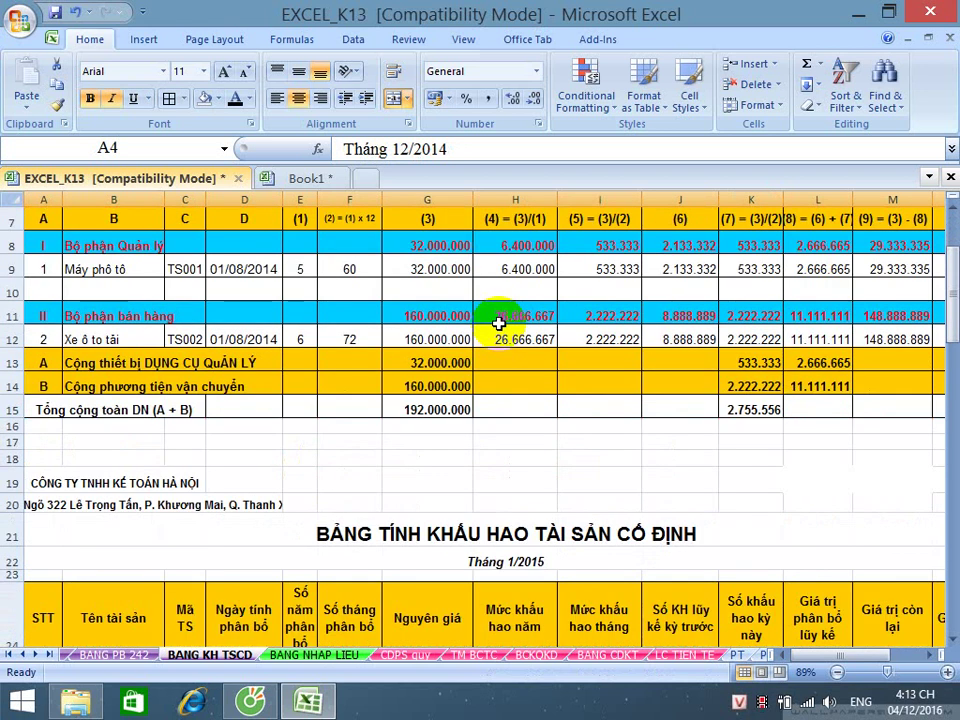
left_click(125, 192)
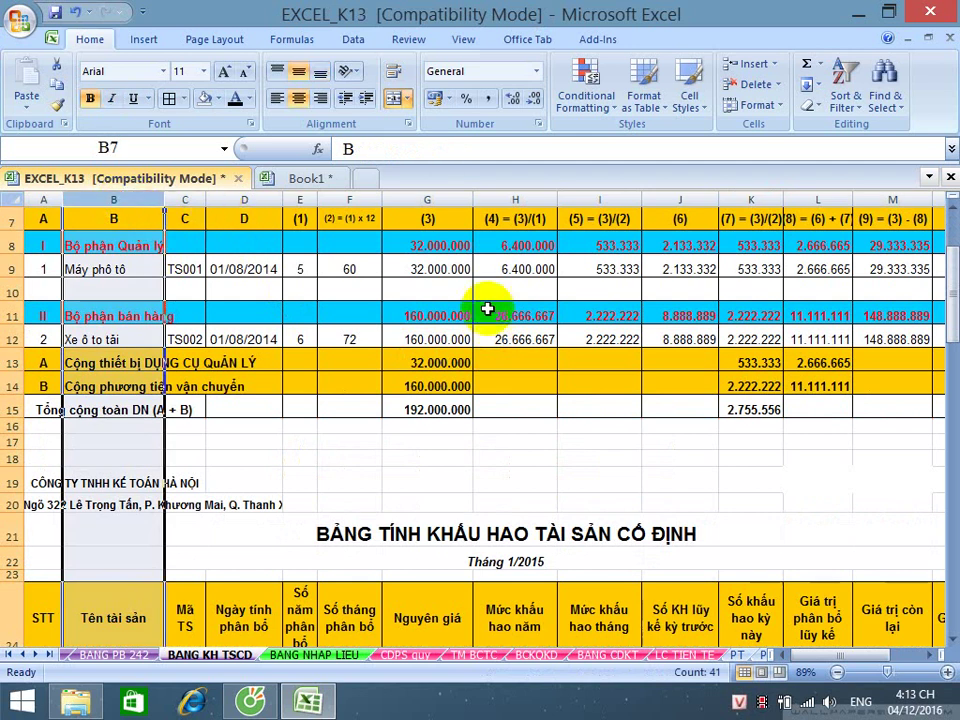
mouse_move(760, 363)
left_mouse_down()
mouse_move(759, 374)
mouse_move(750, 370)
left_mouse_up()
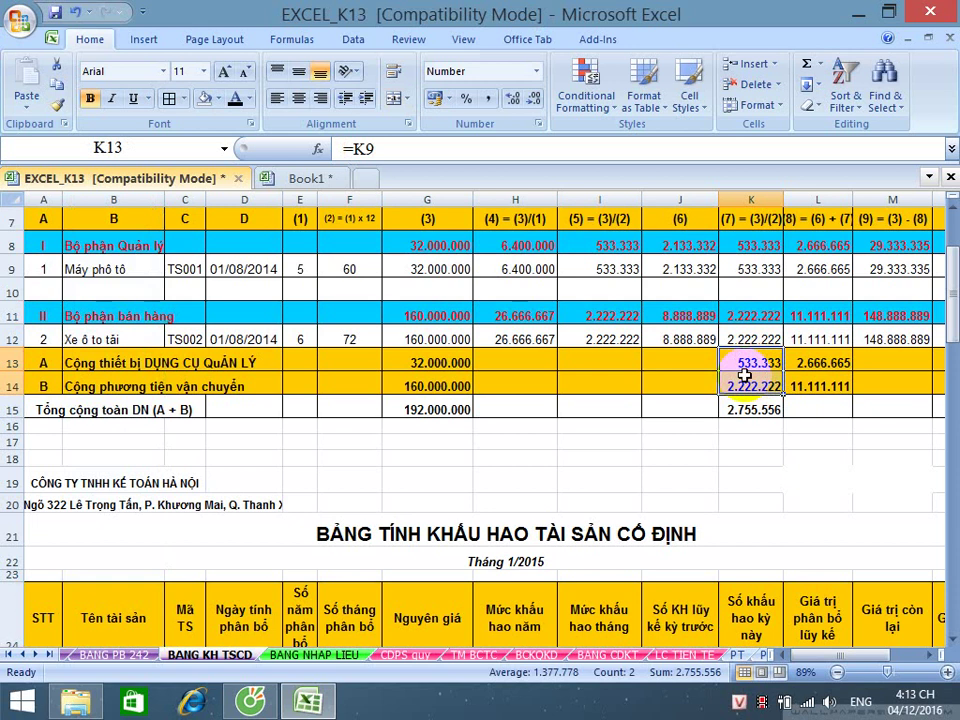
key("Delete")
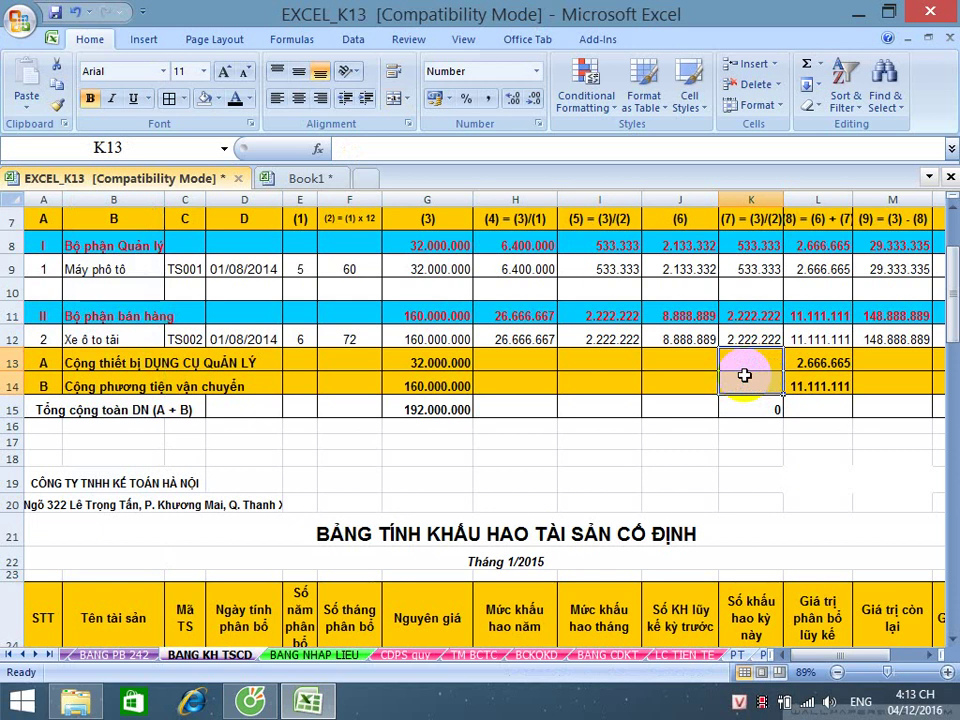
- Compare the asset name and current-period depreciation columns, including the subtotal labels, in the December 2014 and January 2015 tables
left_click(118, 199)
left_click(753, 199, "ctrl")
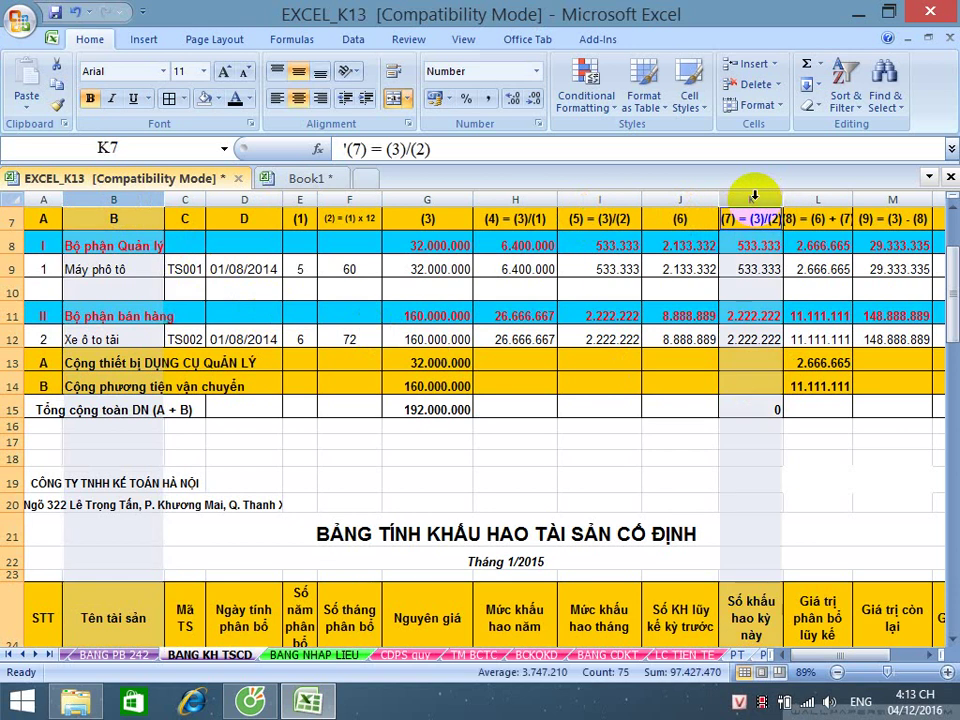
left_click(96, 362)
scroll(130, 477, "down", 3)
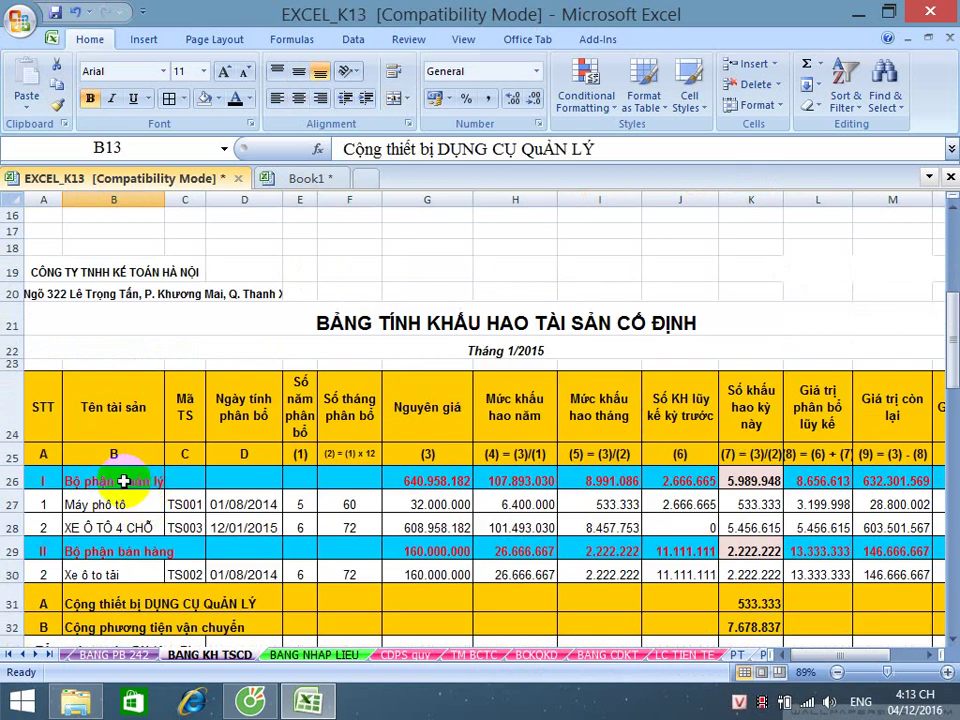
left_click_drag(121, 481, 113, 493)
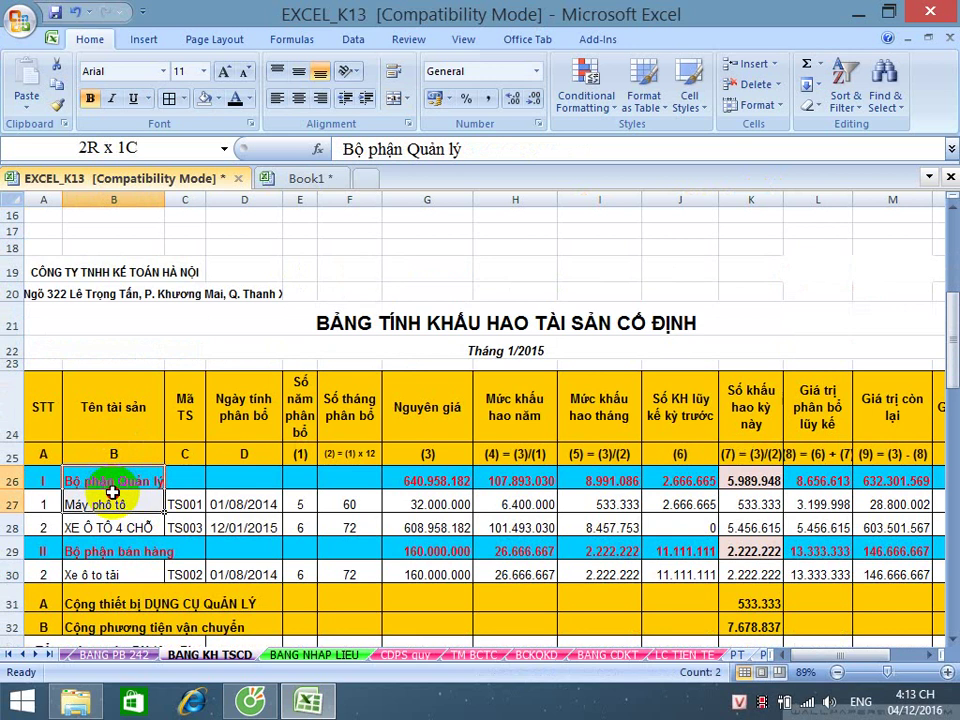
left_click_drag(113, 493, 128, 493)
- Define the range name LOAITS for the whole asset name column B
scroll(139, 476, "up", 5)
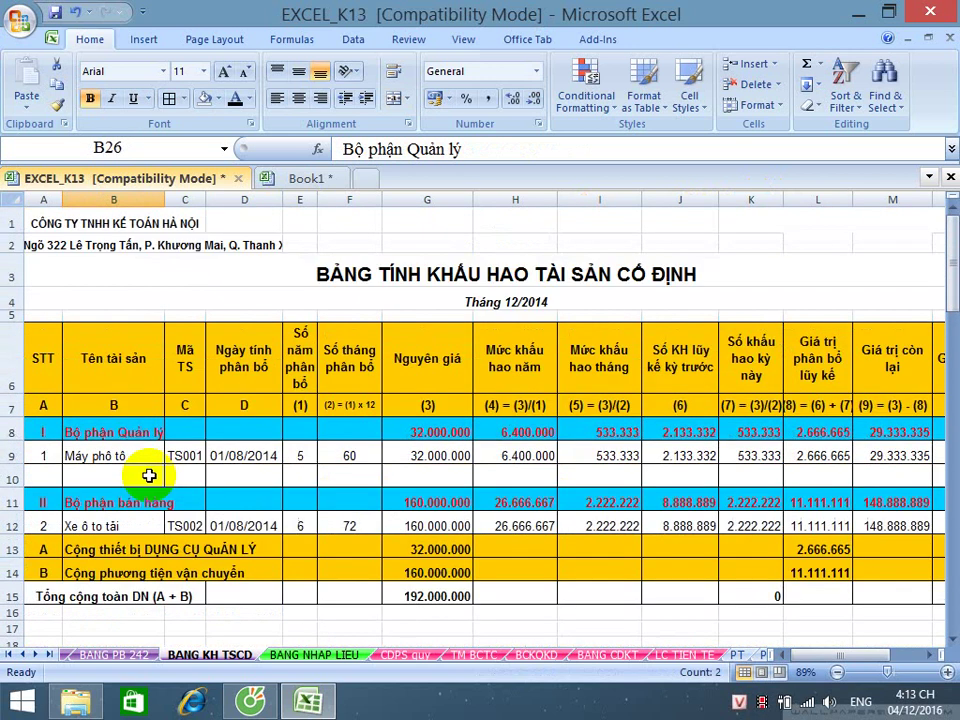
left_click(137, 197)
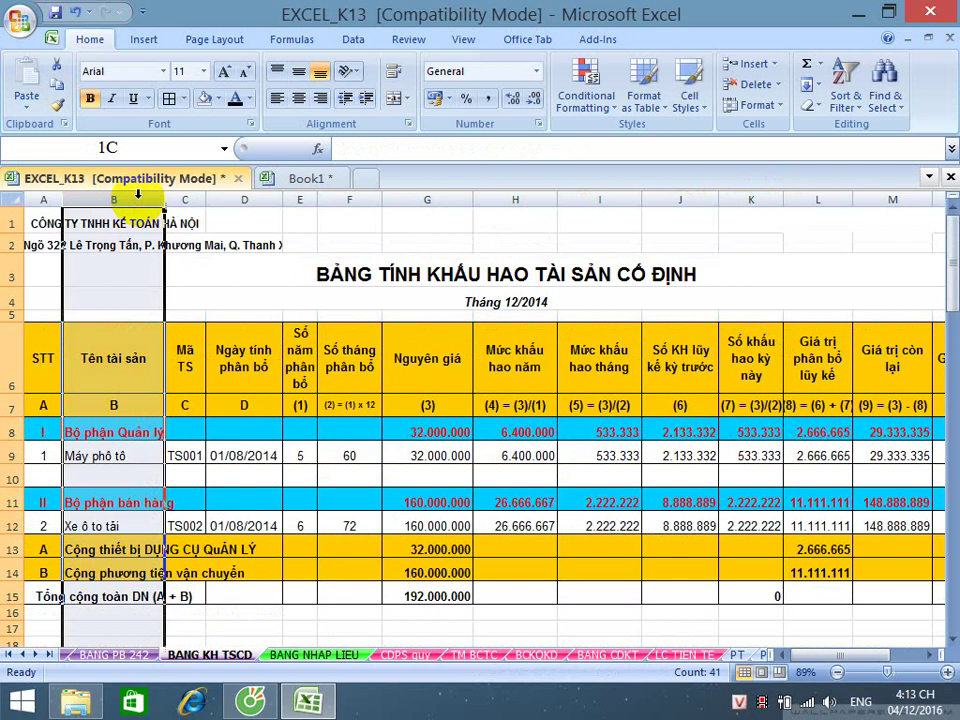
left_click(107, 146)
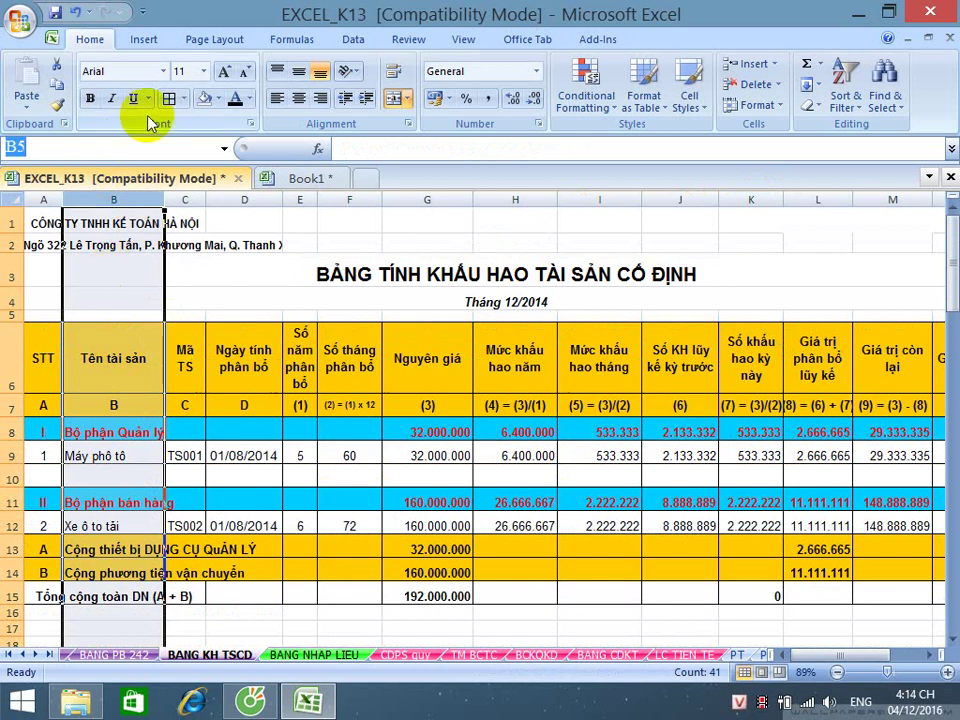
type("LOAITS")
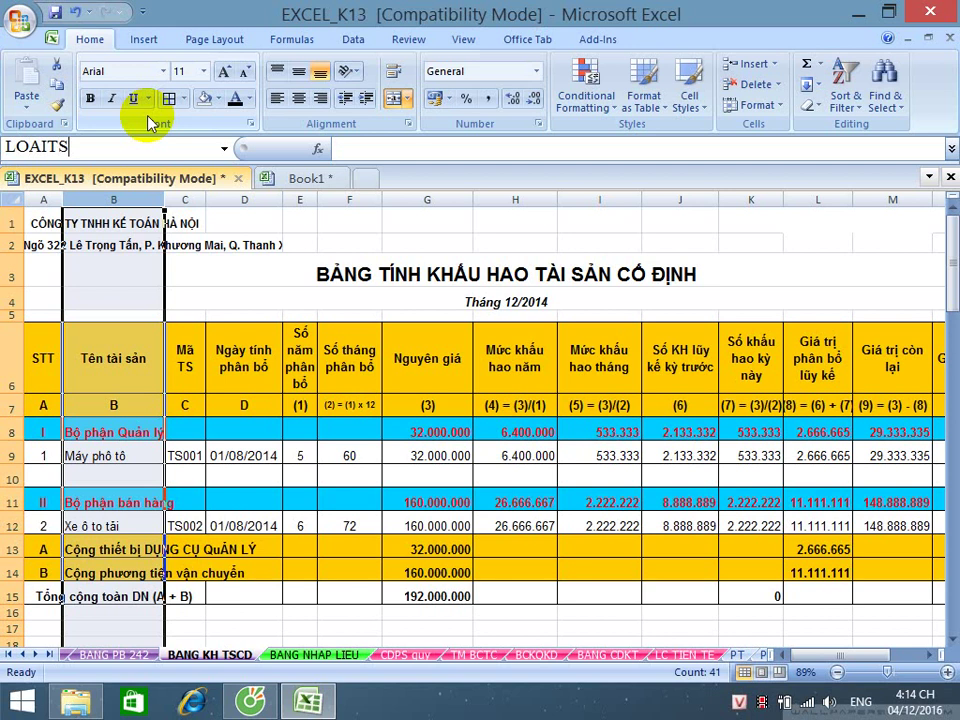
key("Return")
key("Return")
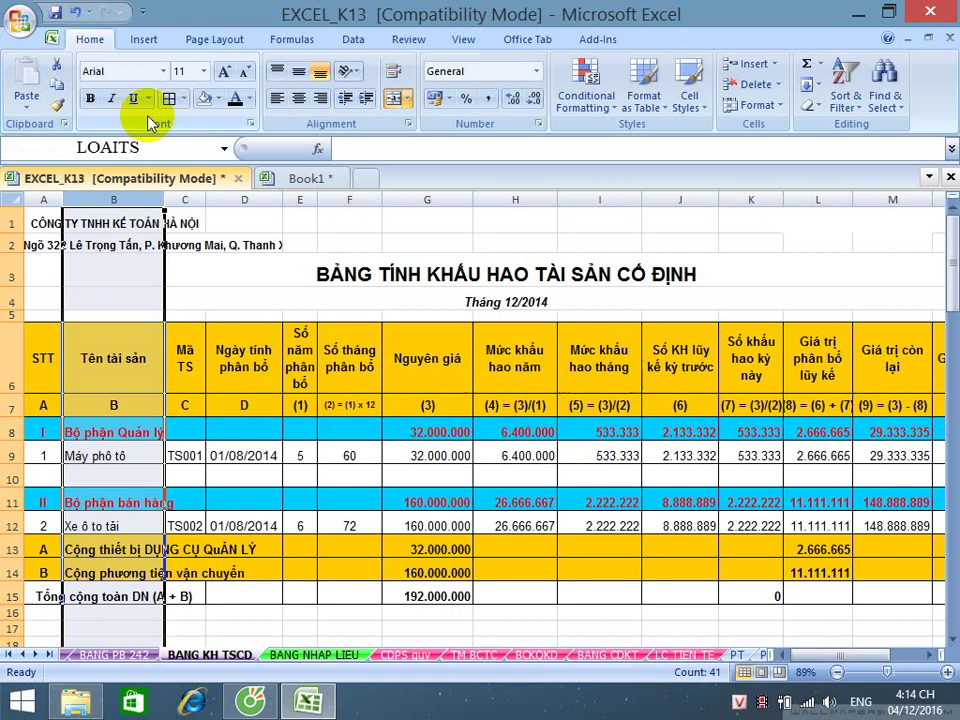
- Define the range name KHTANG for the whole current-period depreciation column K
left_click(740, 196)
left_click(64, 146)
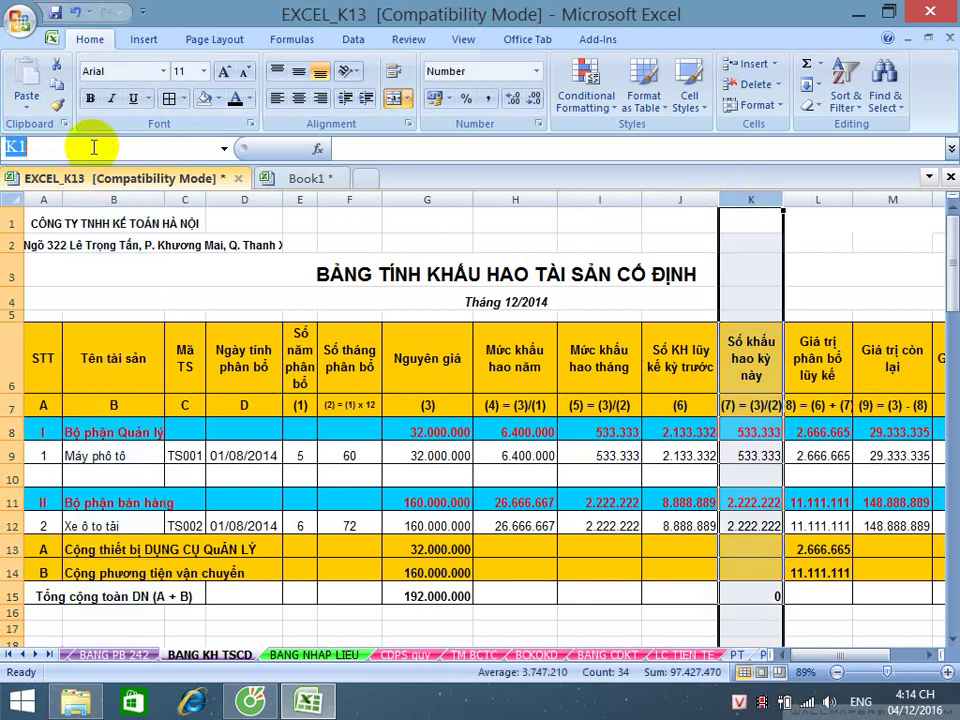
type("KHTANG")
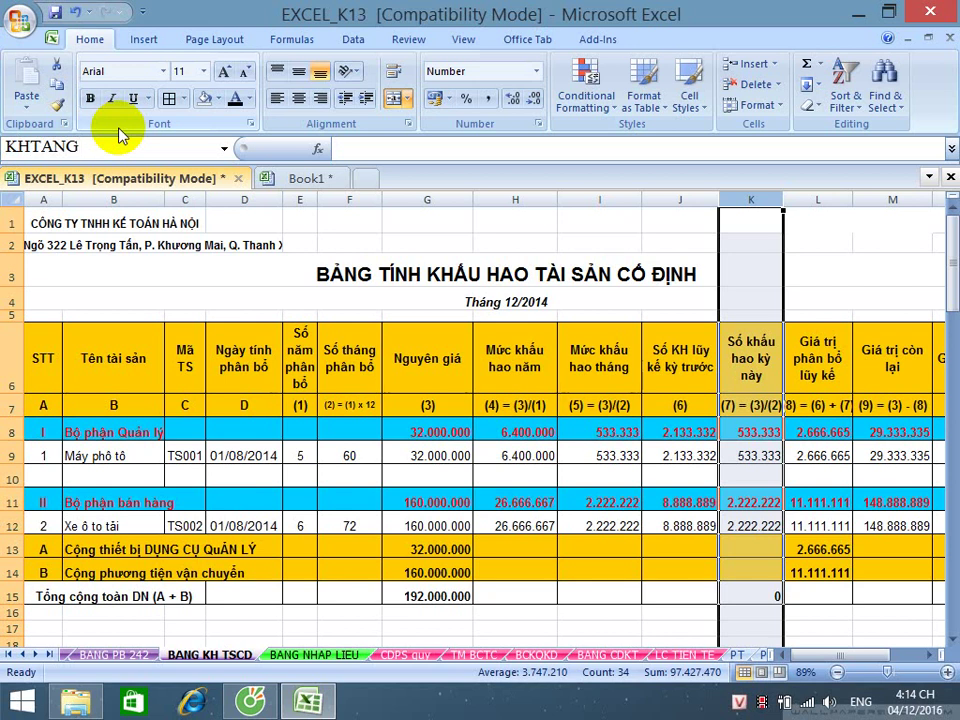
key("Return")
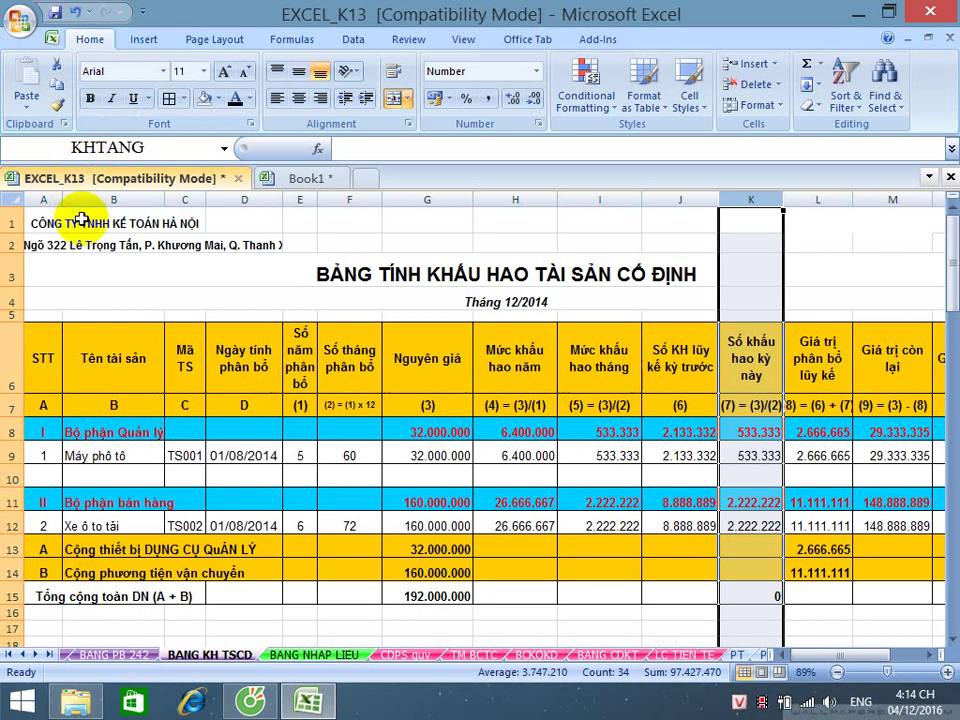
- Examine the asset name column and the current-period depreciation column through the monthly tables down to summary rows 80 and 81
left_click(105, 344)
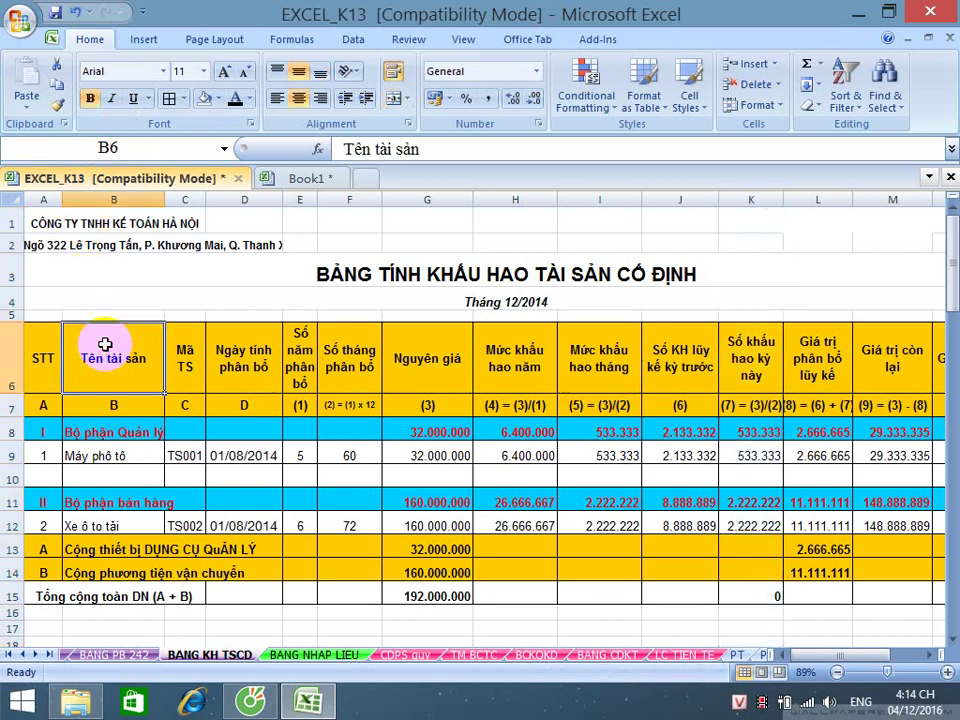
scroll(105, 344, "down", 5)
left_click(131, 416)
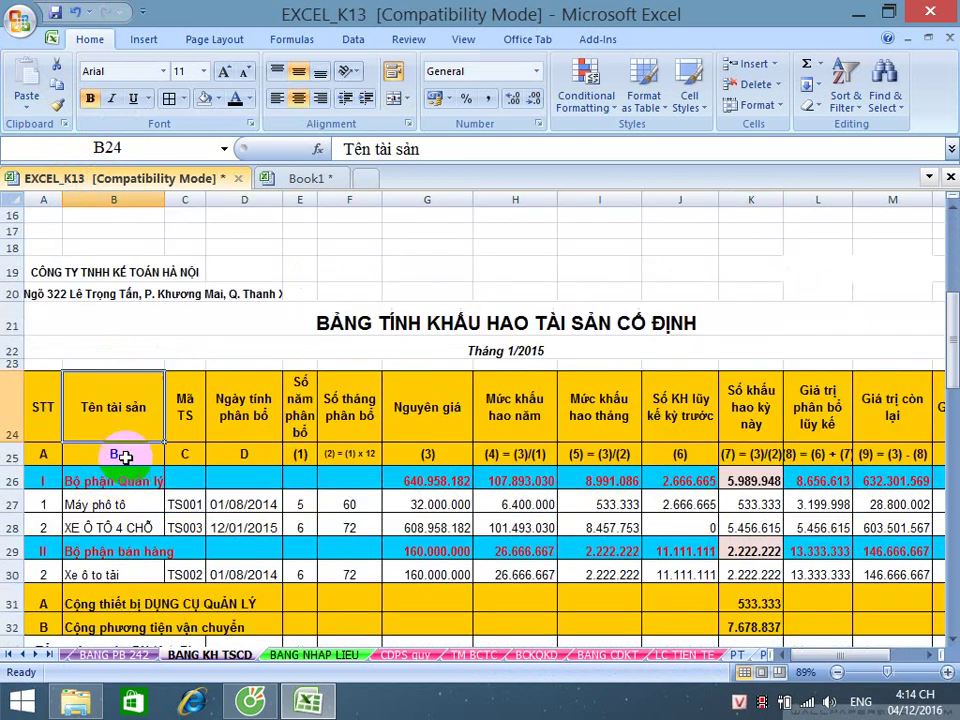
left_click_drag(113, 407, 138, 402)
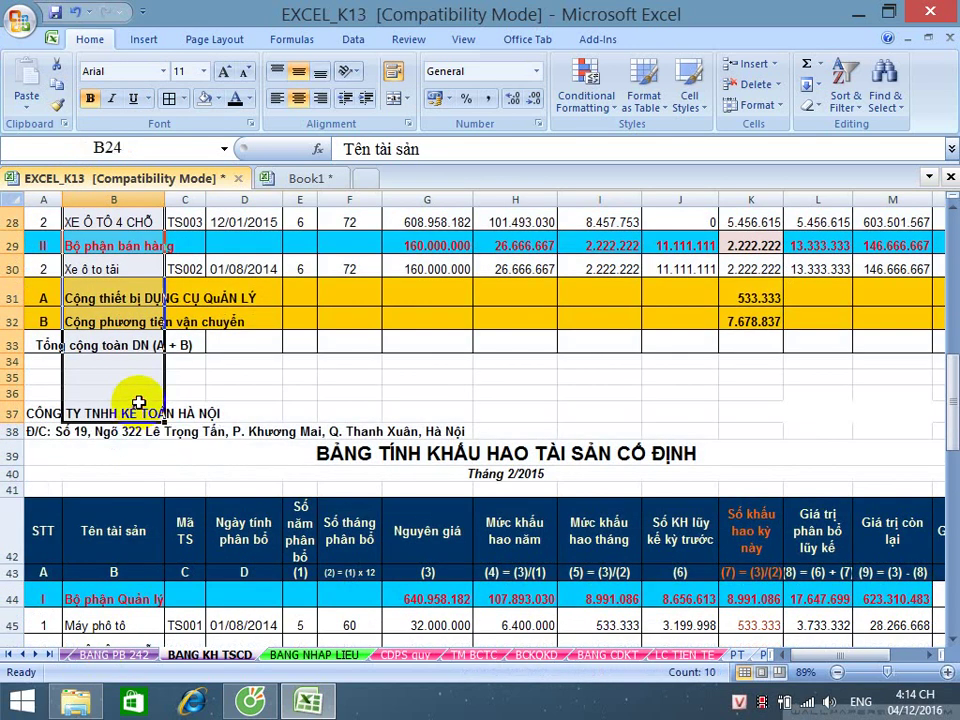
left_click(187, 446)
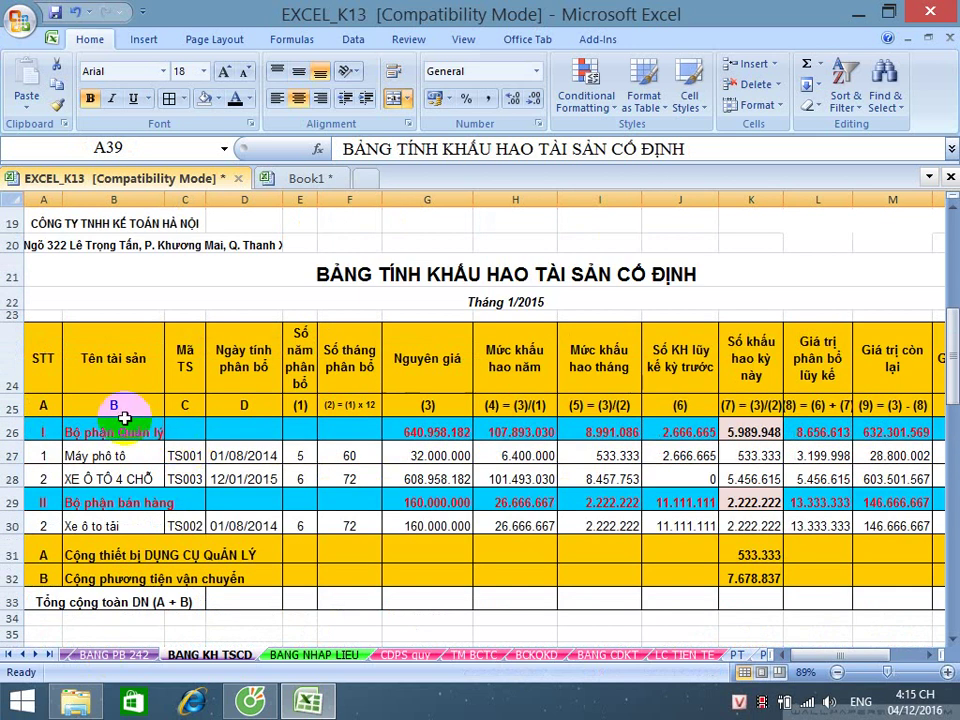
left_click_drag(111, 358, 115, 627)
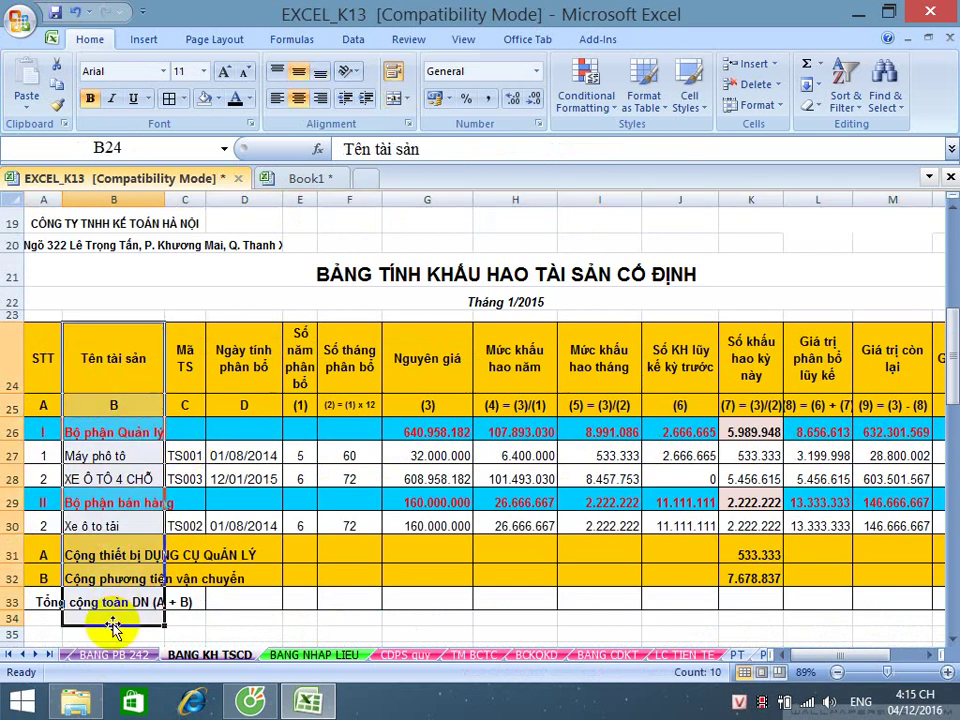
left_click(300, 500)
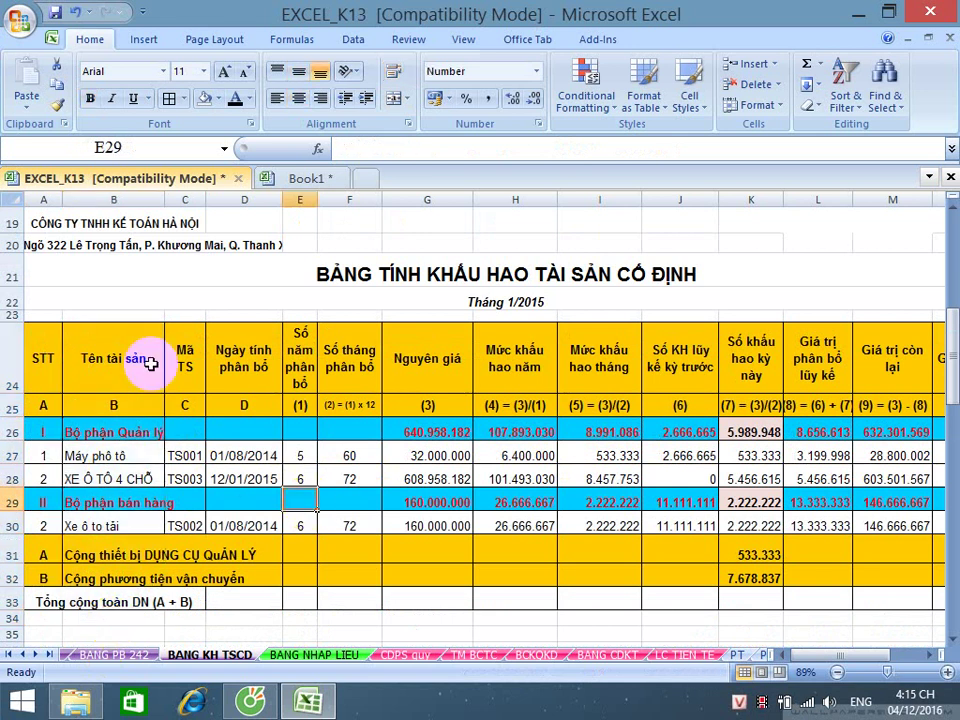
left_click(118, 198)
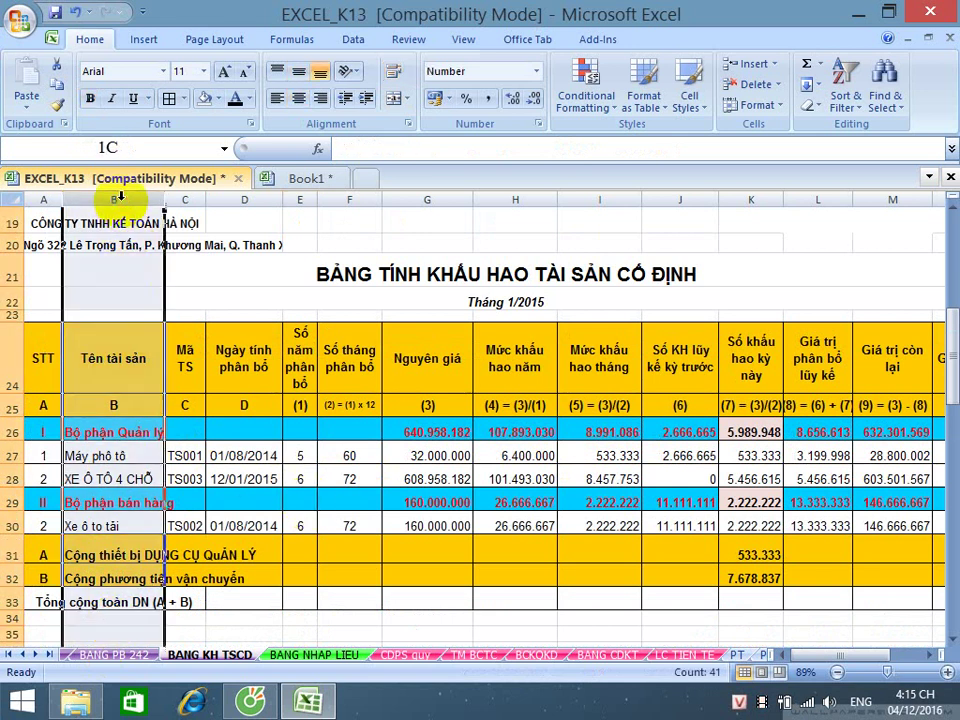
left_click(755, 198, "ctrl")
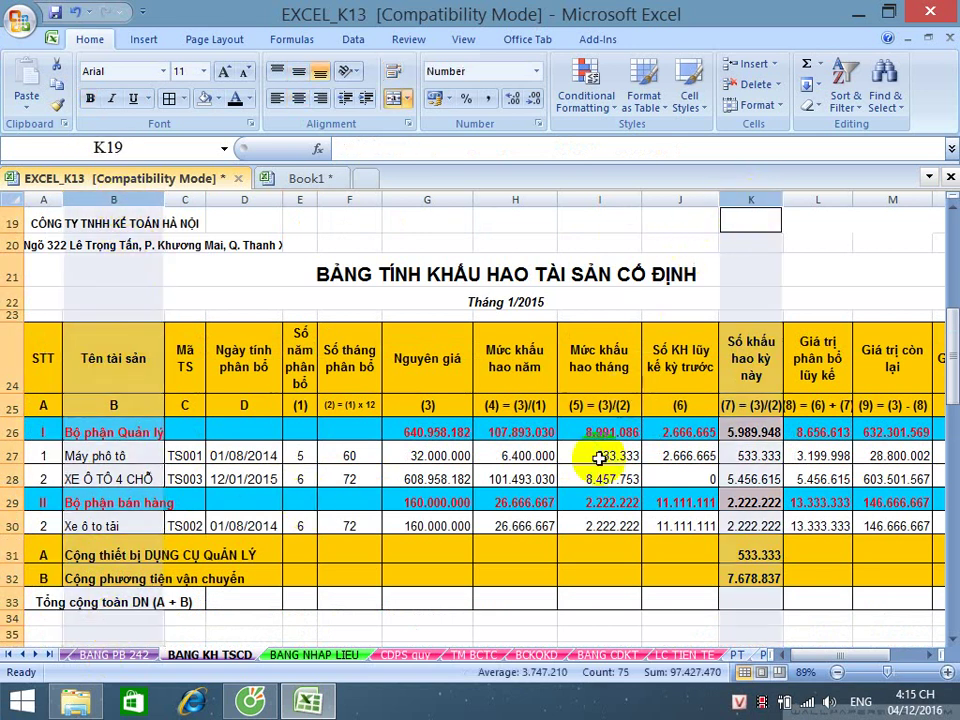
scroll(514, 530, "down", 4)
scroll(514, 530, "down", 13)
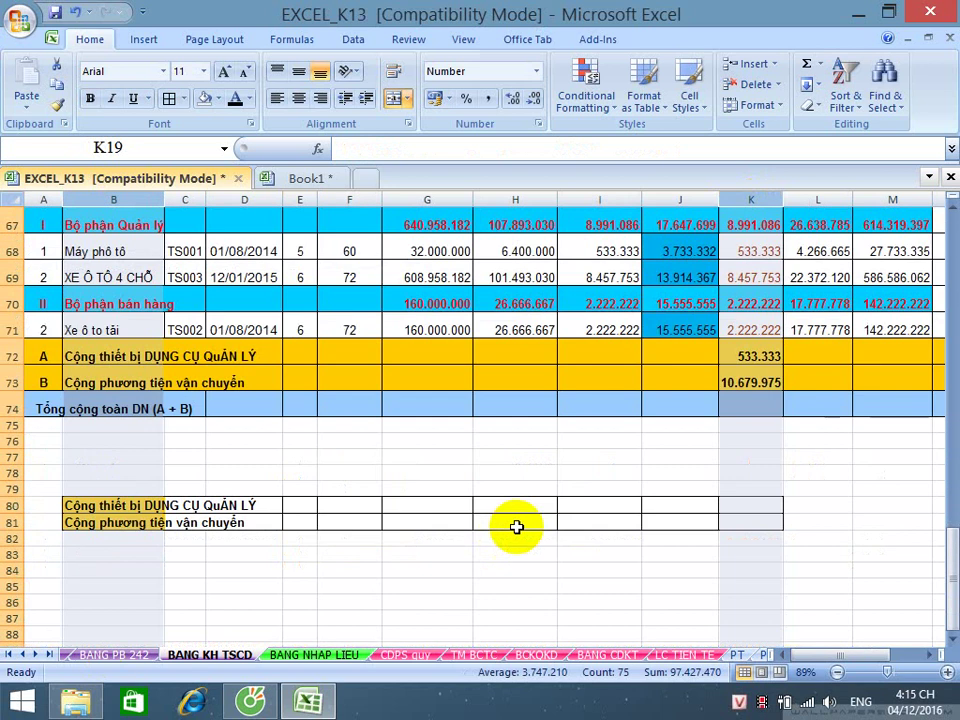
left_click(735, 431)
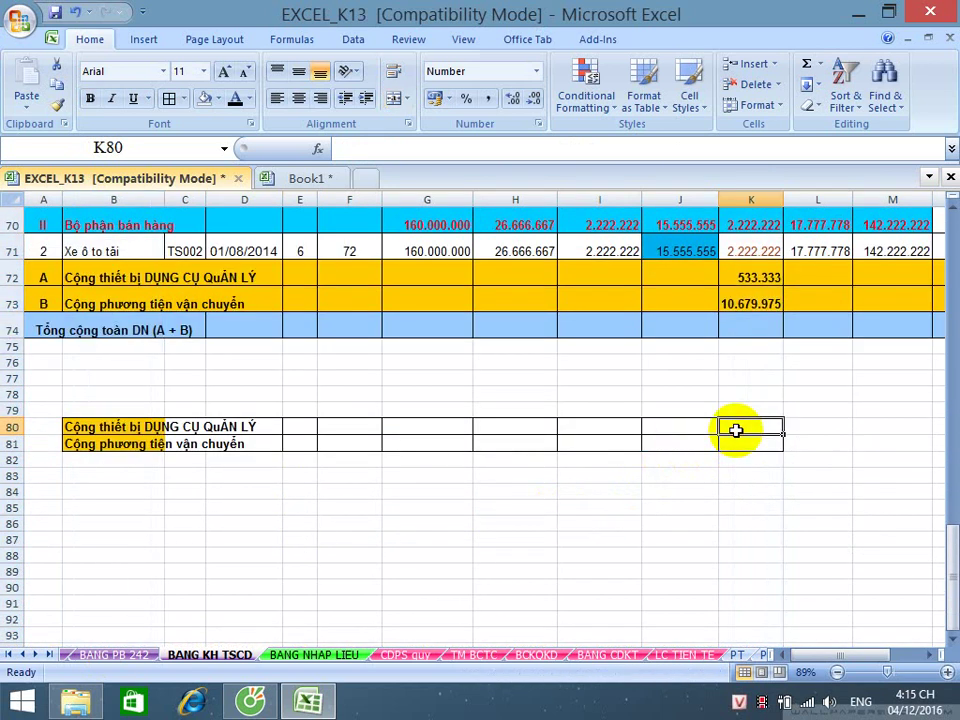
type("=")
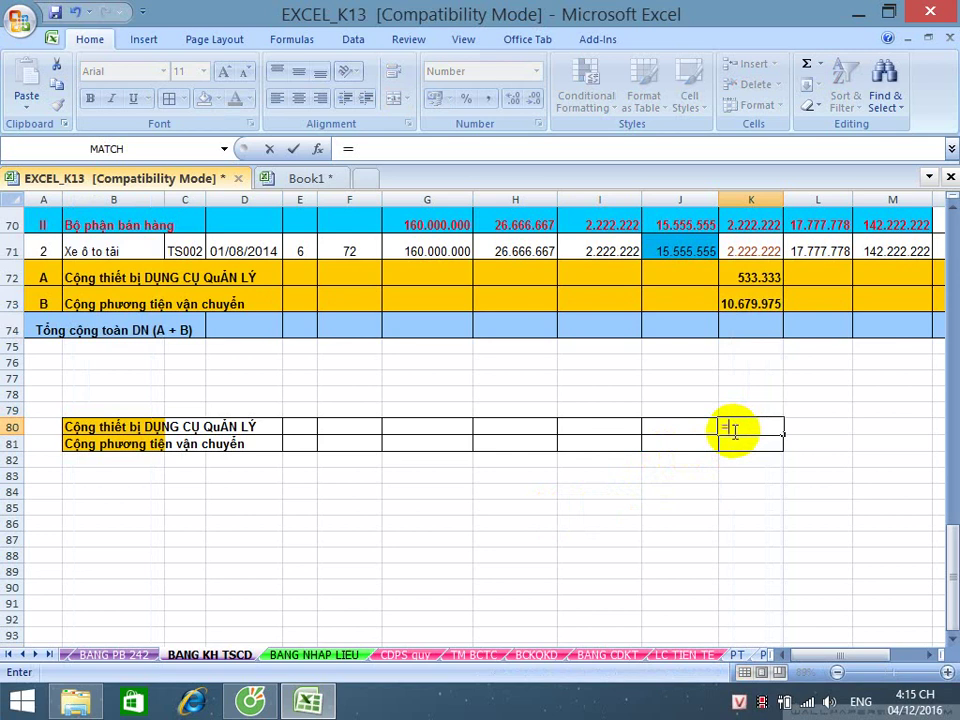
scroll(733, 432, "down", 1)
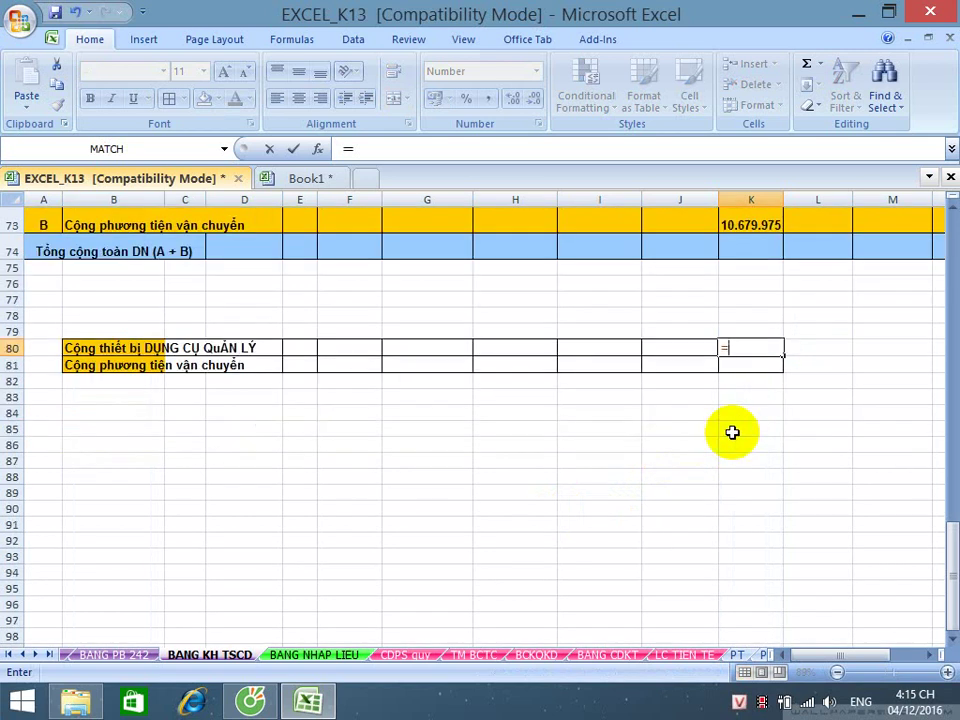
type("SUMIF")
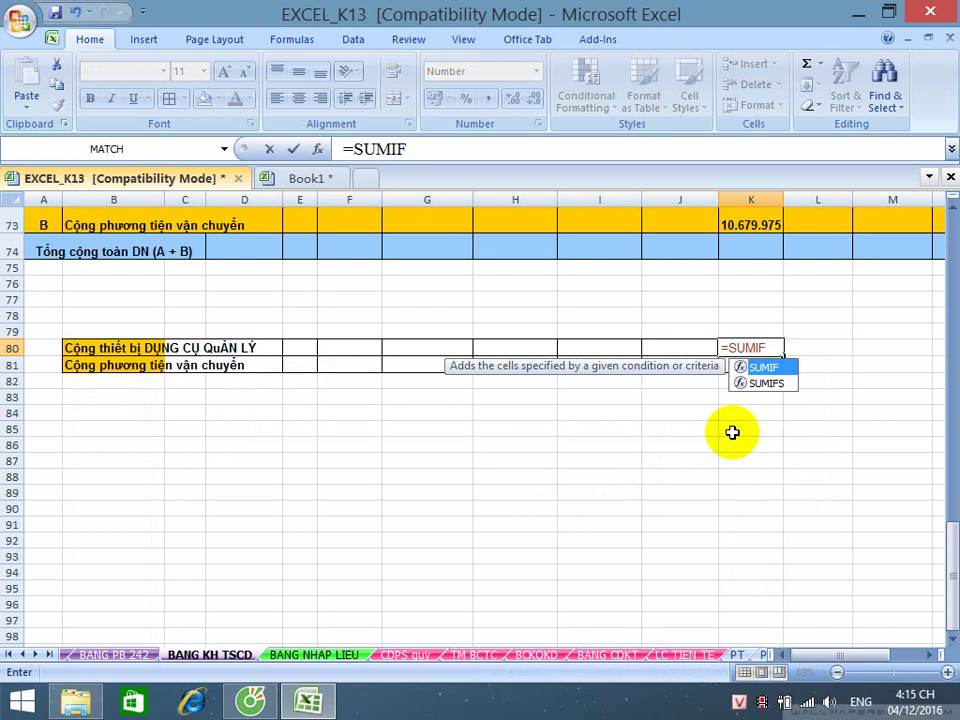
type("(")
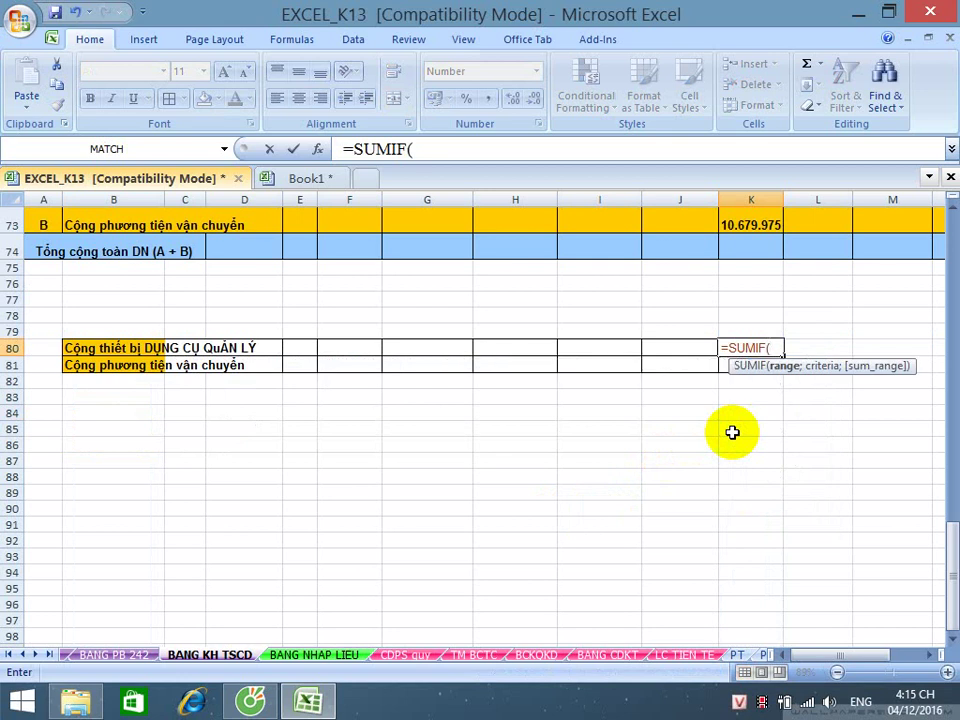
key("Escape")
left_click(448, 454)
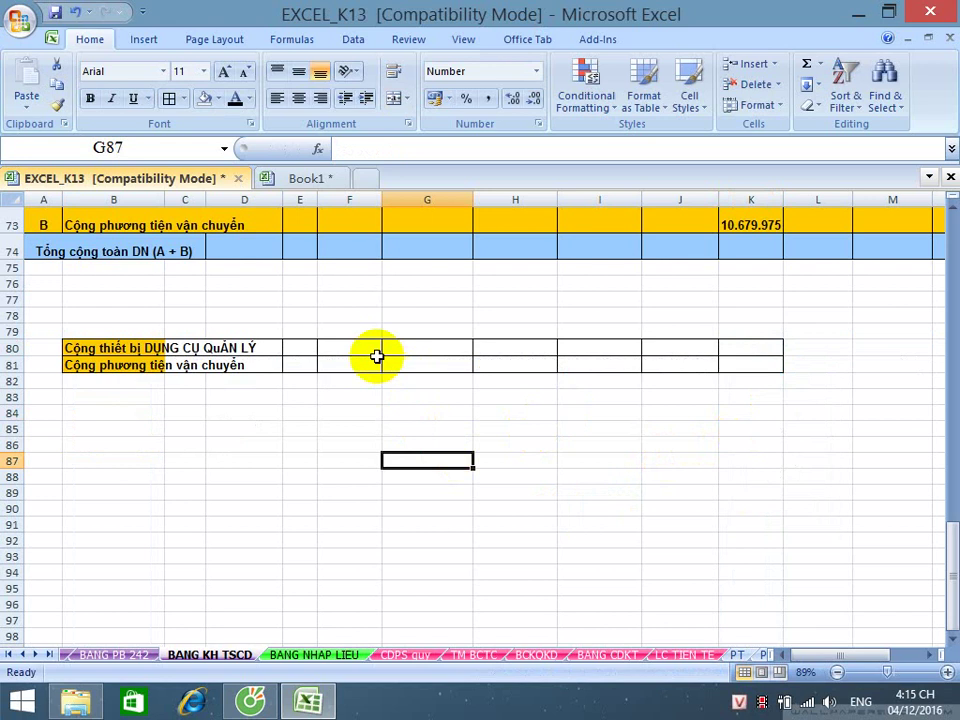
- Total the equipment subtotal's depreciation in F80 with =SUMIF(LOAITS;B80;KHTANG) and fill the formula down to F81 for transport vehicles
left_click(360, 350)
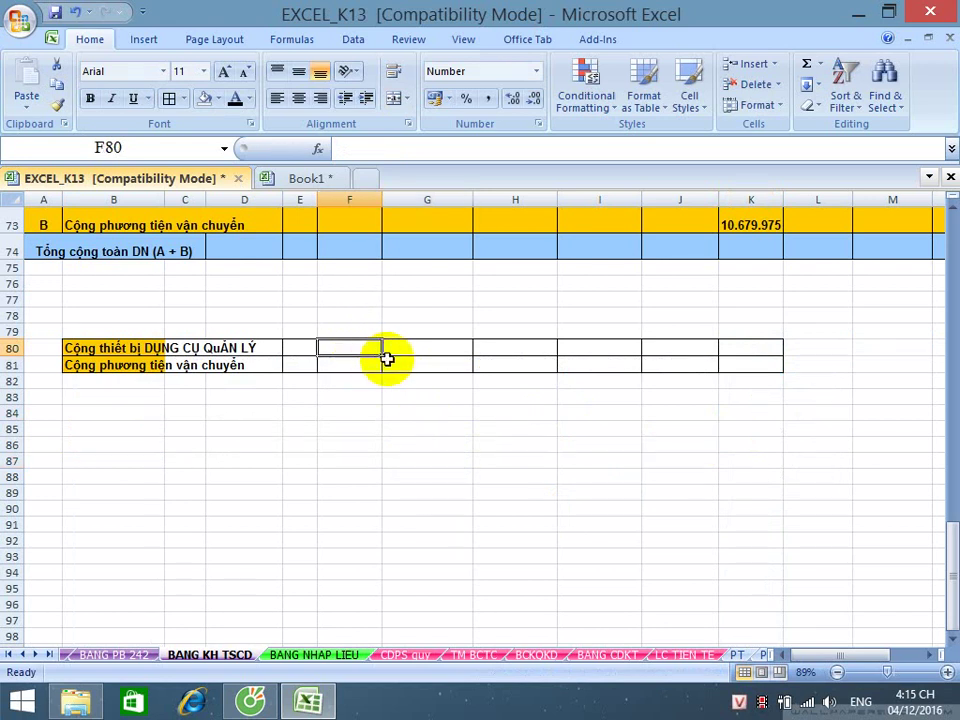
type("=")
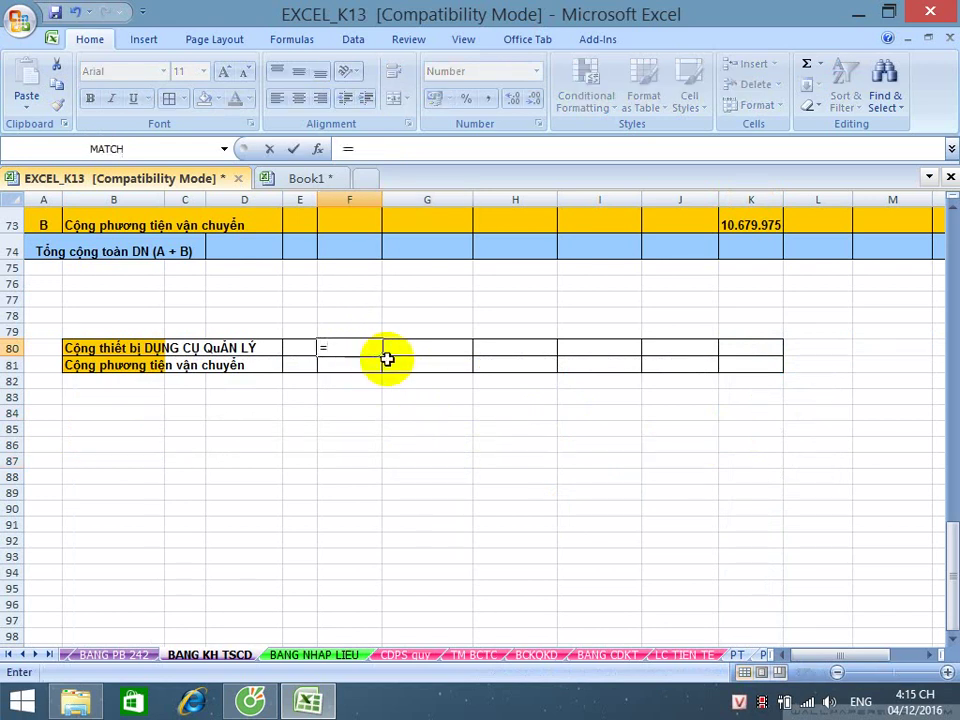
type("SUMIF(")
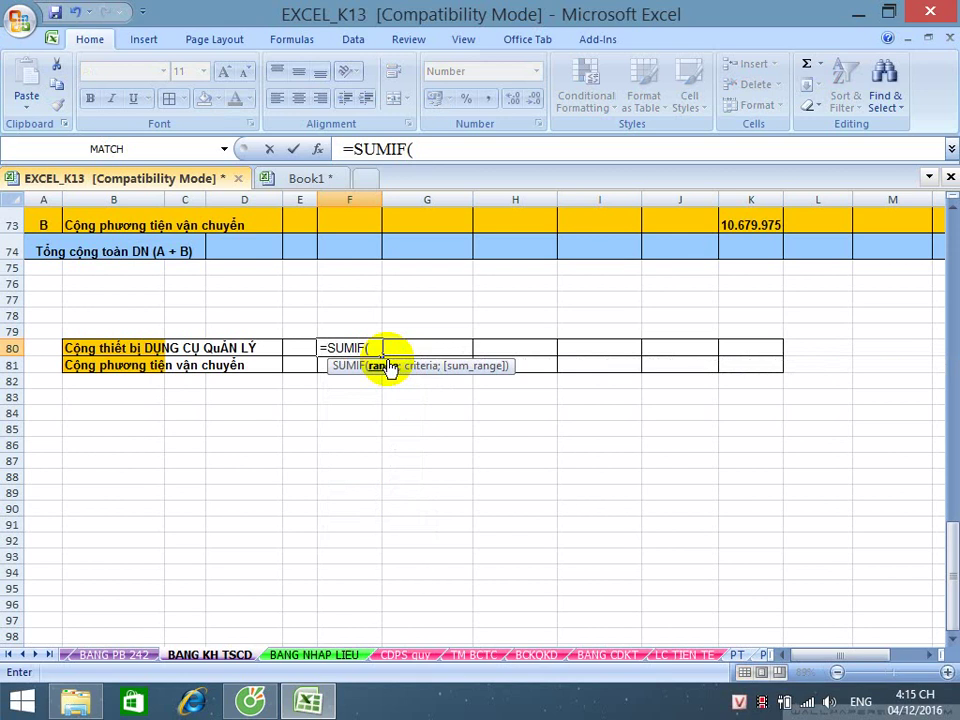
type("LAO")
key("BackSpace")
key("BackSpace")
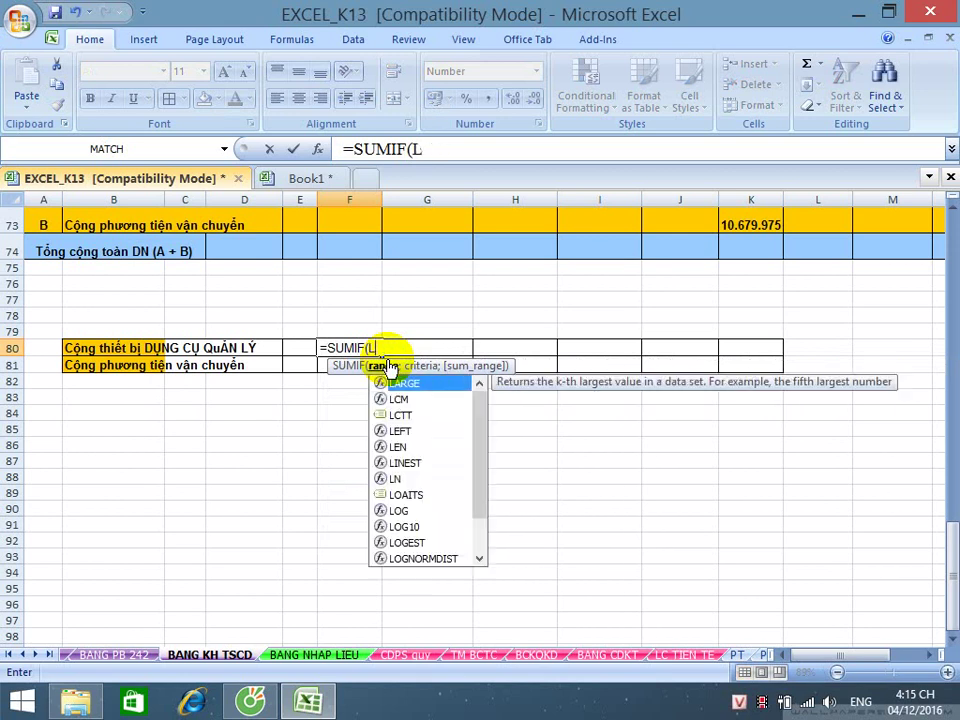
type("OAITS")
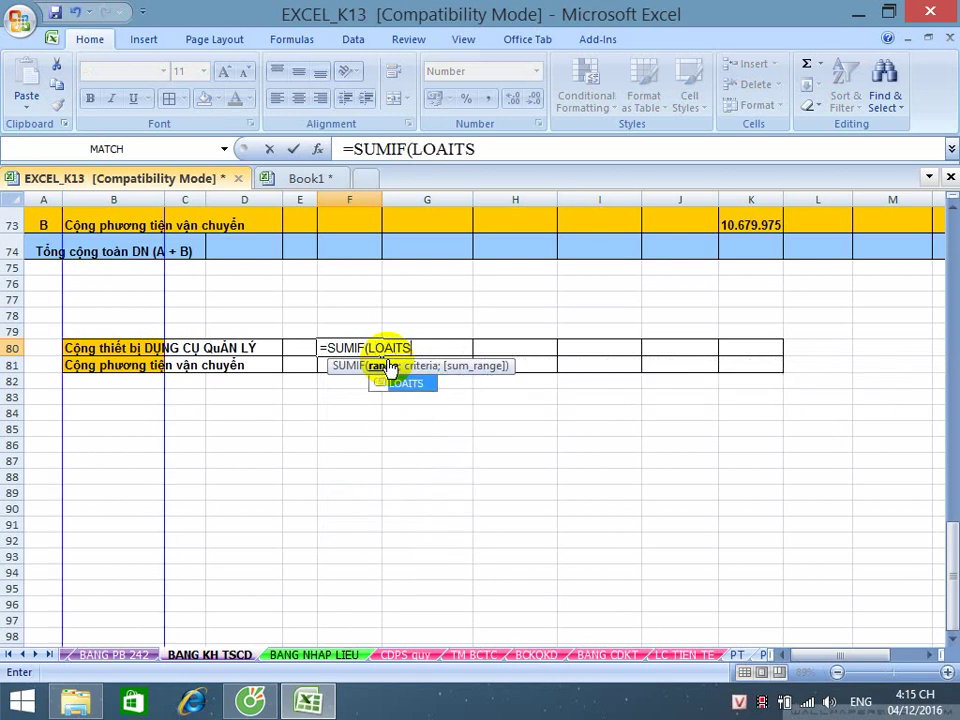
type(";")
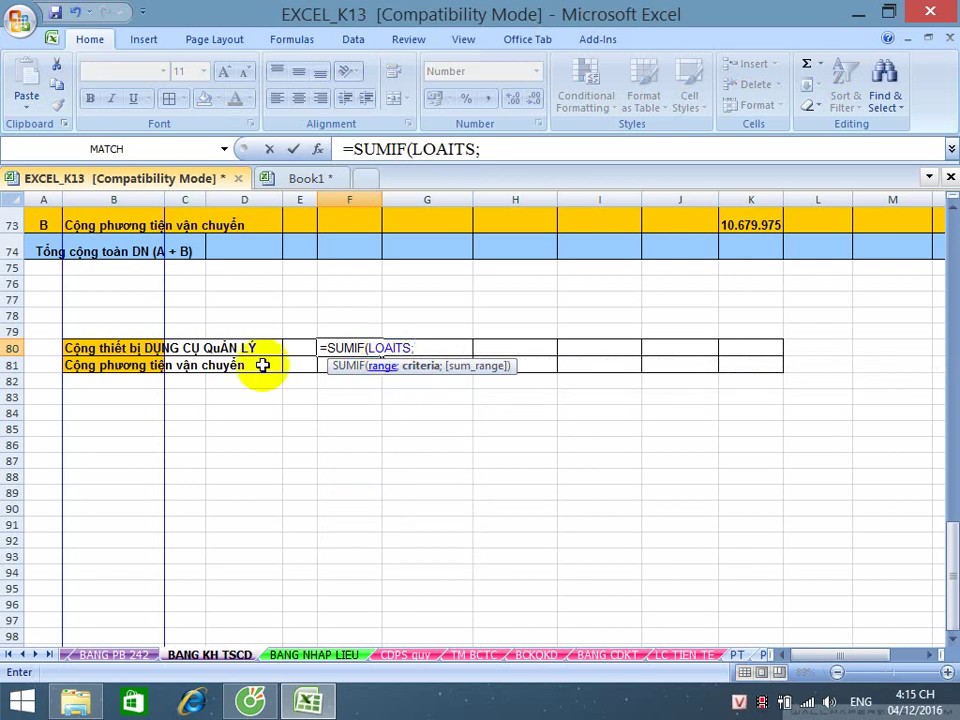
left_click(105, 347)
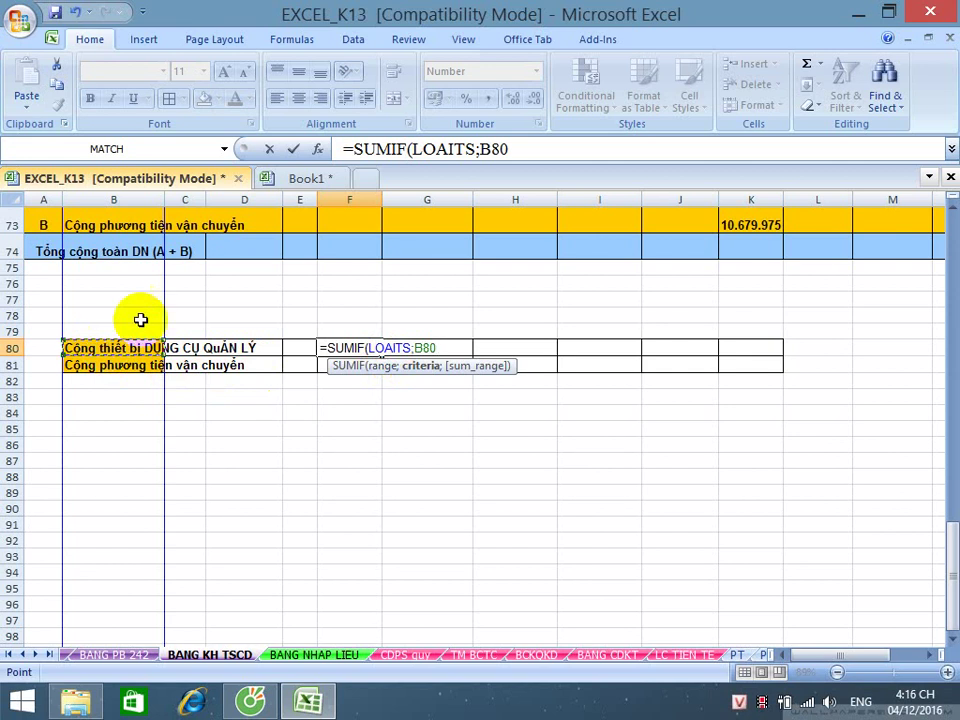
type(";")
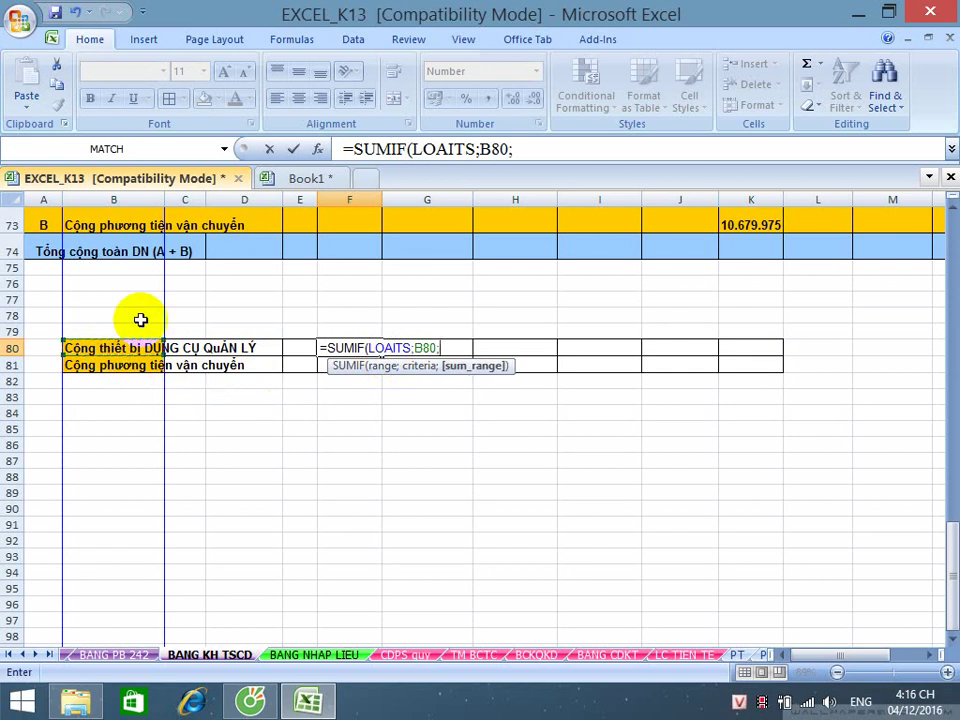
type("KHT")
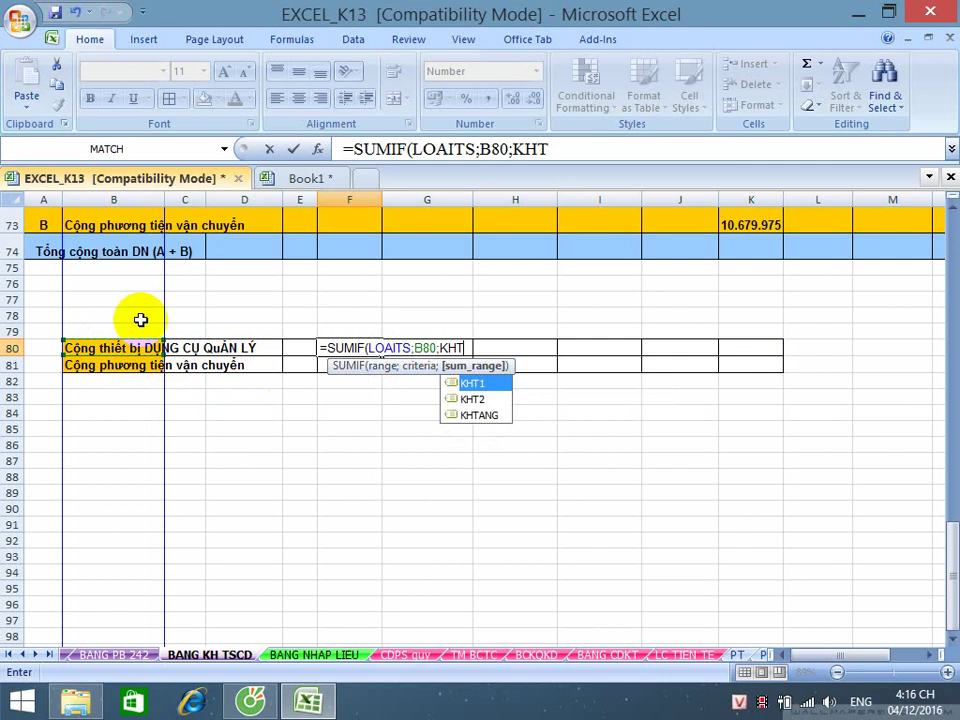
type("ANG)")
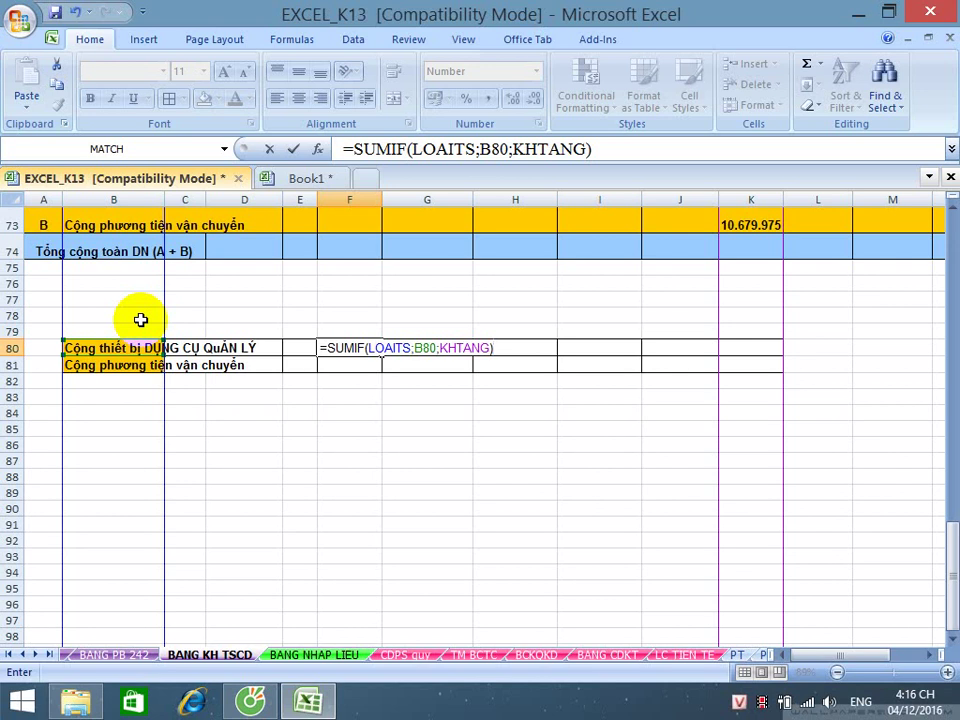
key("Return")
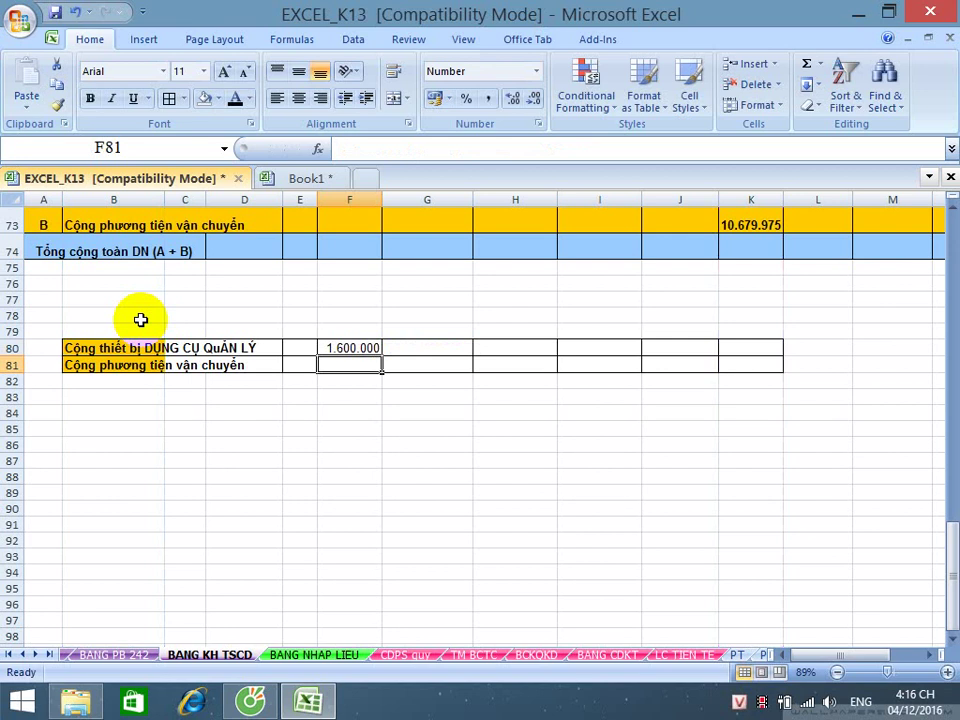
key("ctrl+d")
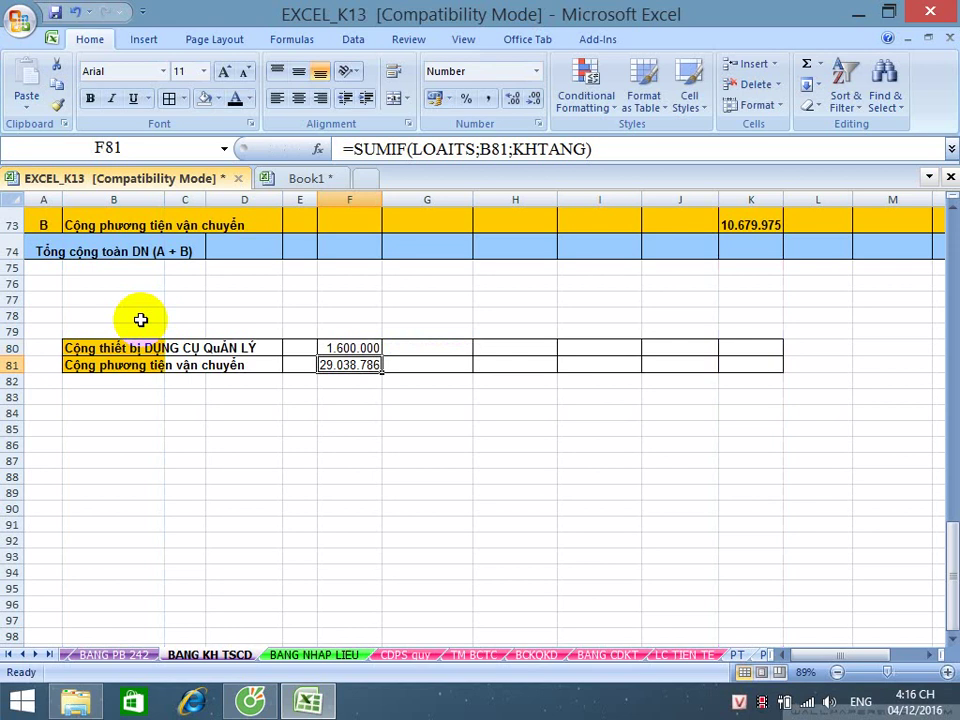
- Add the summary label "cỘNG NHÀ CỬA VẬT KIẾN TRÚC" in B82, below the transport vehicles row
left_click(110, 380)
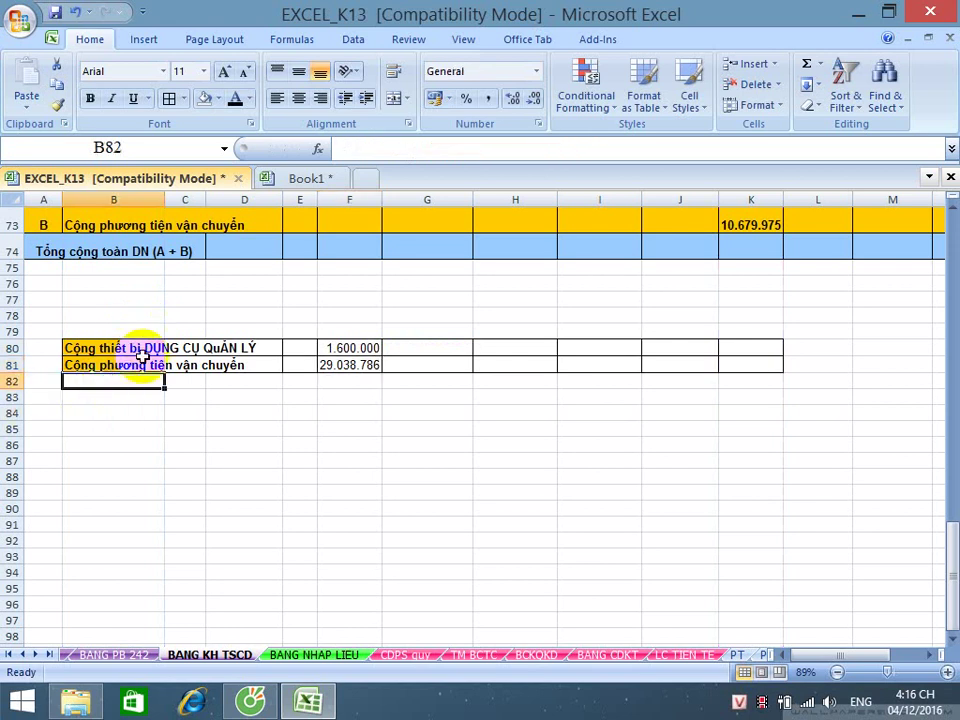
type("cỘNG ")
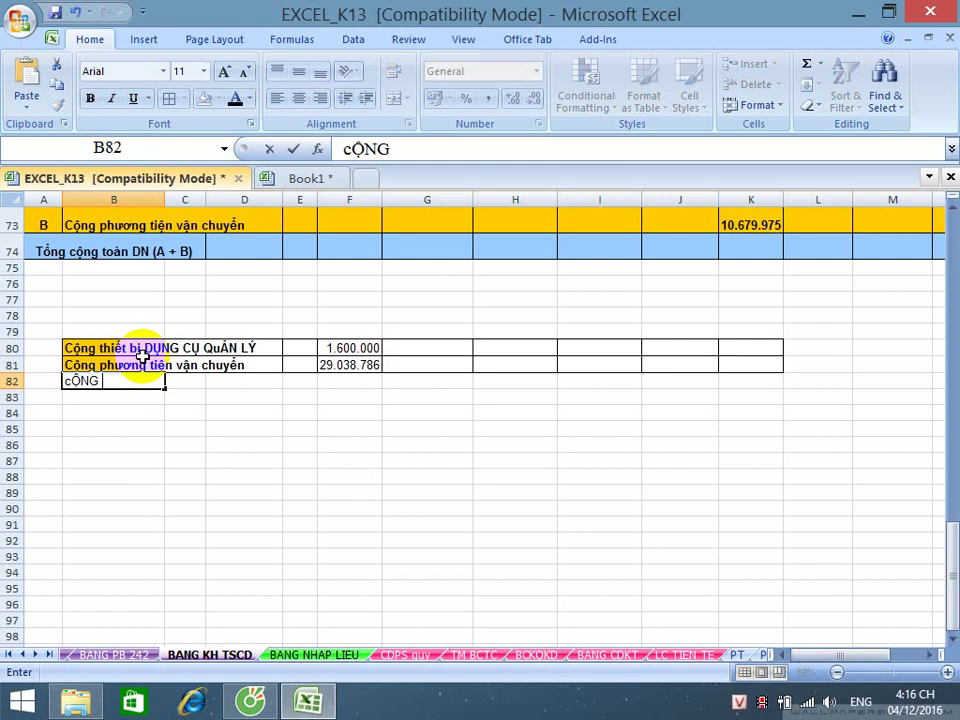
type("NHÀ CỬA")
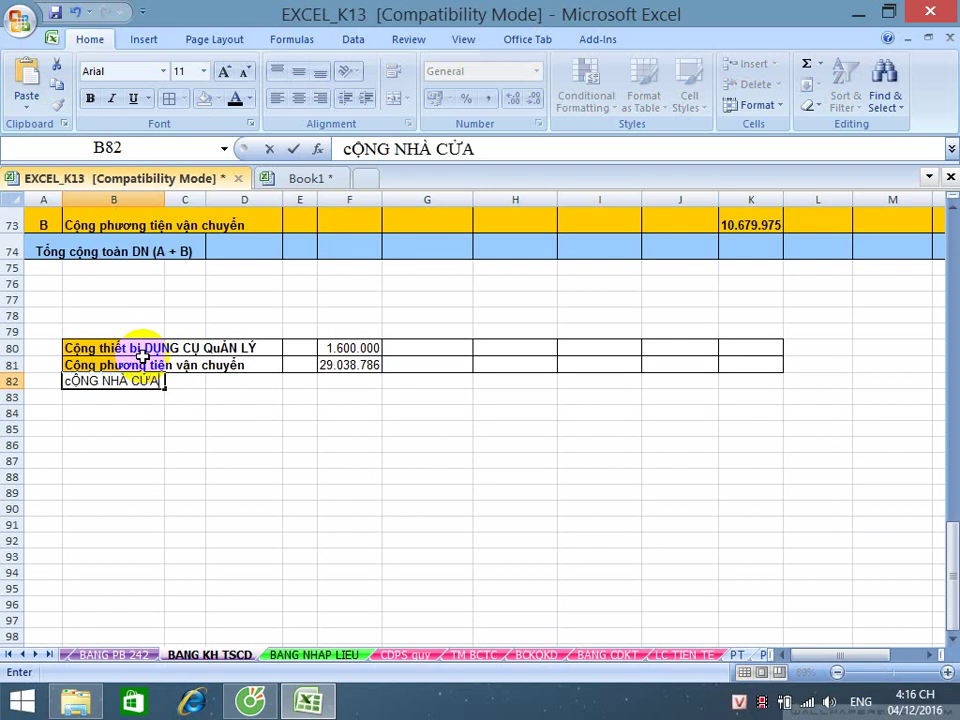
type(" VẬT KIẾN")
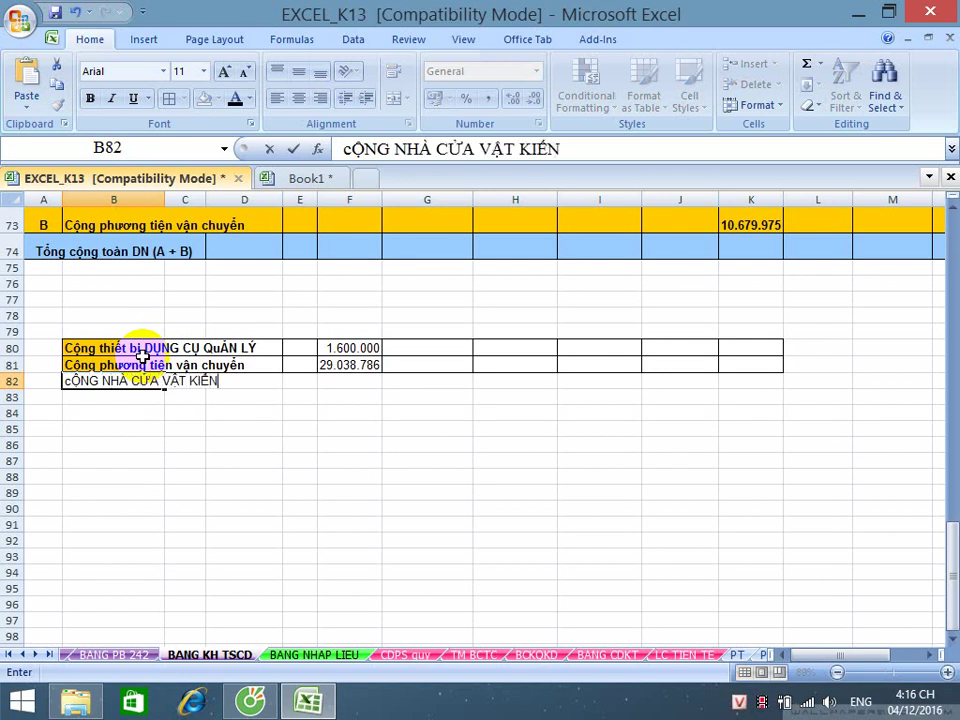
type(" TRUC")
key("Return")
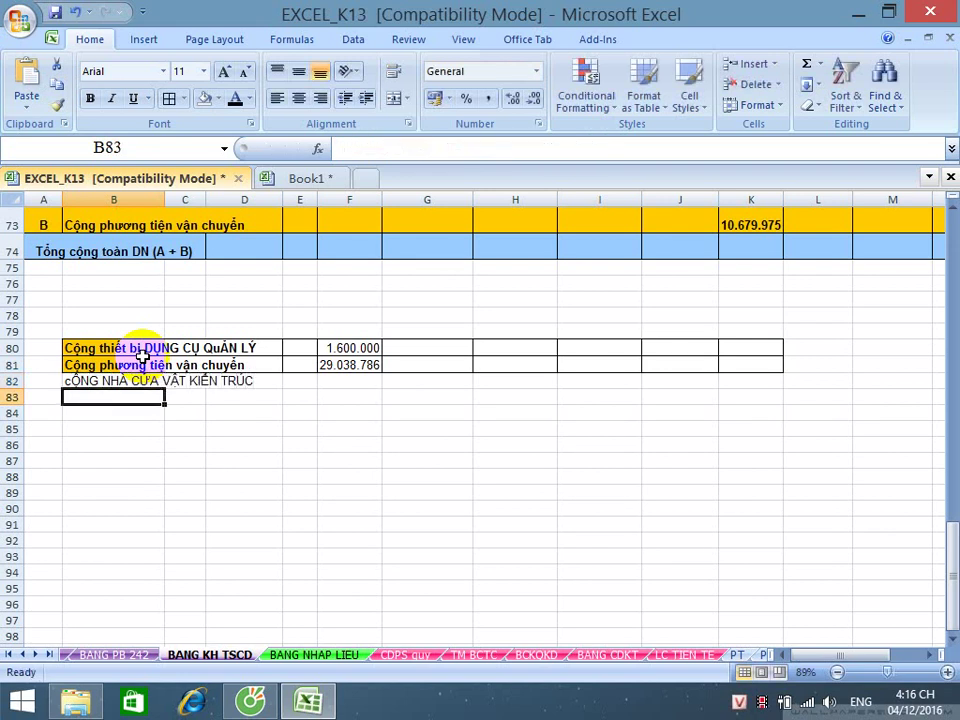
- Add the summary label "CỘNG MÁY MÓC THIẾT BỊ" in B83
type("CÔNGJ")
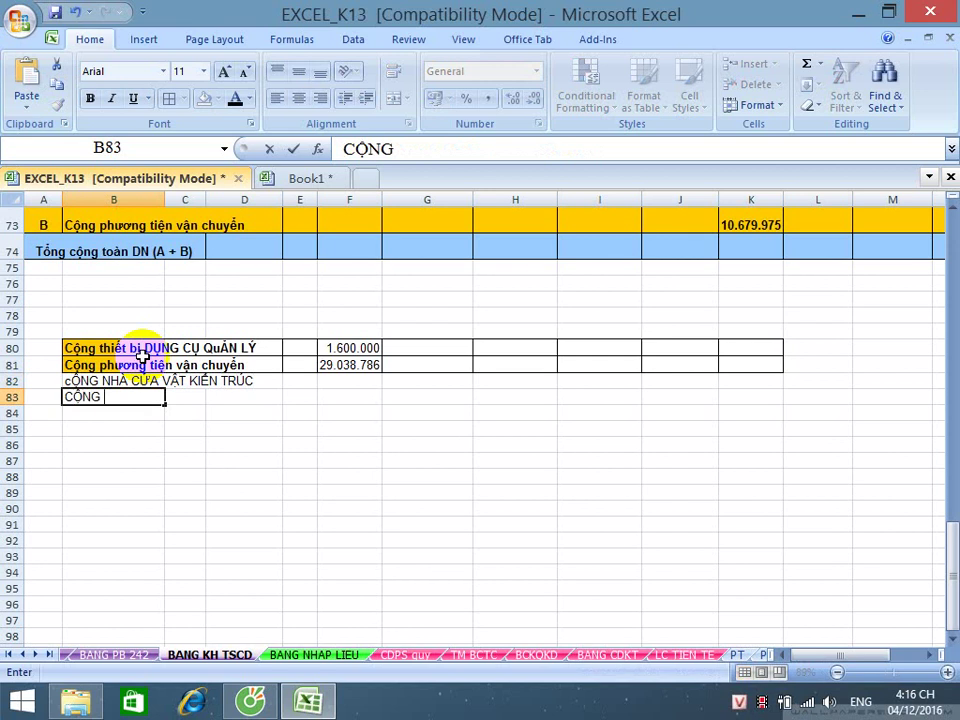
type(" MAYS MOCS THI")
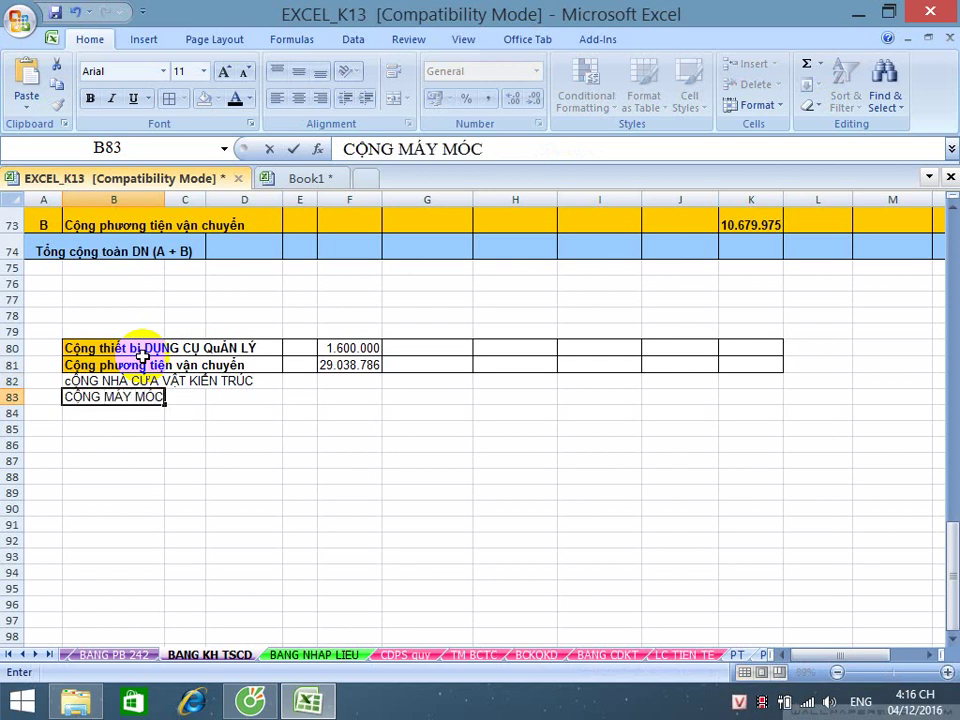
type("EETS BIJ")
key("Return")
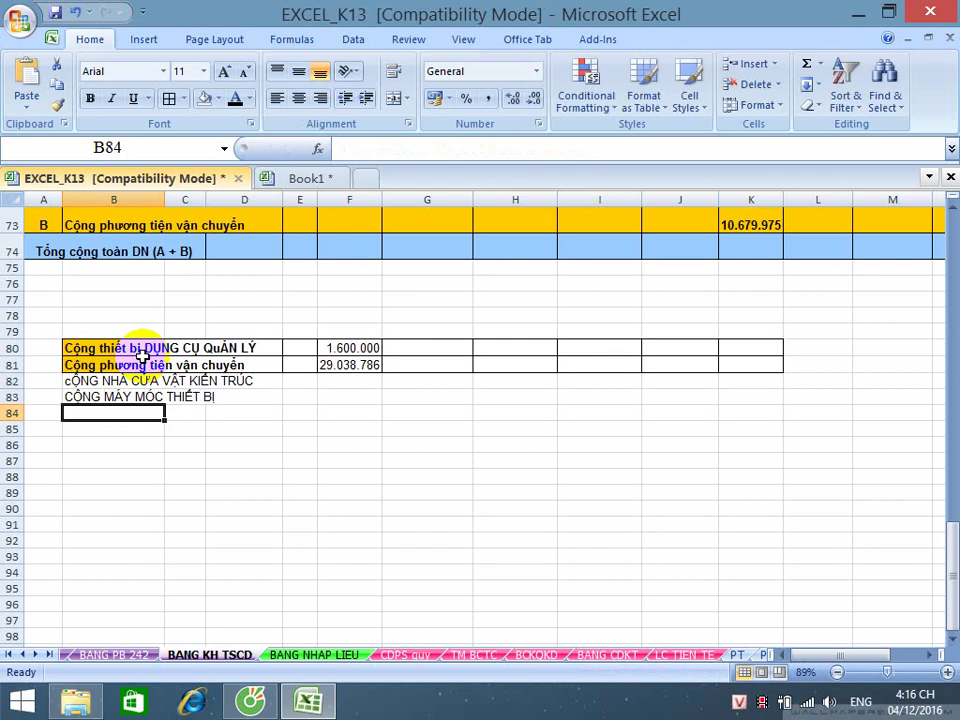
- Clear the summary labels in B83 and B82 below the transport vehicles row
key("Up")
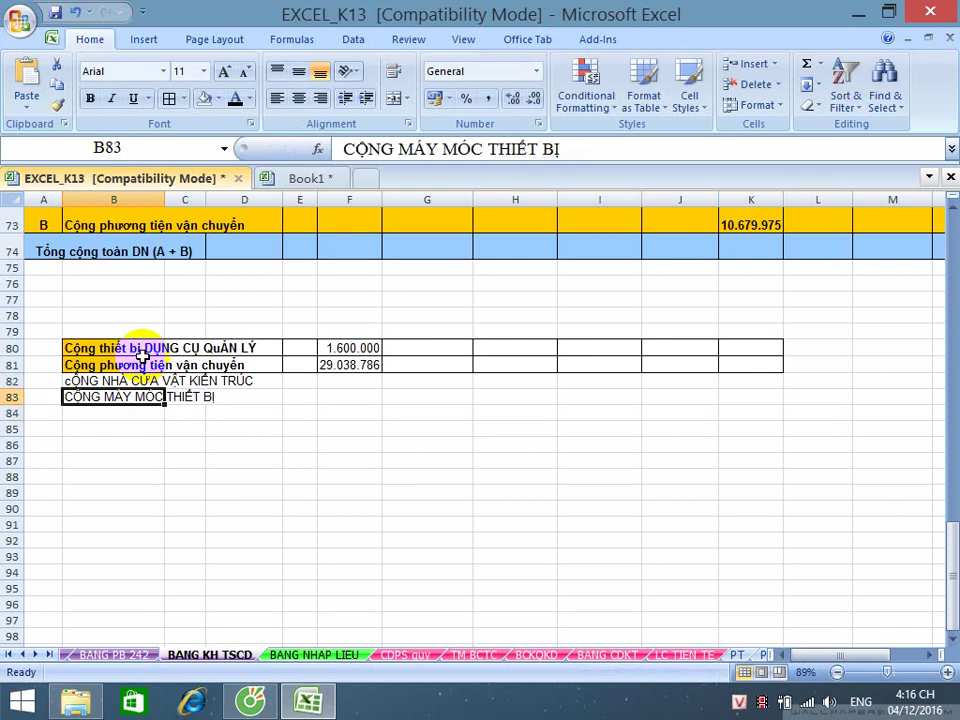
key("Delete")
key("Up")
key("Delete")
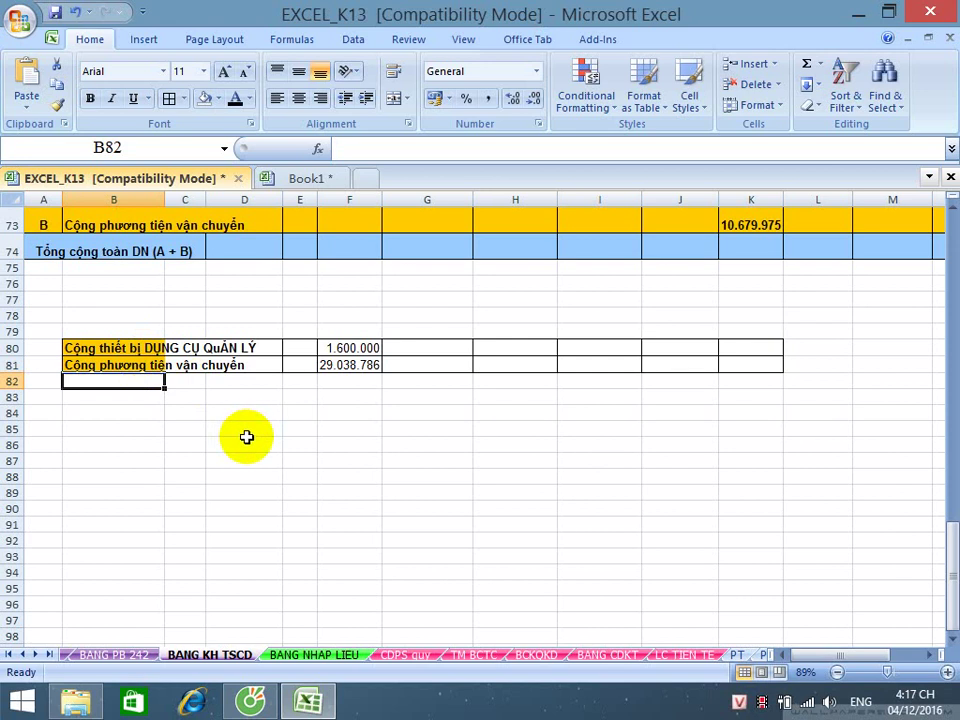
- Examine the empty K13:K14 subtotals and the asset name column in the monthly tables, and compare them with the depreciation totals in F80:F81
scroll(253, 443, "up", 10)
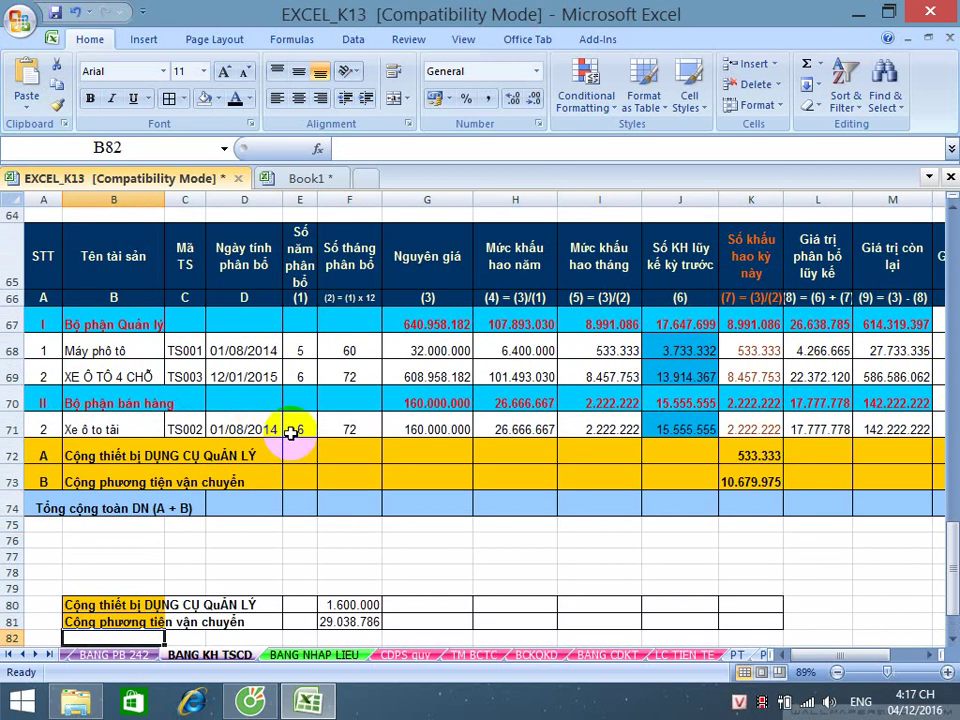
scroll(590, 356, "up", 8)
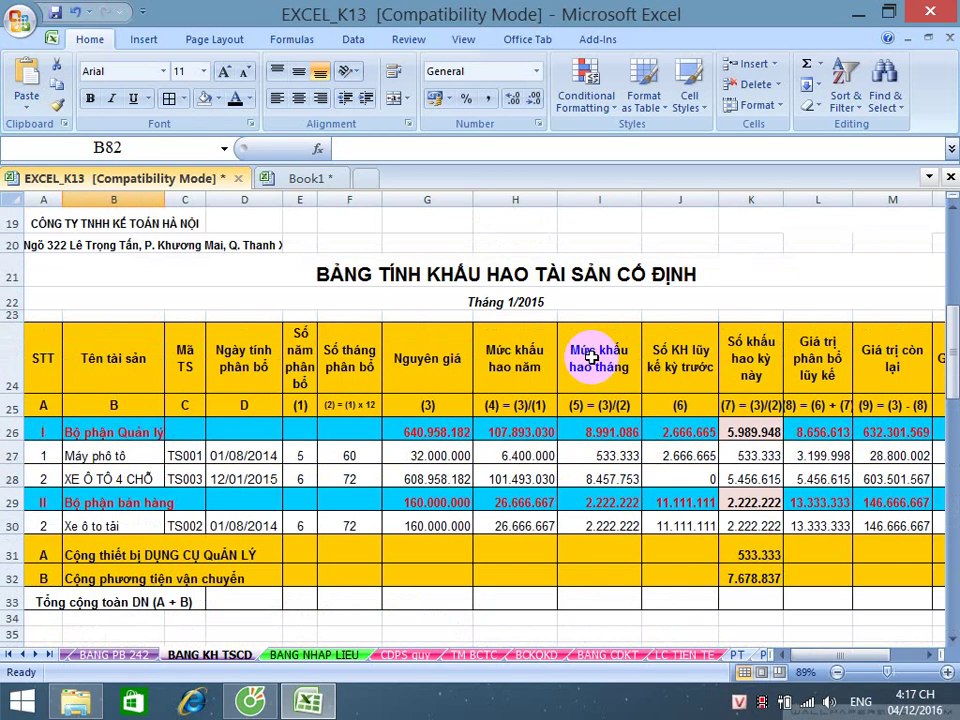
scroll(620, 355, "up", 3)
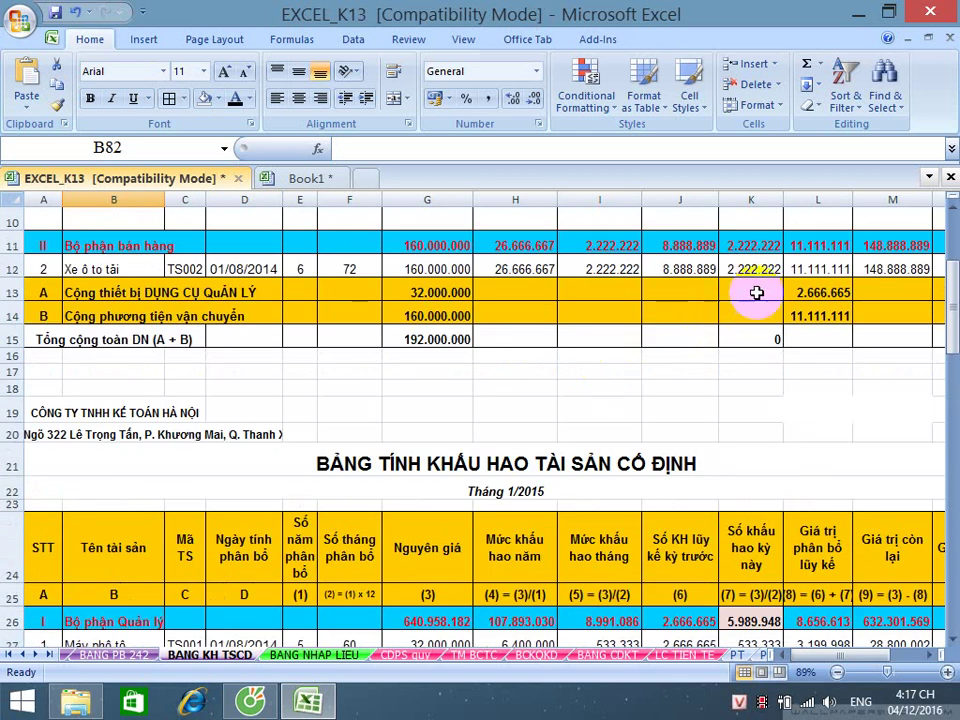
left_click_drag(759, 287, 757, 308)
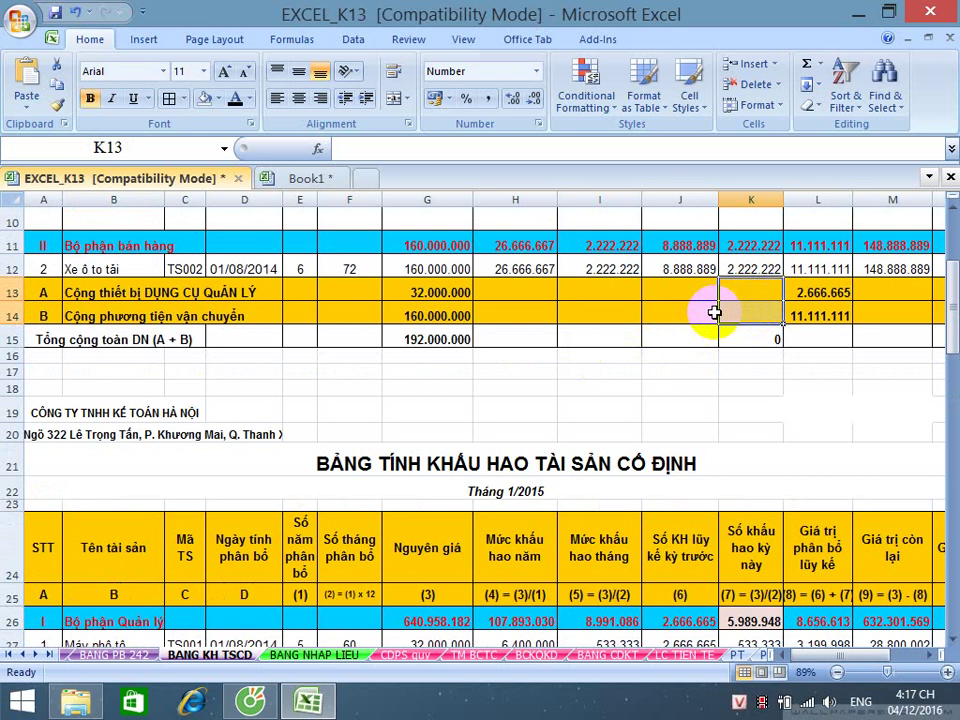
left_click(102, 196)
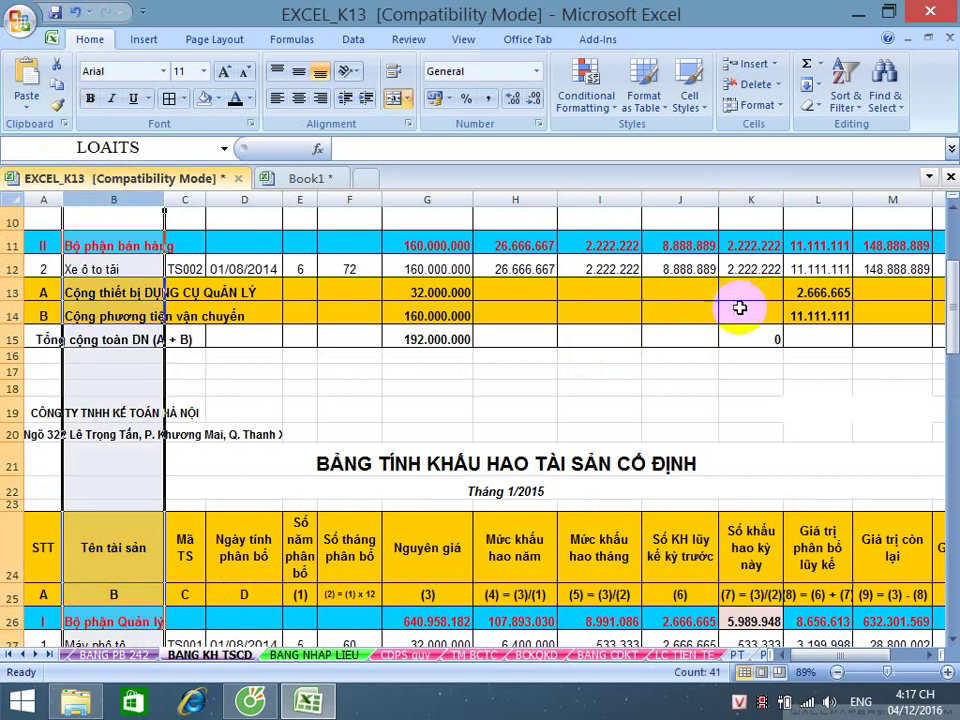
left_click_drag(755, 310, 757, 301)
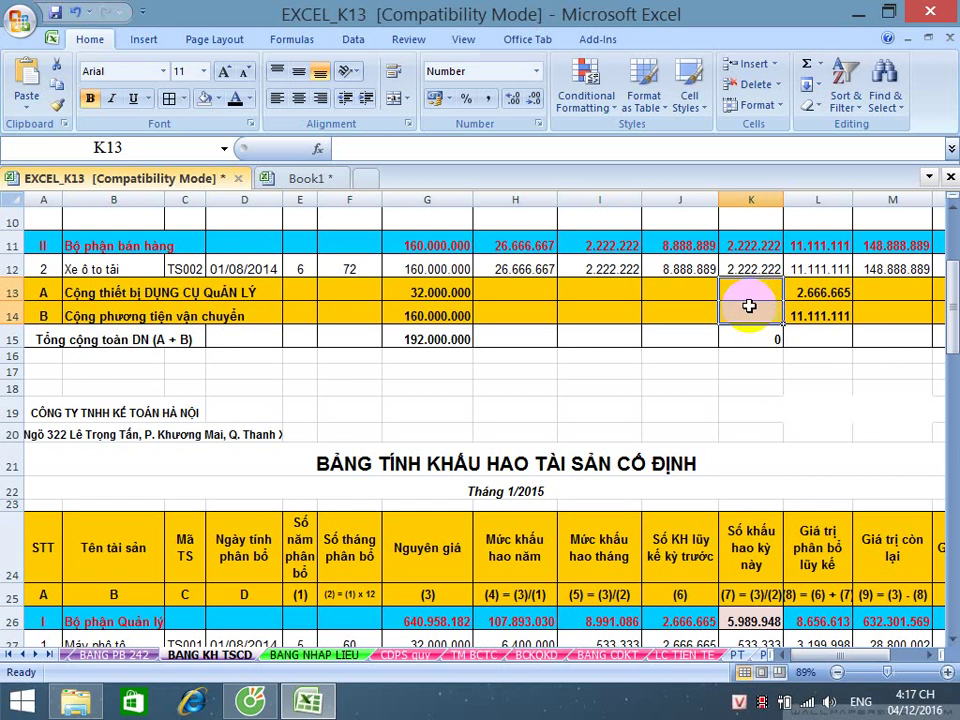
scroll(737, 311, "down", 17)
scroll(723, 330, "down", 4)
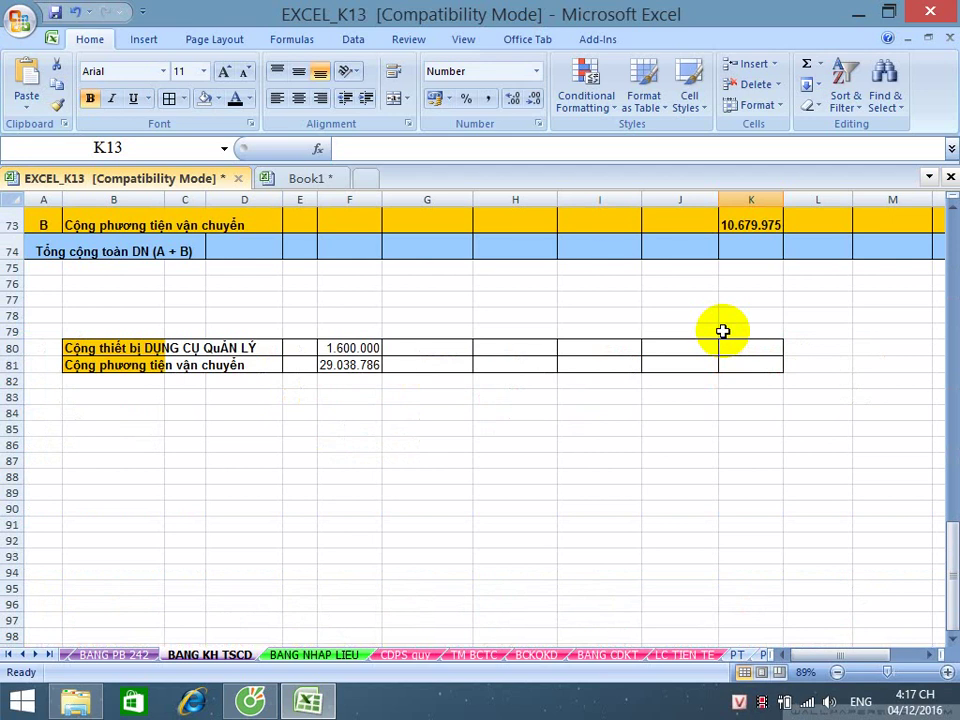
left_click(362, 348)
left_click_drag(362, 348, 369, 364)
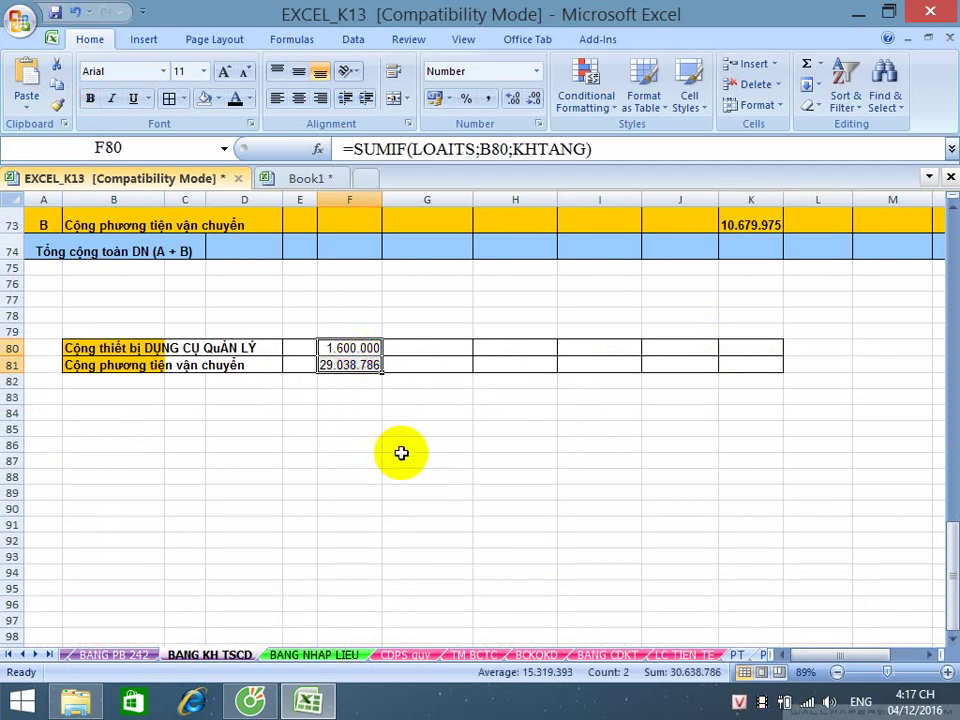
- Add the heading "KHẤU HAO TĂNG TRONG CẢ NĂM" in F79 above the depreciation totals
left_click(368, 331)
type("KHẤU HAO TĂNG")
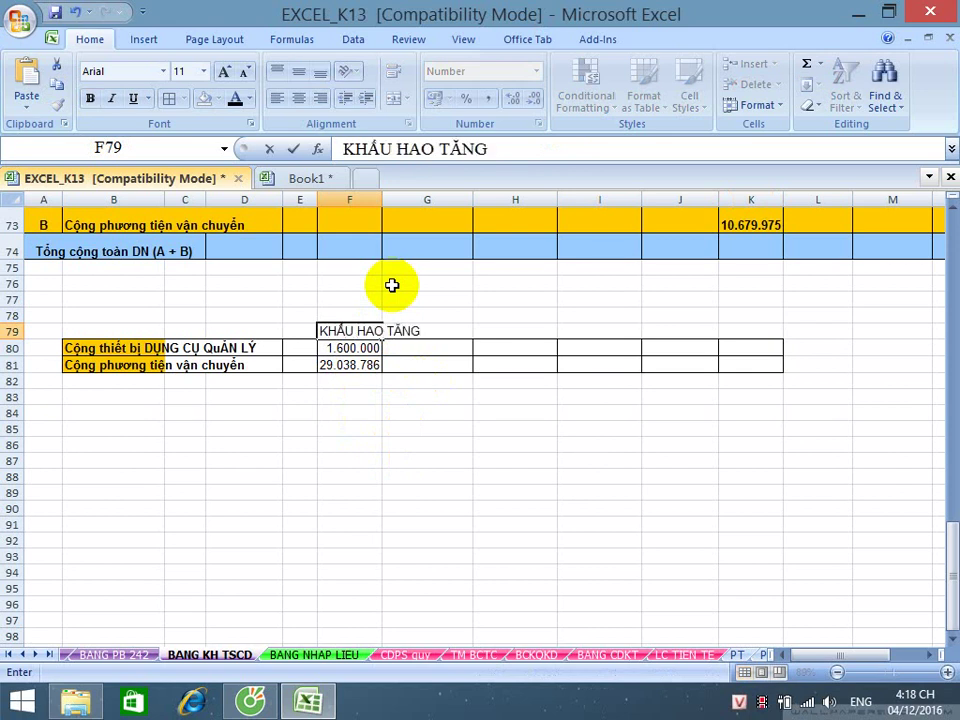
type(" TRONG CẢ NĂM")
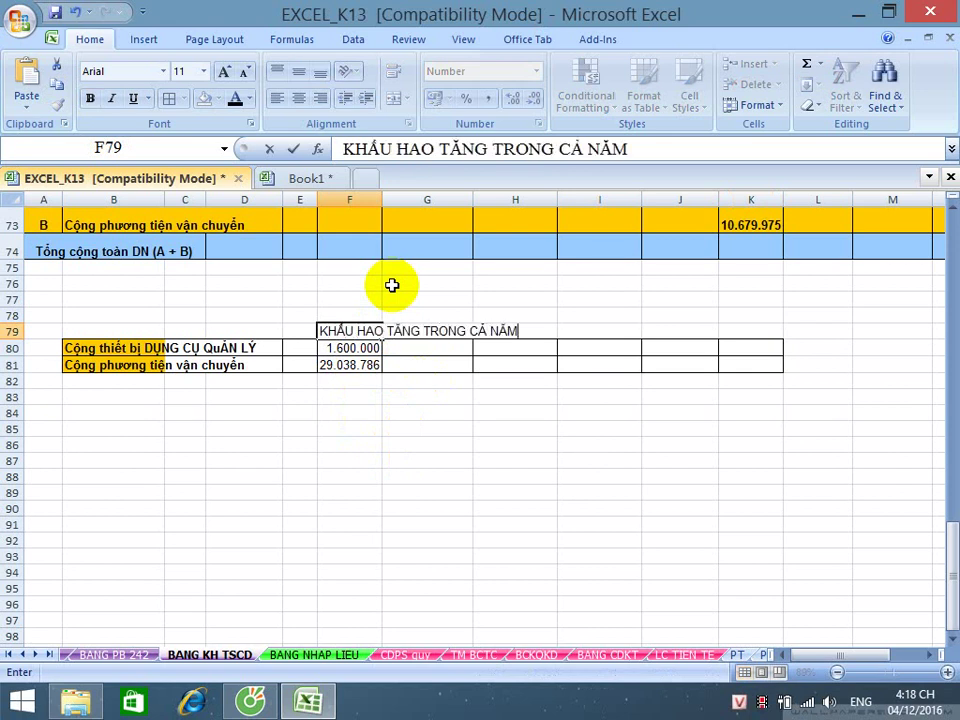
key("Return")
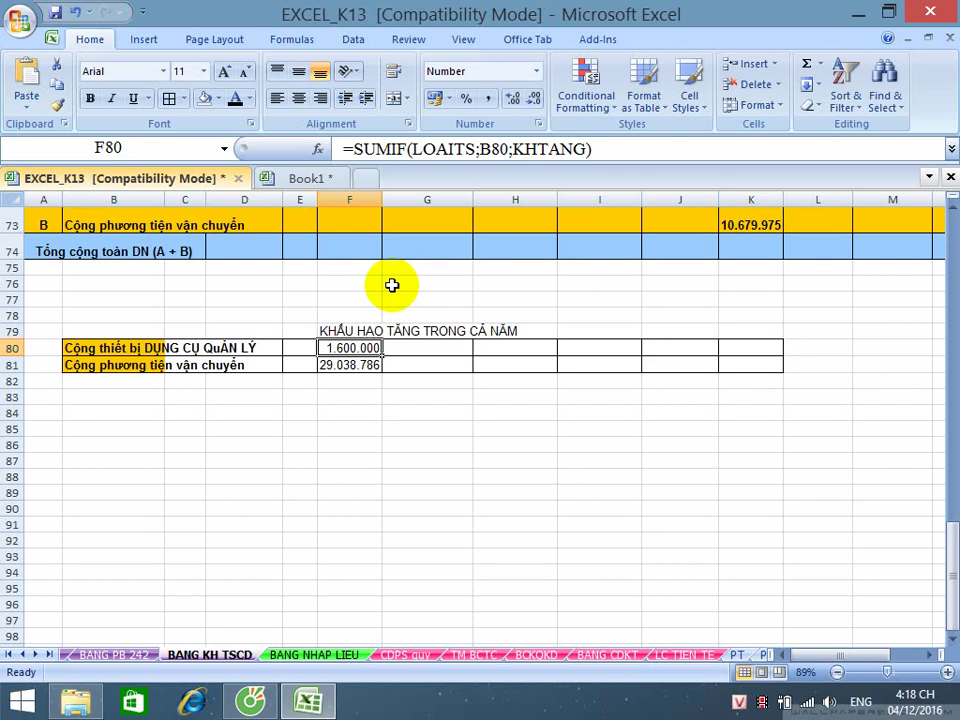
- On TM BCTC, enter 0 as the accumulated depreciation increase in the year for buildings (F66) and machinery (G66)
left_click(476, 655)
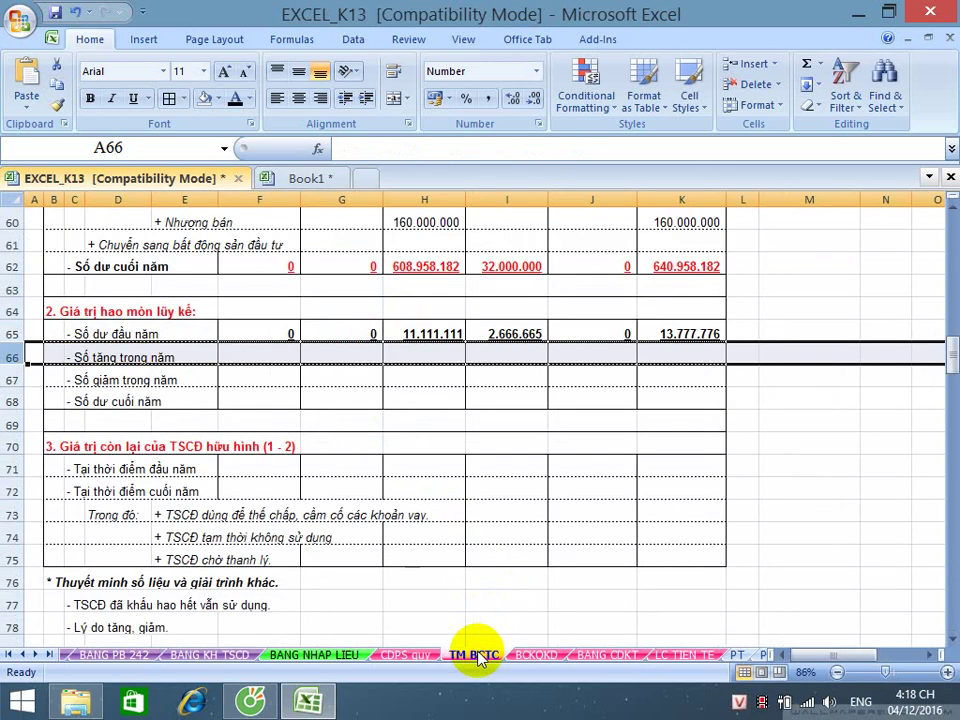
left_click(272, 357)
type("0")
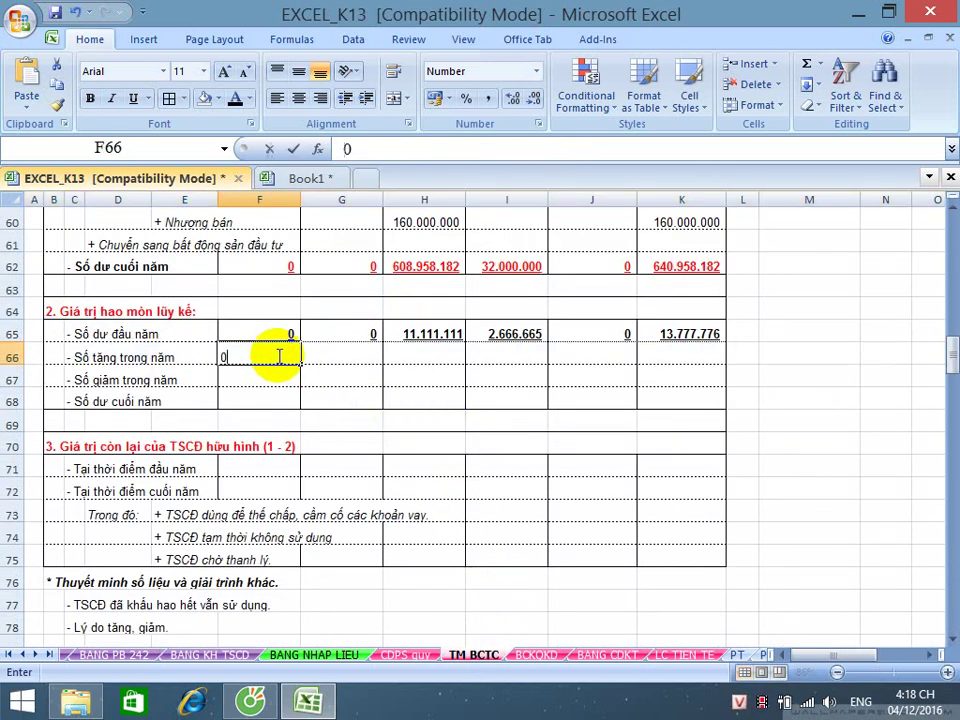
left_click(340, 351)
type("0")
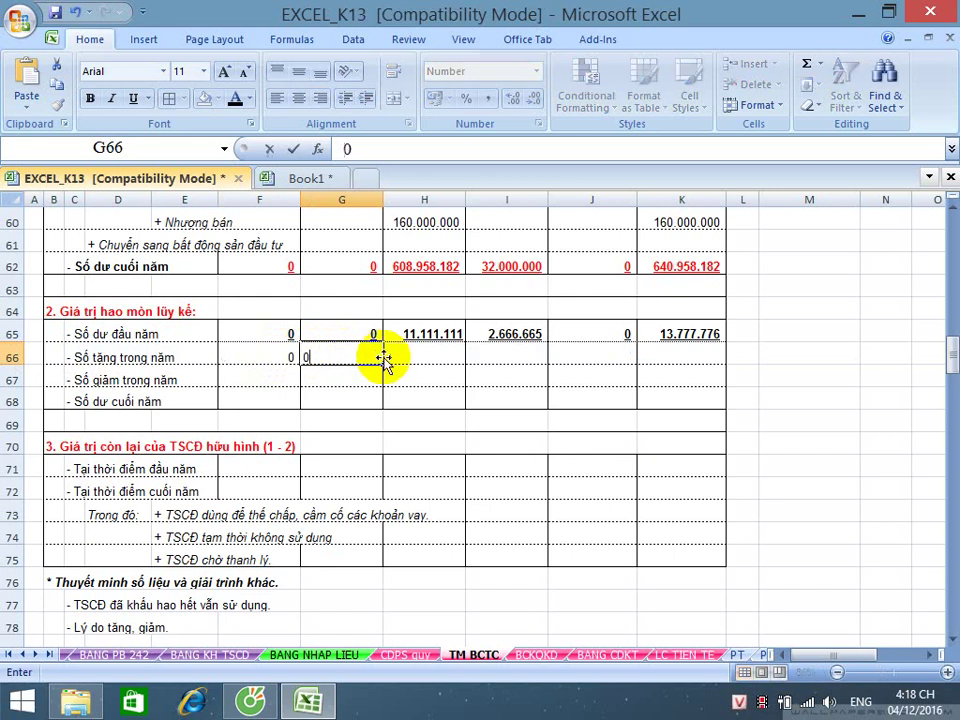
- Link the transport vehicles' depreciation increase in H66 to the yearly total with ='BANG KH TSCD'!F81
left_click(422, 357)
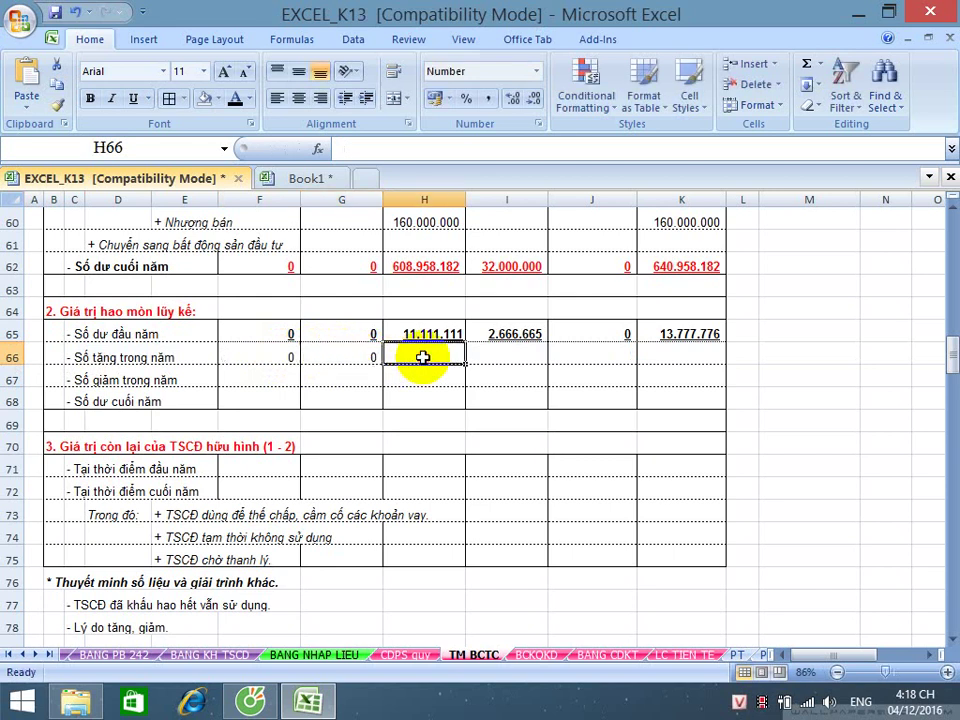
type("=")
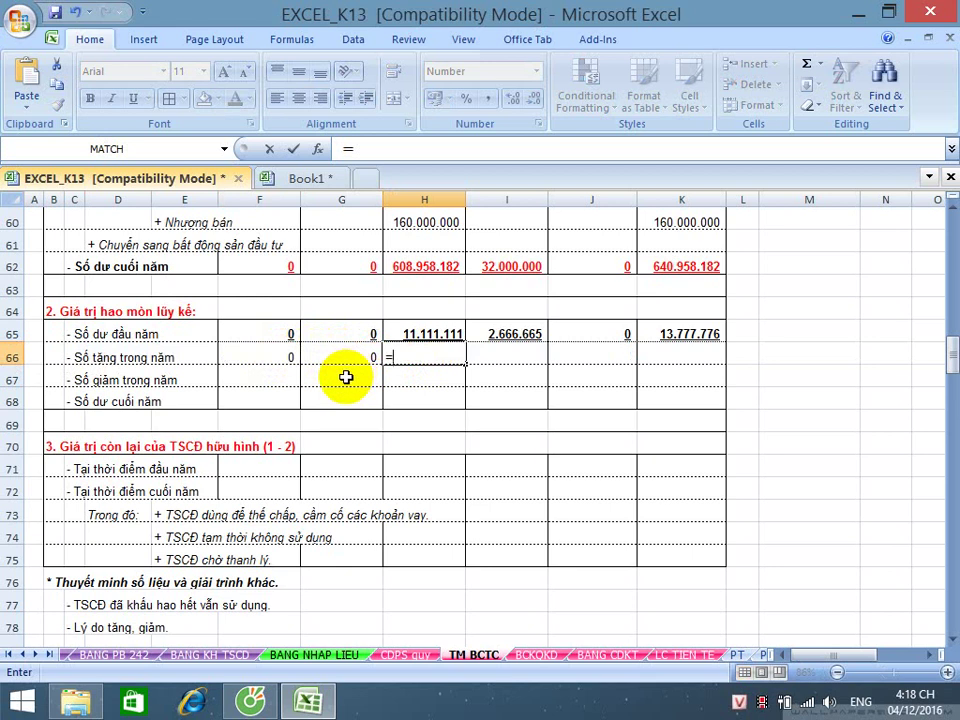
scroll(345, 377, "up", 3)
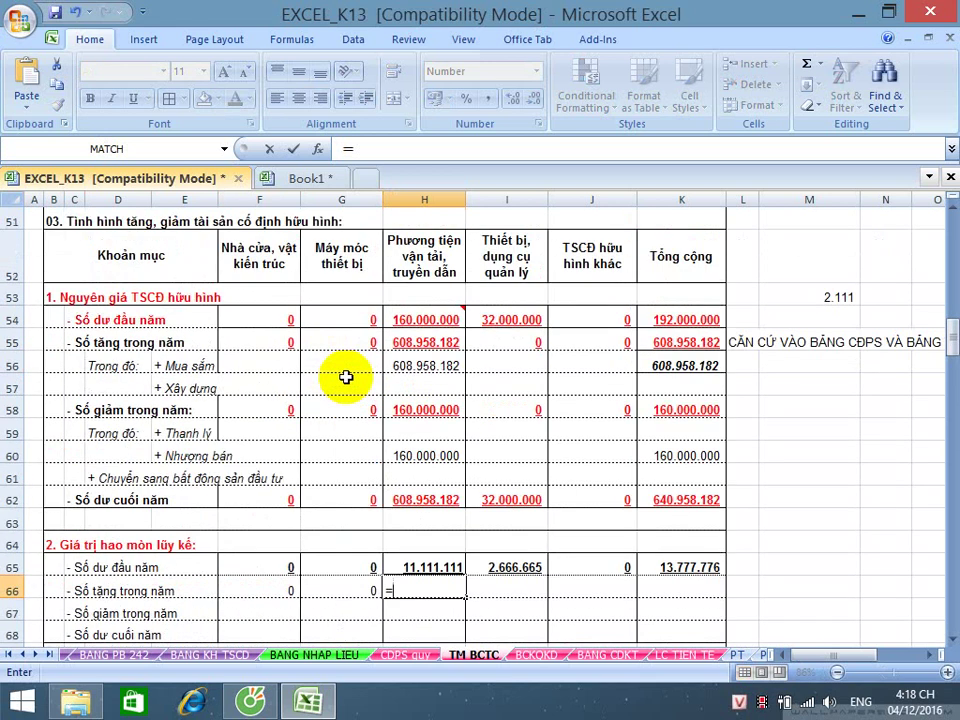
scroll(345, 377, "down", 2)
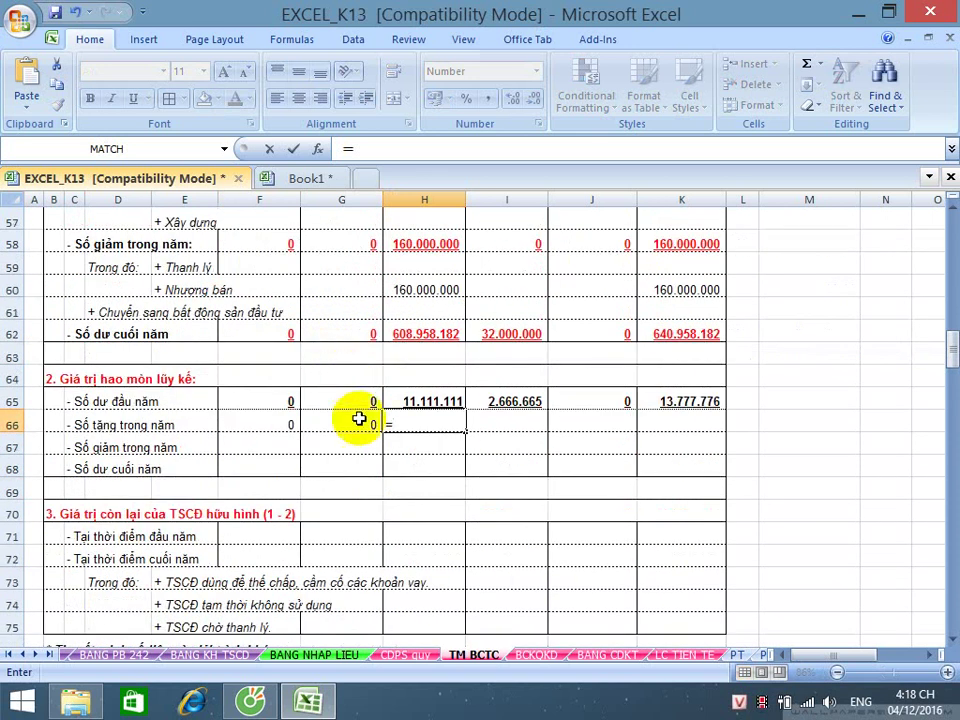
left_click(248, 654)
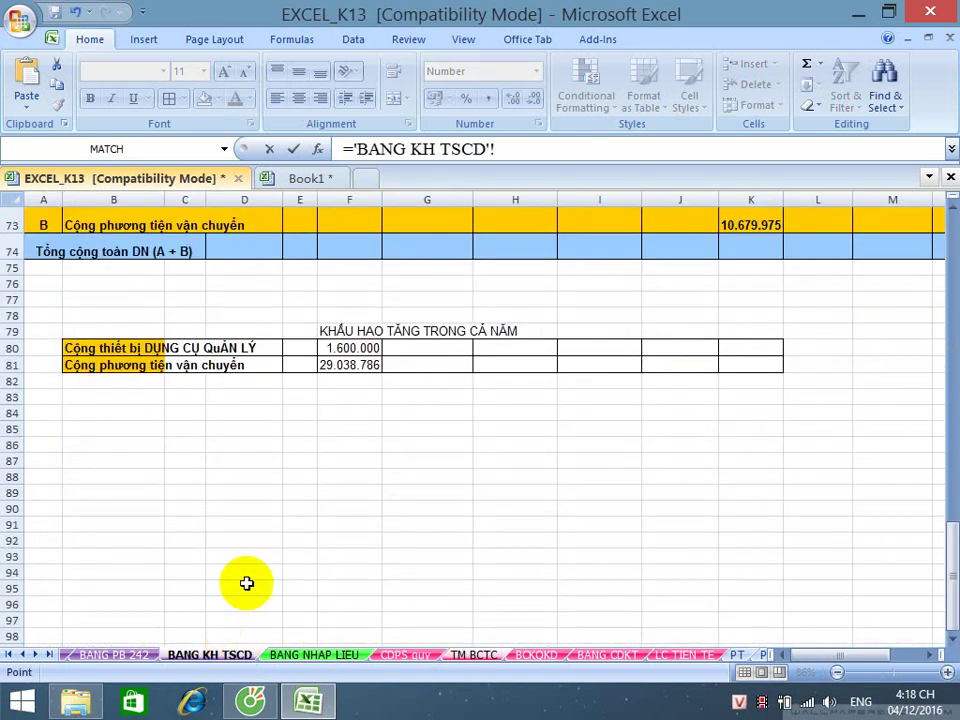
left_click(358, 367)
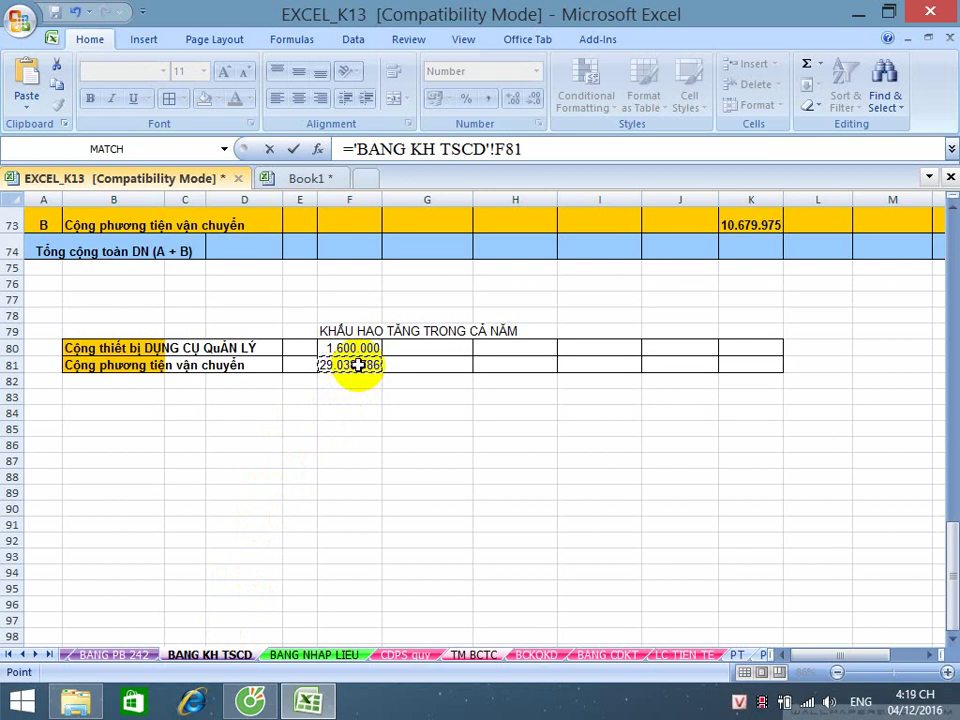
key("Return")
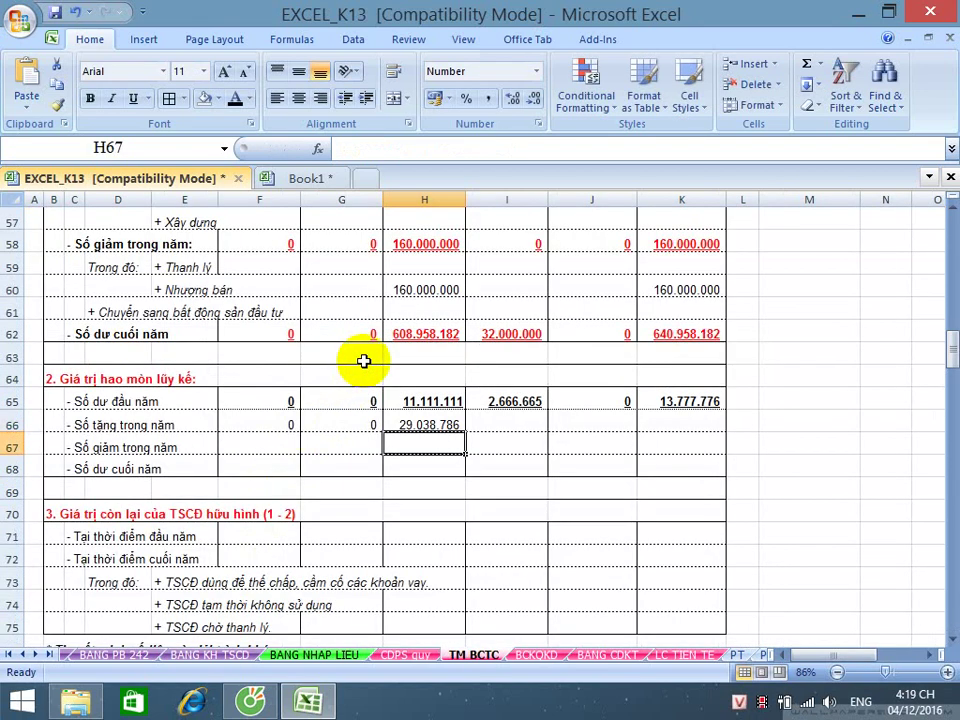
- Link the management equipment's depreciation increase in I66 to the yearly total with ='BANG KH TSCD'!F80
left_click(505, 423)
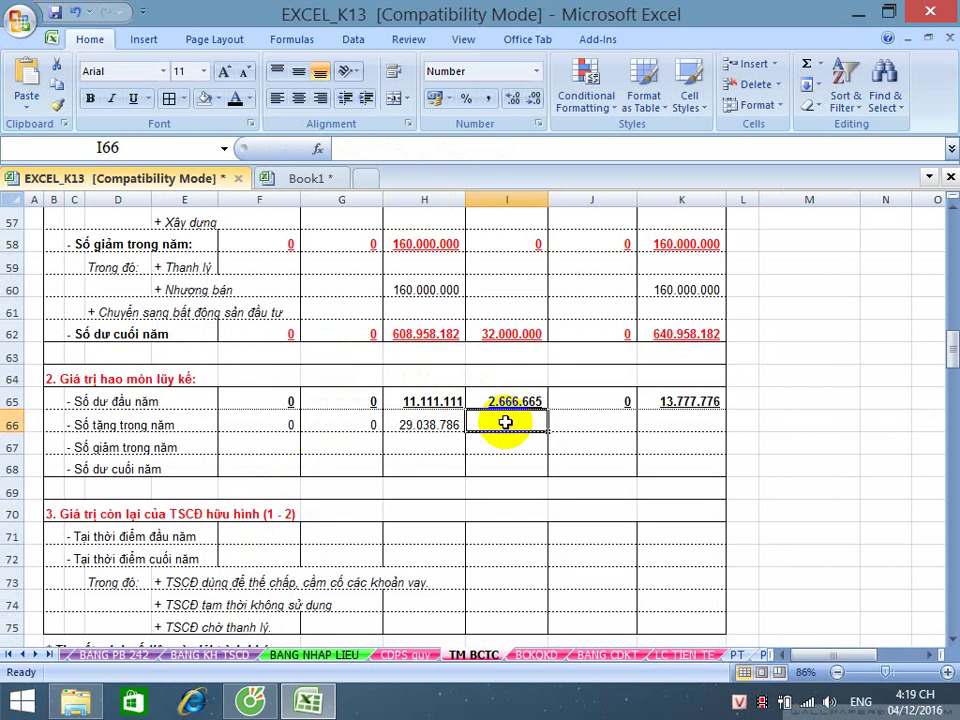
type("=")
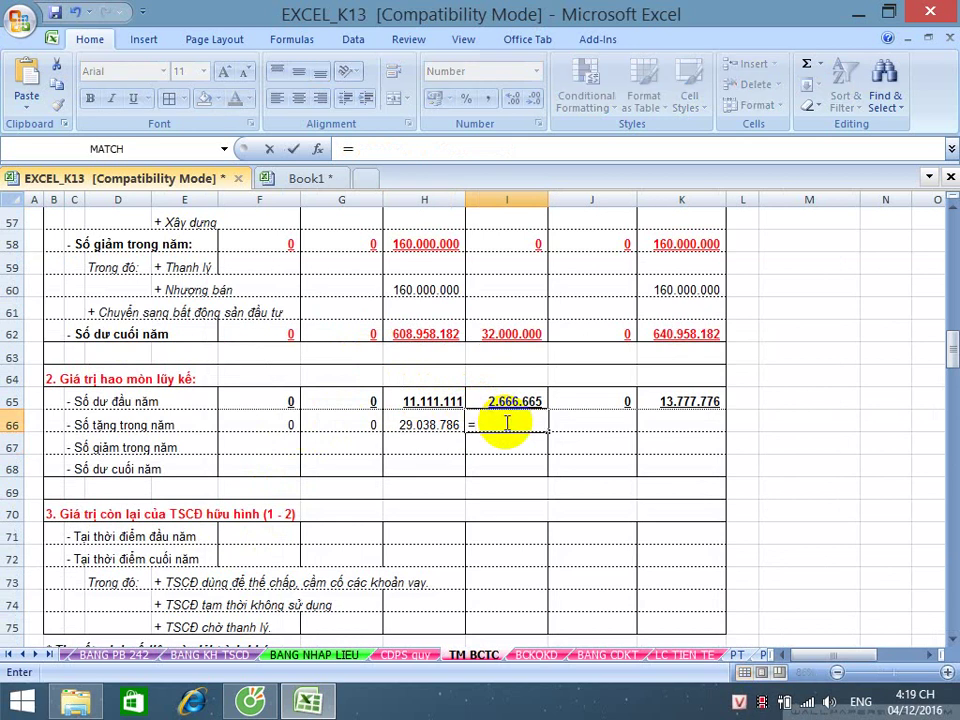
left_click(241, 657)
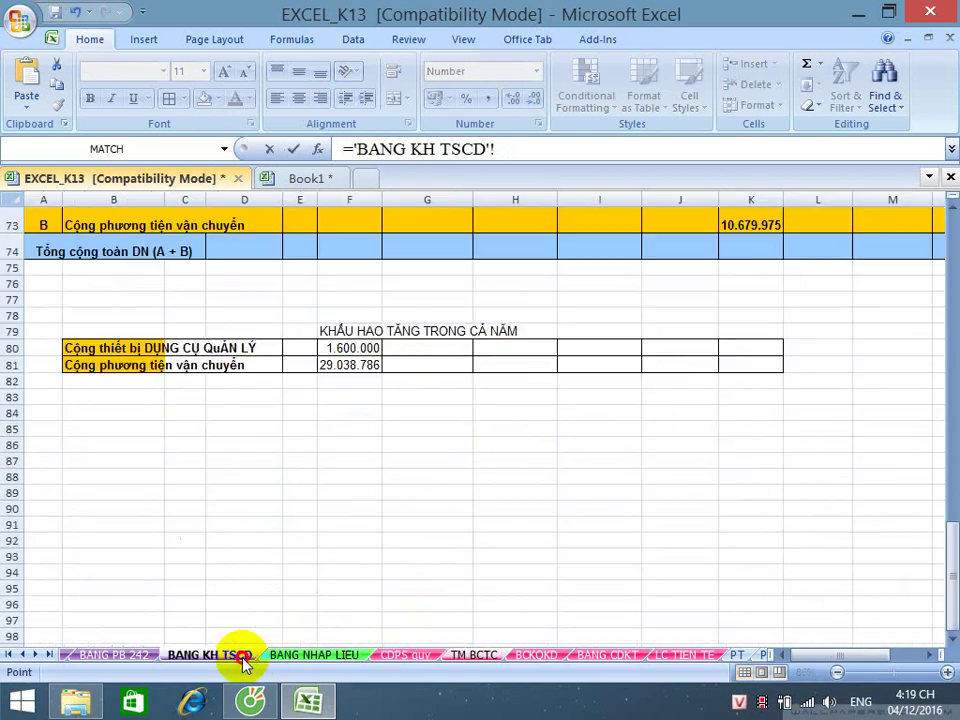
left_click(376, 352)
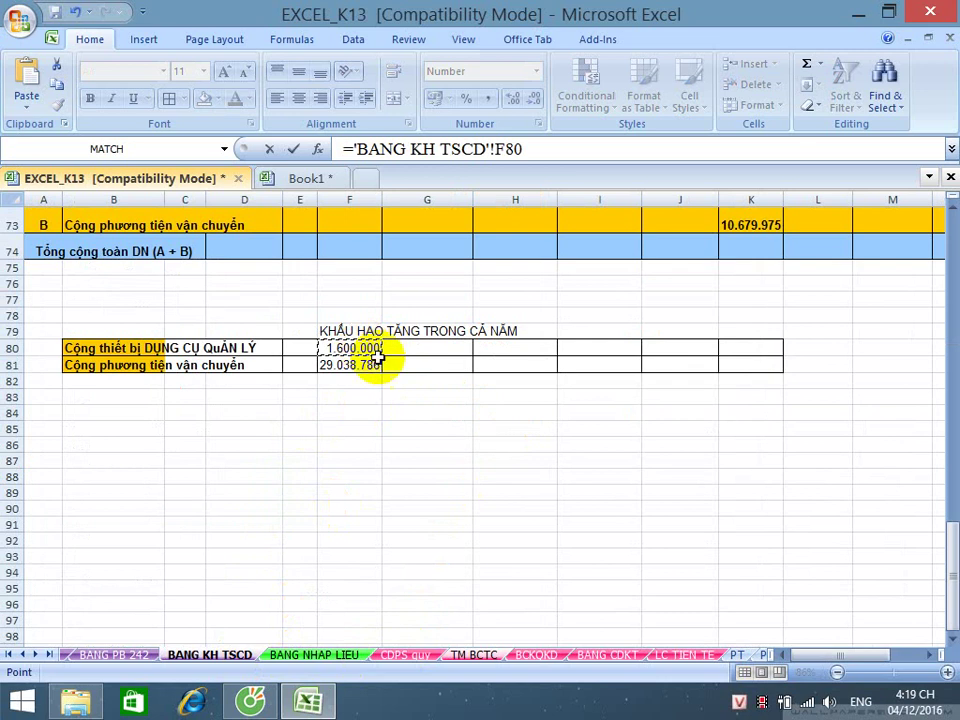
key("Return")
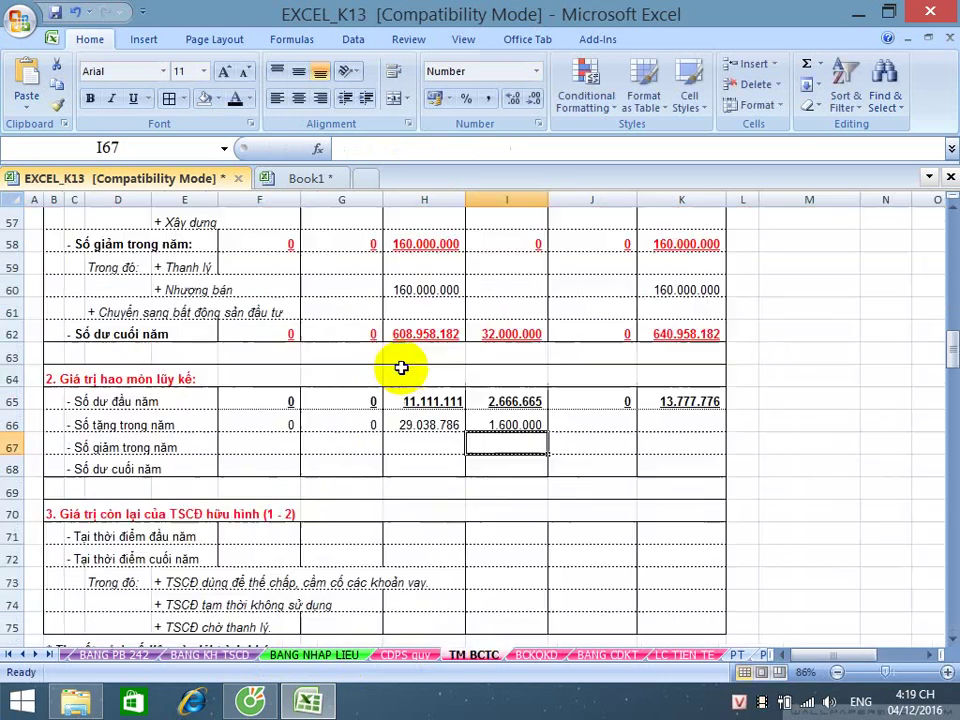
- Enter 0 for other tangible assets in J66 and fill the total formula from K65 down into K66
left_click(594, 426)
type("0")
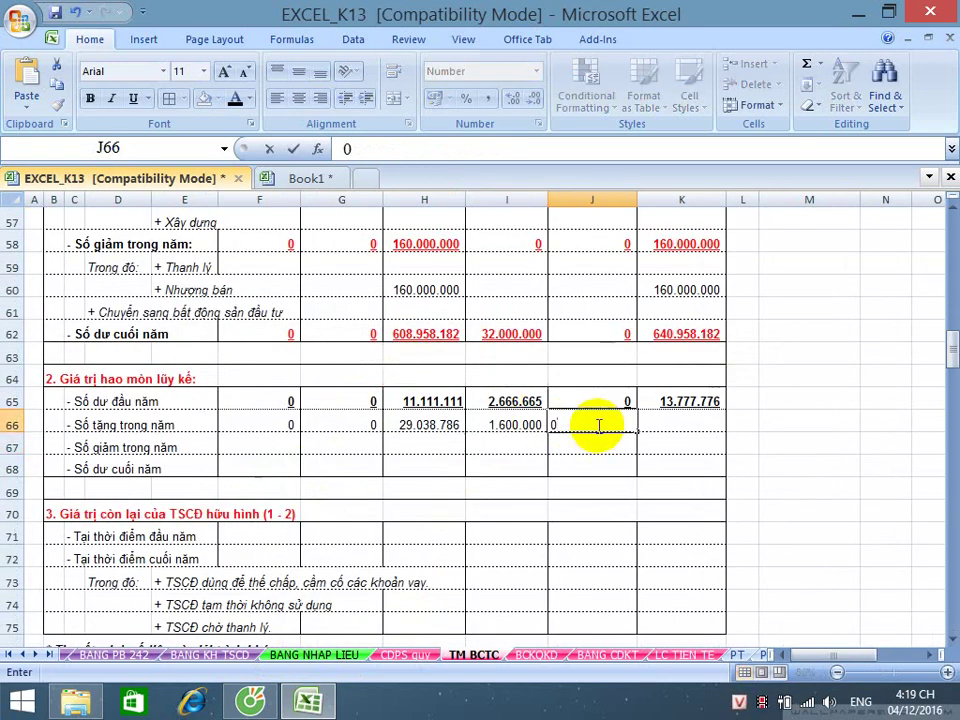
left_click(686, 428)
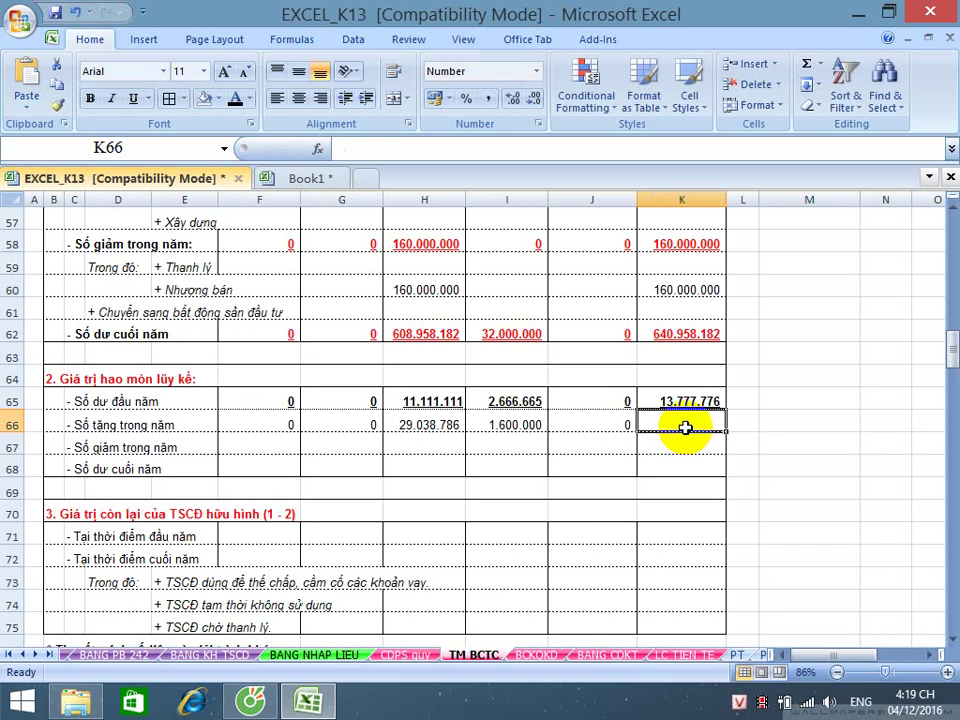
key("ctrl+d")
- Copy the plain cell format of K67 onto the totals in K65:K66 and save the workbook
left_click(677, 469)
left_click(650, 446)
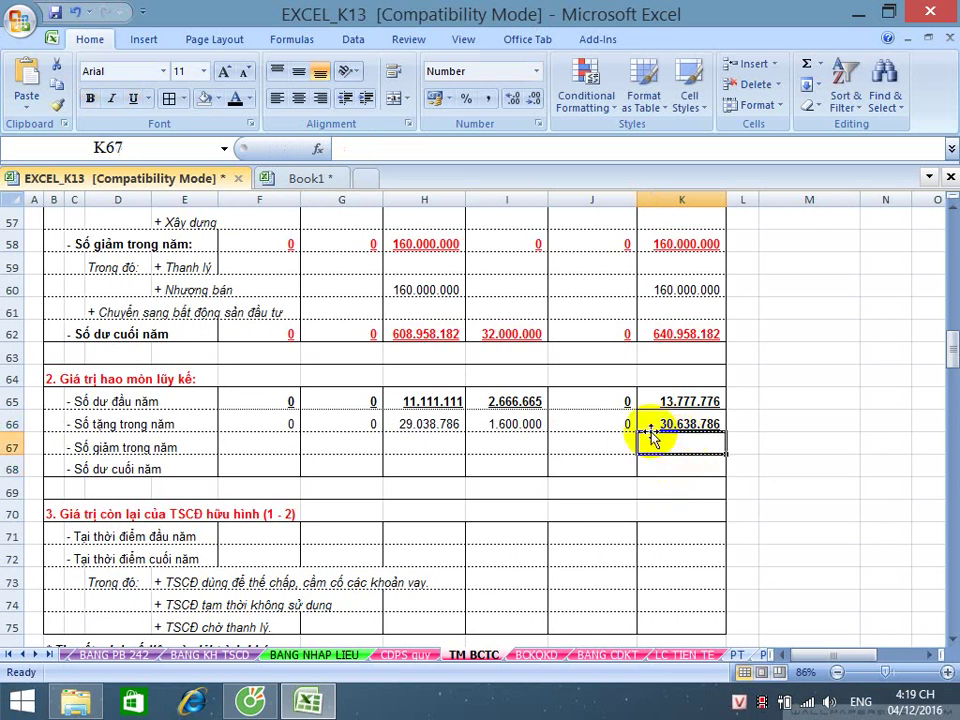
left_click(57, 104)
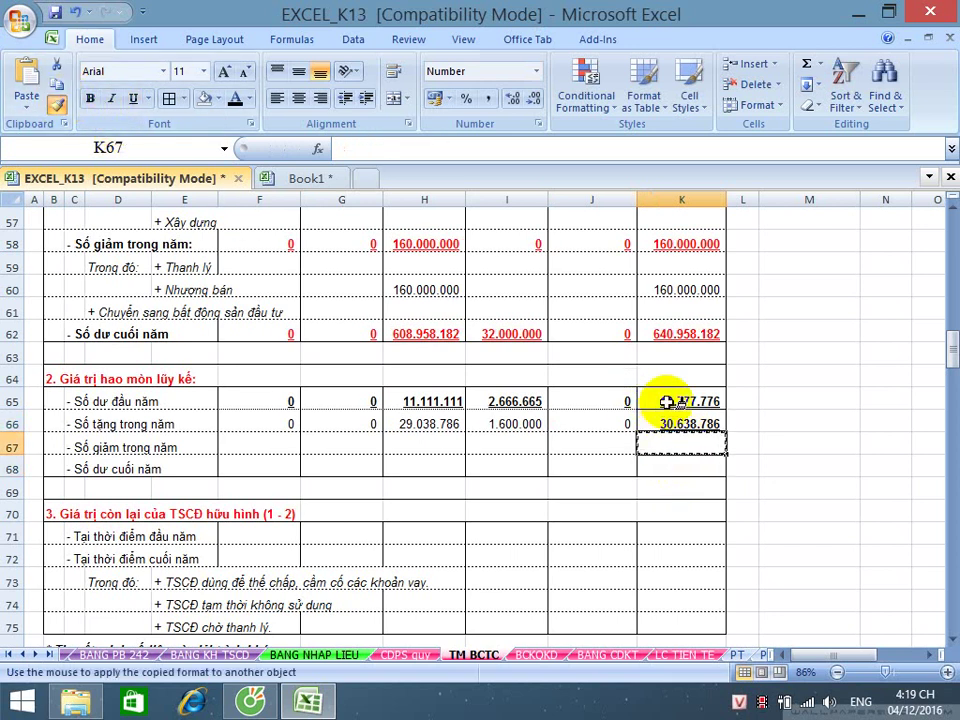
left_click_drag(673, 401, 677, 422)
left_click(679, 469)
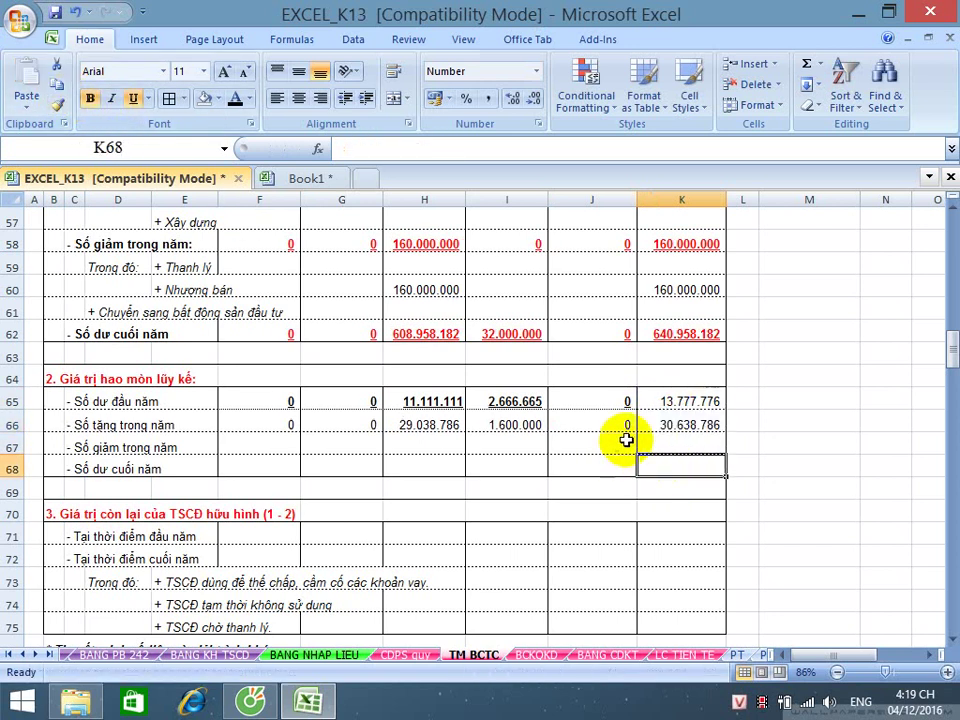
left_click(677, 425)
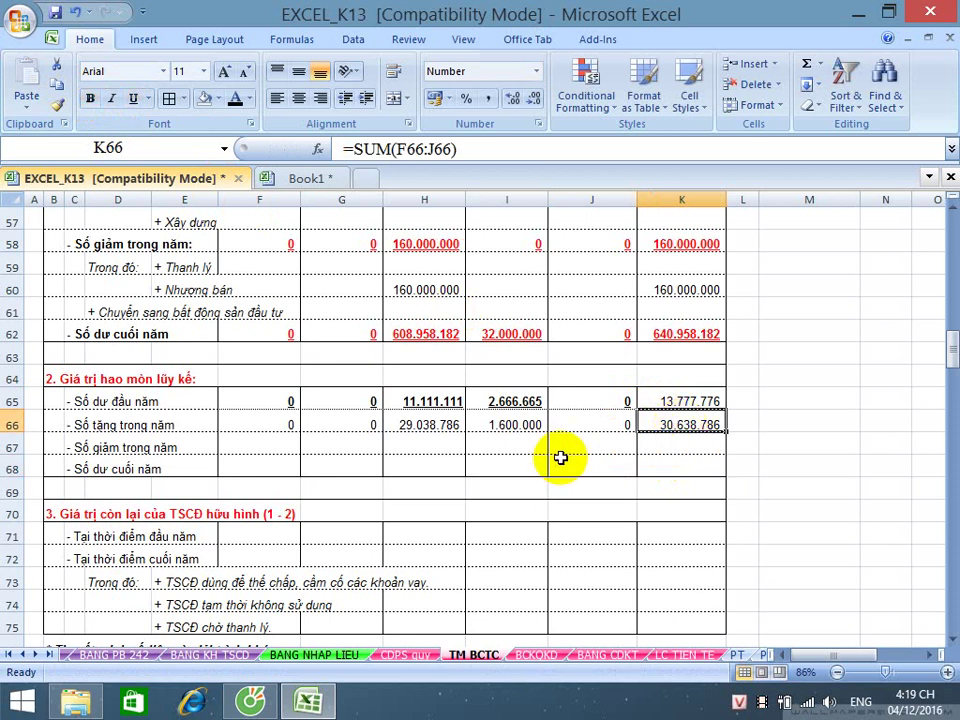
left_click(55, 12)
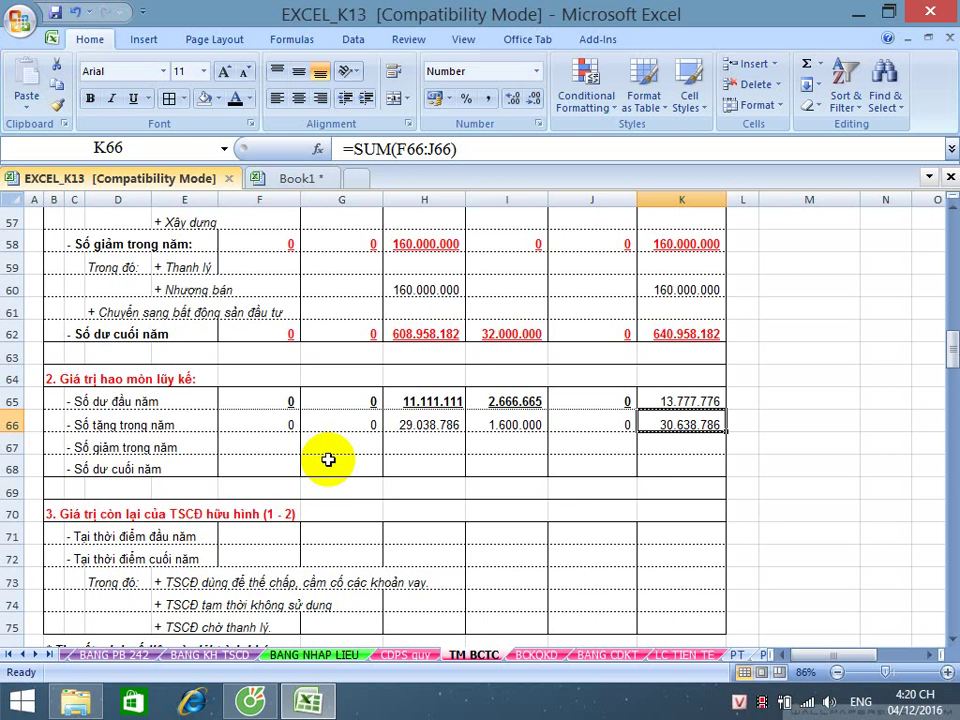
- Link the transport vehicles' depreciation decrease in H67 to the debit turnover of account 2141 with ='CDPS quy'!E92
left_click(407, 655)
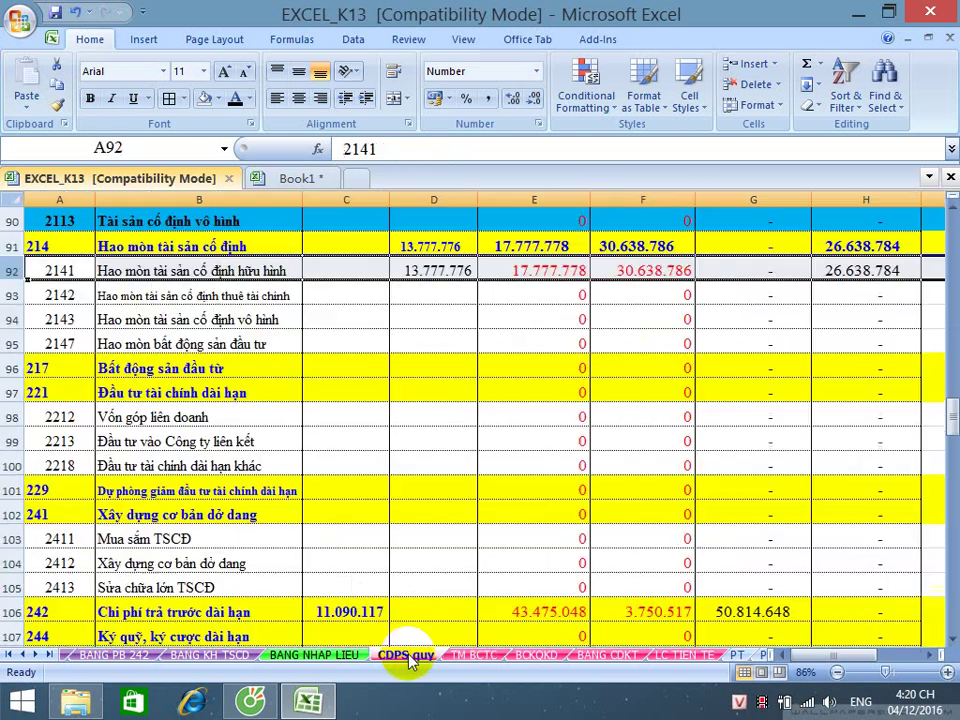
left_click(515, 272)
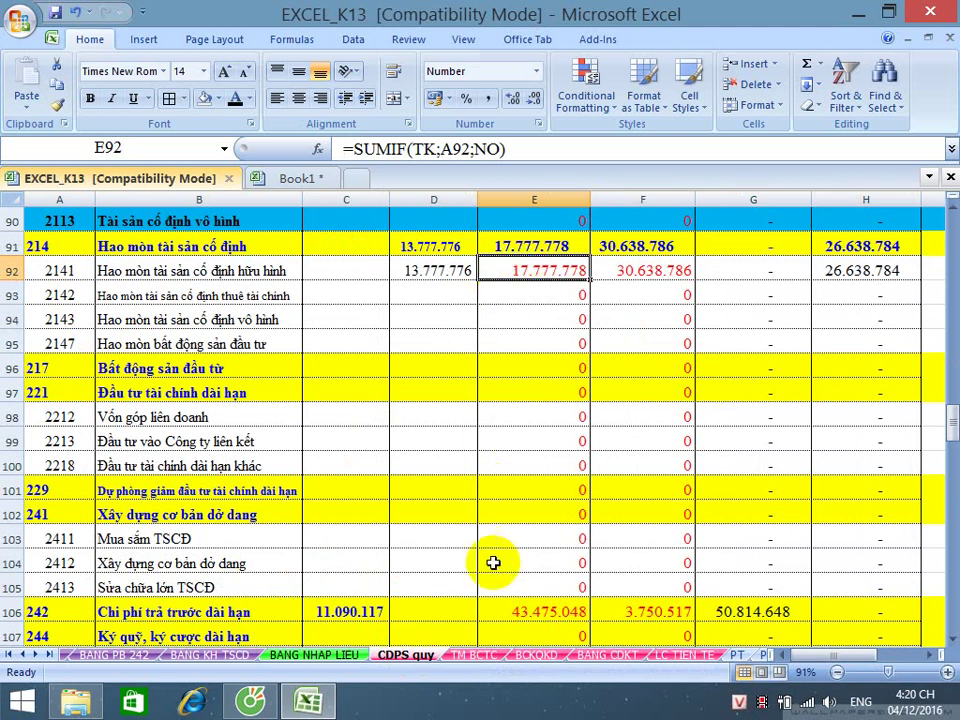
left_click(486, 656)
scroll(457, 449, "up", 2)
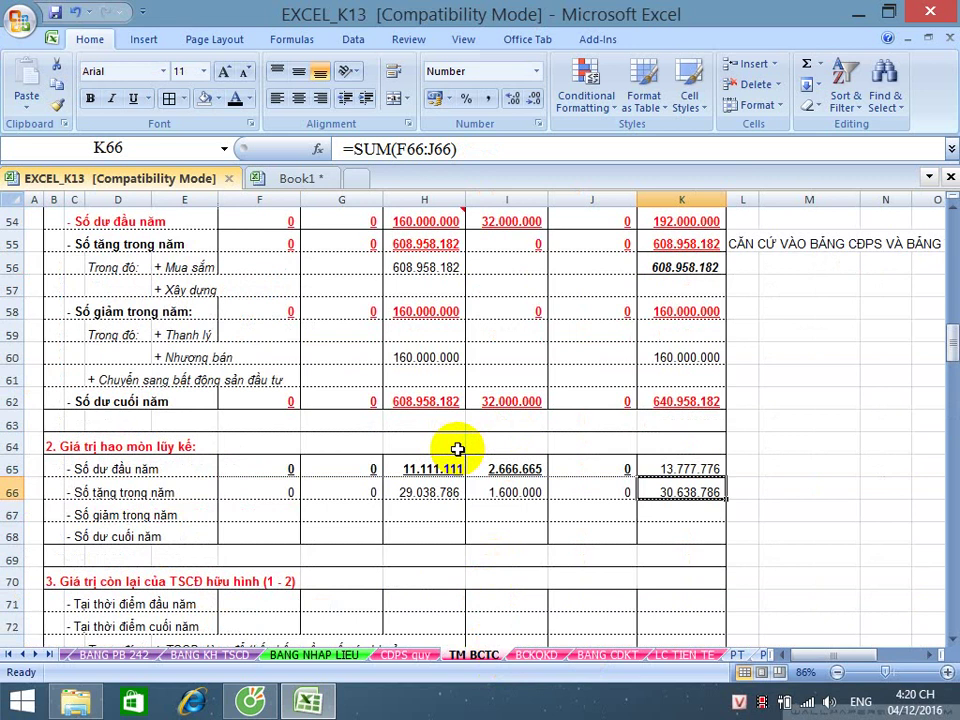
scroll(457, 449, "down", 1)
scroll(457, 449, "down", 1)
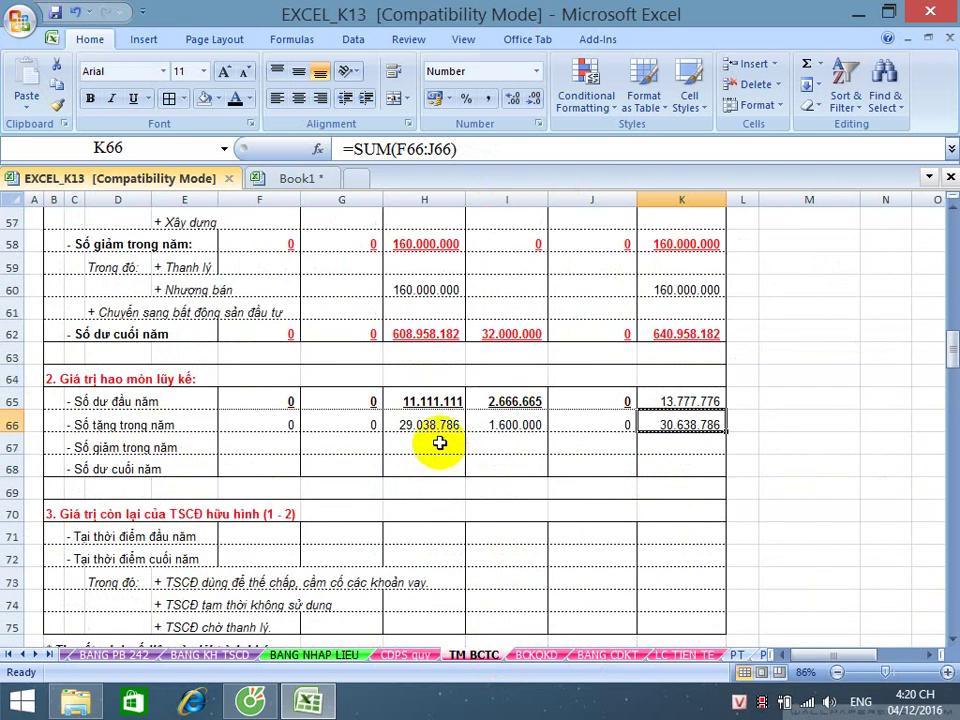
left_click(448, 446)
scroll(510, 447, "down", 1)
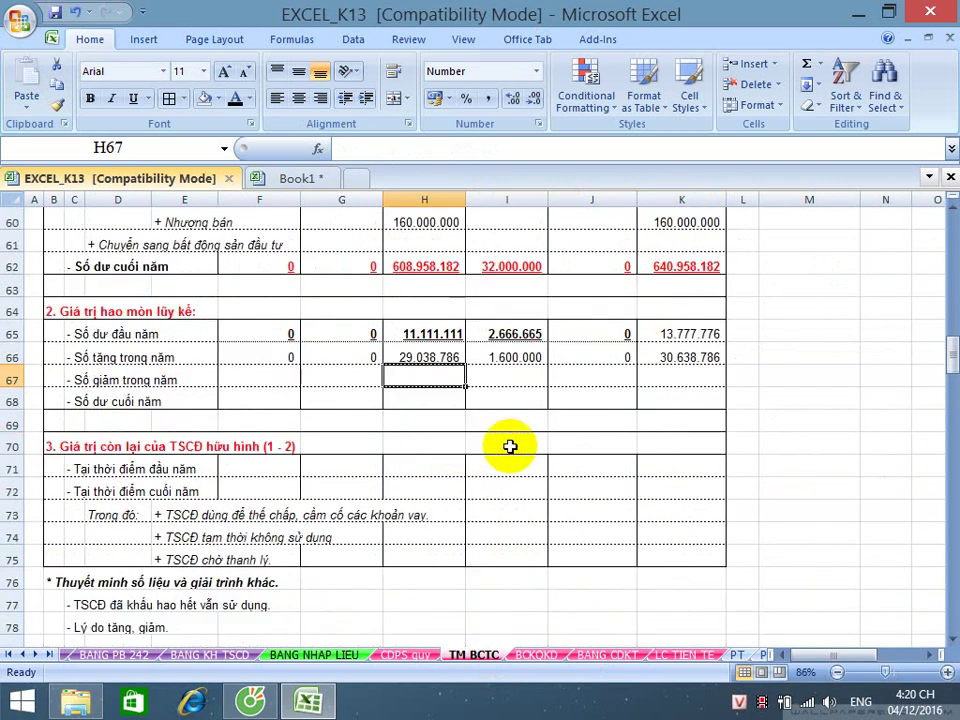
type("=")
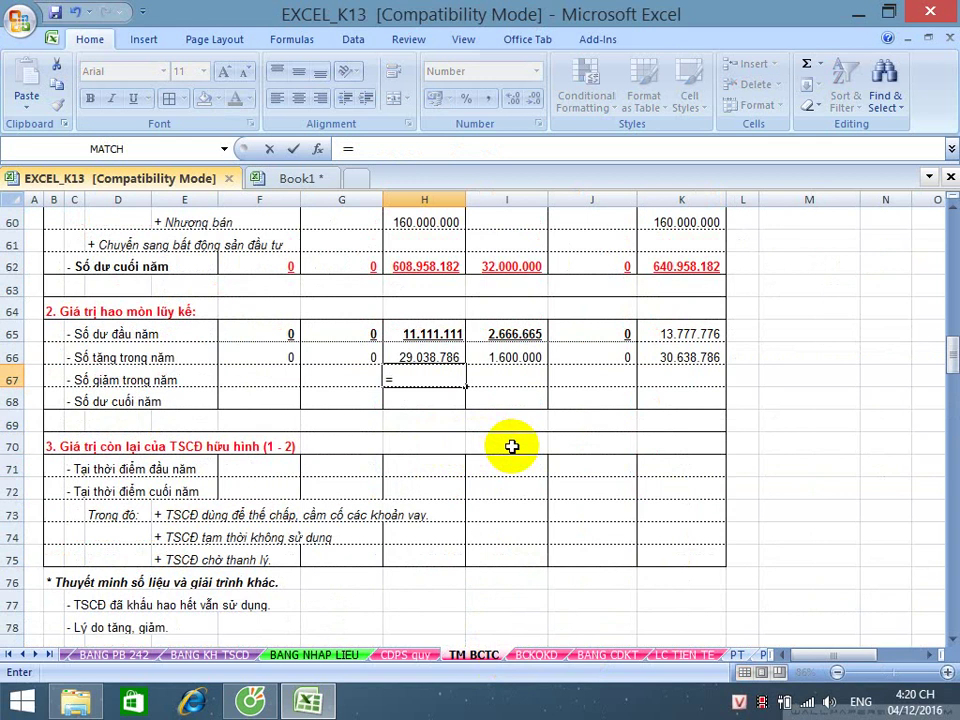
left_click(407, 657)
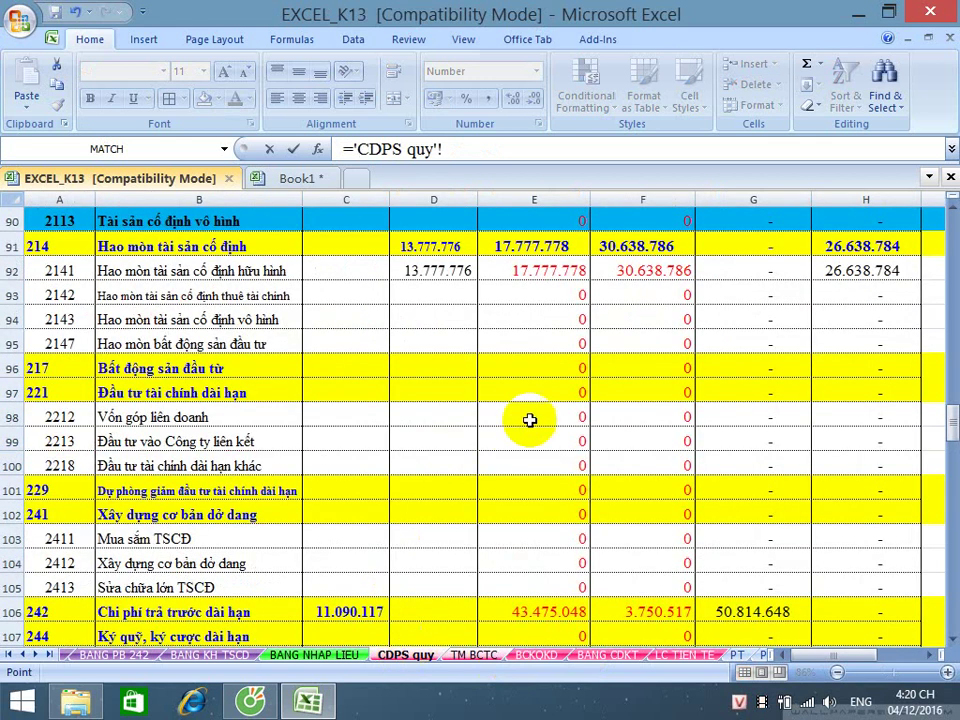
left_click(530, 270)
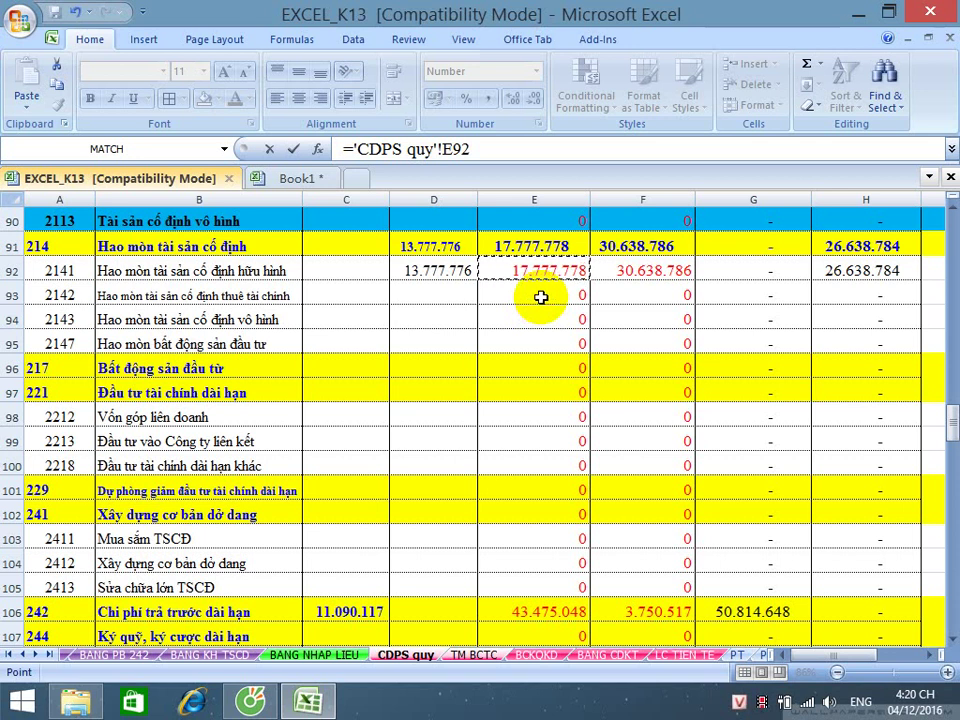
key("Return")
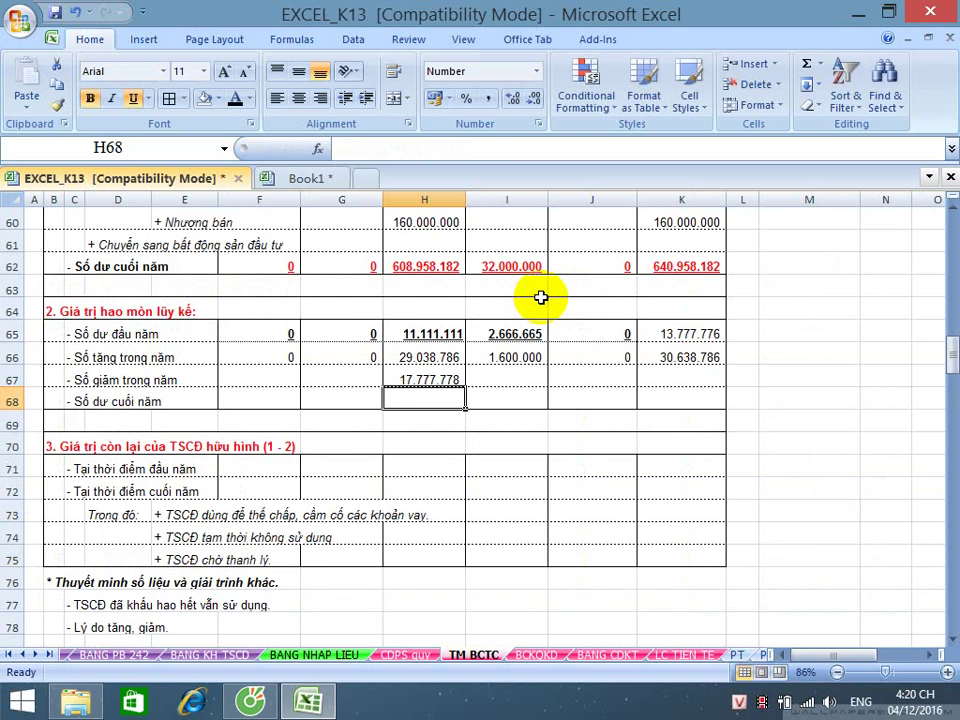
- On BANG KH TSCD, enter the note THANH LÝ in N71 for truck TS002 in the March depreciation table
left_click(245, 658)
scroll(246, 544, "up", 2)
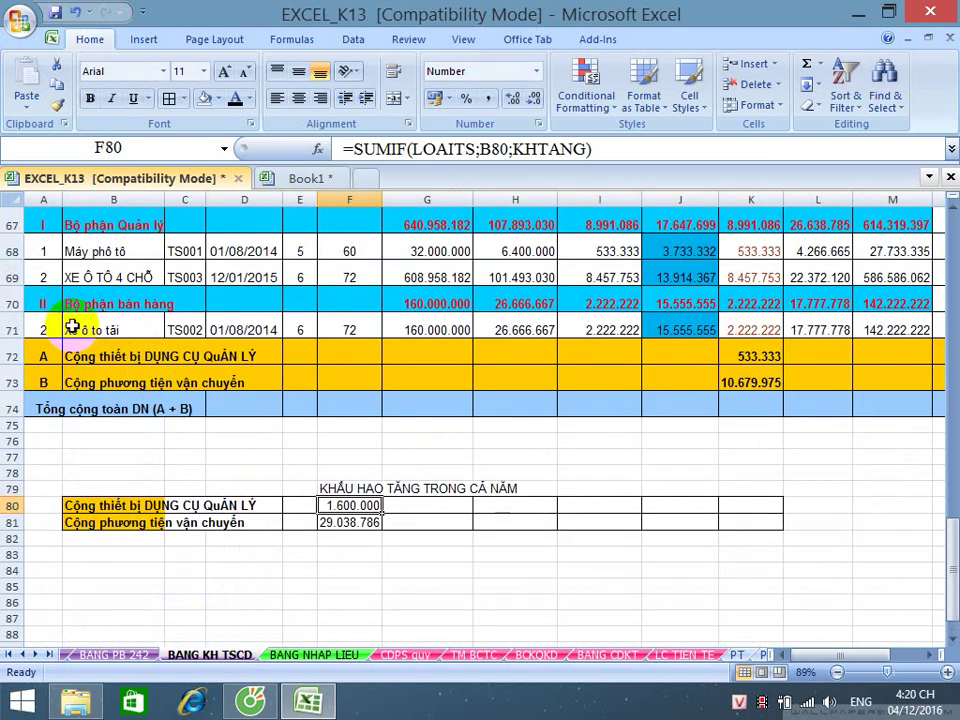
left_click(937, 657)
left_click(937, 657)
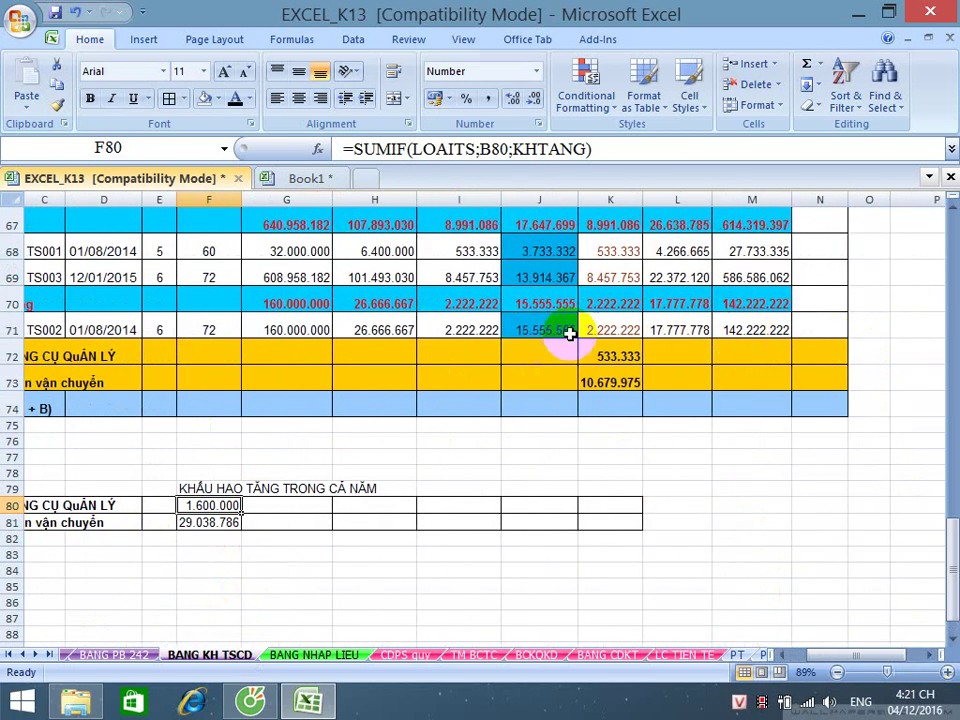
scroll(681, 349, "up", 1)
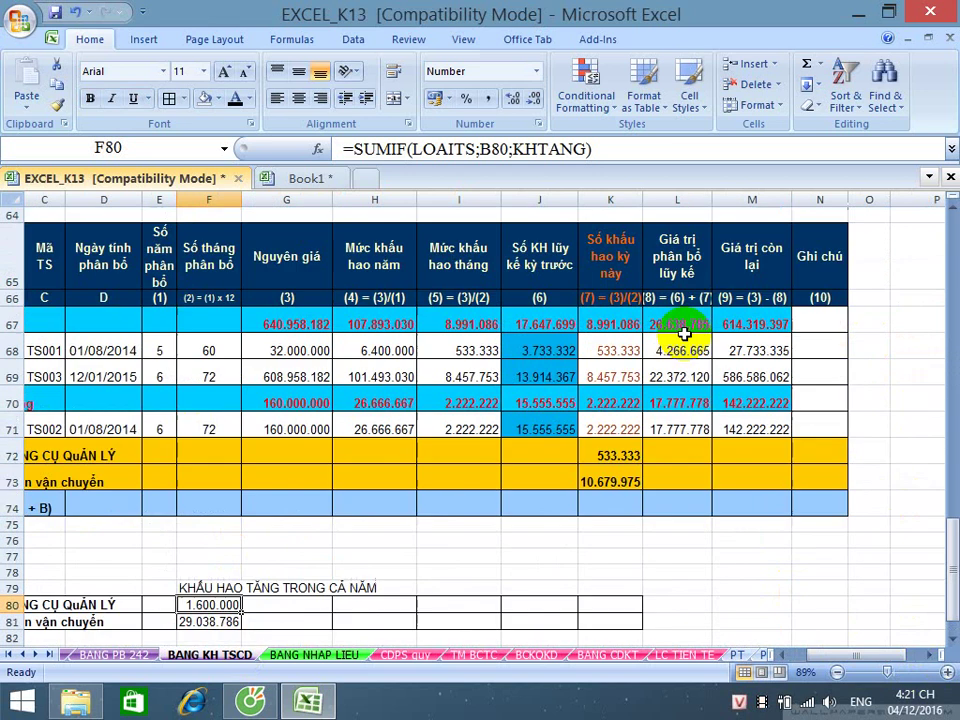
left_click(822, 428)
scroll(834, 420, "down", 1)
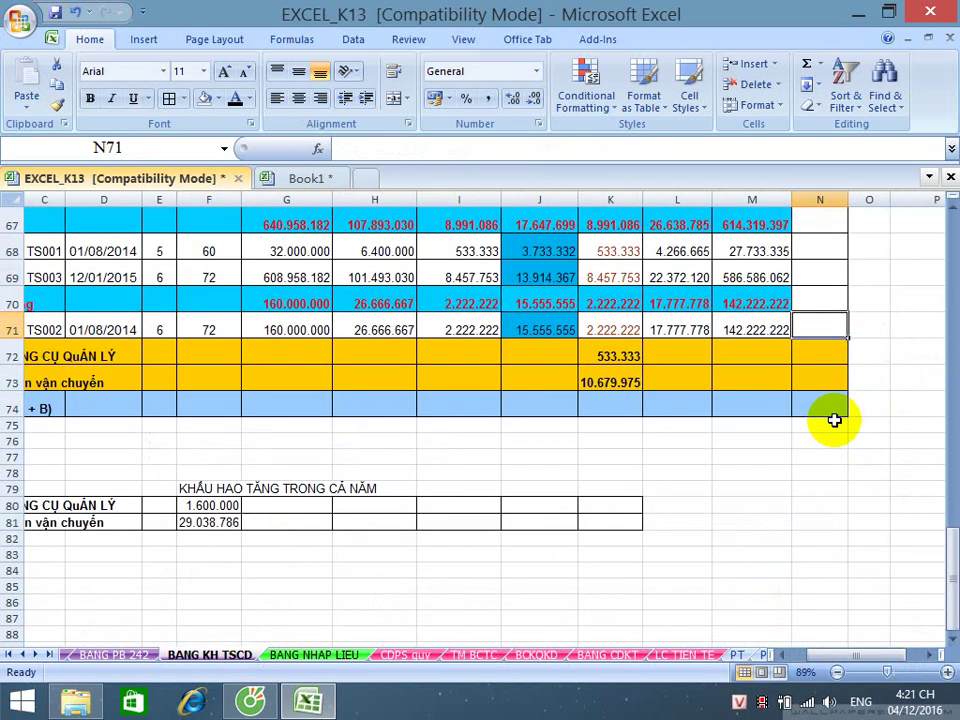
type("T")
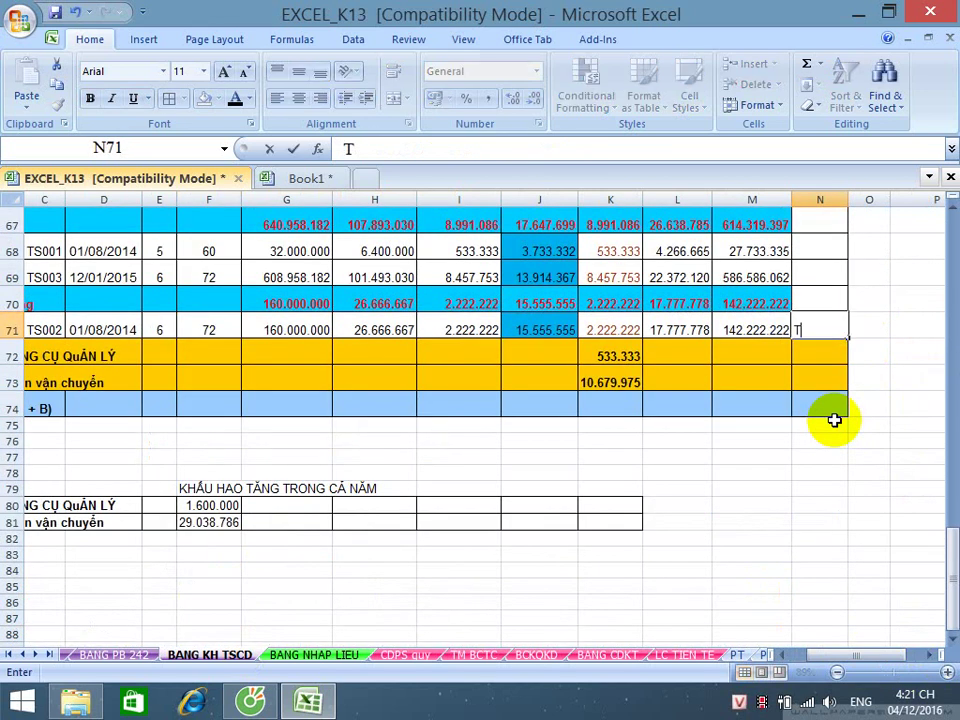
type("HANH LYs")
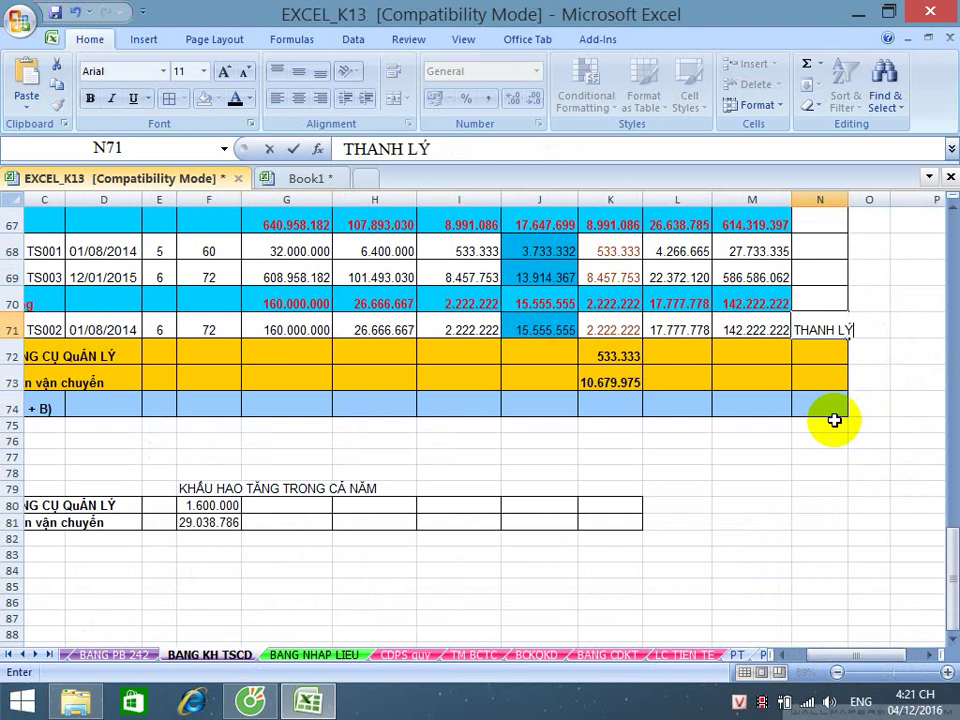
key("Return")
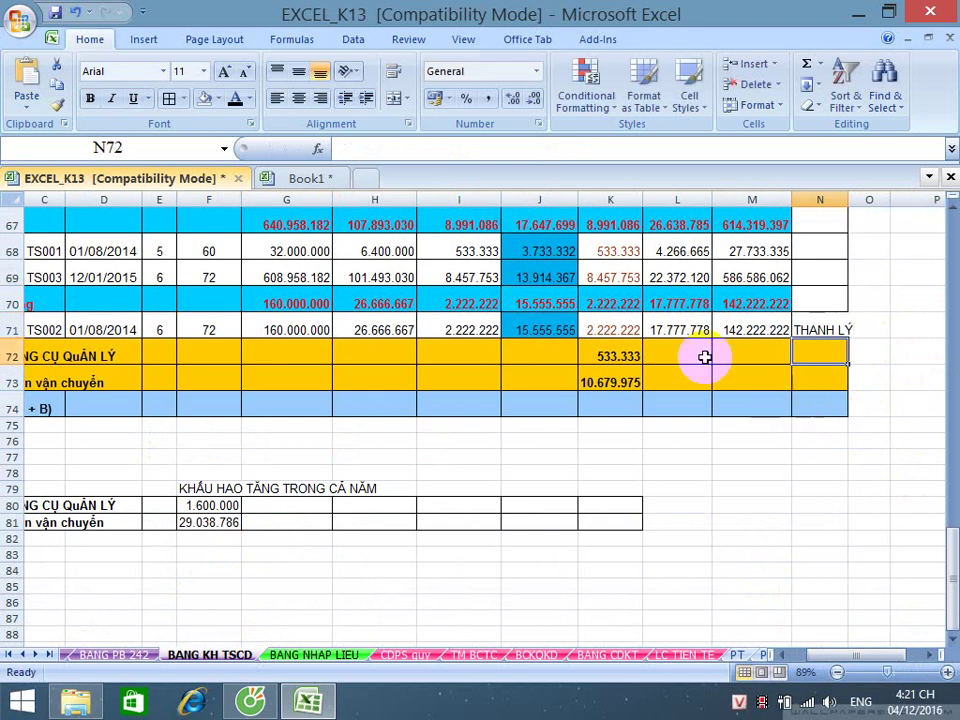
- Check the accumulated depreciation formula of TS002 in L71 and widen column N to fit the disposal note
left_click(676, 325)
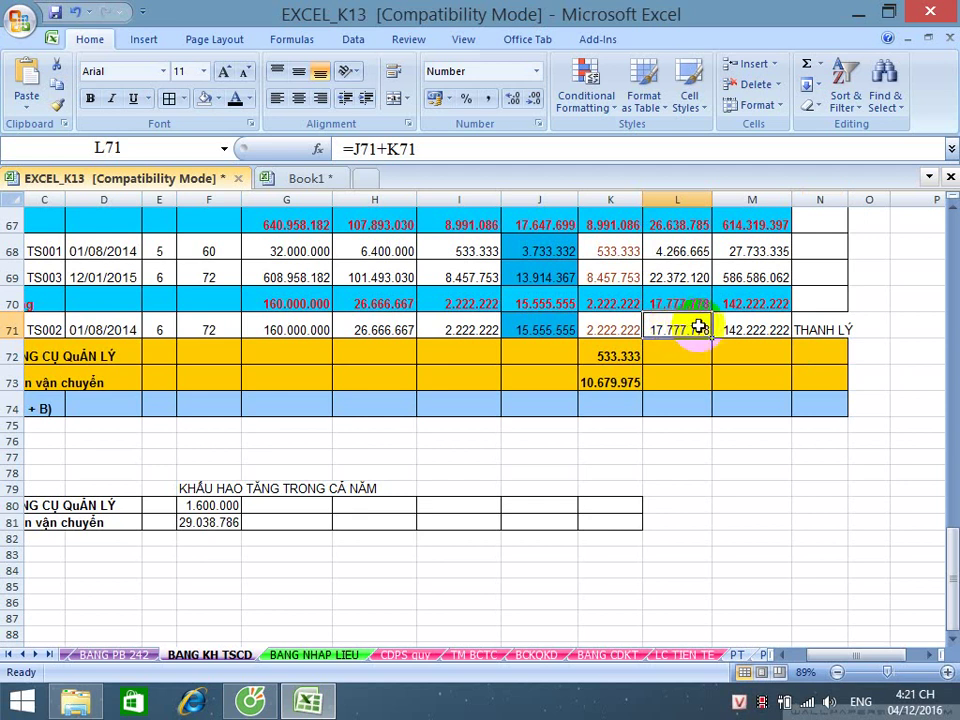
scroll(690, 326, "up", 1)
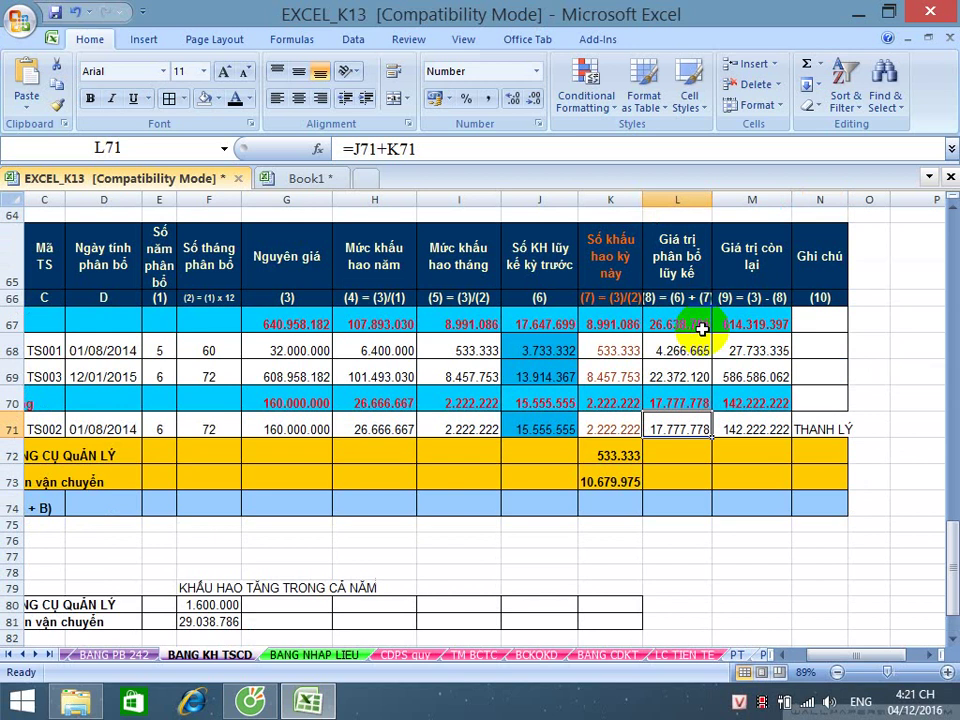
scroll(703, 328, "down", 1)
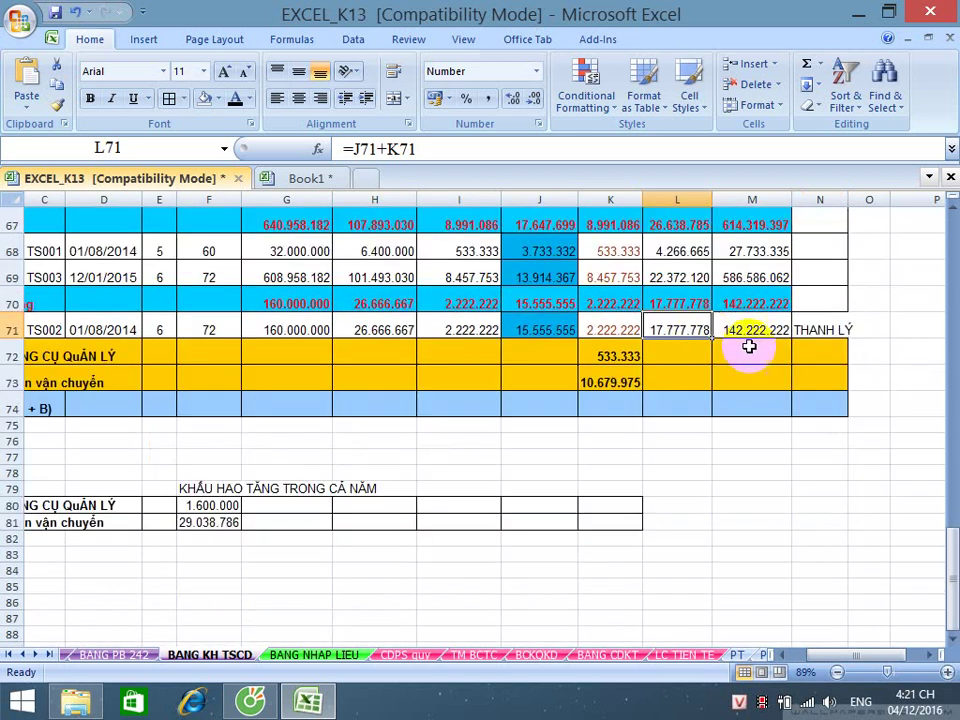
left_click_drag(849, 201, 864, 201)
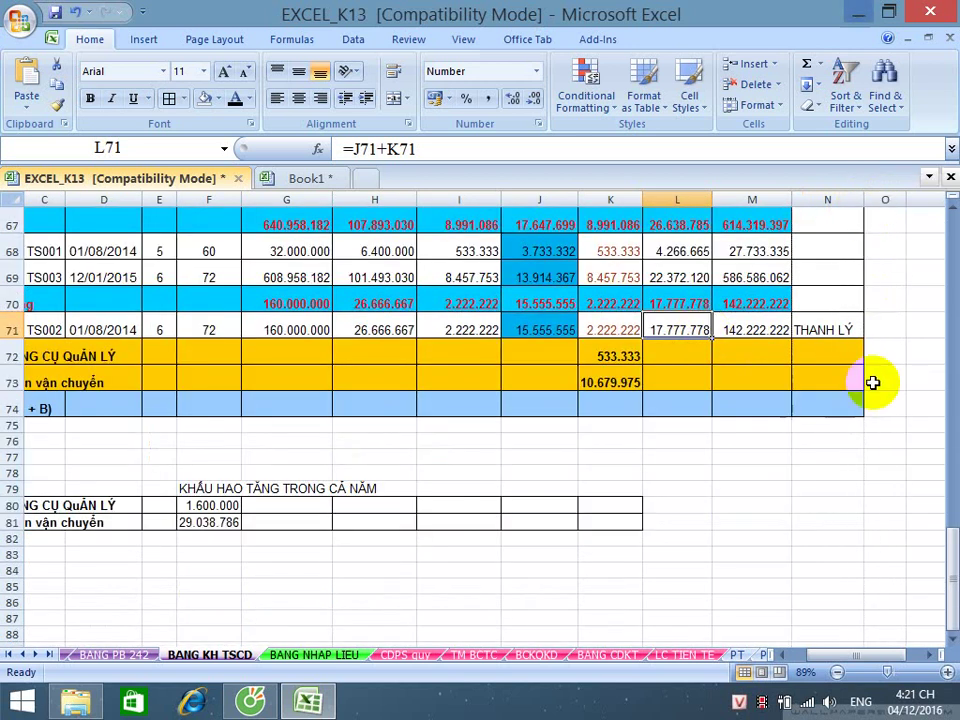
- Examine the disposal note and accumulated depreciation of TS002 in the March 2015 table, comparing its row in the February 2015 table
left_click(830, 329)
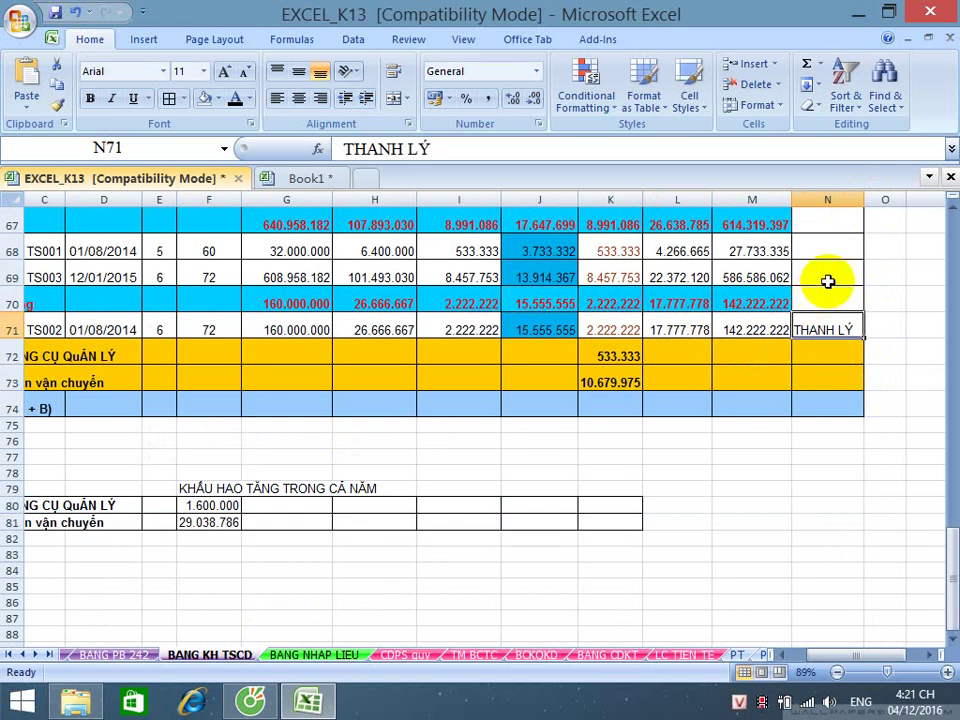
left_click(828, 197)
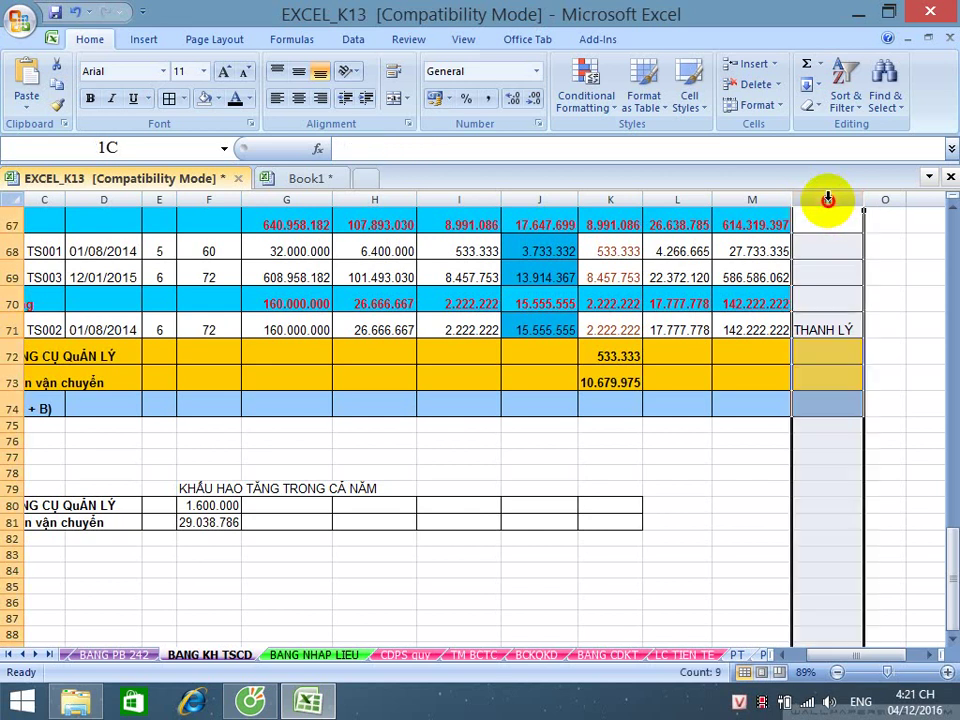
left_click(680, 198, "ctrl")
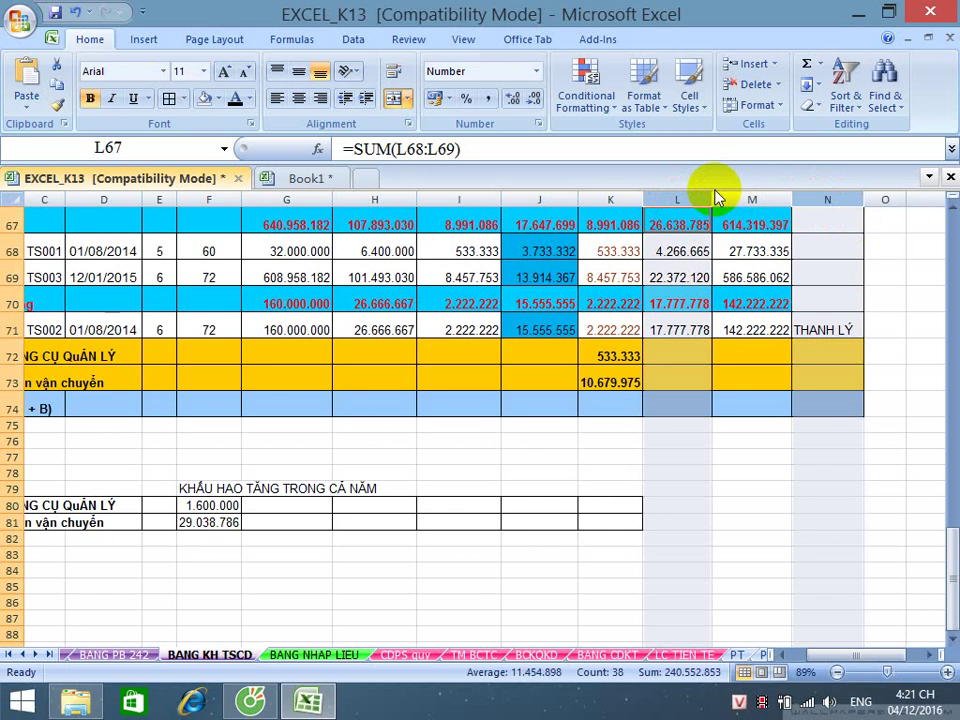
left_click(911, 325)
left_click(833, 330)
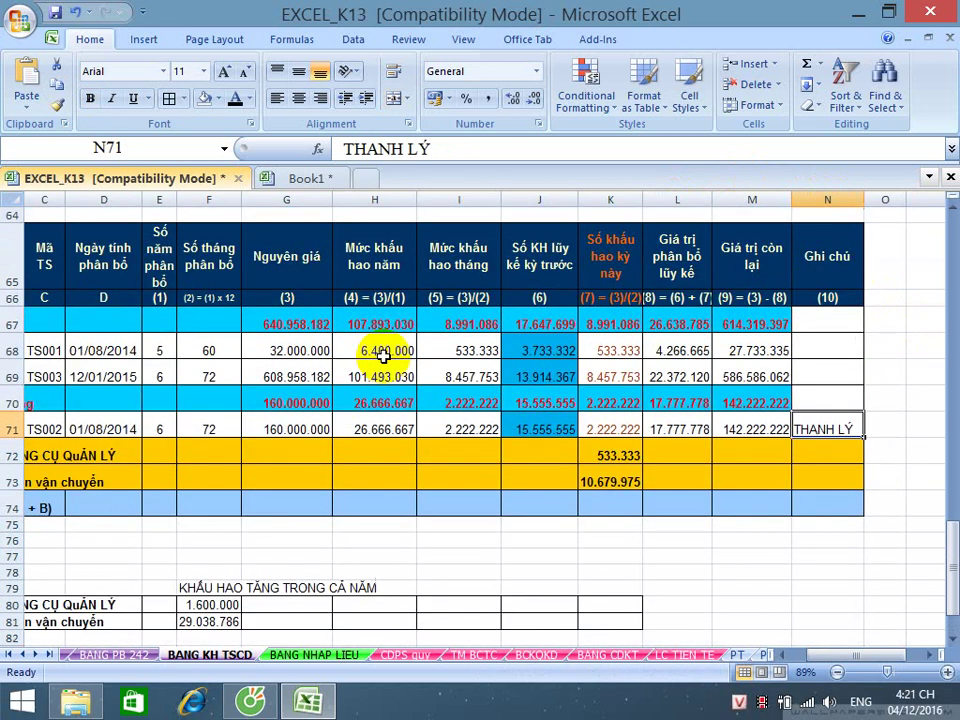
scroll(383, 356, "up", 1)
scroll(383, 356, "down", 1)
scroll(407, 347, "up", 1)
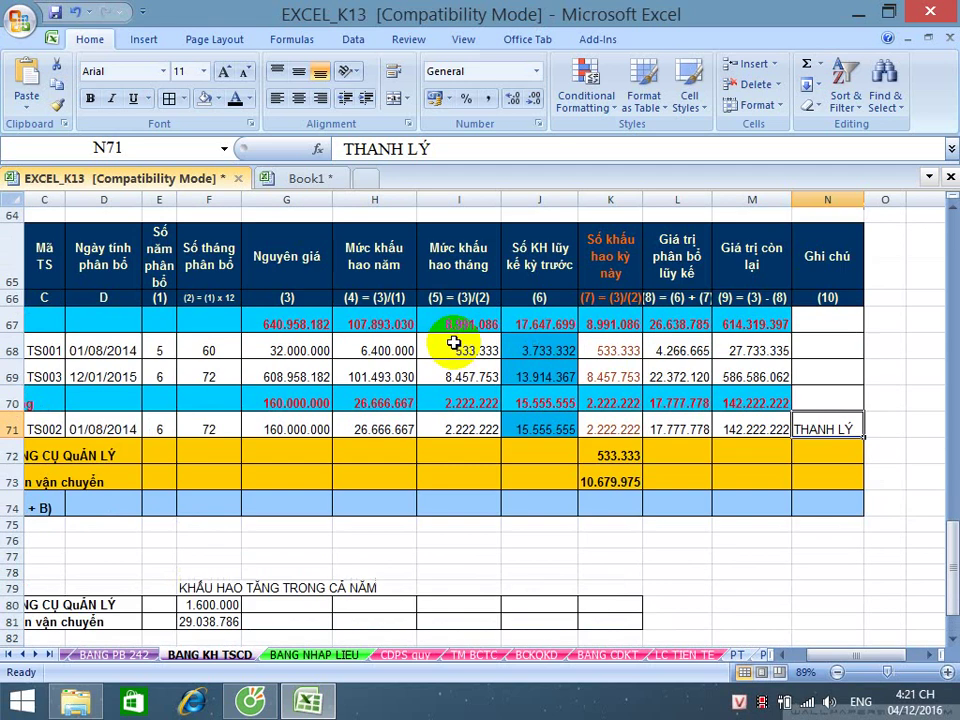
left_click(8, 428)
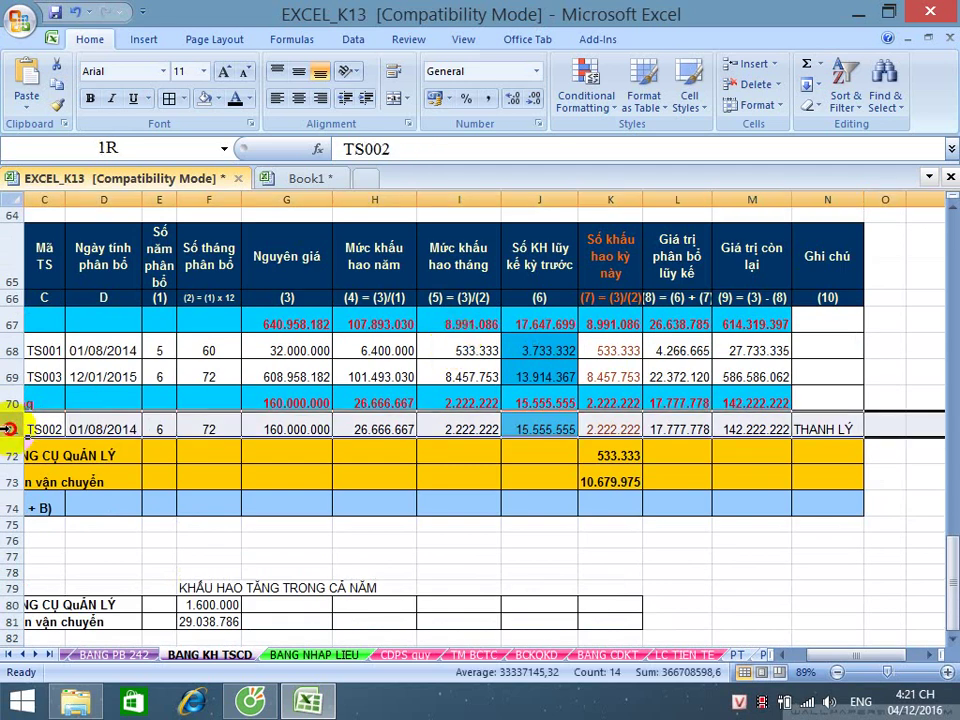
left_click(687, 428)
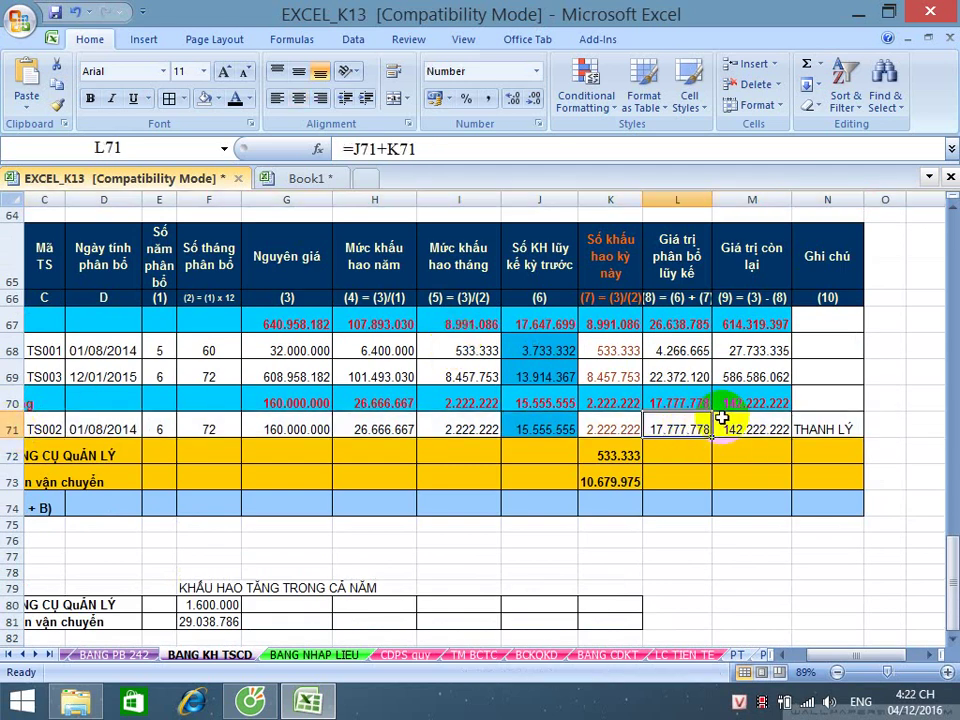
scroll(709, 410, "up", 2)
scroll(639, 285, "up", 6)
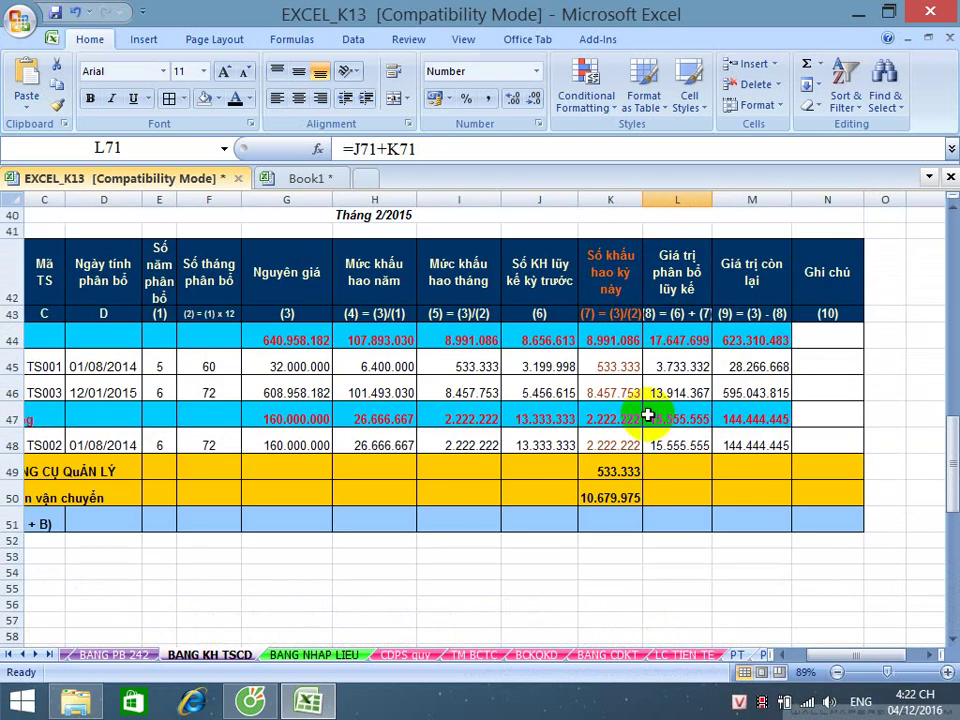
left_click(834, 439)
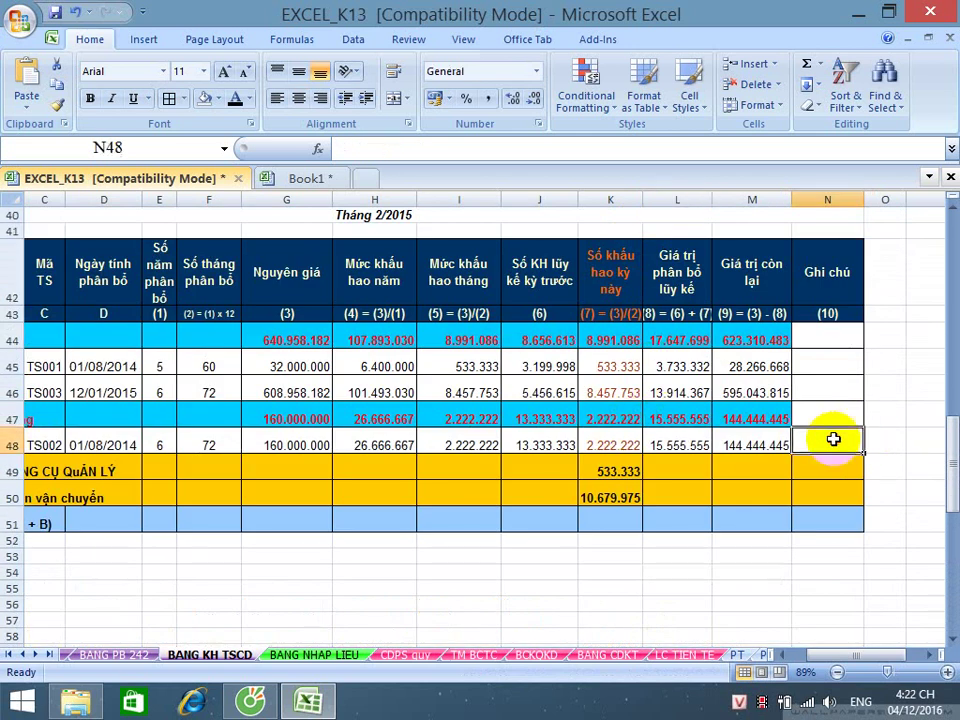
scroll(840, 409, "down", 7)
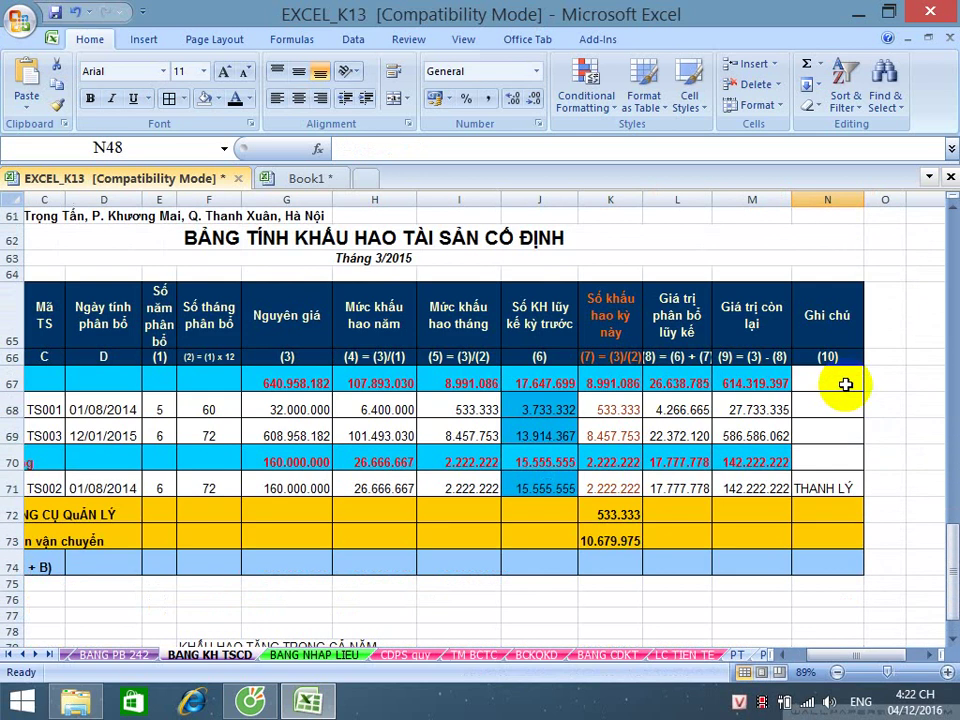
left_click(821, 485)
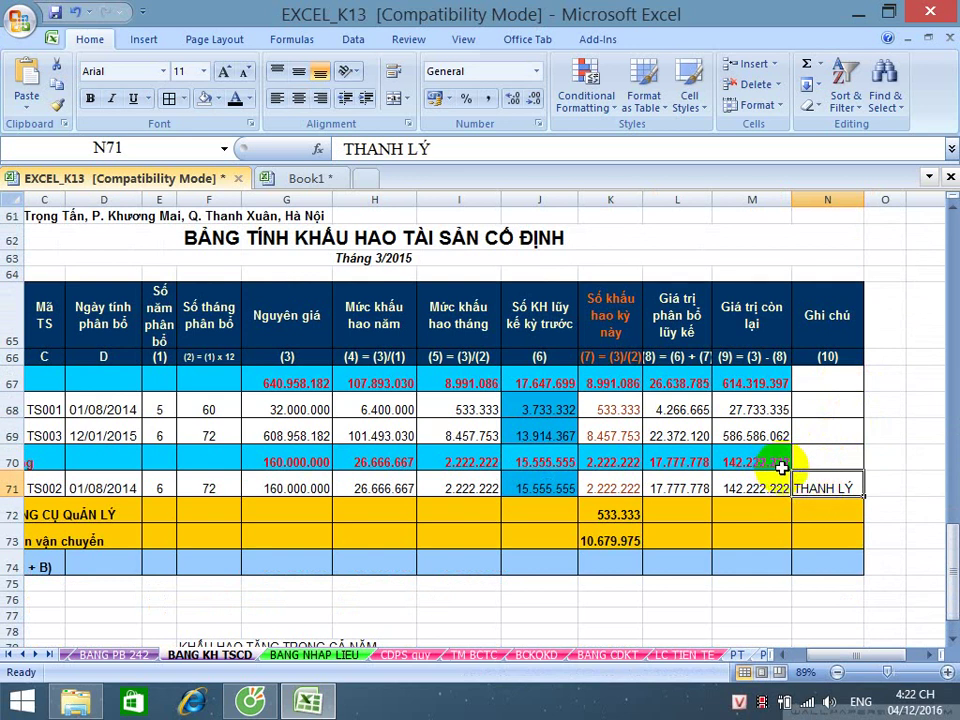
scroll(802, 460, "down", 2)
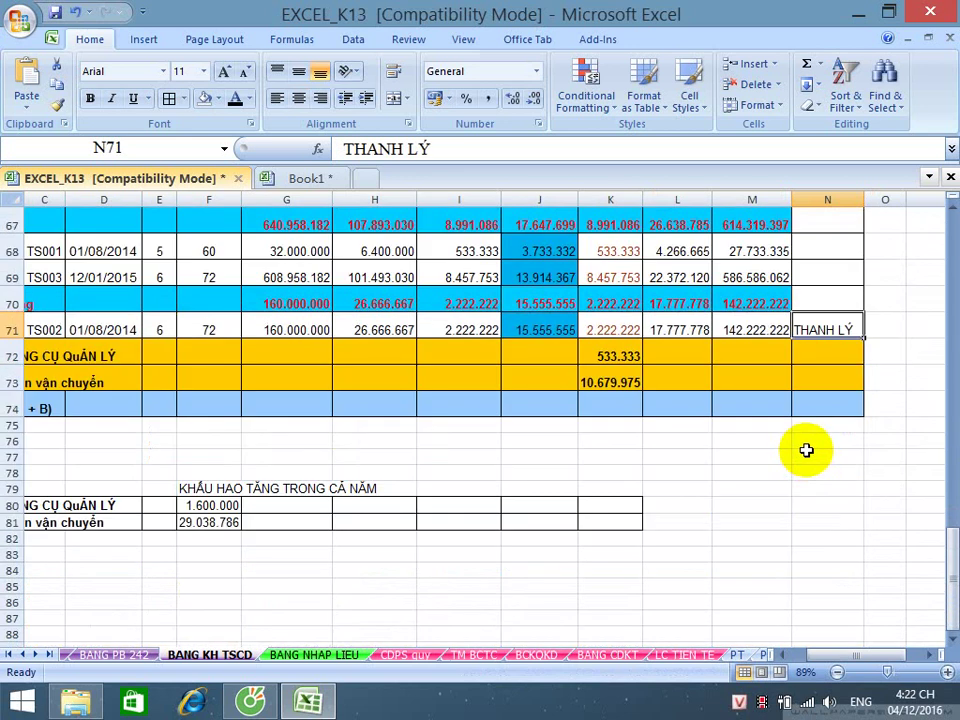
- On TM BCTC, paste the total formula =SUM(F67:J67) into K67 for the depreciation decrease in the year
left_click(484, 656)
left_click(660, 378)
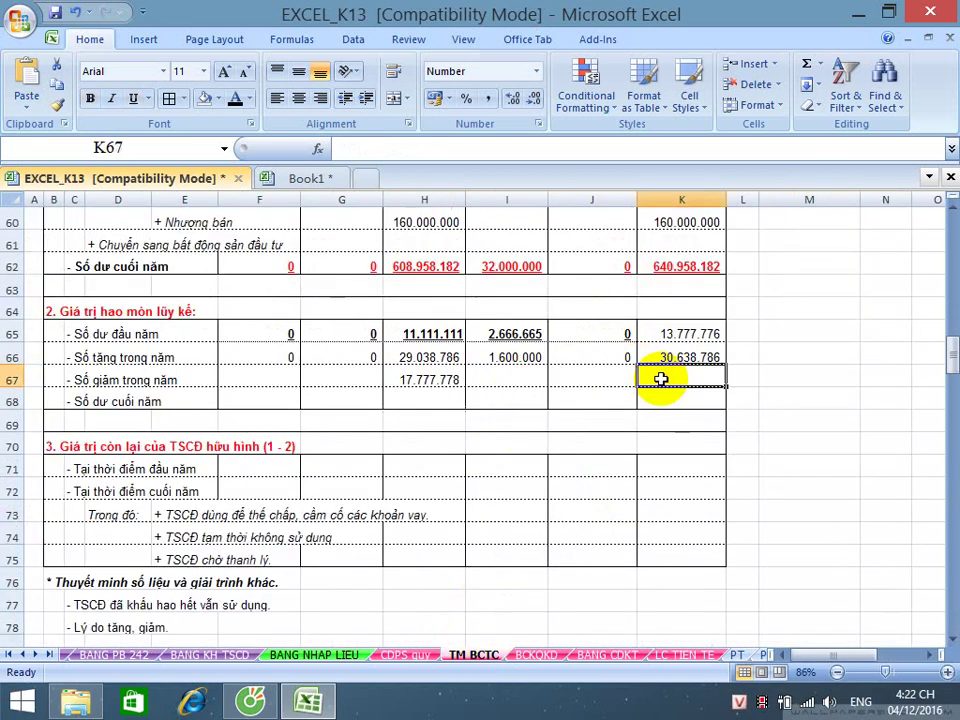
key("ctrl+v")
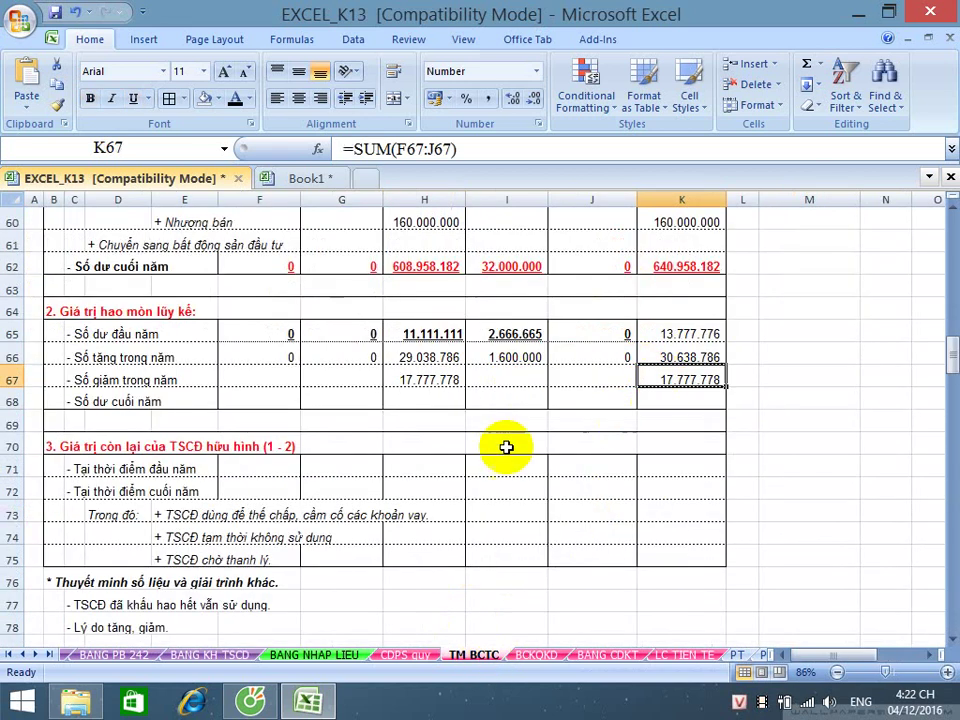
- Enter the closing accumulated depreciation formula =F65+F66-F67 in F68 for buildings and structures
left_click(270, 395)
scroll(270, 395, "down", 1)
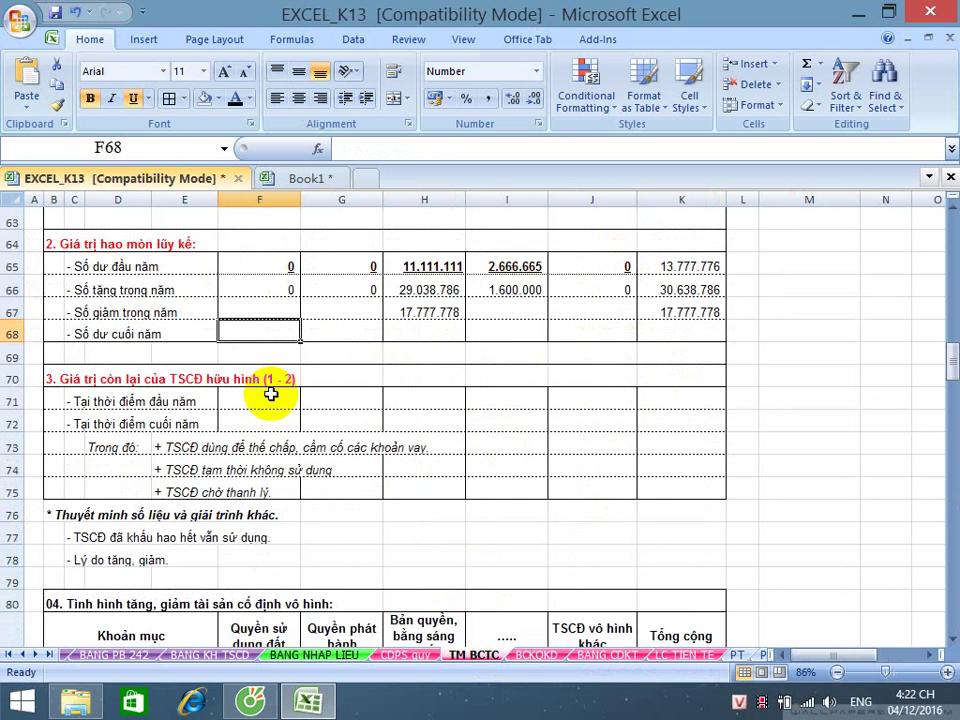
type("=")
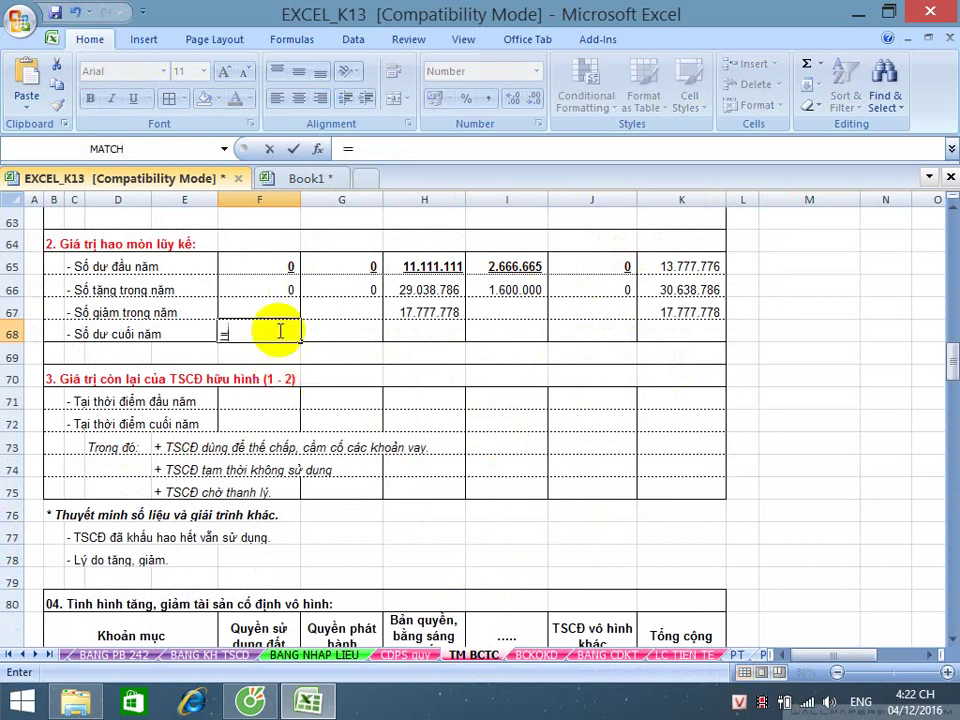
left_click(256, 265)
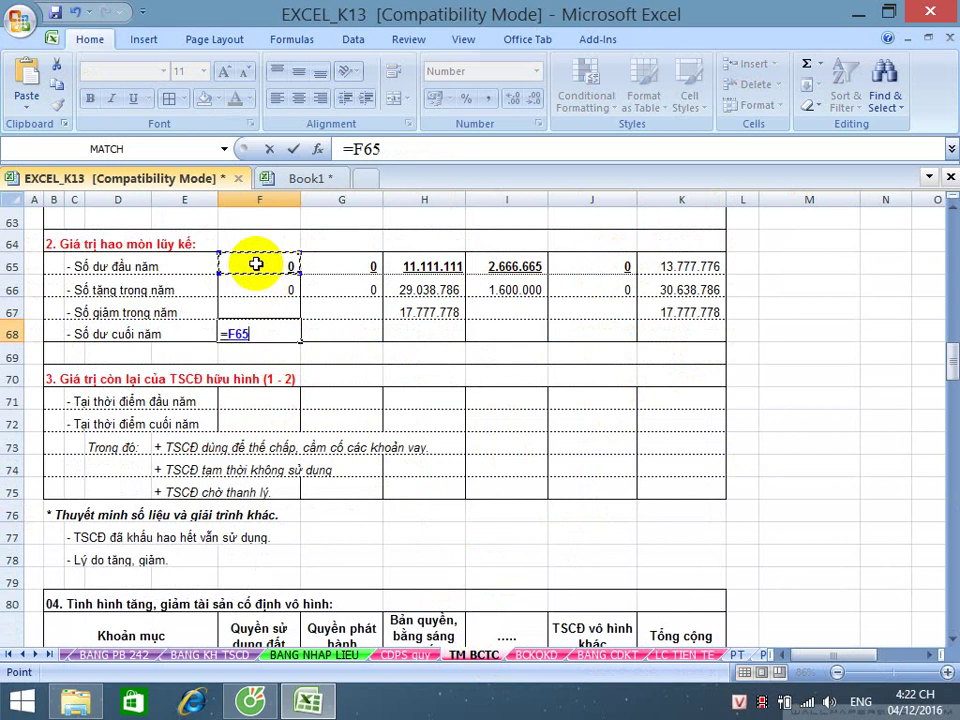
type("+")
left_click(252, 286)
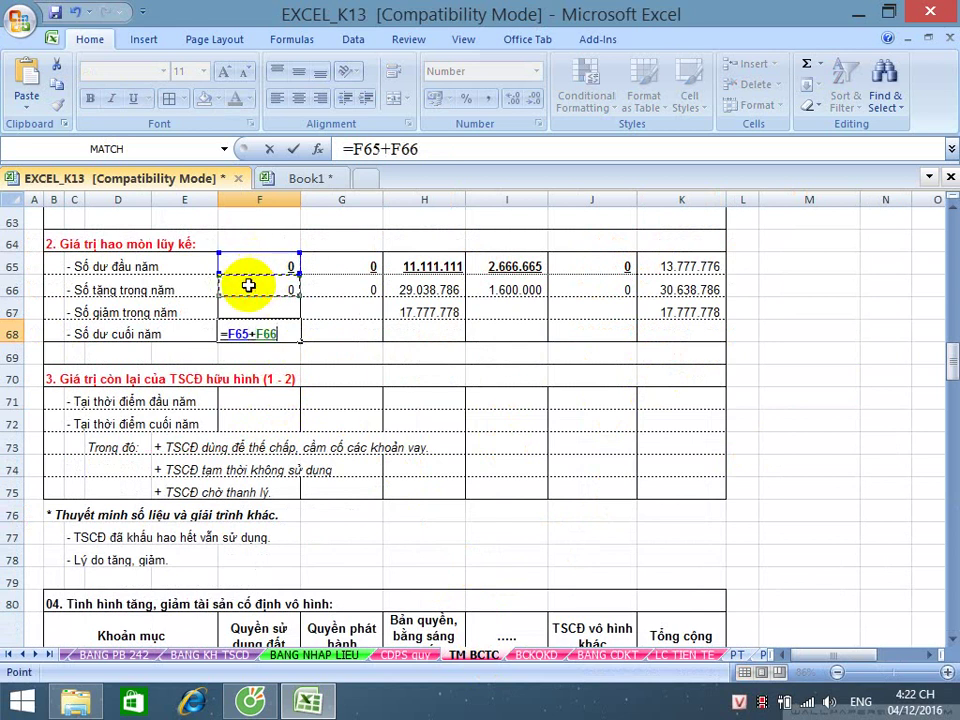
type("-")
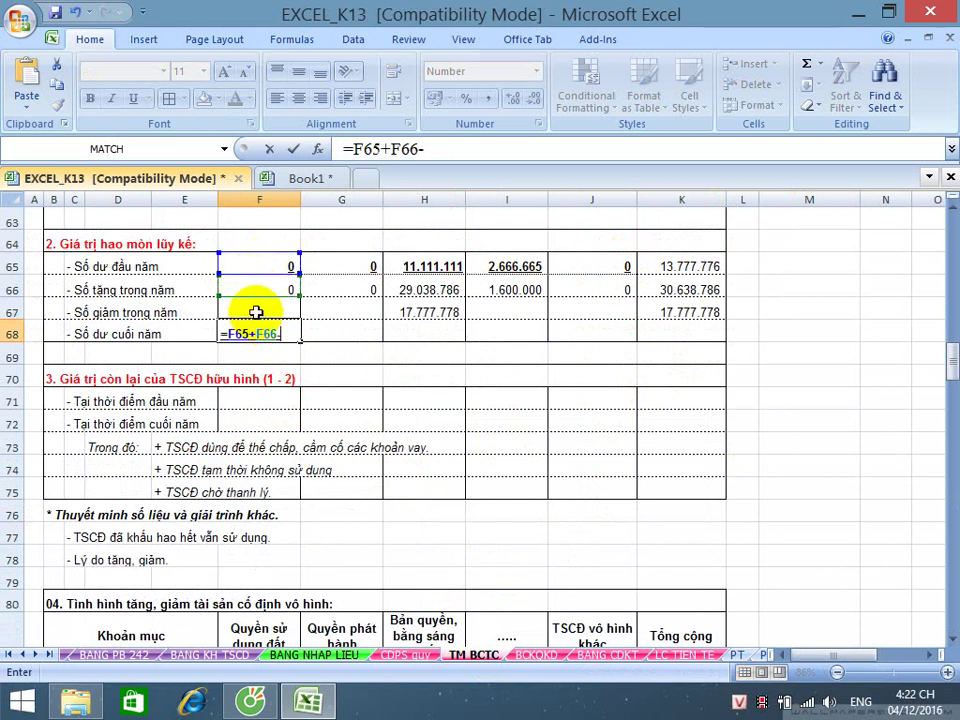
left_click(256, 312)
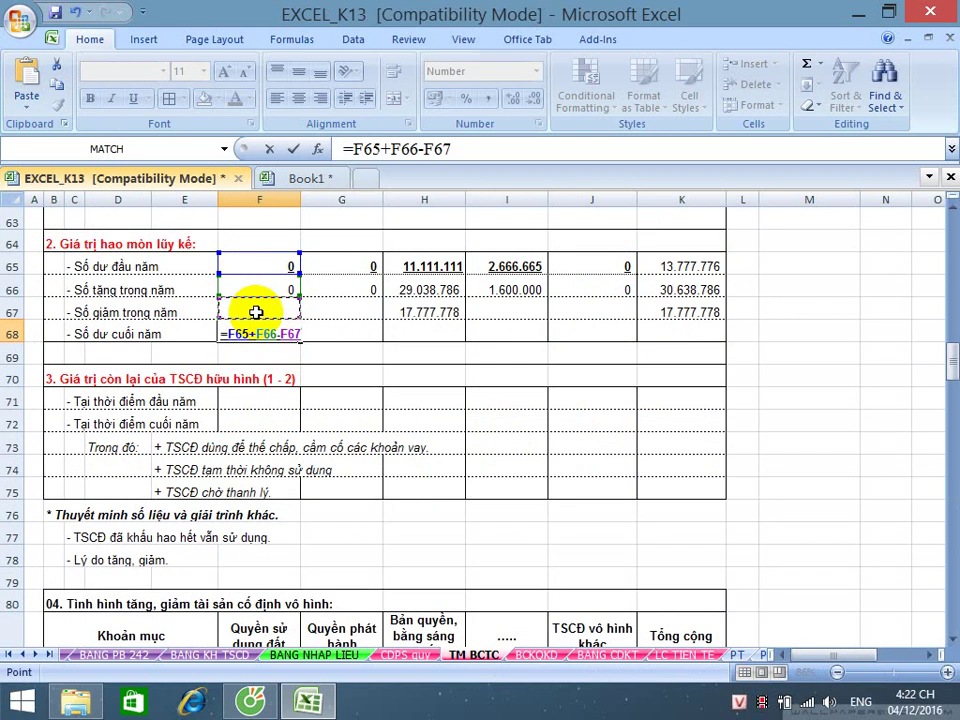
key("Return")
- Fill the closing balance formula from F68 across to K68 and save the workbook
left_click_drag(290, 333, 651, 333)
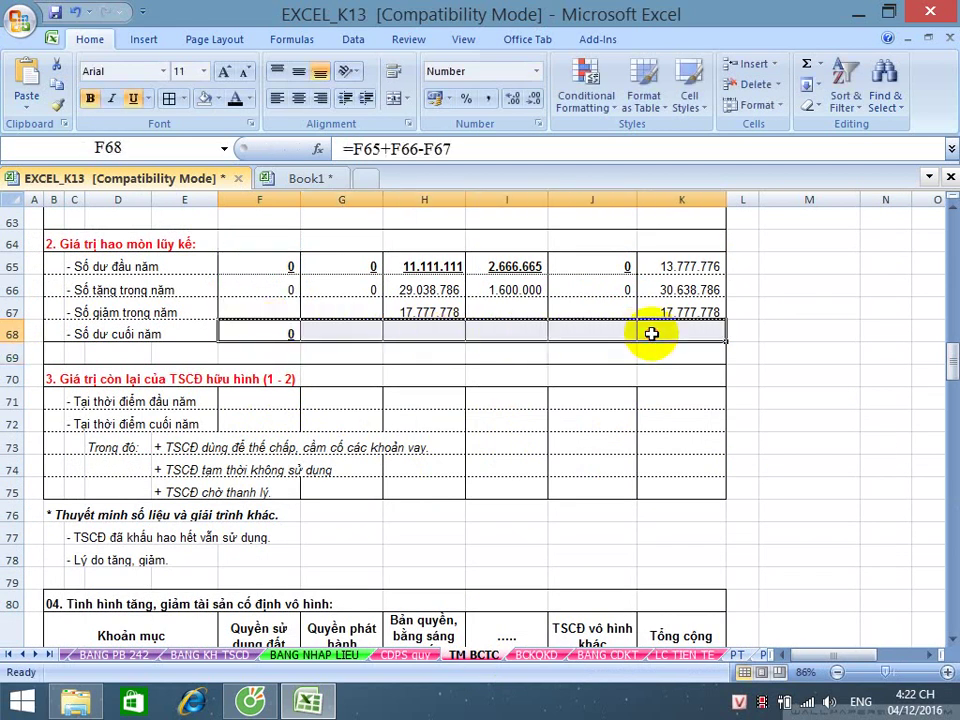
key("ctrl+r")
left_click(555, 392)
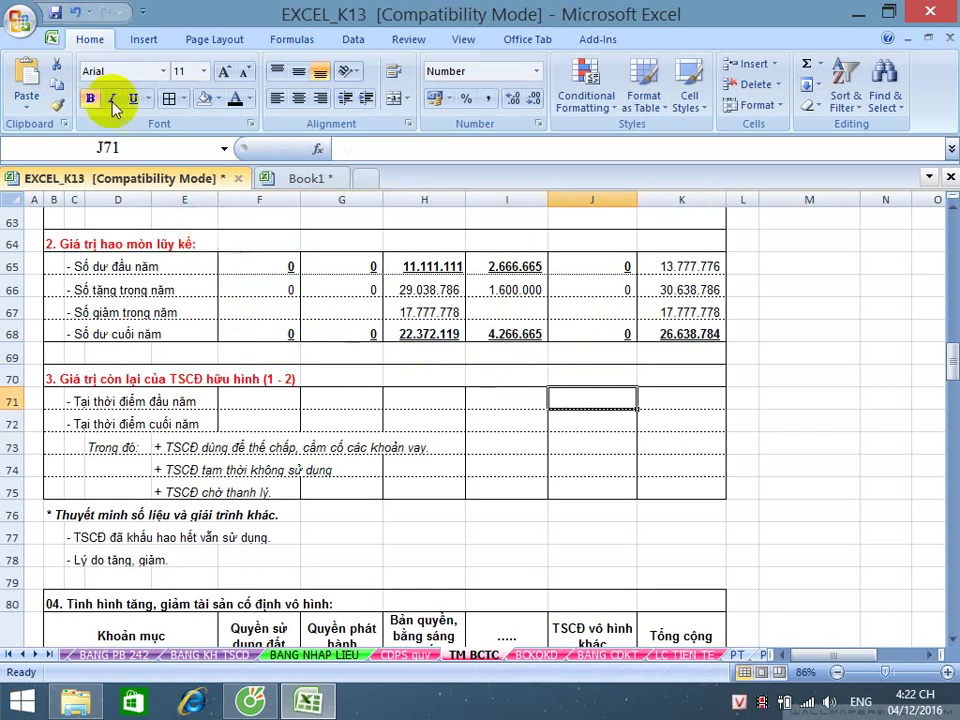
left_click(50, 12)
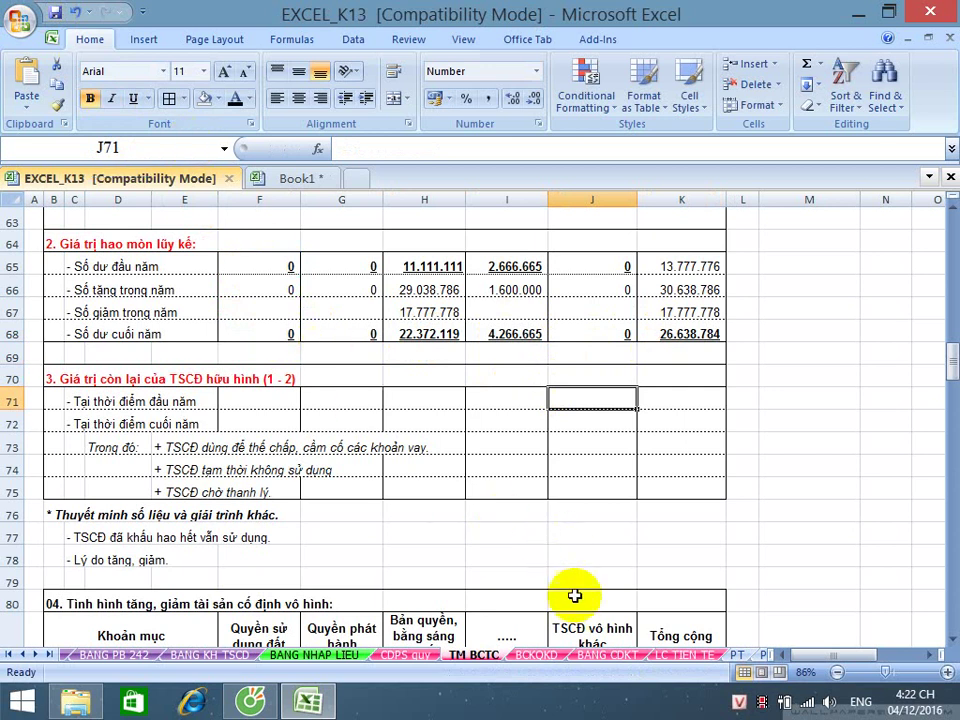
- Check the closing accumulated depreciation against item 212 in P29 of BANG CDKT, return to TM BCTC and save the workbook
left_click(607, 656)
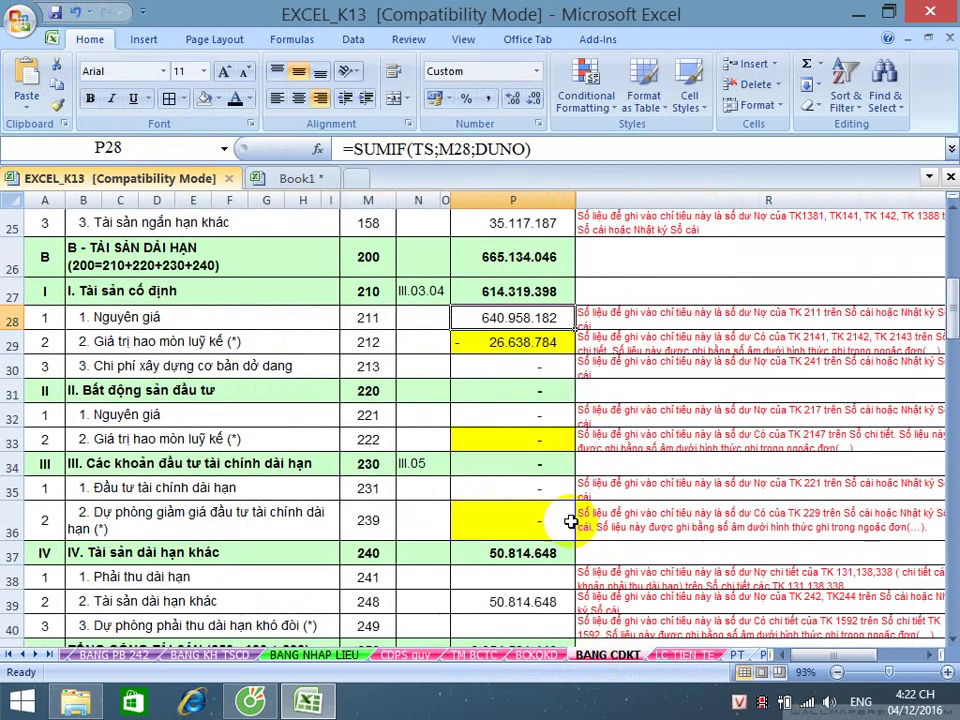
left_click(521, 347)
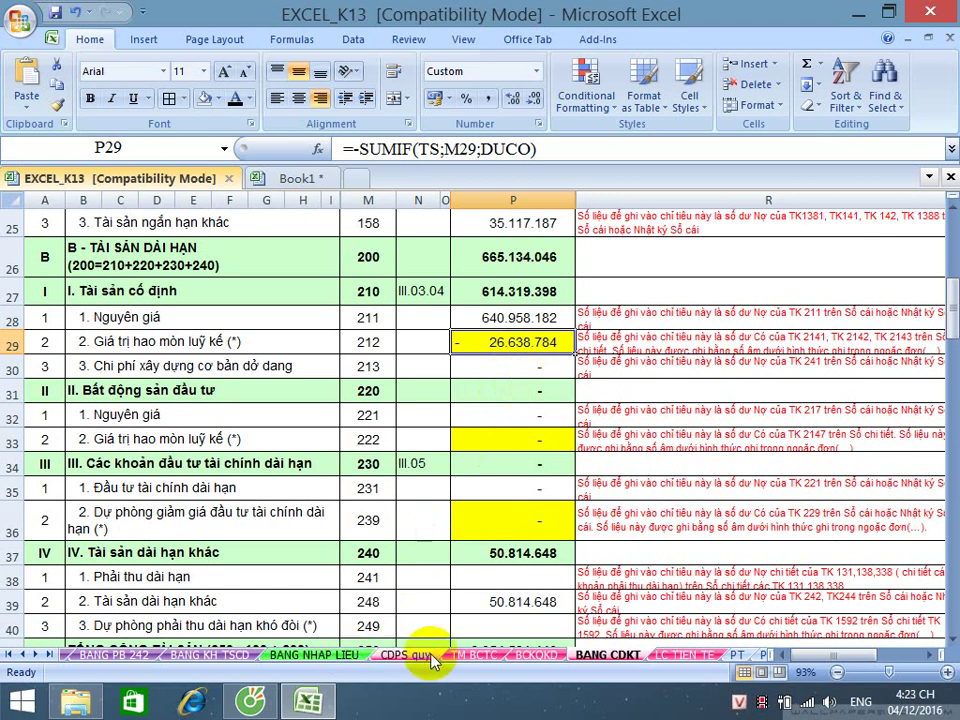
left_click(478, 657)
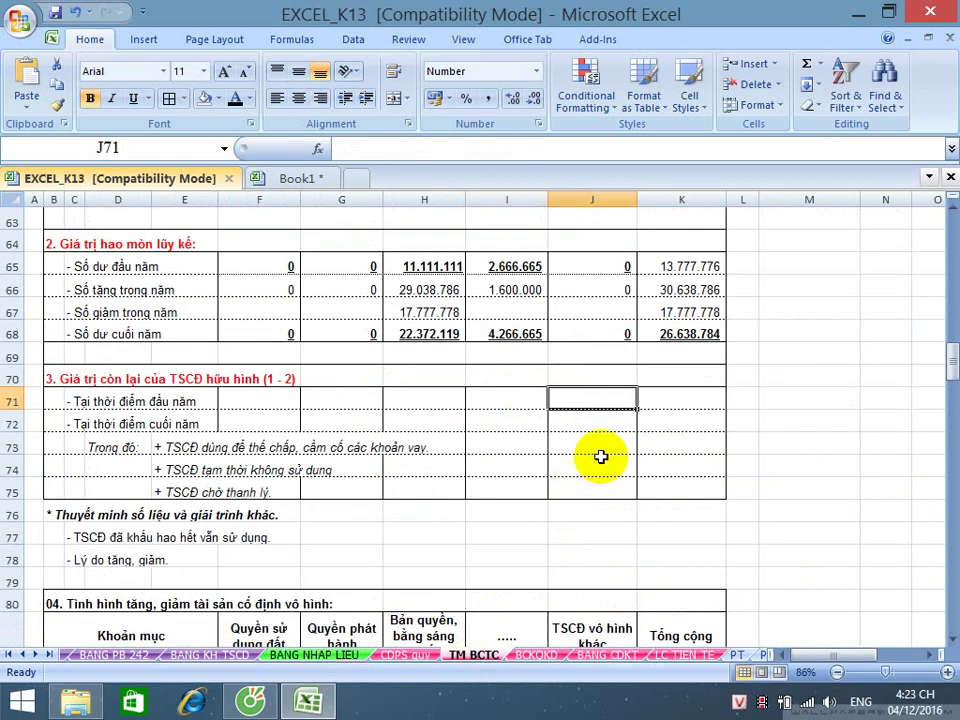
left_click(652, 397)
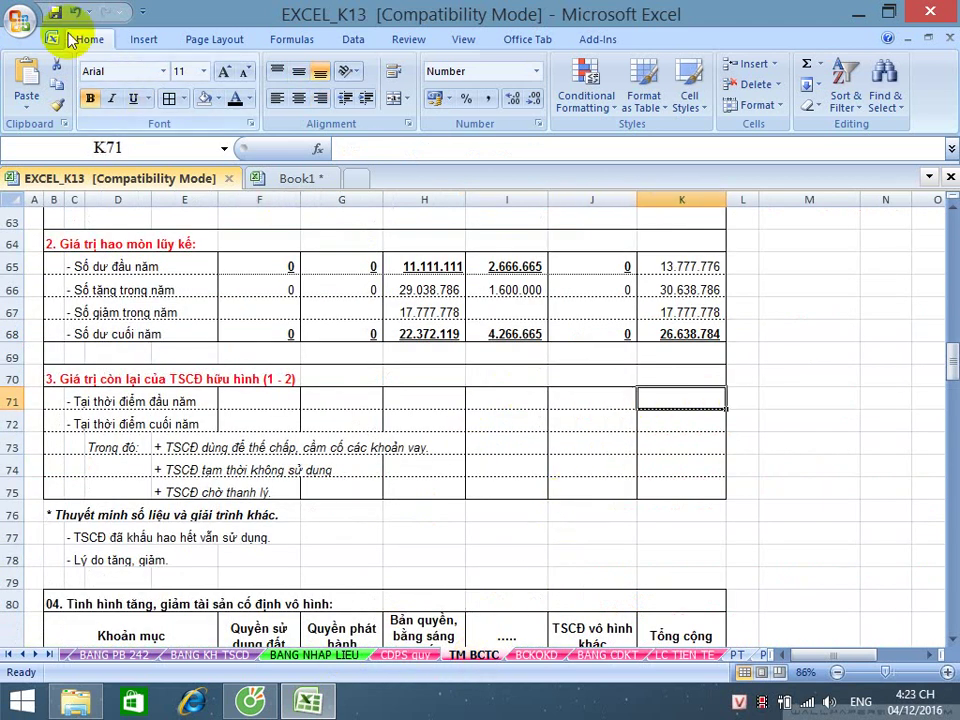
left_click(55, 13)
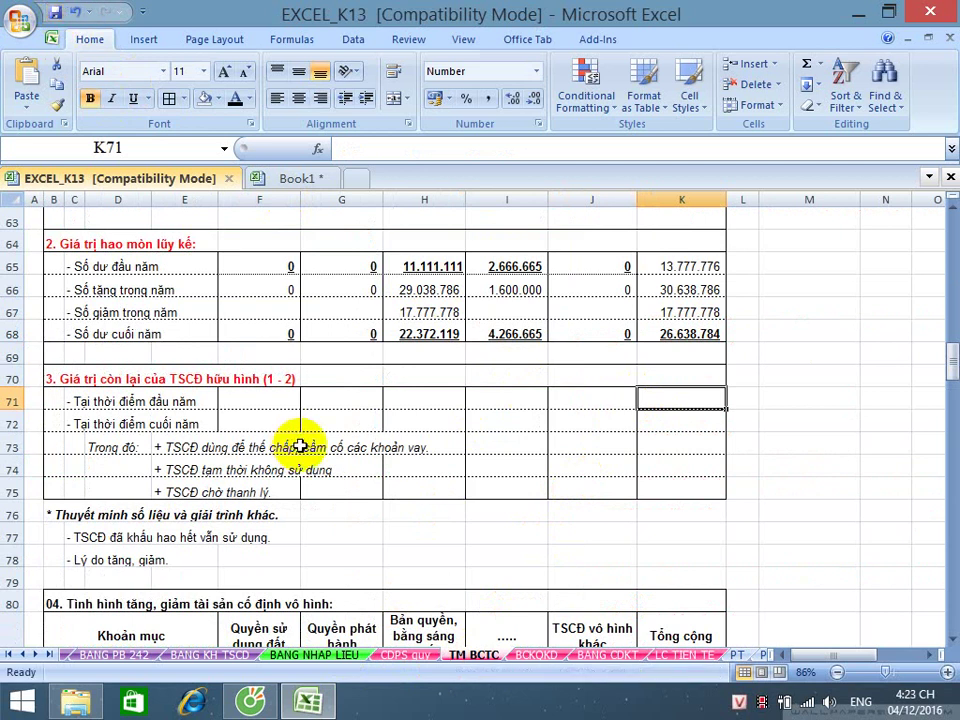
- Enter =F54-F65 in F71 for the remaining value of tangible fixed assets at the beginning of the year
scroll(296, 440, "up", 4)
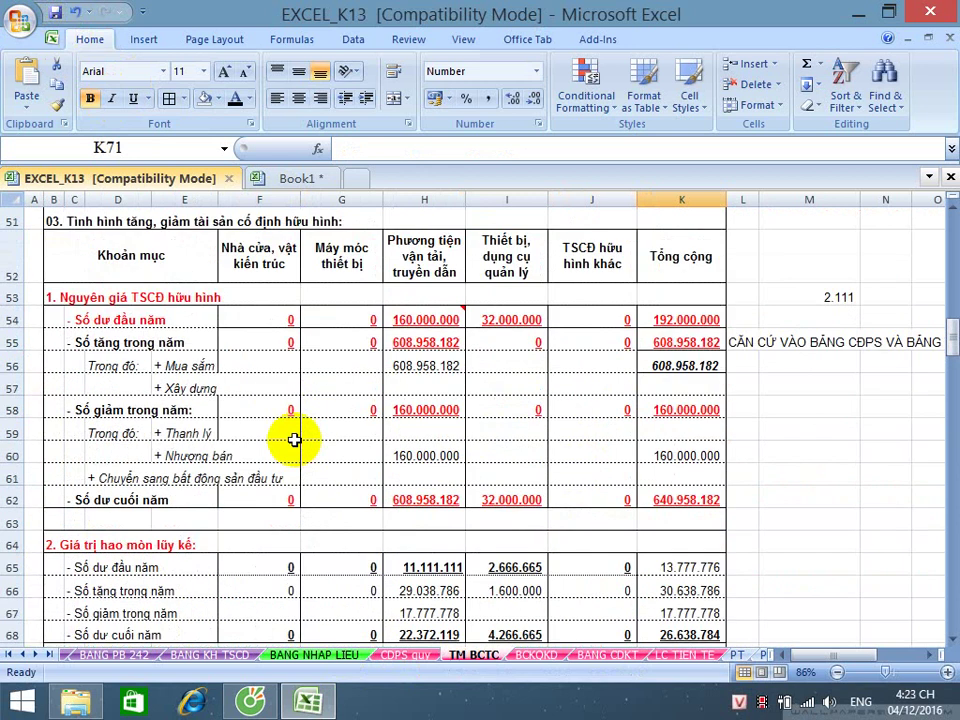
scroll(294, 440, "down", 2)
left_click(269, 539)
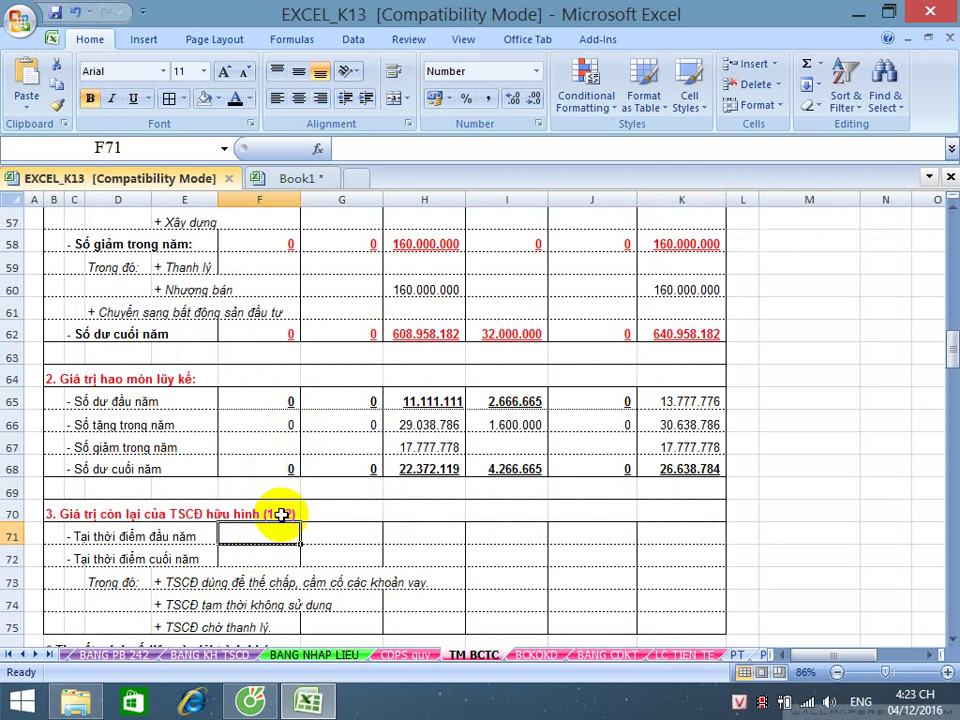
type("=")
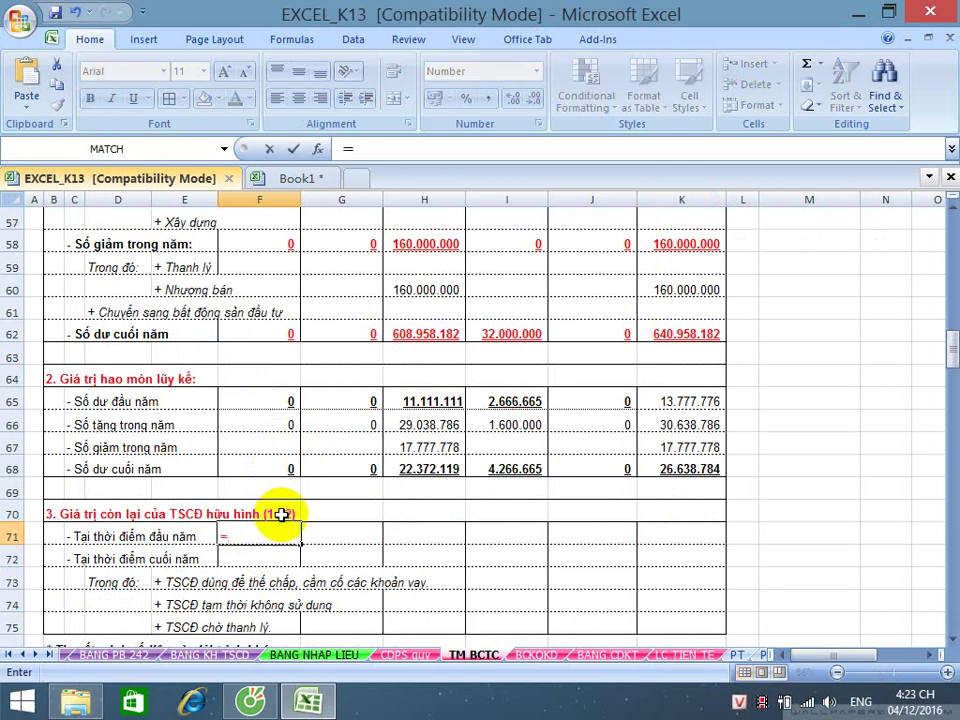
scroll(282, 514, "up", 3)
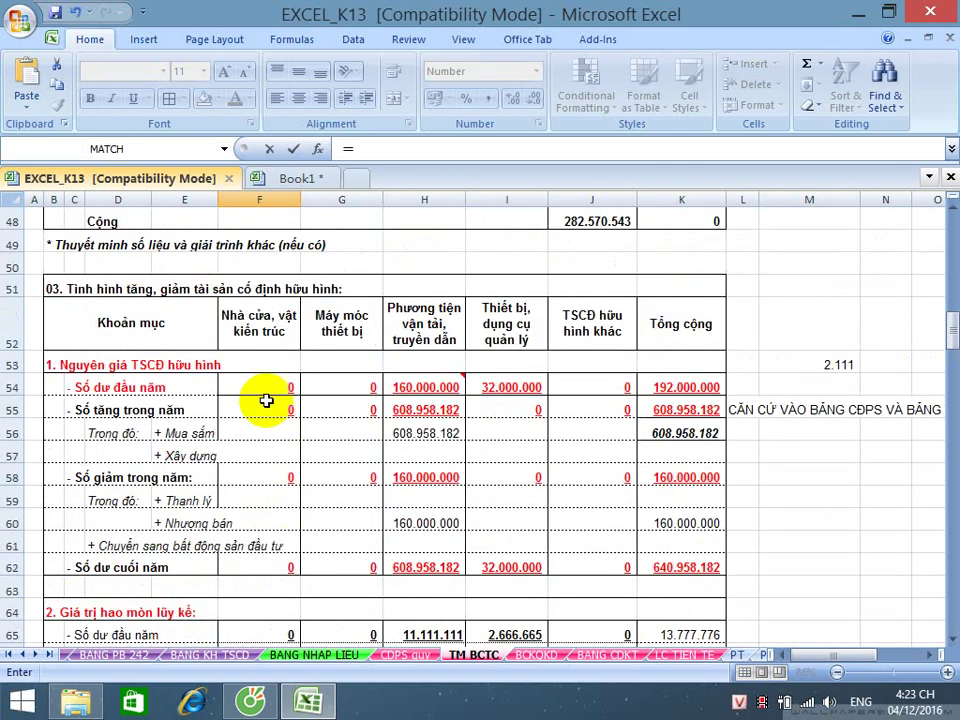
left_click(260, 382)
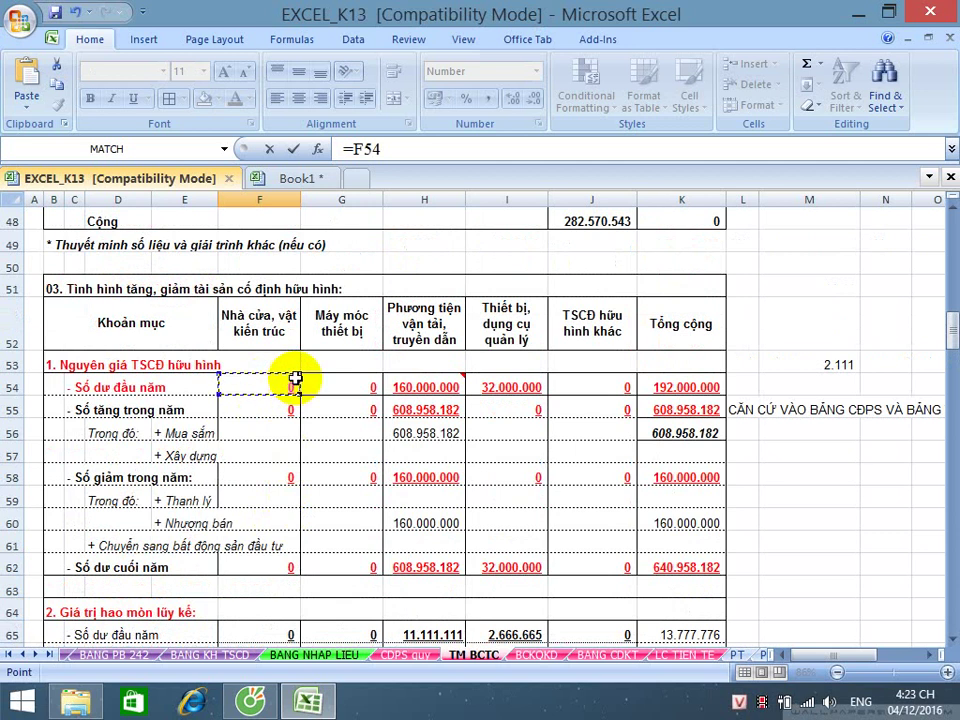
type("-")
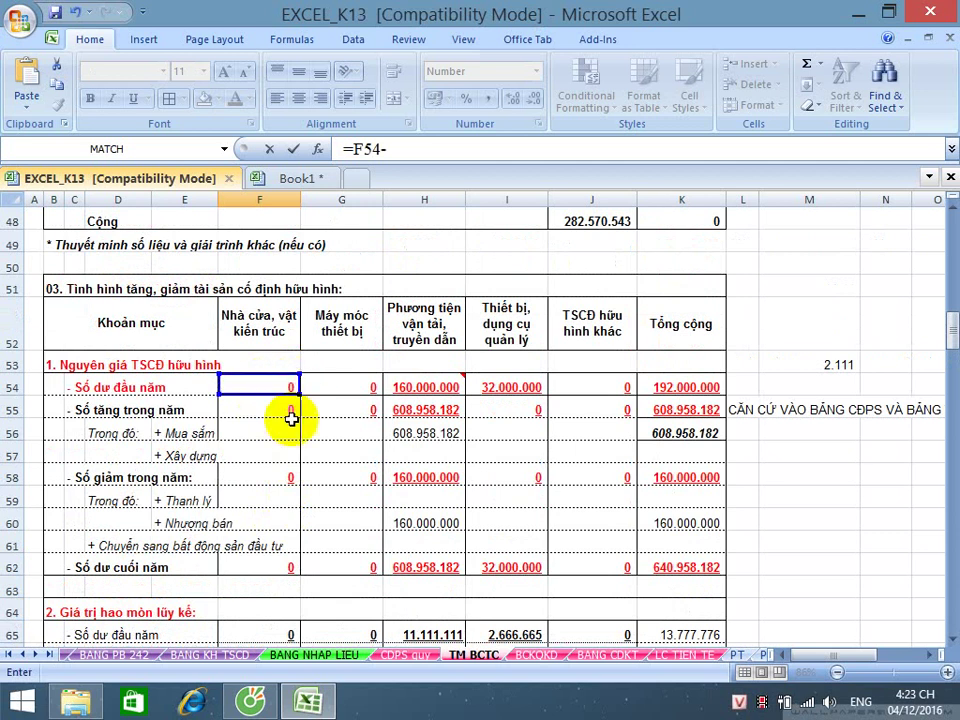
left_click(240, 626)
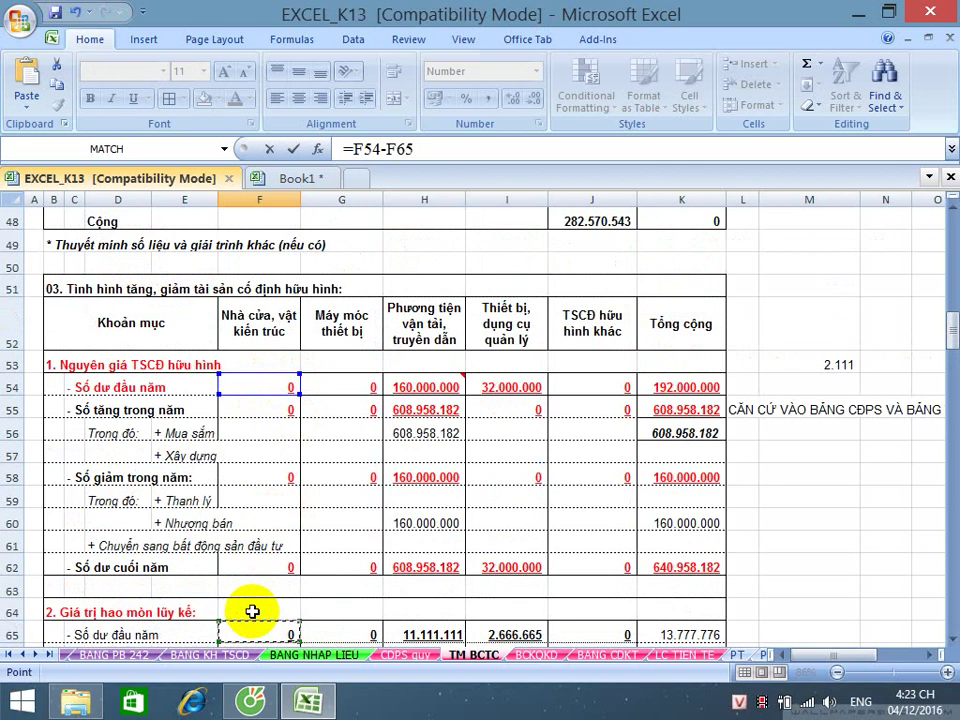
scroll(252, 611, "down", 1)
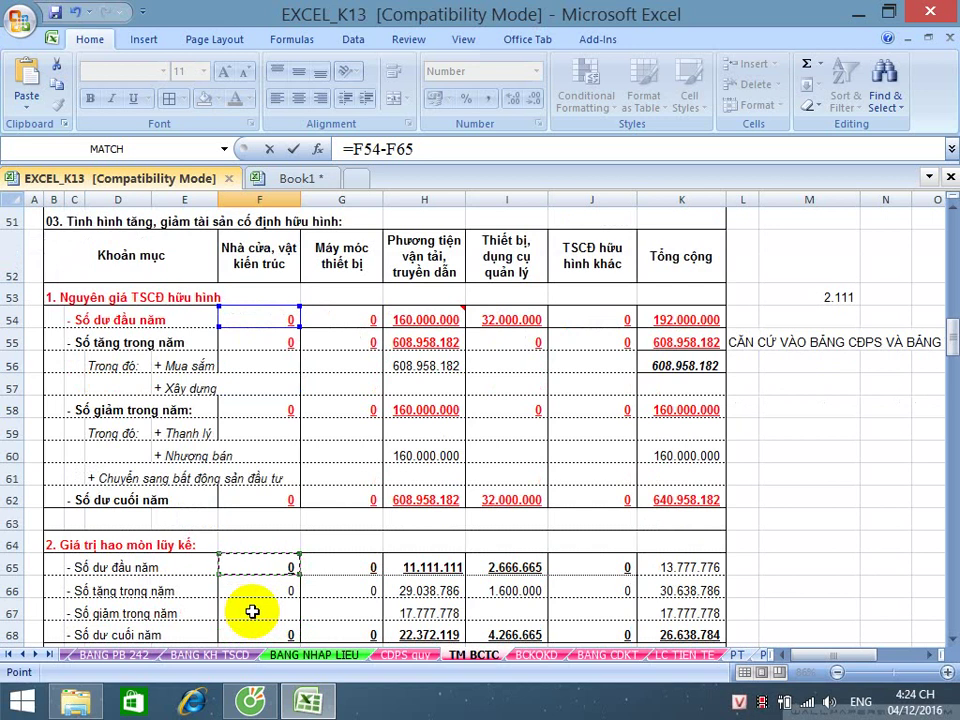
scroll(252, 611, "down", 3)
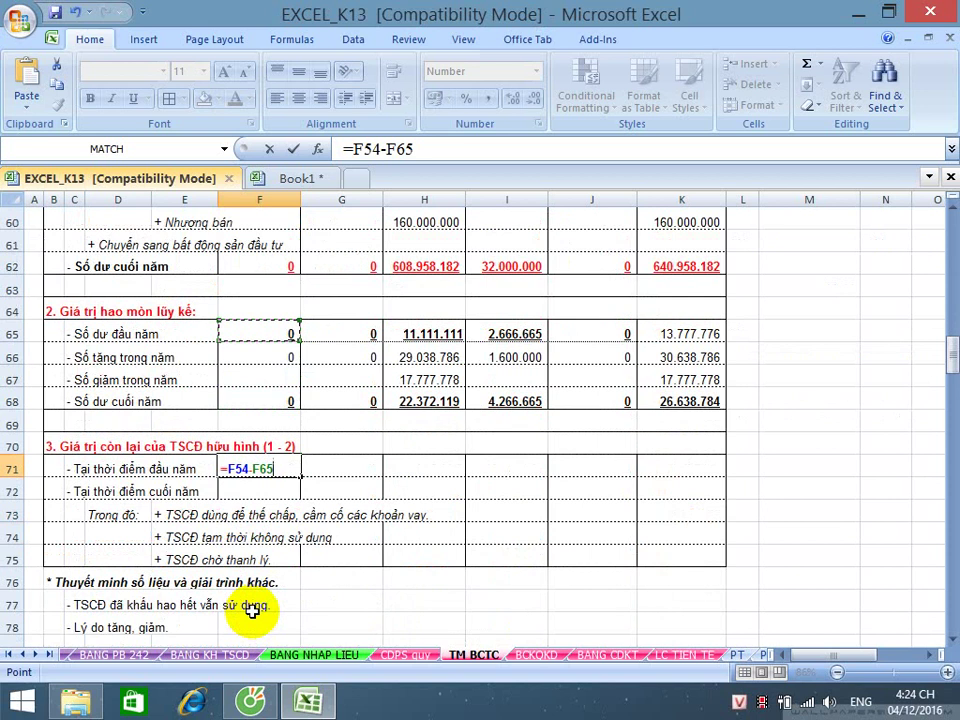
key("Return")
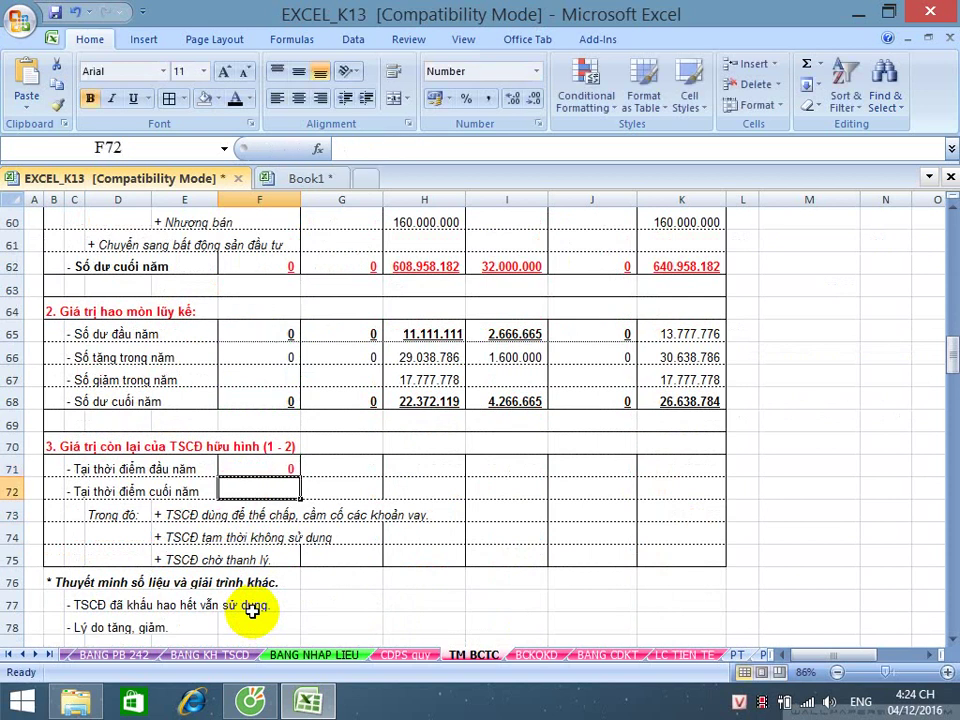
- Enter =F62-F68 in F72 for the remaining value of tangible fixed assets at the end of the year
type("=")
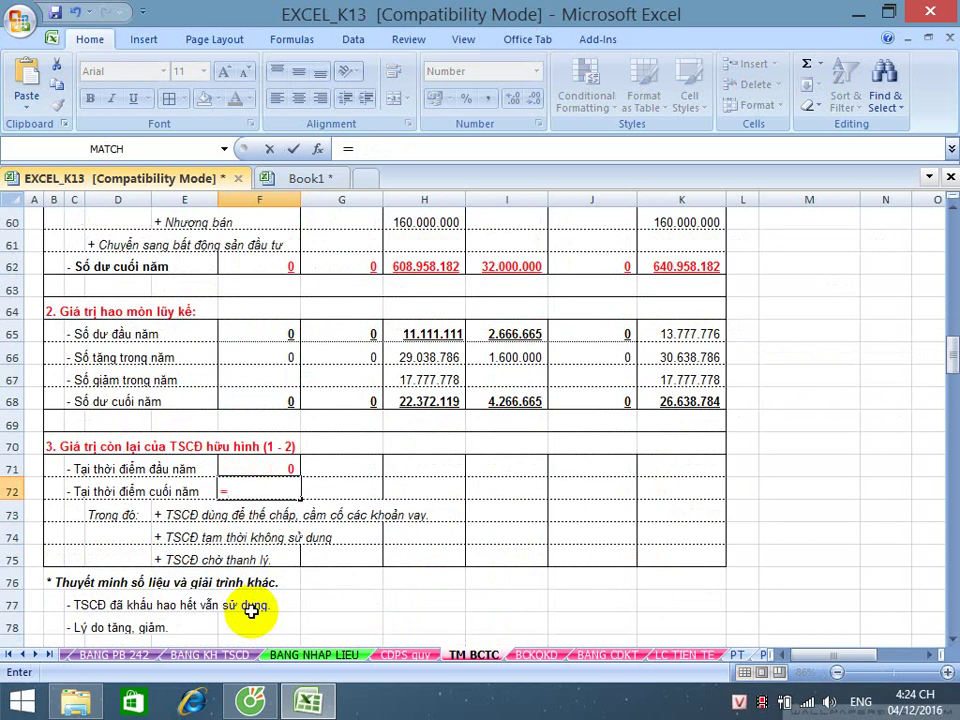
scroll(251, 612, "down", 3)
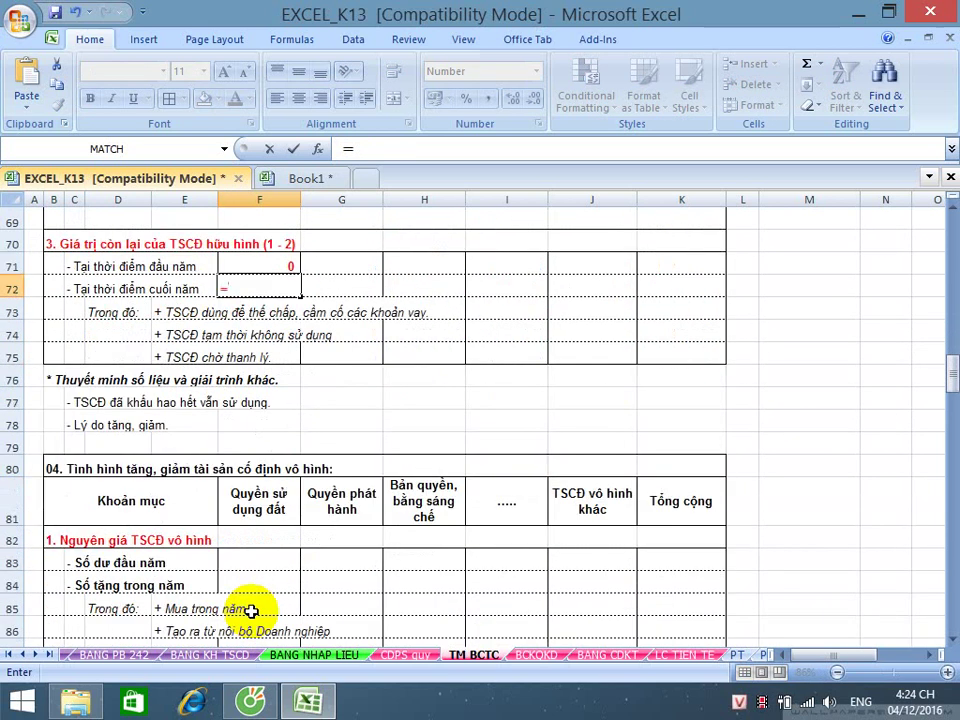
scroll(251, 612, "up", 3)
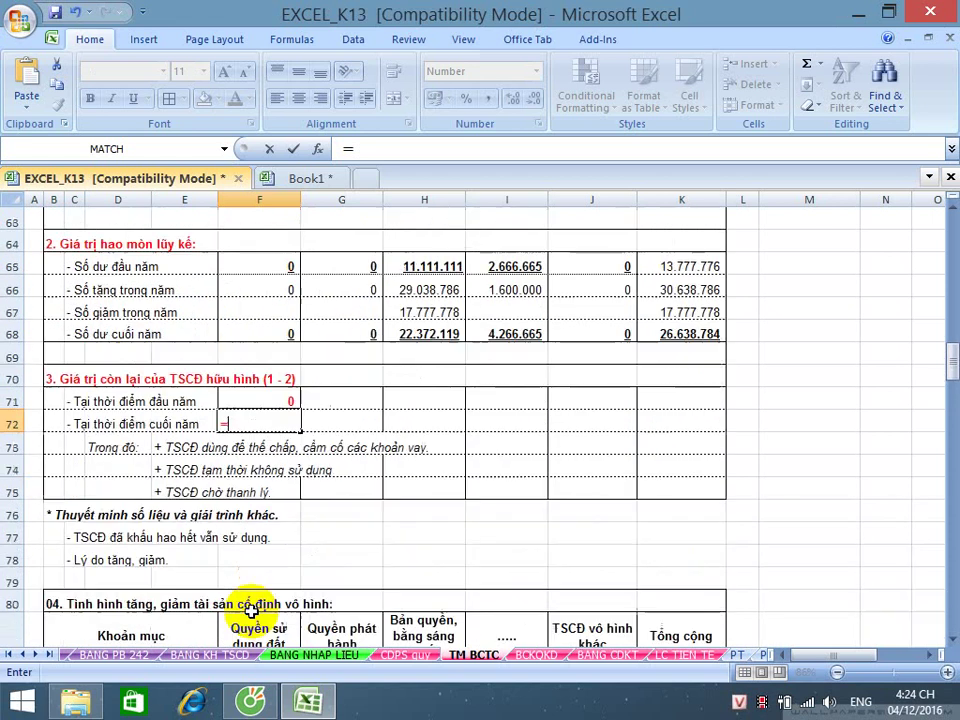
scroll(251, 612, "up", 3)
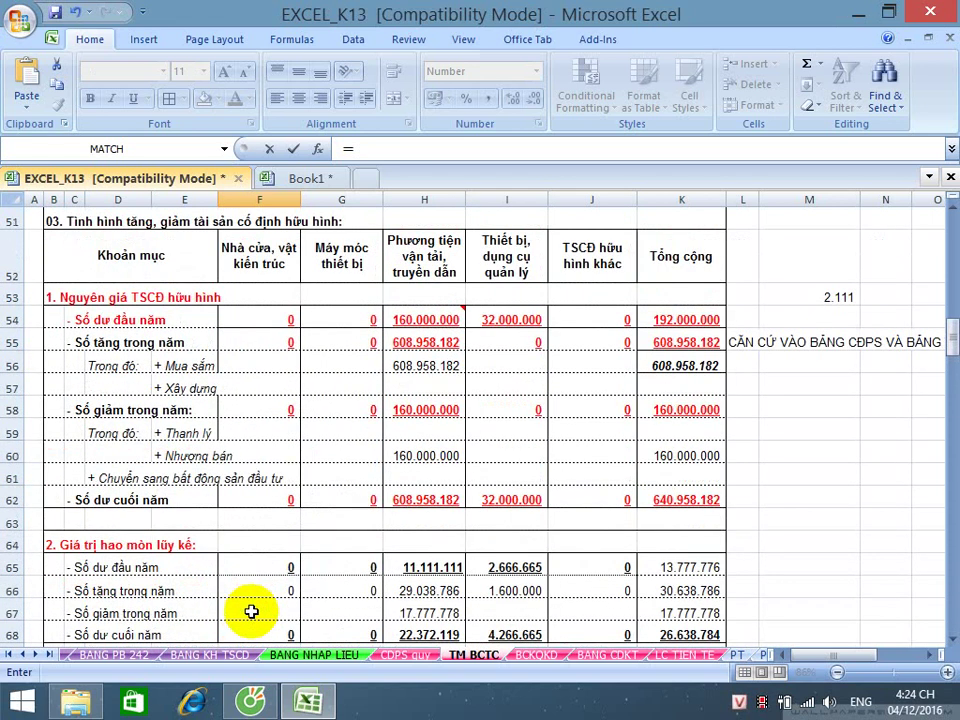
left_click(255, 497)
type("-")
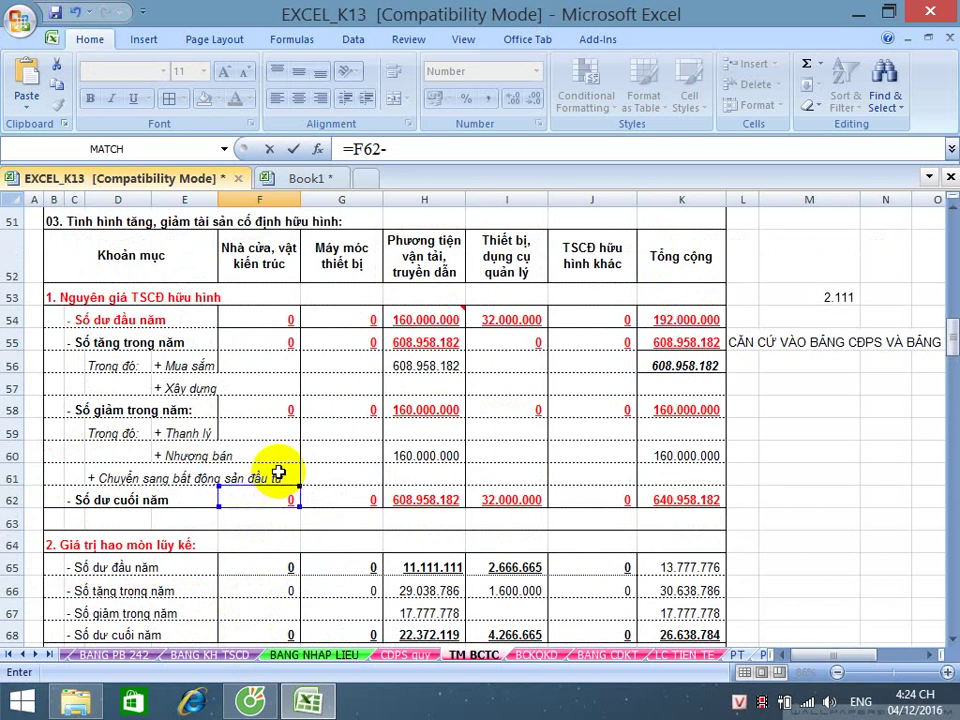
scroll(266, 482, "down", 1)
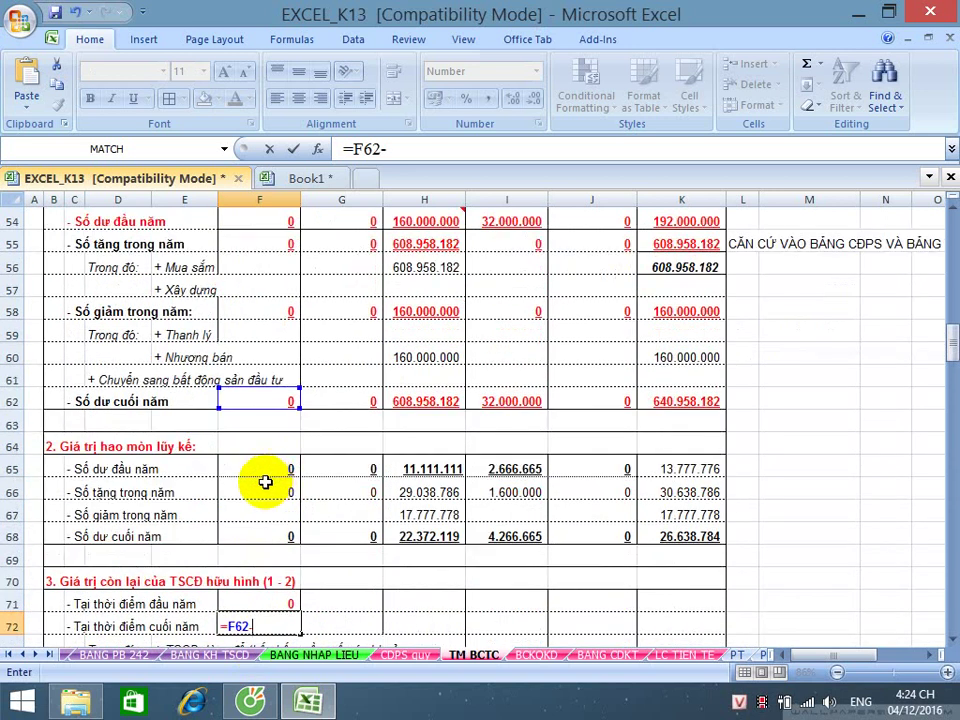
left_click(257, 536)
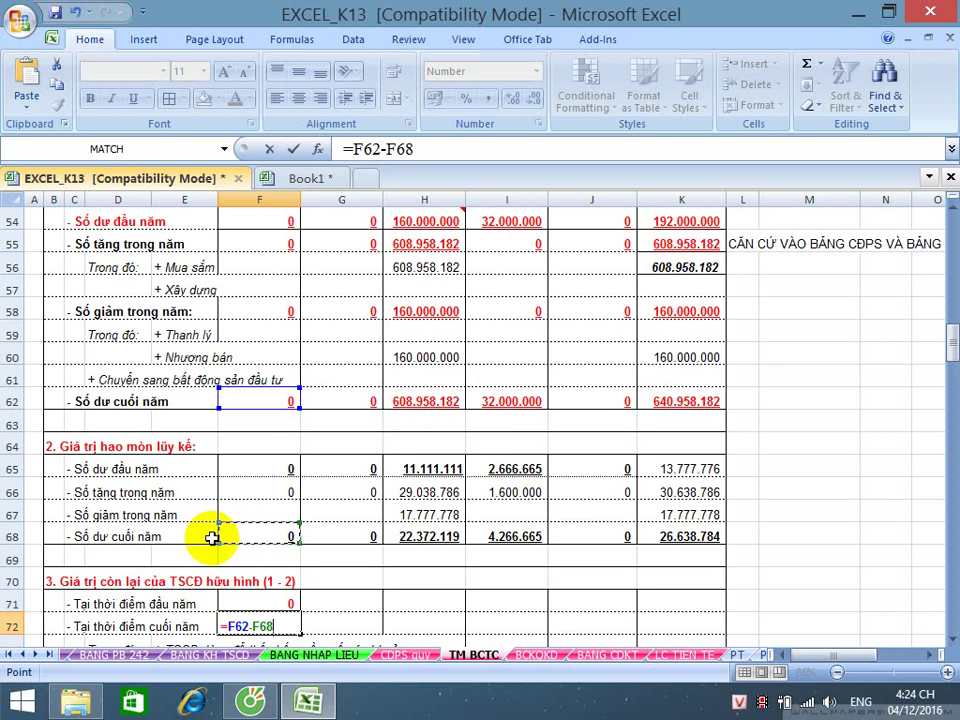
key("Return")
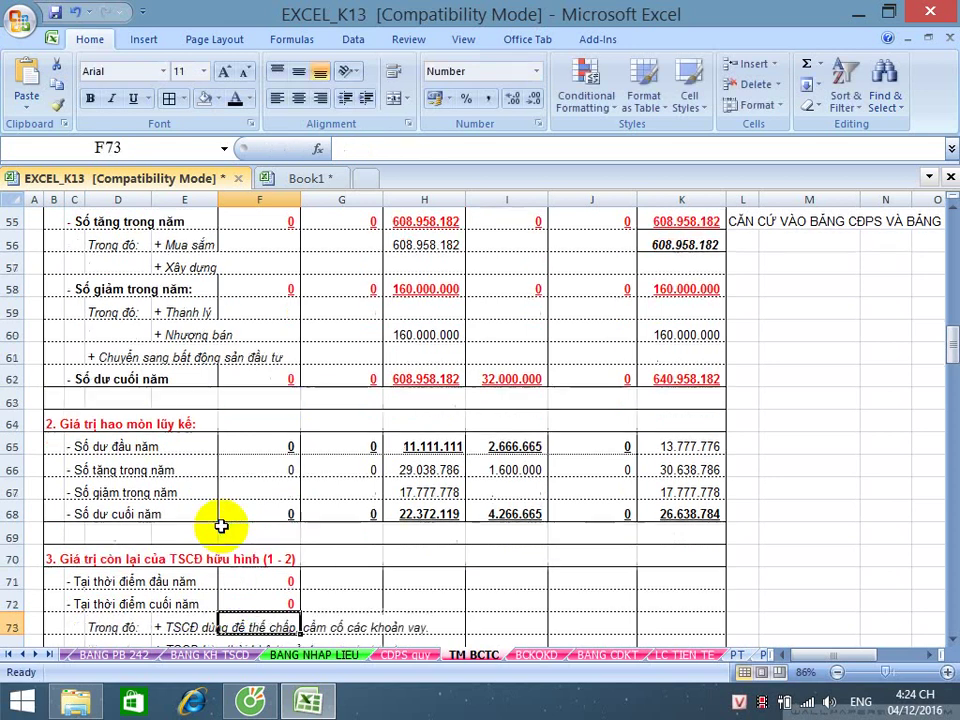
- Fill the two remaining value formulas in F71:F72 across to column K
scroll(225, 522, "down", 1)
left_click(248, 513)
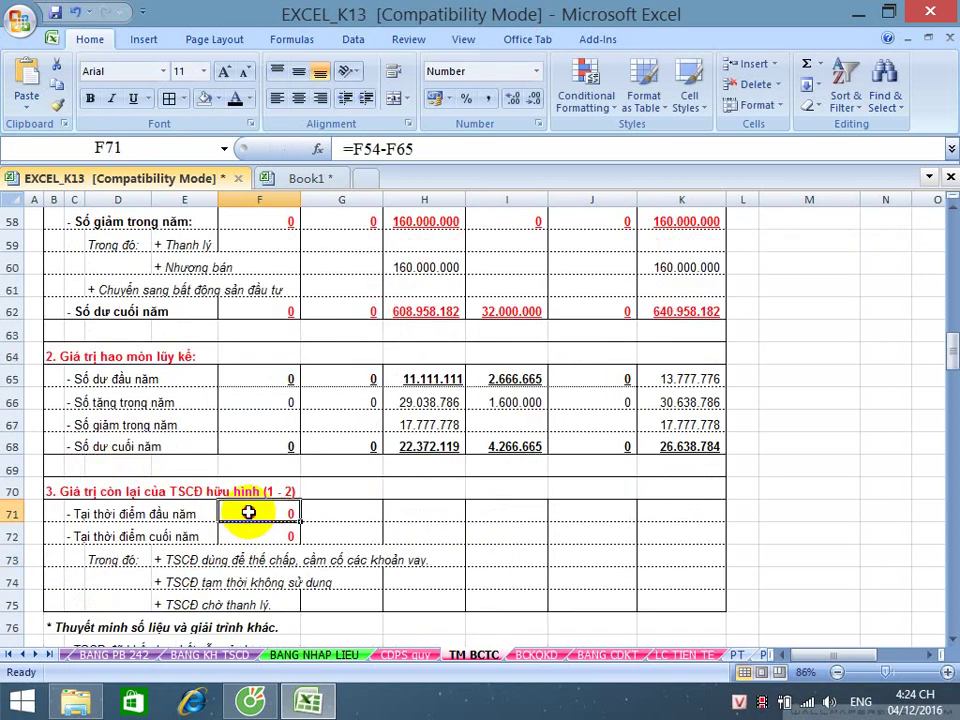
left_click_drag(248, 513, 251, 529)
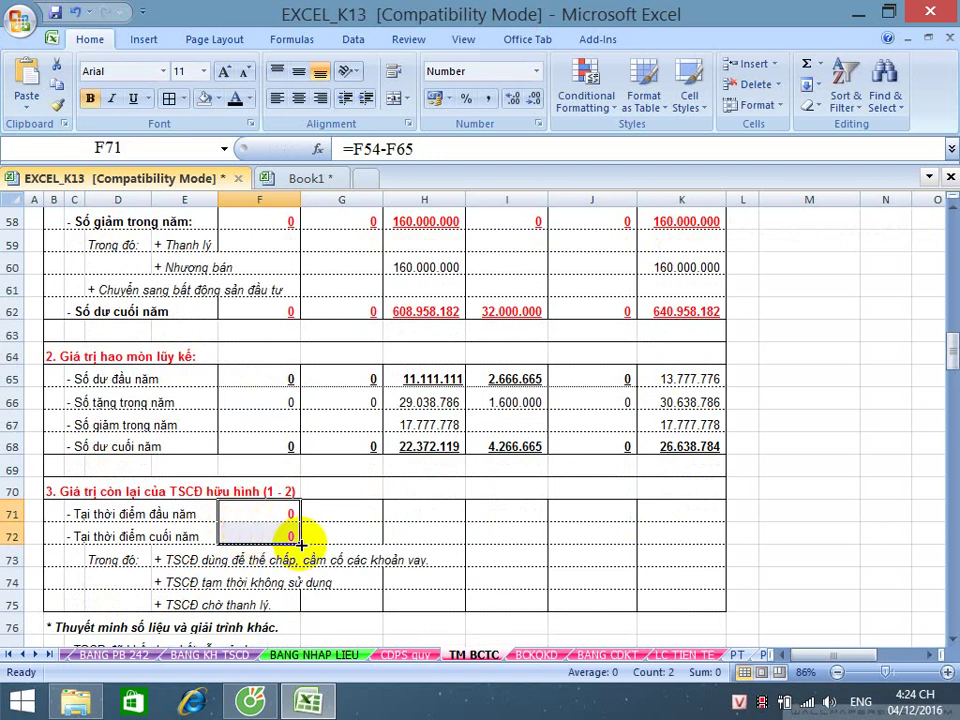
left_click_drag(300, 541, 683, 545)
scroll(525, 534, "down", 1)
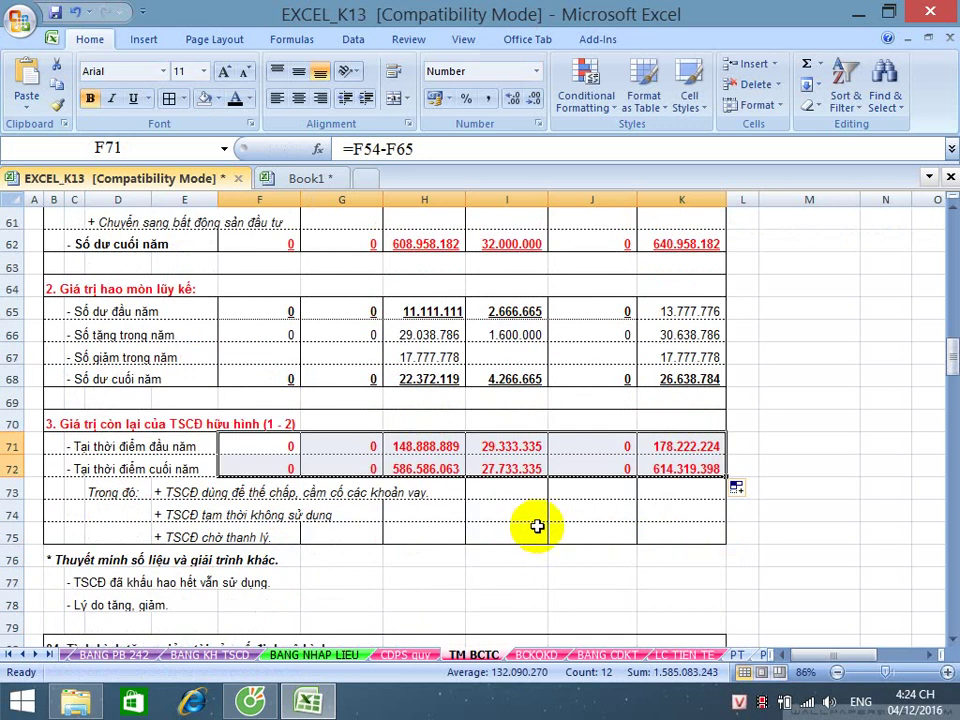
- Save the workbook and compare the year-end remaining value in row 72 of TM BCTC with item 210 in P27 of BANG CDKT
left_click(530, 530)
left_click(55, 14)
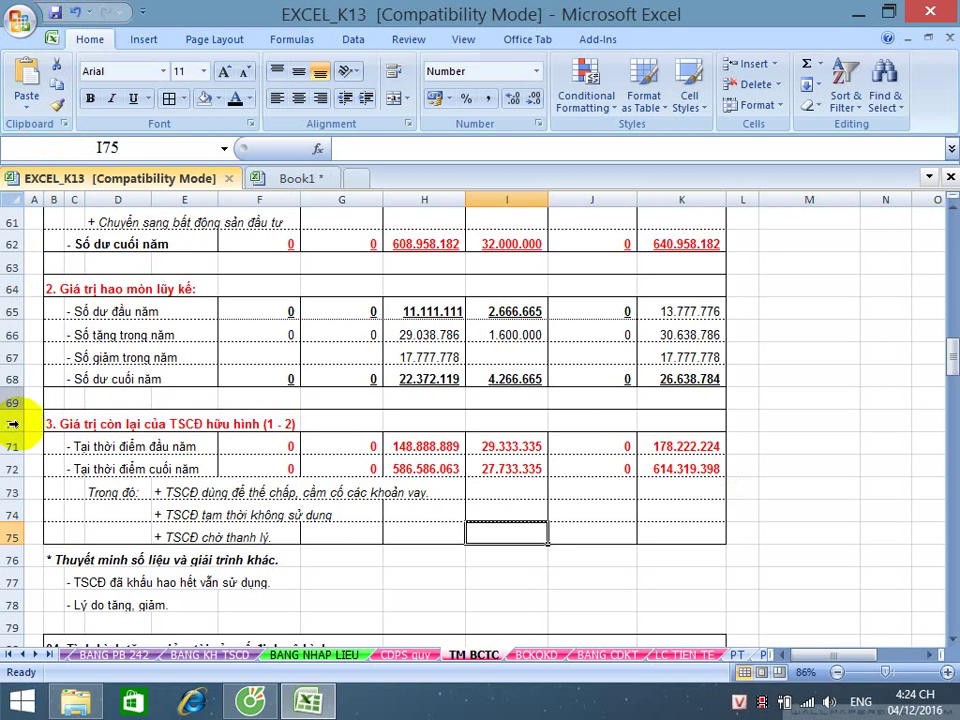
left_click(12, 468)
scroll(19, 456, "down", 1)
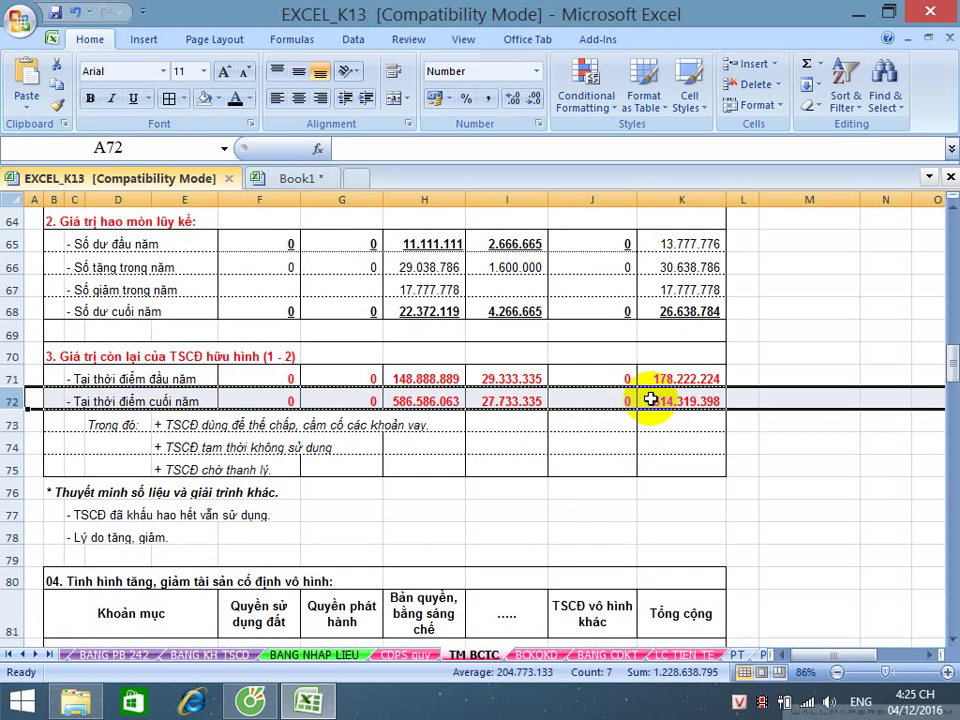
left_click(606, 655)
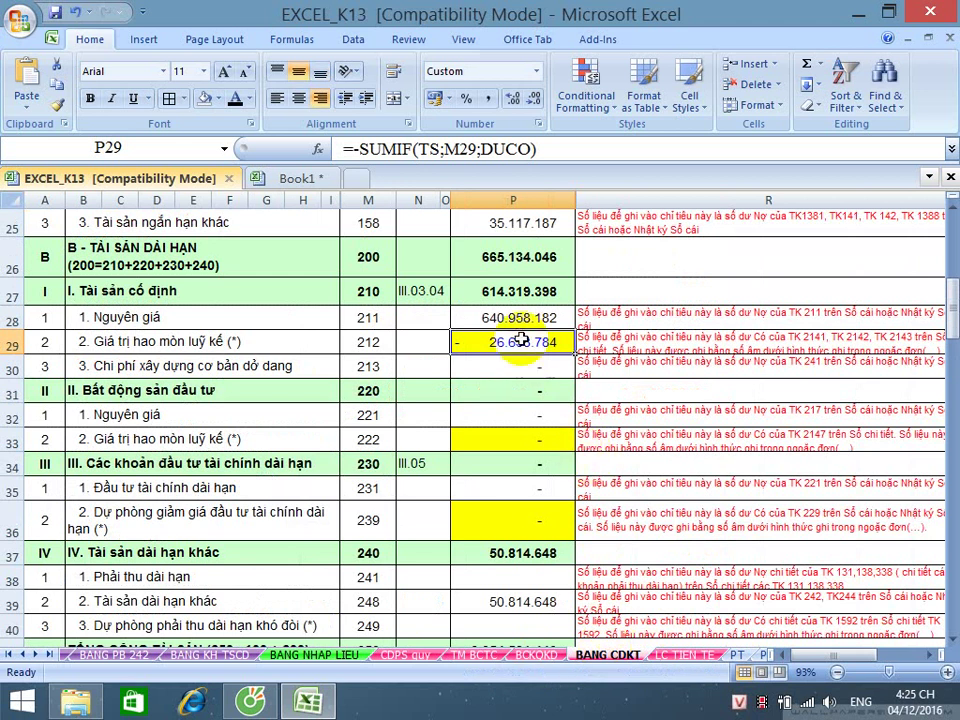
left_click(542, 290)
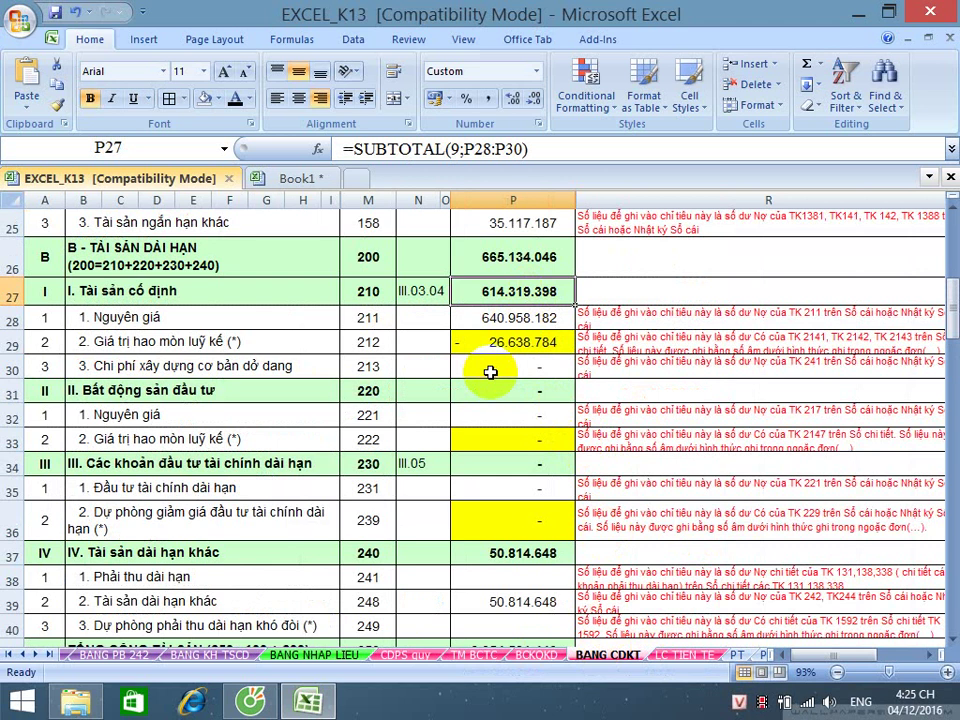
- Return to TM BCTC and save the workbook again
left_click(471, 654)
left_click(617, 510)
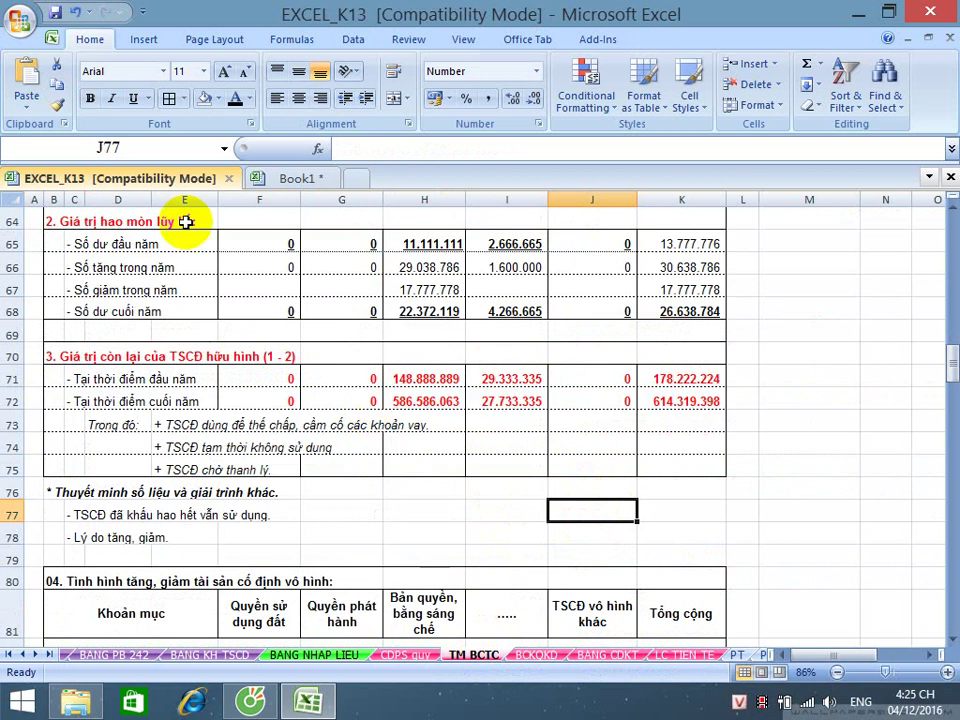
left_click(55, 12)
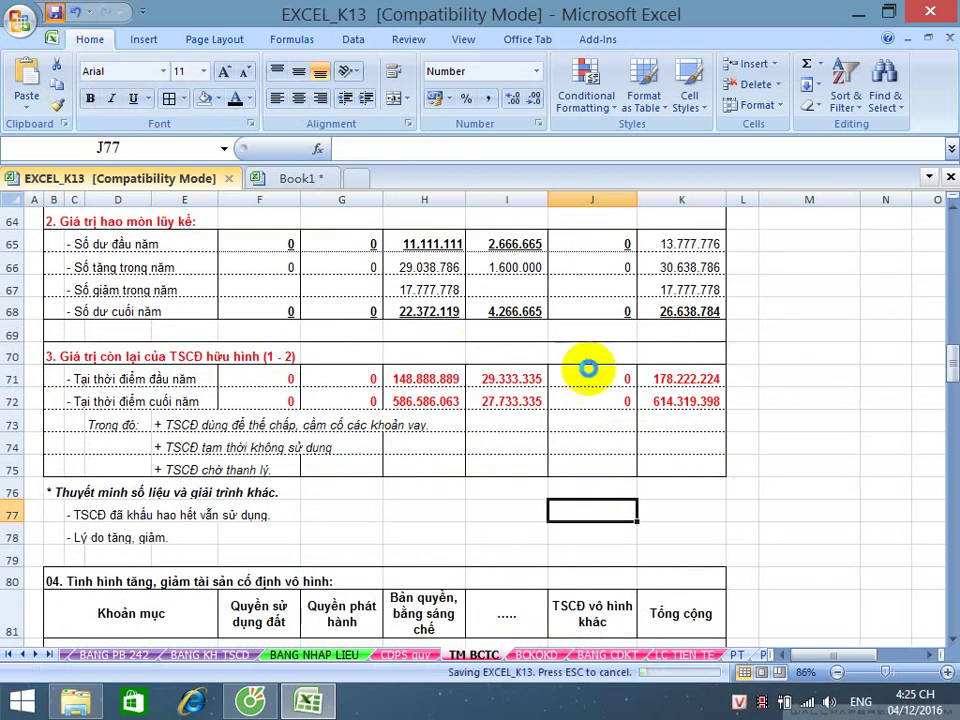
- Review the remaining value formulas in F71:F72, consult BANG CDKT and CDPS quy, and save from TM BCTC
left_click(260, 378)
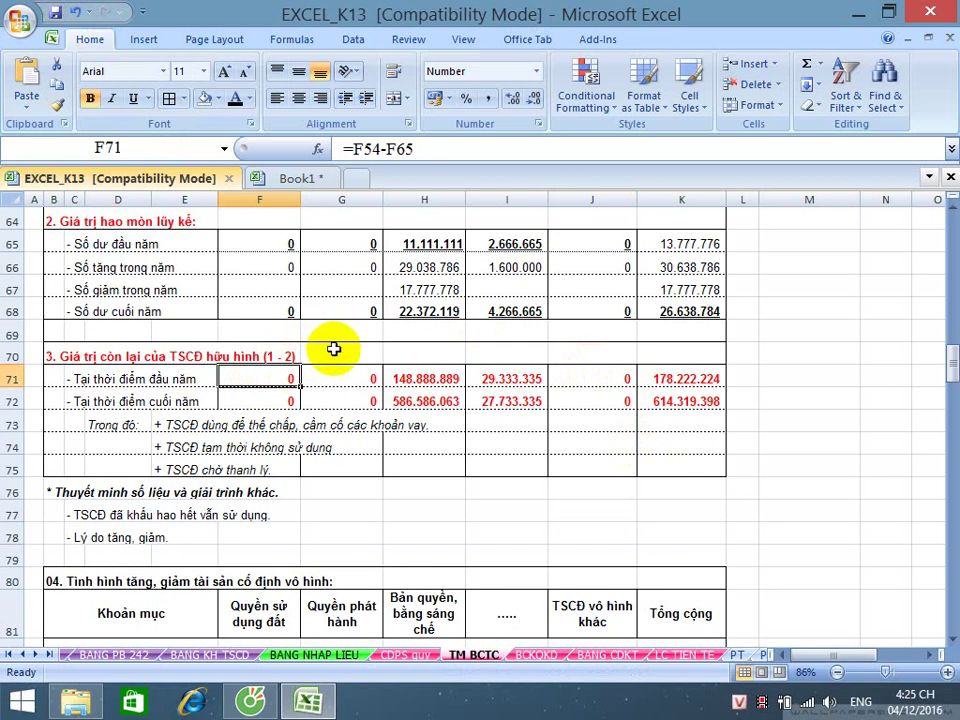
left_click(254, 404)
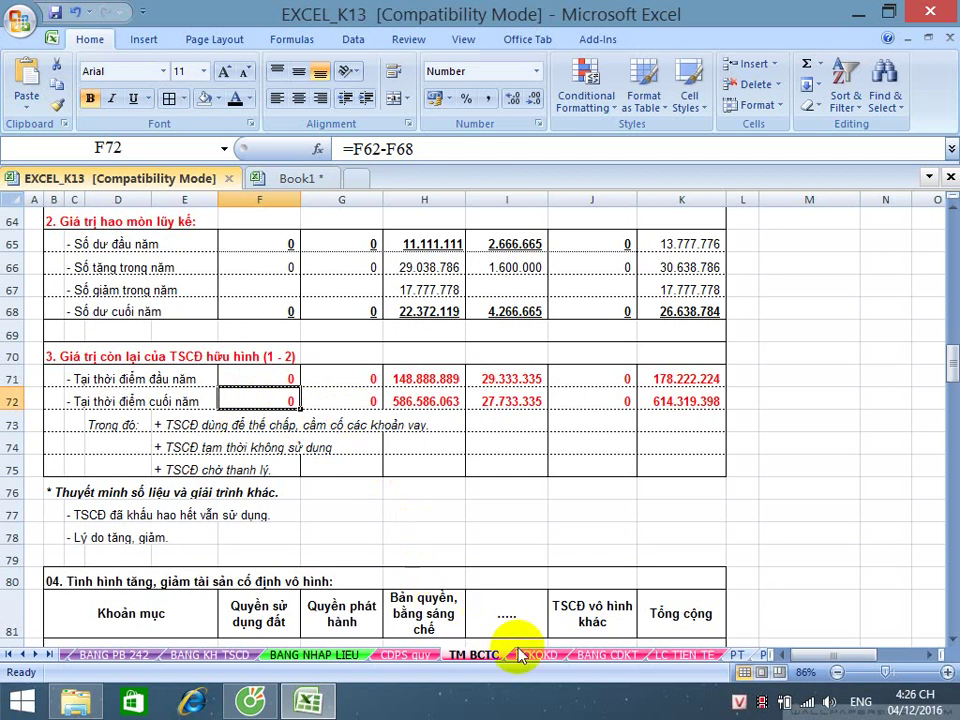
left_click(600, 655)
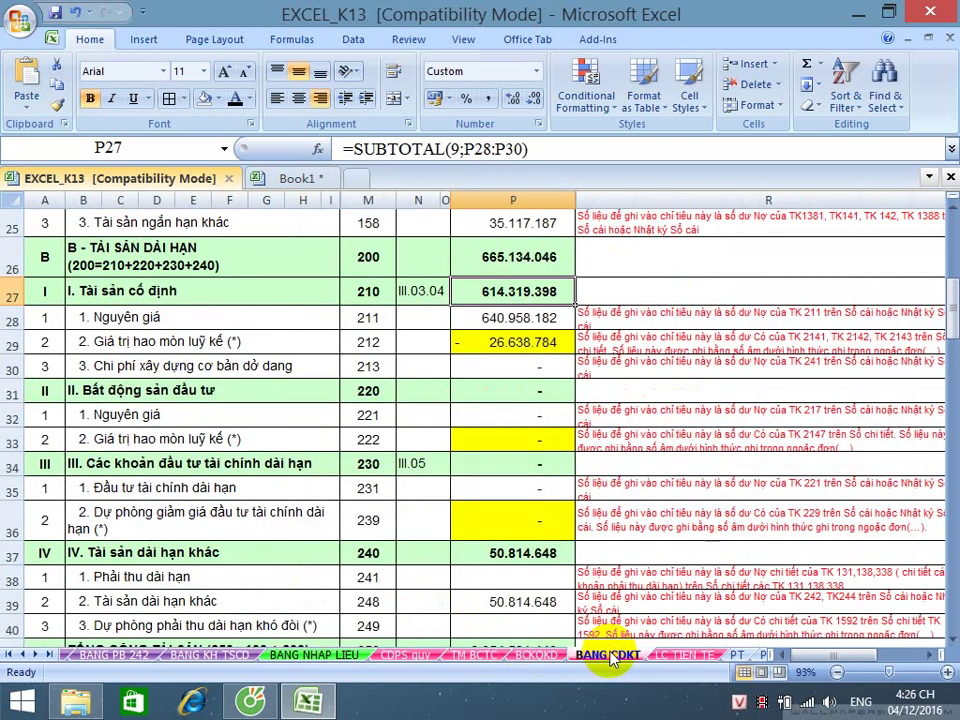
left_click(398, 657)
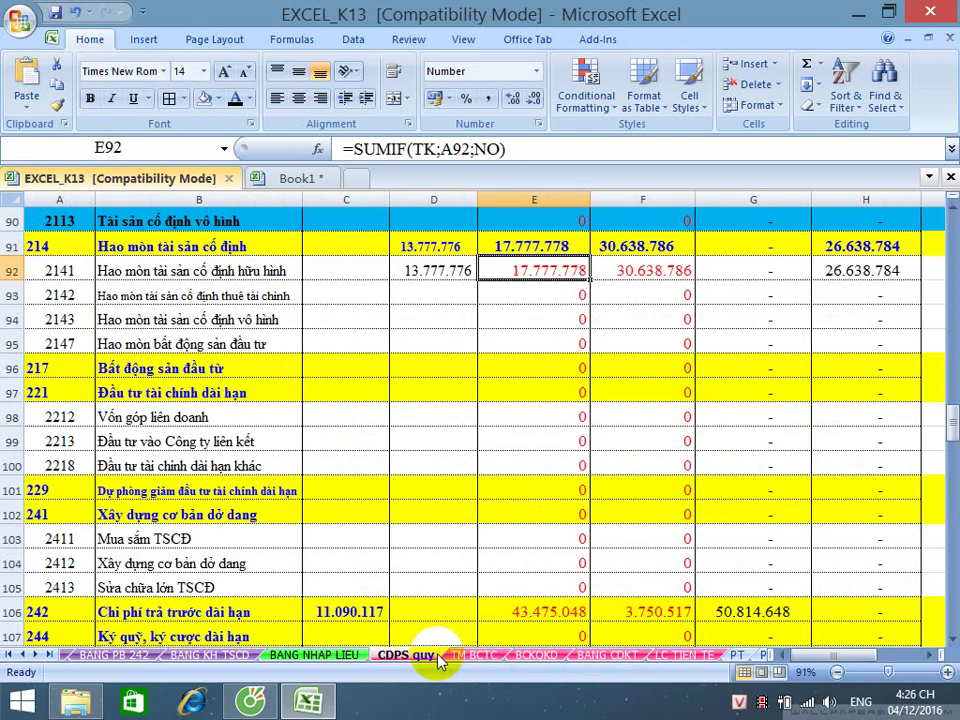
left_click(484, 657)
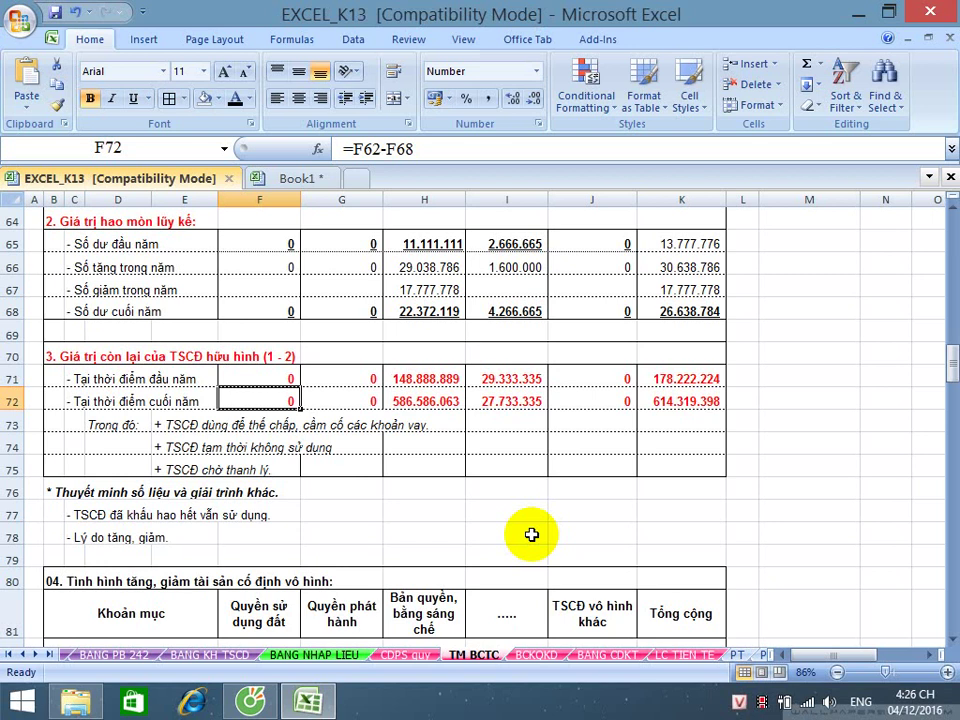
left_click(53, 12)
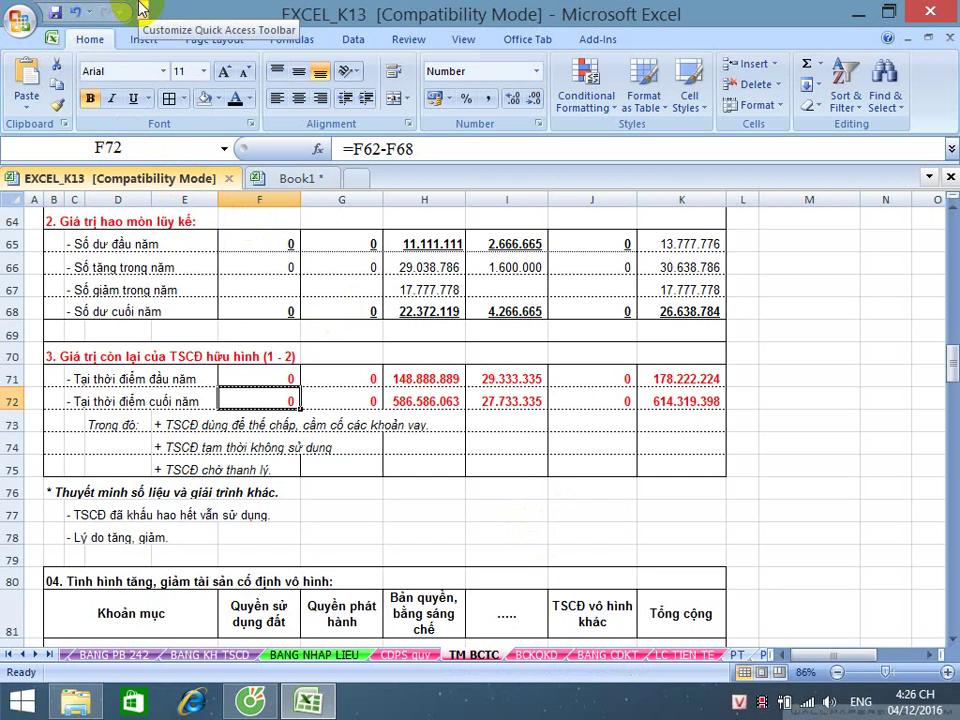
- Examine the additional explanatory notes on tangible fixed assets in rows 76 to 78, including the fully depreciated assets line
scroll(138, 12, "down", 1)
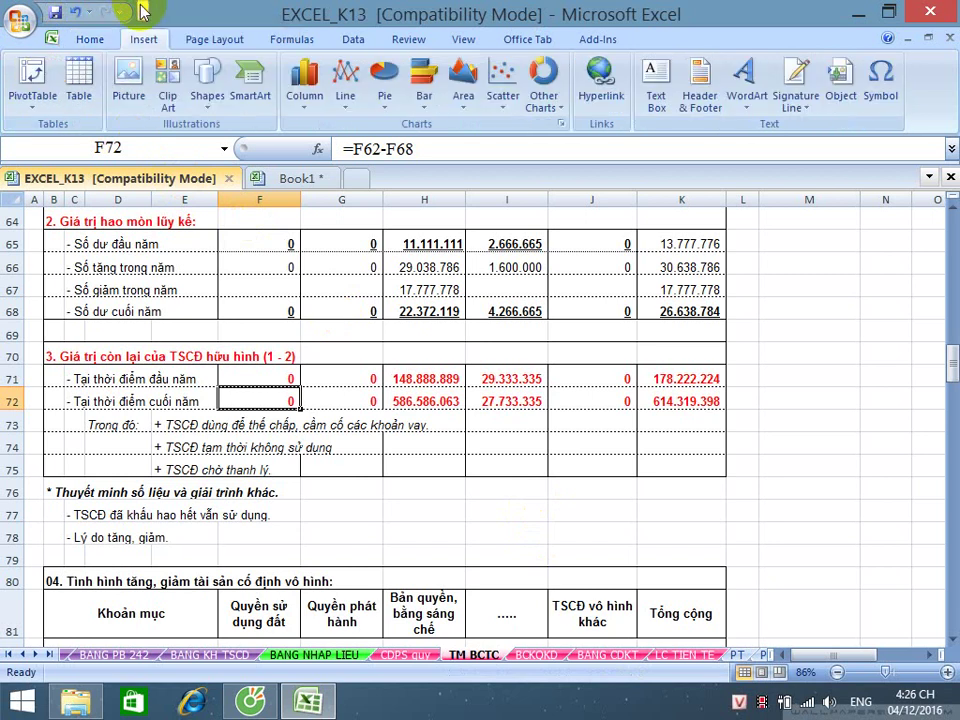
scroll(137, 16, "up", 1)
left_click(421, 442)
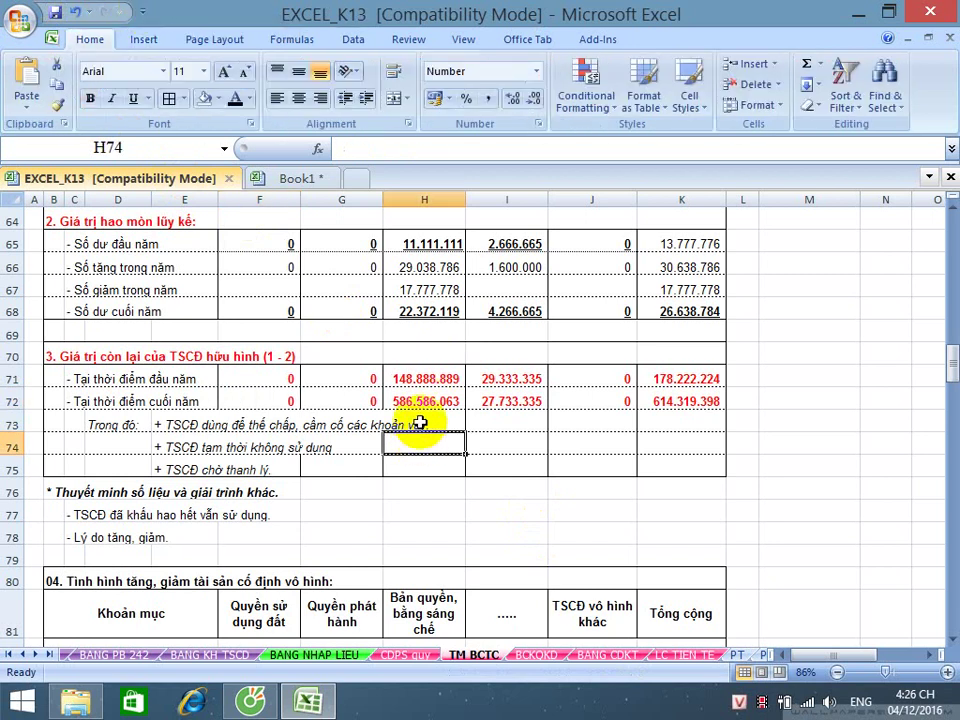
scroll(418, 438, "up", 2)
scroll(219, 375, "up", 3)
scroll(219, 375, "down", 8)
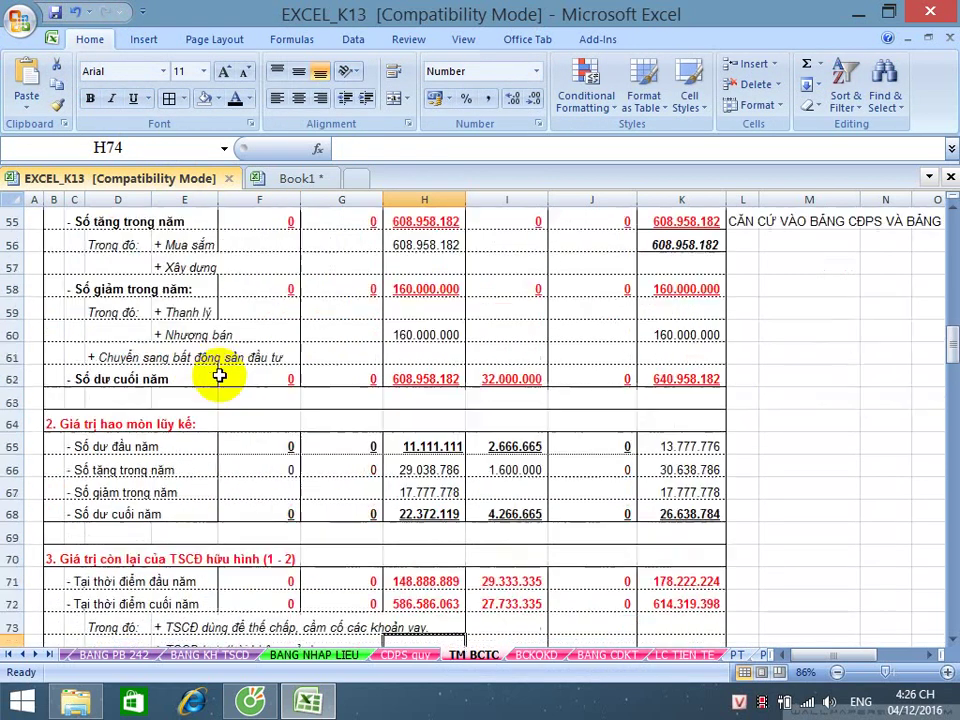
left_click_drag(74, 291, 274, 326)
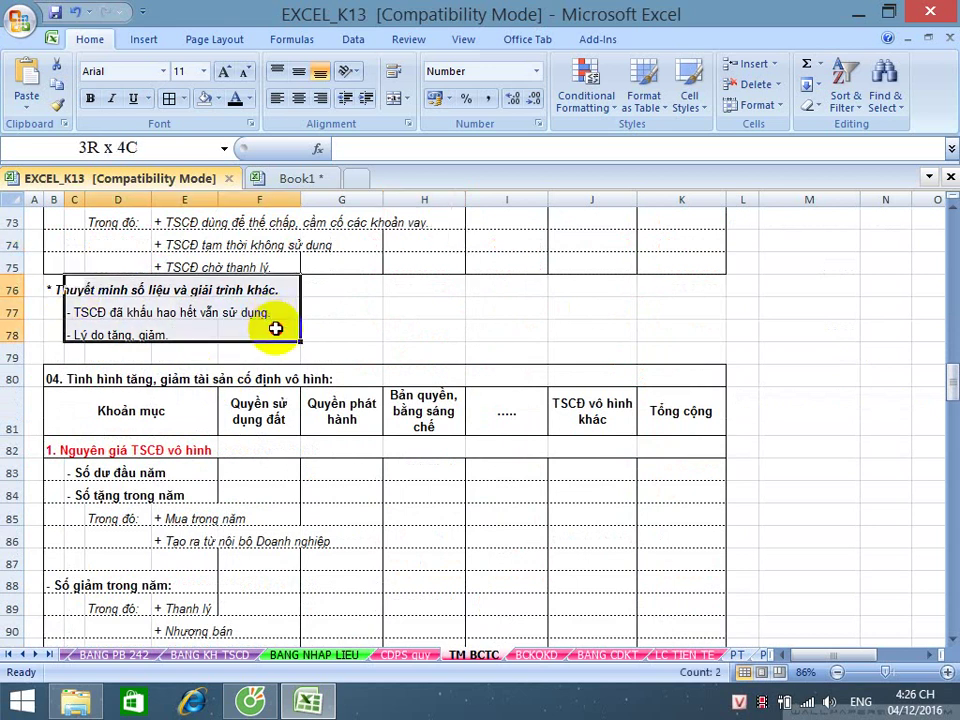
left_click(84, 314)
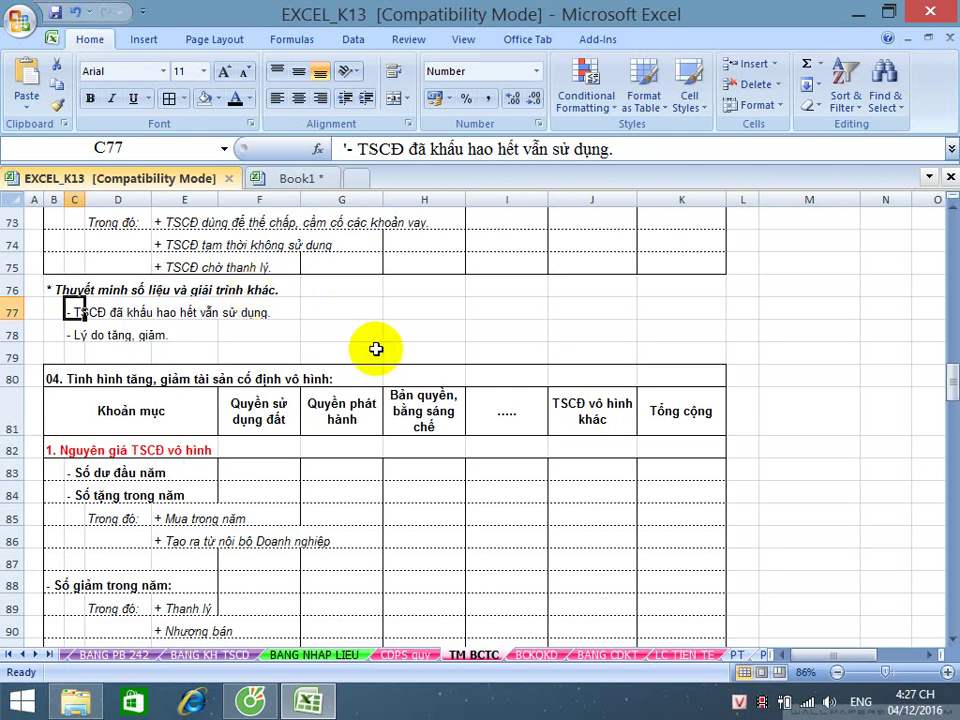
- Review the purchase and construction lines and the yearly increase row in the tangible asset table, and save the workbook
scroll(405, 340, "up", 2)
scroll(434, 333, "up", 6)
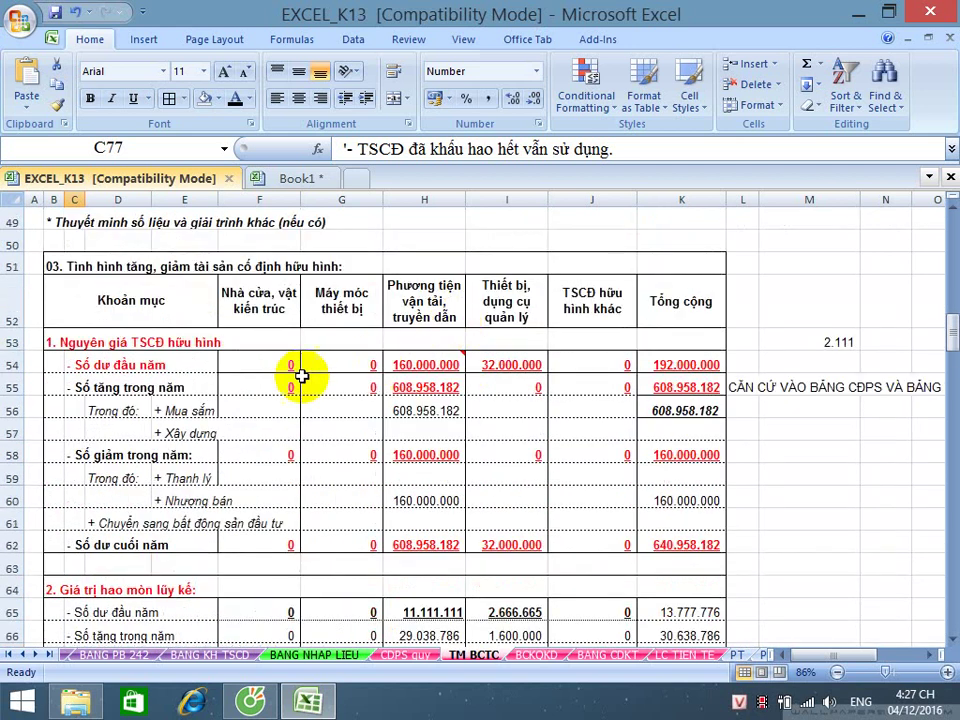
left_click_drag(181, 410, 193, 426)
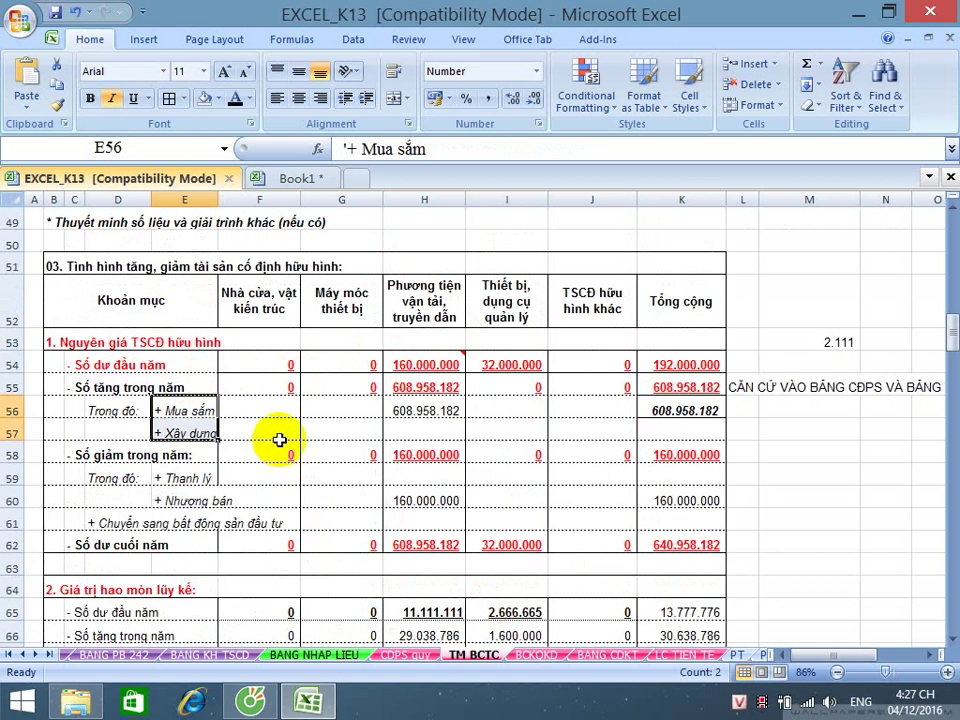
scroll(279, 440, "down", 1)
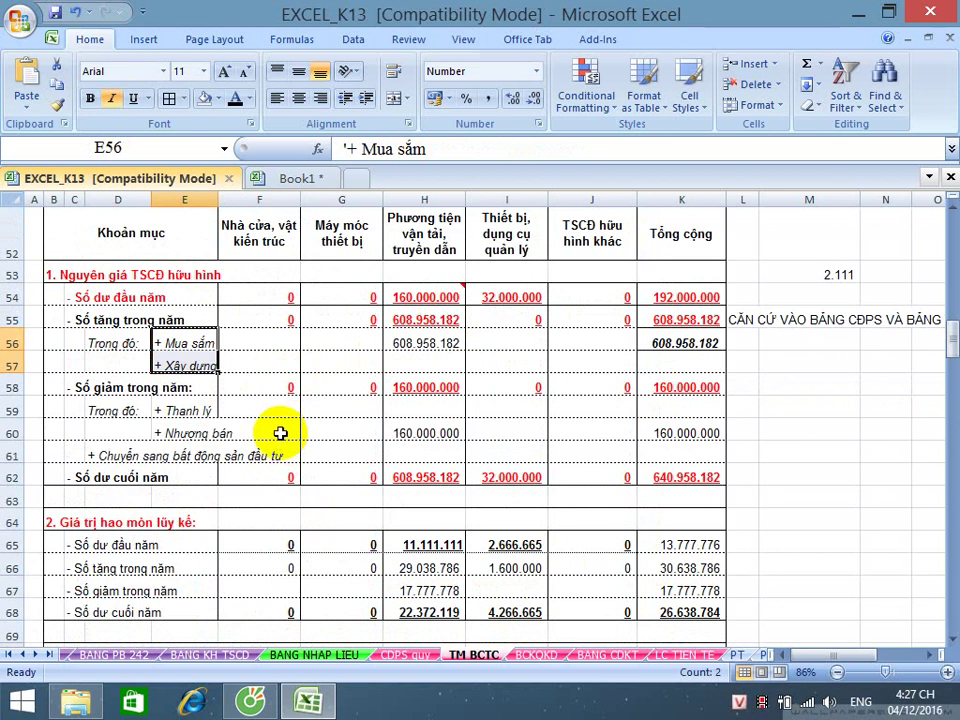
scroll(279, 433, "down", 3)
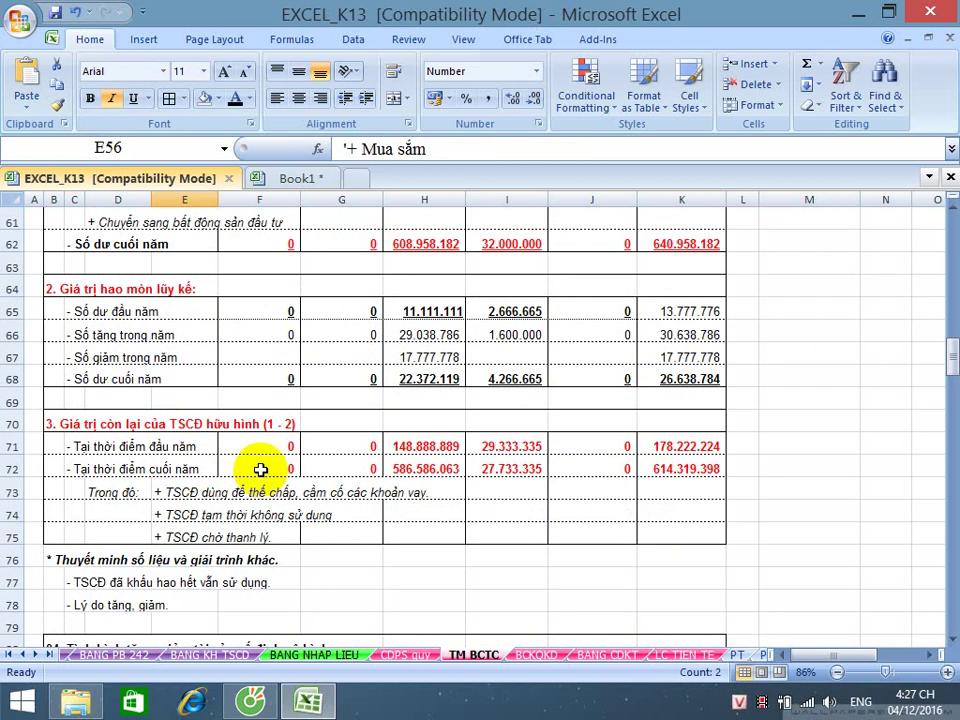
scroll(260, 469, "up", 3)
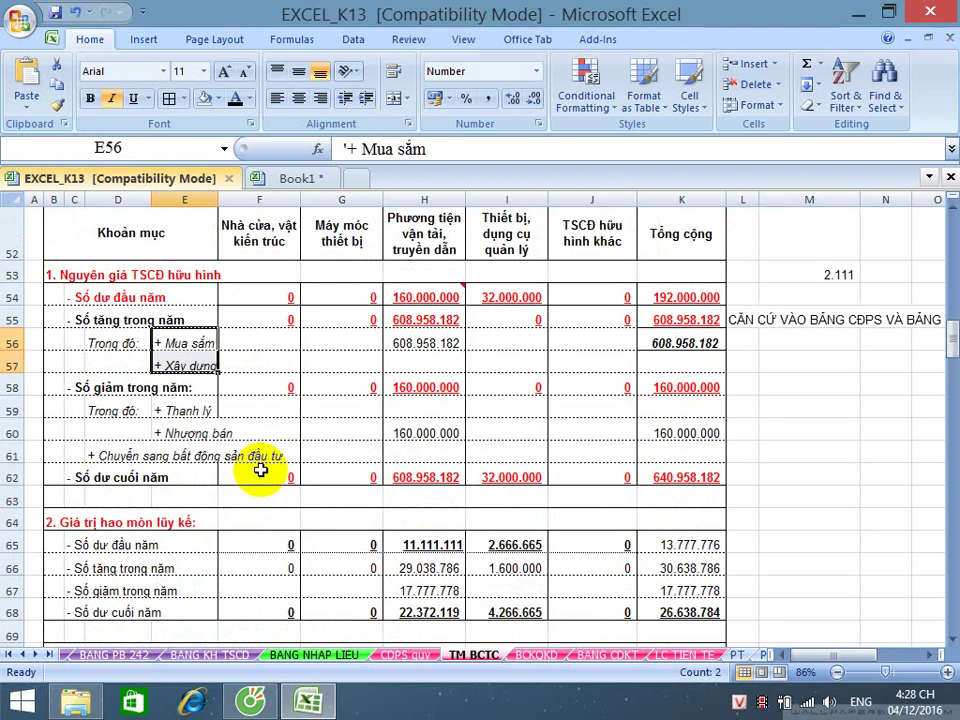
left_click(10, 317)
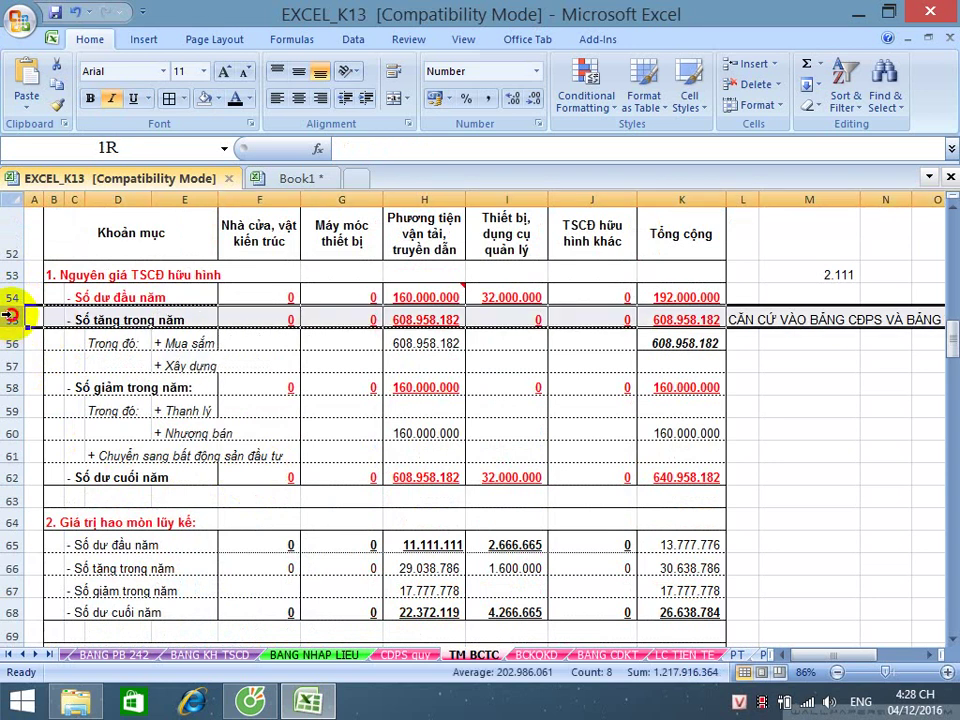
scroll(10, 316, "down", 3)
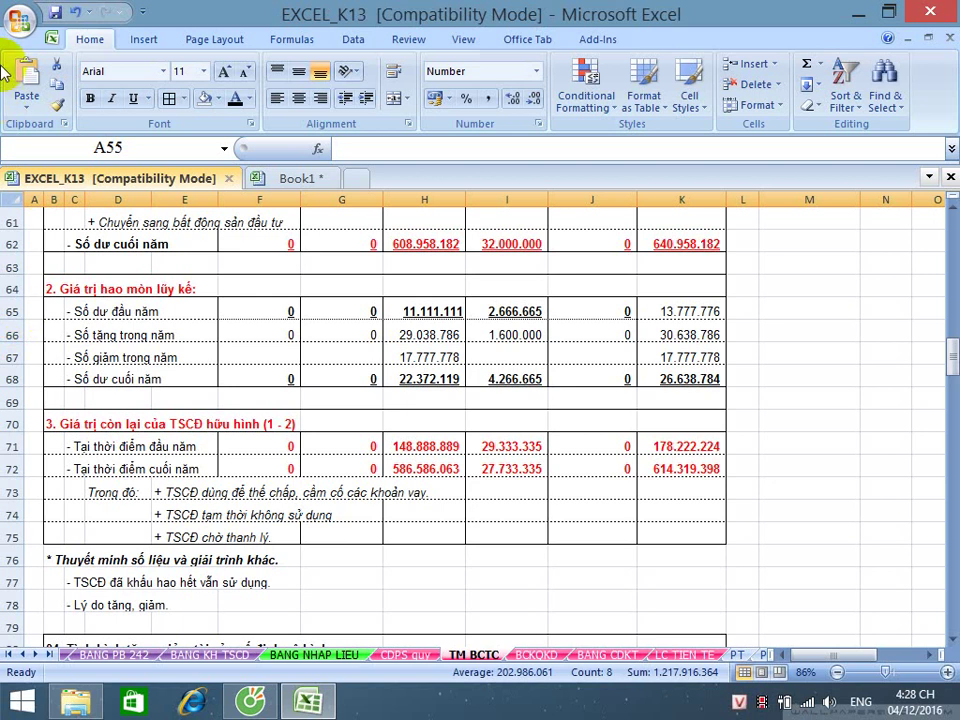
left_click(55, 12)
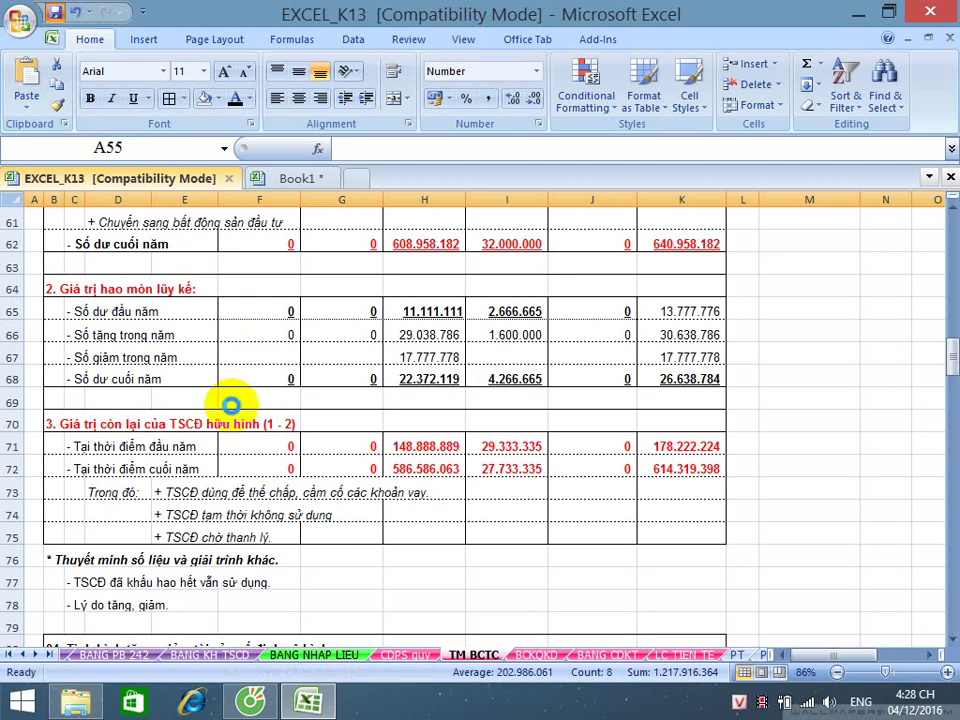
- Look at the intangible fixed-asset table in section 04 and check accounts 2113 and 214 in CDPS quy for related balances
scroll(200, 470, "down", 5)
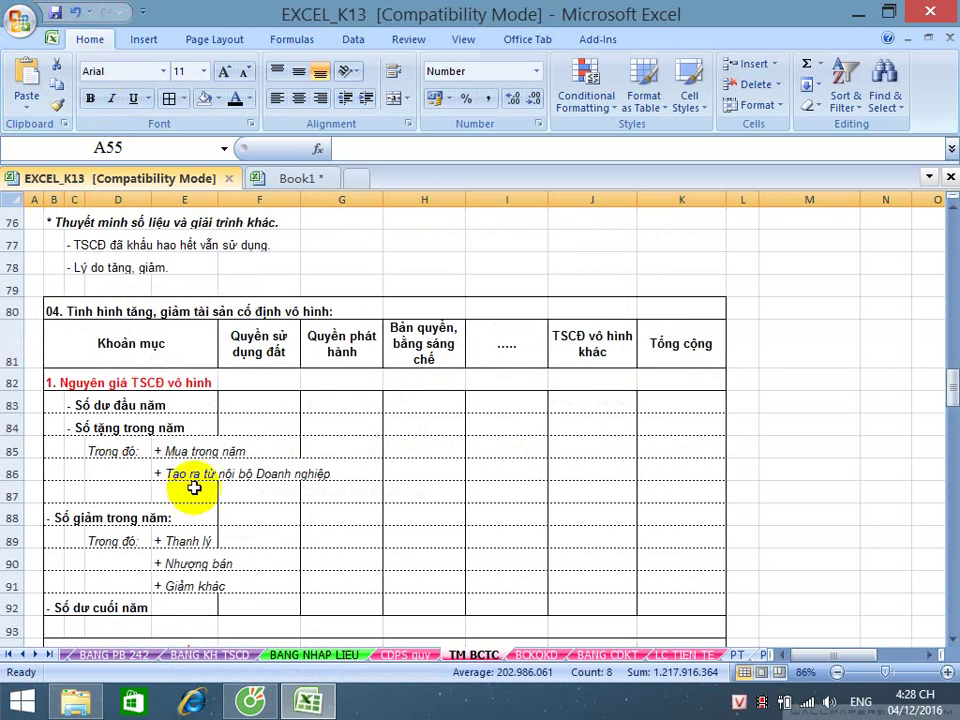
scroll(195, 482, "down", 1)
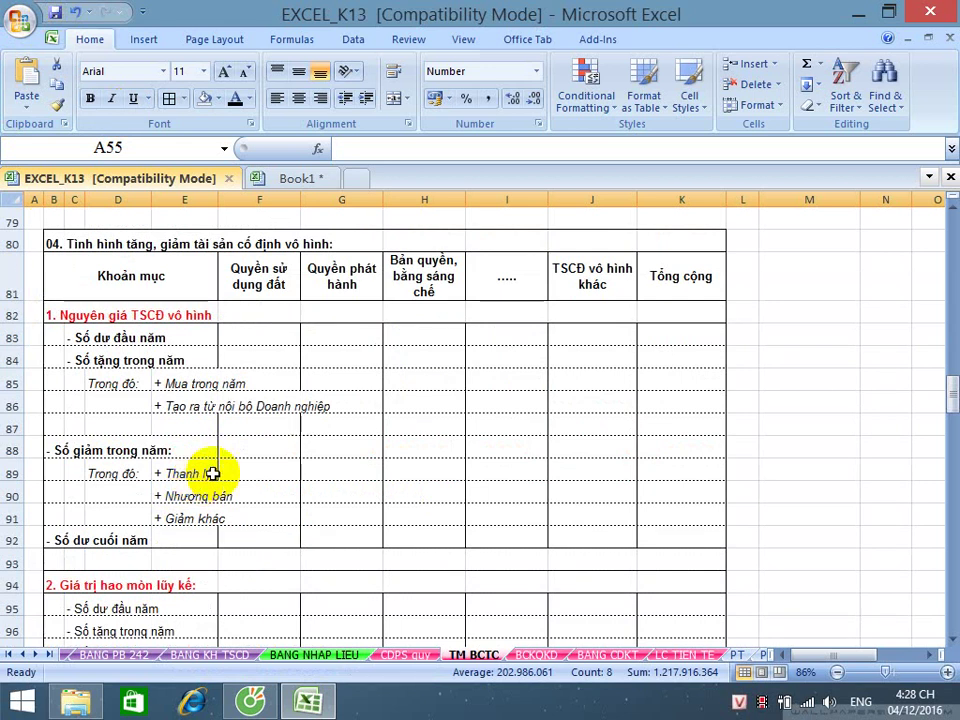
left_click(396, 654)
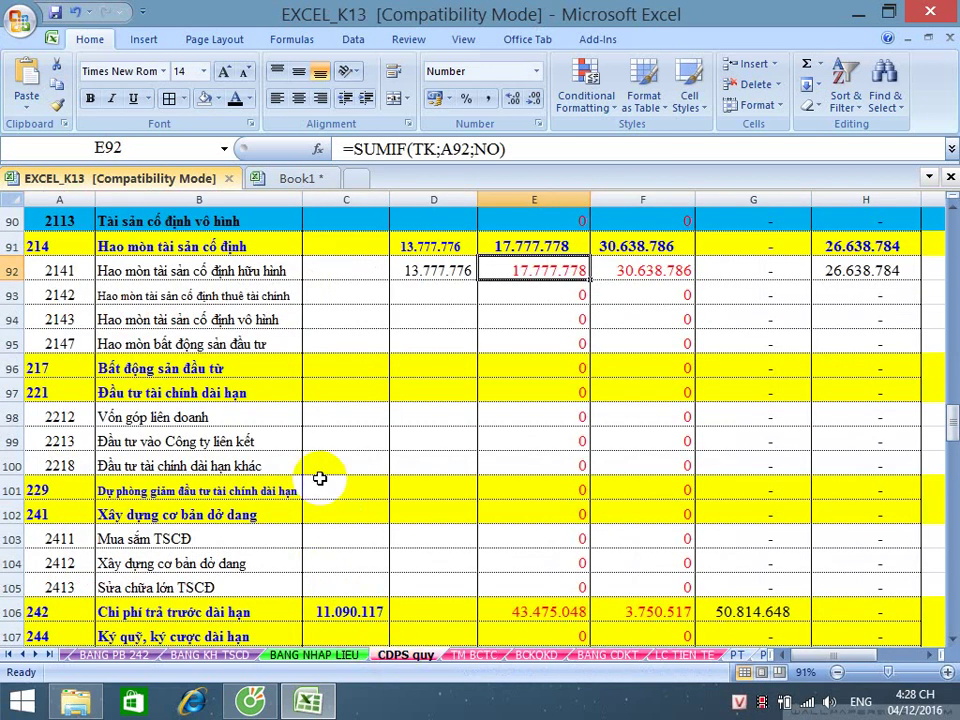
scroll(319, 478, "up", 3)
scroll(319, 478, "down", 2)
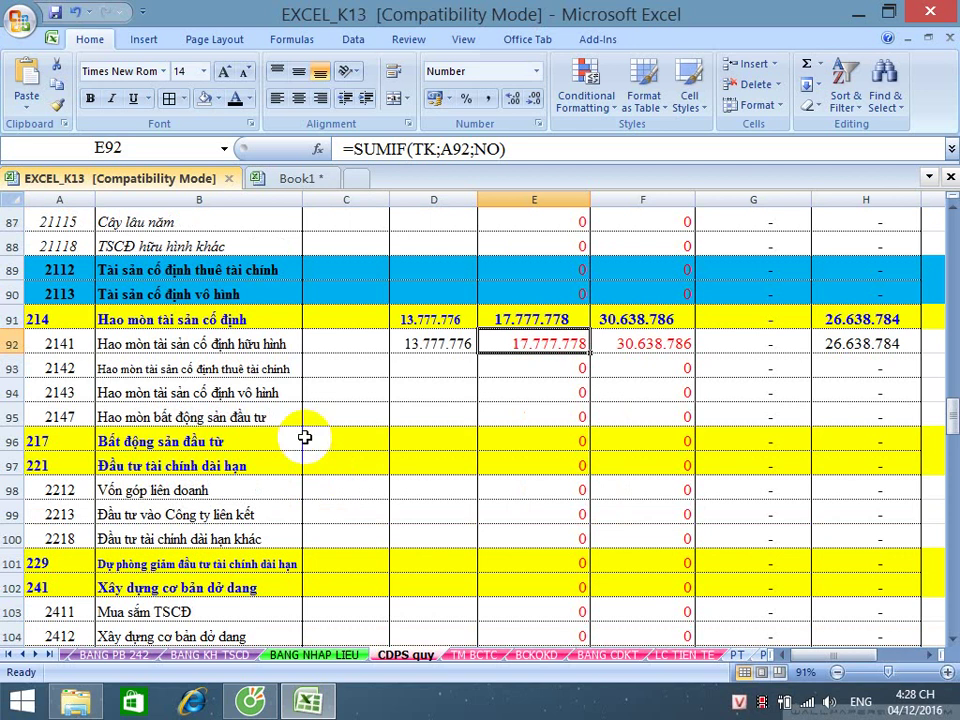
left_click(12, 294)
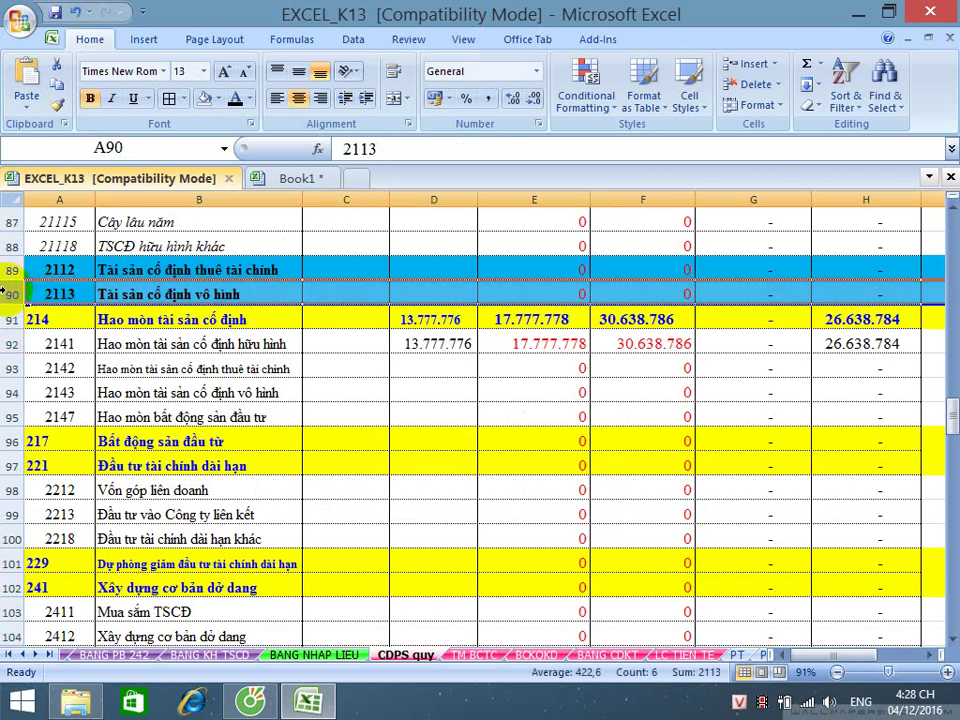
scroll(3, 290, "down", 1)
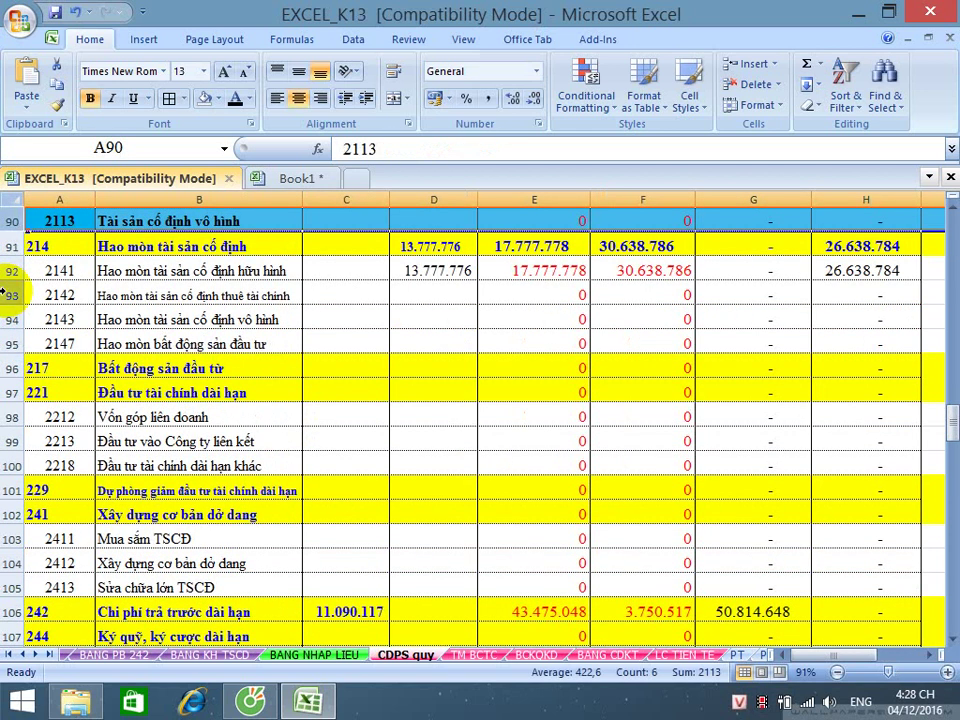
scroll(47, 294, "up", 1)
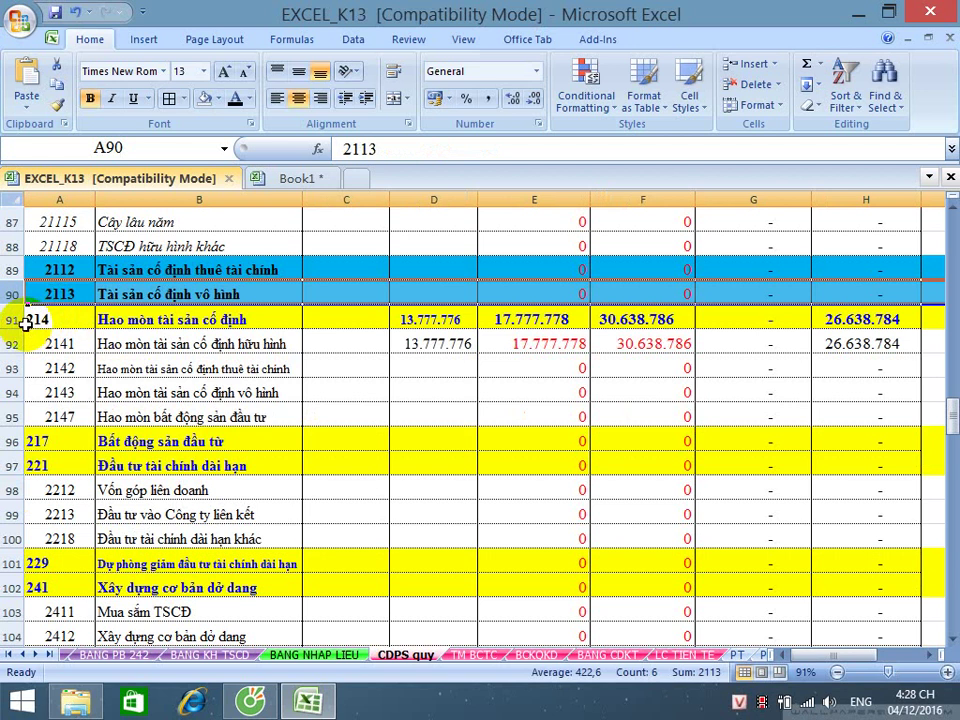
left_click_drag(17, 321, 17, 343)
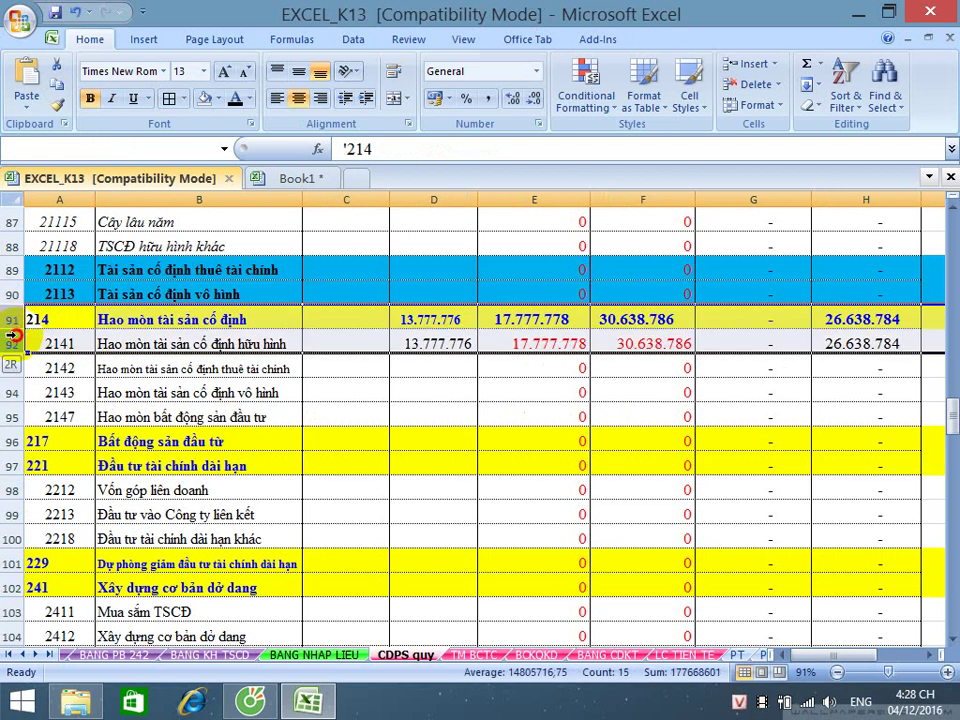
- Insert two blank rows above account 214 and remove their fill colour
right_click(118, 318)
left_click(171, 420)
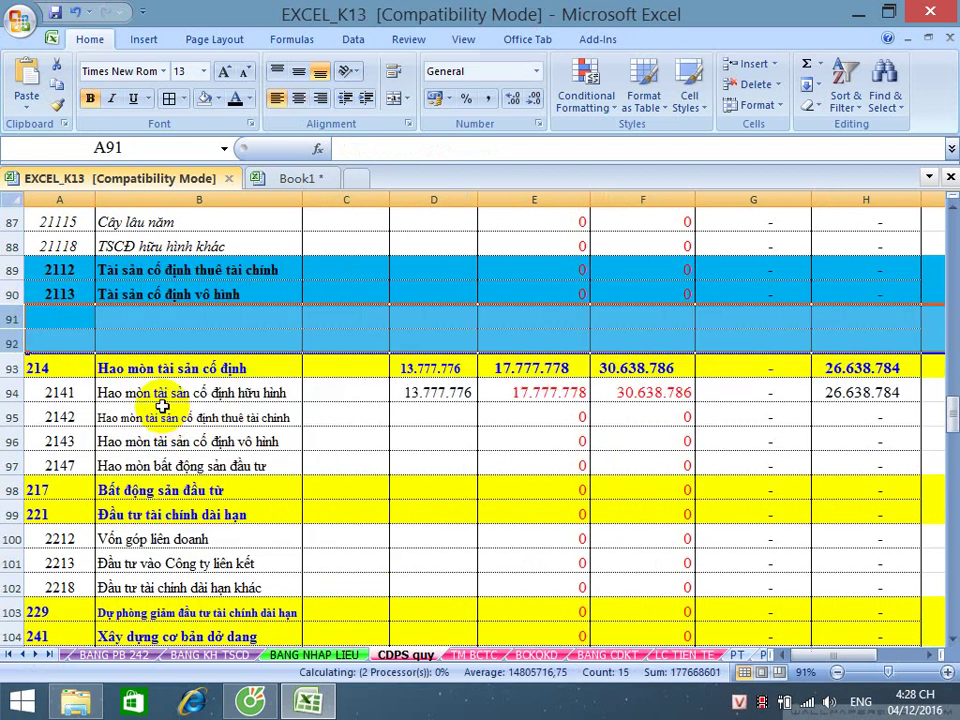
left_click(206, 98)
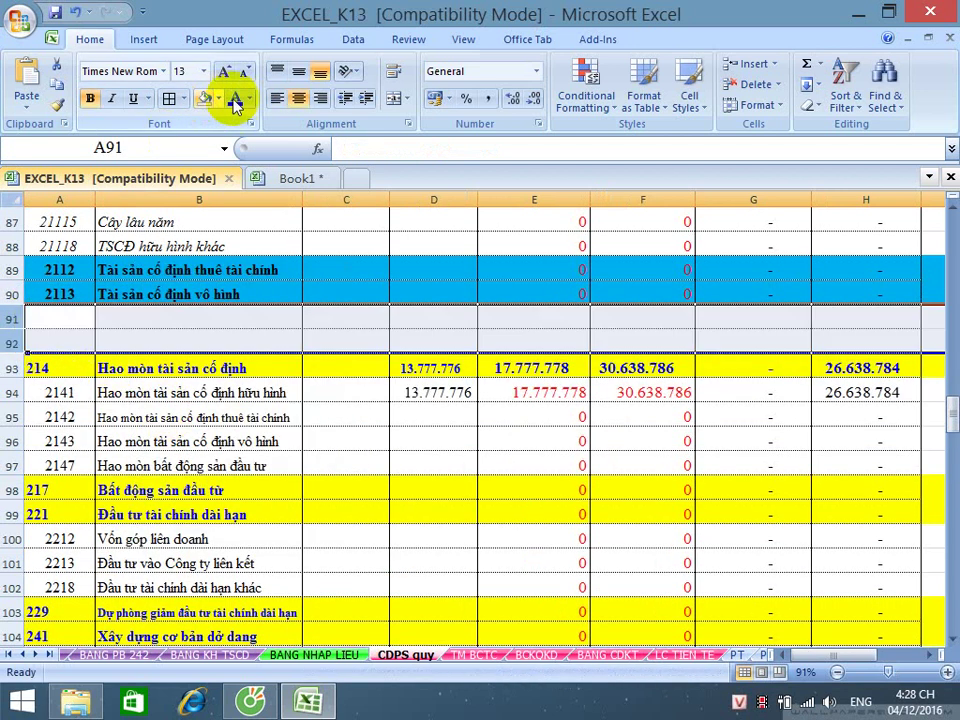
- Enter account code 21131 with the name "qUYỀN SỬ DỤNG ĐẤT" in row 91, the first new row
left_click(69, 313)
type("211")
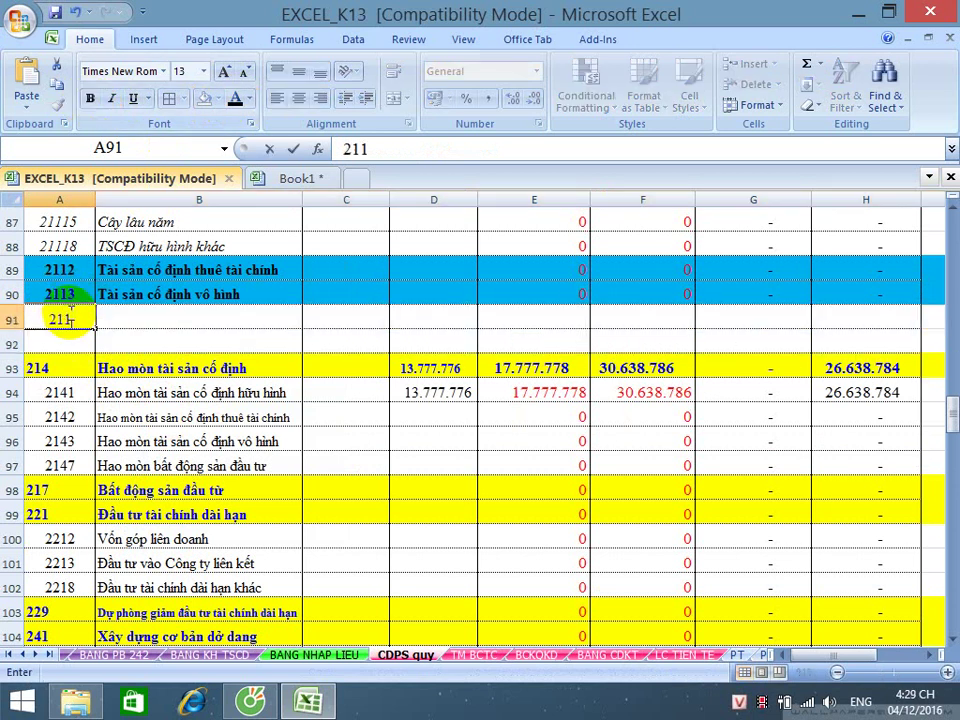
type("31")
left_click(123, 317)
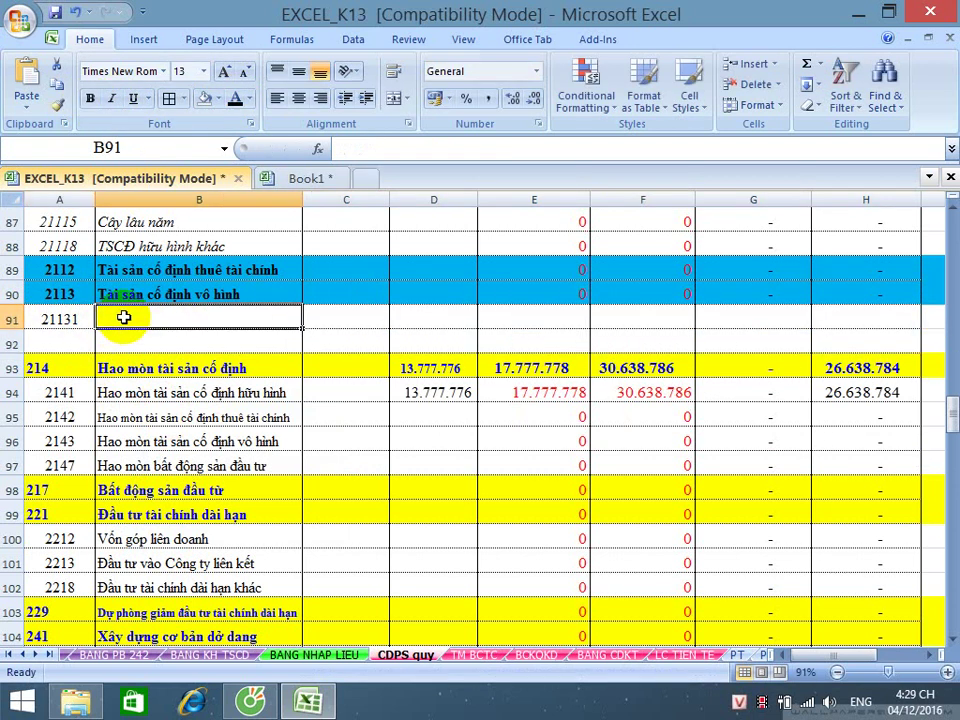
type("qUYE")
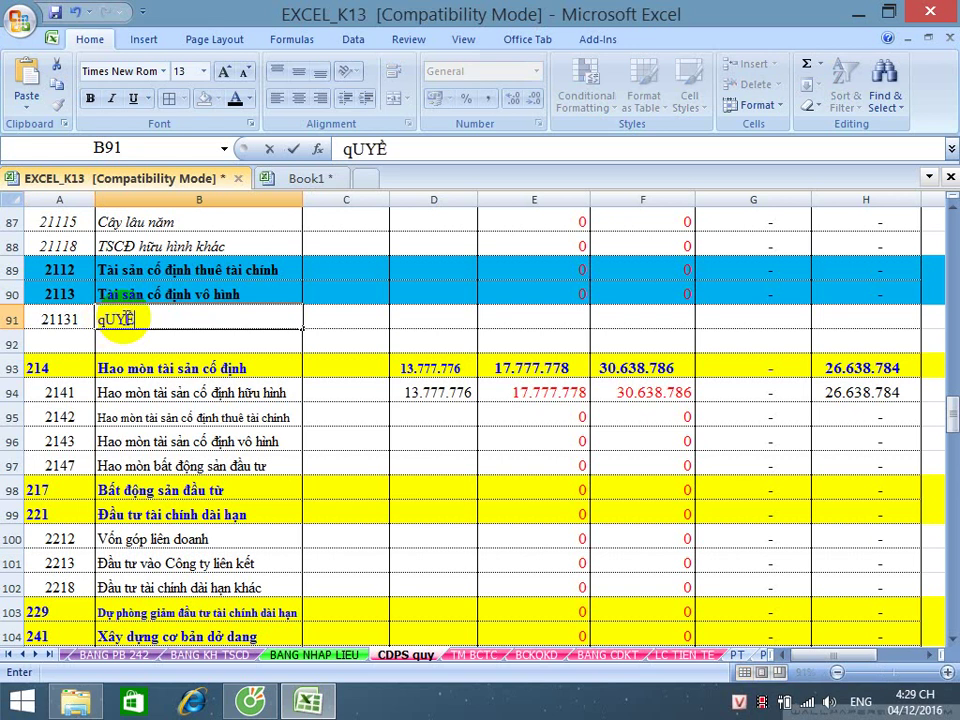
type("N SỬ DỤNG")
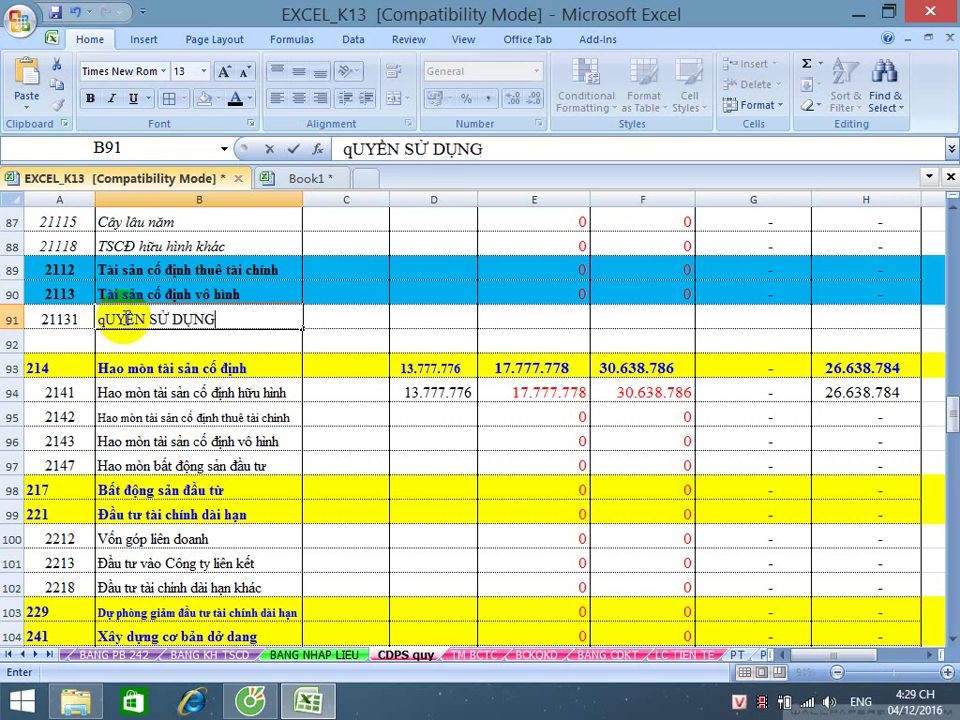
type(" ĐẤY")
key("BackSpace")
type("T")
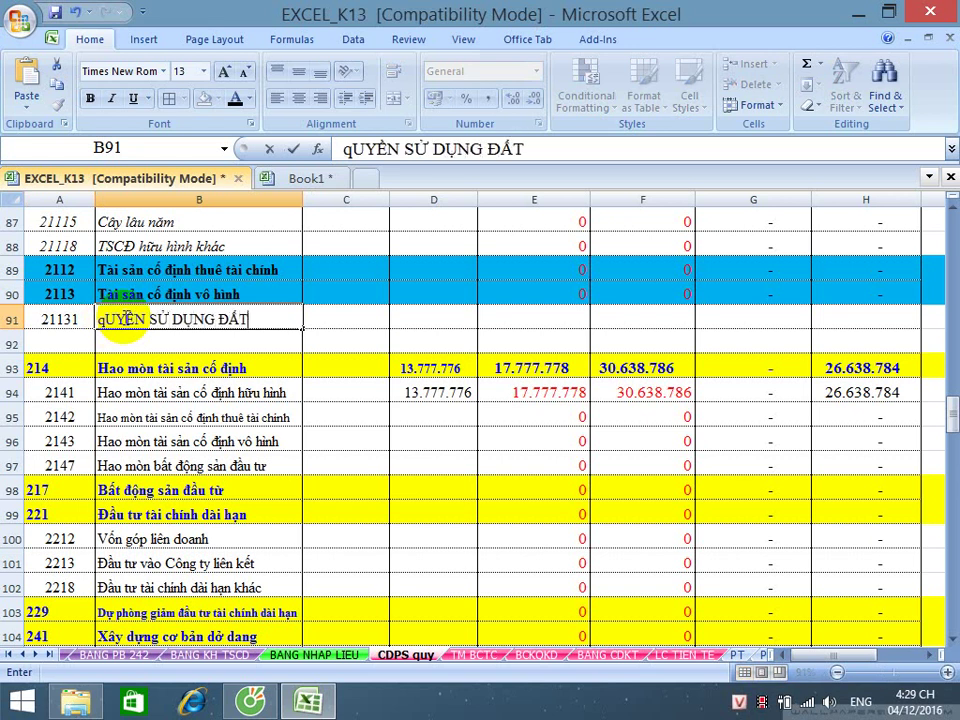
key("Left")
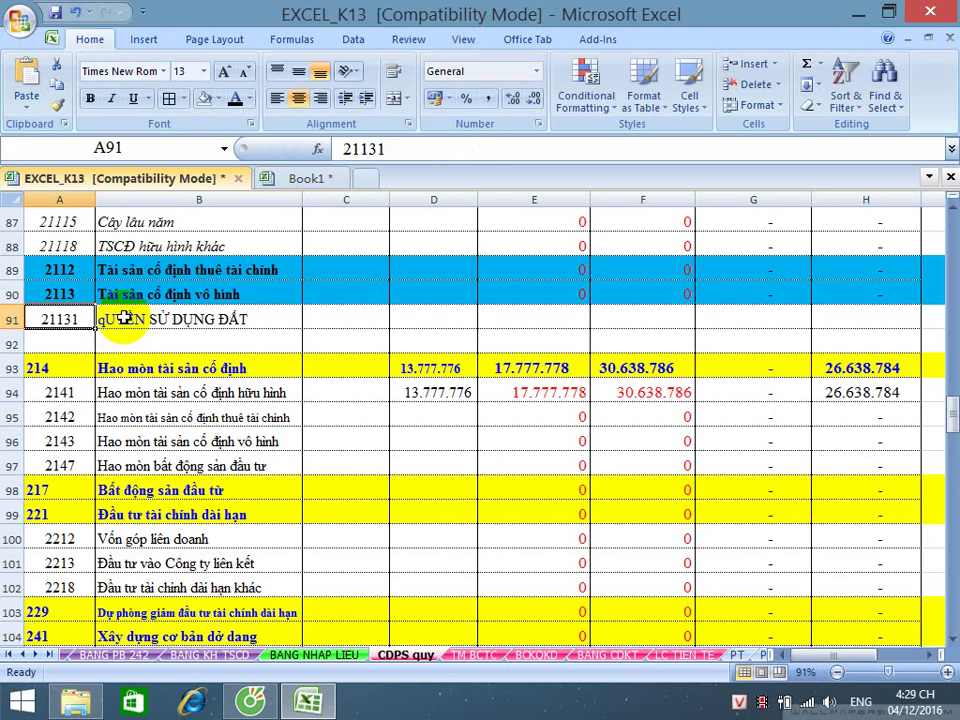
- Enter account code 21132 with the name "PHẦN MỀM" in row 92
key("Down")
type("2113")
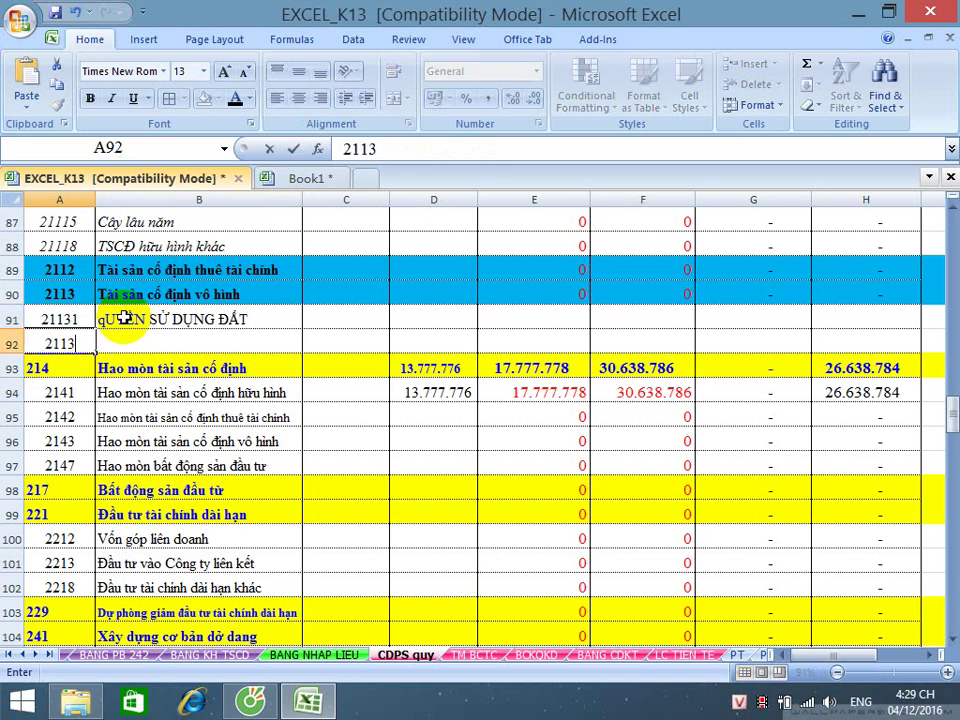
type("2")
key("Right")
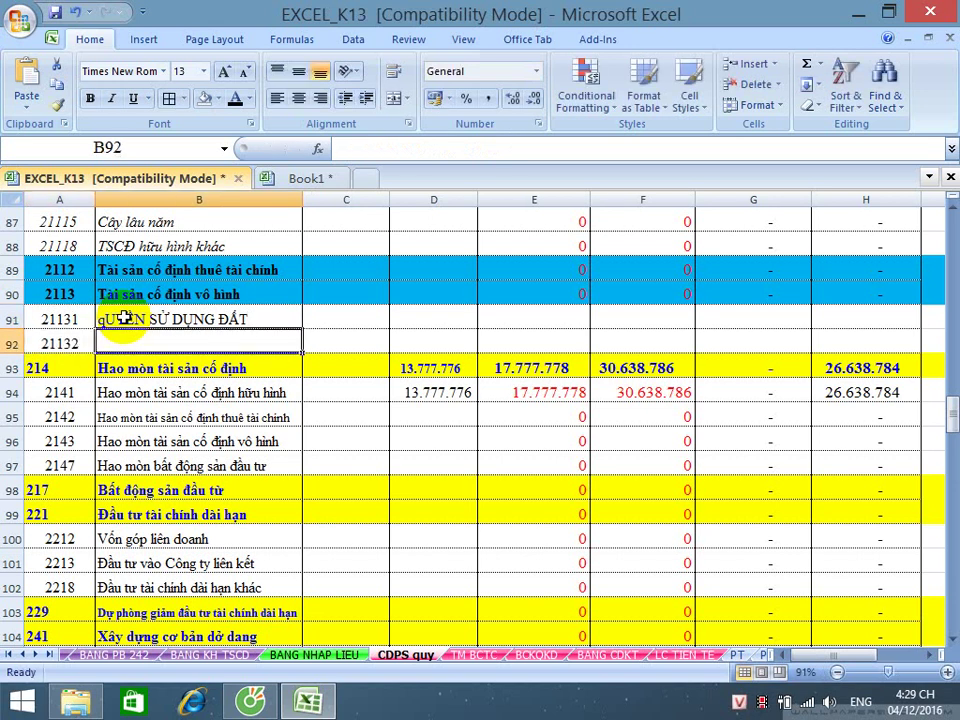
type("PHẦN MỀM")
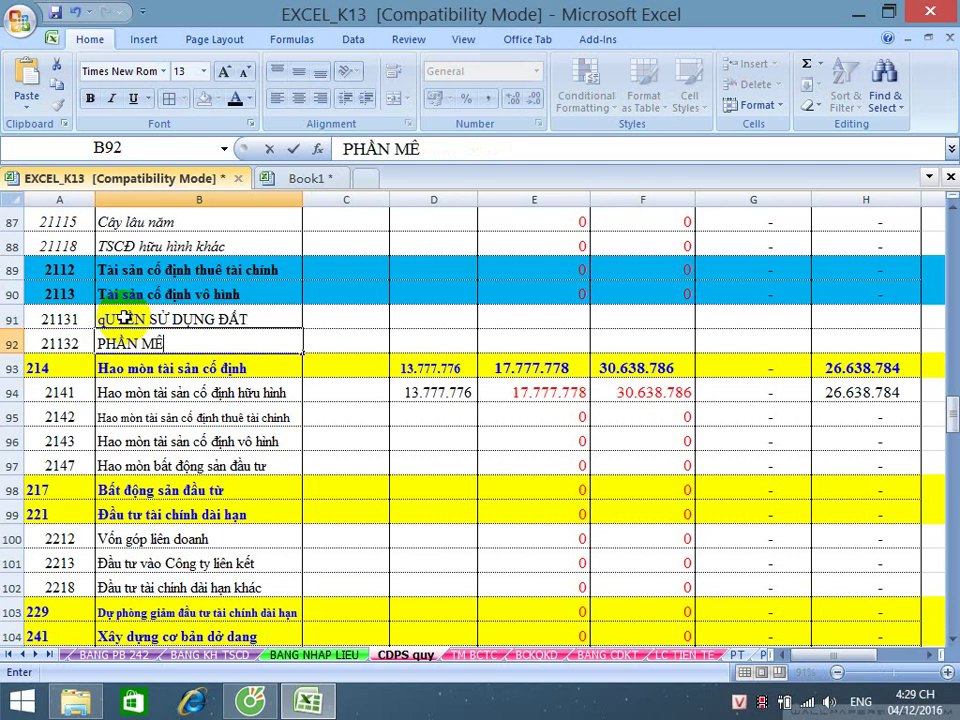
- Correct the first letter of the account name in B91 so it reads "QUYỀN SỬ DỤNG ĐẤT"
double_click(123, 318)
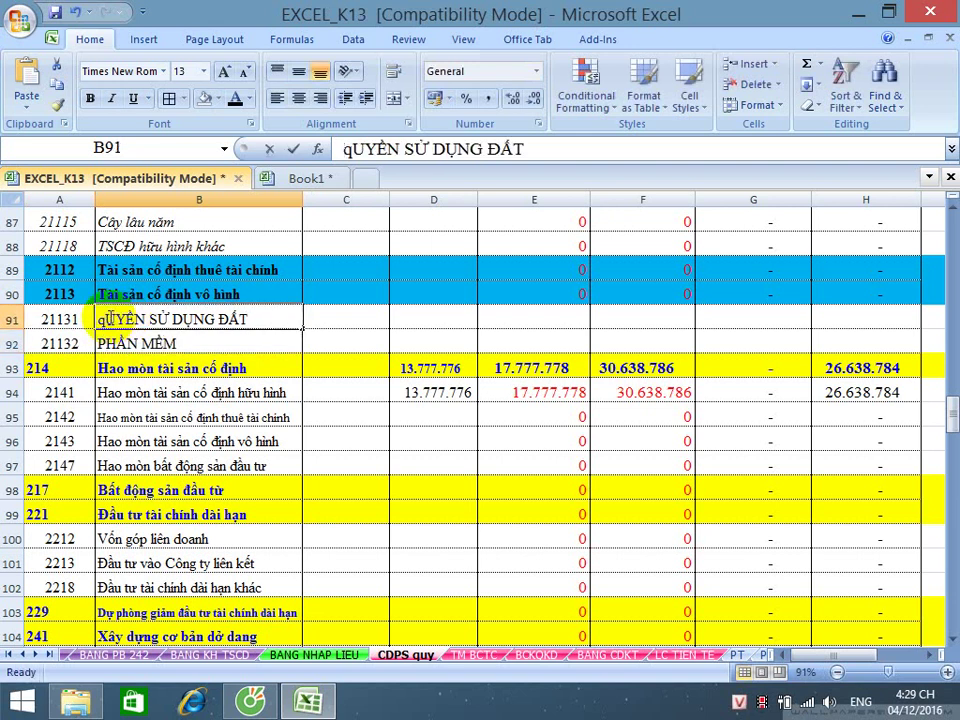
key("BackSpace")
type("Q")
key("Return")
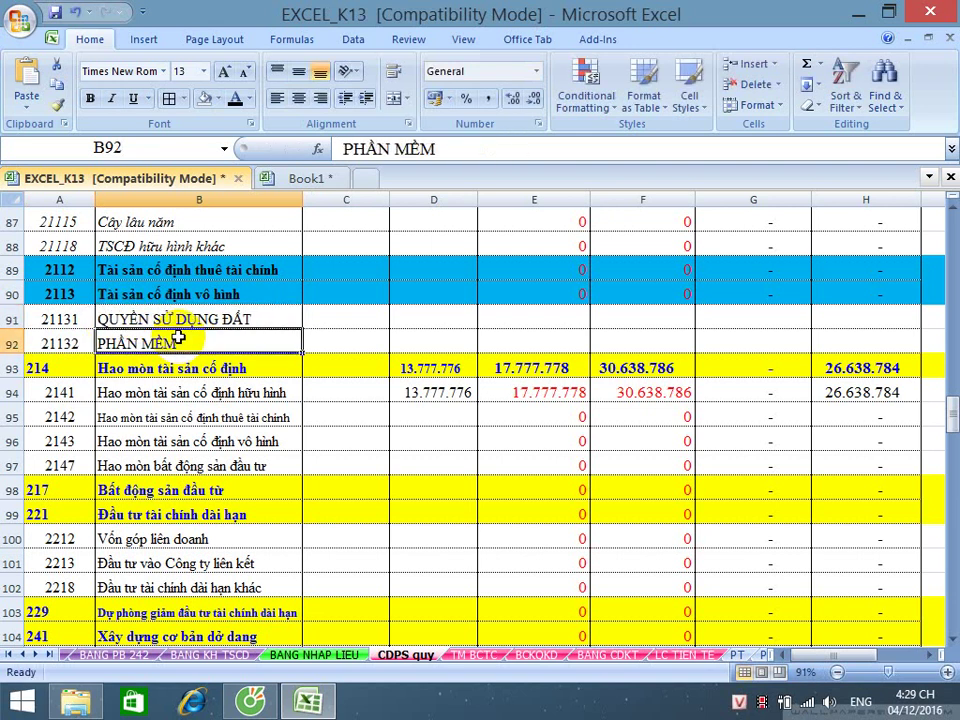
- Italicise rows 91 and 92 holding the new sub-accounts 21131 and 21132
left_click(353, 320)
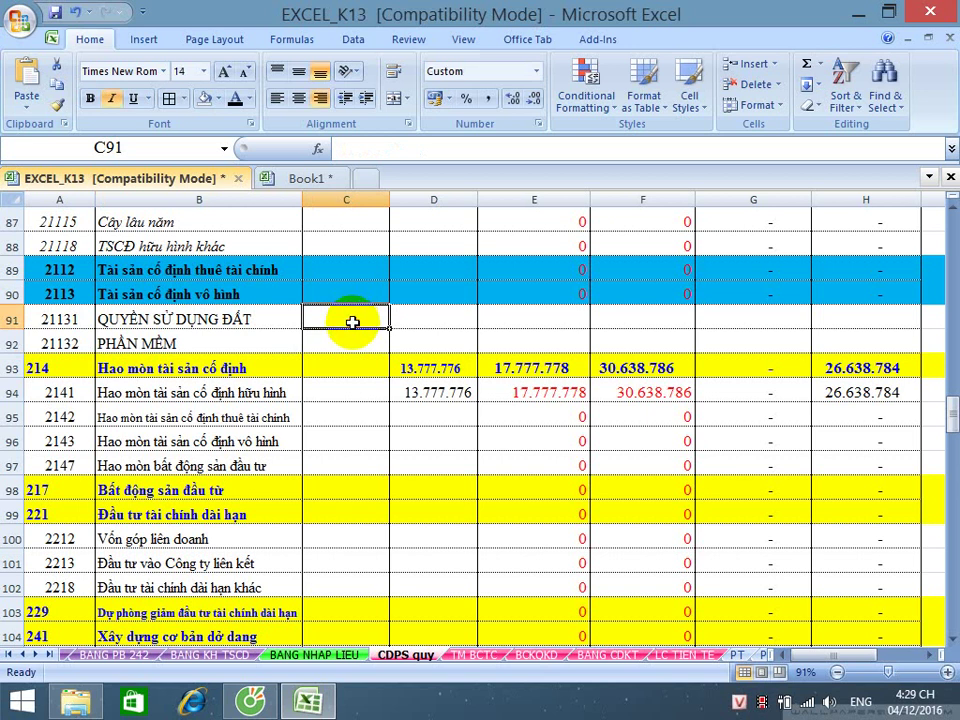
scroll(353, 321, "up", 1)
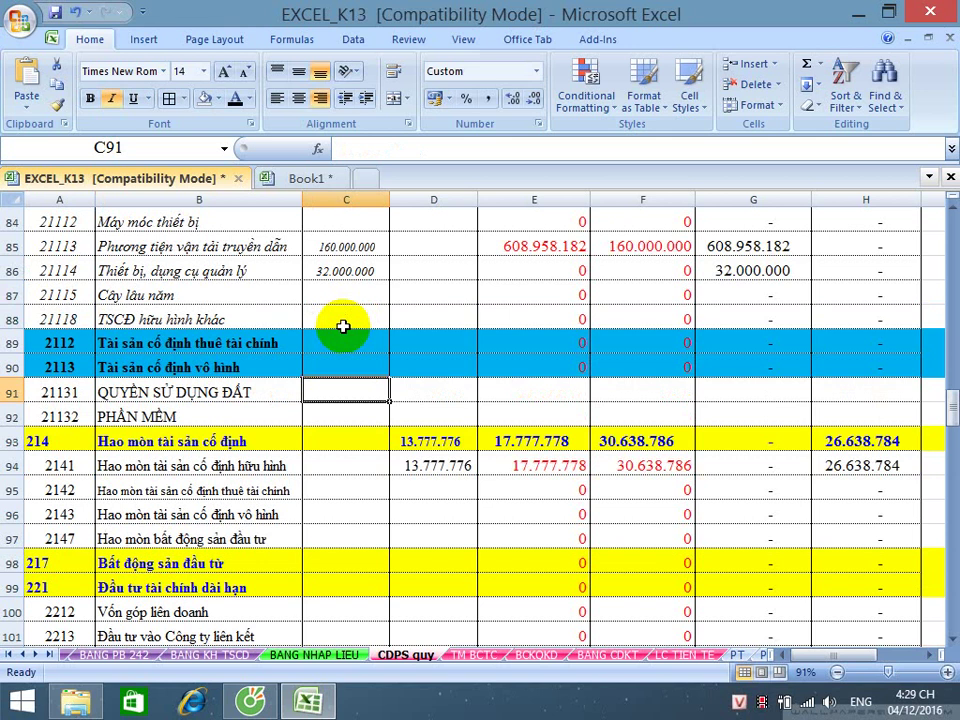
left_click_drag(22, 392, 22, 416)
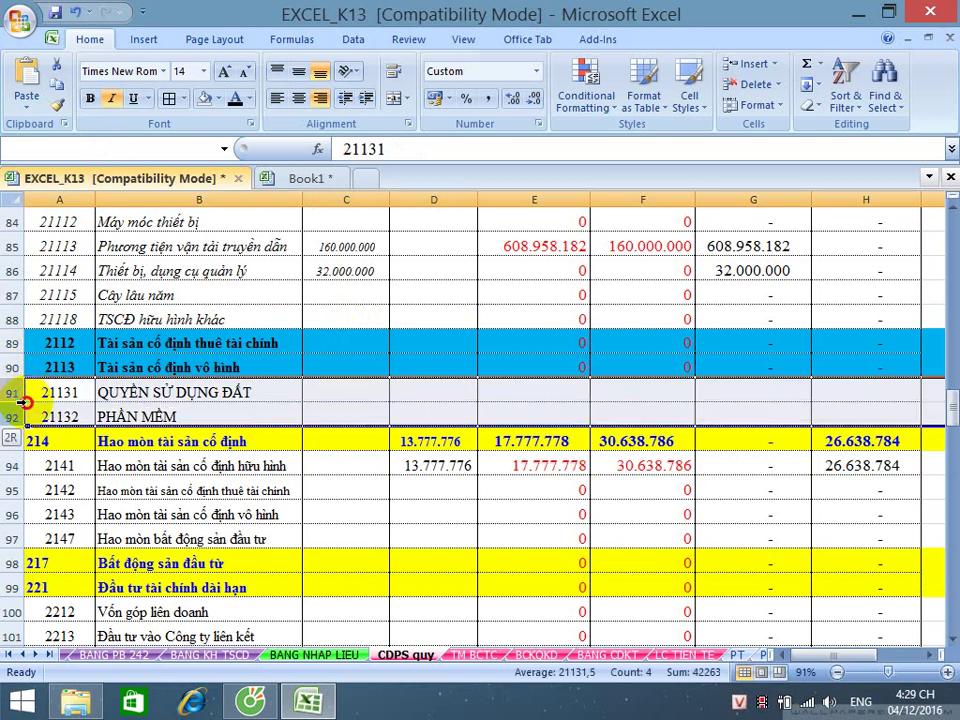
left_click(111, 98)
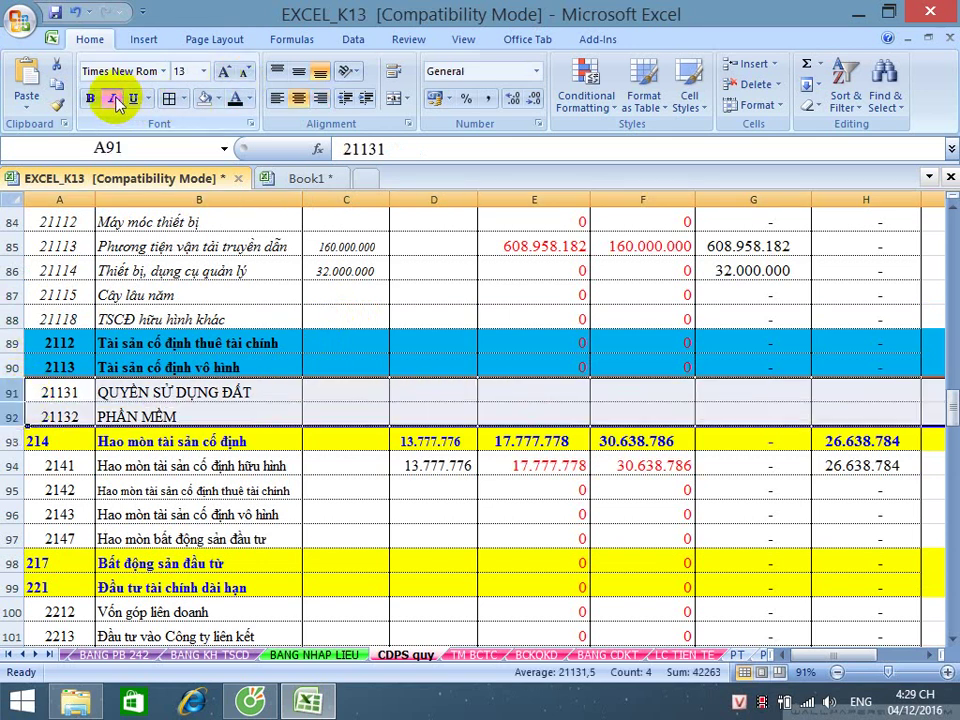
- Examine section 04 on intangible fixed assets and section 05 on investments in other entities on the TM BCTC sheet
scroll(154, 245, "down", 2)
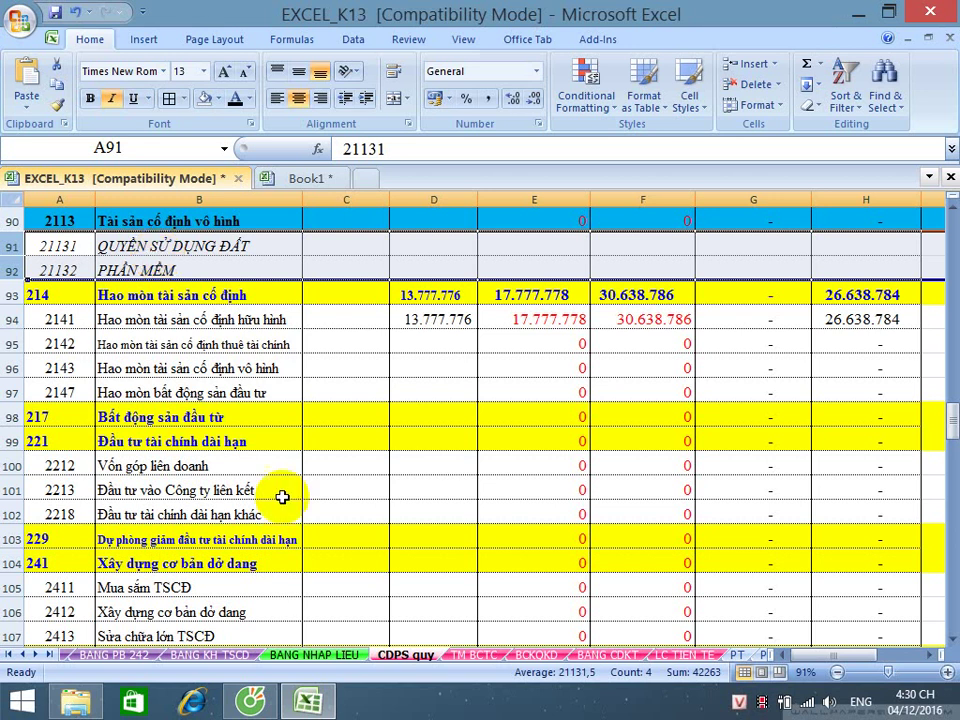
left_click(474, 656)
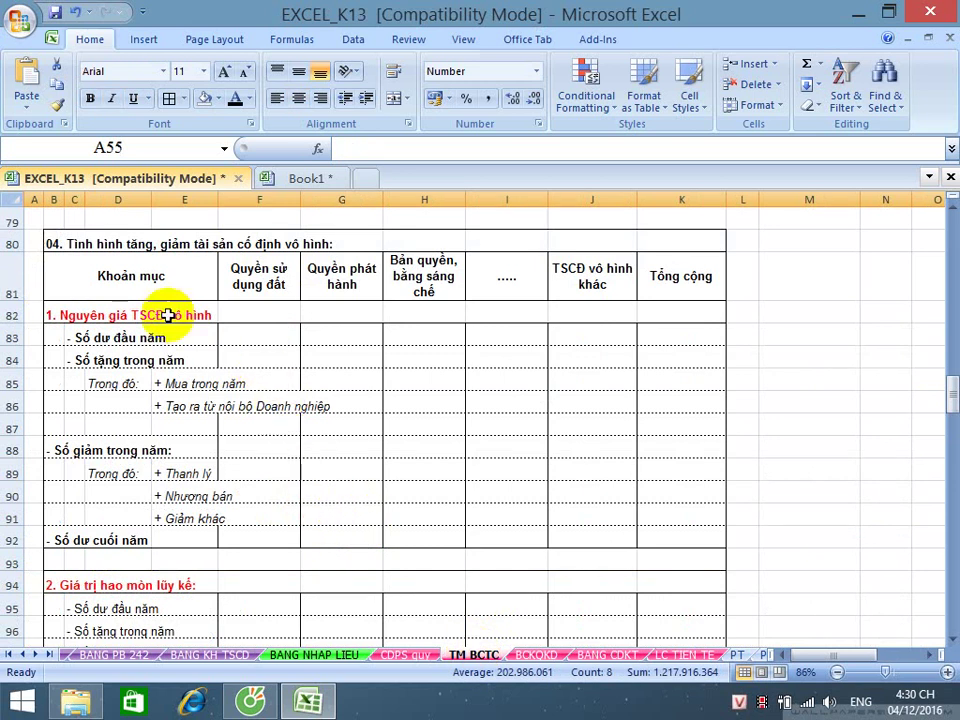
left_click_drag(54, 240, 678, 540)
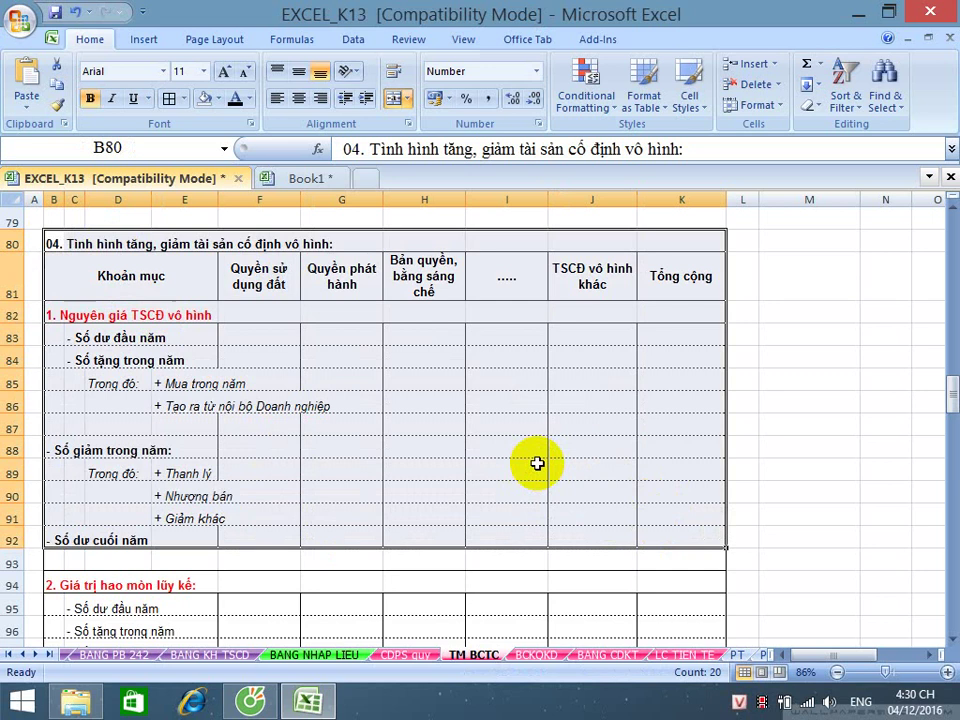
scroll(532, 465, "down", 3)
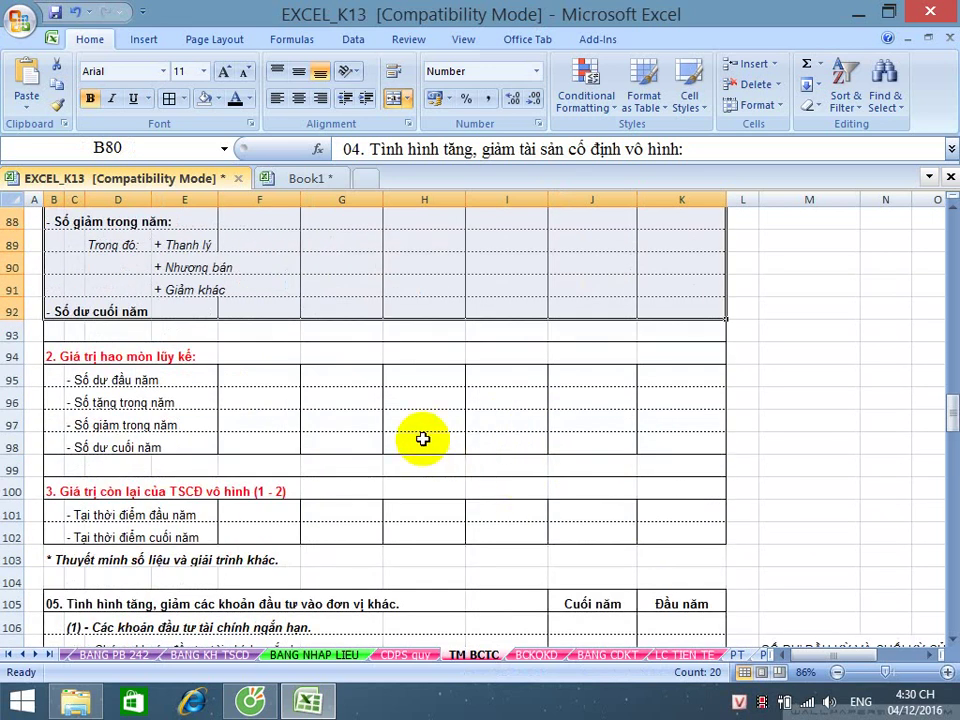
scroll(423, 438, "down", 4)
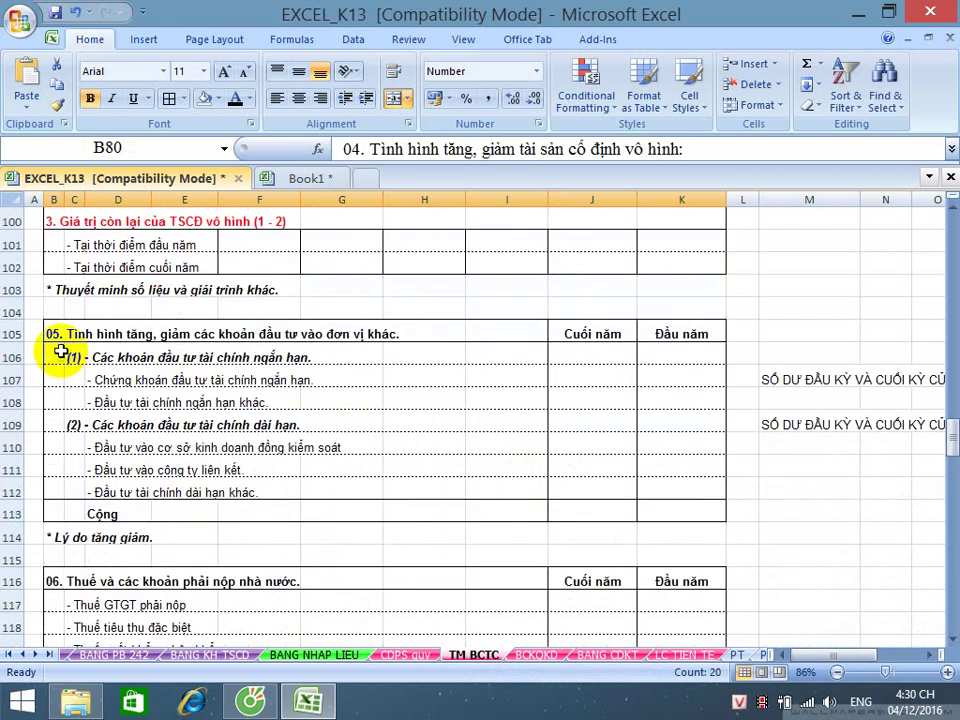
left_click_drag(50, 333, 639, 497)
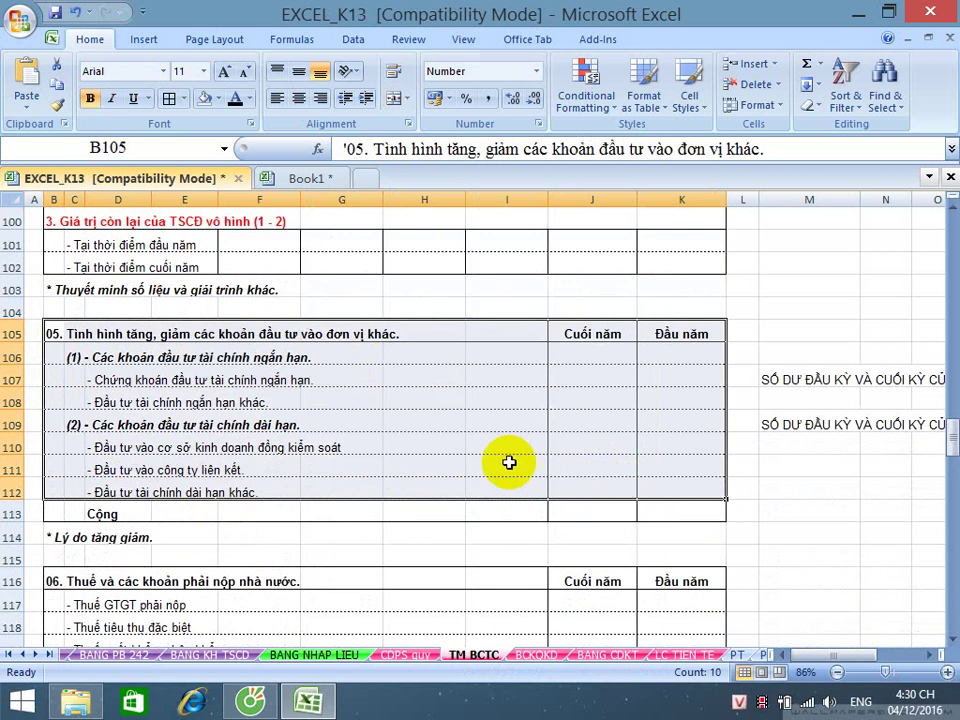
scroll(480, 443, "down", 1)
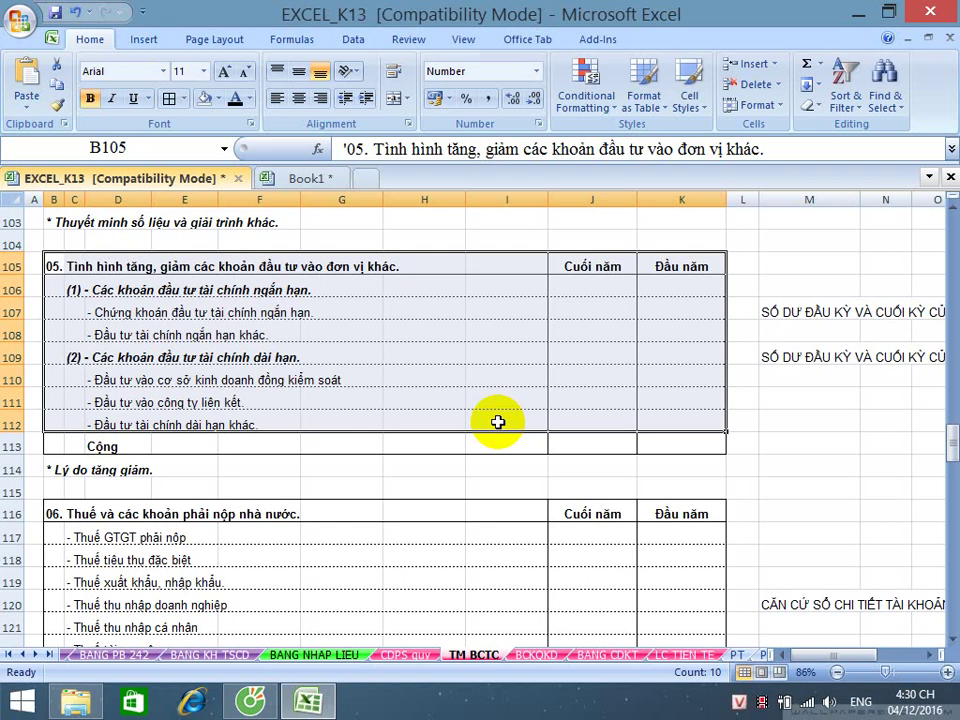
- Look up account 121, Đầu tư tài chính ngắn hạn, and its sub-accounts on the CDPS quy sheet
left_click(405, 655)
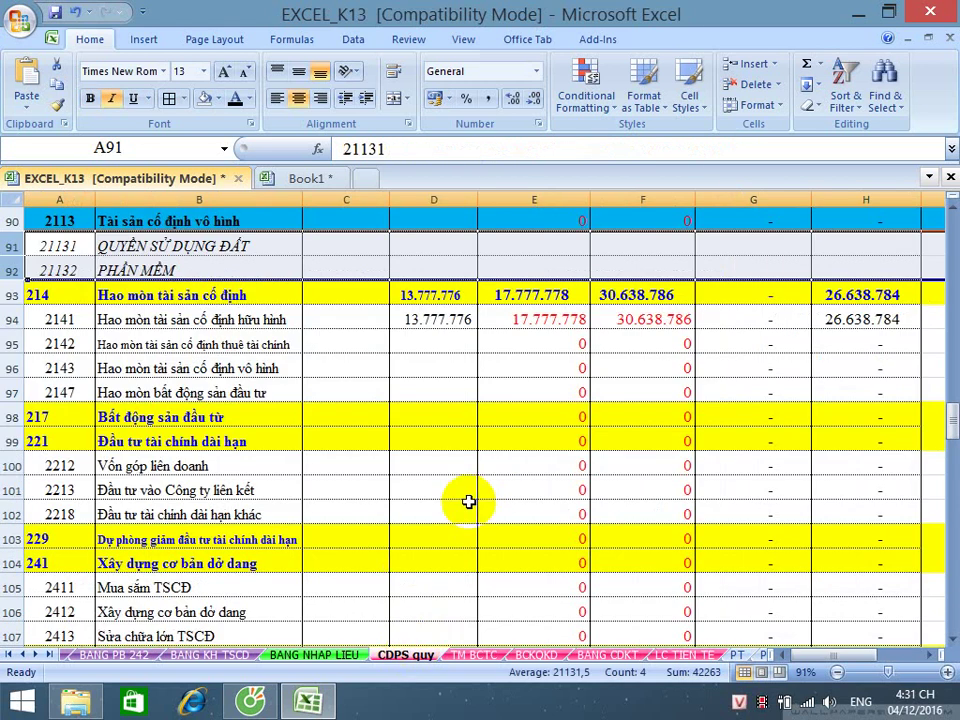
scroll(468, 502, "up", 9)
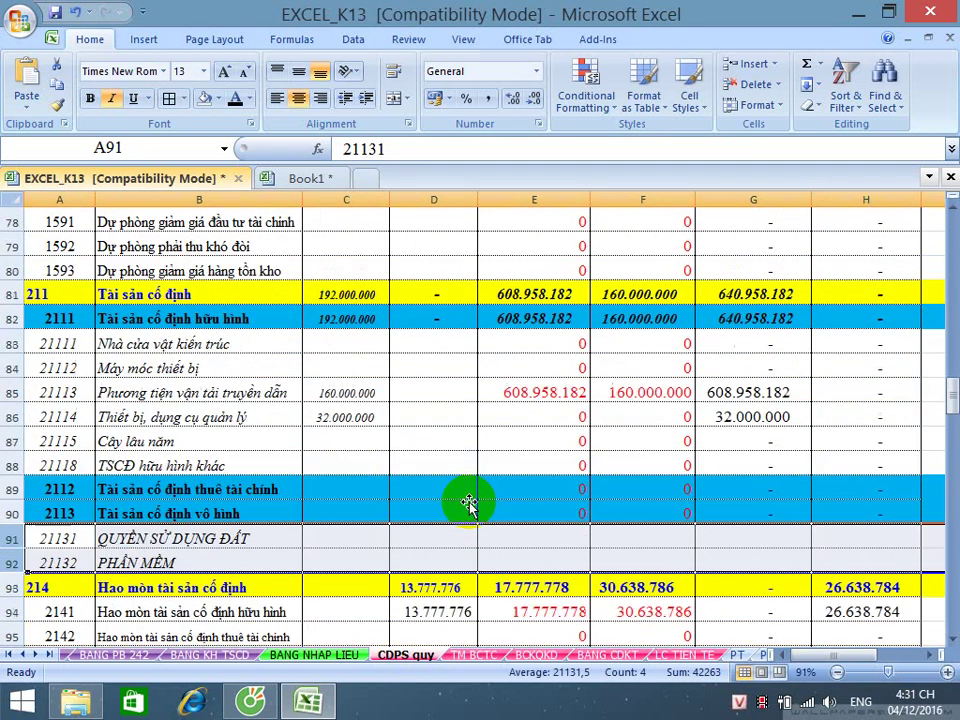
scroll(468, 502, "up", 9)
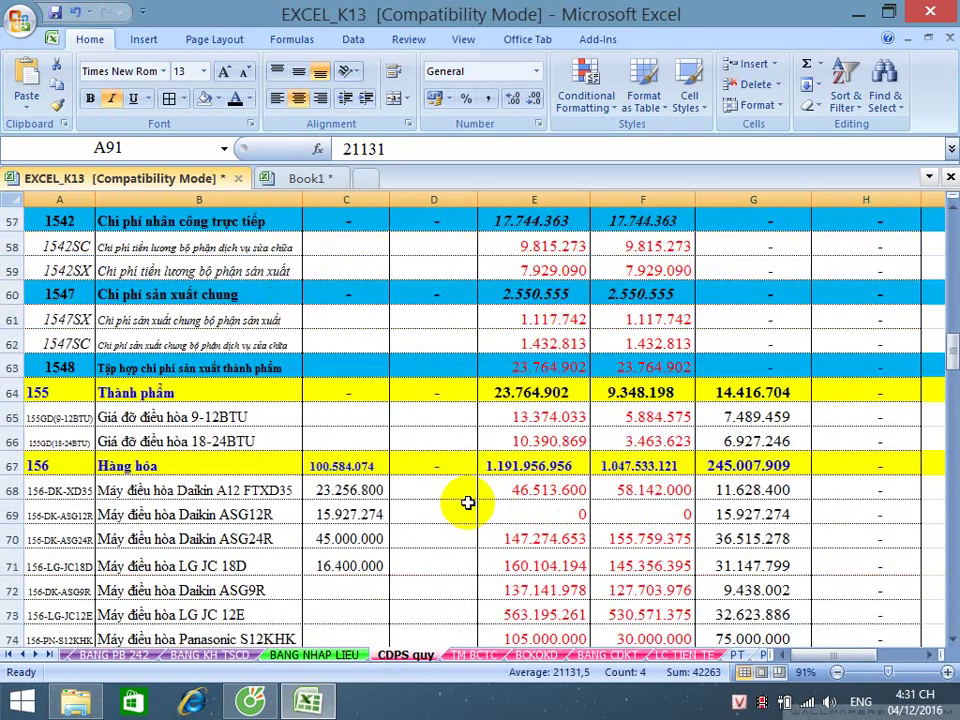
scroll(468, 502, "up", 5)
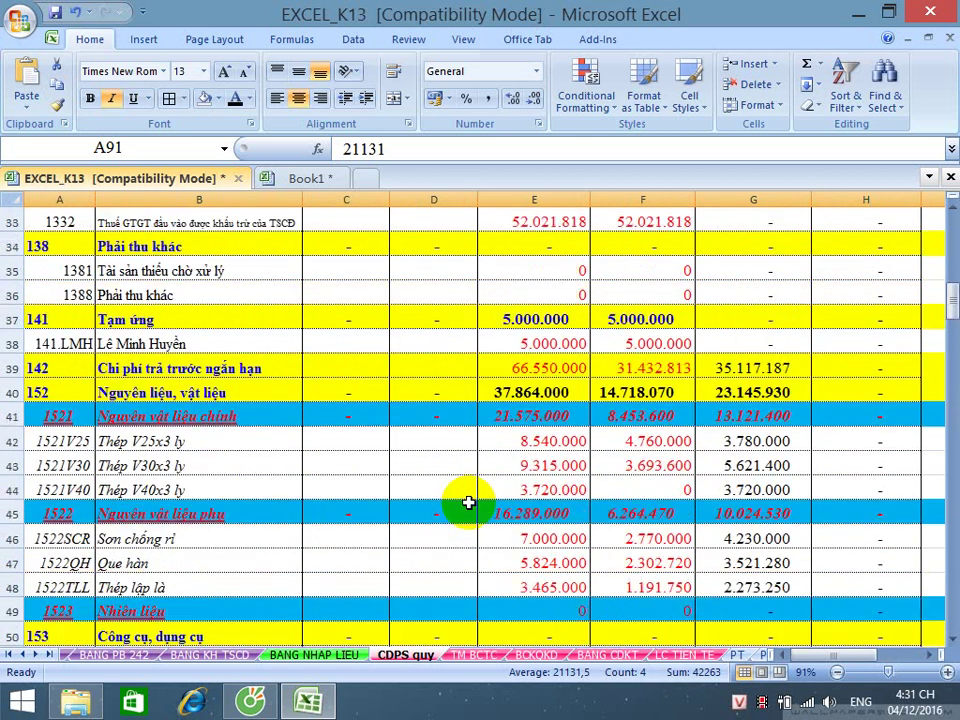
scroll(468, 502, "up", 4)
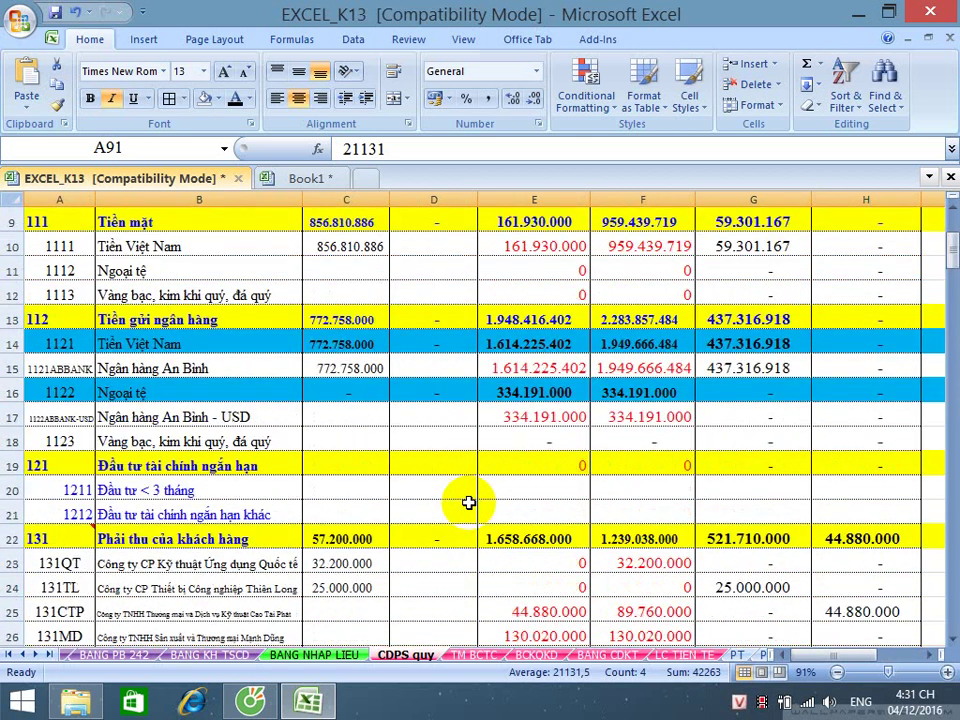
left_click(6, 464)
scroll(6, 455, "down", 2)
scroll(12, 456, "down", 1)
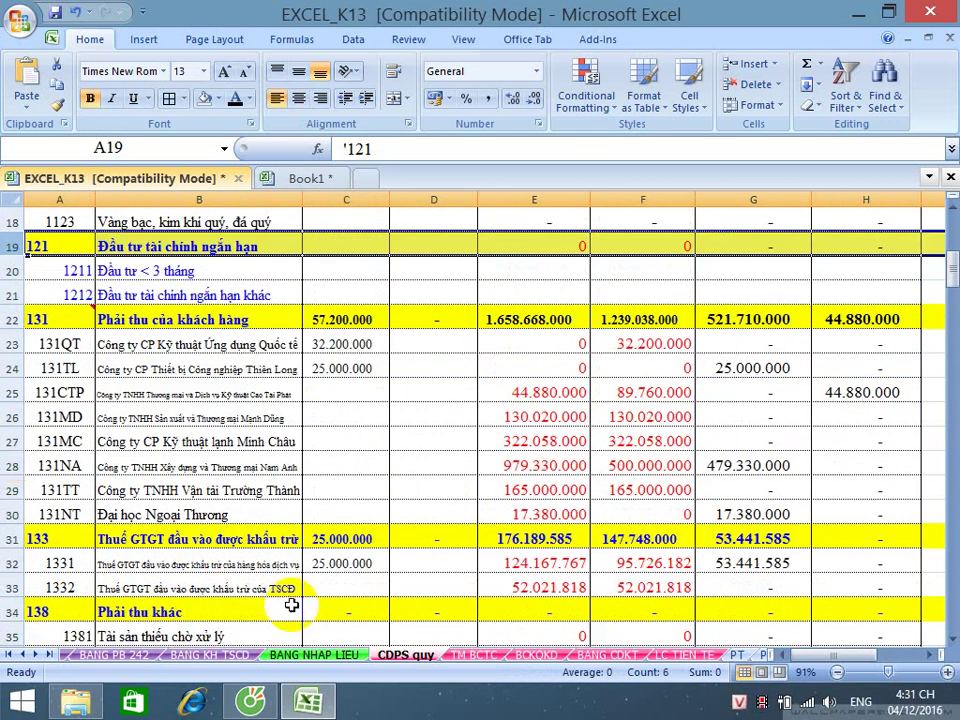
- On the TM BCTC sheet, link the year-end short-term investments cell J106 to account 121's closing debit balance, 'CDPS quy'!G19
left_click(477, 655)
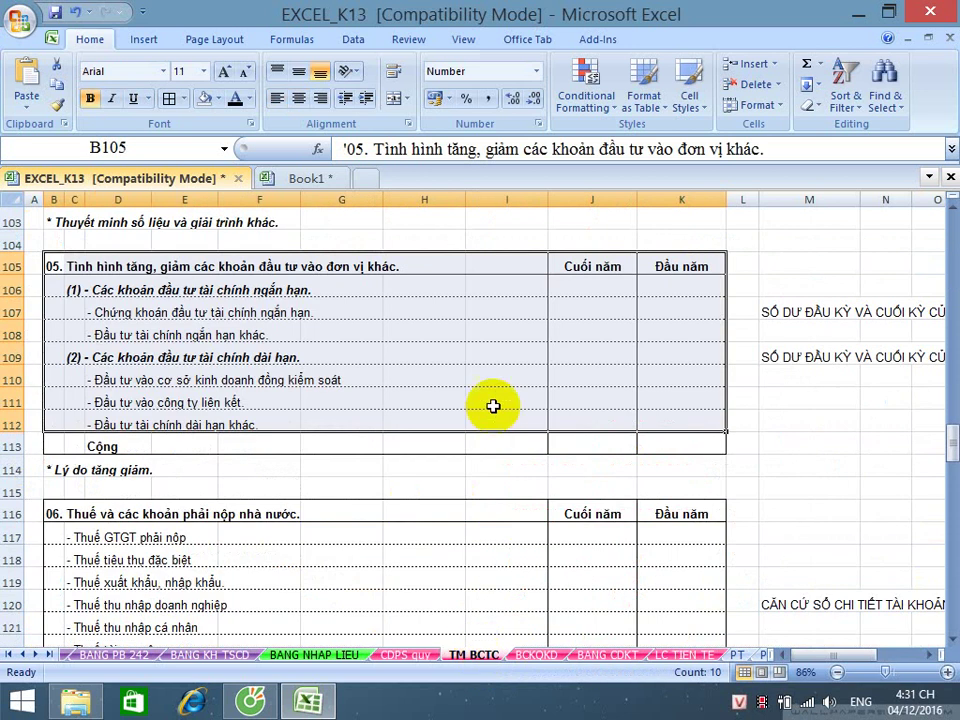
left_click(569, 291)
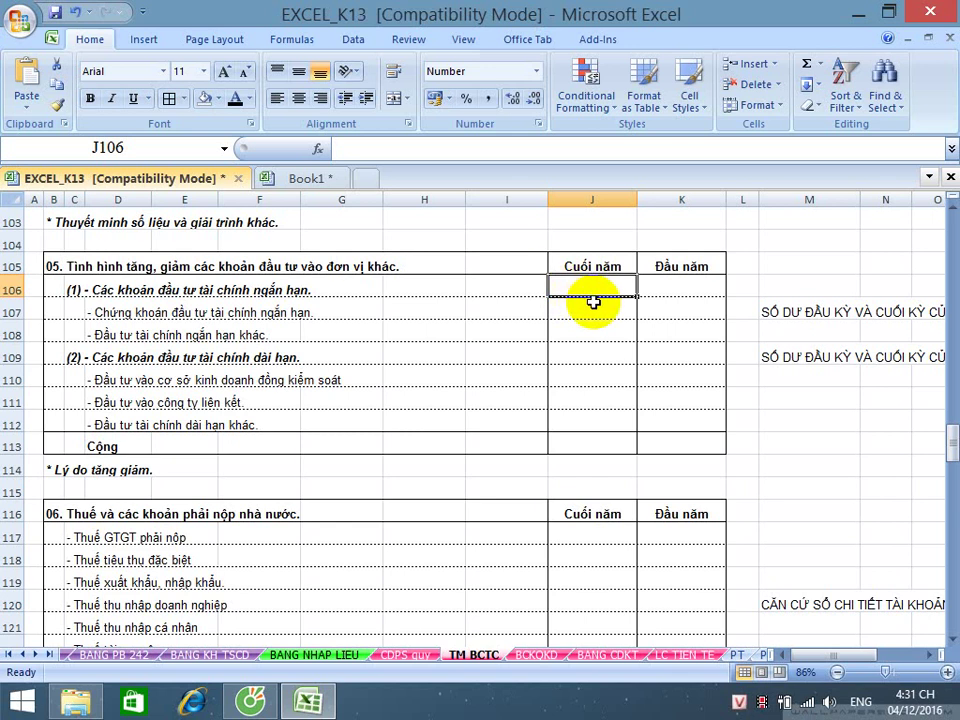
left_click(597, 308)
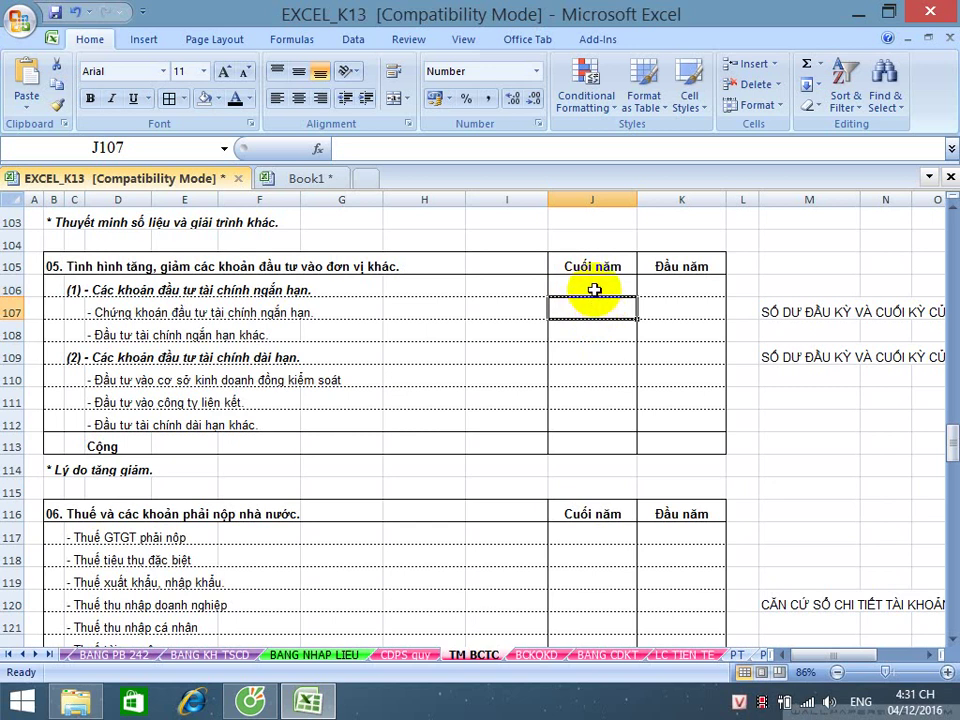
left_click(594, 287)
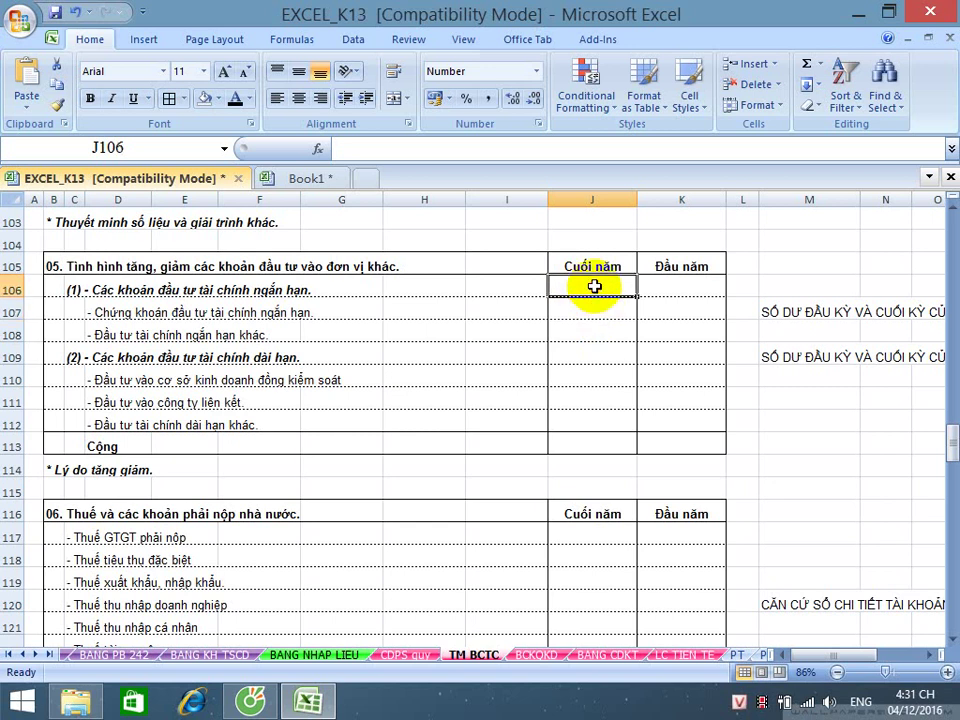
type("=")
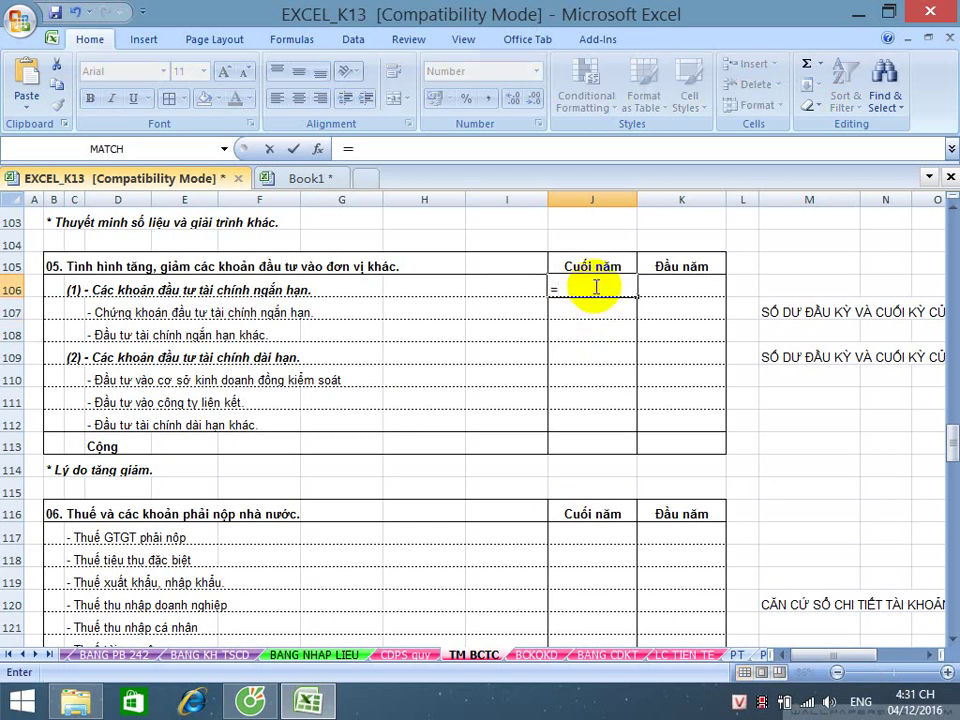
left_click(410, 656)
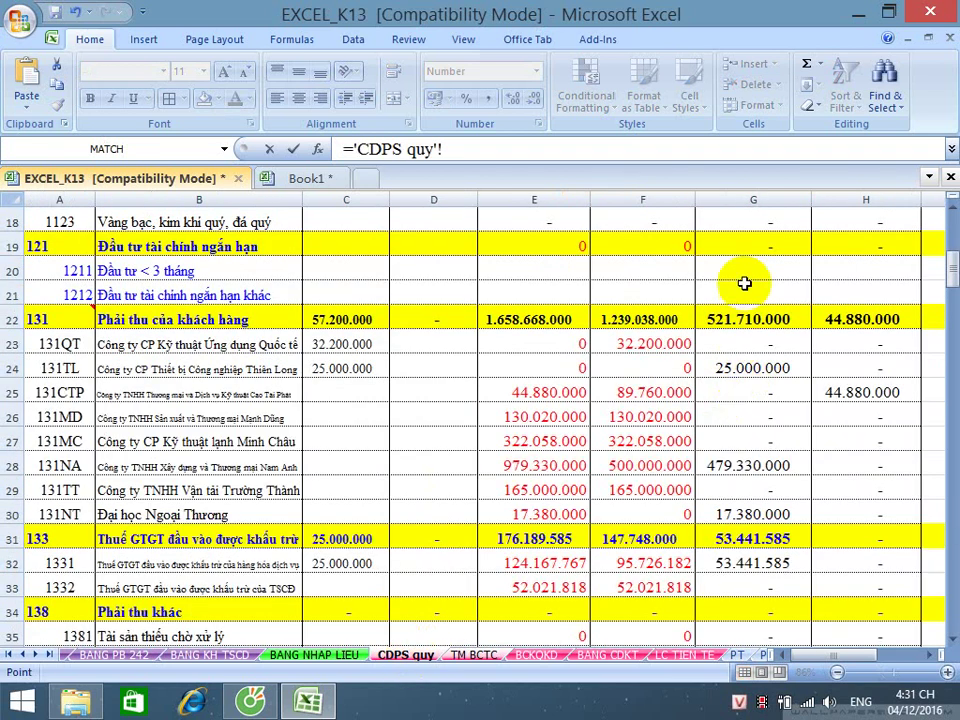
left_click(775, 240)
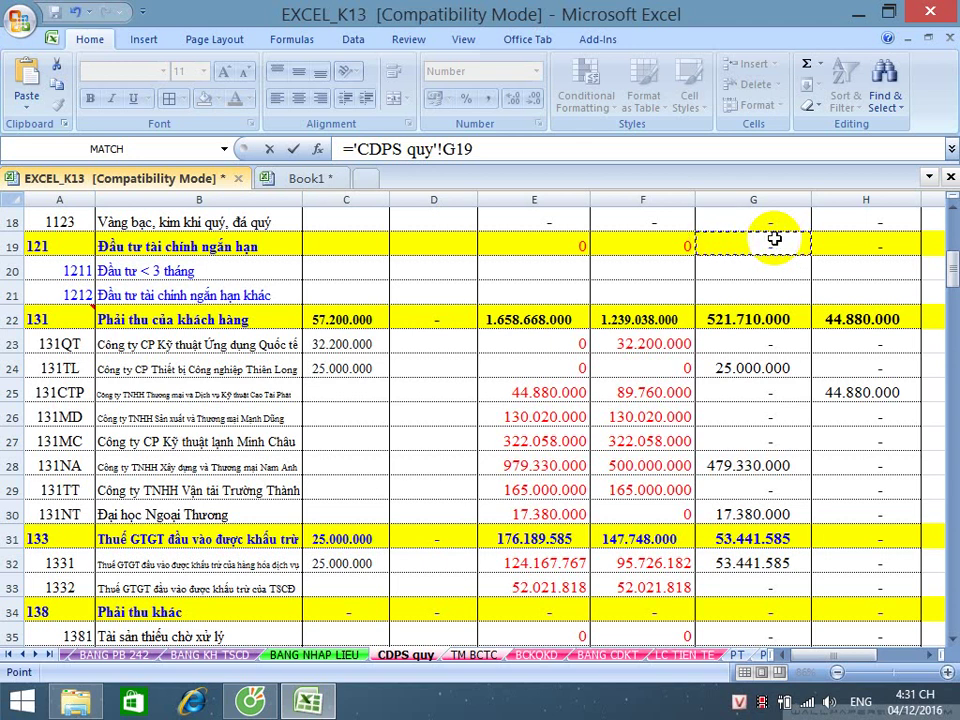
key("Return")
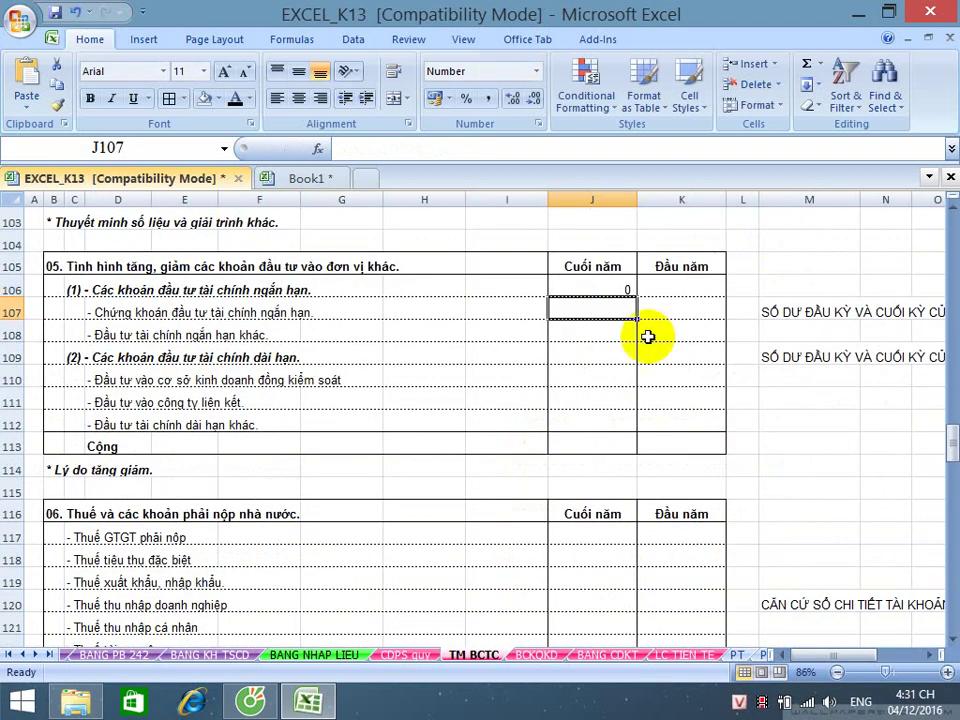
- Link the year-end long-term investments cell J109 to account 221's closing debit balance, 'CDPS quy'!G99
left_click(577, 357)
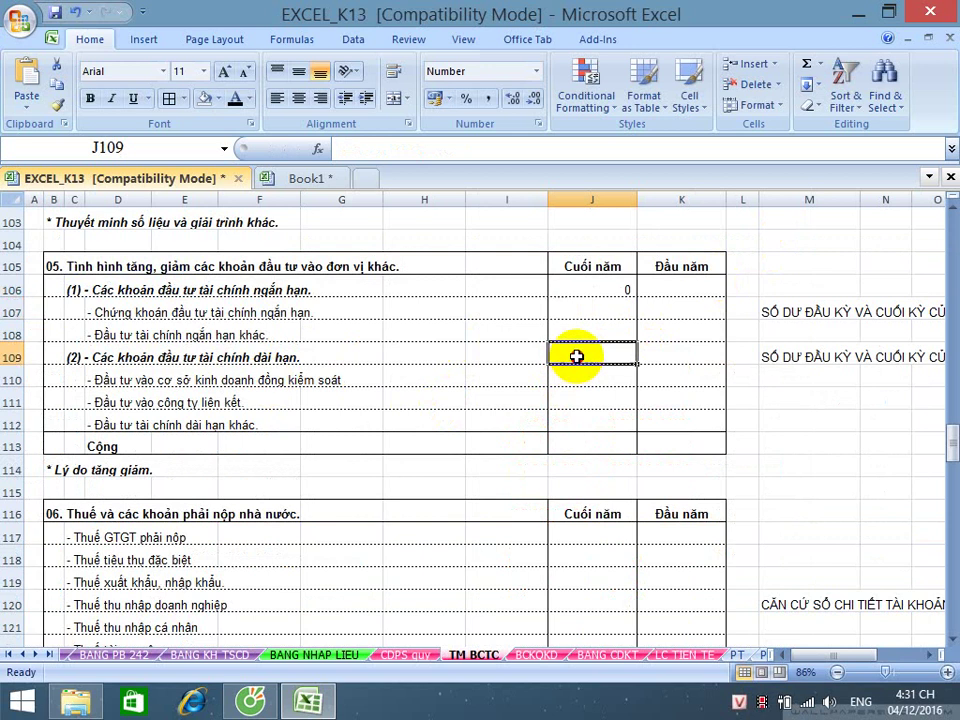
type("=")
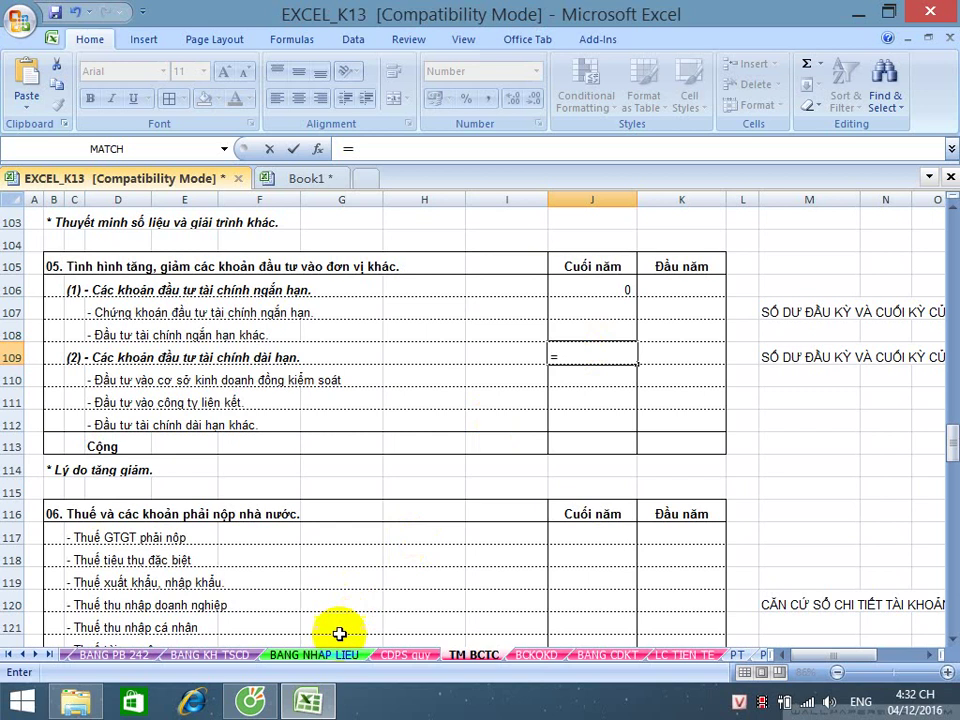
left_click(405, 655)
scroll(440, 545, "down", 4)
scroll(445, 535, "down", 13)
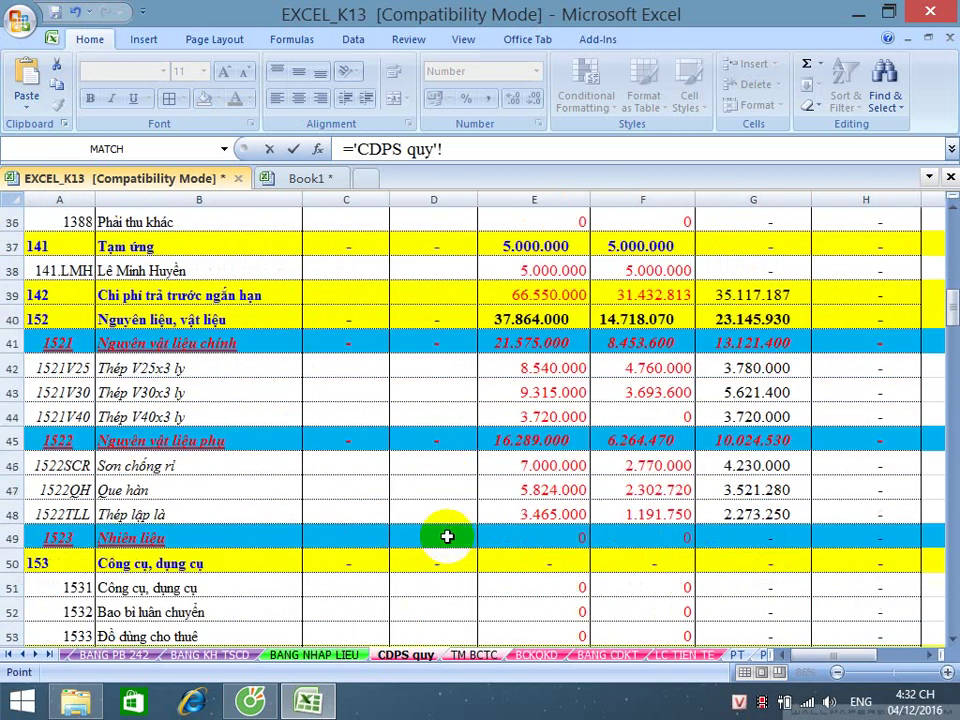
scroll(445, 535, "down", 4)
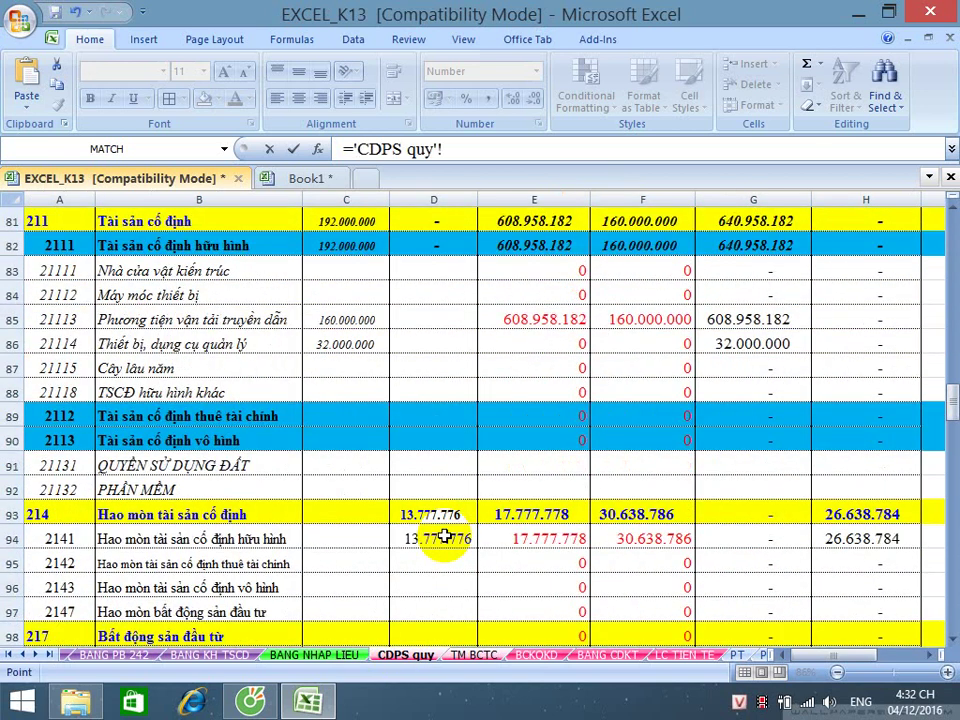
scroll(445, 537, "down", 2)
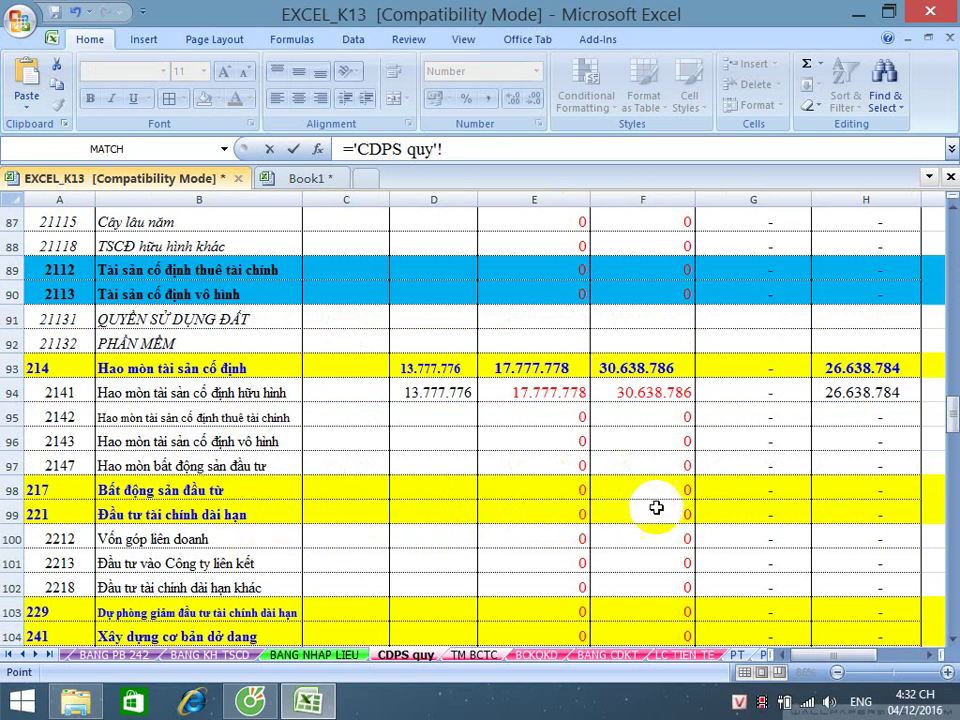
left_click(740, 514)
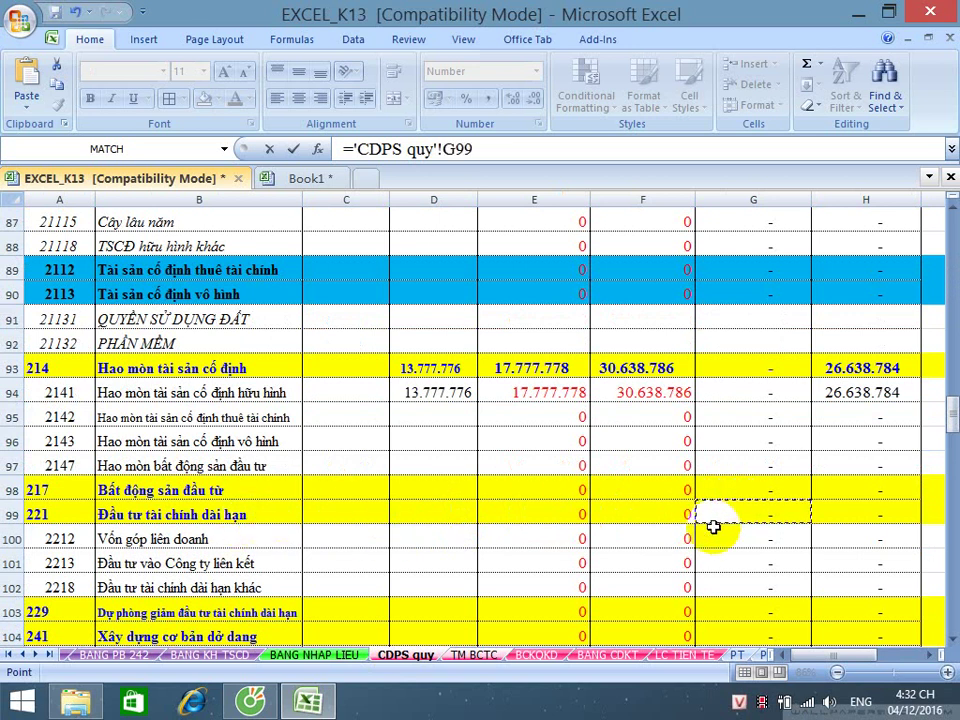
scroll(711, 525, "down", 1)
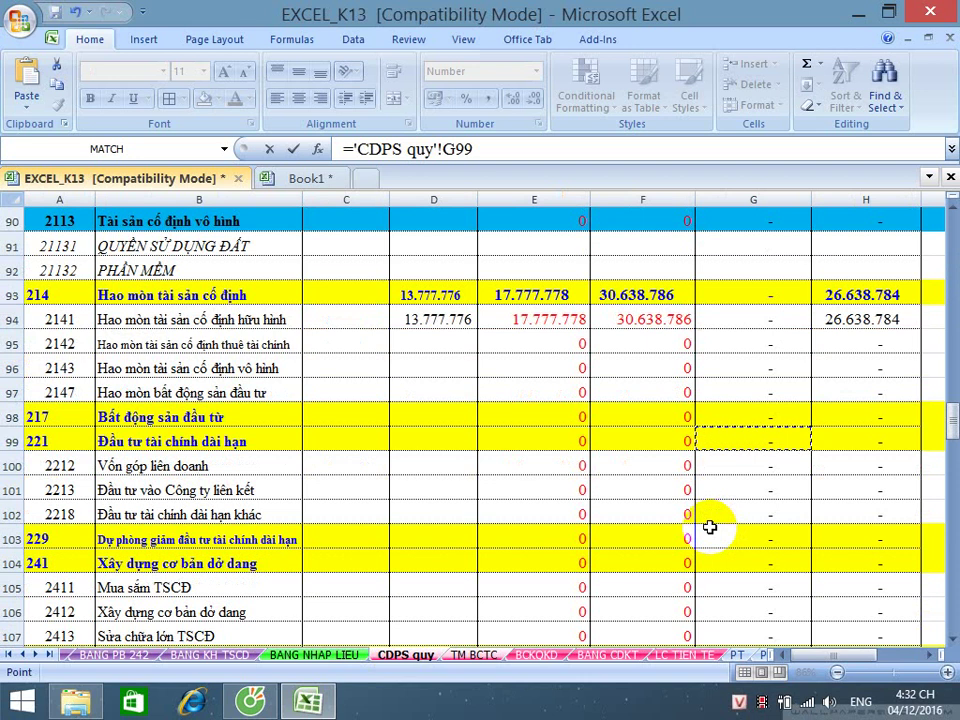
key("Escape")
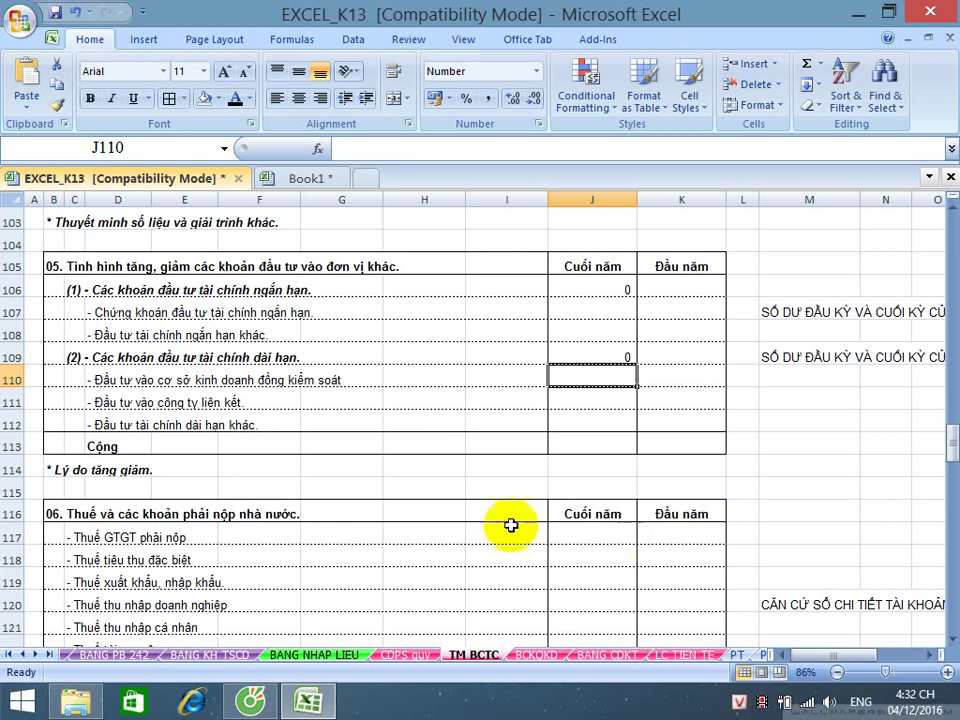
- Save the EXCEL_K13 workbook
scroll(383, 376, "down", 4)
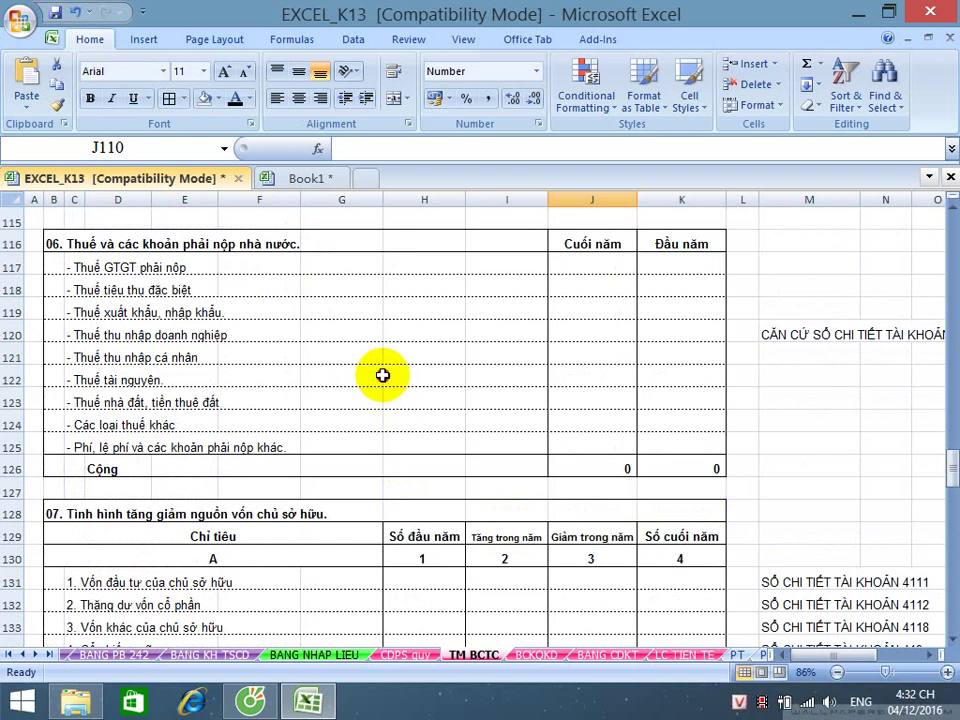
left_click(383, 376)
left_click(55, 14)
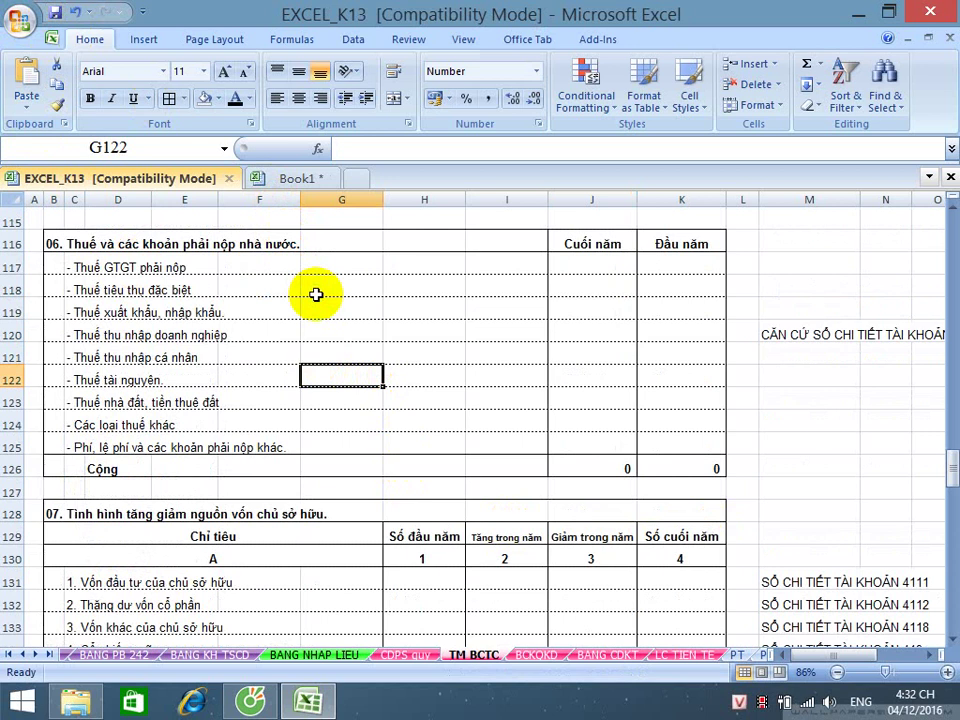
- Examine the line items of section 05 on investments and section 06 on taxes payable to the state on the TM BCTC sheet
scroll(316, 291, "up", 2)
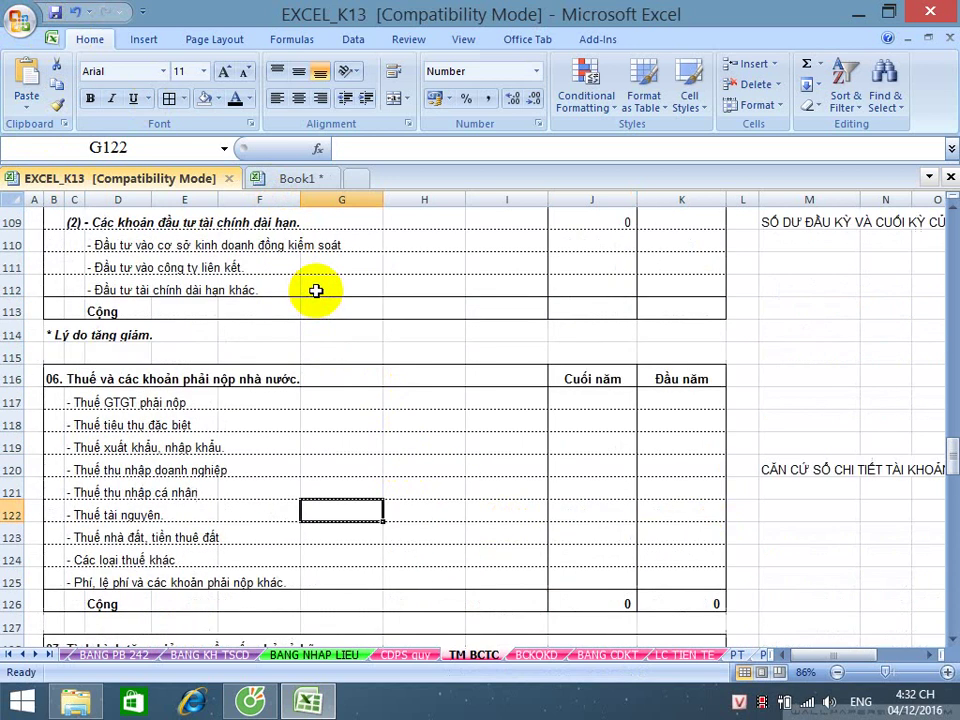
scroll(316, 291, "up", 2)
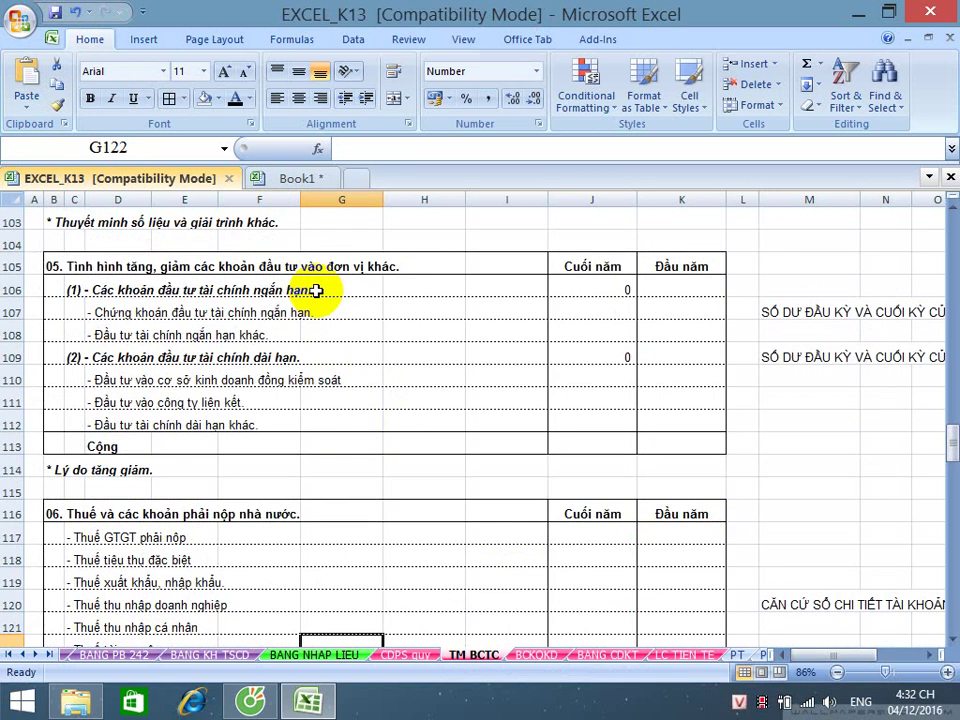
left_click(12, 335)
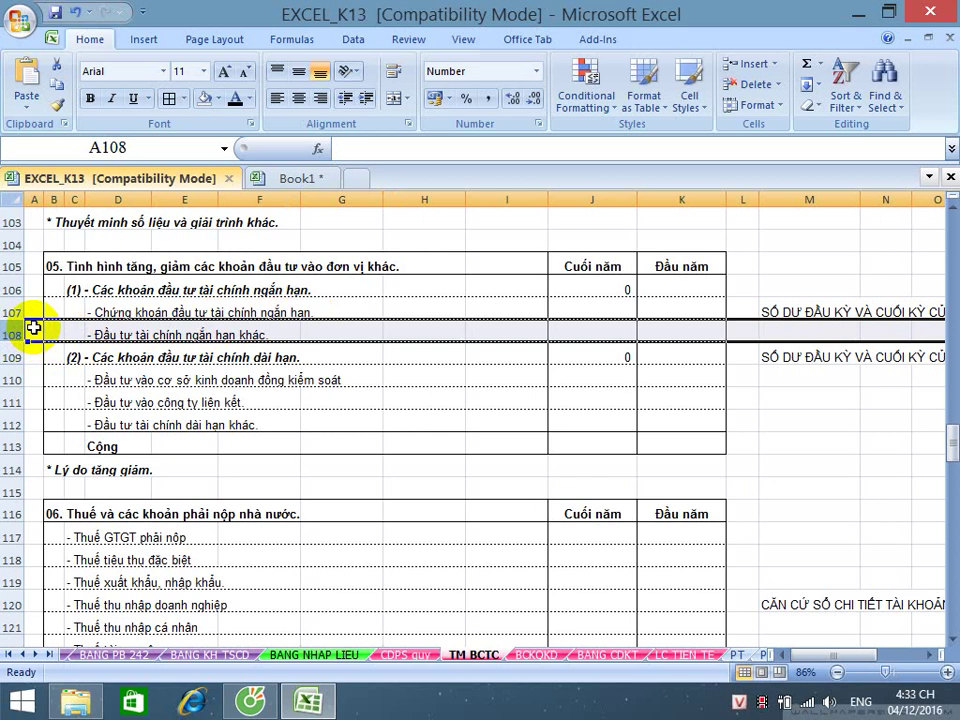
scroll(33, 328, "down", 3)
scroll(34, 326, "up", 1)
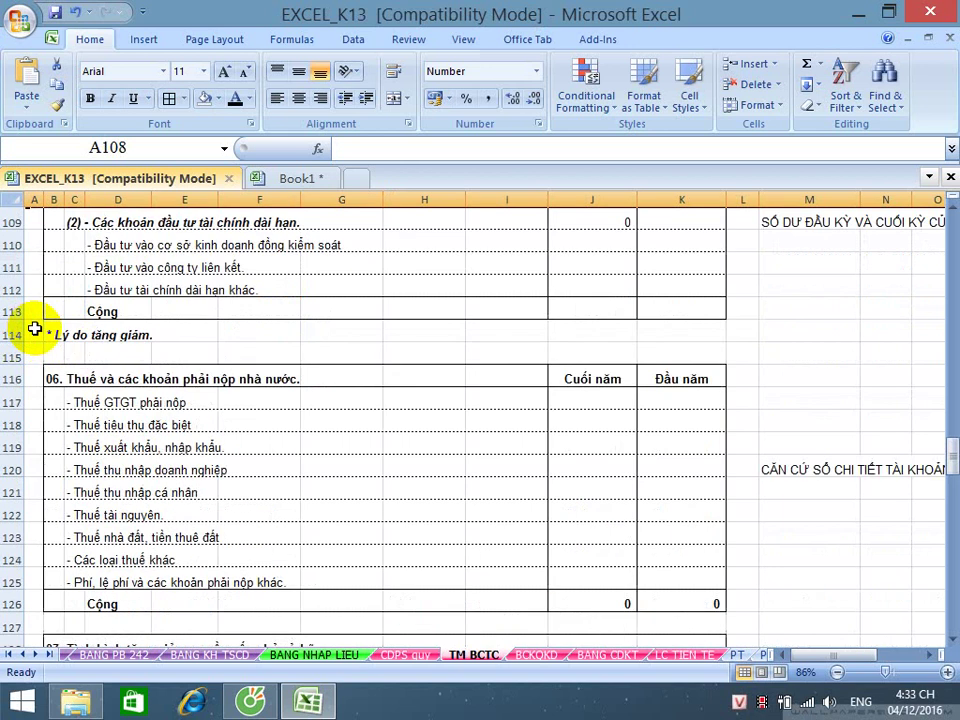
left_click(58, 378)
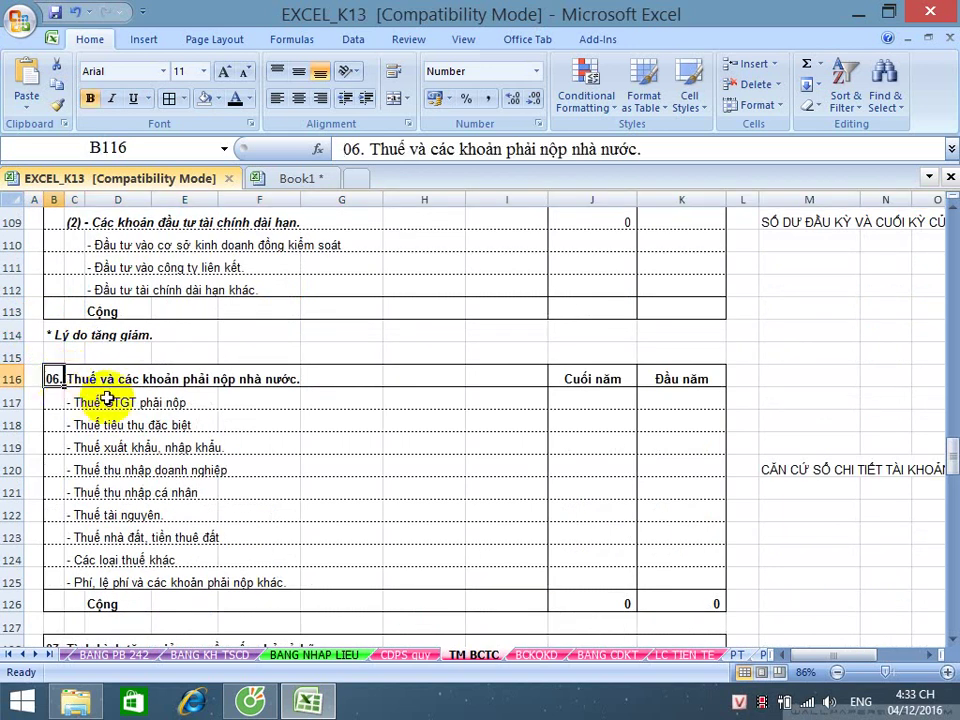
scroll(96, 400, "down", 1)
scroll(96, 408, "down", 1)
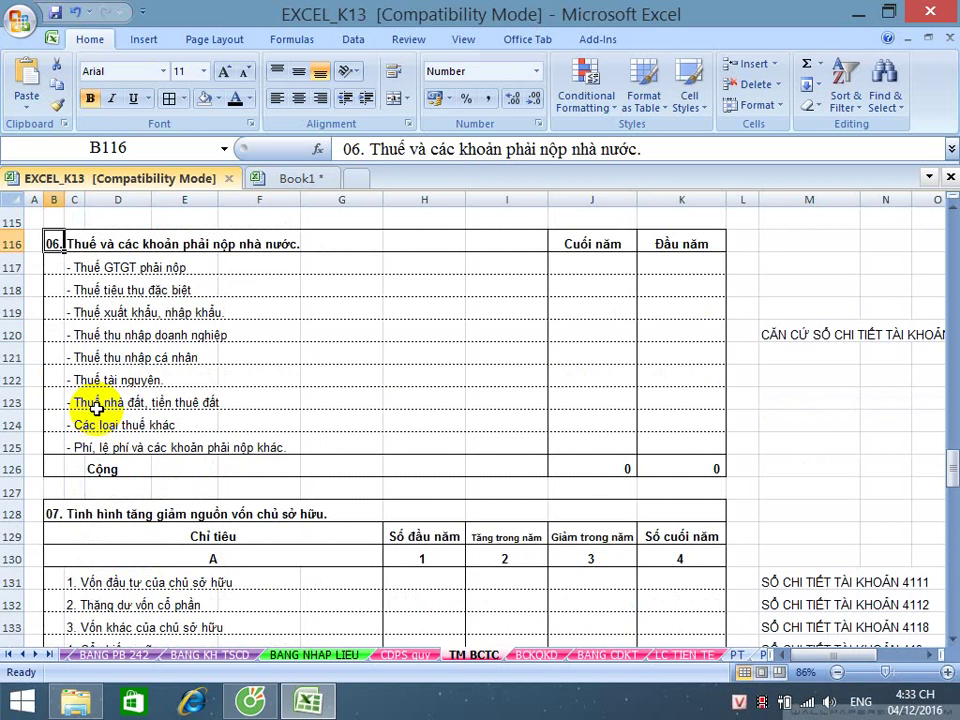
- Link the year-end VAT payable cell J117 in section 06 to account 3331's closing credit balance, 'CDPS quy'!H121
left_click(572, 268)
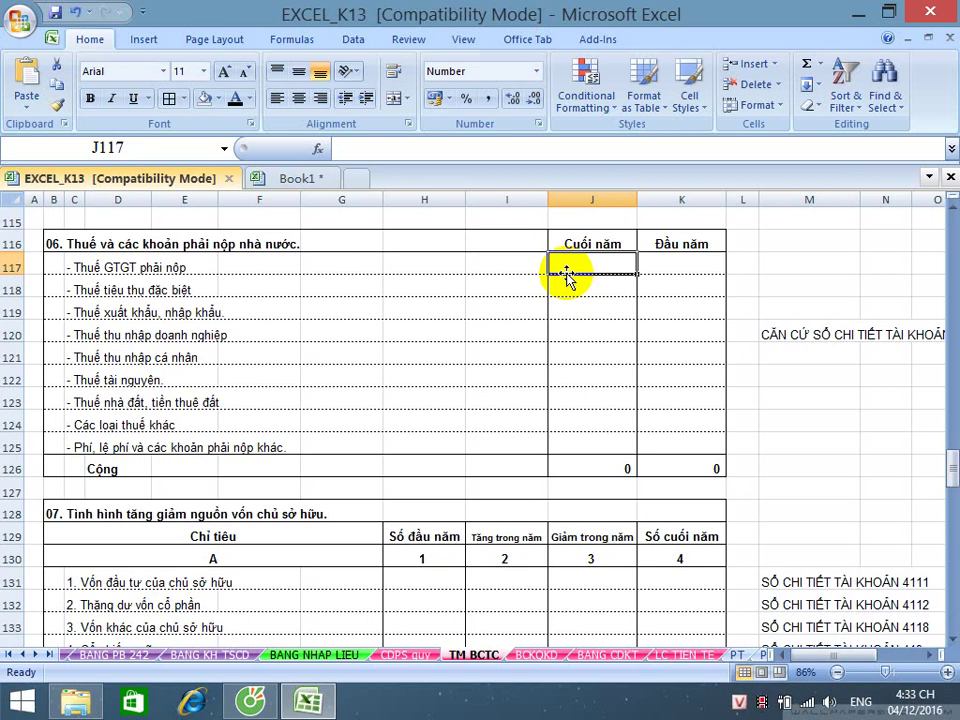
type("=")
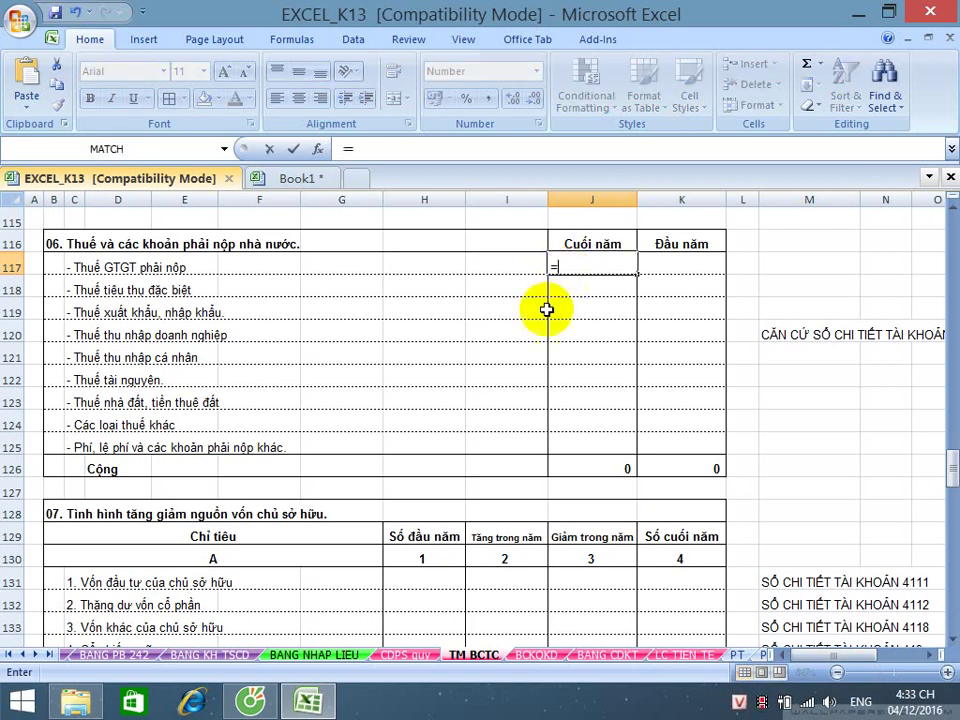
left_click(405, 655)
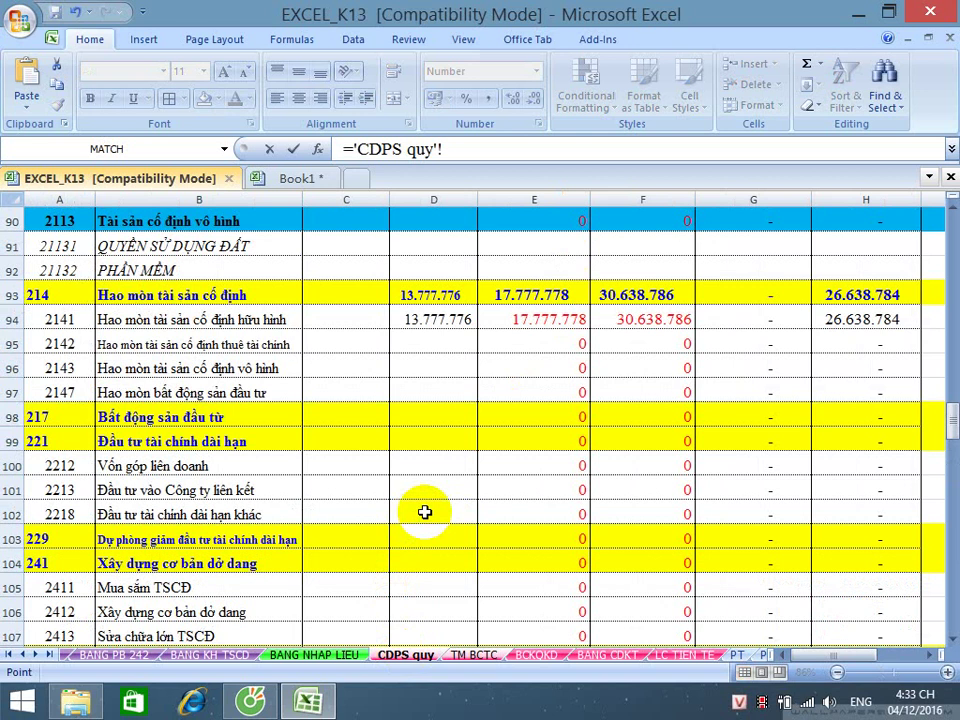
scroll(428, 513, "down", 5)
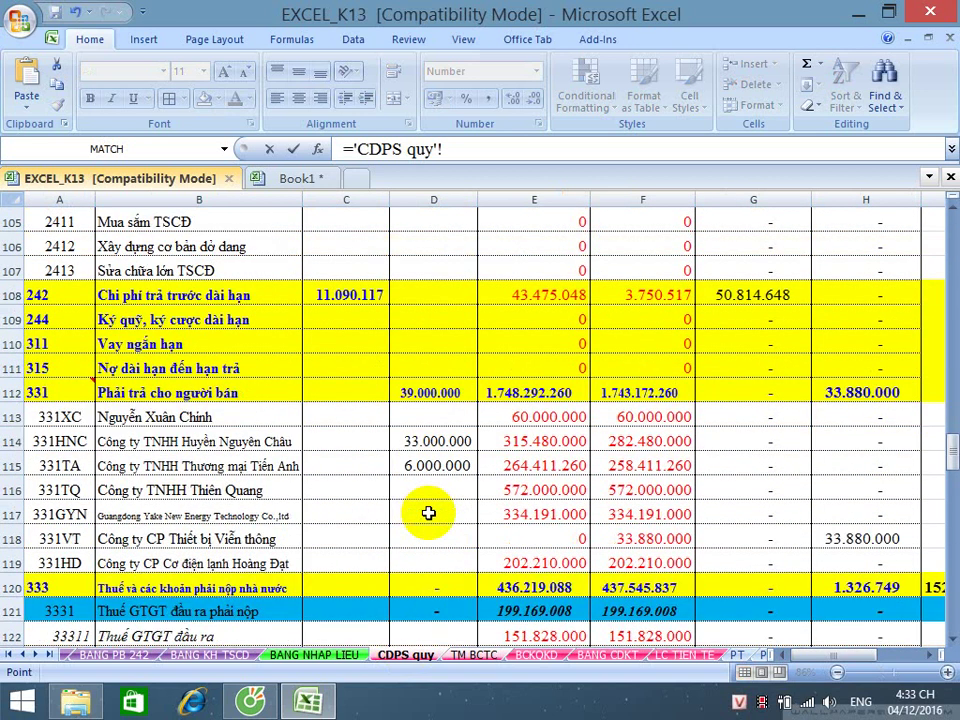
scroll(428, 513, "down", 3)
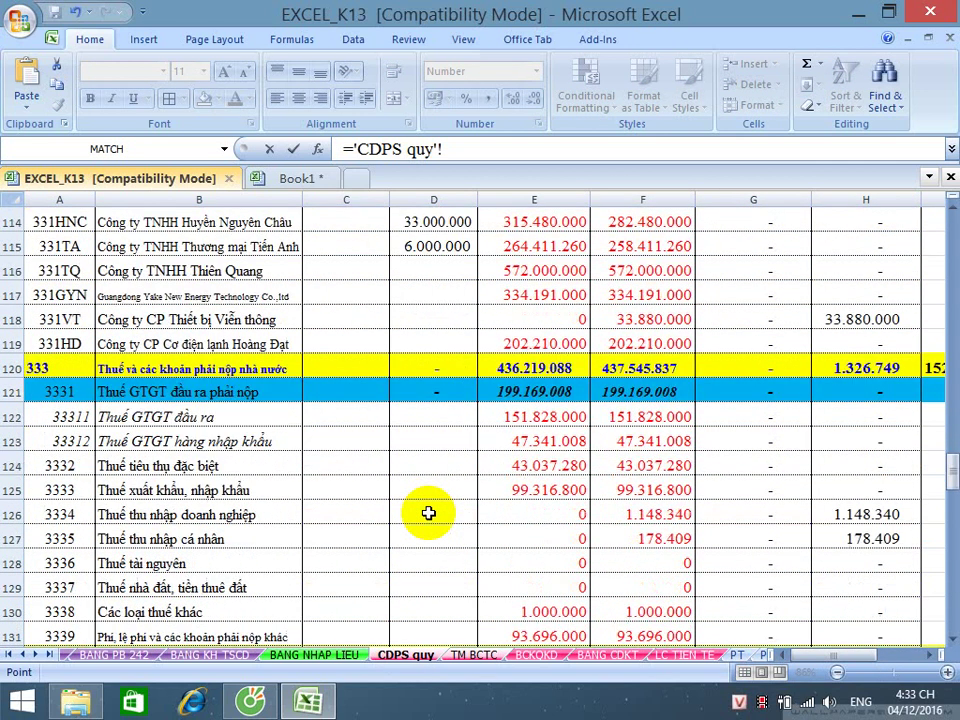
left_click(849, 384)
scroll(790, 423, "down", 1)
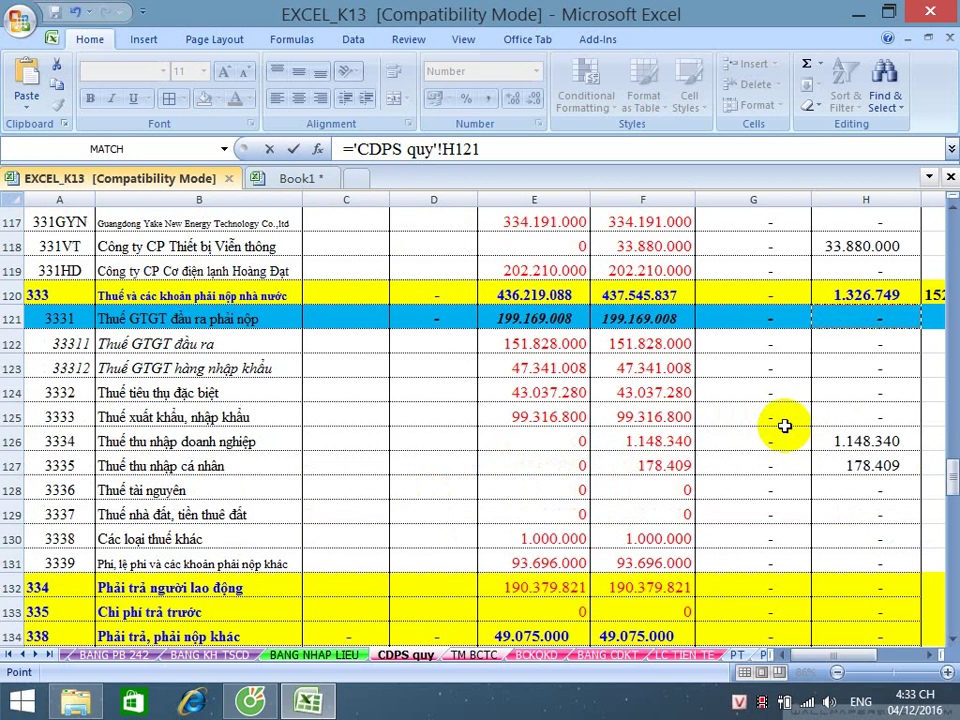
key("Return")
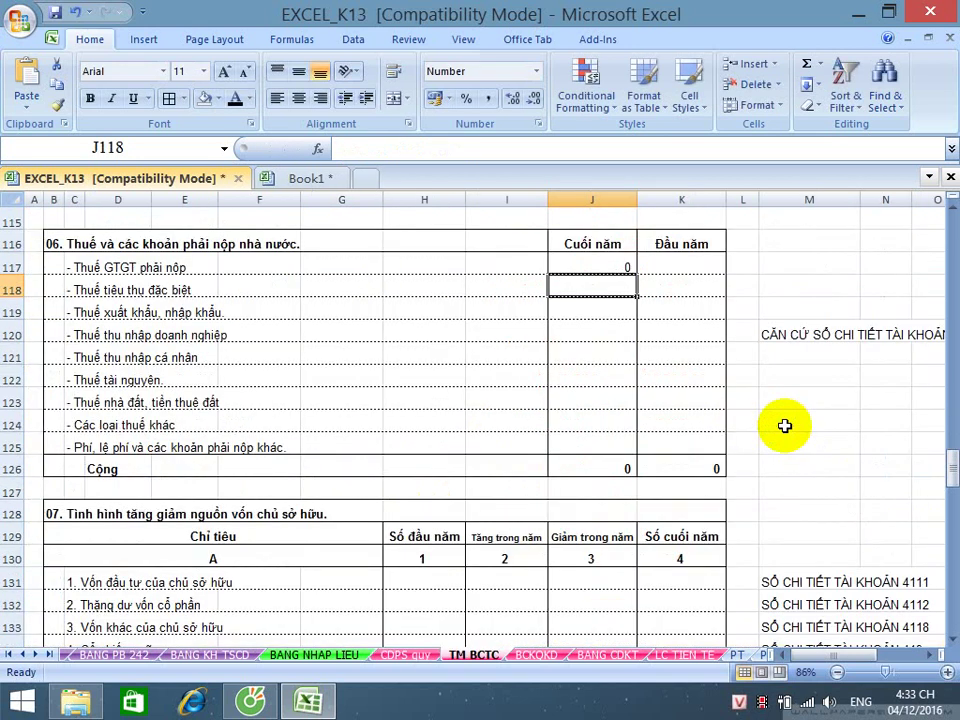
- Link the year-end special consumption tax cell J118 to account 3332's closing credit balance, 'CDPS quy'!H124
type("=")
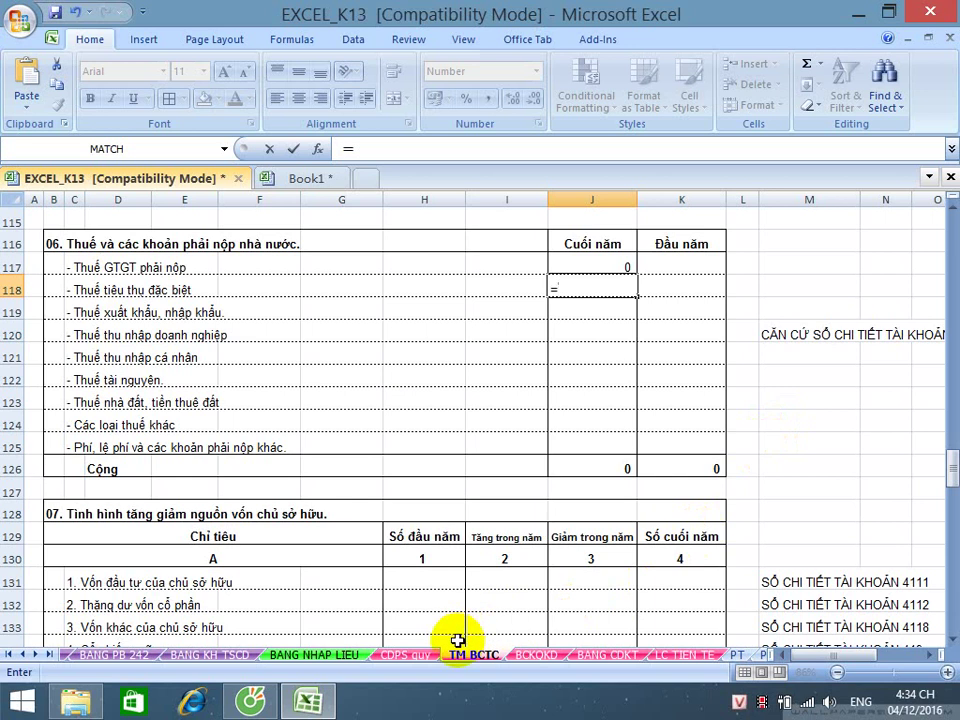
left_click(408, 656)
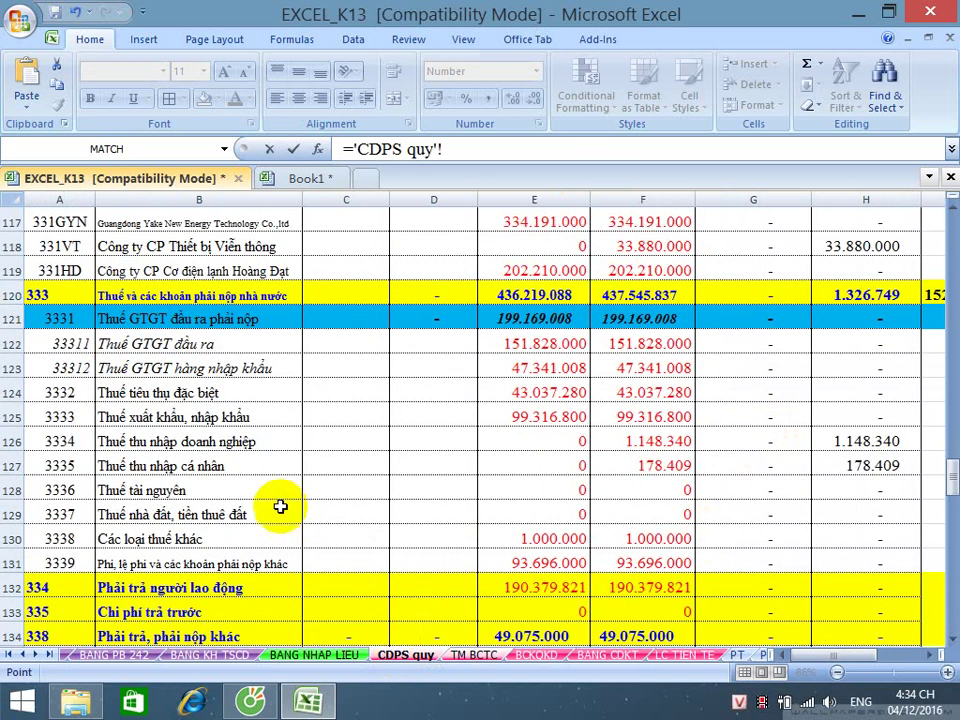
left_click(821, 392)
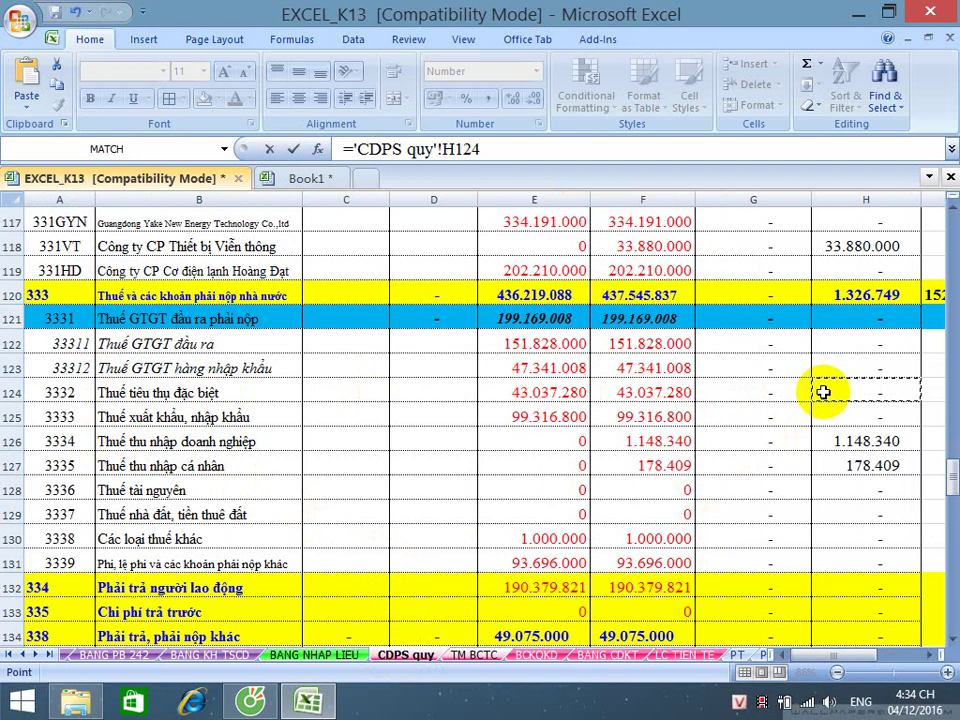
key("Return")
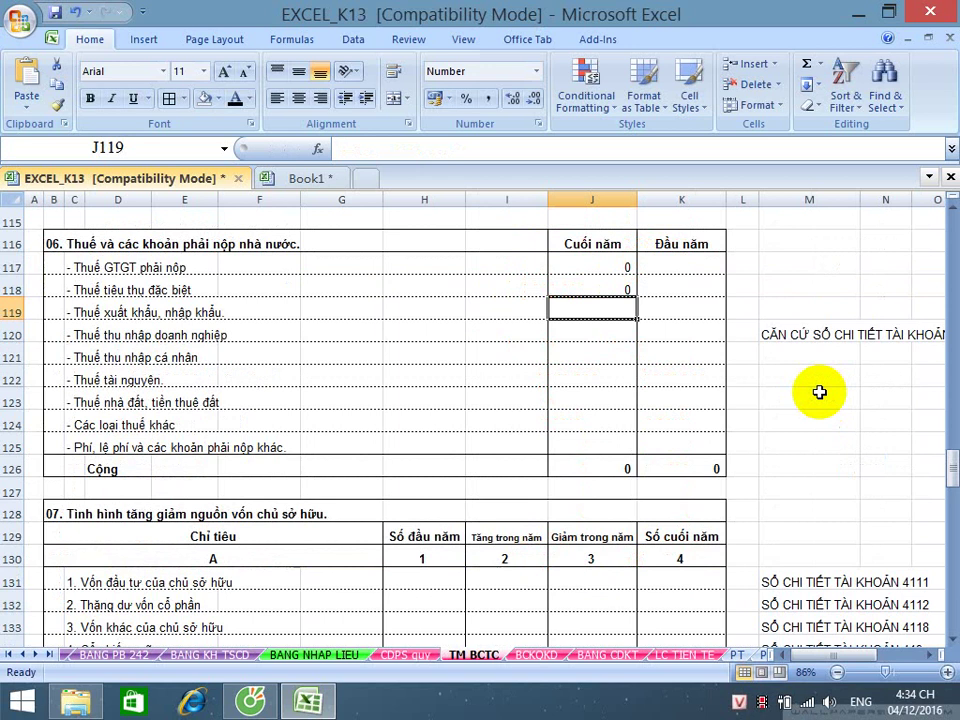
- Copy the year-end special consumption tax formula in J118 down through J125 for the remaining taxes and fees of section 06
key("ctrl+c")
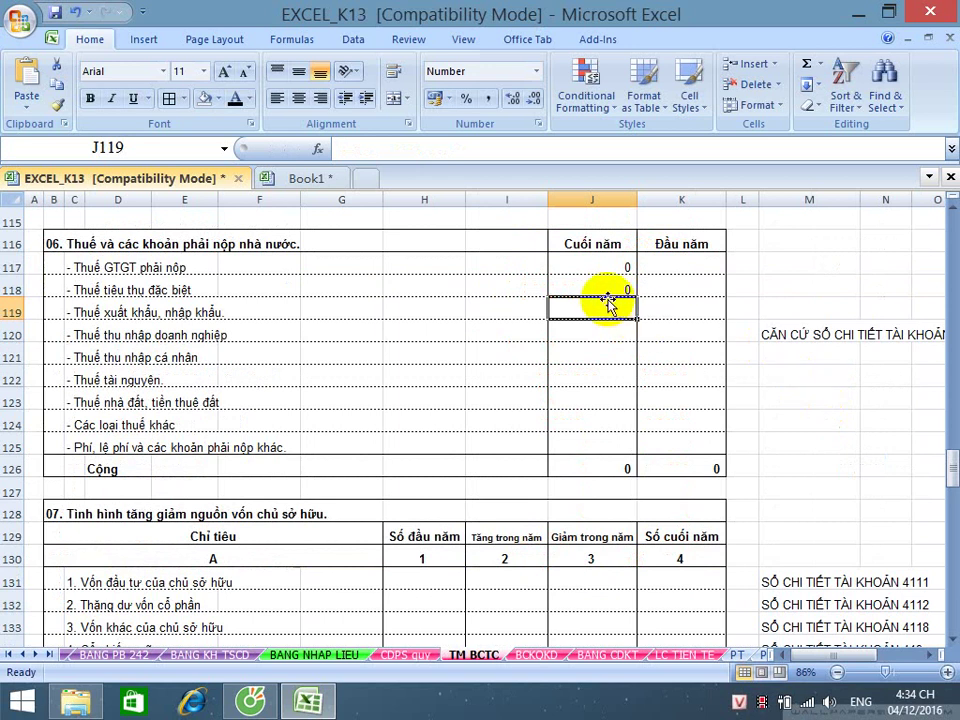
left_click(607, 289)
left_click_drag(607, 289, 587, 440)
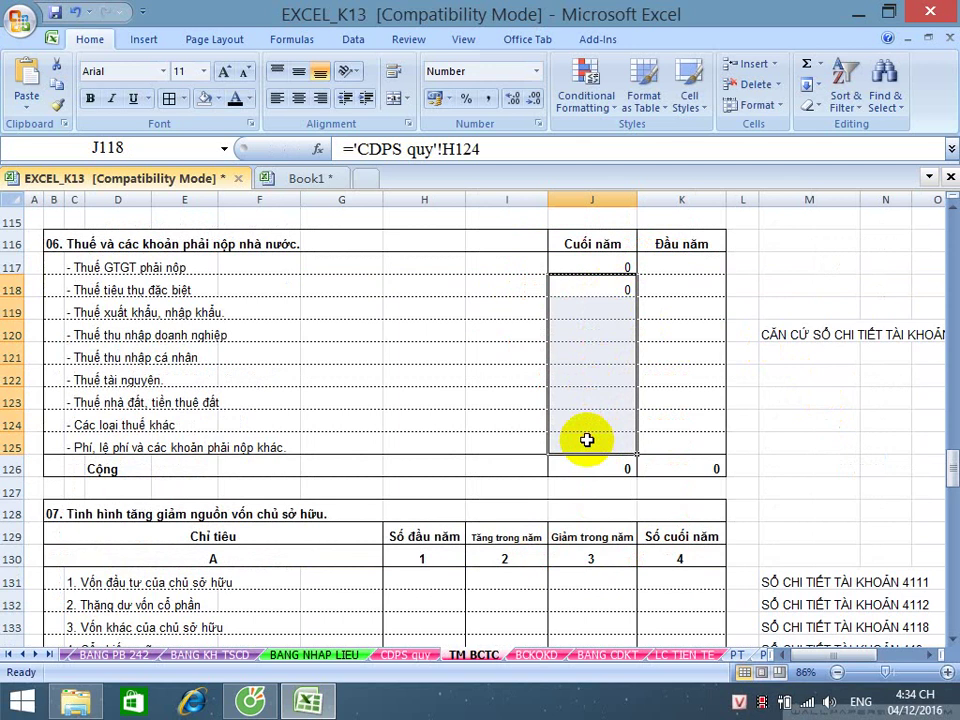
key("ctrl+v")
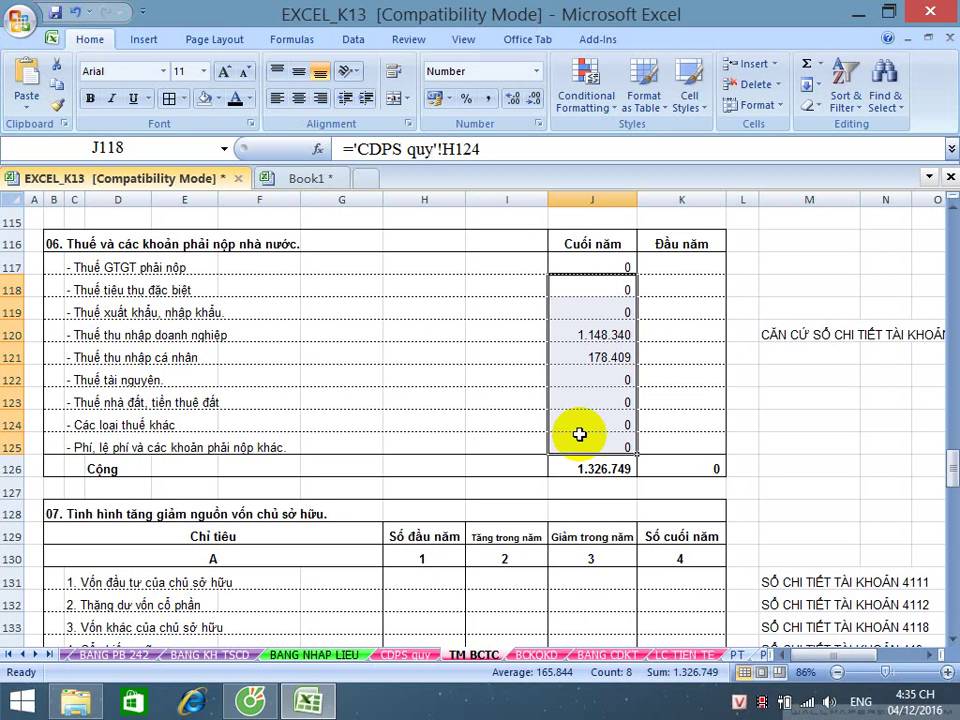
- Compare the section 06 year-end total in J126 with taxes payable to the state, code 314 in P48, on the BANG CDKT sheet
scroll(572, 400, "down", 1)
scroll(575, 343, "down", 1)
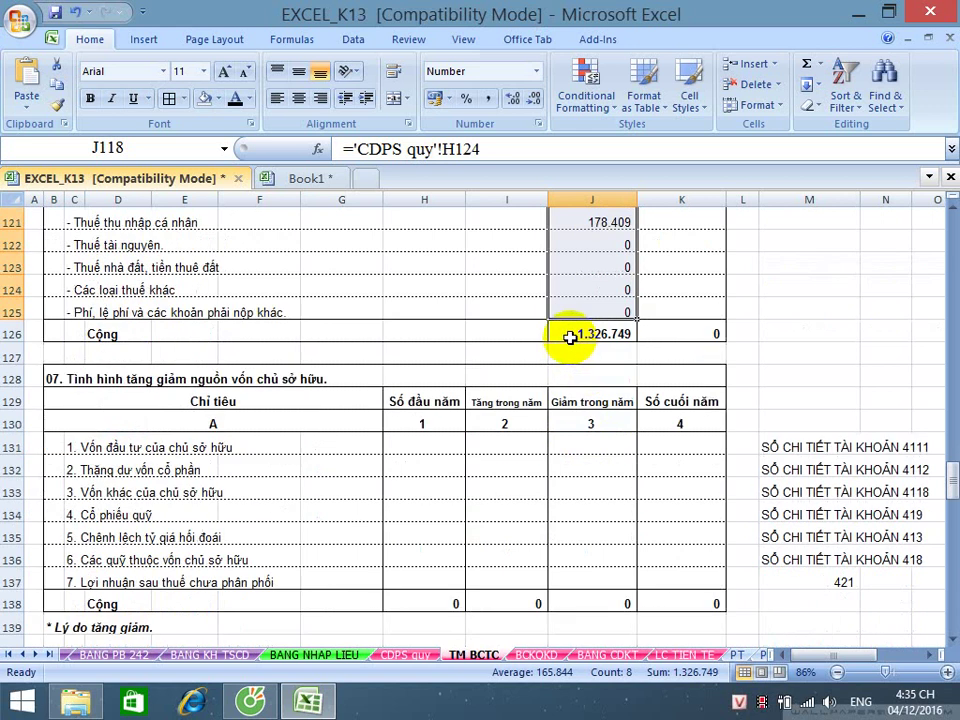
left_click(569, 337)
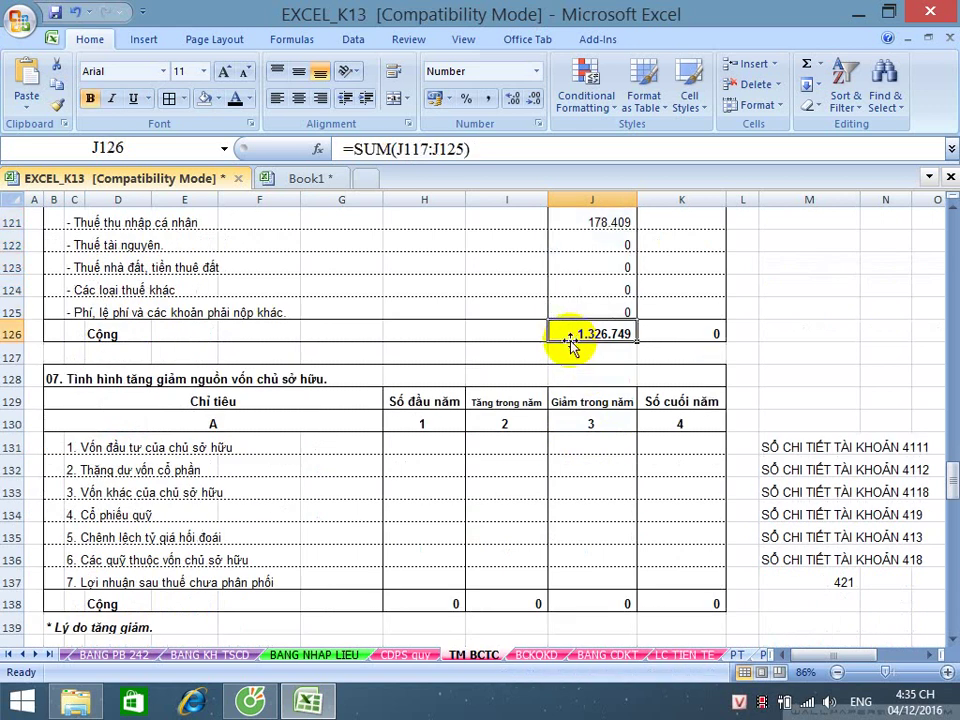
left_click(607, 655)
scroll(446, 444, "down", 3)
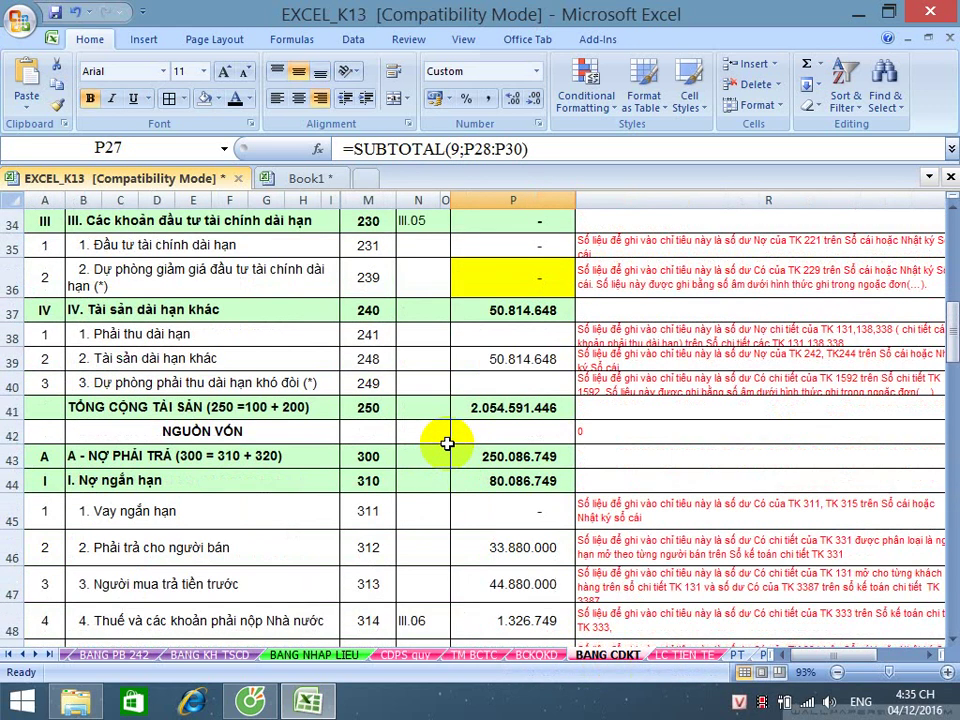
left_click(513, 618)
scroll(516, 575, "down", 2)
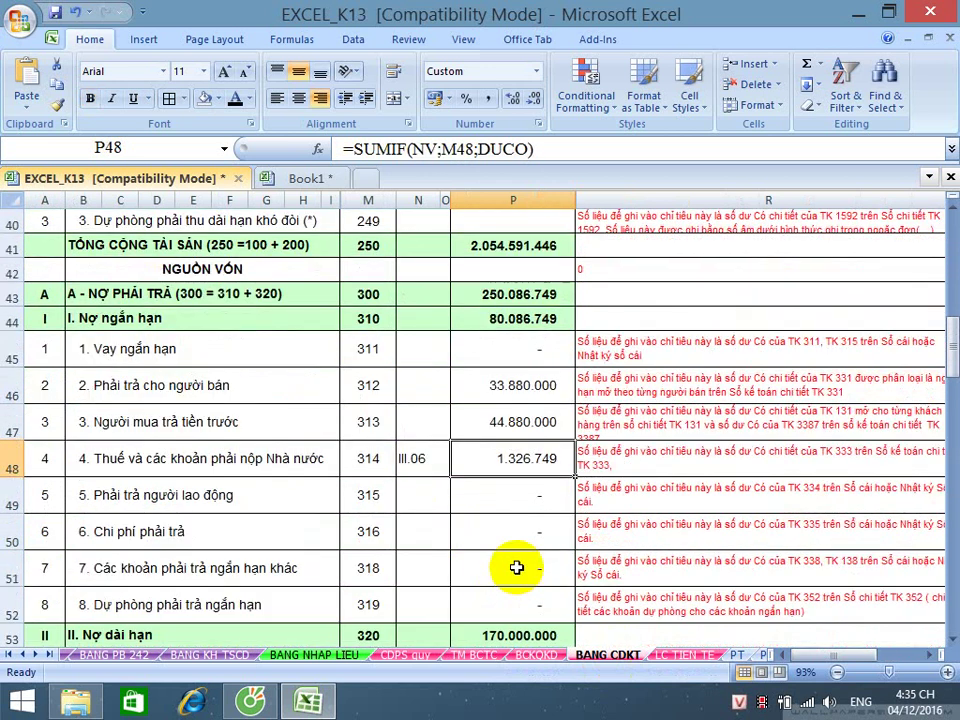
scroll(514, 553, "down", 1)
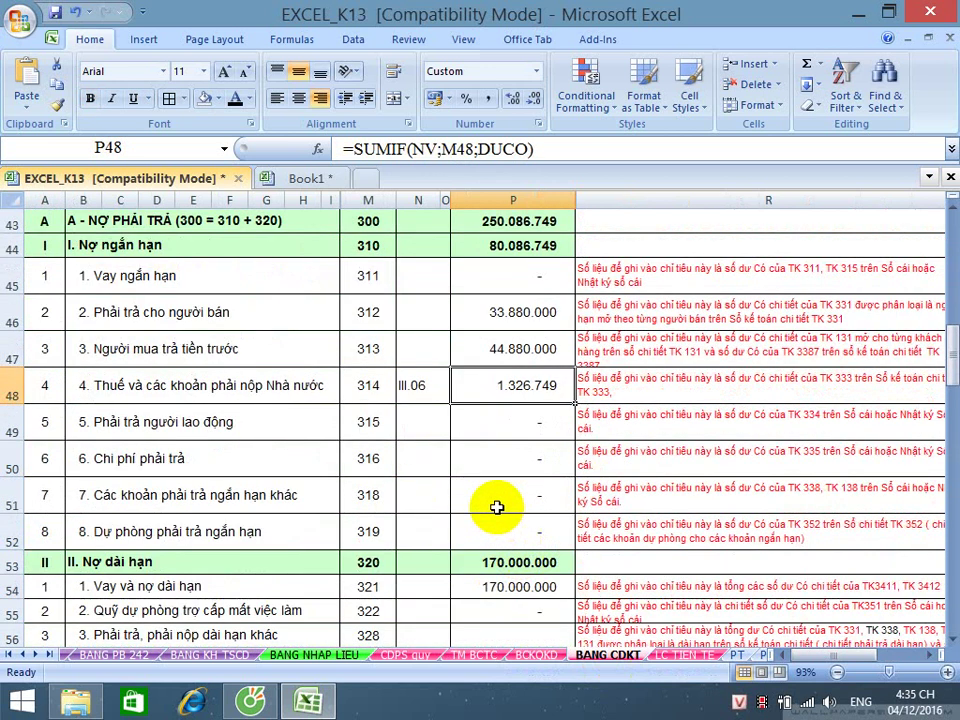
- Highlight the code 314 amount in P48 with an orange fill and recheck it against the section 06 total on TM BCTC
left_click(216, 99)
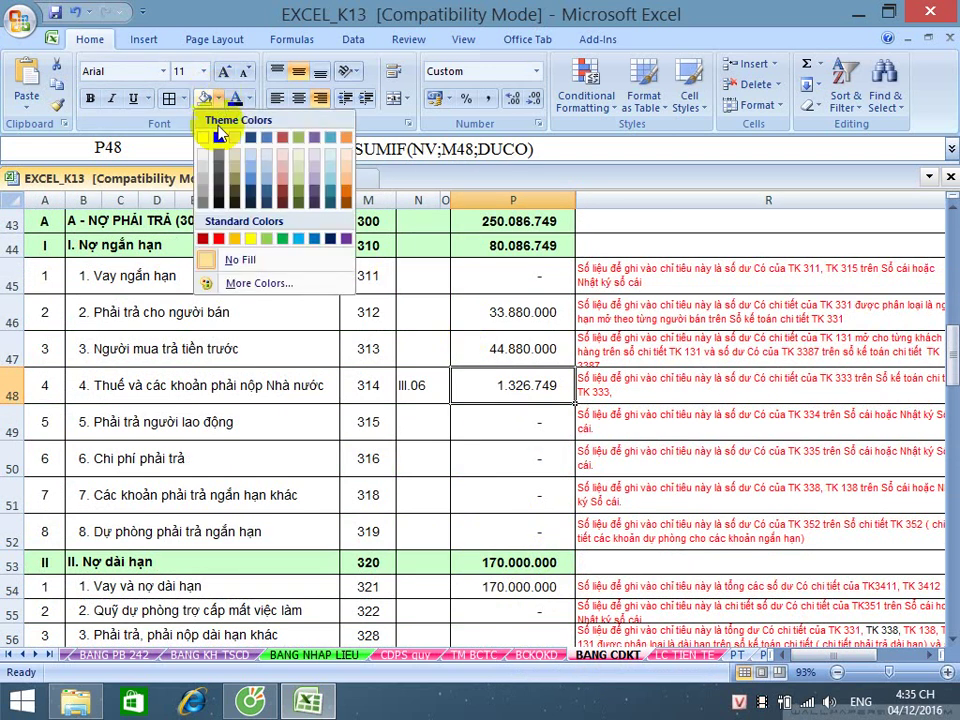
left_click(240, 240)
left_click(370, 386)
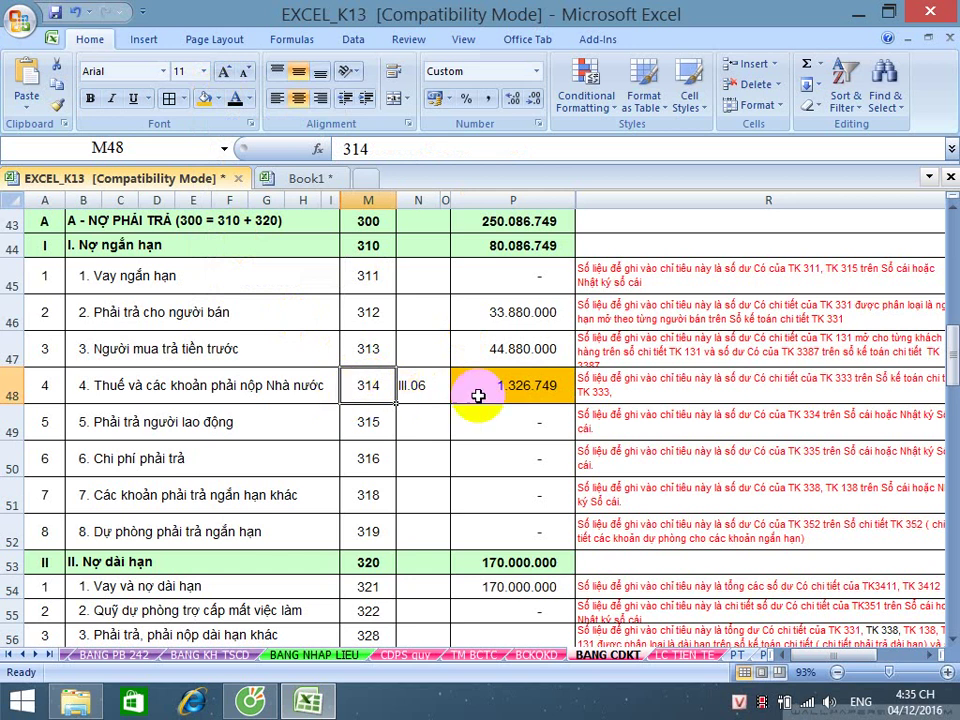
left_click(520, 392)
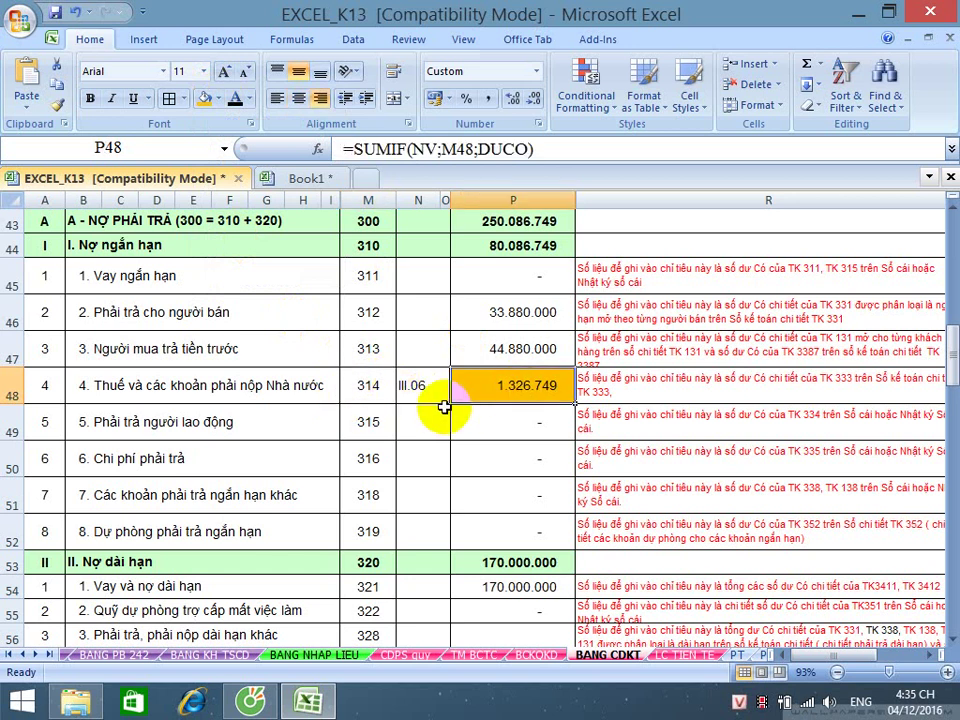
left_click(465, 660)
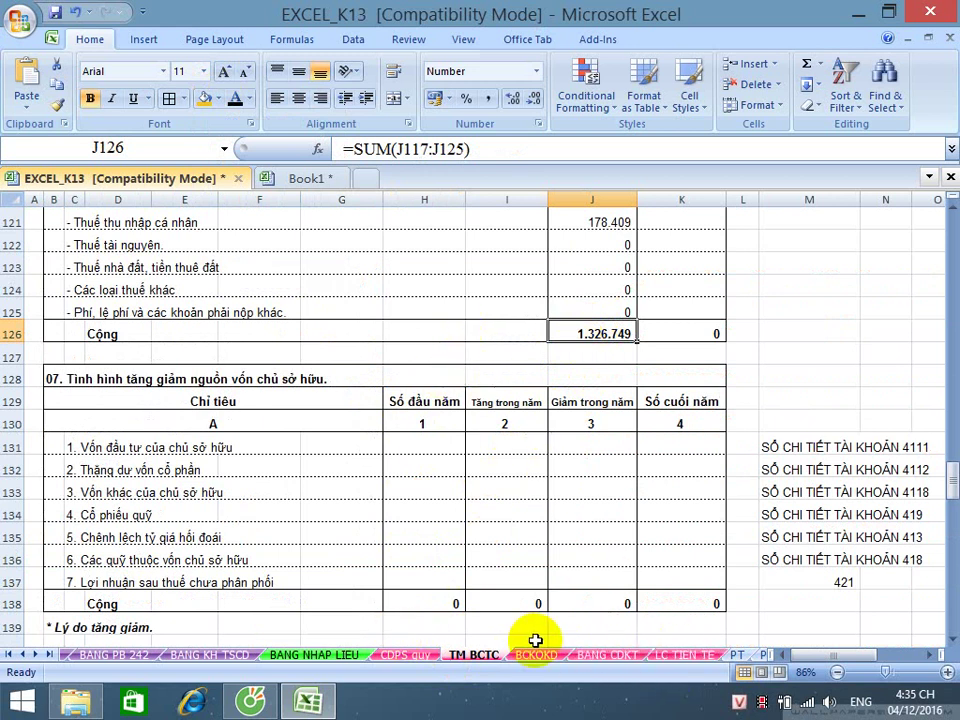
left_click(582, 657)
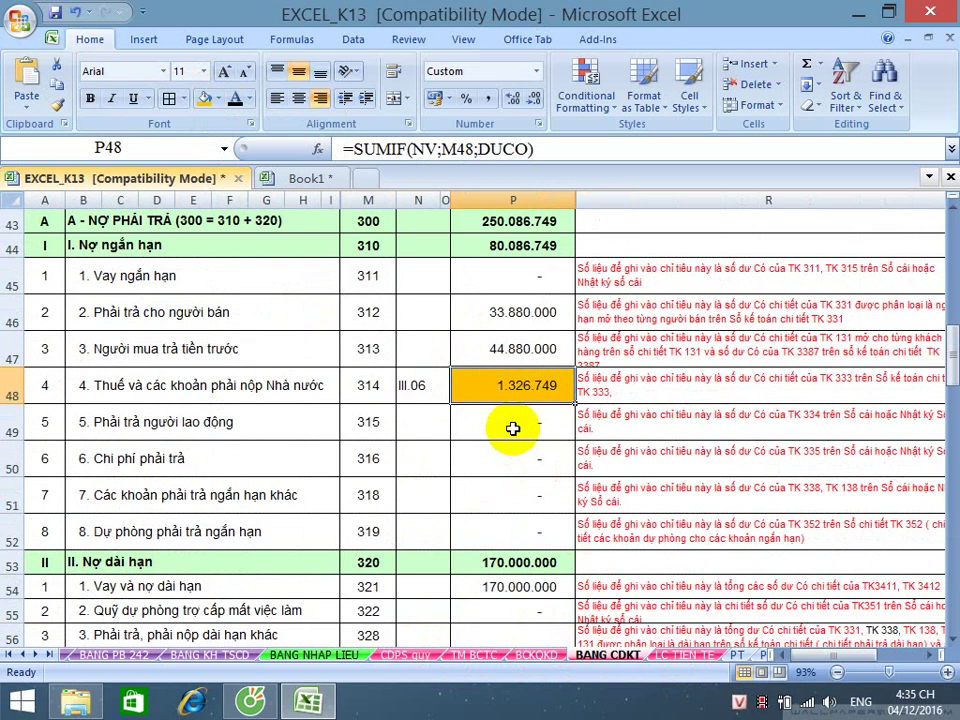
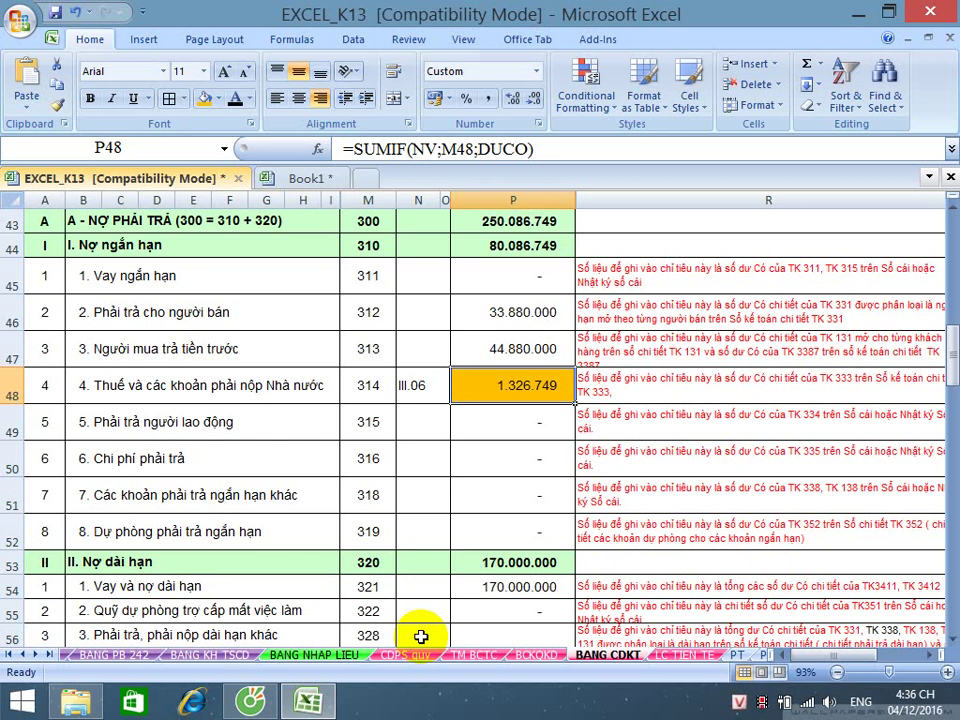
- Return to sections 06 and 07 on the TM BCTC sheet and save the EXCEL_K13 workbook
left_click(480, 656)
scroll(476, 471, "up", 1)
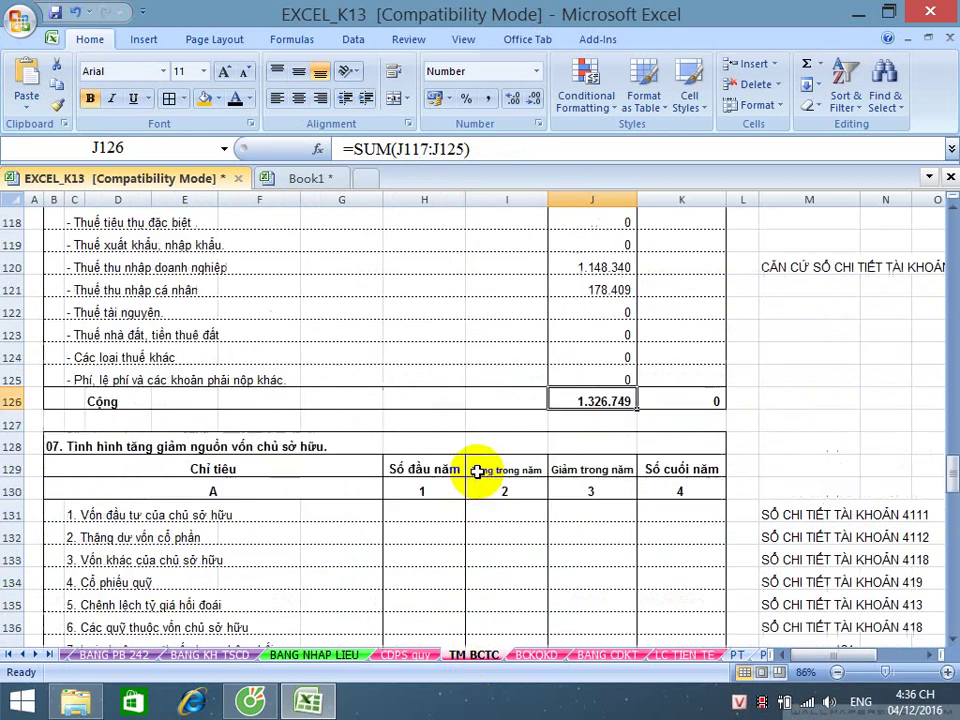
scroll(476, 471, "up", 1)
scroll(476, 471, "down", 2)
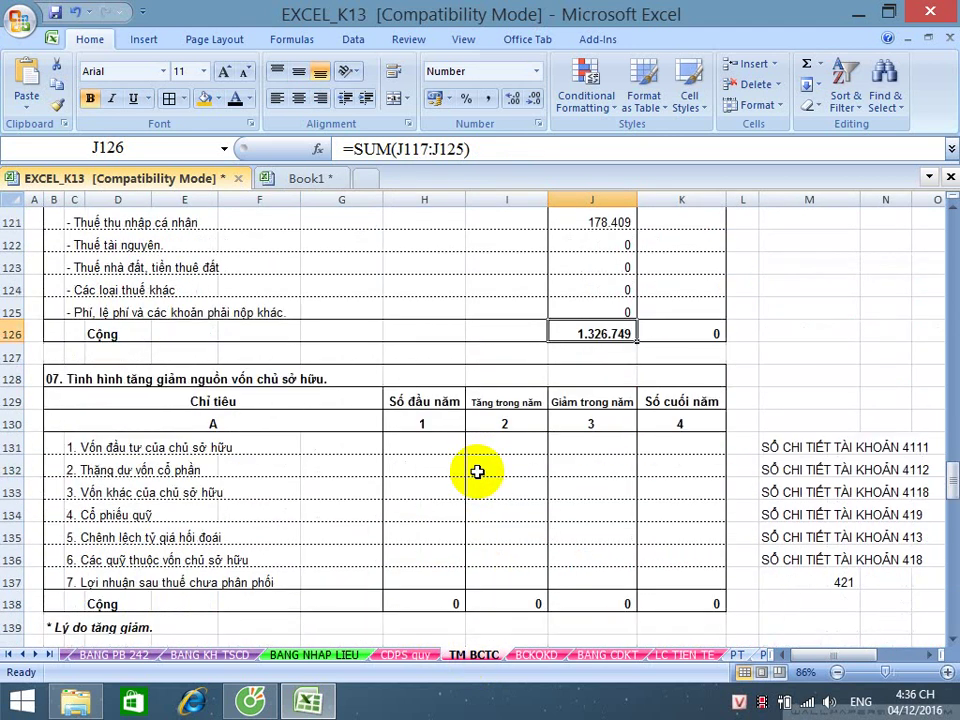
scroll(476, 471, "down", 1)
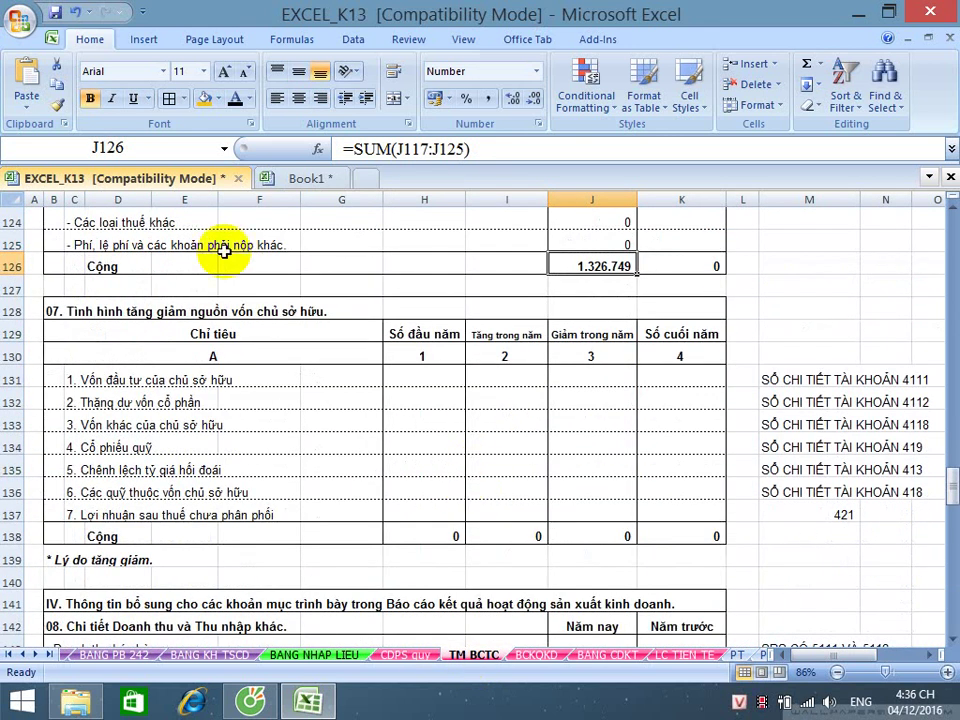
left_click(52, 12)
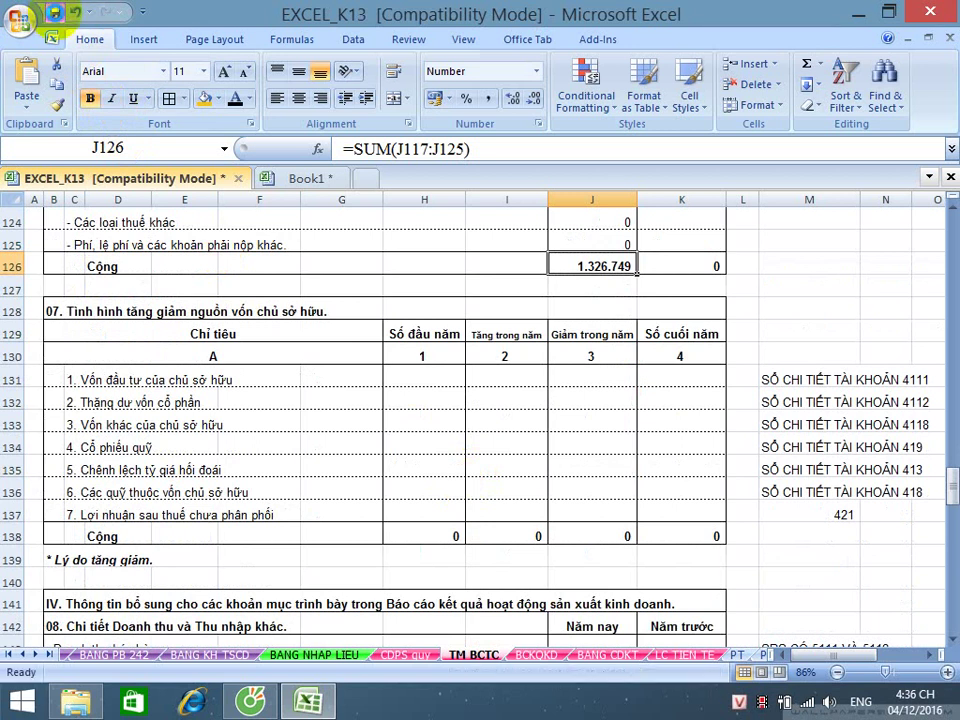
left_click(55, 14)
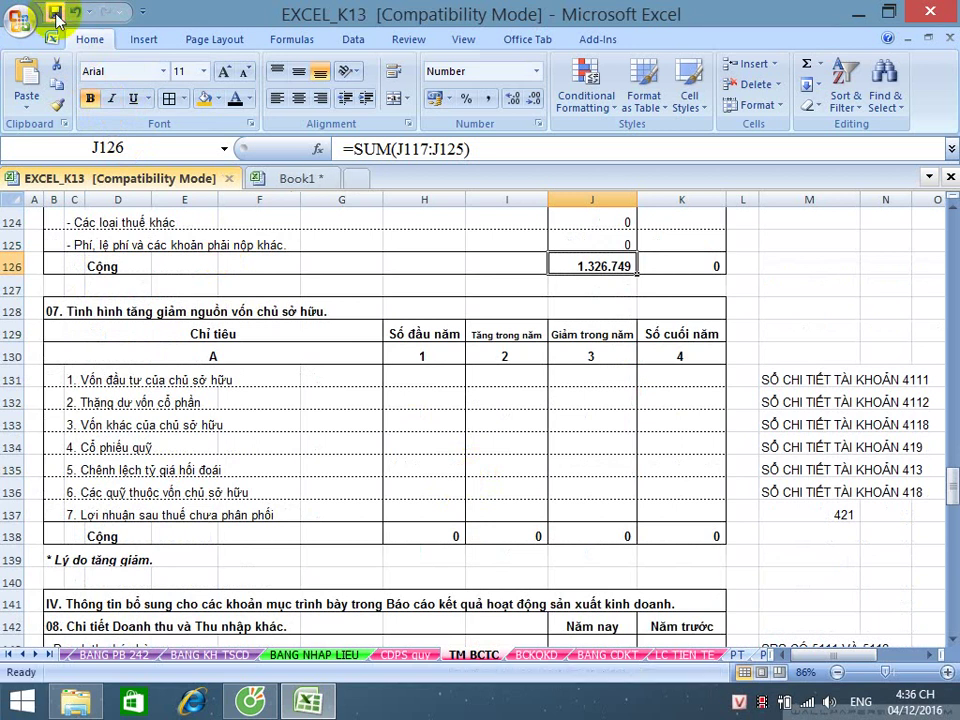
- Link the opening owner's invested capital cell H131 in section 07 to account 4111's opening credit balance, 'CDPS quy'!D163
left_click(501, 414)
scroll(501, 410, "down", 1)
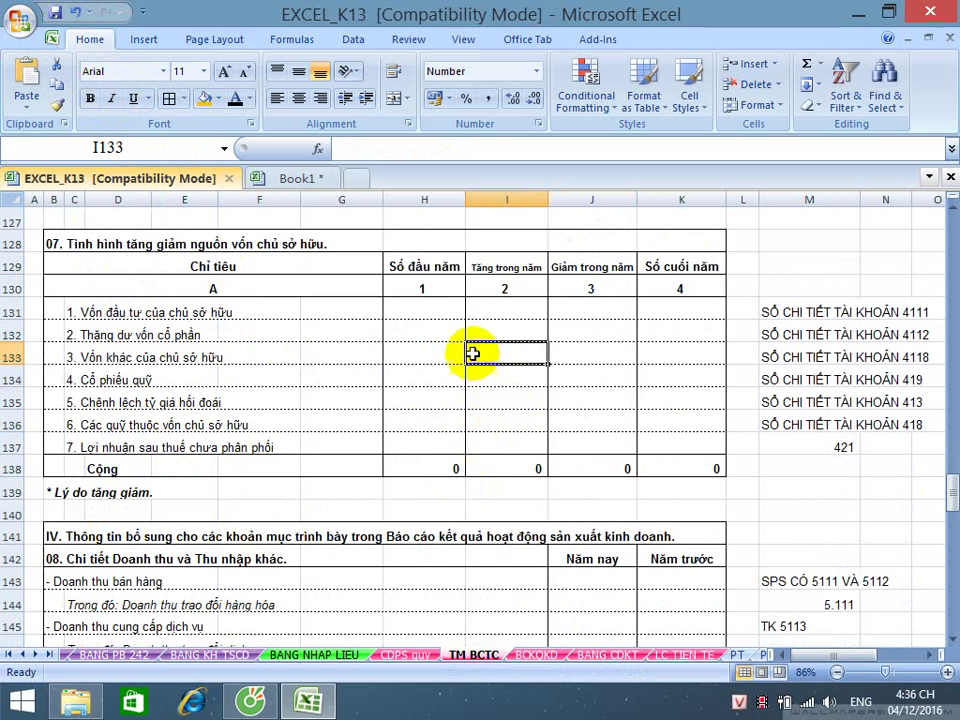
left_click(442, 309)
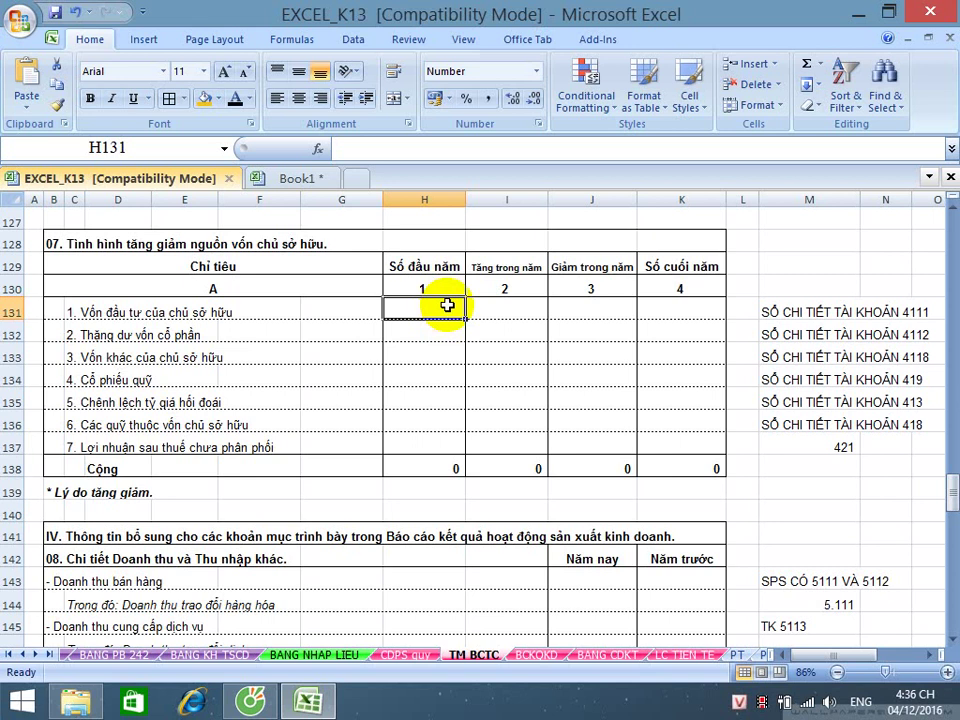
type("=")
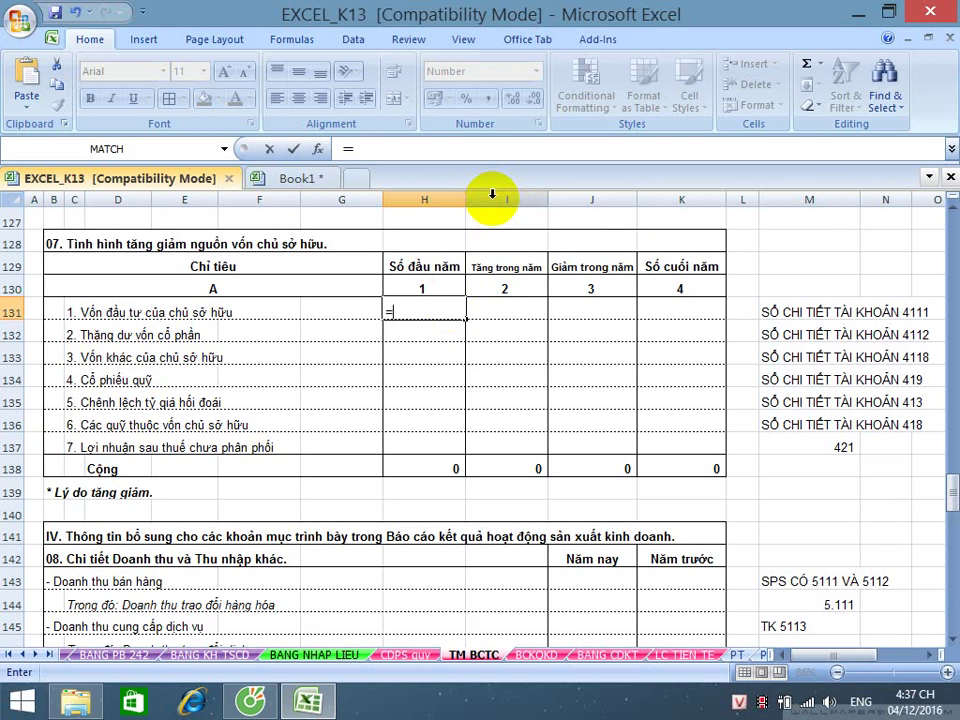
left_click(420, 656)
scroll(395, 522, "down", 11)
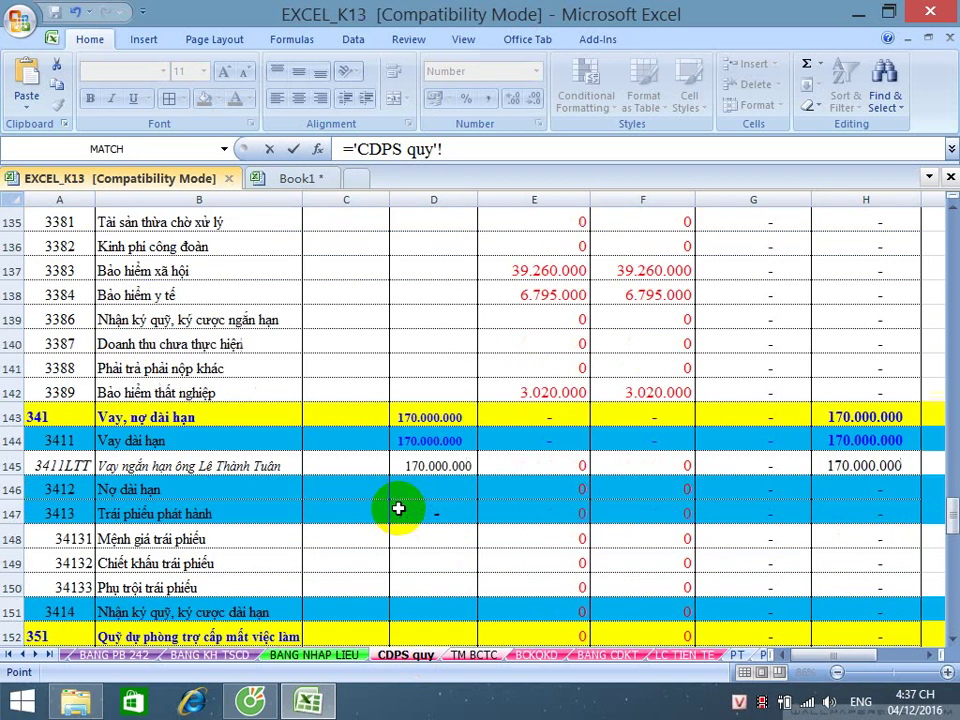
scroll(398, 510, "down", 1)
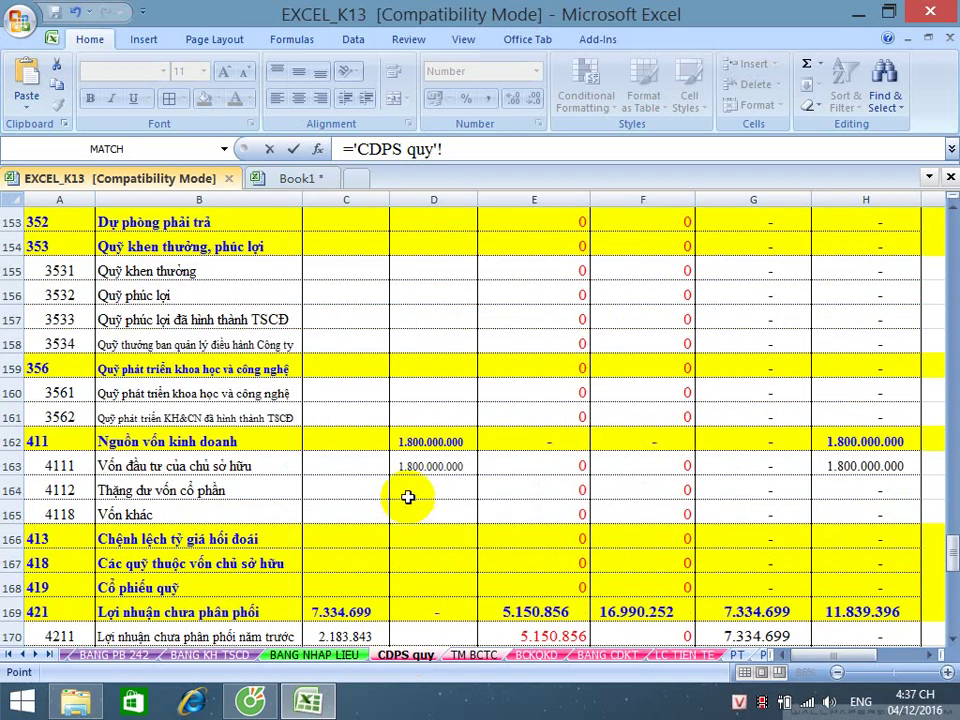
left_click(415, 467)
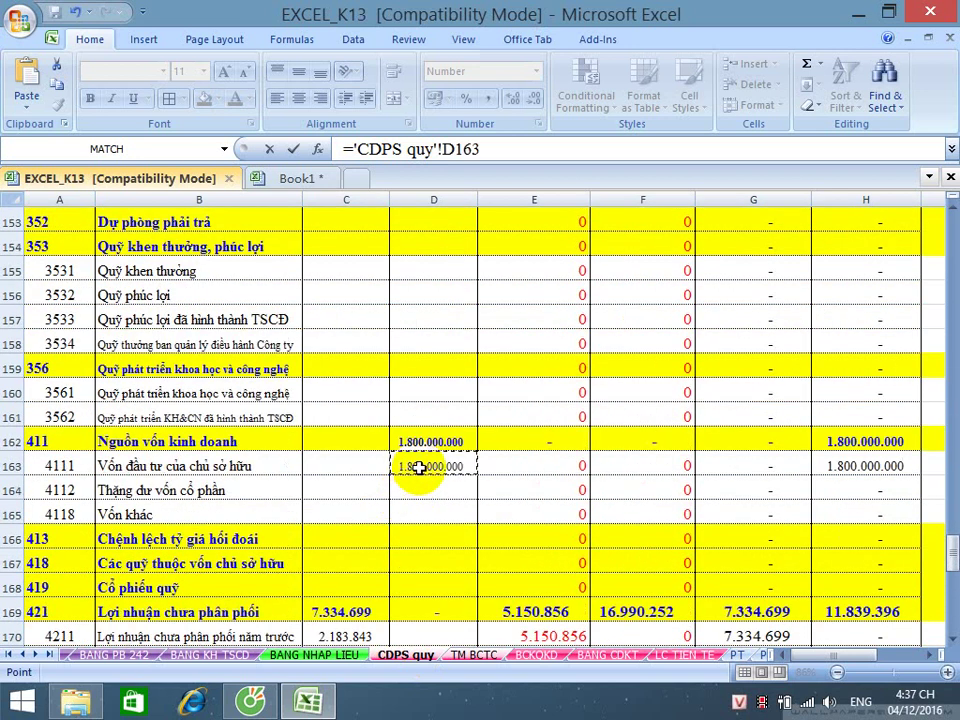
scroll(422, 465, "down", 2)
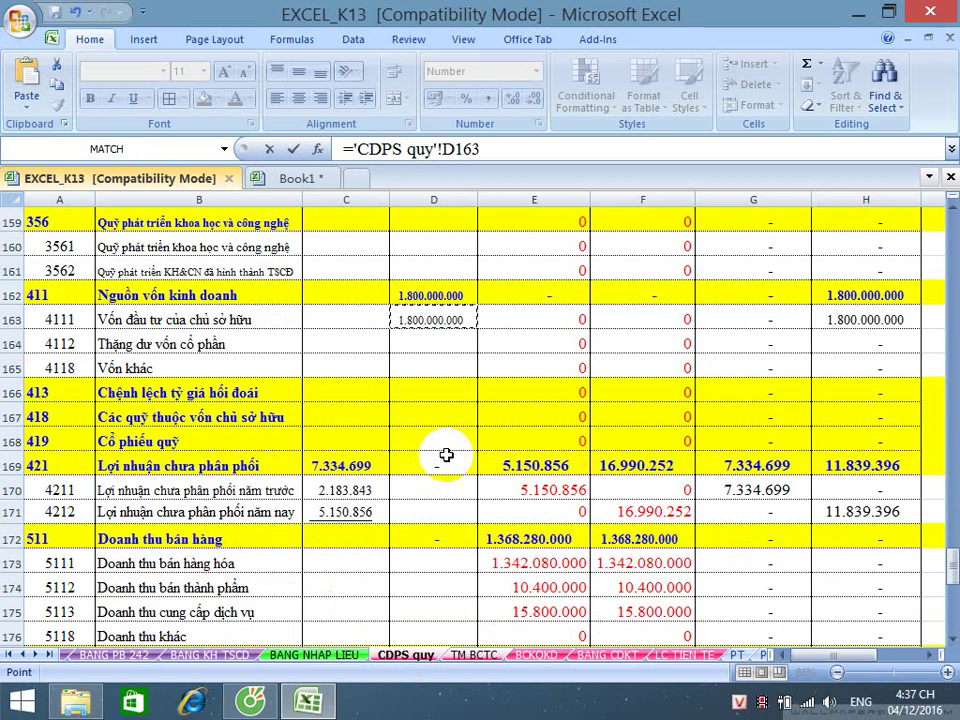
key("Return")
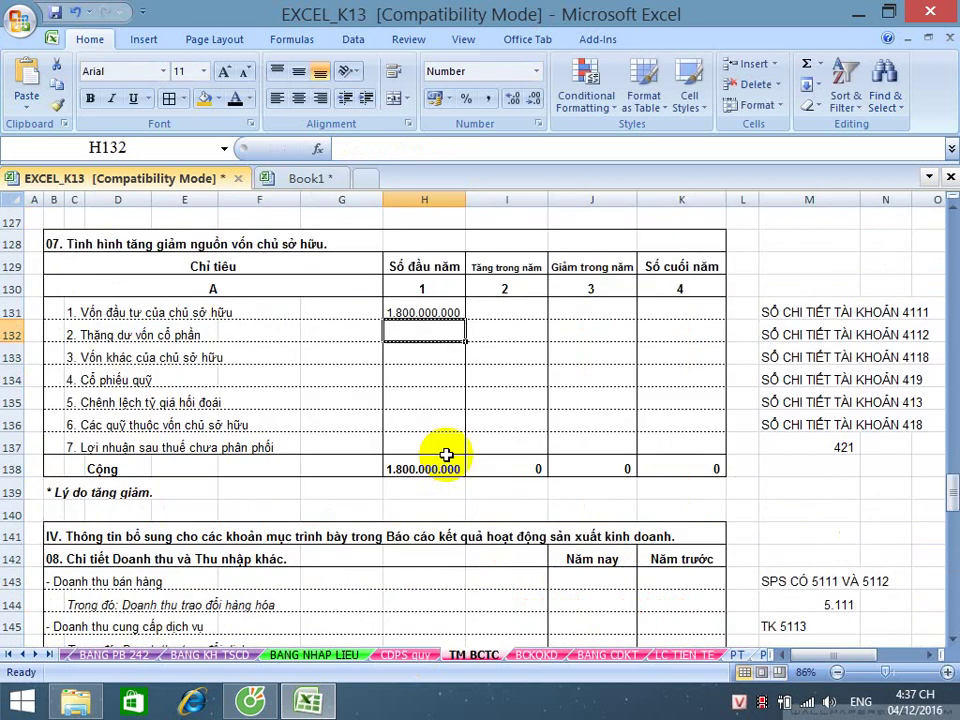
- Link the owner's invested capital increase cell I131 to account 4111's credit movement for the period, 'CDPS quy'!F163
left_click(500, 311)
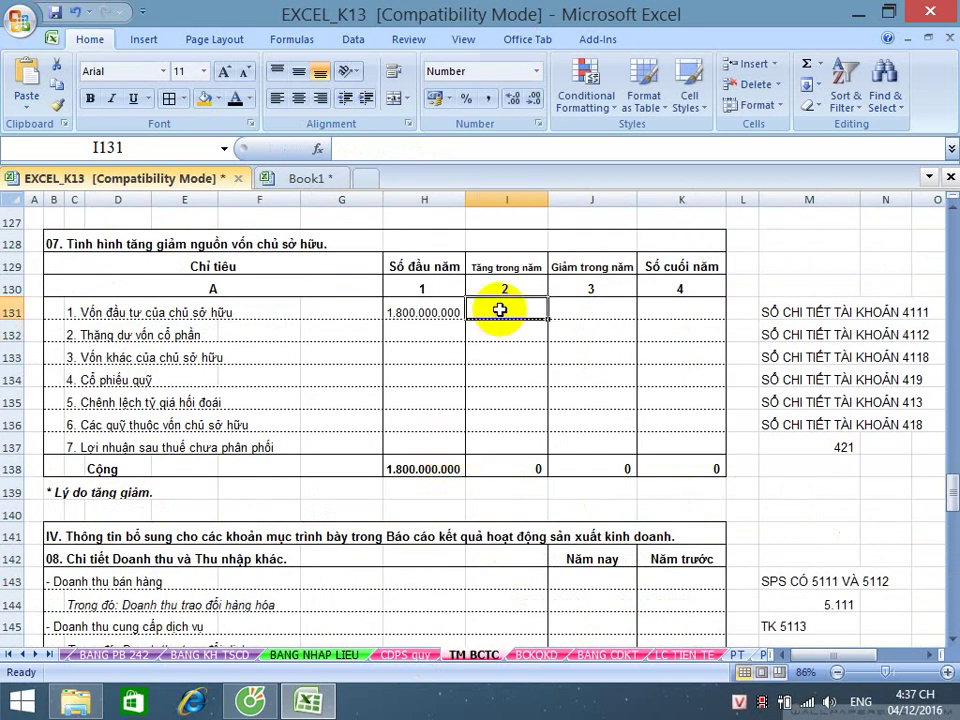
type("=")
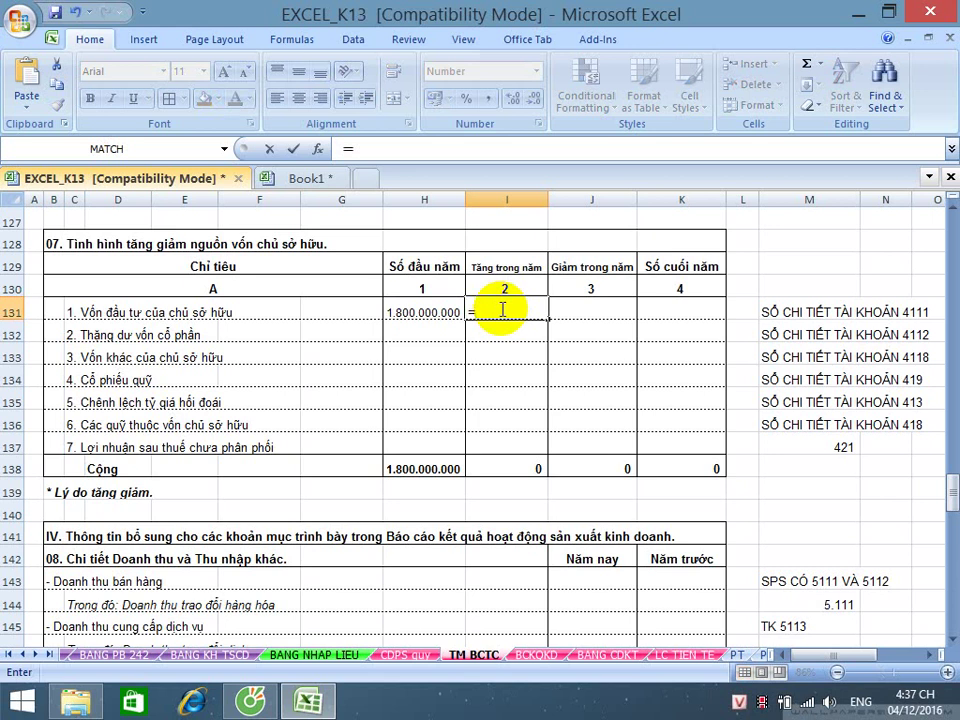
left_click(406, 655)
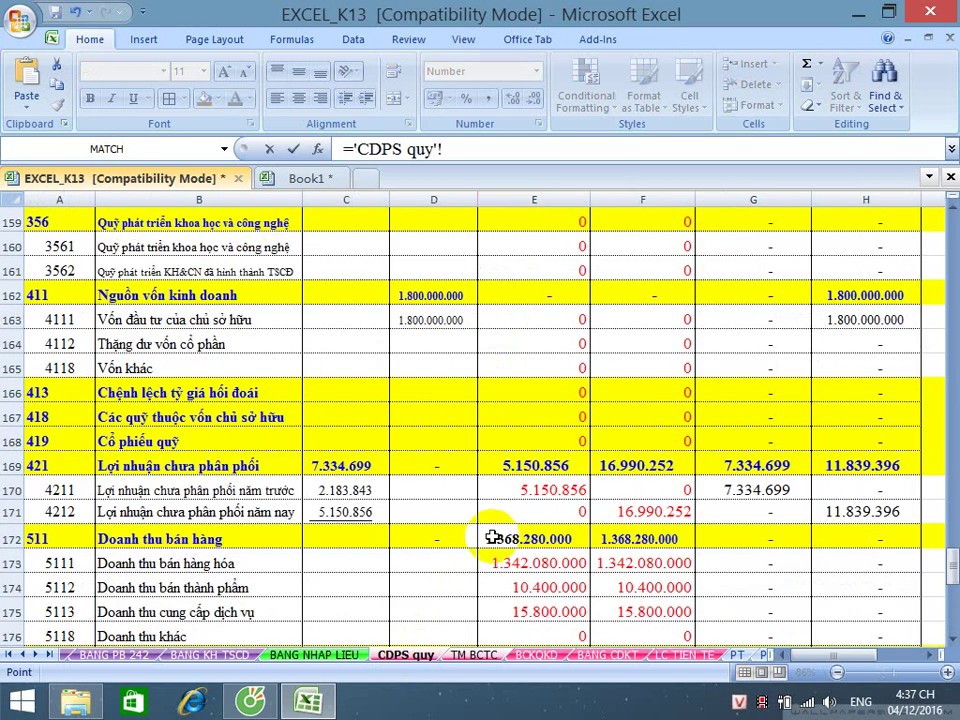
left_click(645, 320)
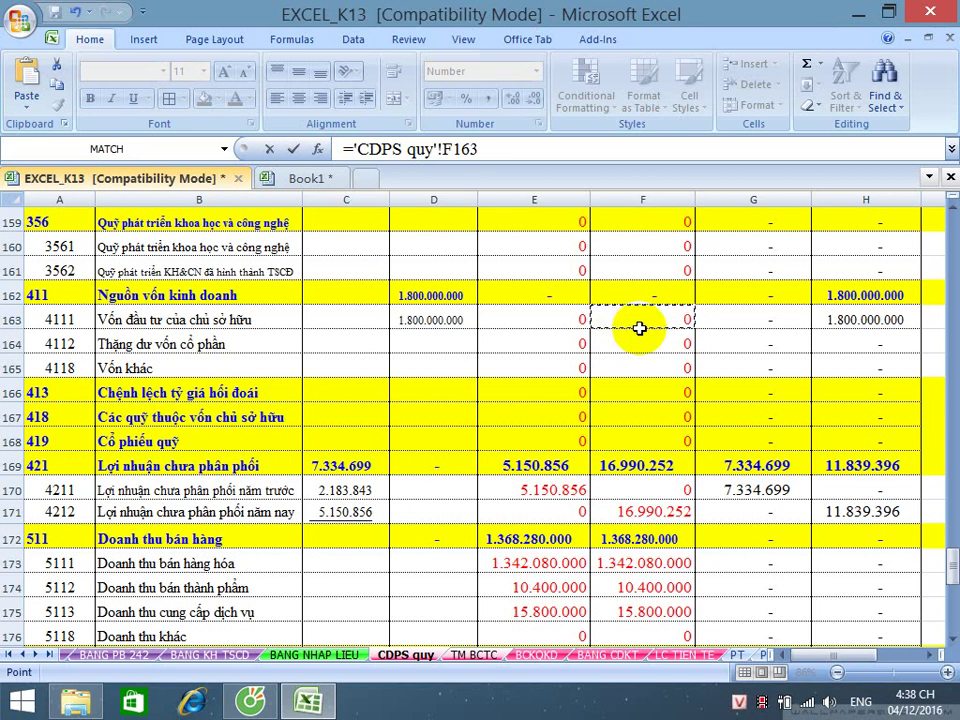
key("Return")
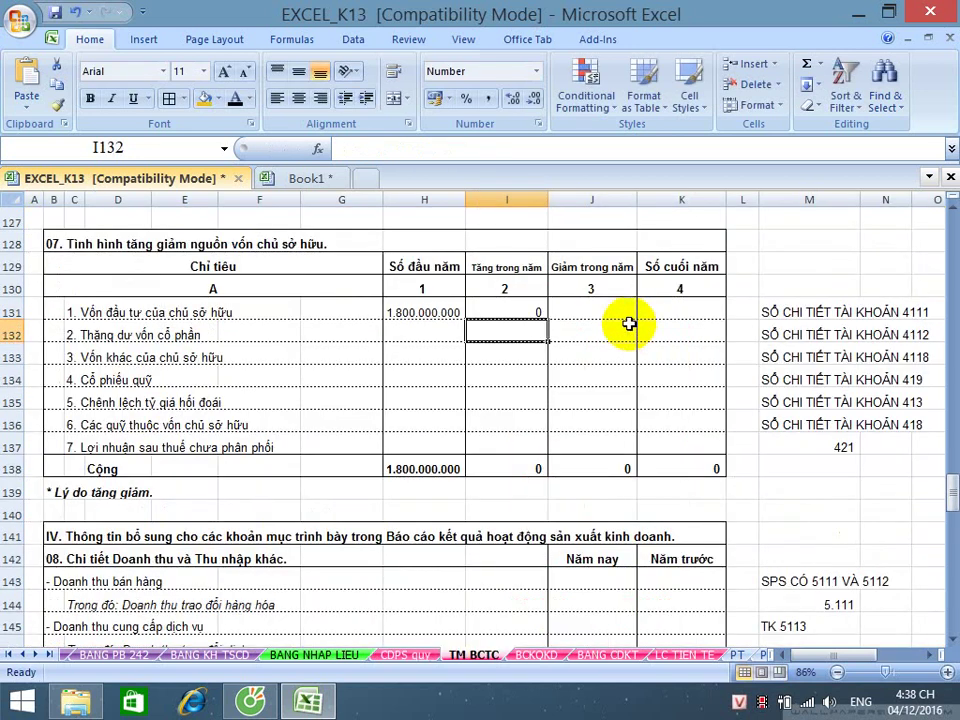
- Link the owner's invested capital decrease cell J131 to account 4111's debit movement for the period, 'CDPS quy'!E163
left_click(591, 308)
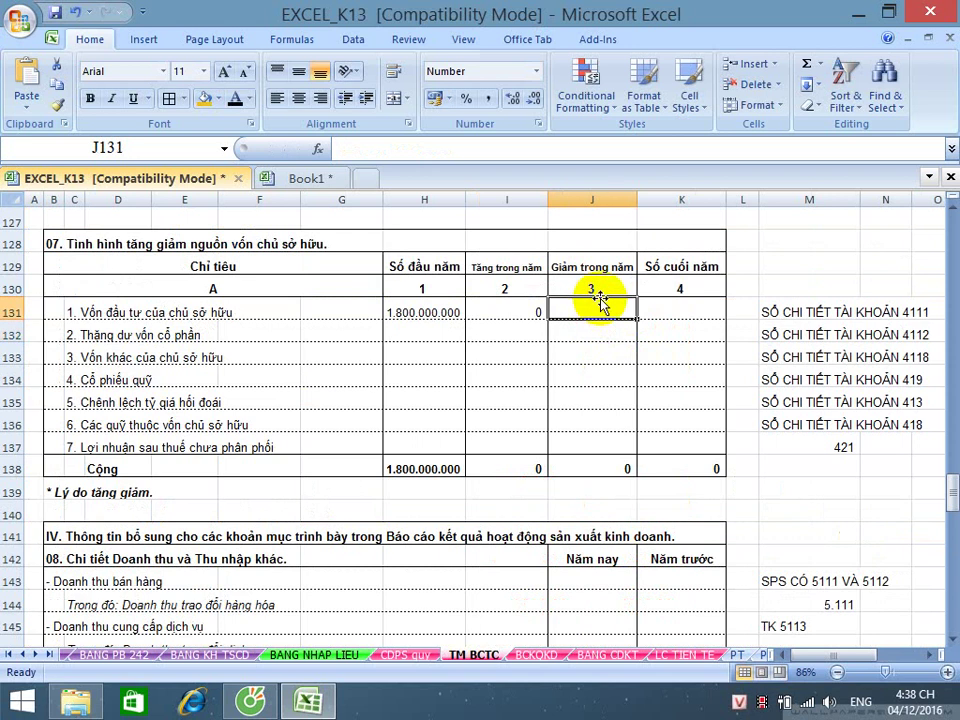
type("=")
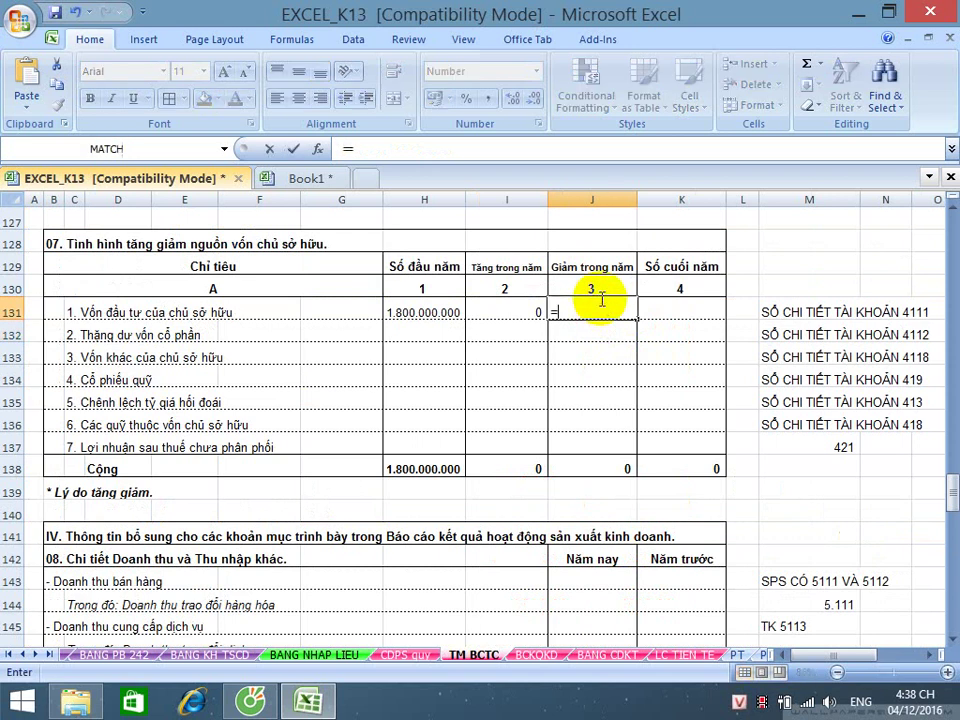
left_click(396, 660)
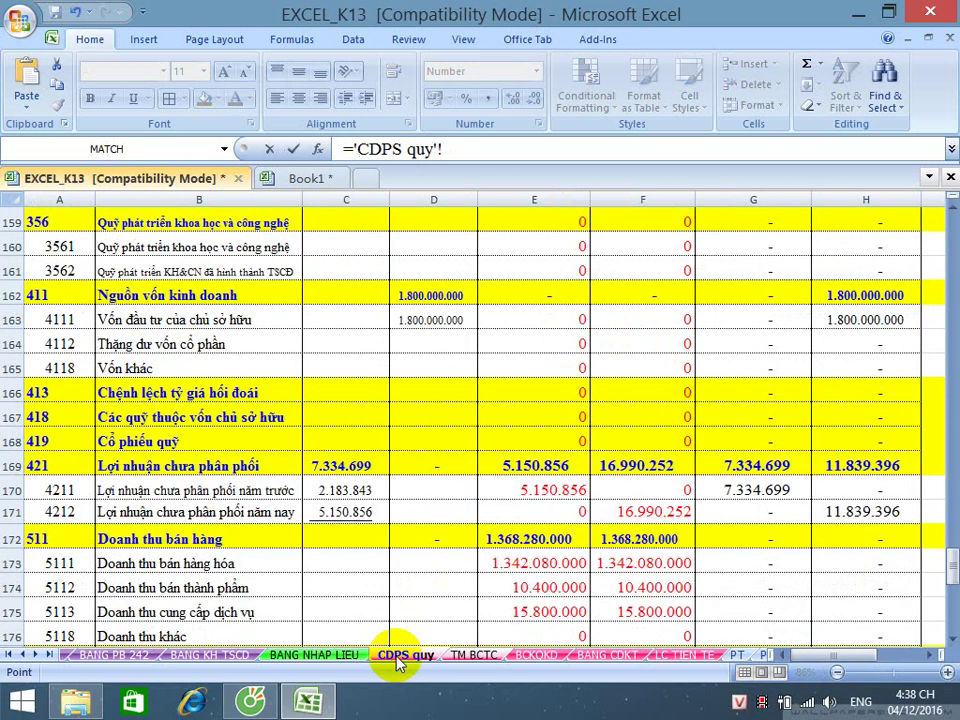
left_click(577, 321)
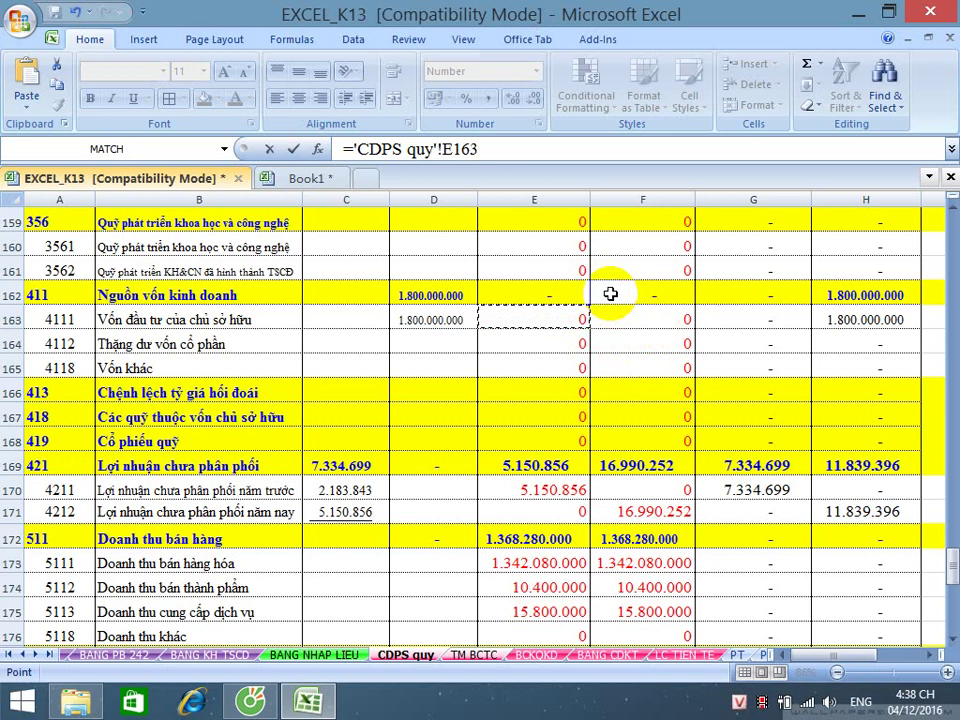
key("Return")
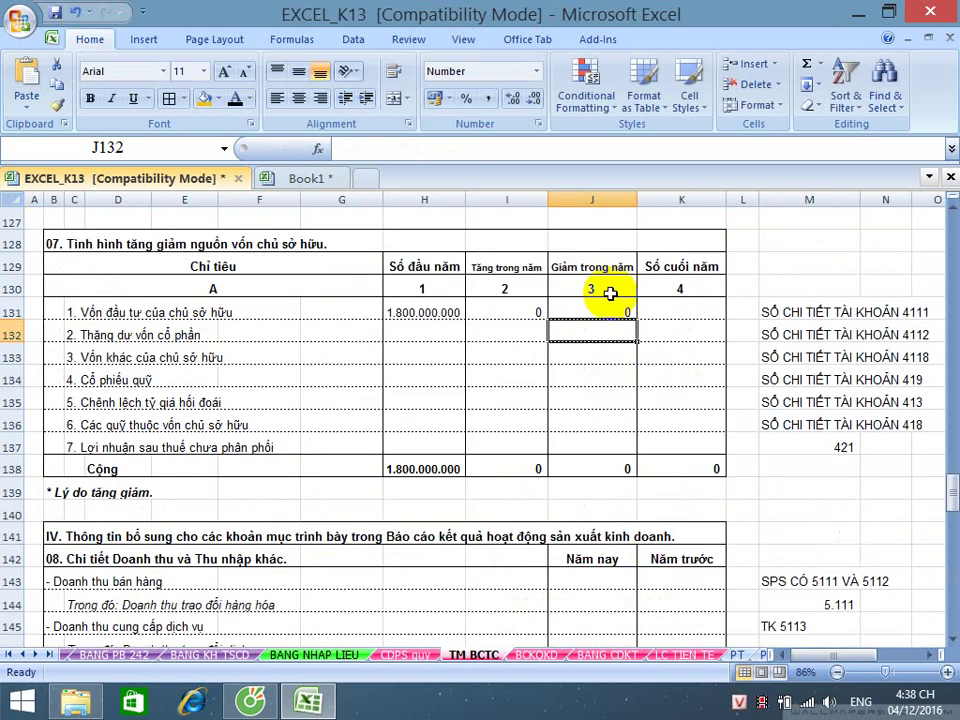
- Calculate the closing owner's invested capital in K131 as opening balance plus increase minus decrease, =H131+I131-J131
left_click(650, 310)
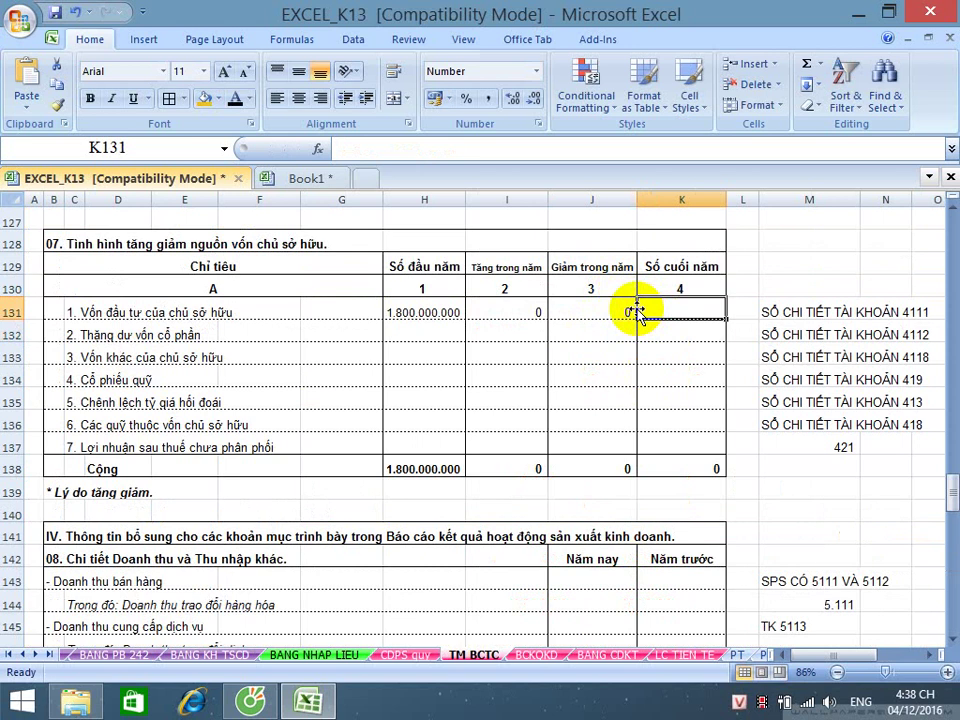
type("=")
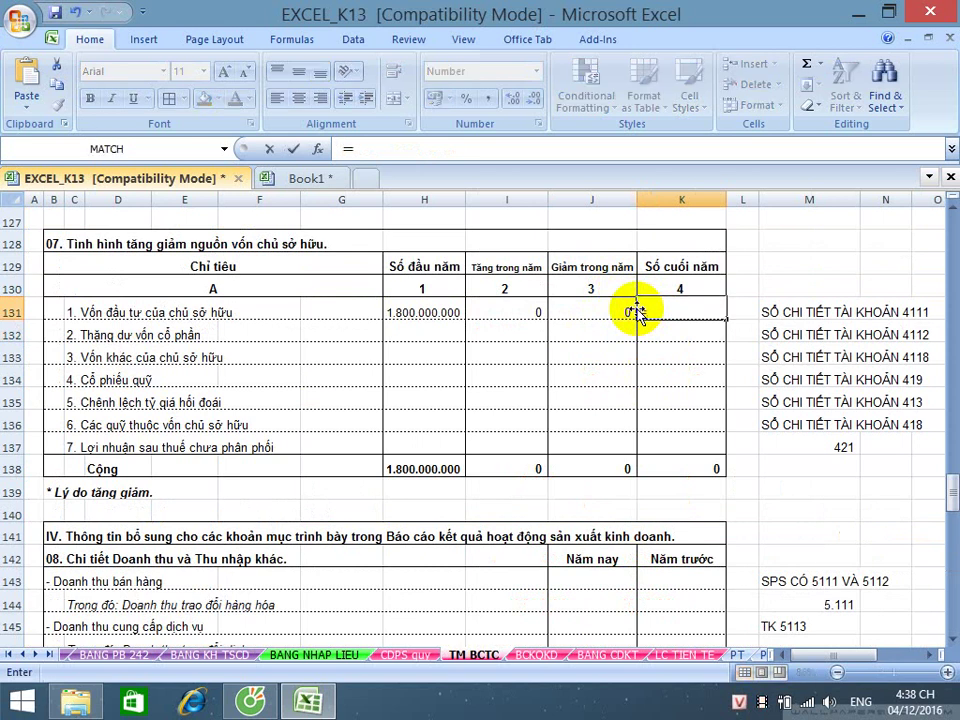
left_click(425, 313)
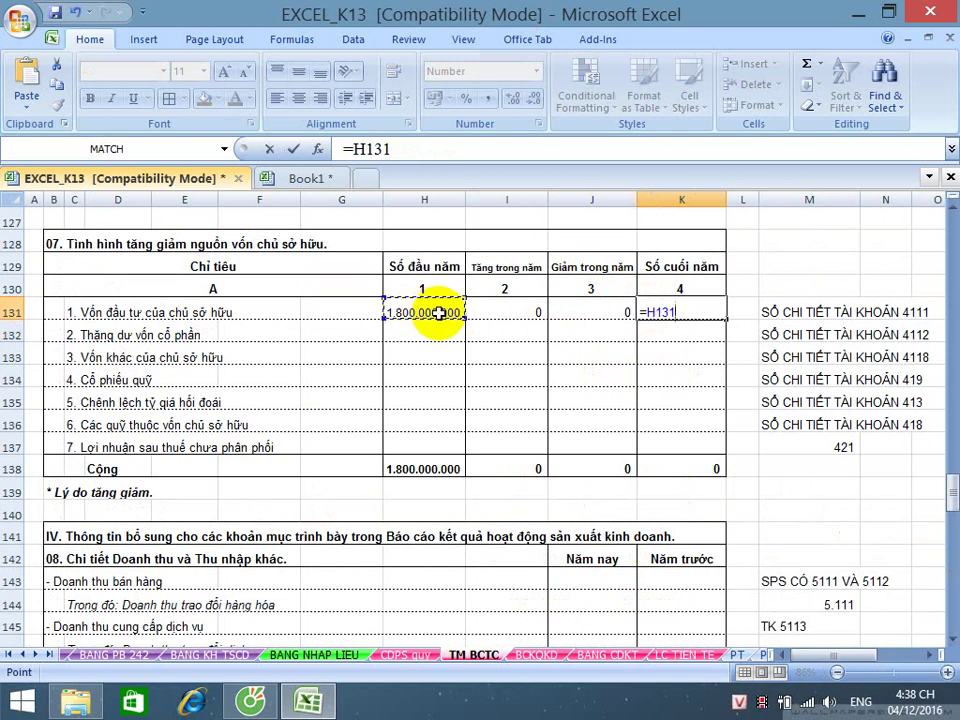
type("+")
left_click(511, 313)
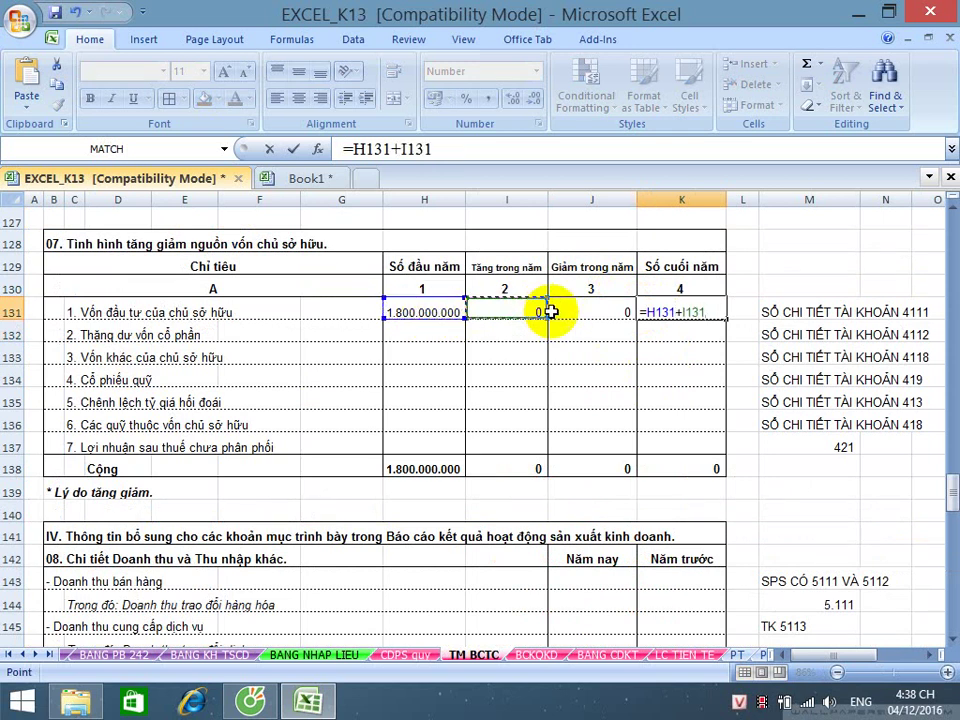
type("-")
left_click(559, 311)
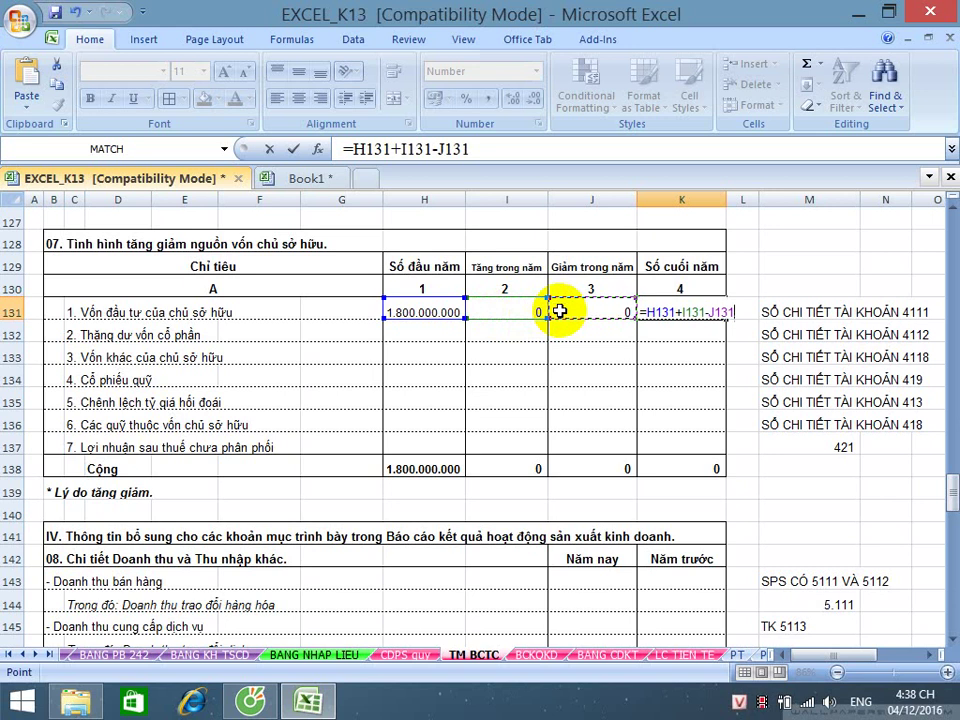
key("Return")
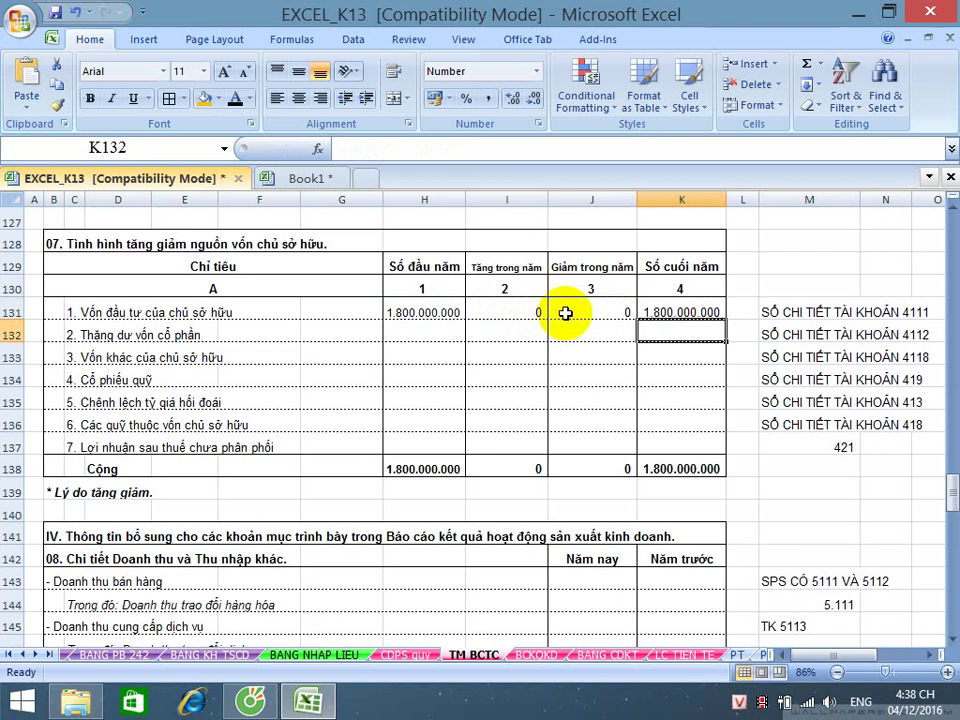
- Review the amount cells of items 2 to 6 in section 07 against their account references 4112, 4118, 419, 413 and 418
left_click_drag(424, 336, 664, 336)
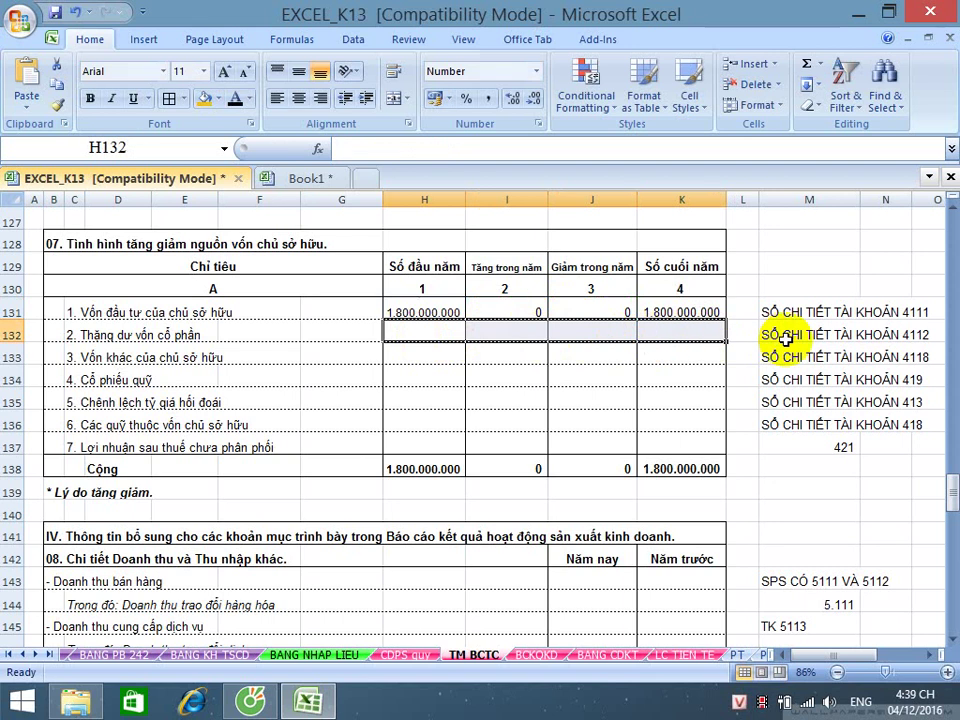
left_click(441, 354)
left_click_drag(441, 354, 646, 349)
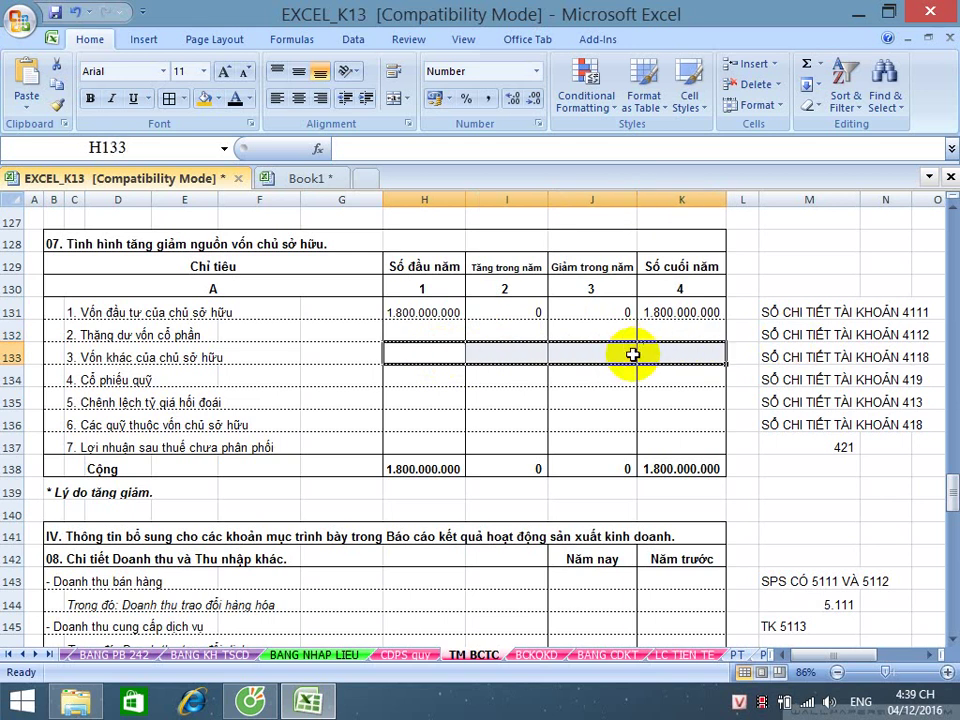
left_click_drag(422, 379, 677, 373)
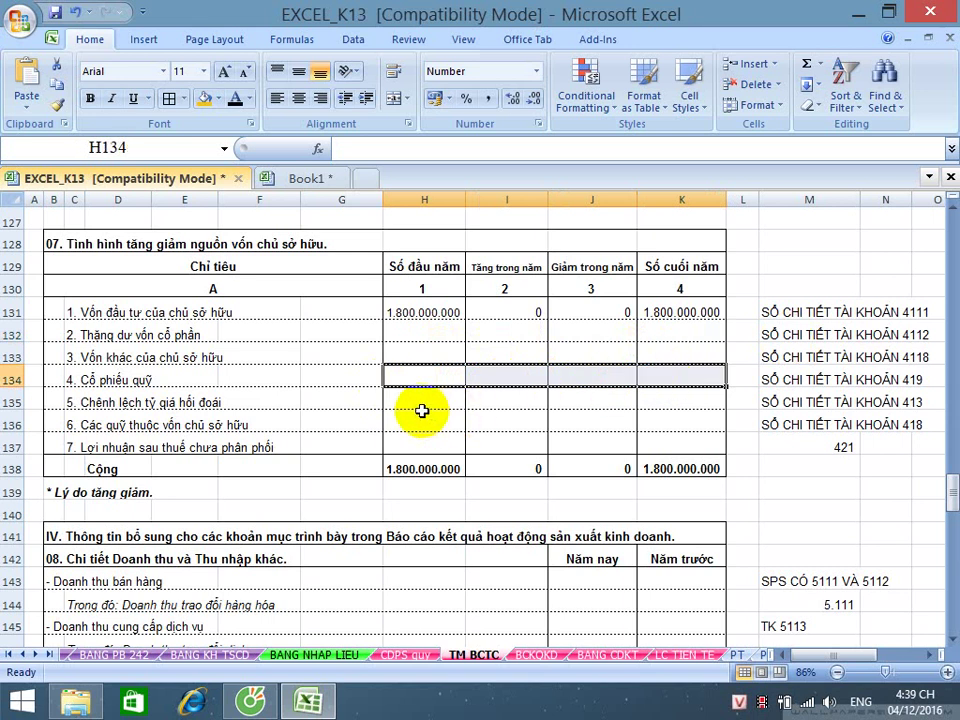
left_click_drag(428, 386, 650, 392)
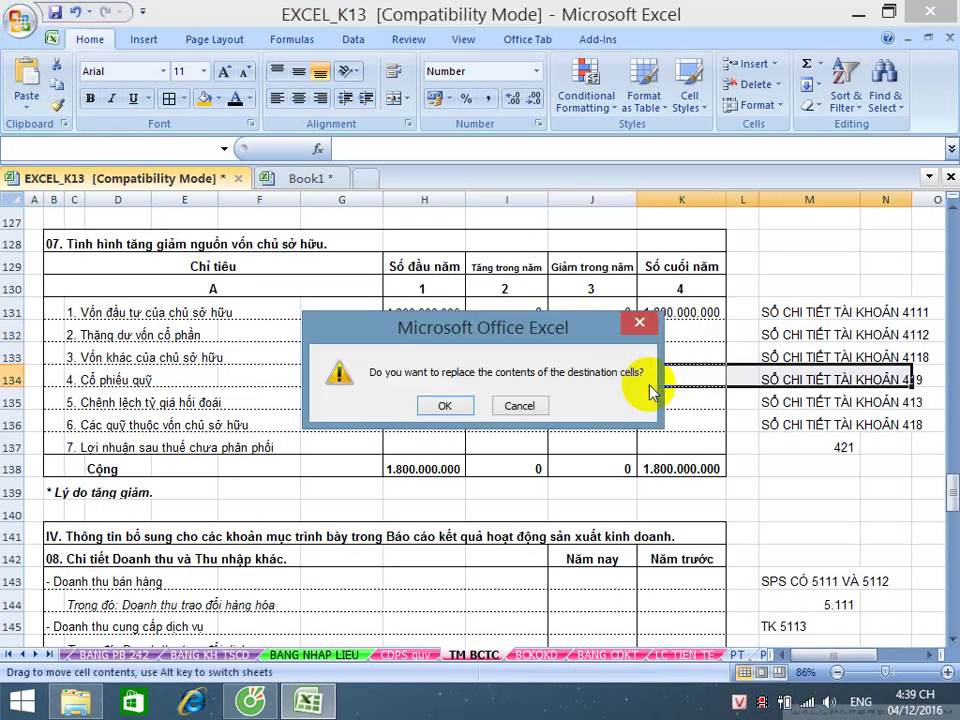
left_click(519, 406)
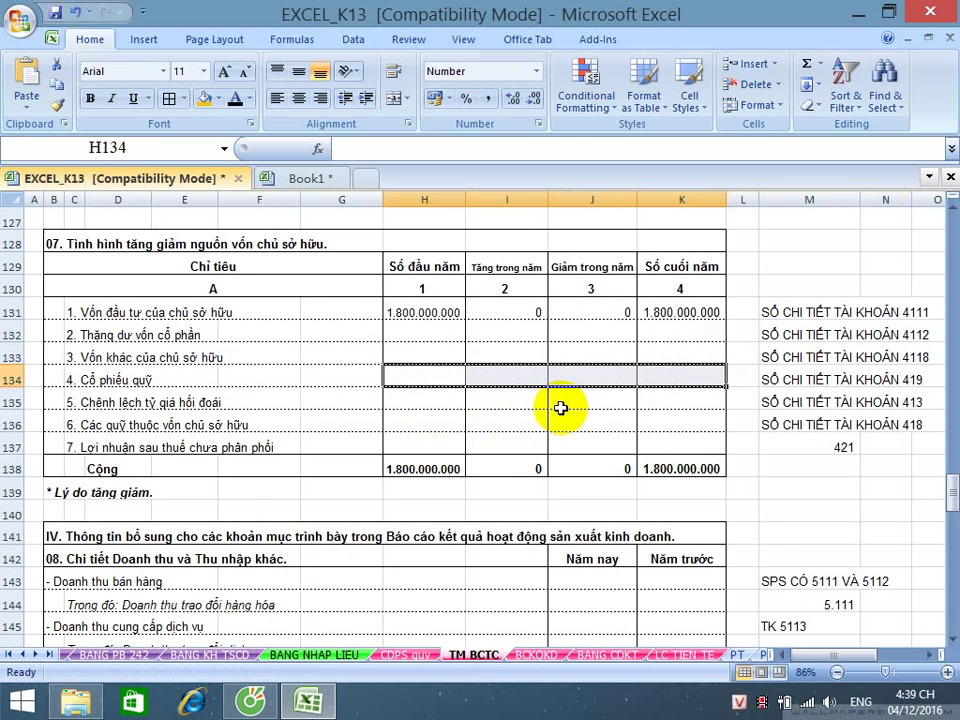
left_click_drag(414, 420, 671, 413)
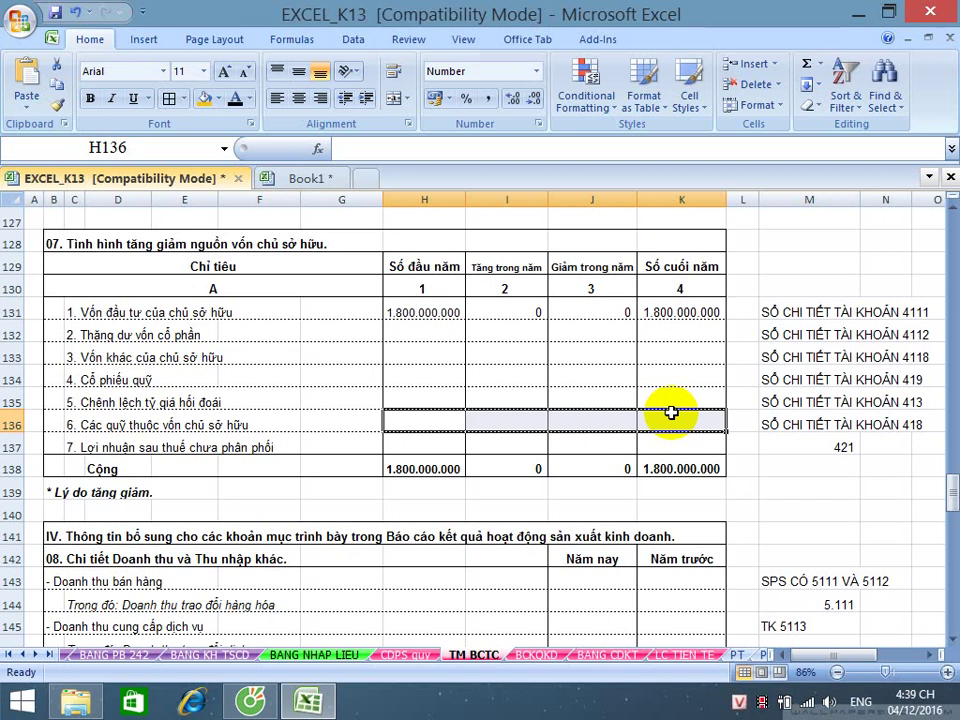
- Link the opening undistributed after-tax profit cell H137 to account 421's opening debit balance as a negative, =-'CDPS quy'!C169
left_click(425, 442)
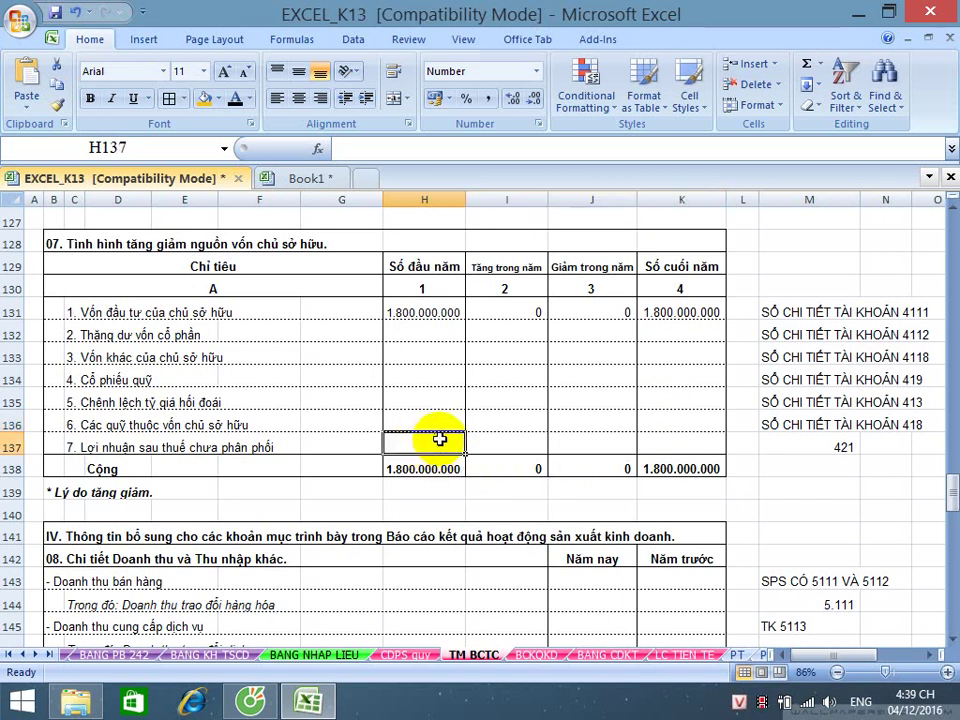
scroll(449, 436, "down", 1)
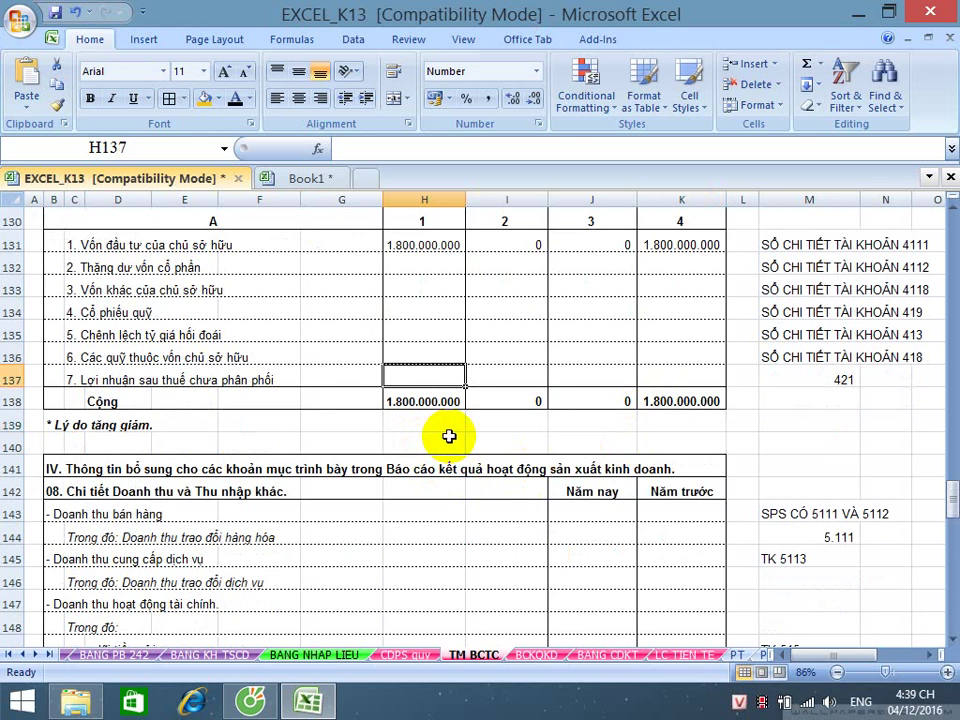
scroll(449, 436, "up", 1)
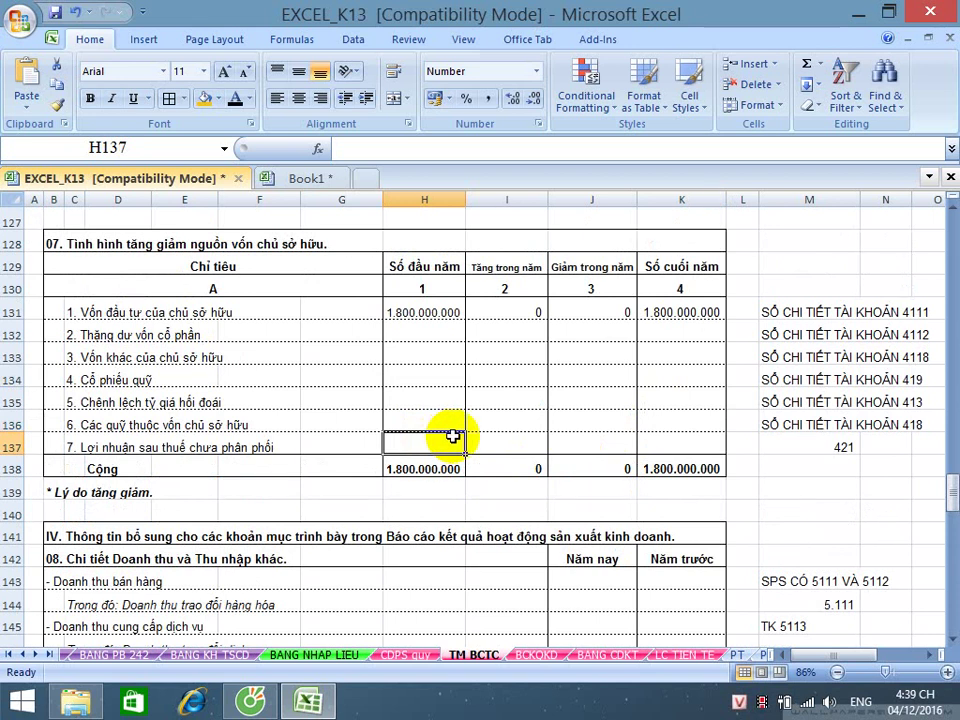
type("=-")
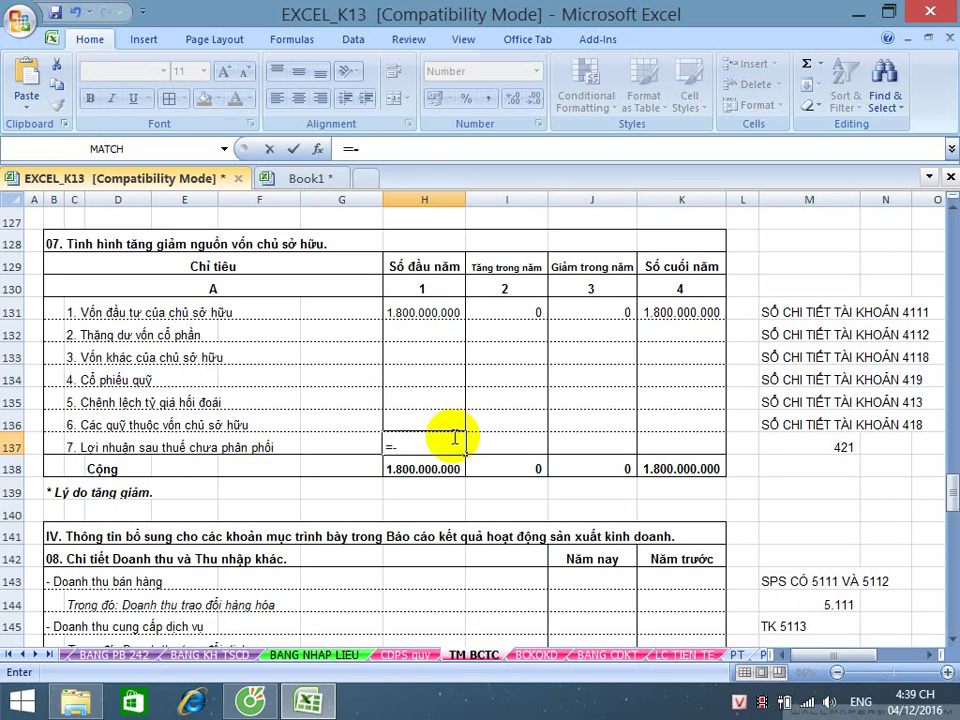
left_click(398, 656)
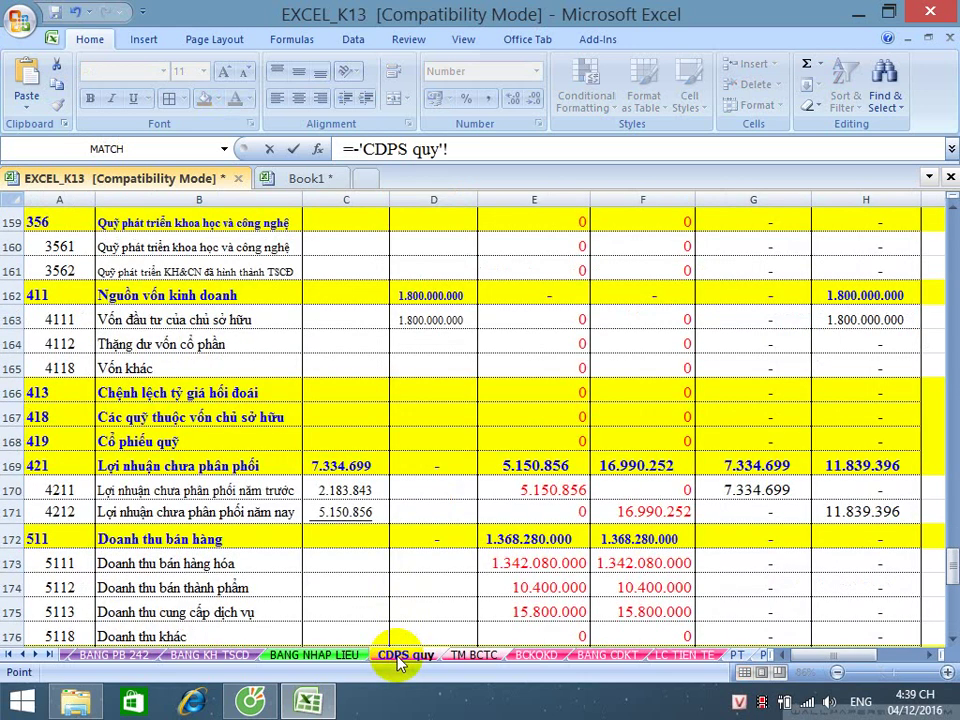
left_click(358, 464)
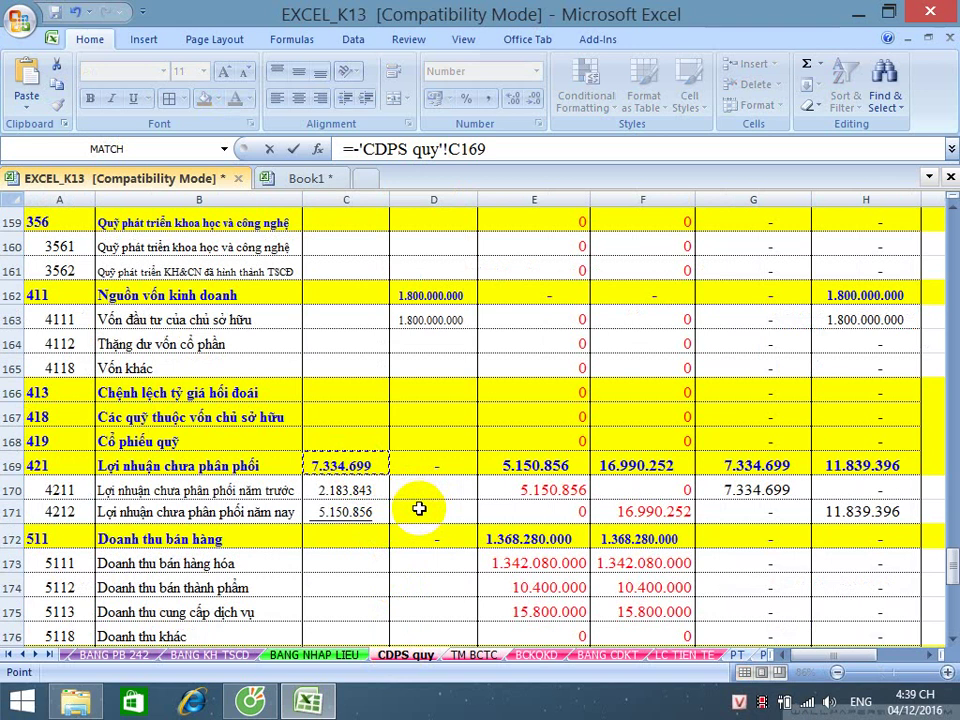
scroll(419, 509, "down", 1)
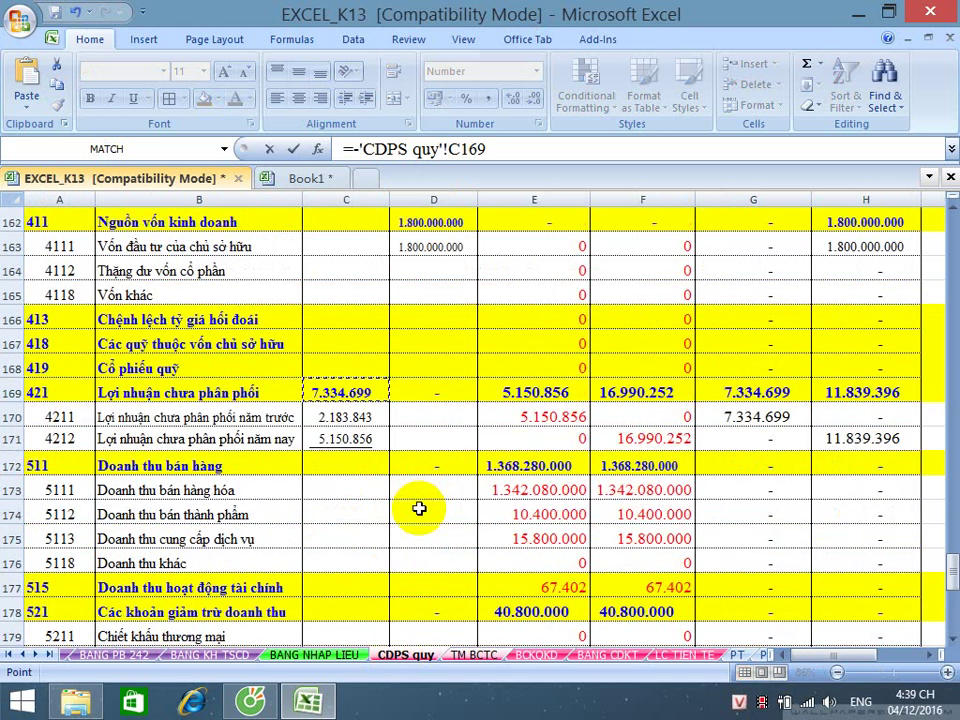
scroll(419, 509, "down", 1)
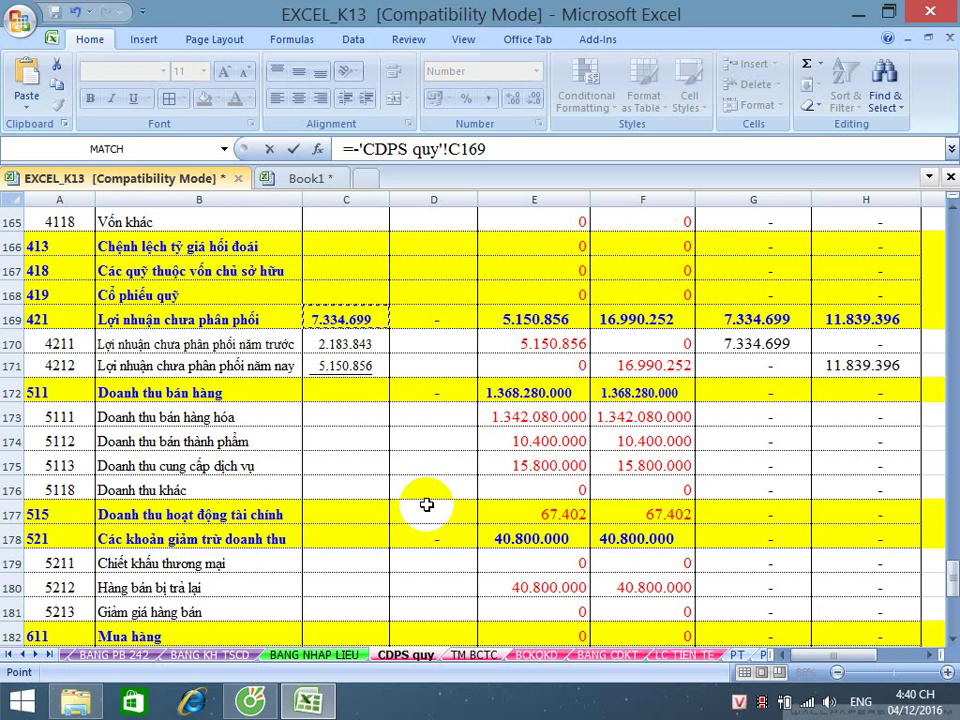
key("Return")
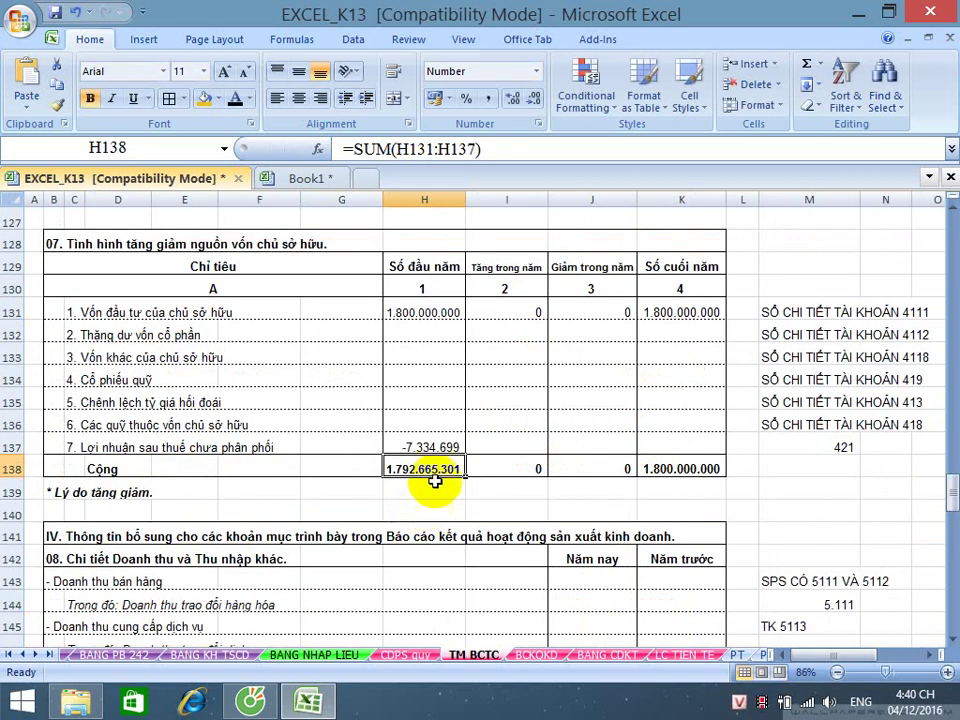
left_click(443, 446)
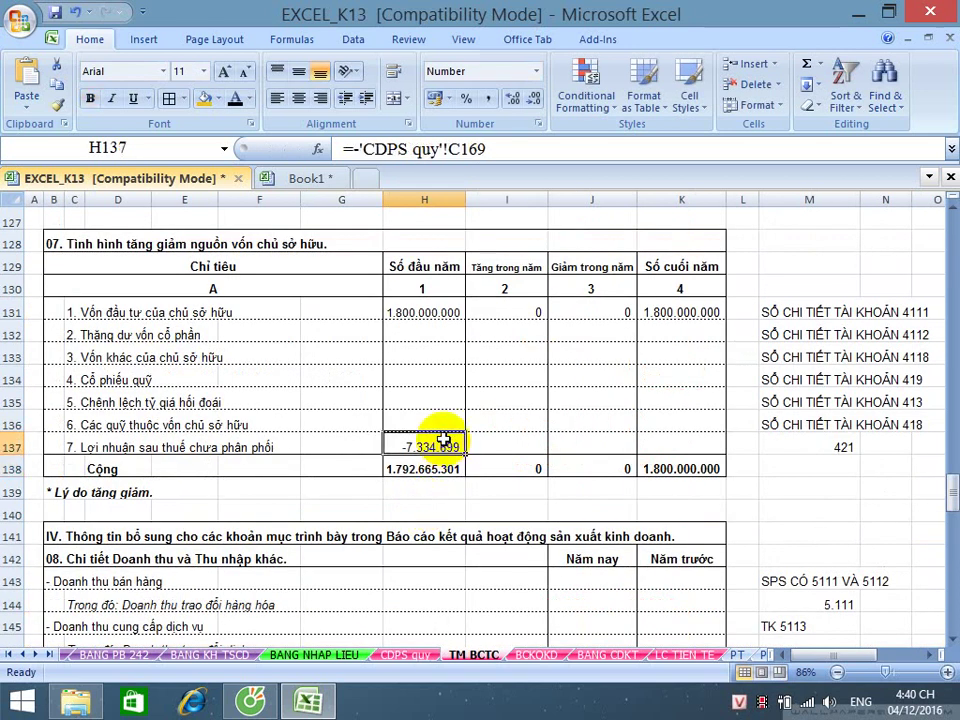
- Link the undistributed profit increase cell I137 to account 421's credit movement for the period, 'CDPS quy'!F169
left_click(506, 445)
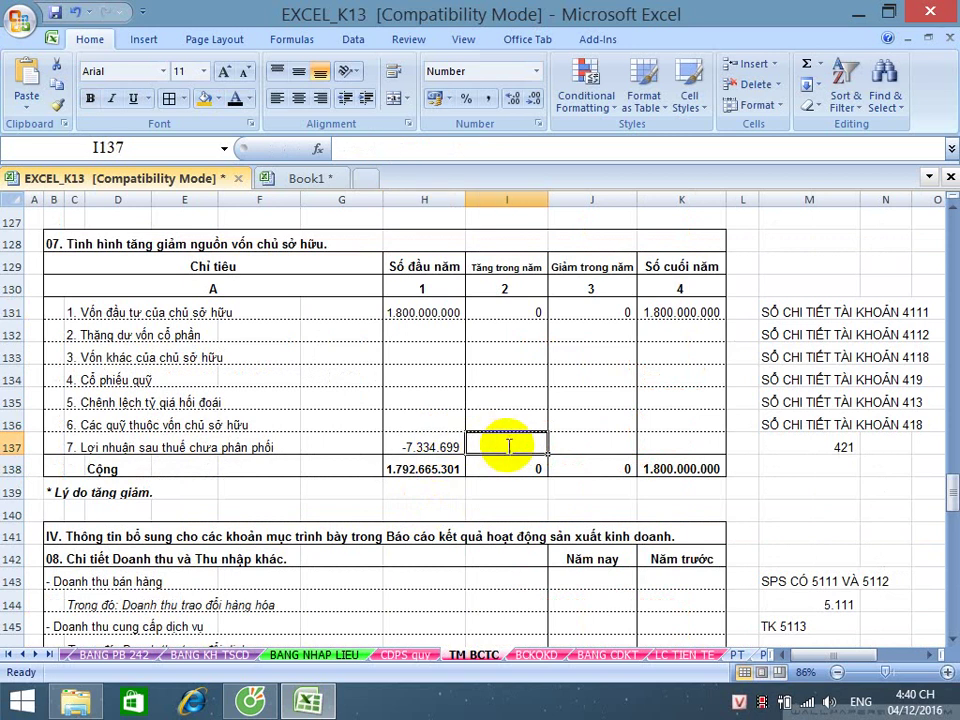
type("=")
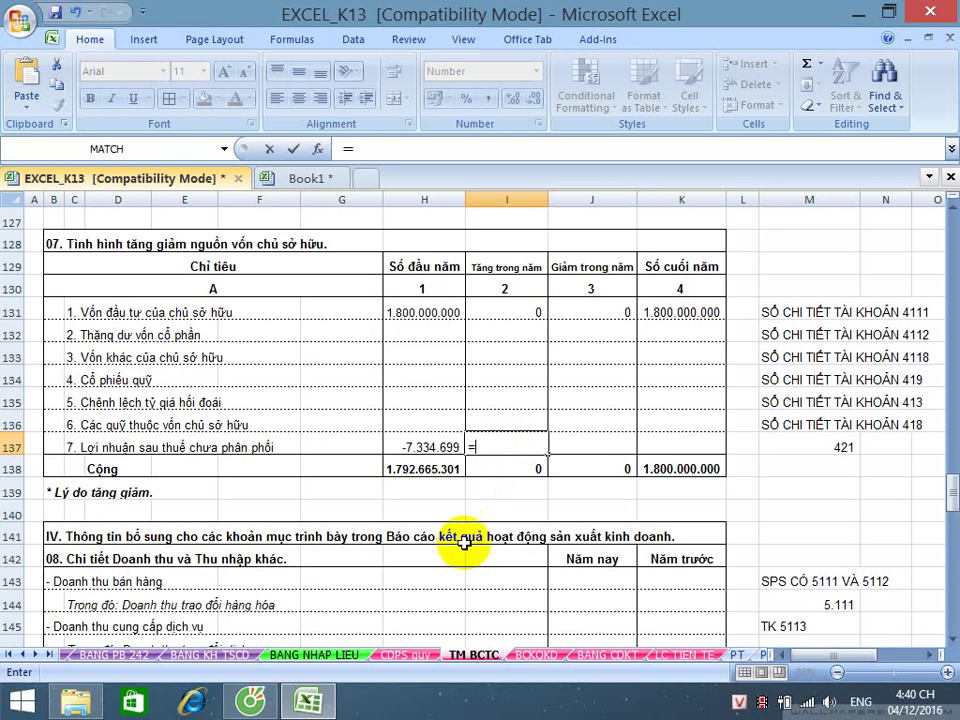
left_click(405, 655)
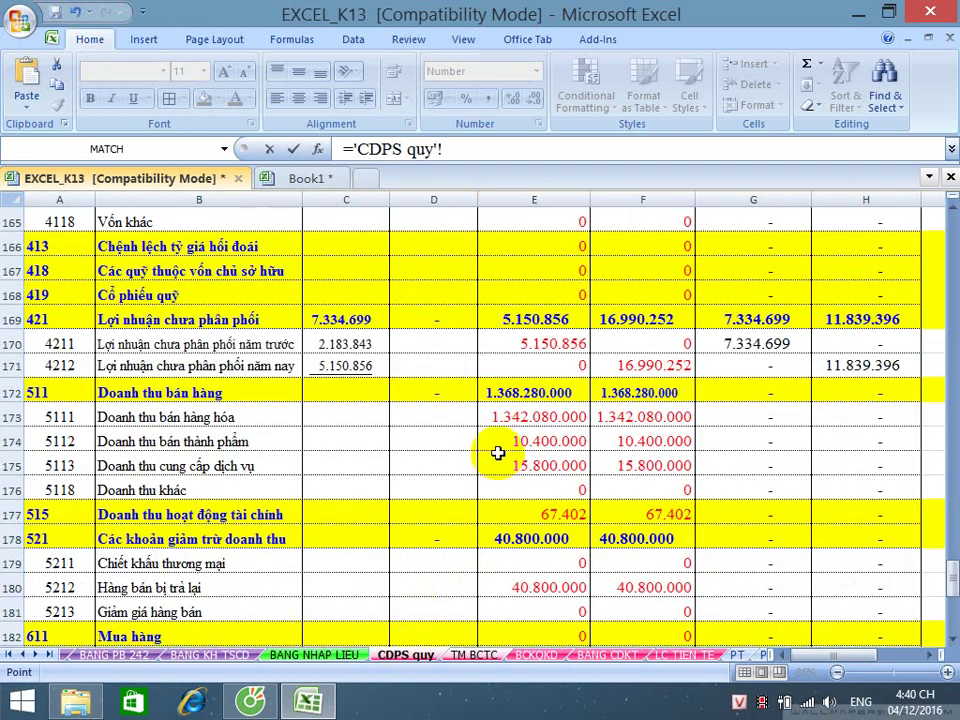
left_click(650, 319)
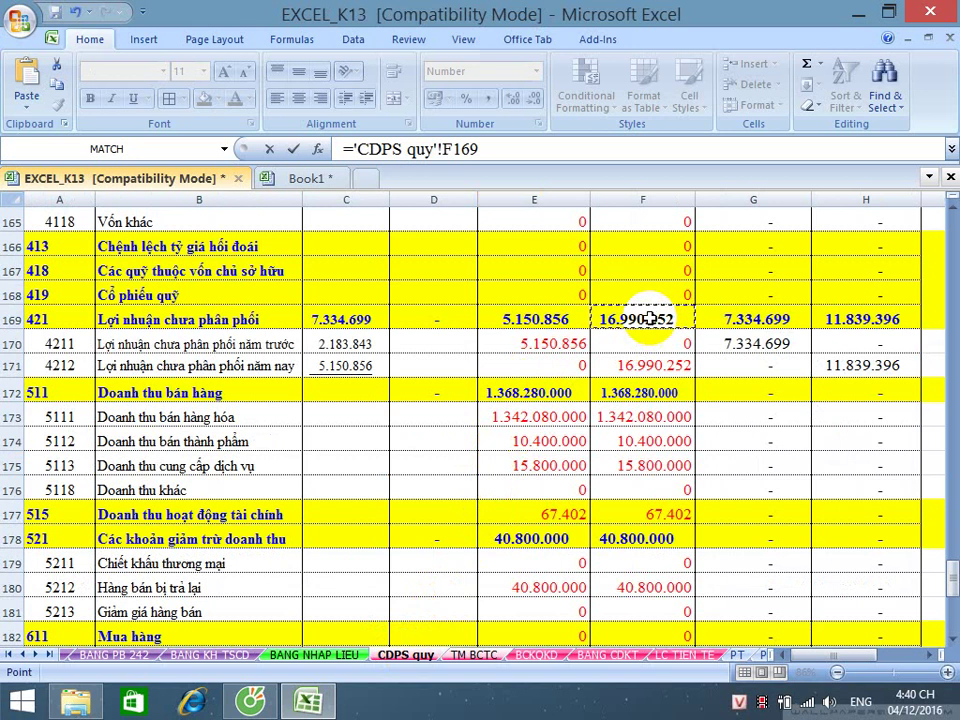
key("Return")
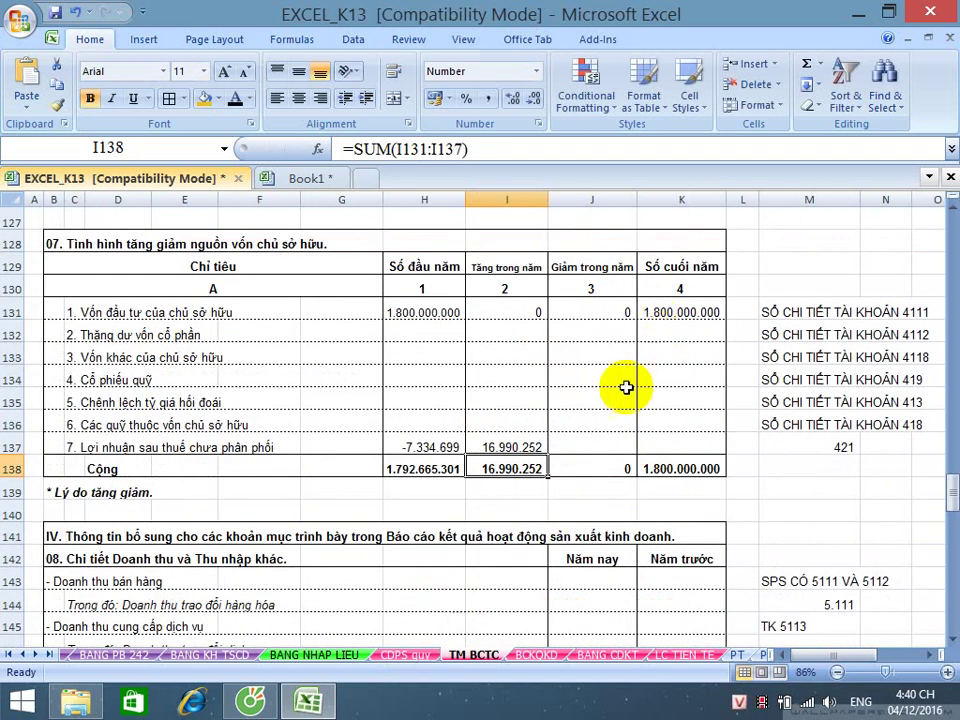
- Link the undistributed profit decrease cell J137 to account 421's debit movement for the period, 'CDPS quy'!E169
left_click(600, 443)
type("=")
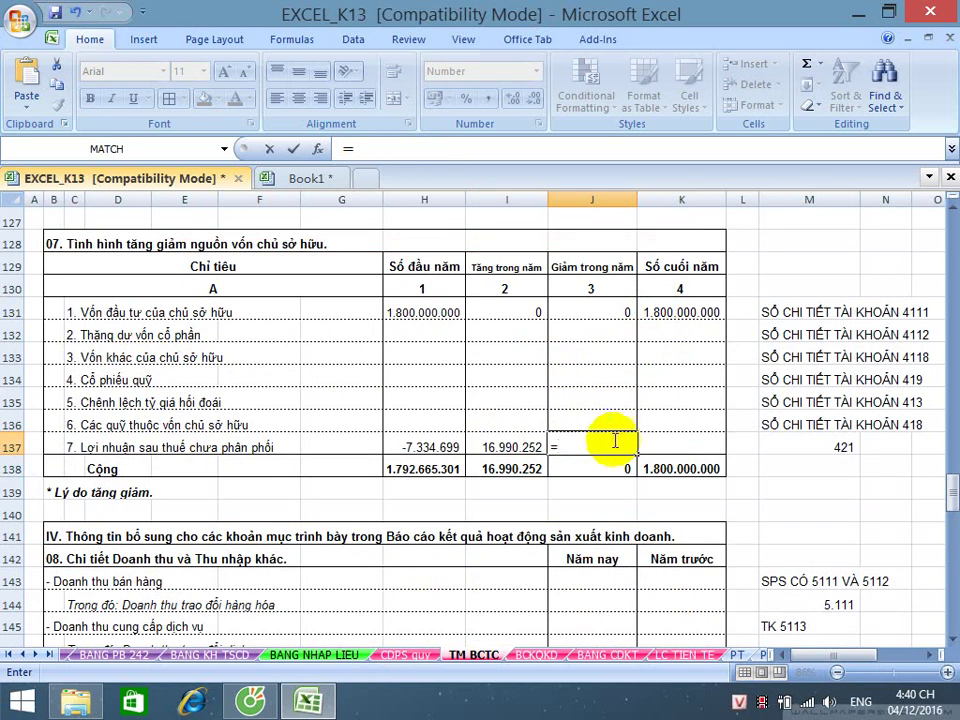
left_click(424, 655)
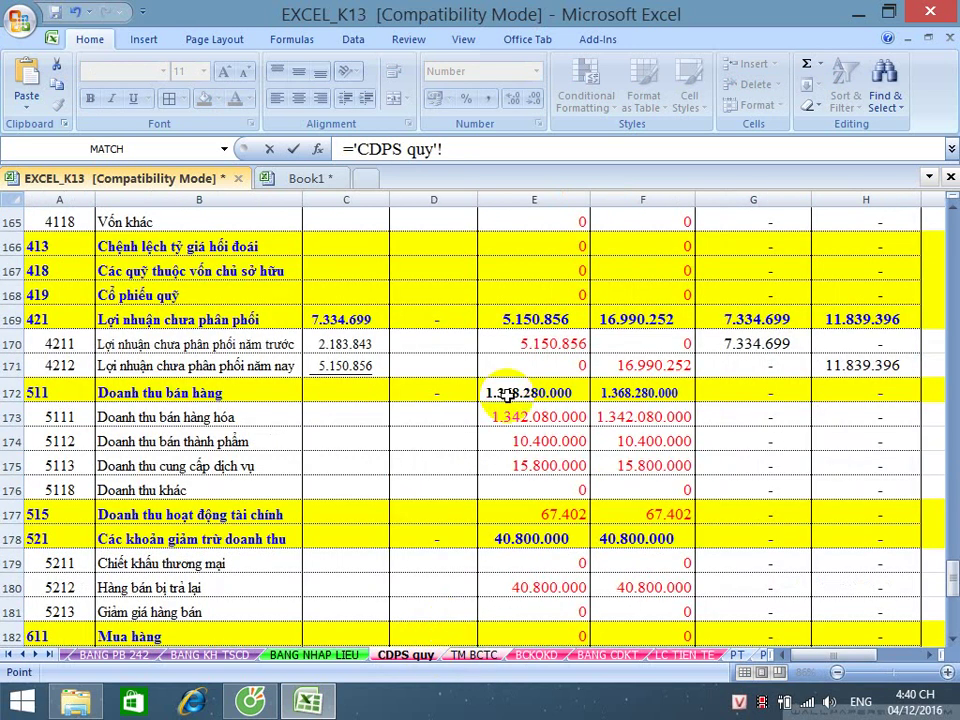
left_click(553, 317)
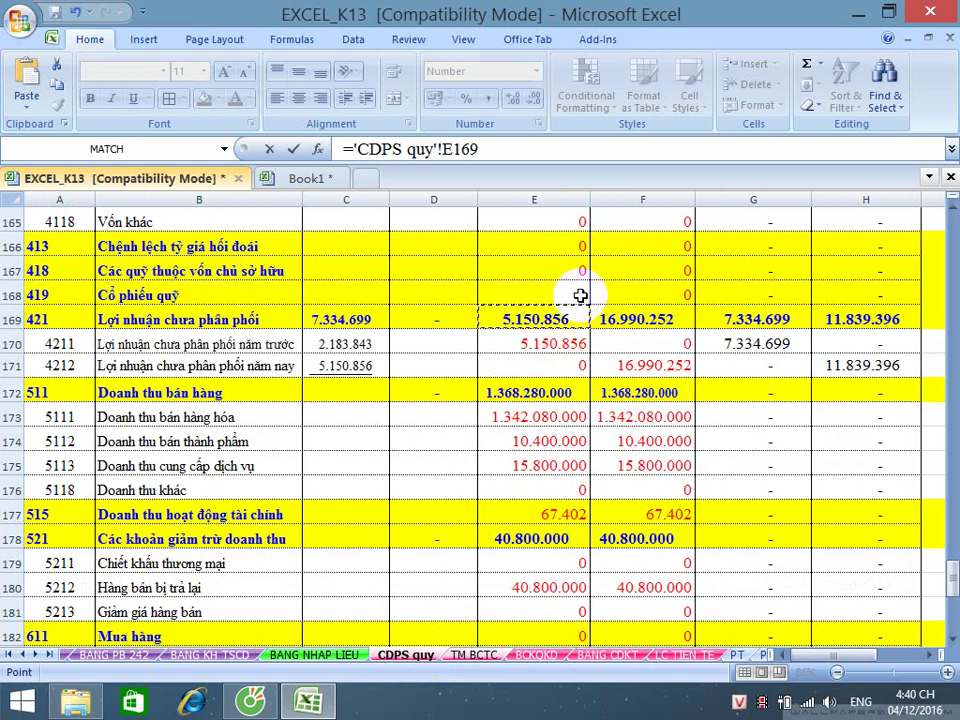
key("Return")
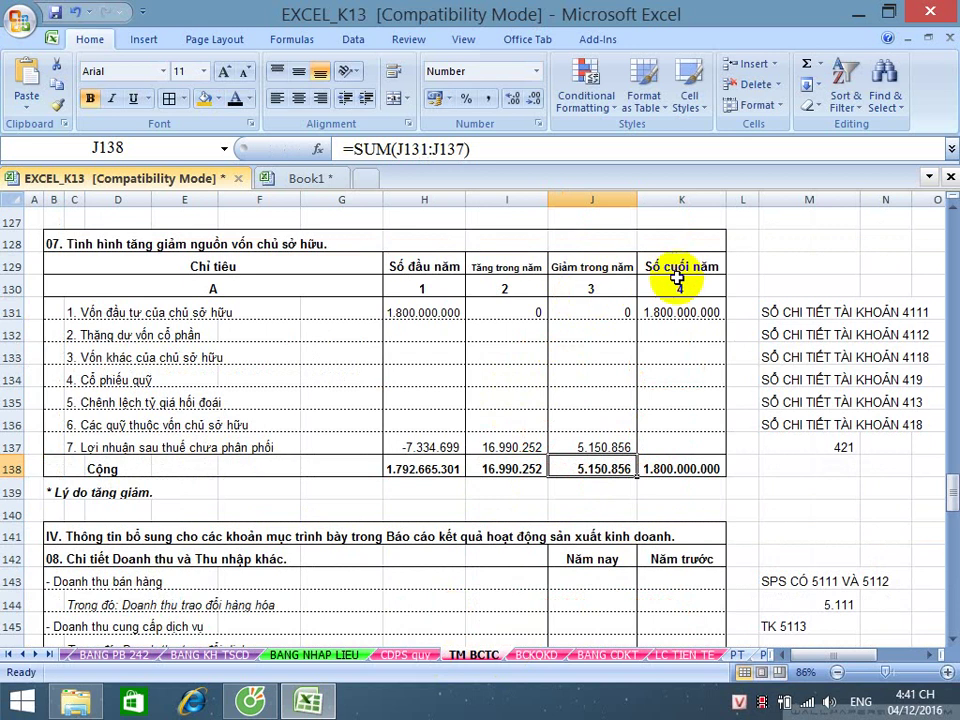
- Calculate the closing undistributed profit in K137 as opening plus increase minus decrease, =H137+I137-J137, and save the workbook
left_click(663, 440)
type("=")
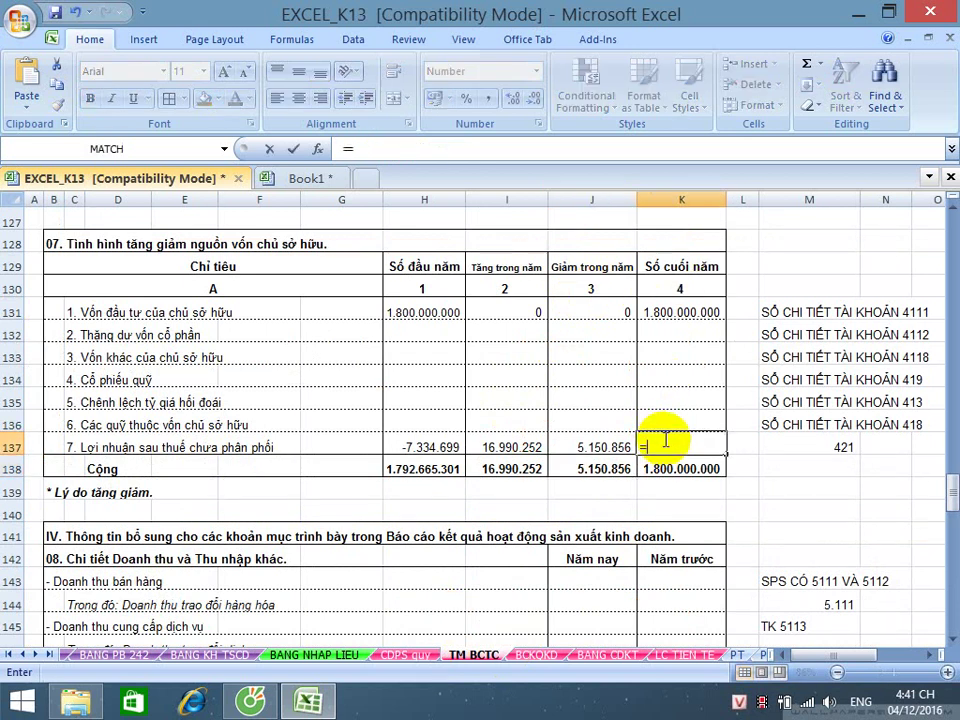
left_click(430, 446)
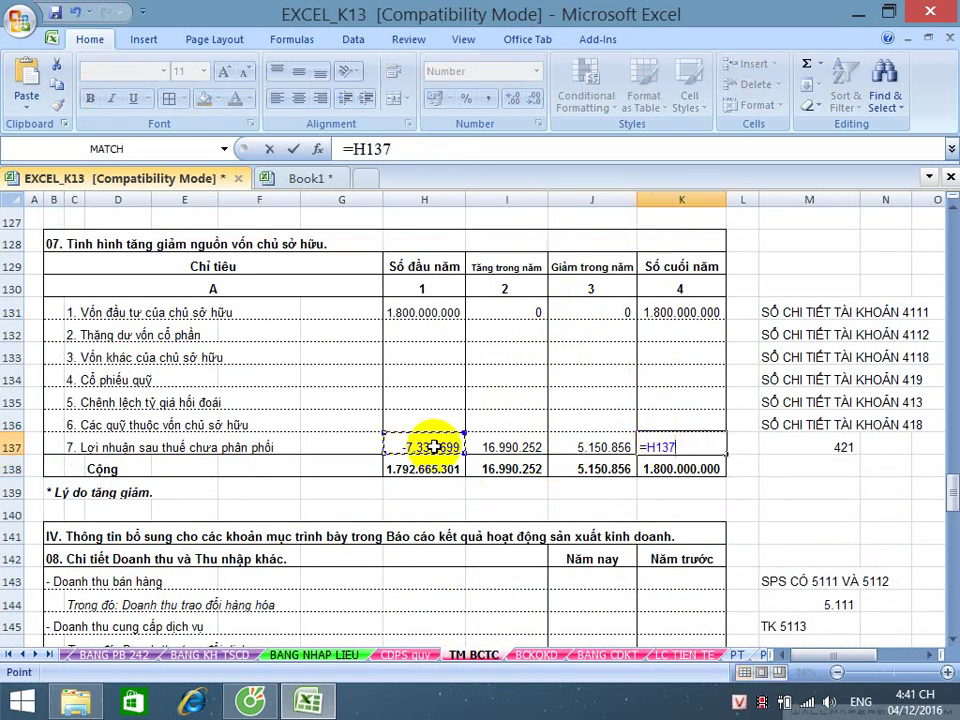
type("+")
left_click(517, 448)
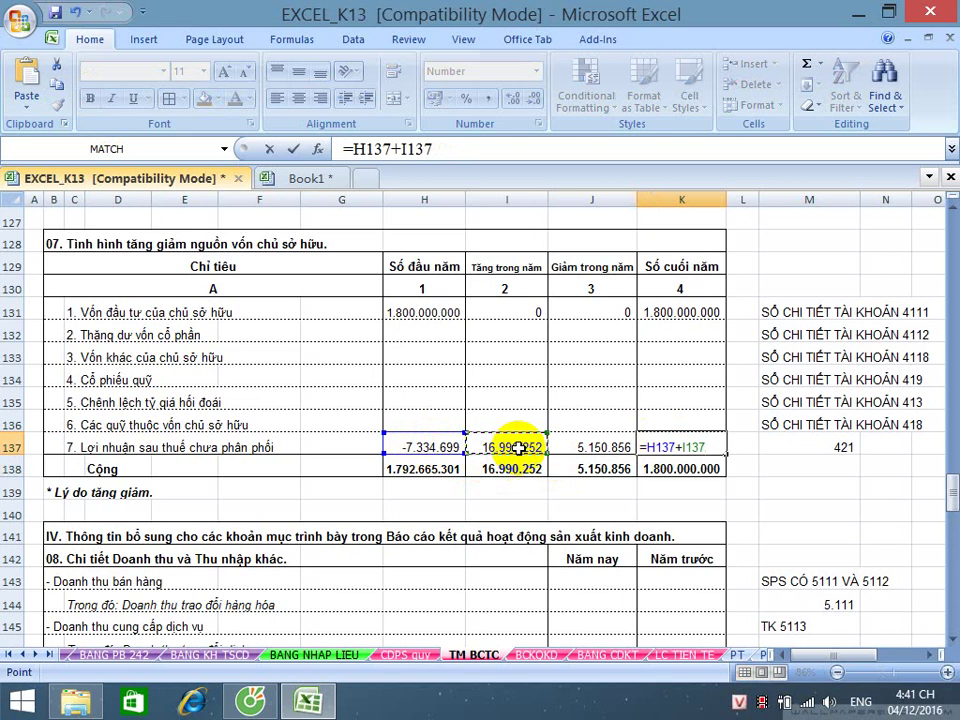
type("-")
left_click(570, 446)
key("Return")
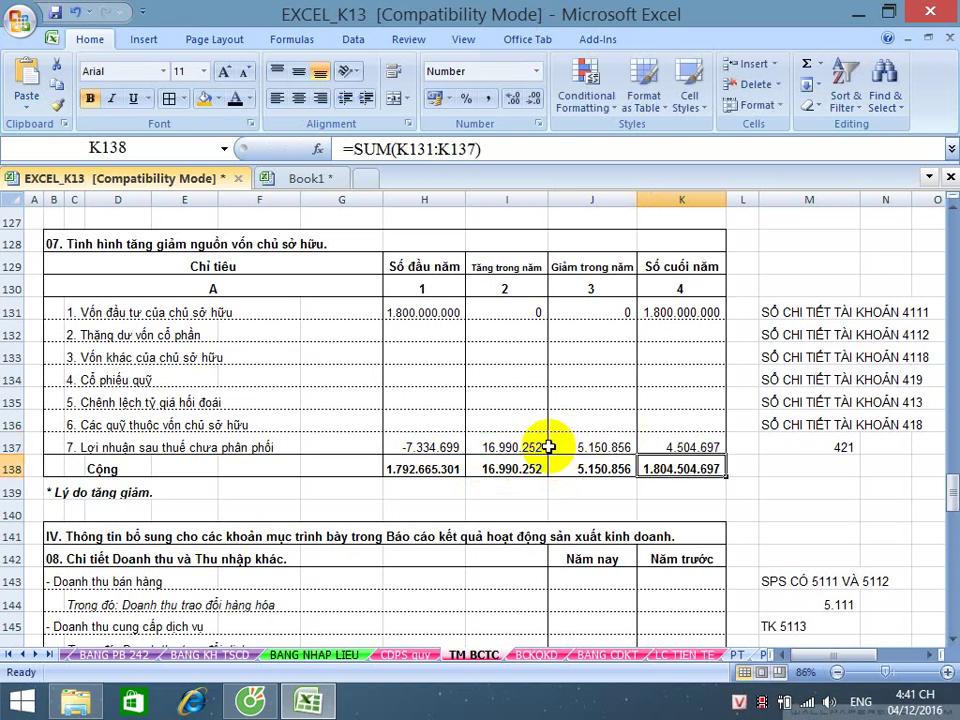
key("ctrl+s")
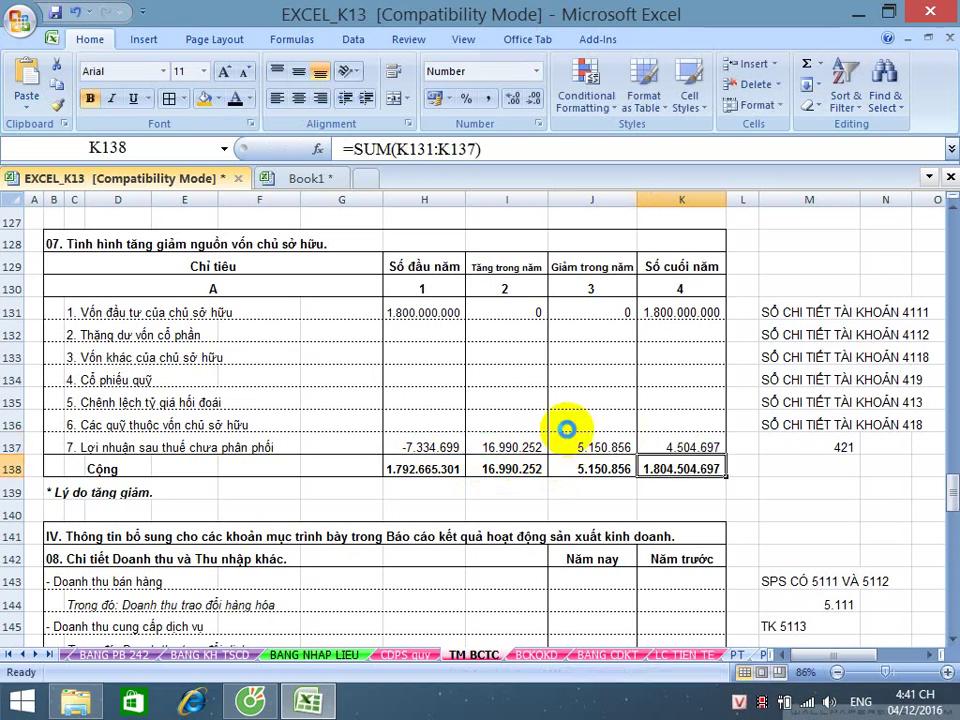
- Compare section 07's closing profit and total in K137 and K138 with the equity items on the BANG CDKT sheet, keeping the workbook saved
left_click(670, 444)
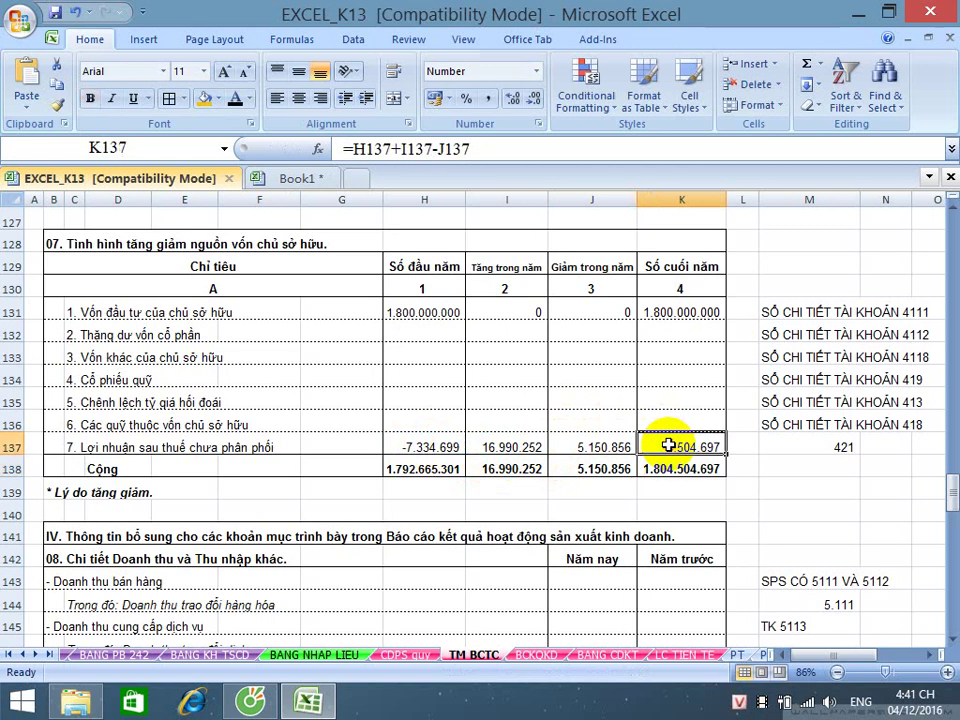
left_click(610, 655)
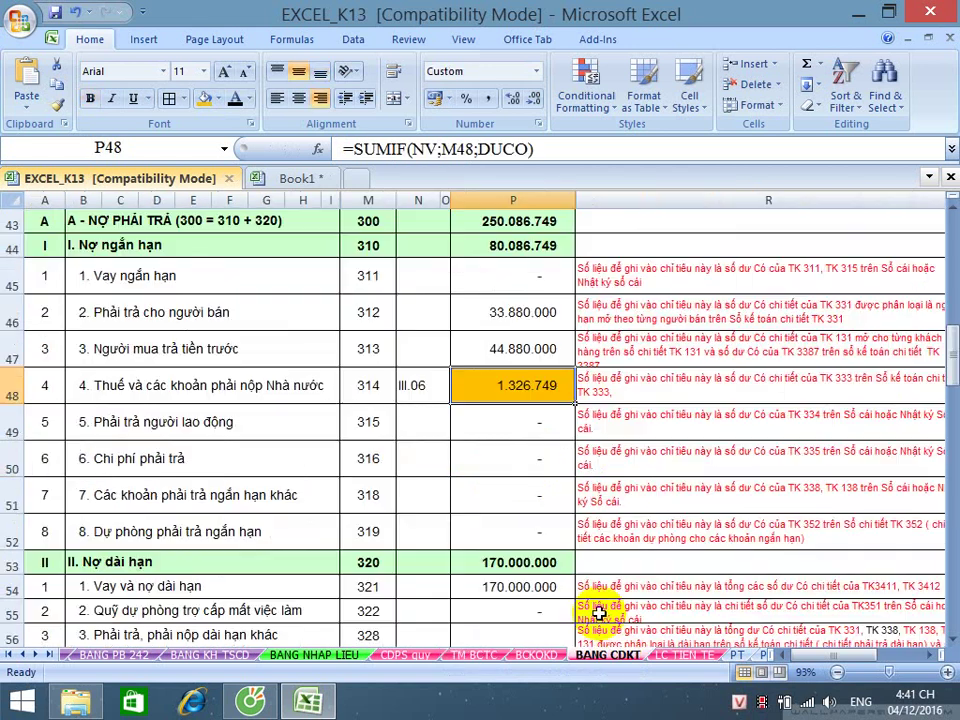
scroll(597, 608, "down", 2)
scroll(597, 608, "down", 2)
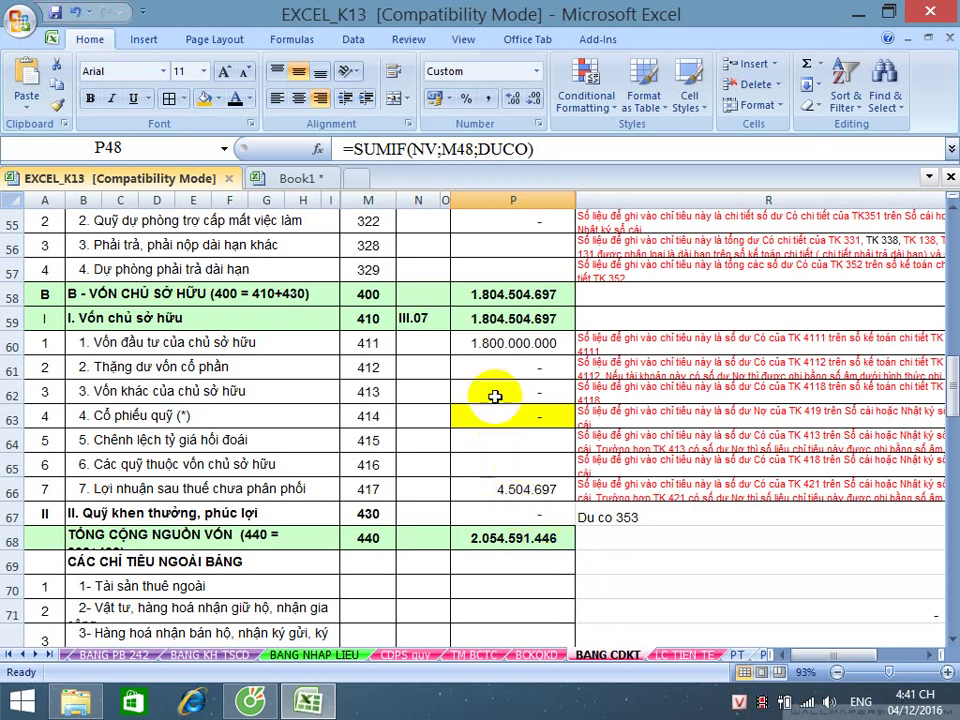
left_click(499, 318)
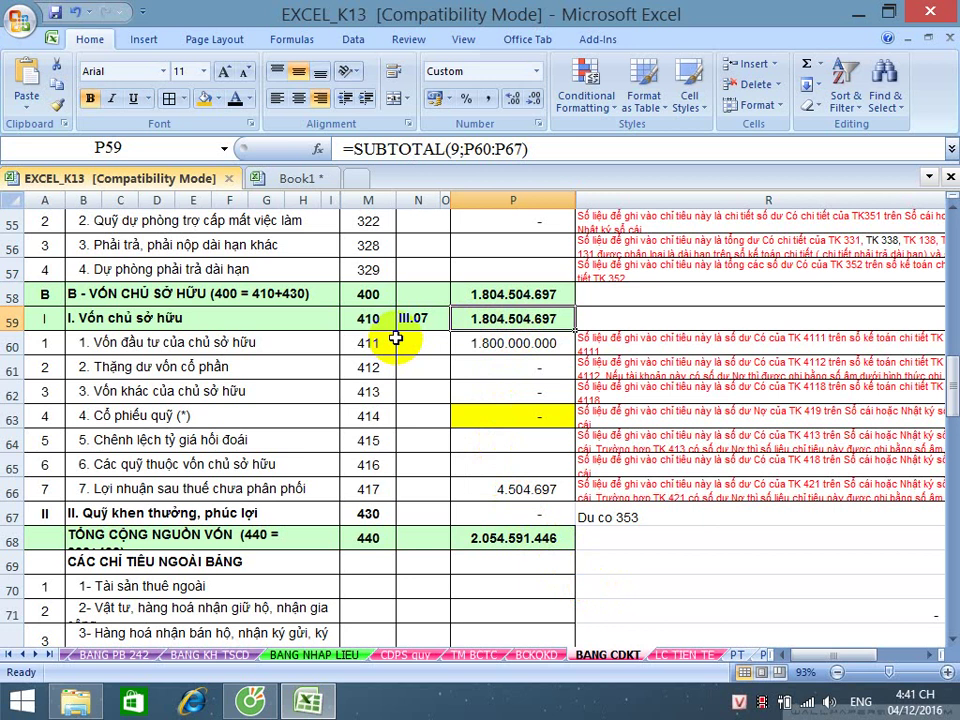
left_click(497, 658)
left_click(667, 466)
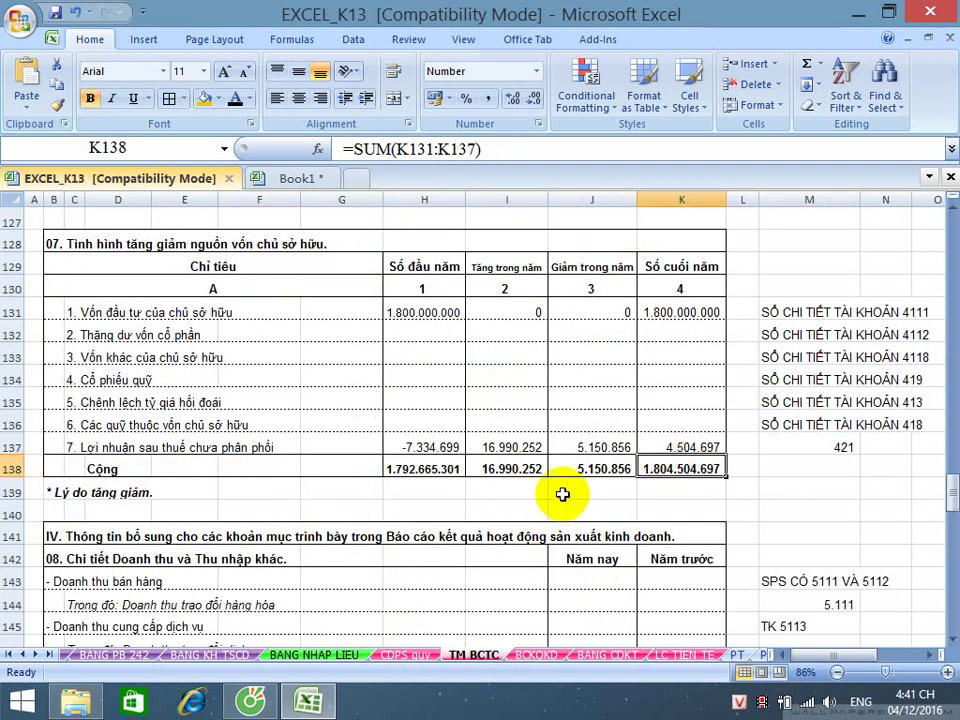
left_click(600, 655)
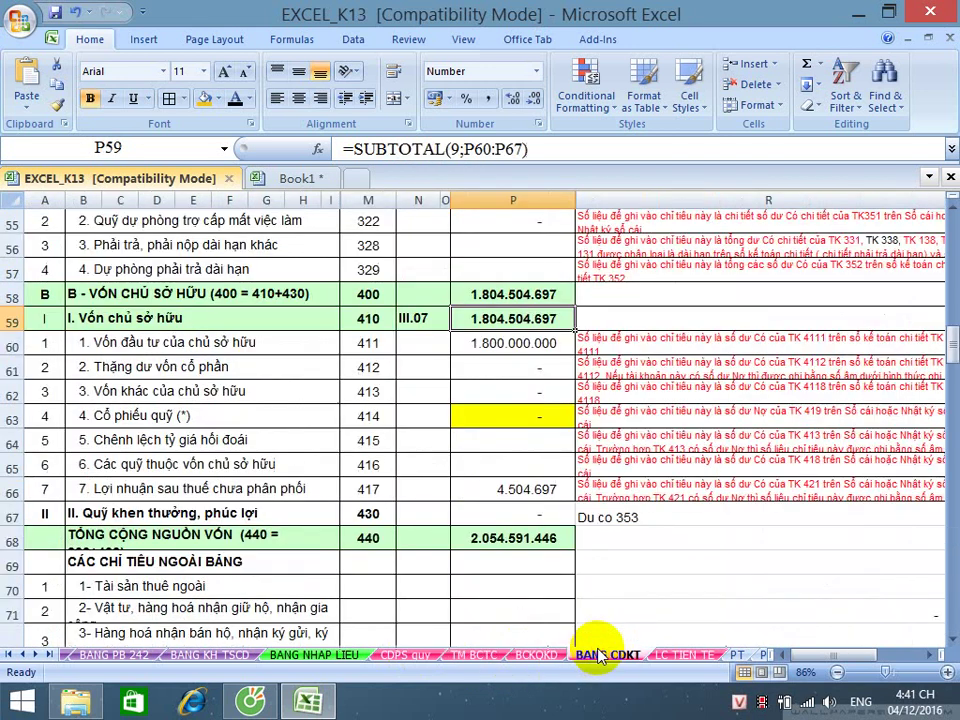
left_click(468, 656)
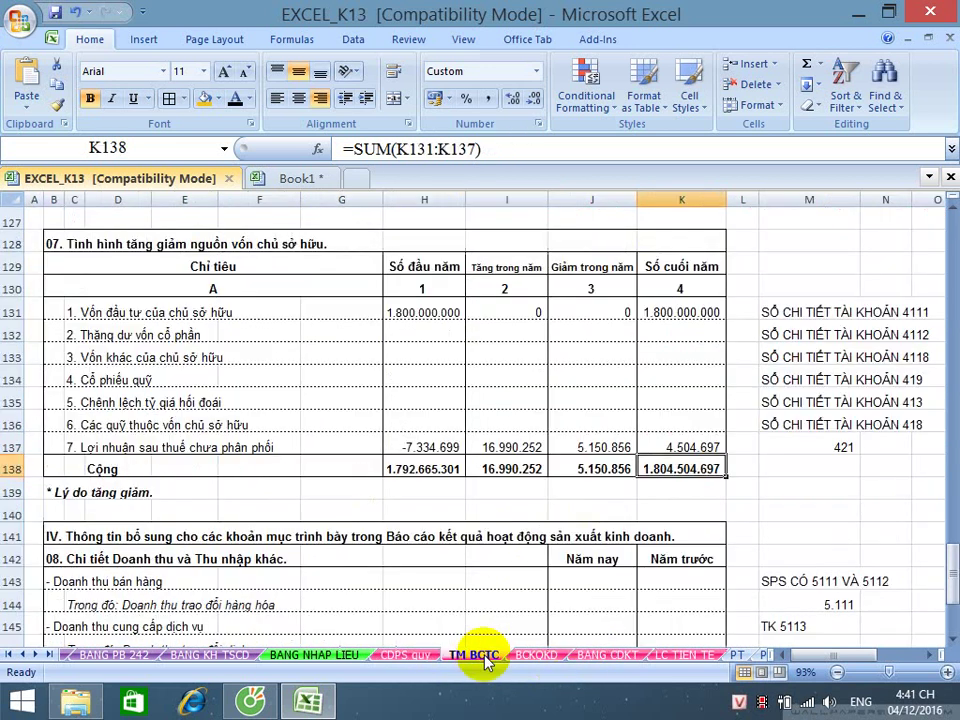
left_click(55, 12)
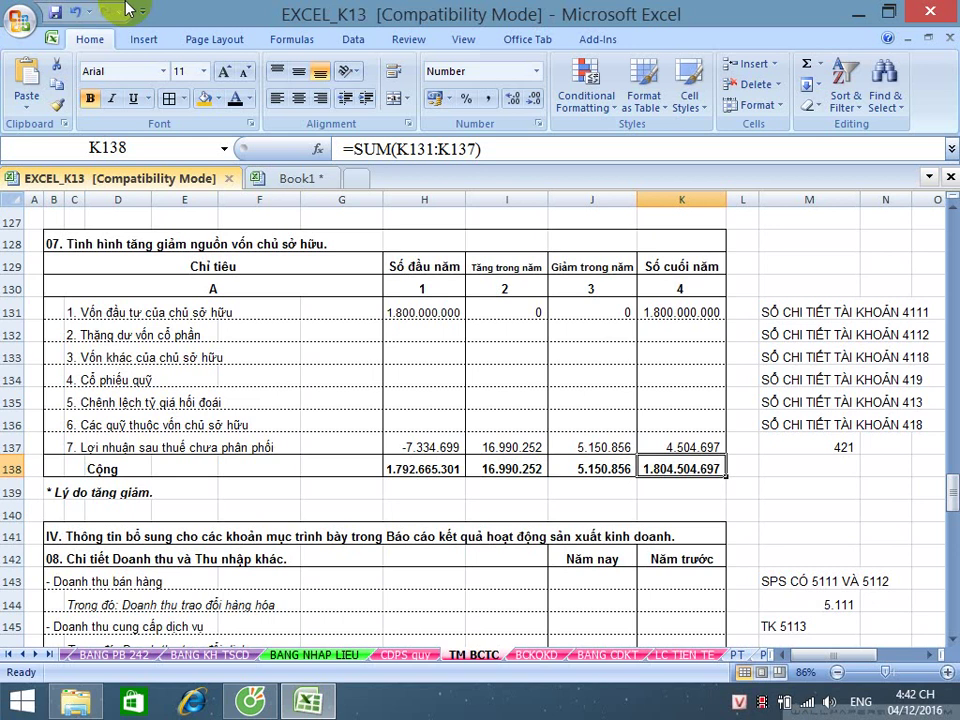
- In section 08, set this year's sales revenue J143 to the sum of the debit movements of accounts 5111 and 5112, ='CDPS quy'!E173+'CDPS quy'!E174
scroll(115, 24, "down", 1)
scroll(125, 85, "down", 1)
left_click(261, 348)
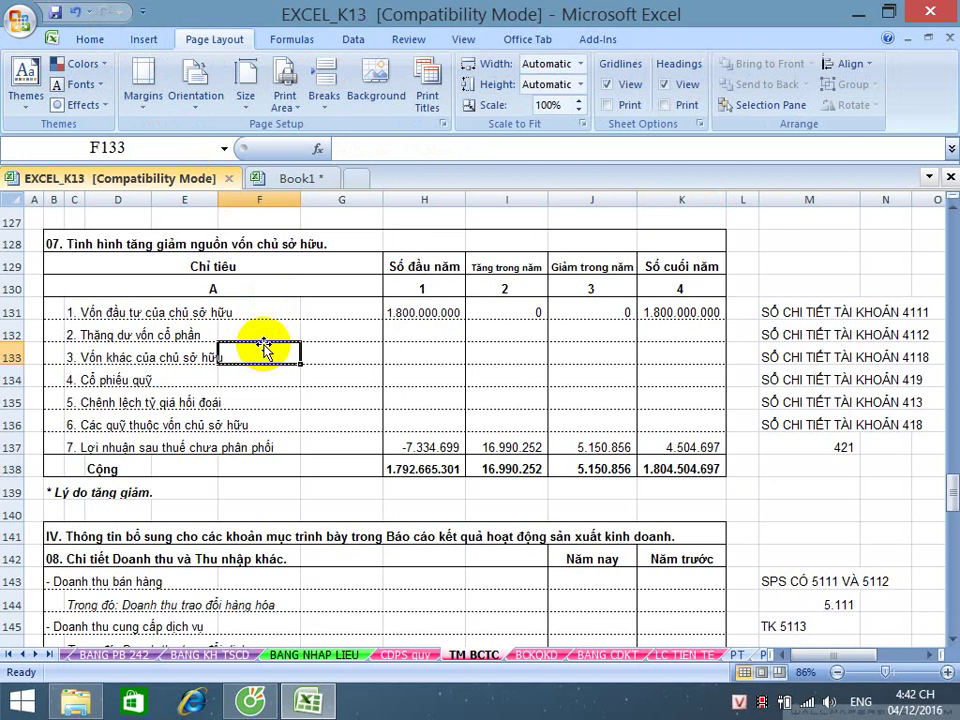
scroll(261, 348, "down", 4)
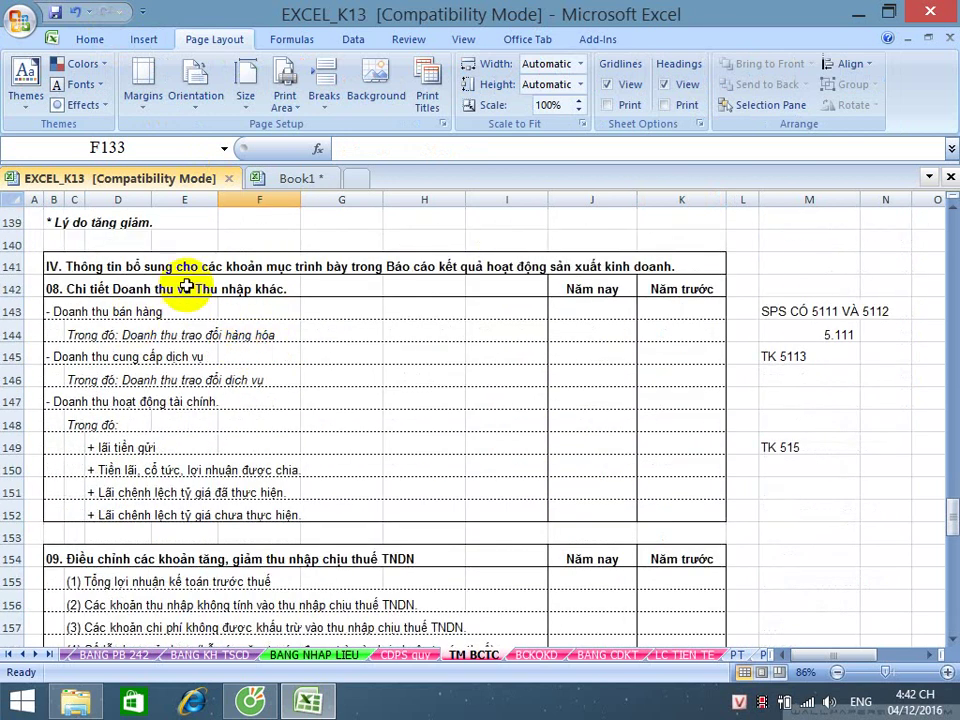
left_click(55, 289)
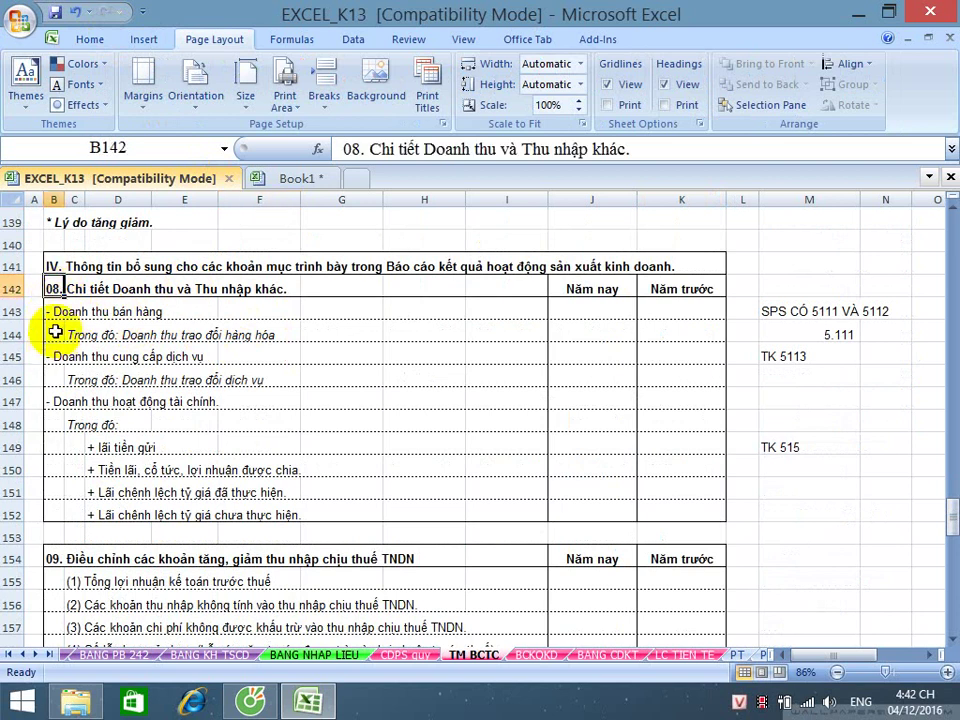
left_click(52, 312)
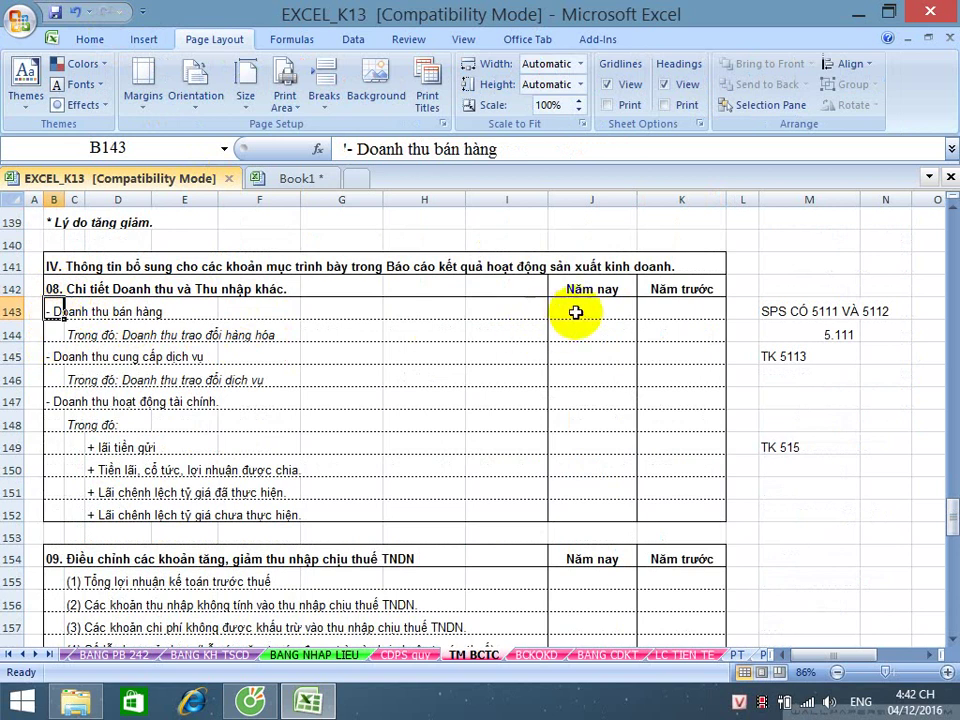
left_click(574, 313)
left_click(56, 12)
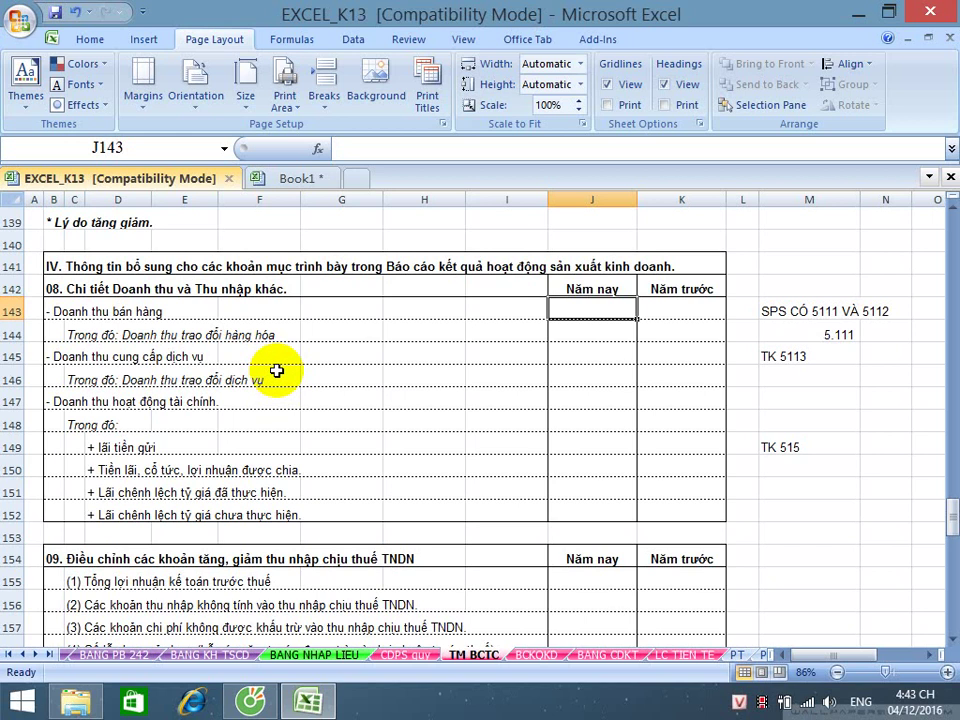
type("=")
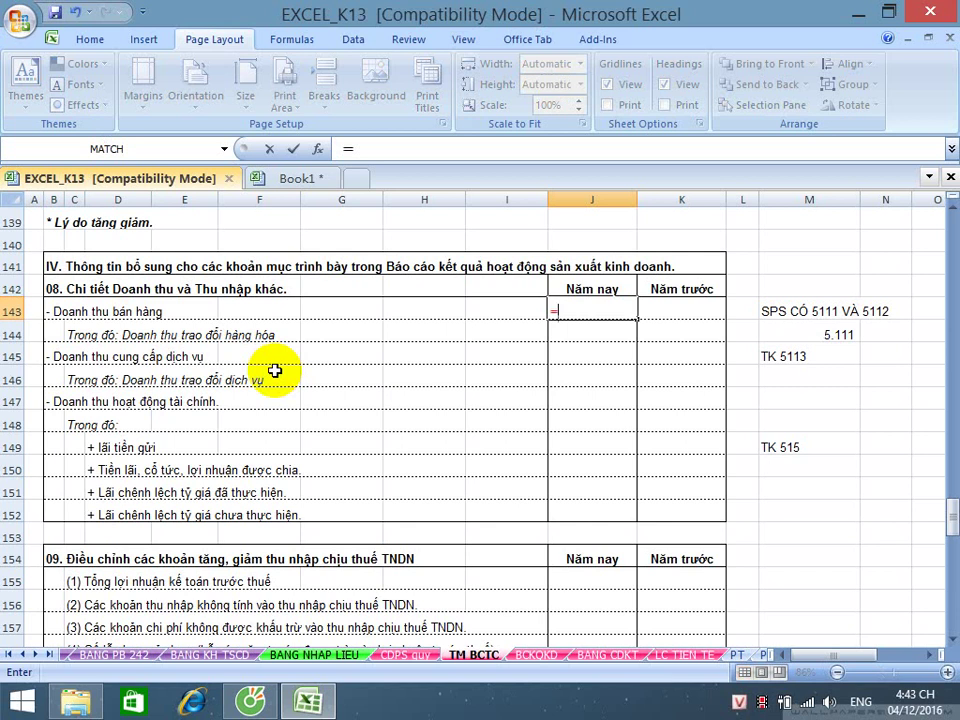
left_click(400, 654)
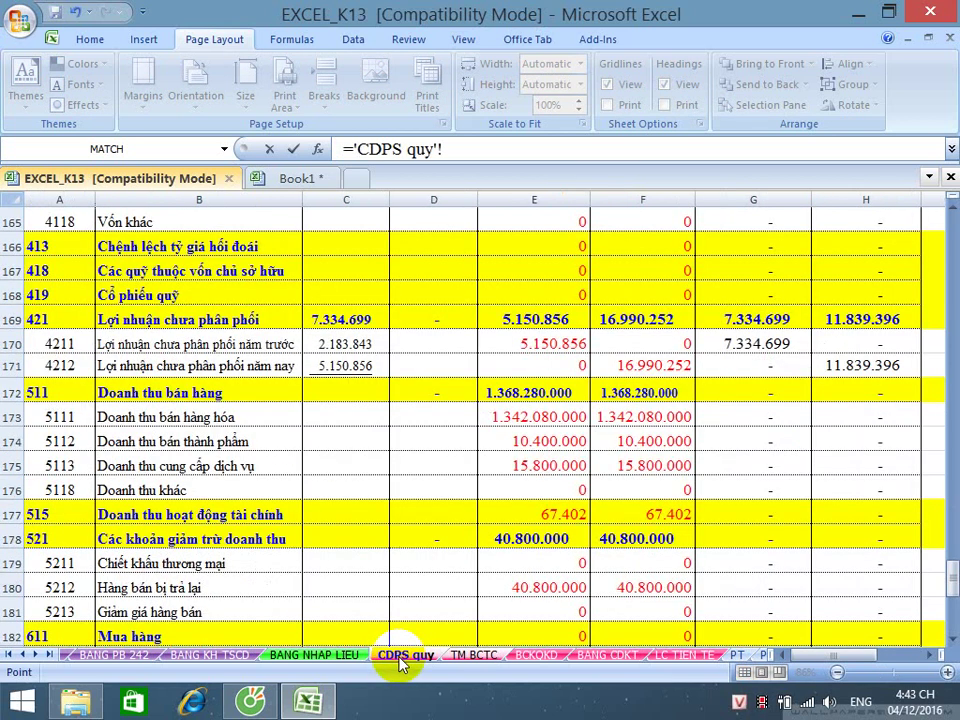
left_click(548, 410)
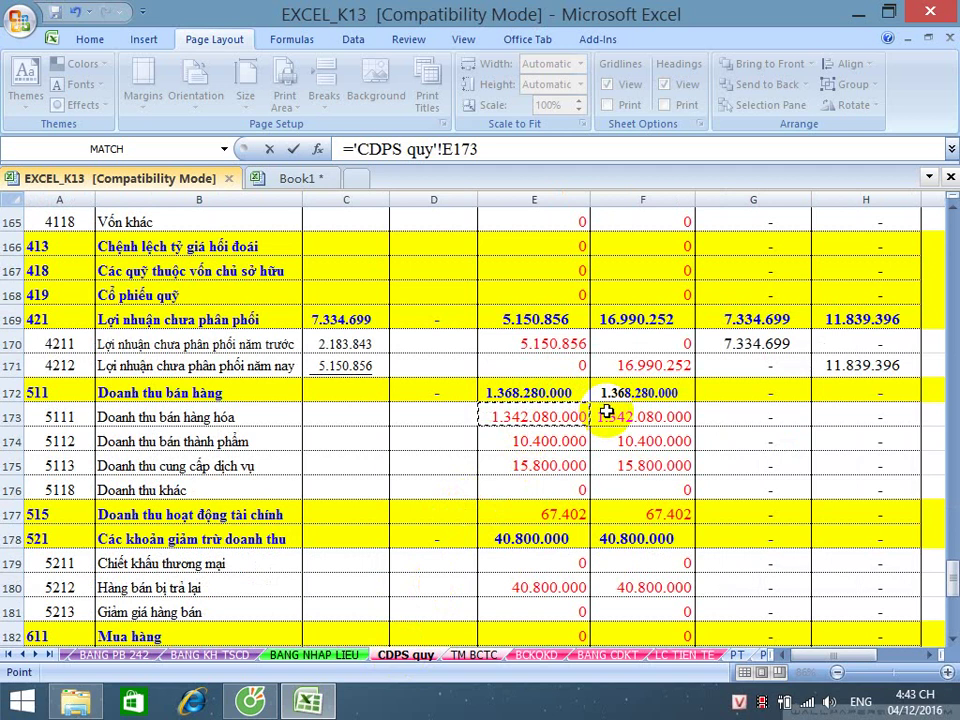
type("+")
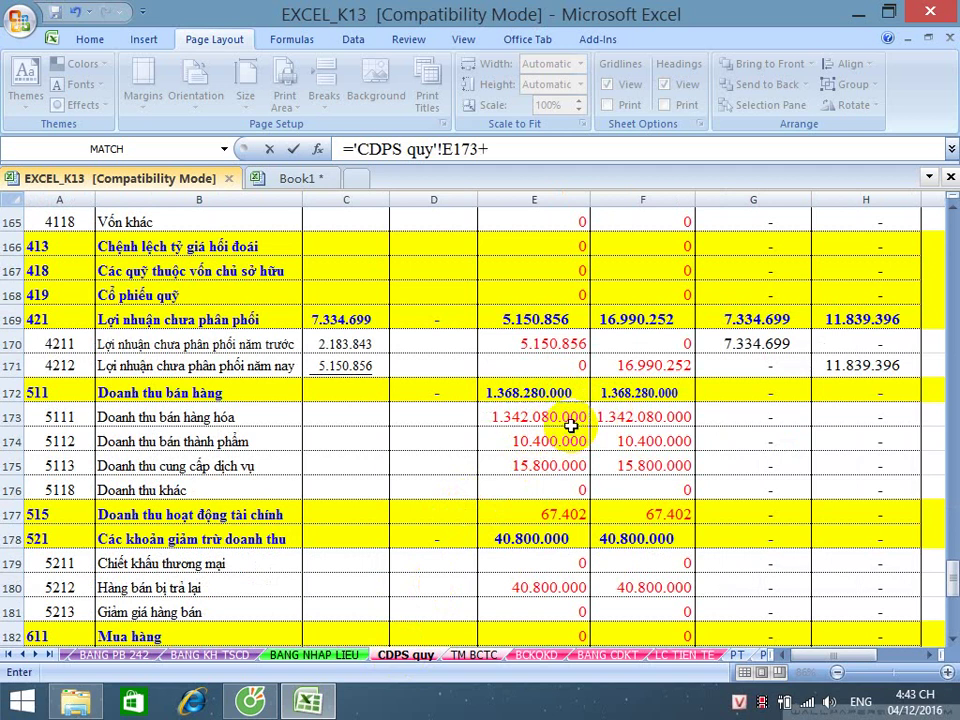
left_click(562, 437)
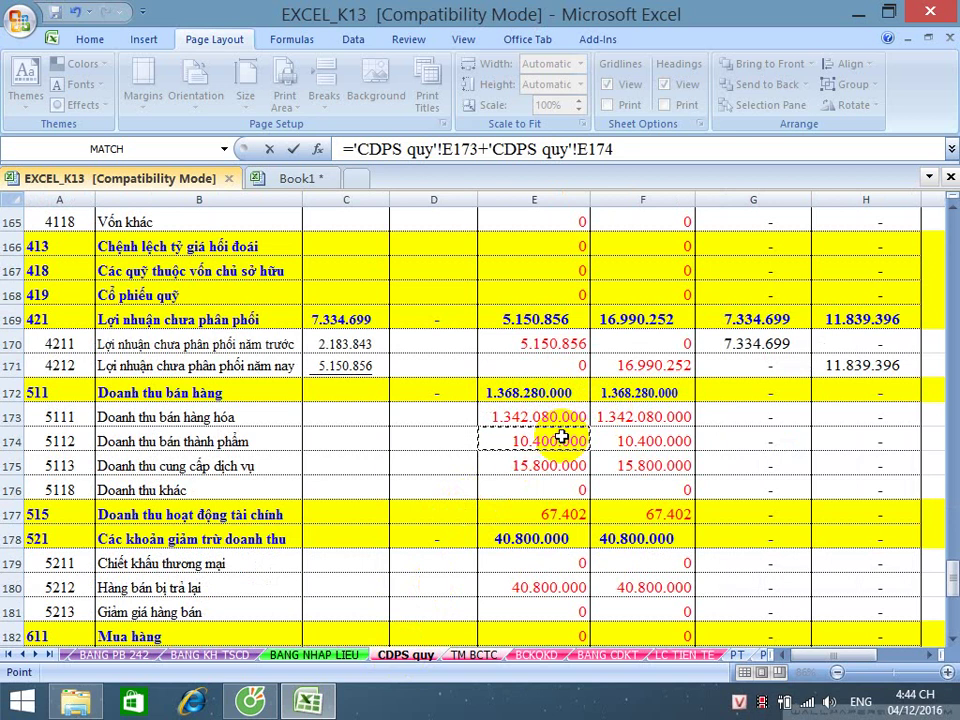
key("Return")
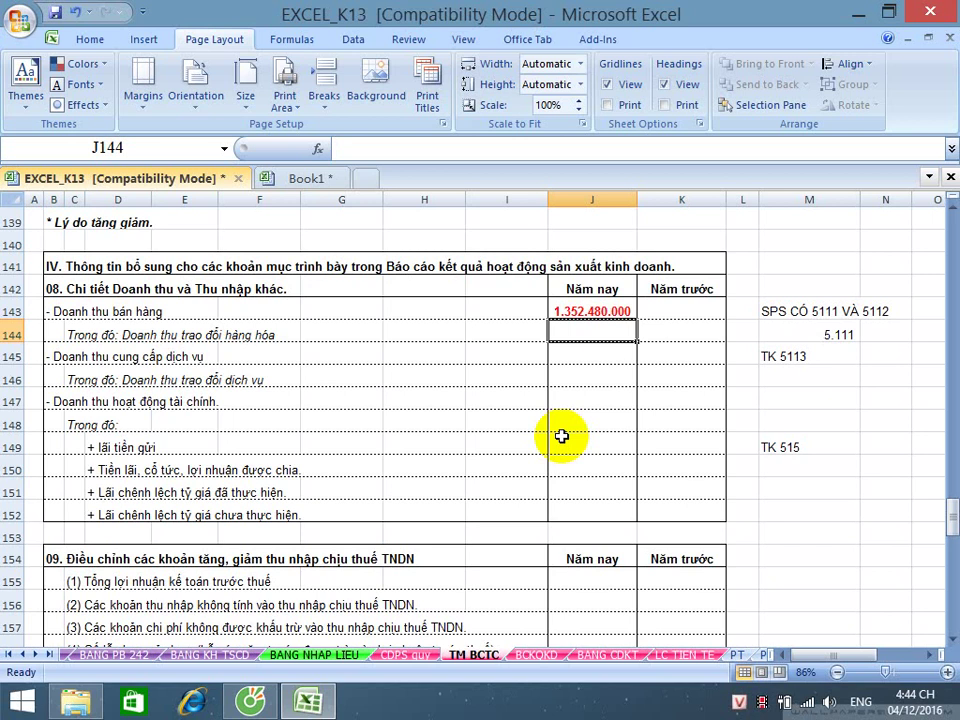
- Clear the account reference 5111 in M144 beside the goods exchange revenue row and save the workbook
key("Right")
key("Right")
key("Right")
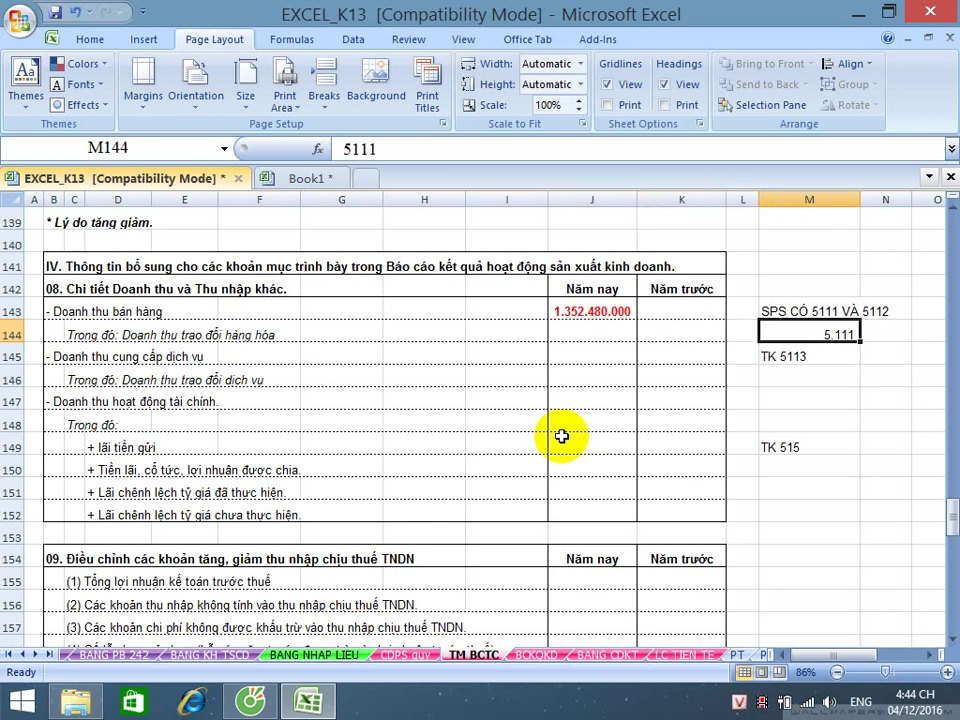
key("Delete")
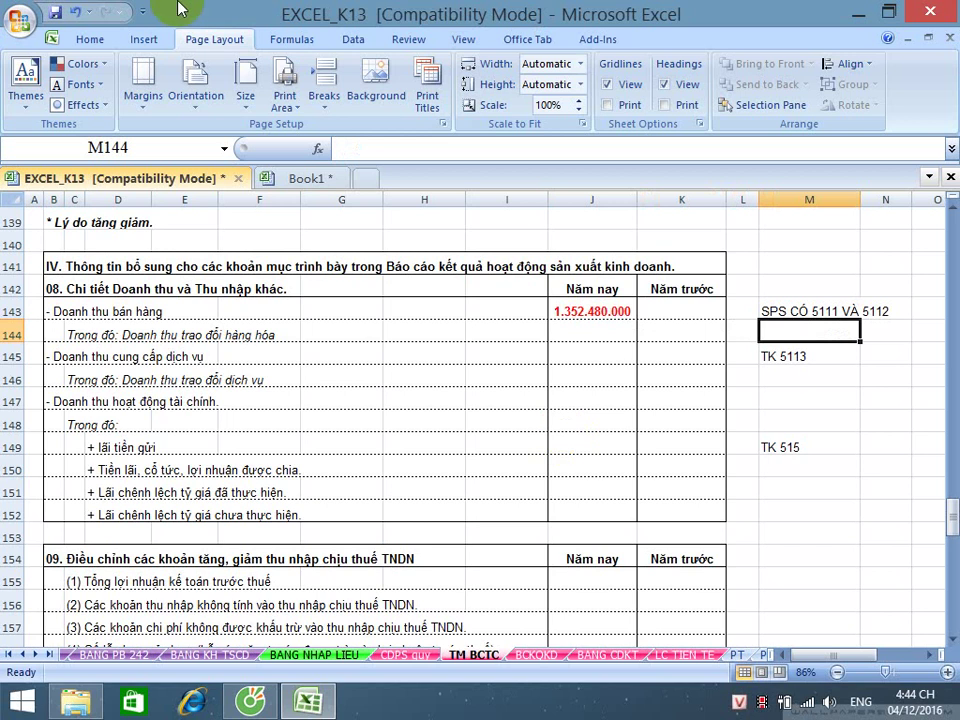
left_click(55, 12)
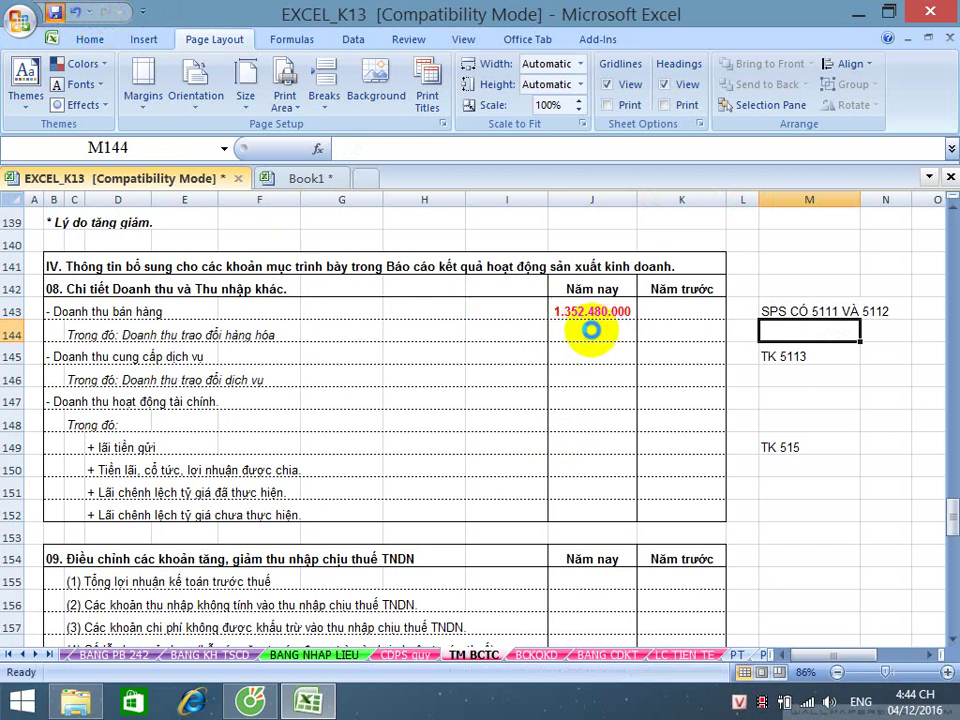
- Link this year's service revenue J145 to account 5113's debit movement, ='CDPS quy'!E175, and save the workbook
left_click(590, 330)
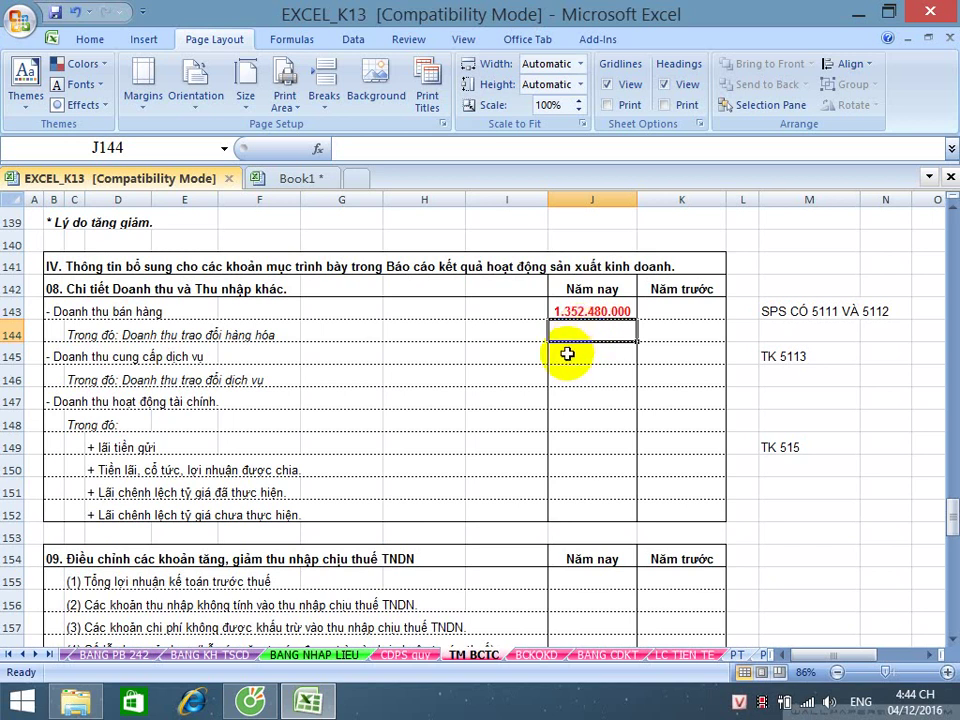
left_click(567, 355)
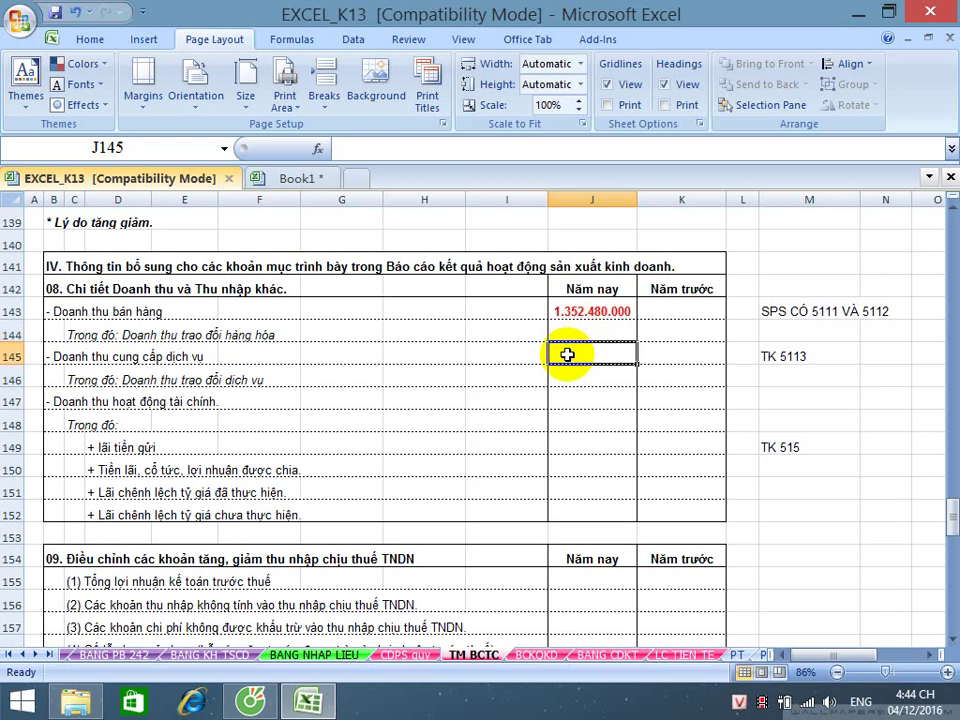
type("=")
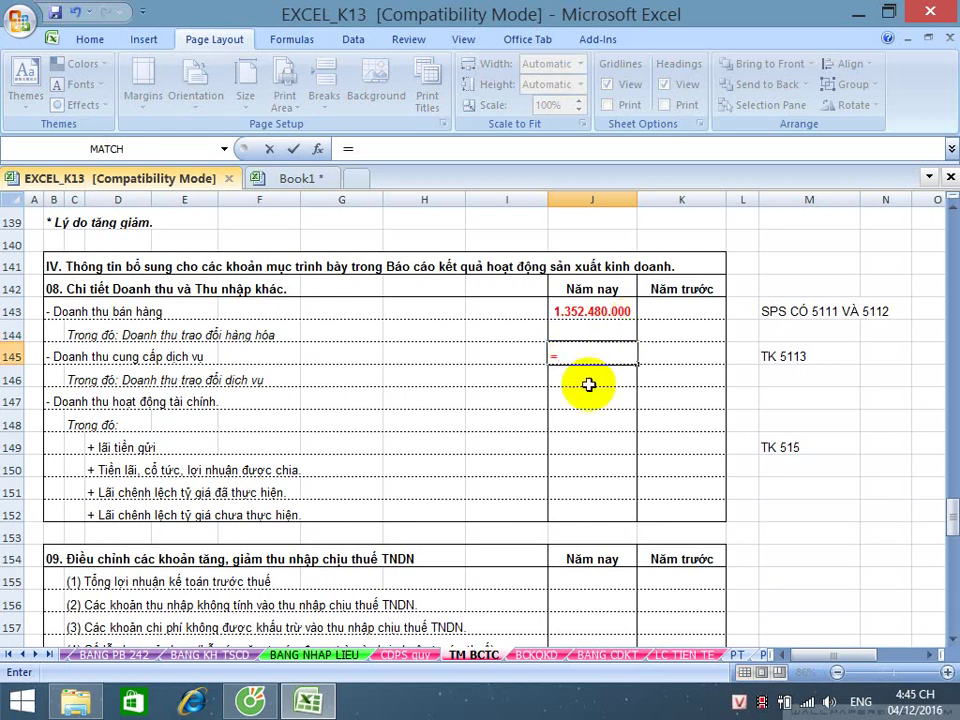
left_click(405, 655)
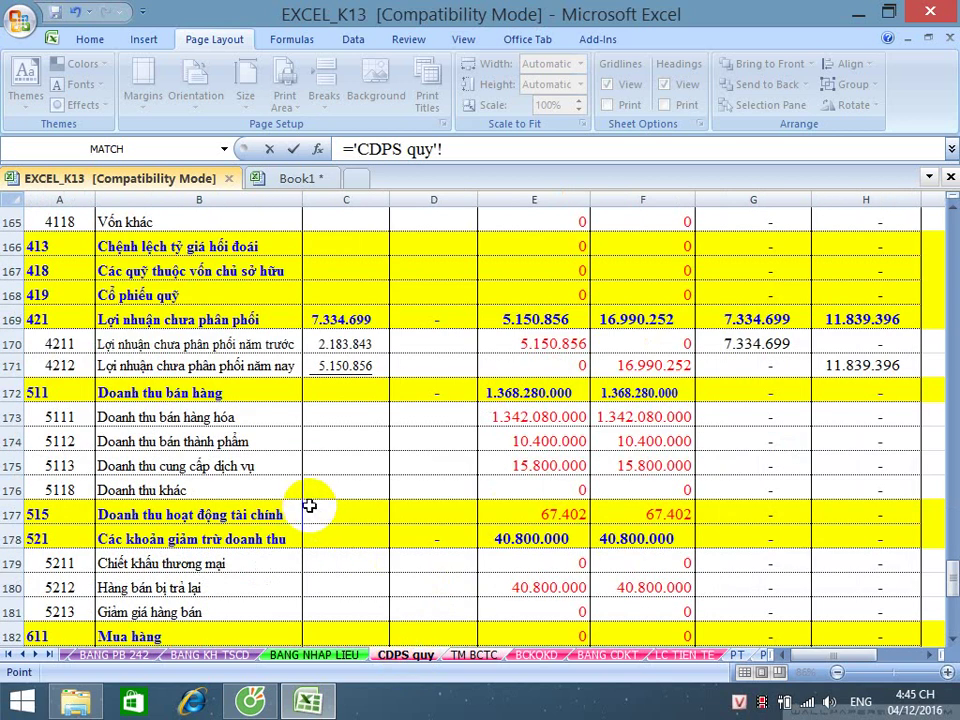
left_click(518, 467)
key("Return")
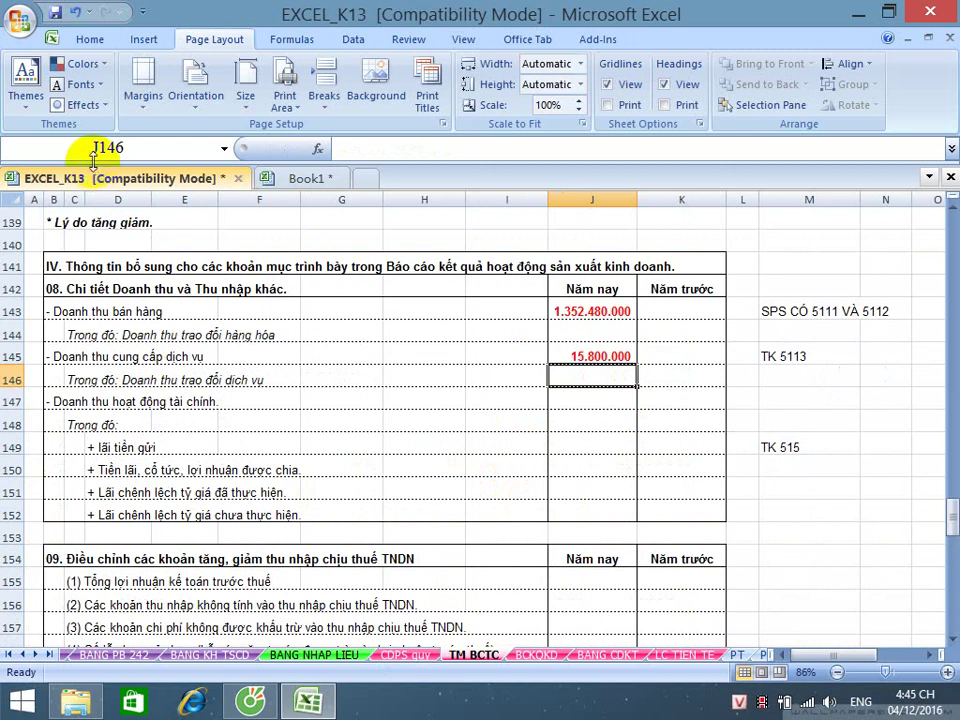
left_click(55, 12)
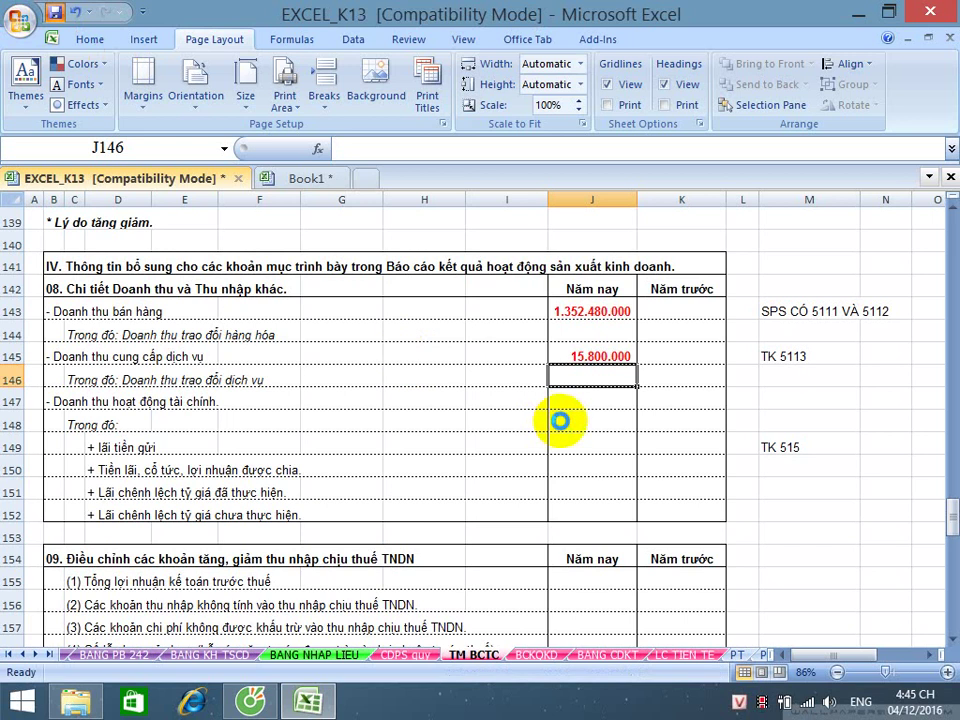
- Link this year's financial activity revenue J147 to account 515's debit movement, ='CDPS quy'!E177, and save the workbook
left_click(586, 398)
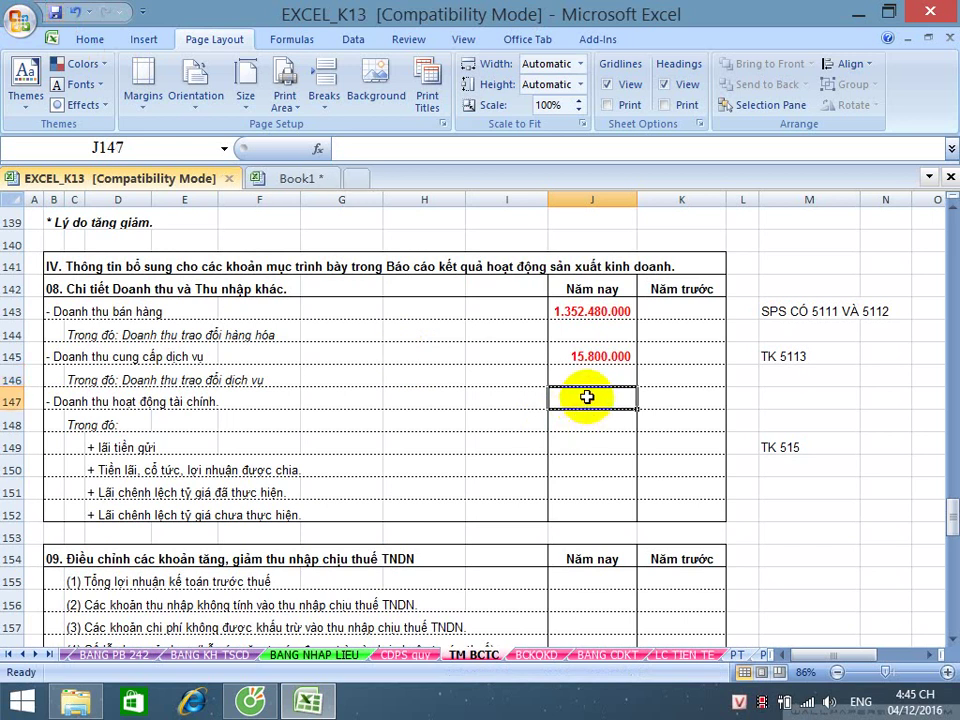
type("=")
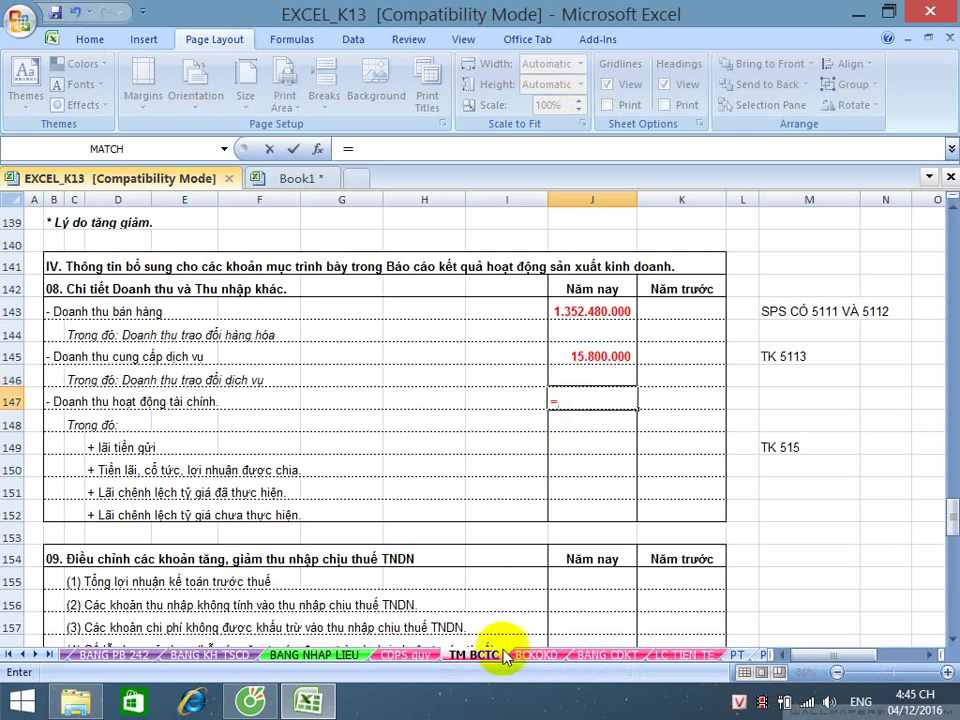
left_click(402, 654)
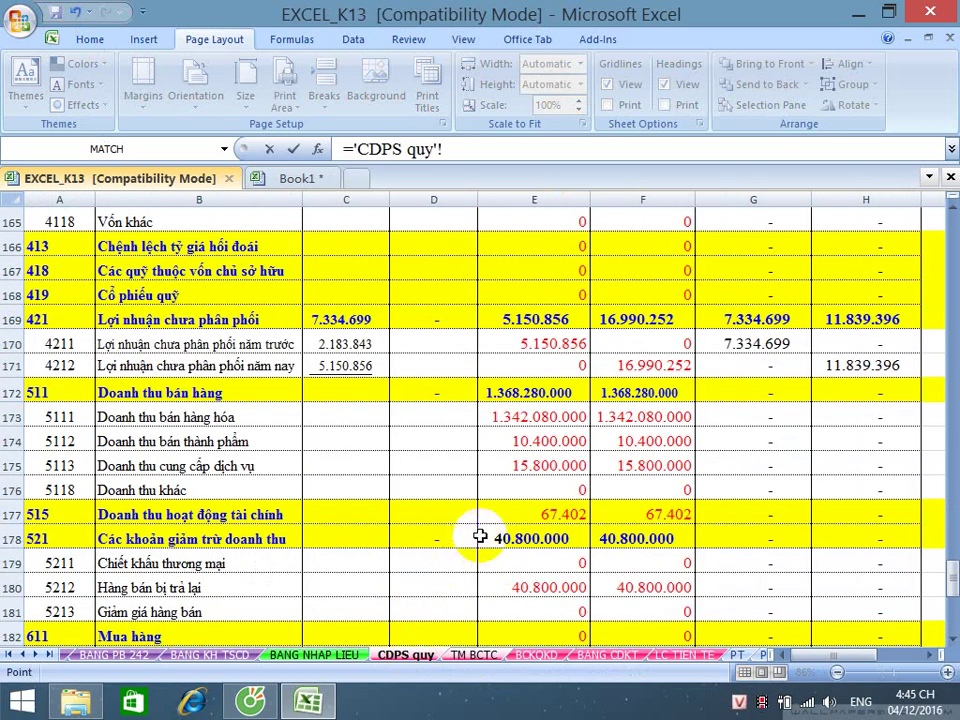
left_click(540, 512)
key("Return")
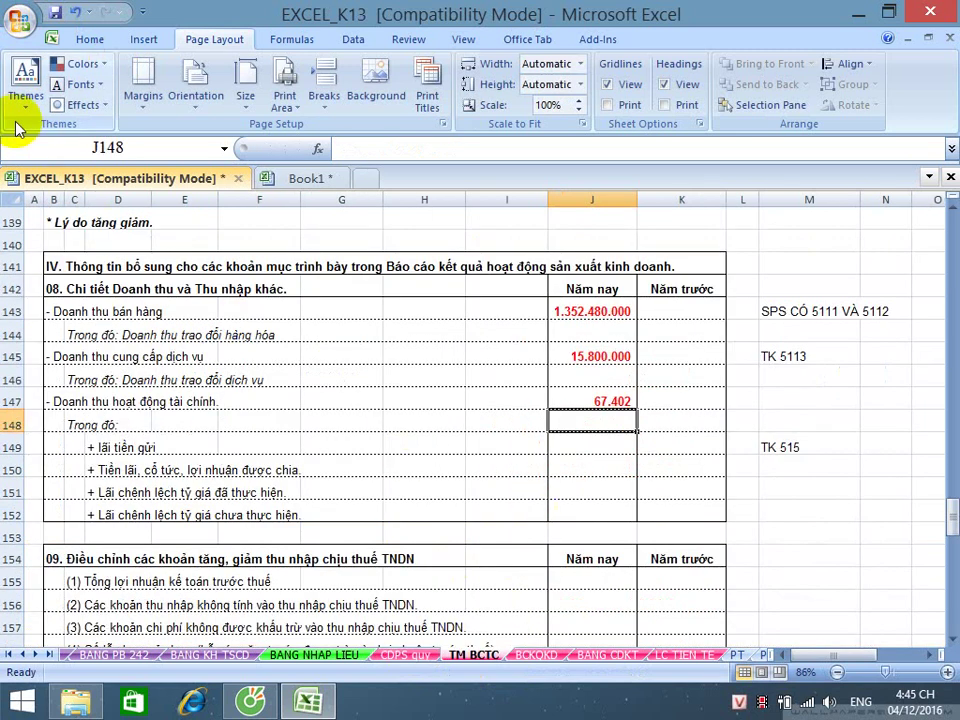
left_click(53, 13)
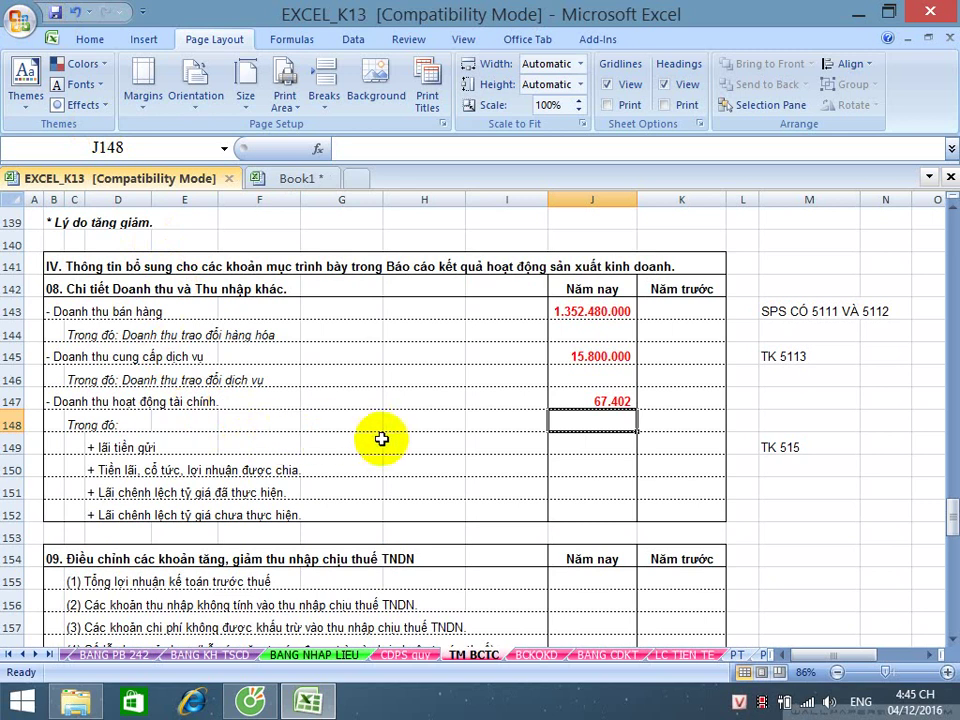
- Set the deposit interest J149 equal to the financial activity revenue, =J147, and save the workbook
left_click(571, 445)
type("=")
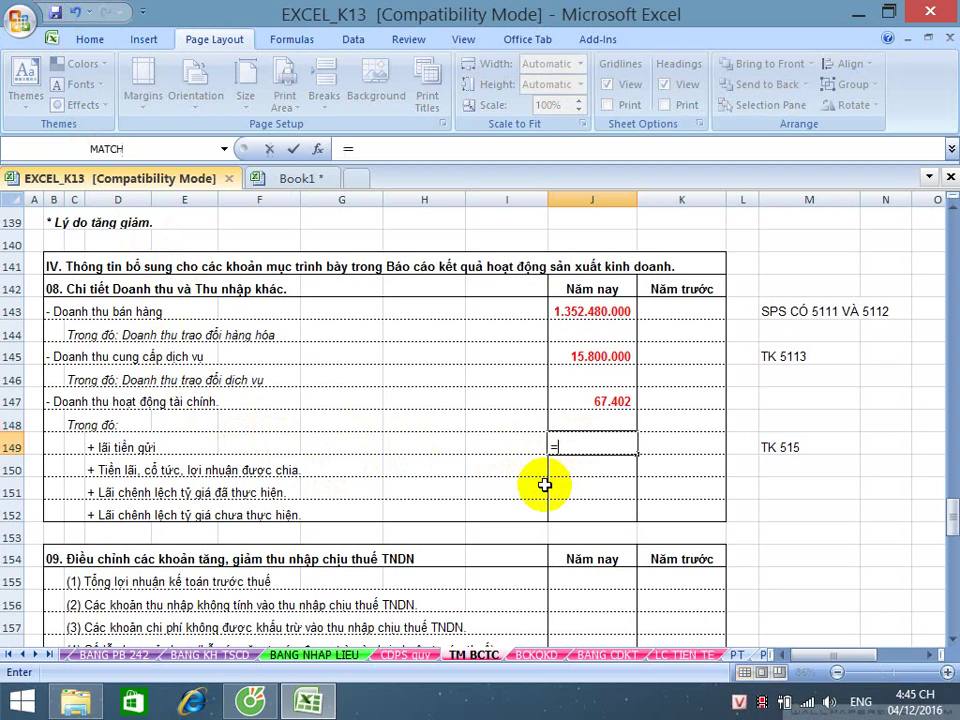
key("Up")
key("Up")
key("Return")
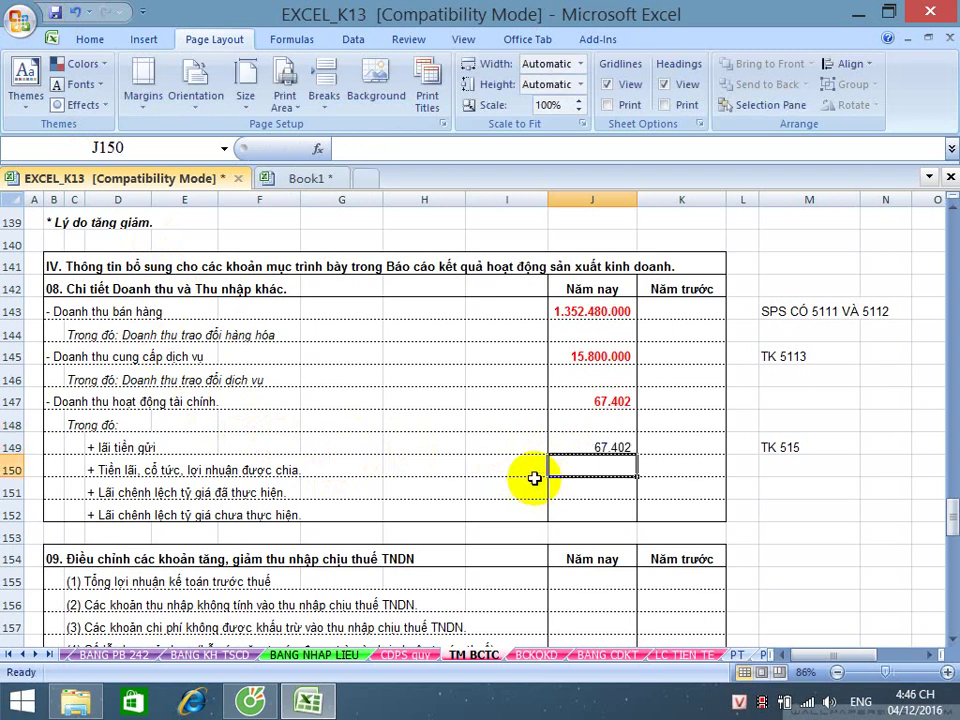
scroll(530, 481, "down", 1)
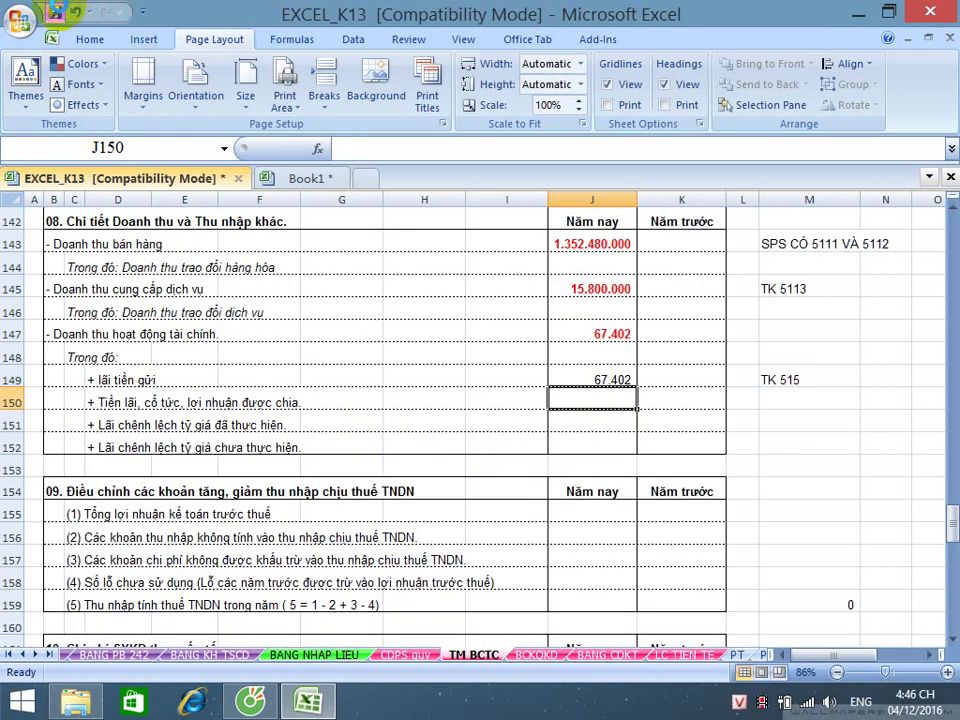
left_click(55, 13)
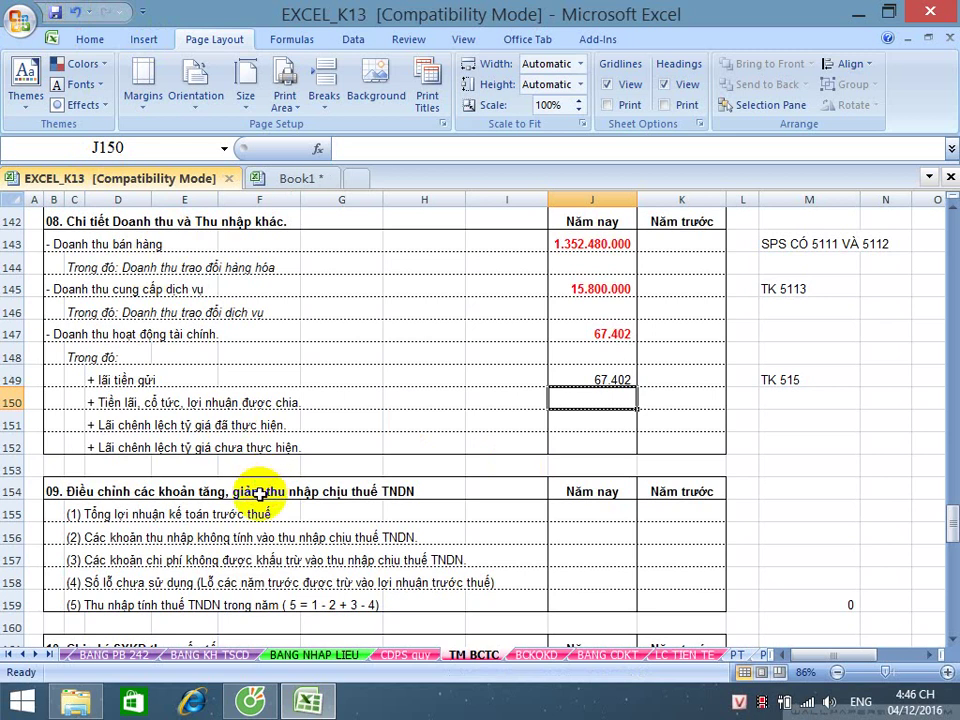
scroll(258, 493, "down", 1)
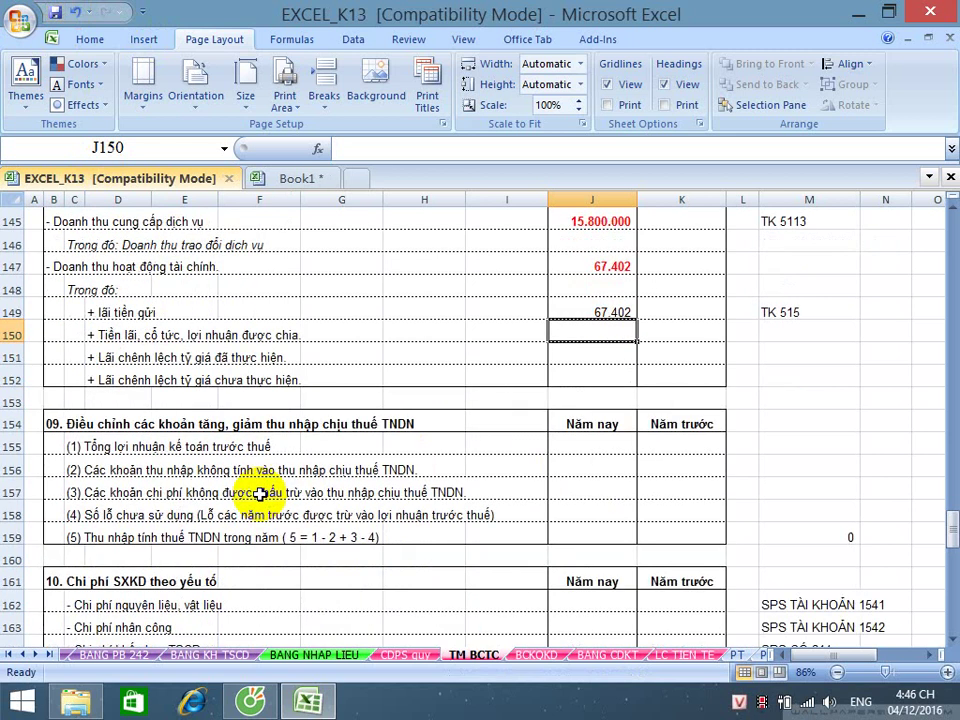
left_click(55, 12)
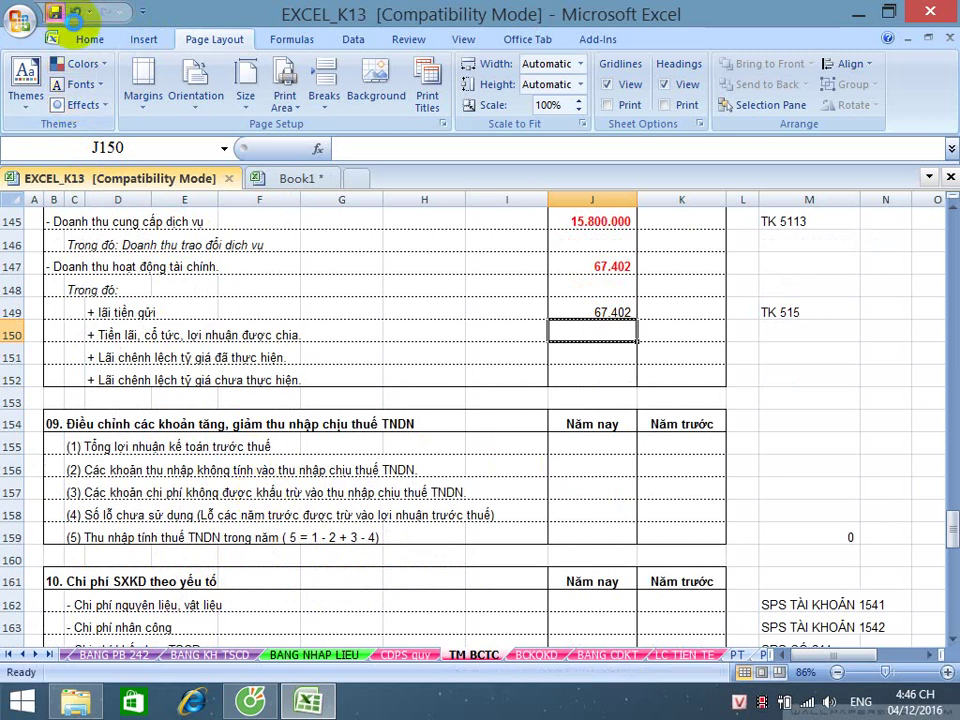
- In section 09, link this year's total accounting profit before tax J155 to the income statement, =BCKQKD!H22
scroll(96, 148, "up", 1)
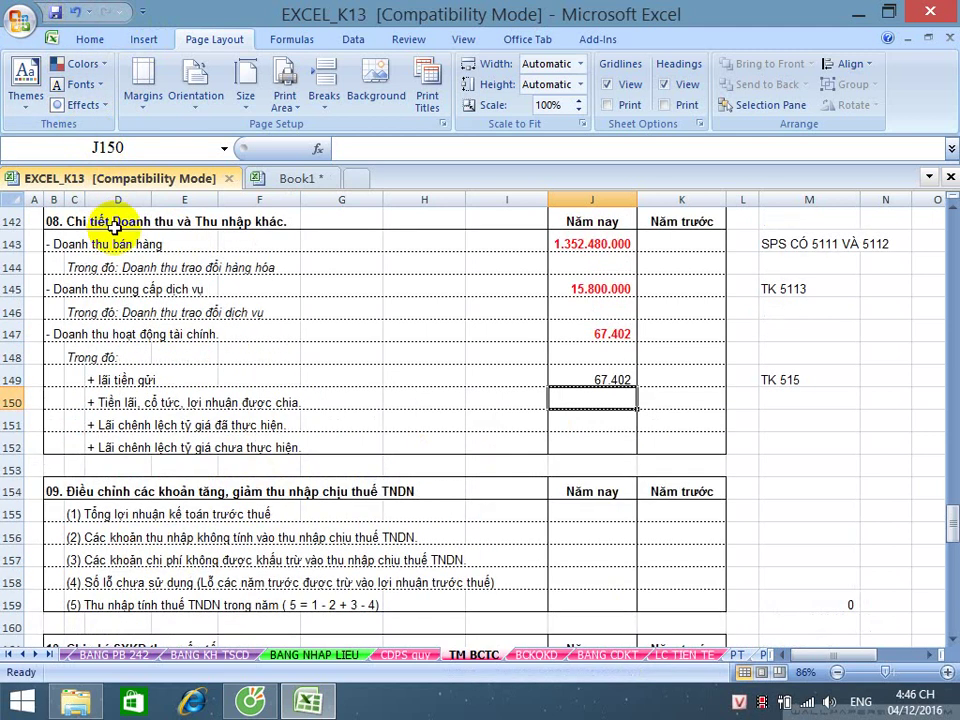
left_click(596, 514)
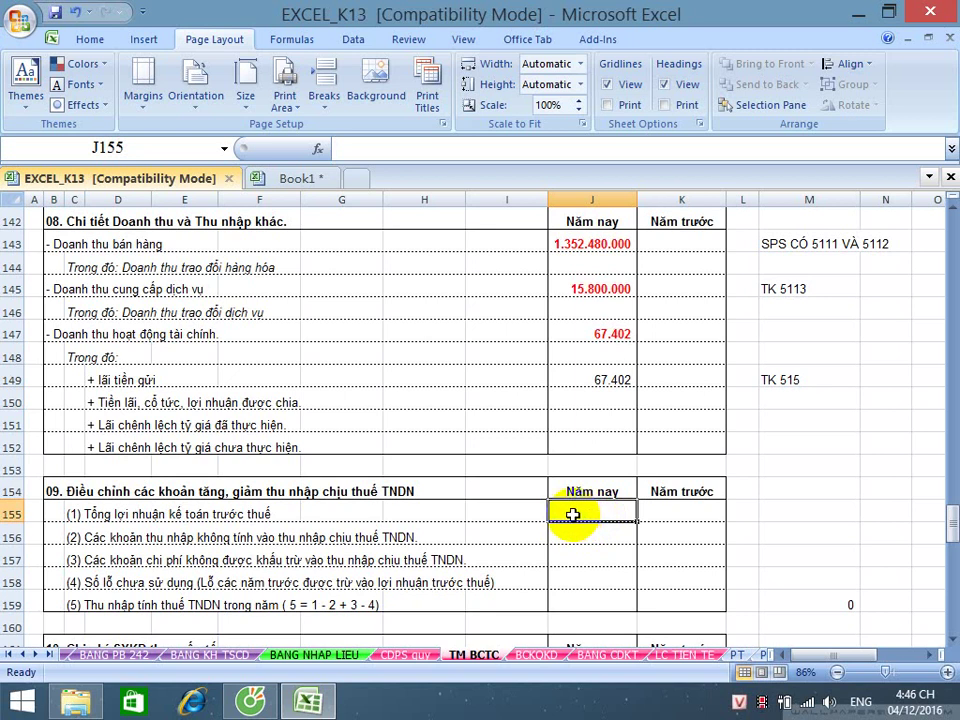
scroll(573, 514, "down", 1)
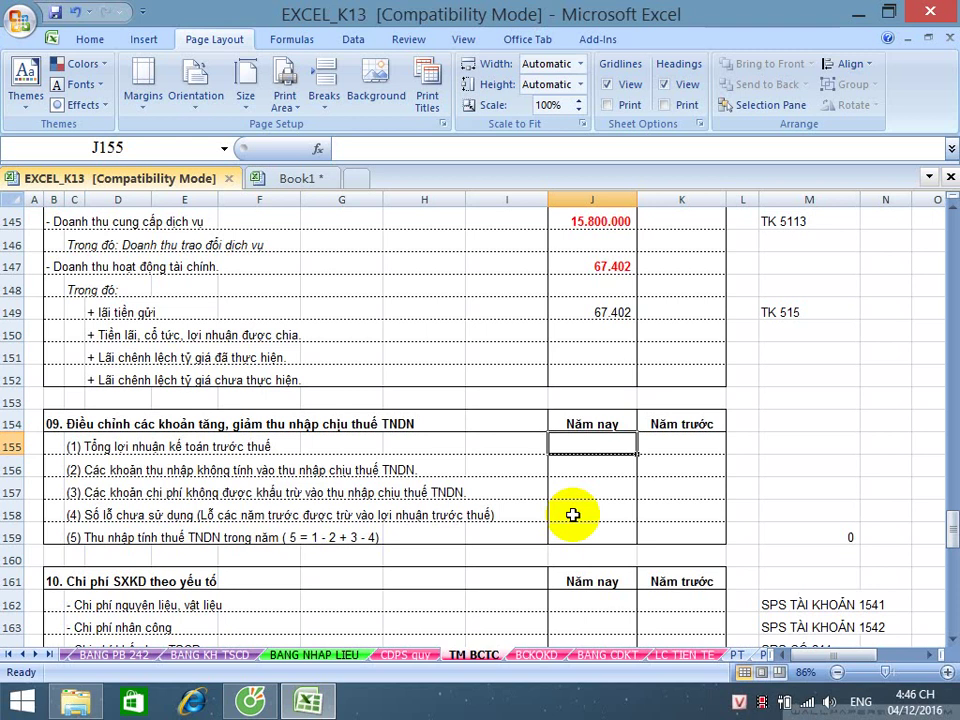
type("=")
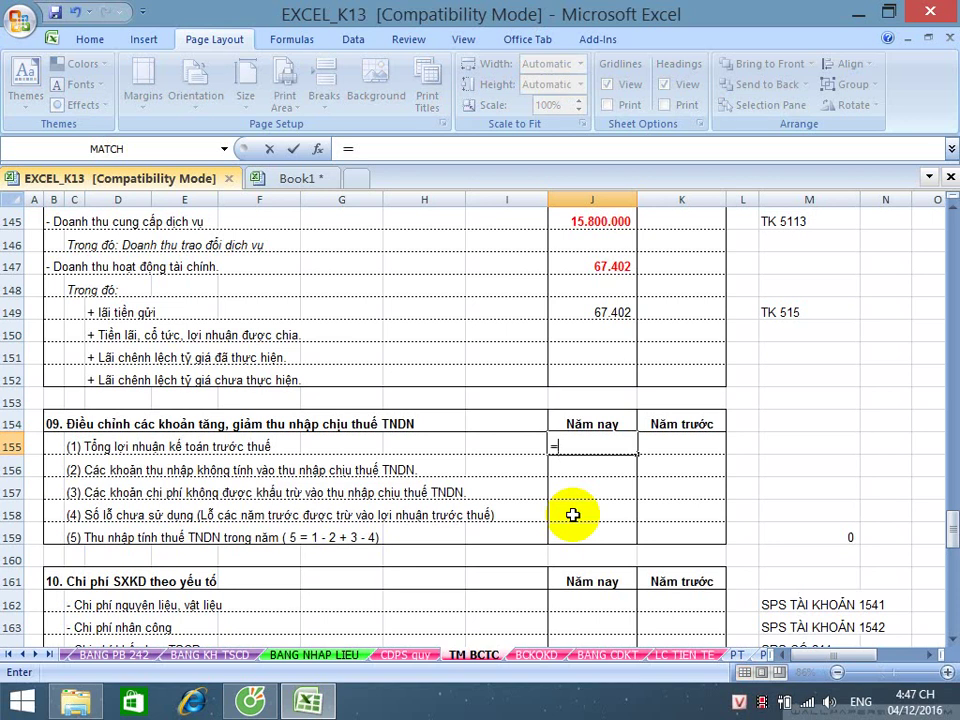
left_click(537, 655)
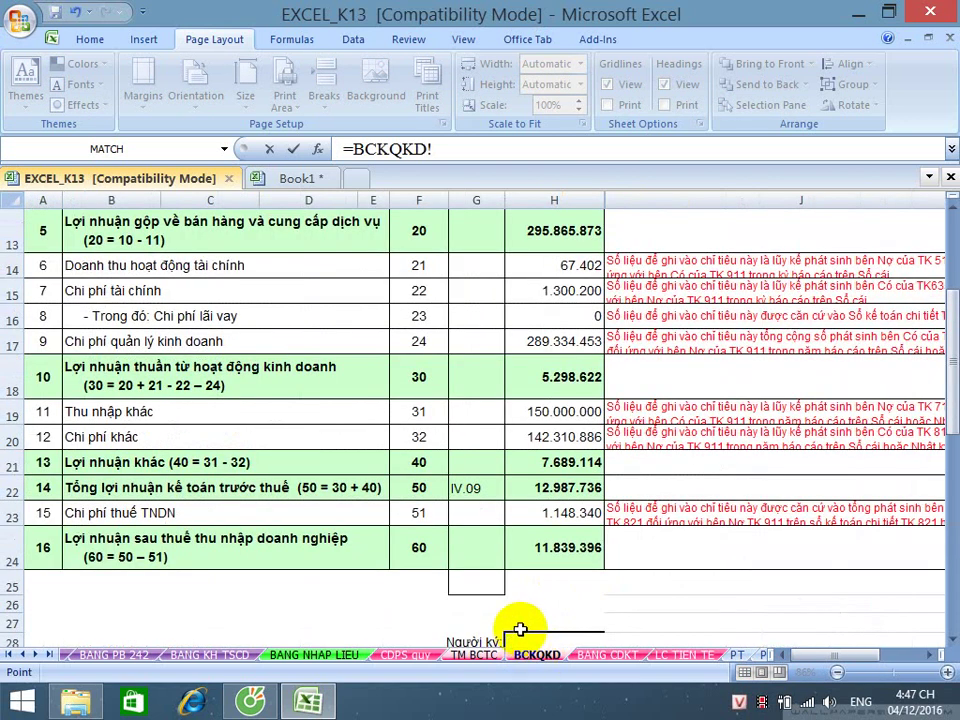
left_click(548, 486)
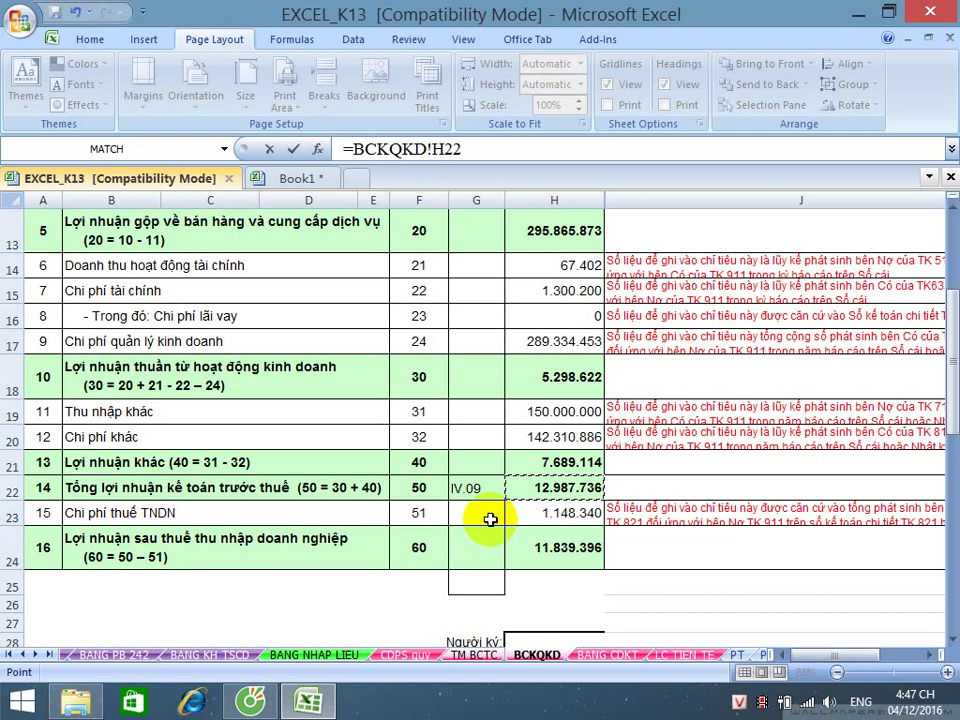
key("Return")
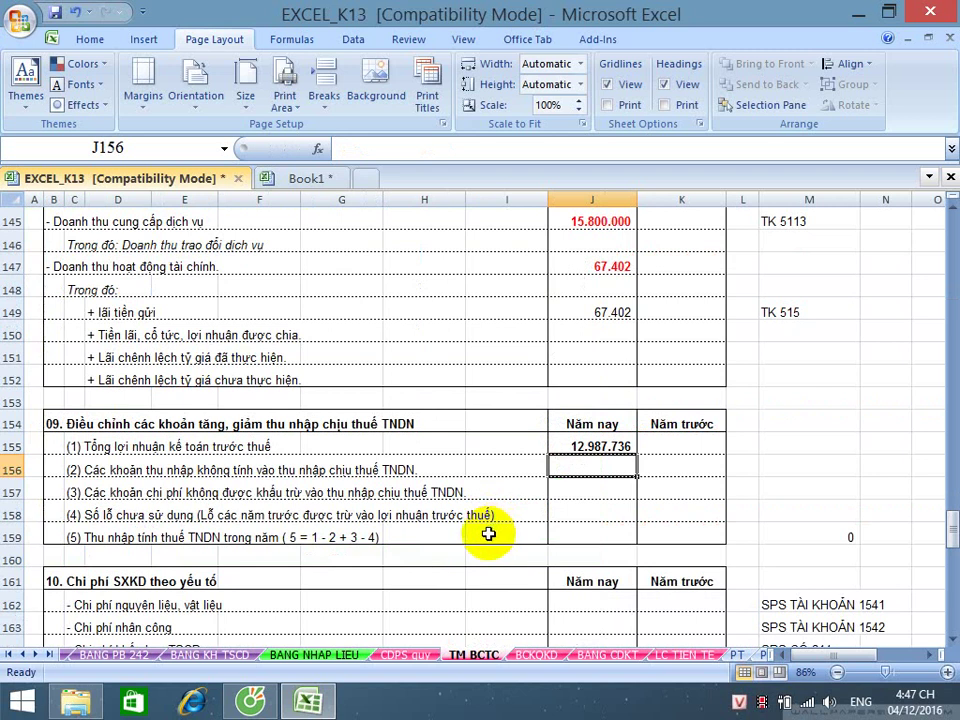
- Enter 0 in J156 for this year's income not included in taxable income
scroll(488, 535, "down", 1)
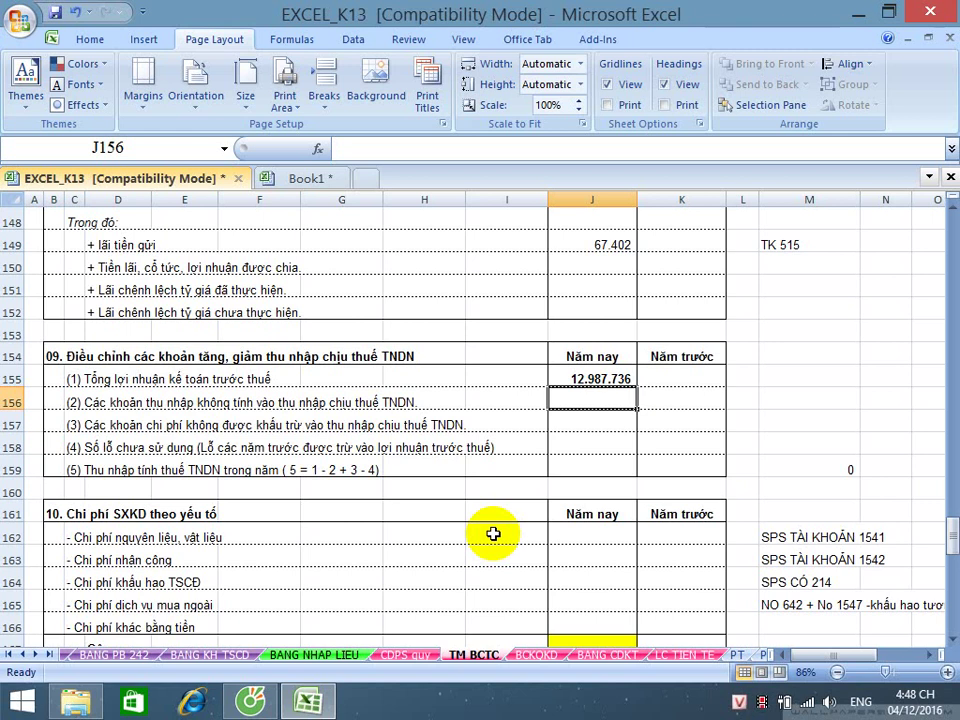
type("0")
key("Return")
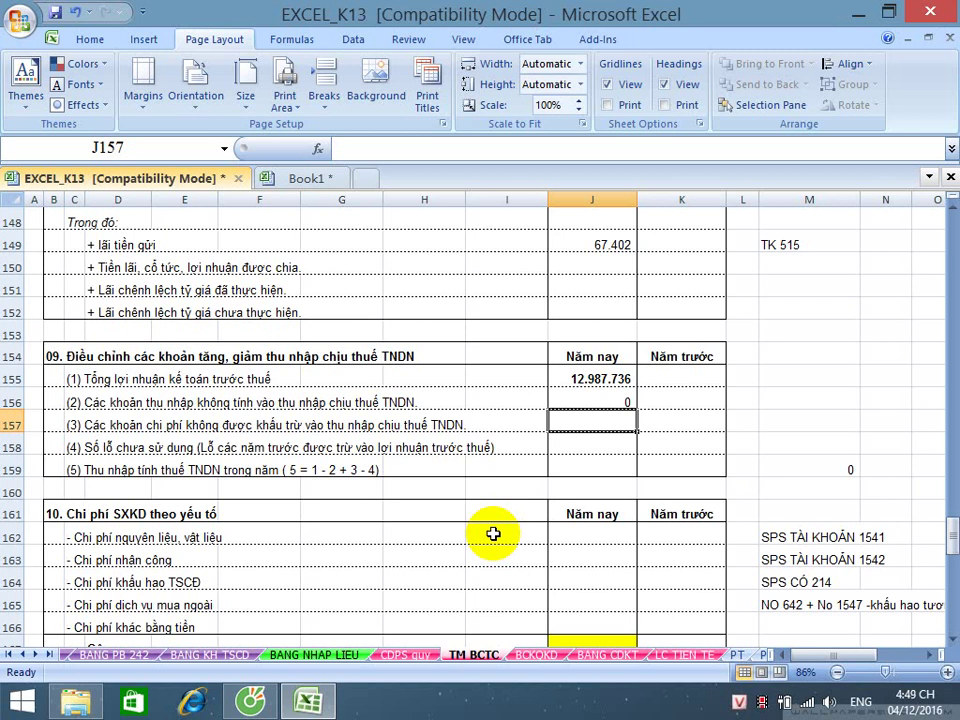
- Link the non-deductible expenses J157 to account 8118's debit movement on the trial balance, ='CDPS quy'!E195
type("=")
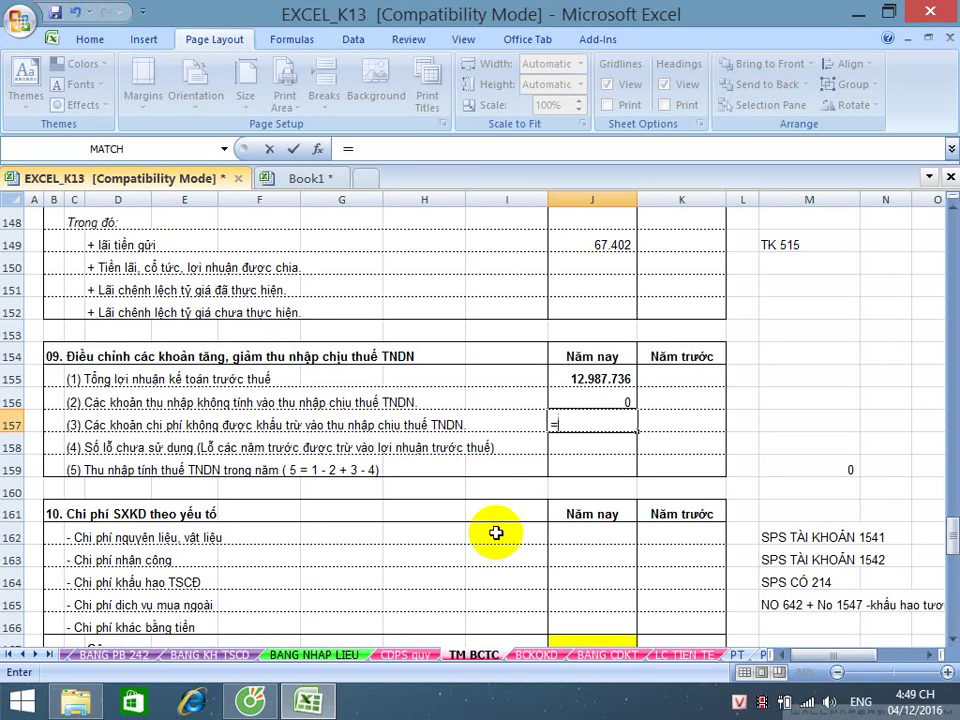
left_click(396, 665)
scroll(514, 606, "down", 5)
scroll(526, 597, "down", 1)
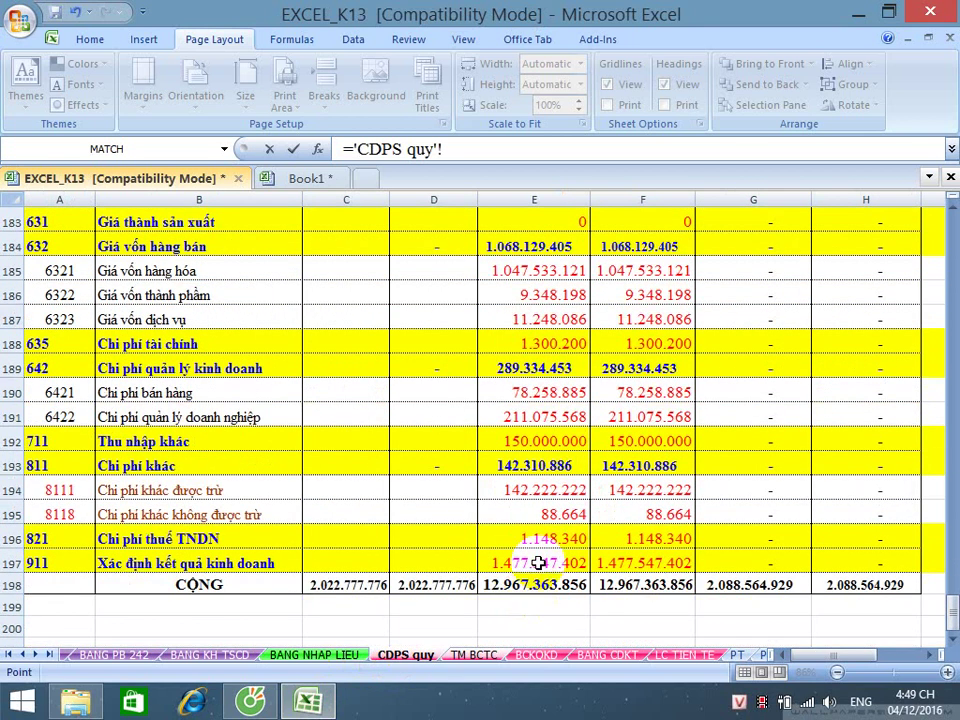
left_click(545, 514)
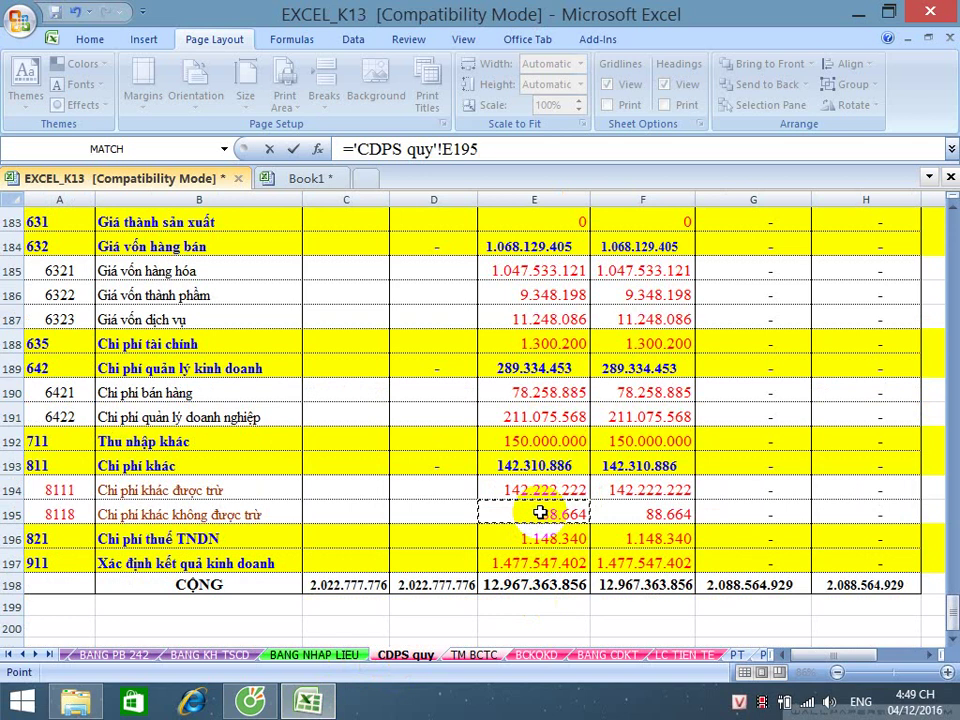
key("Return")
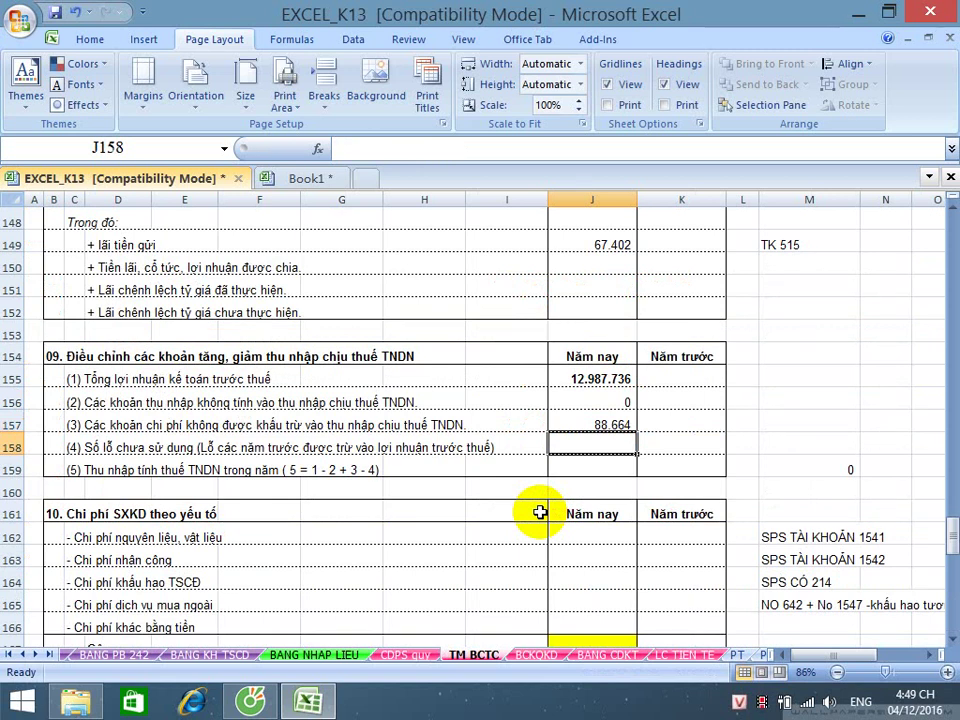
- Compute the comparison profit beside section 09 in M157 as =J155--J156++J157
left_click(783, 425)
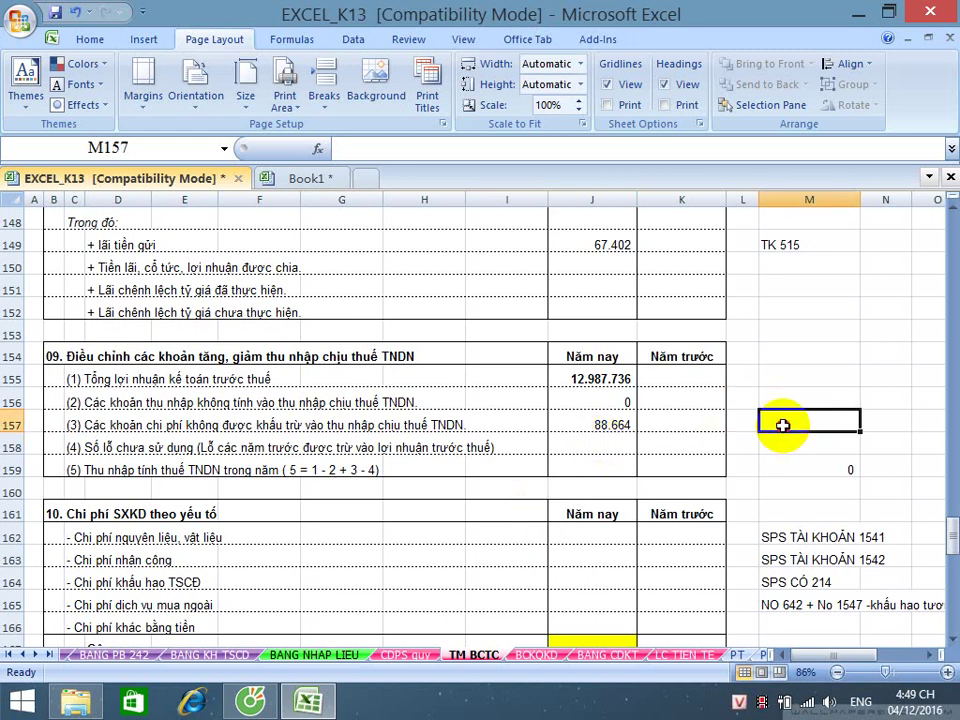
type("=")
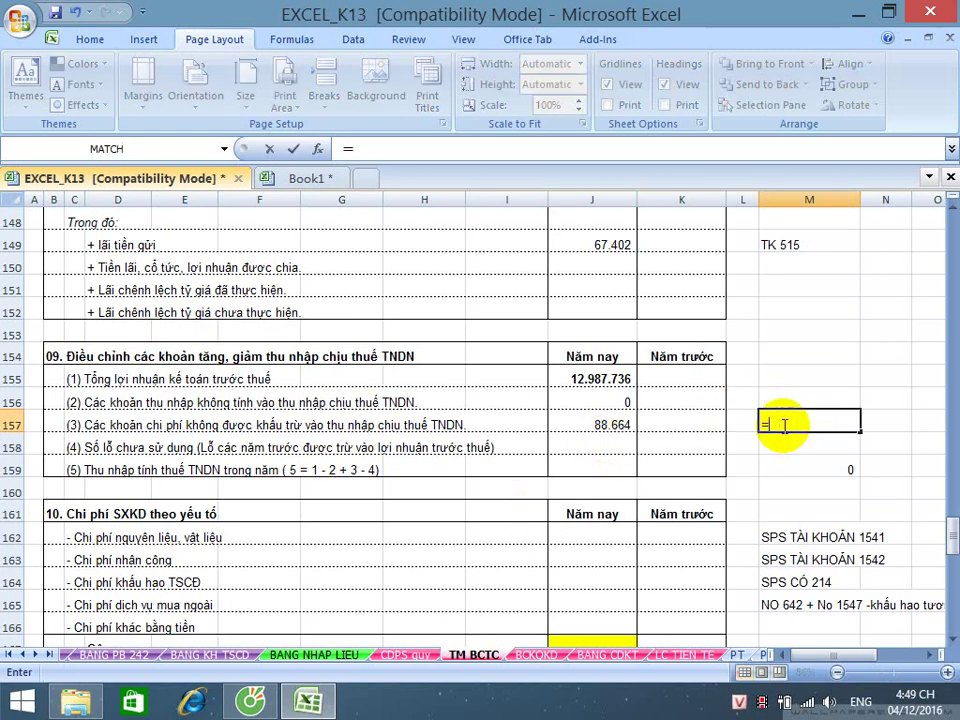
left_click(588, 376)
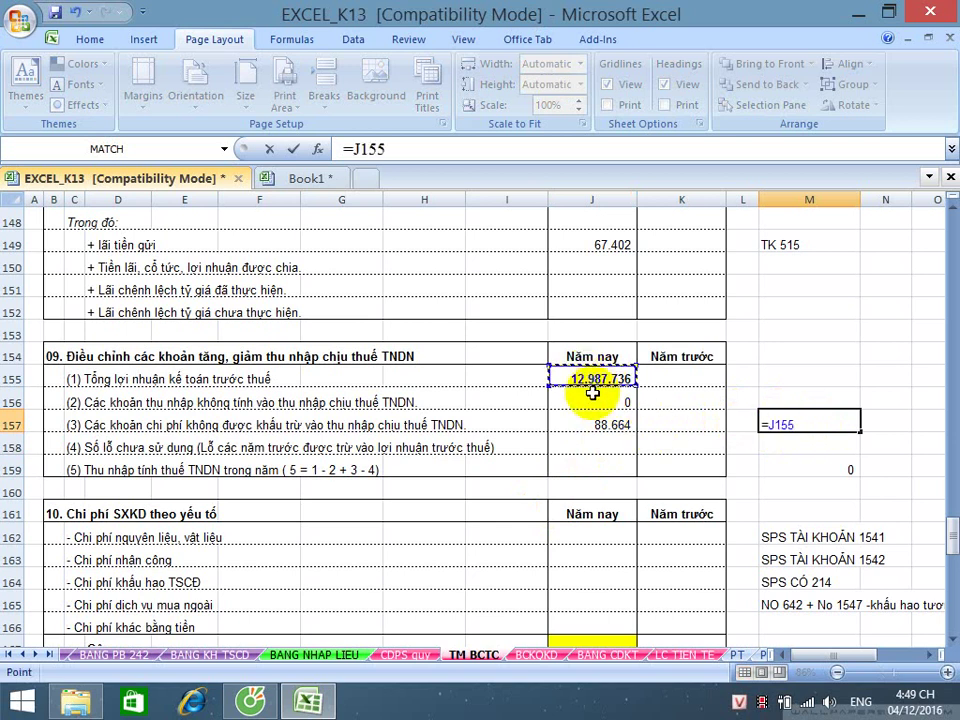
type("--")
left_click(593, 399)
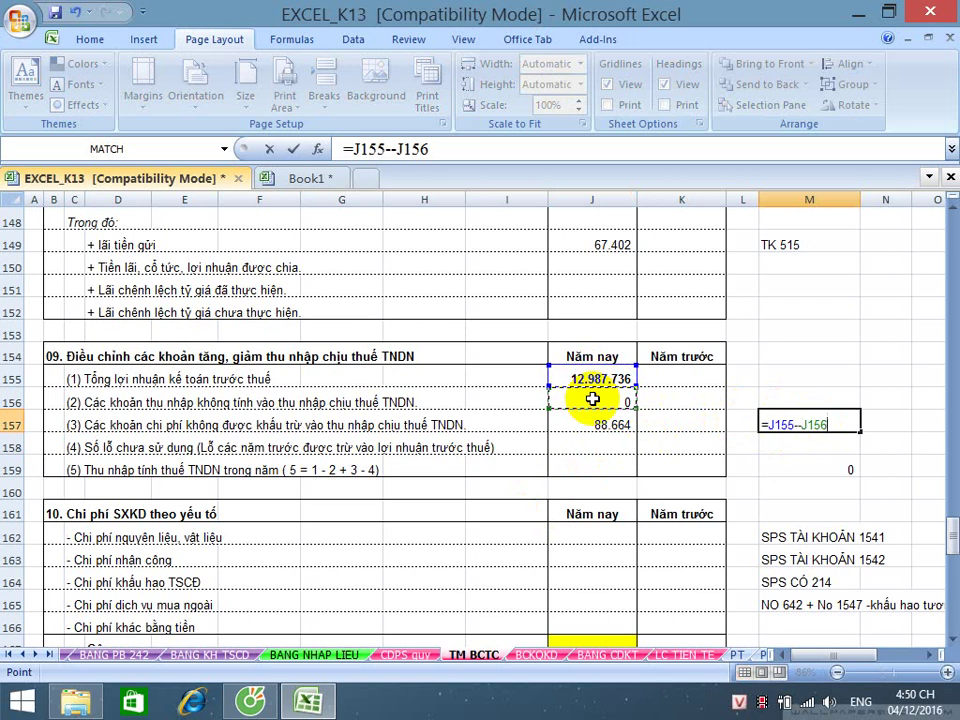
type("++")
left_click(596, 422)
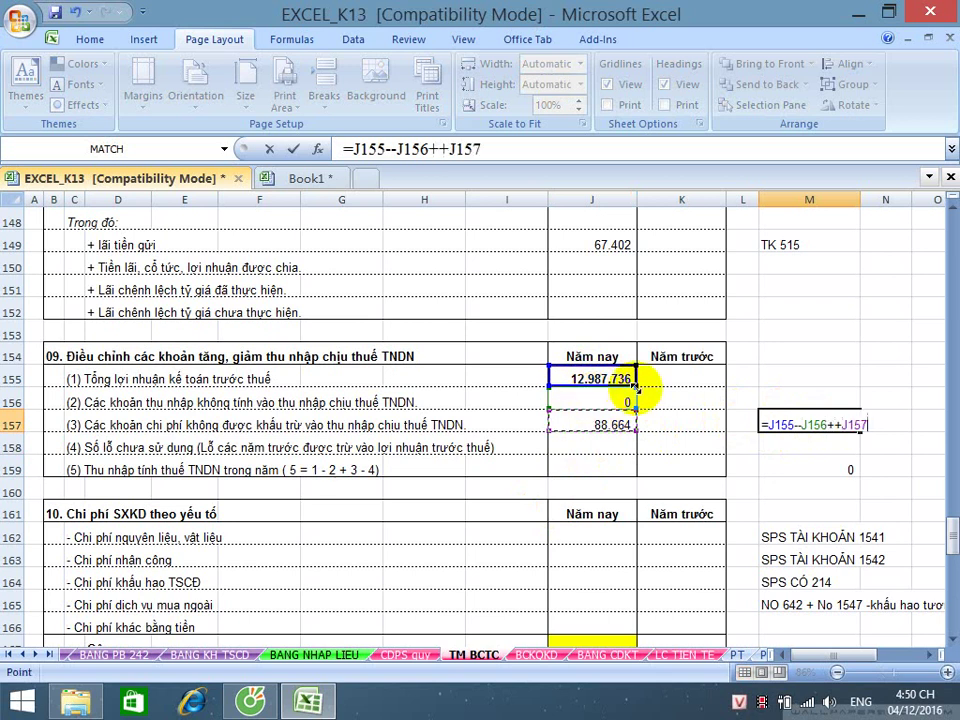
key("Return")
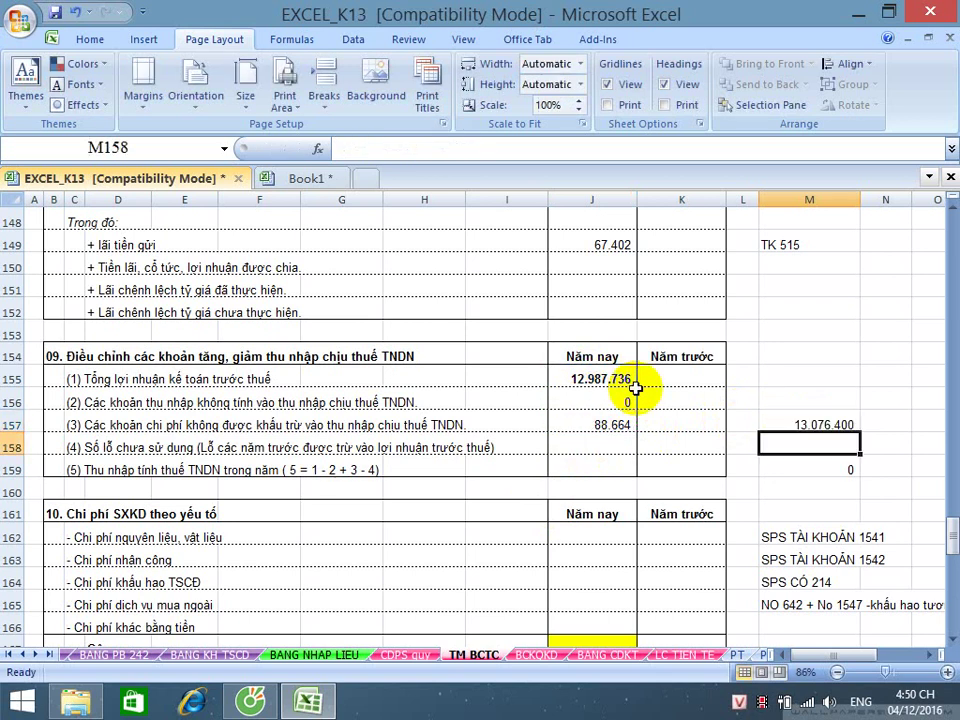
key("Up")
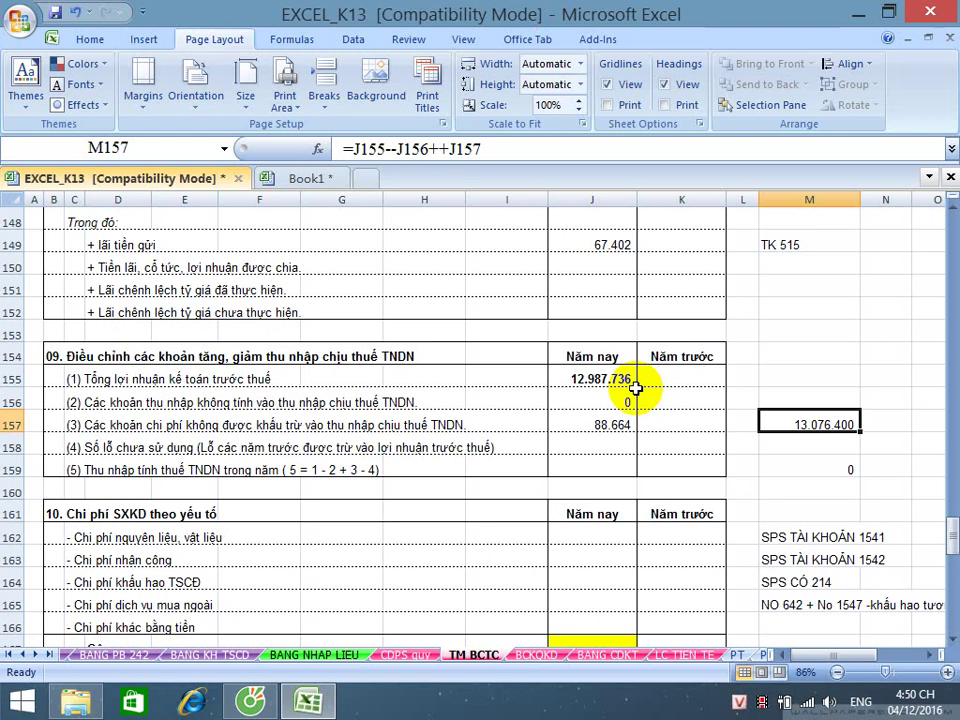
- Fill the unused loss cell J158 in section 09 with orange
left_click(595, 449)
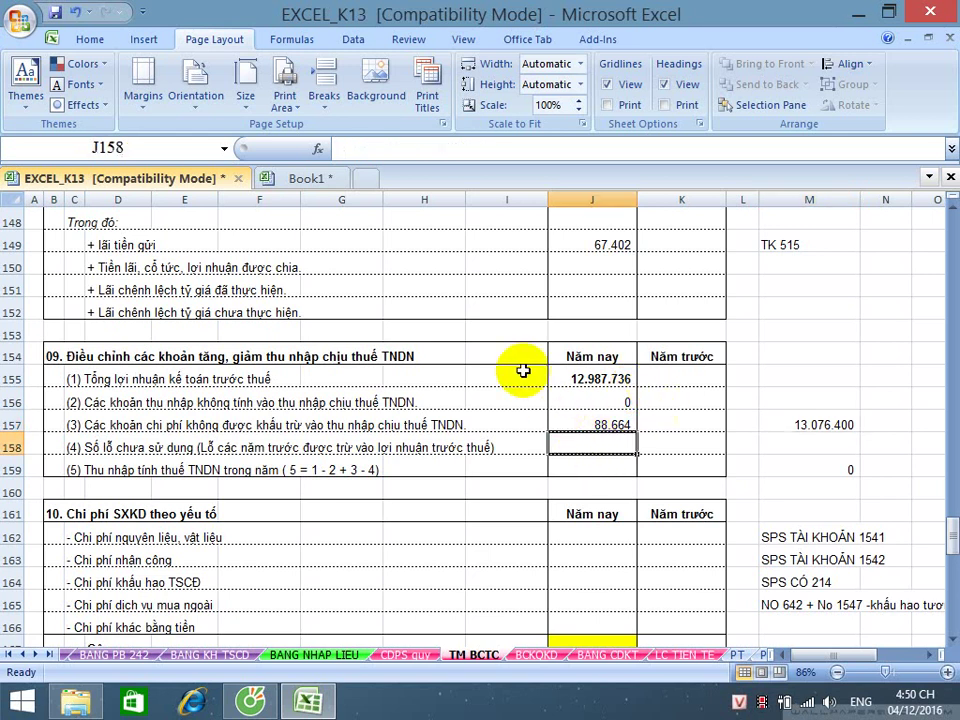
left_click(86, 38)
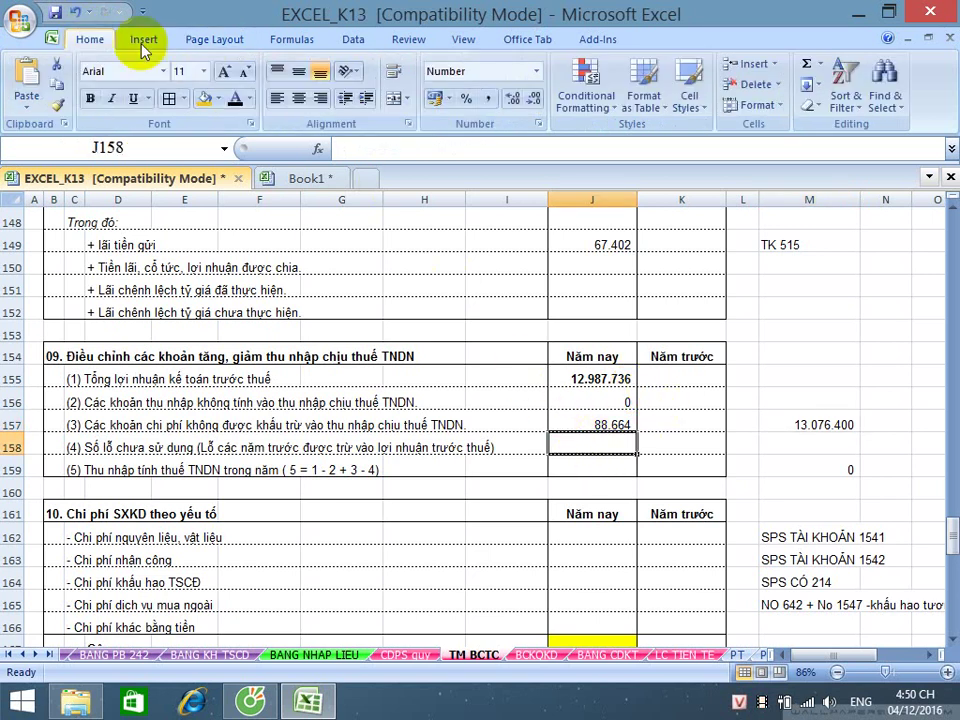
left_click(206, 97)
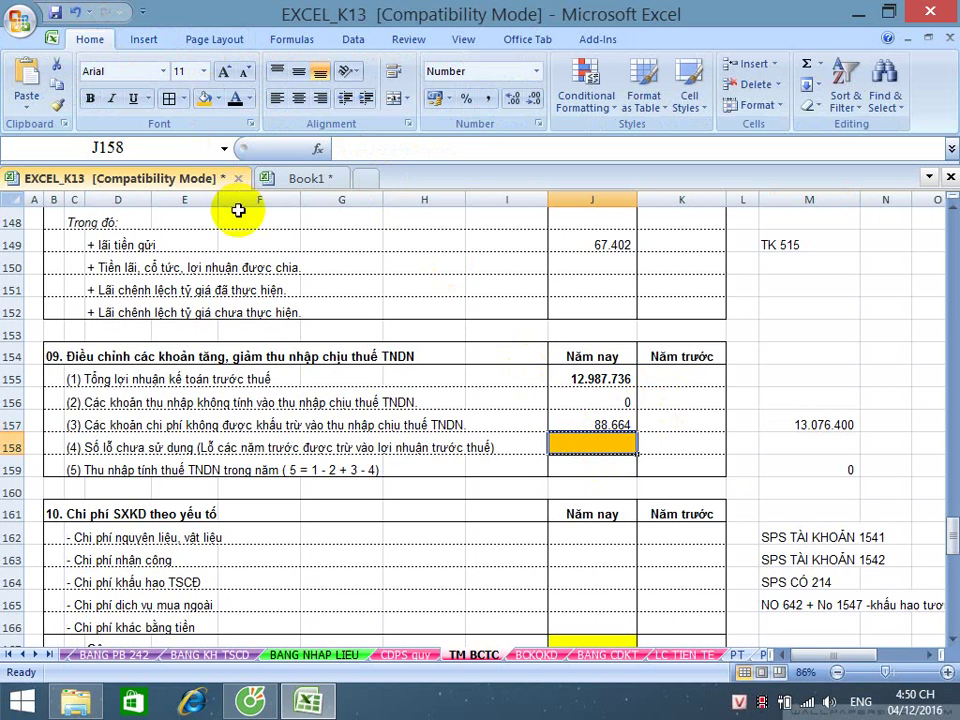
scroll(238, 210, "down", 1)
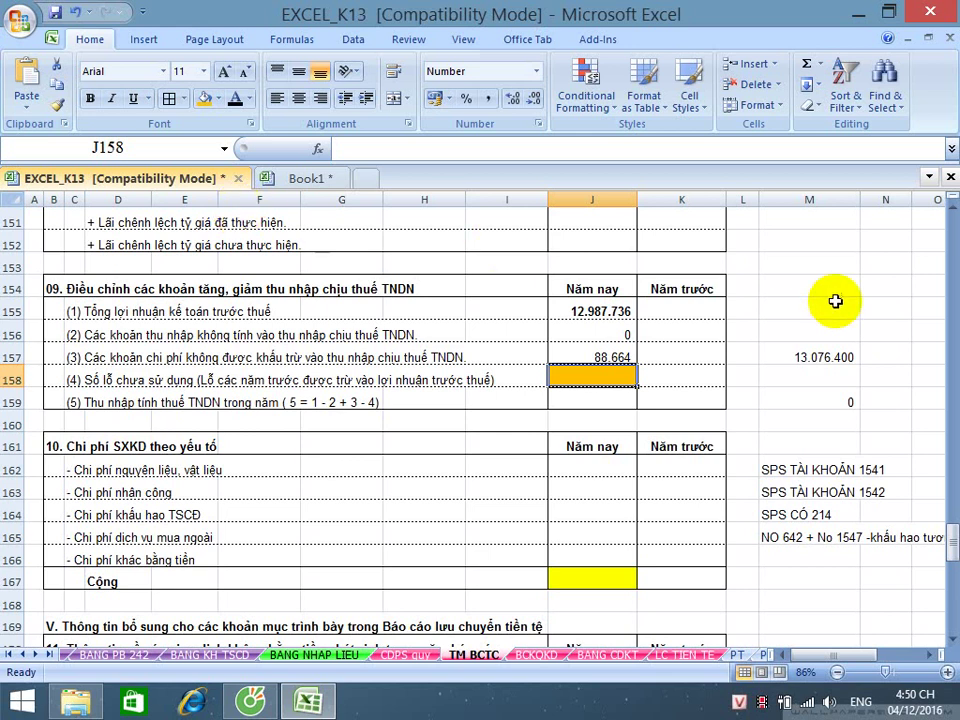
- Link helper cell M158 to account 421's opening debit balance on the trial balance, ='CDPS quy'!C169
left_click(800, 363)
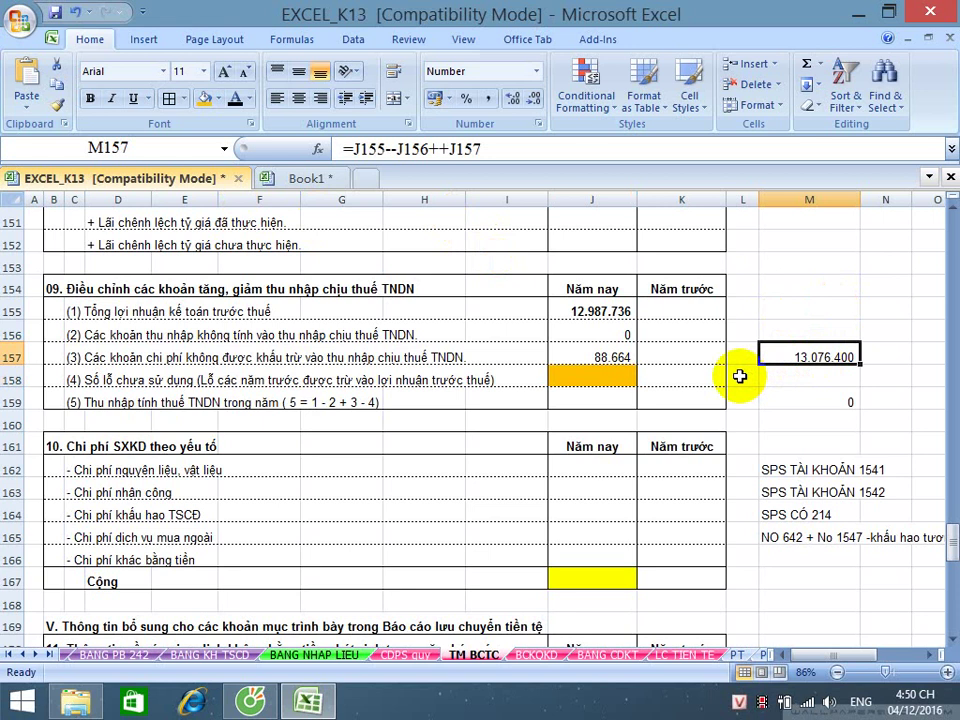
left_click(777, 378)
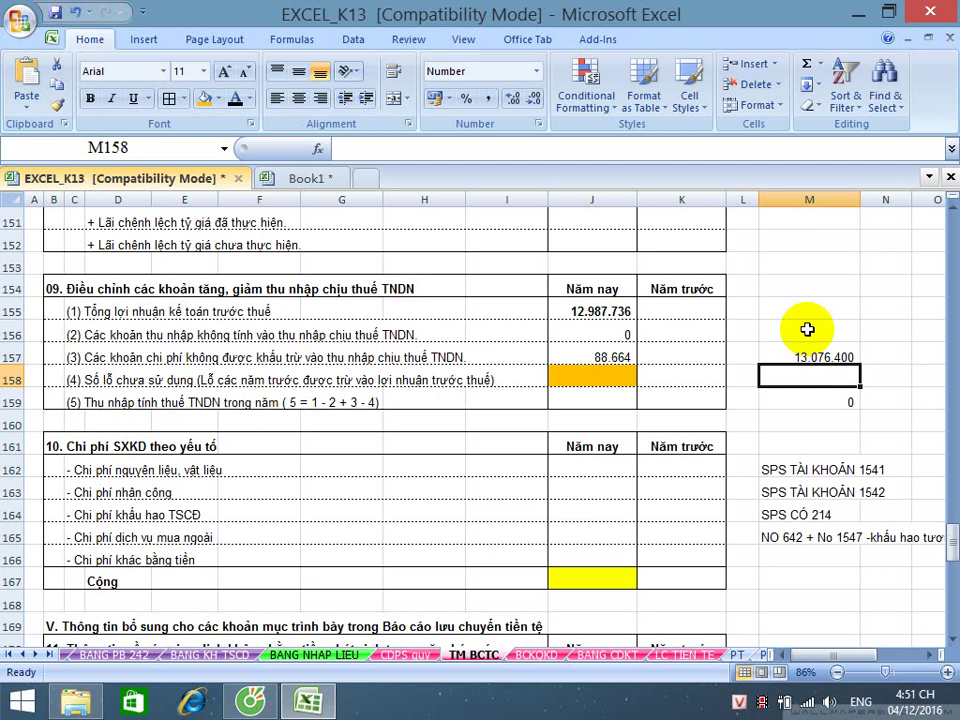
type("=")
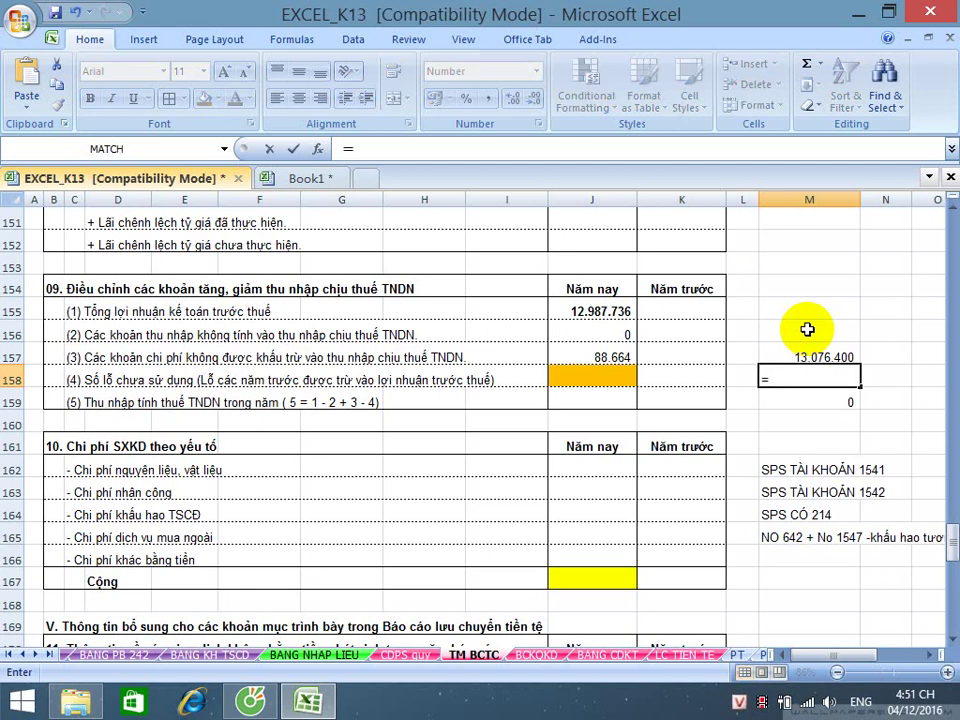
left_click(418, 660)
scroll(390, 403, "up", 4)
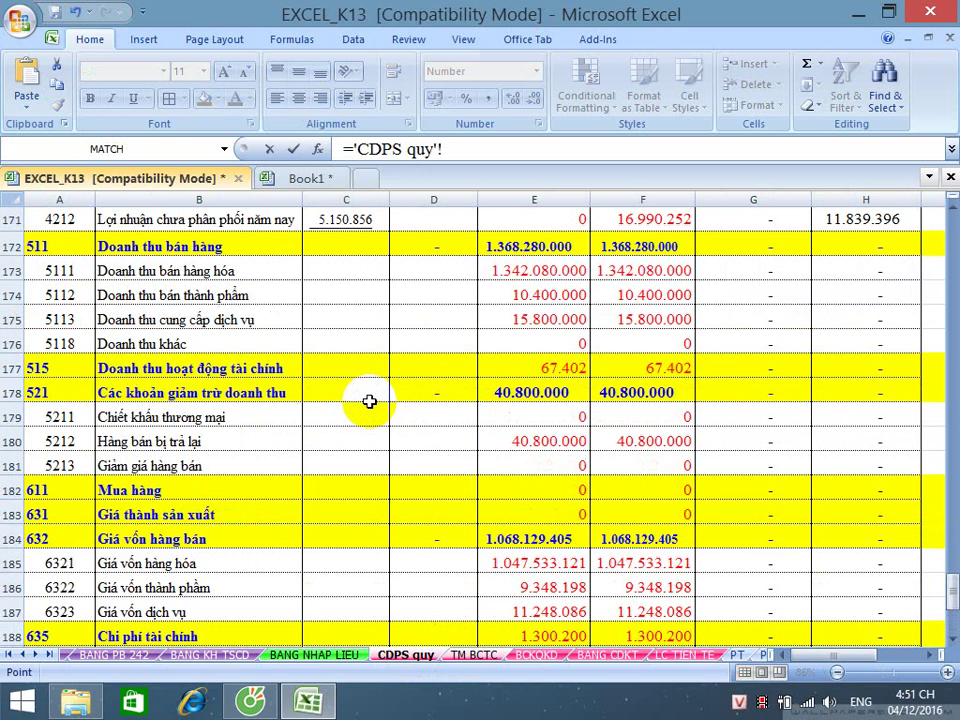
scroll(365, 390, "up", 1)
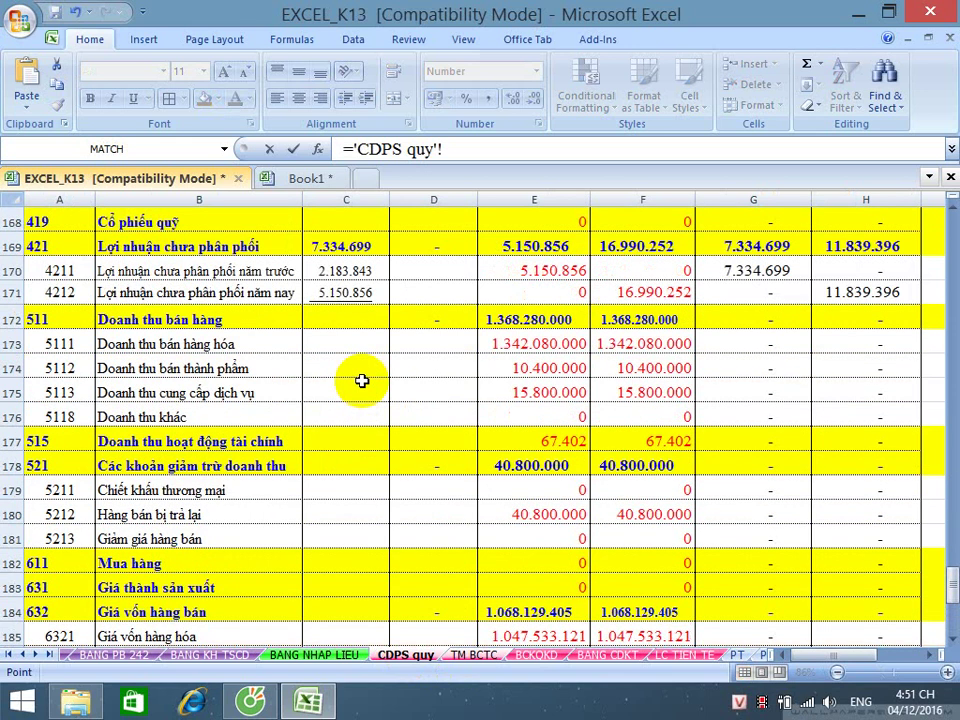
left_click(360, 243)
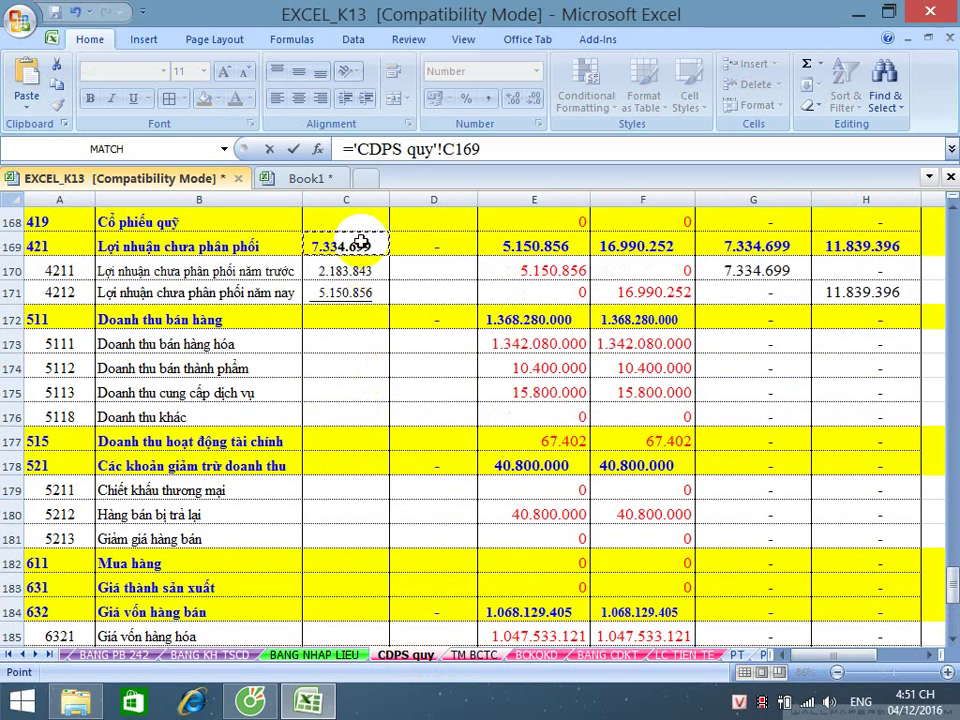
key("Return")
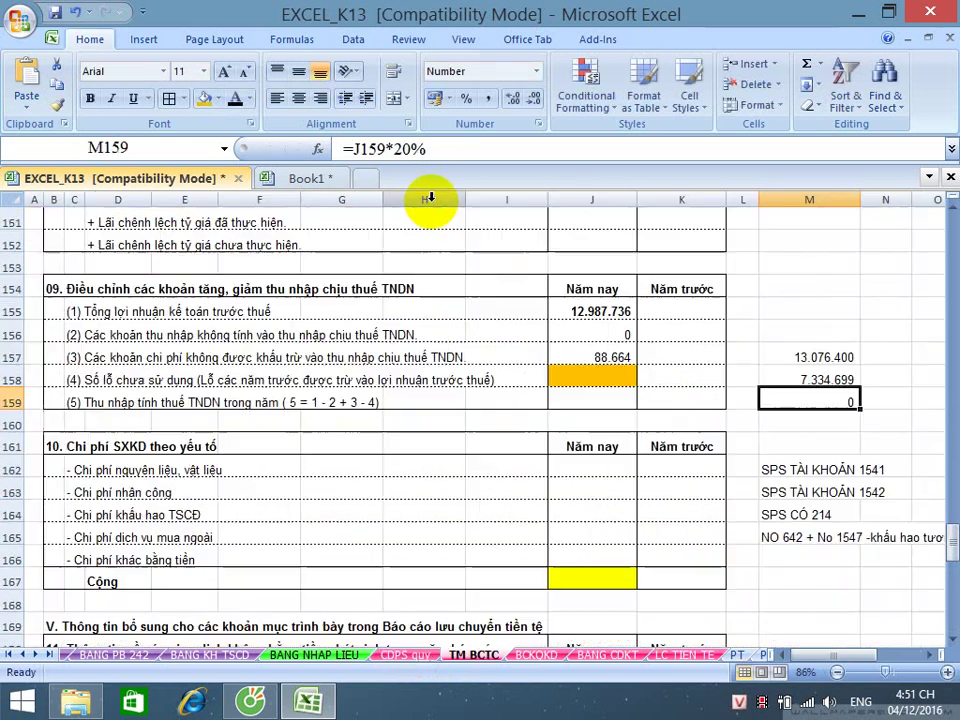
- Fill the helper cells M158 and M157 with the same orange as J158
left_click(836, 380)
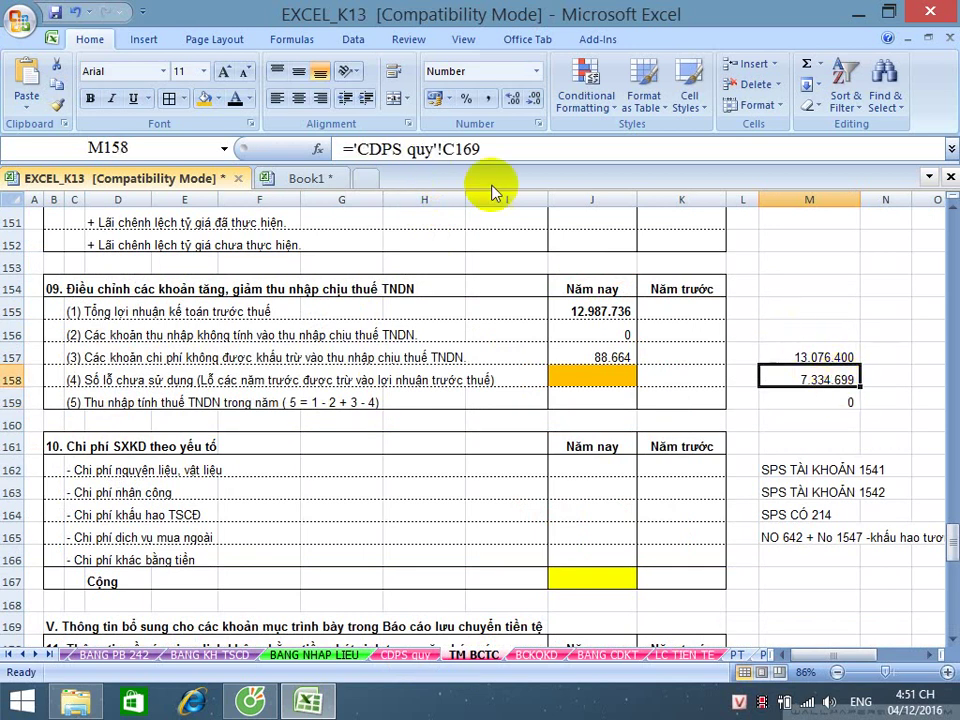
left_click(205, 99)
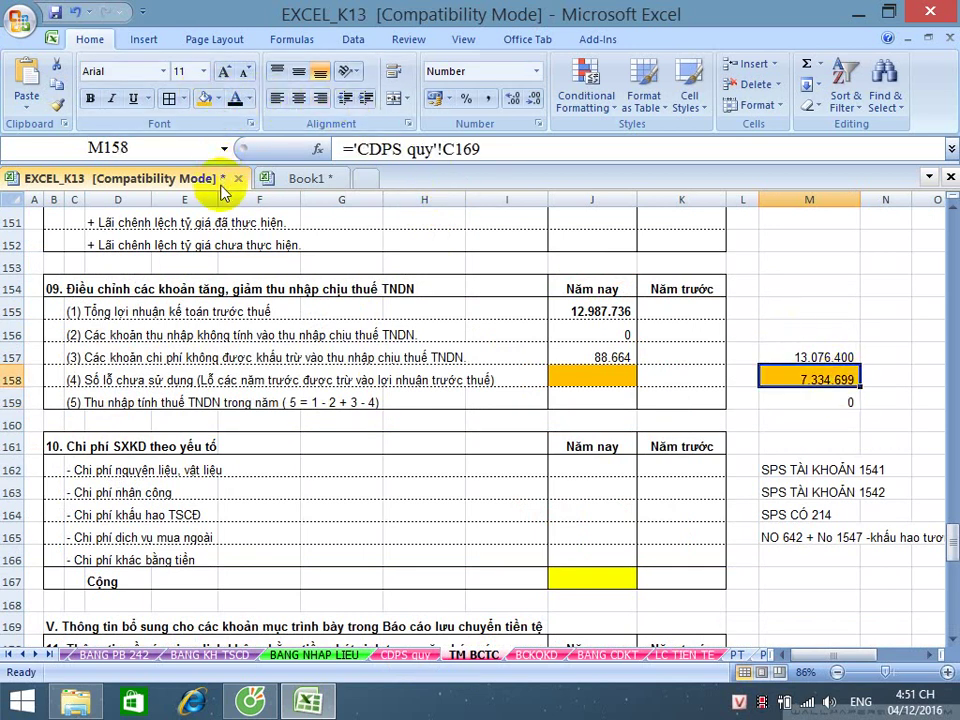
left_click(821, 359)
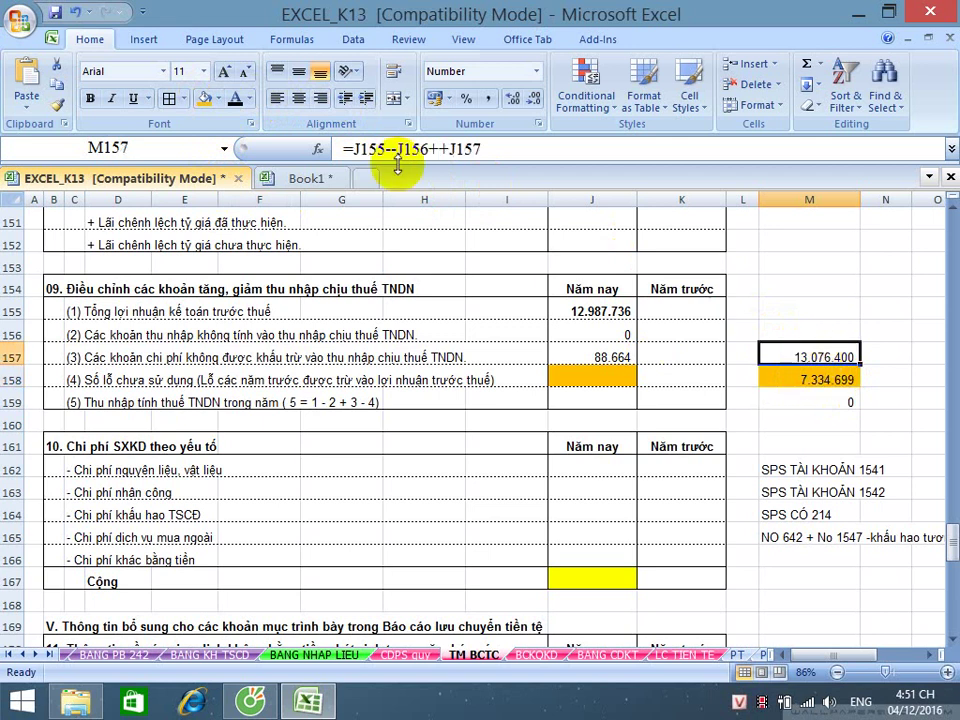
left_click(206, 98)
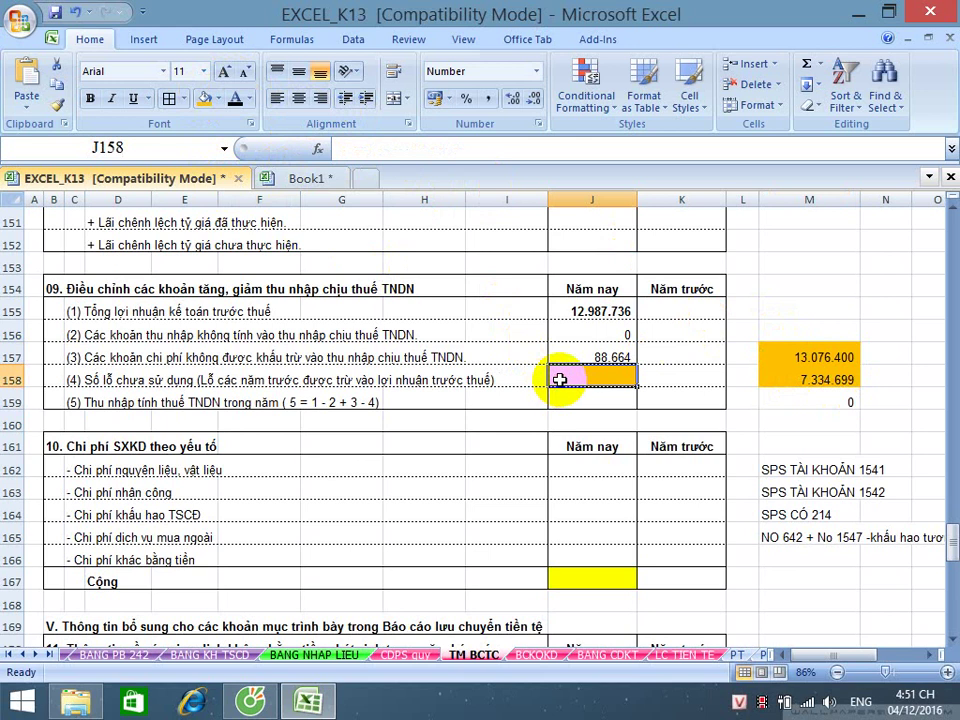
- Link this year's unused loss J158 to account 421's opening debit balance on the trial balance, ='CDPS quy'!C169
type("=")
left_click(416, 656)
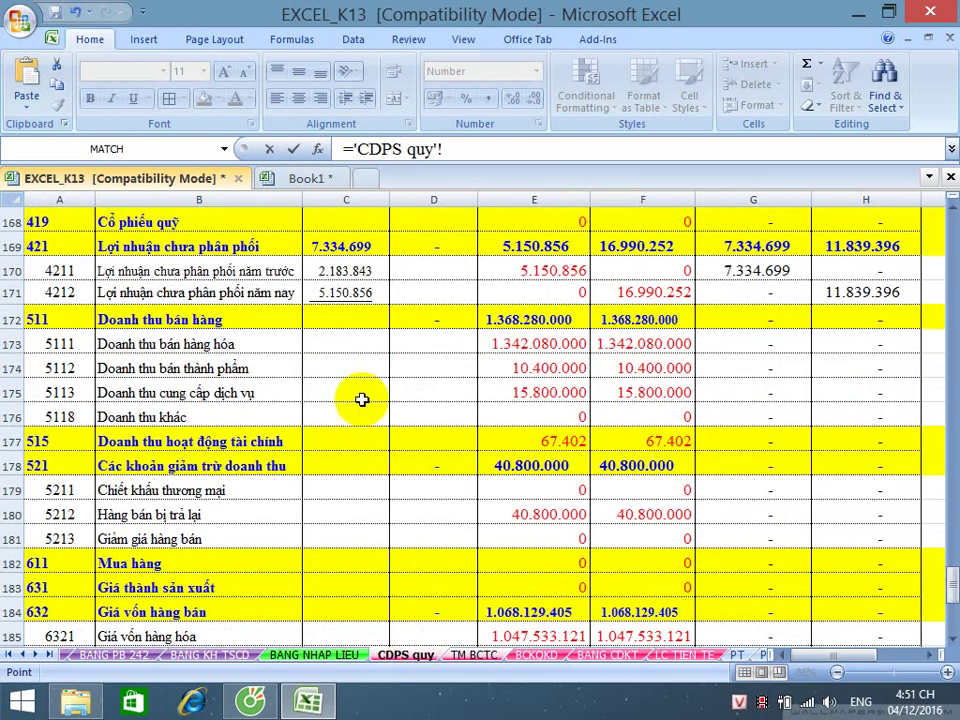
left_click(355, 250)
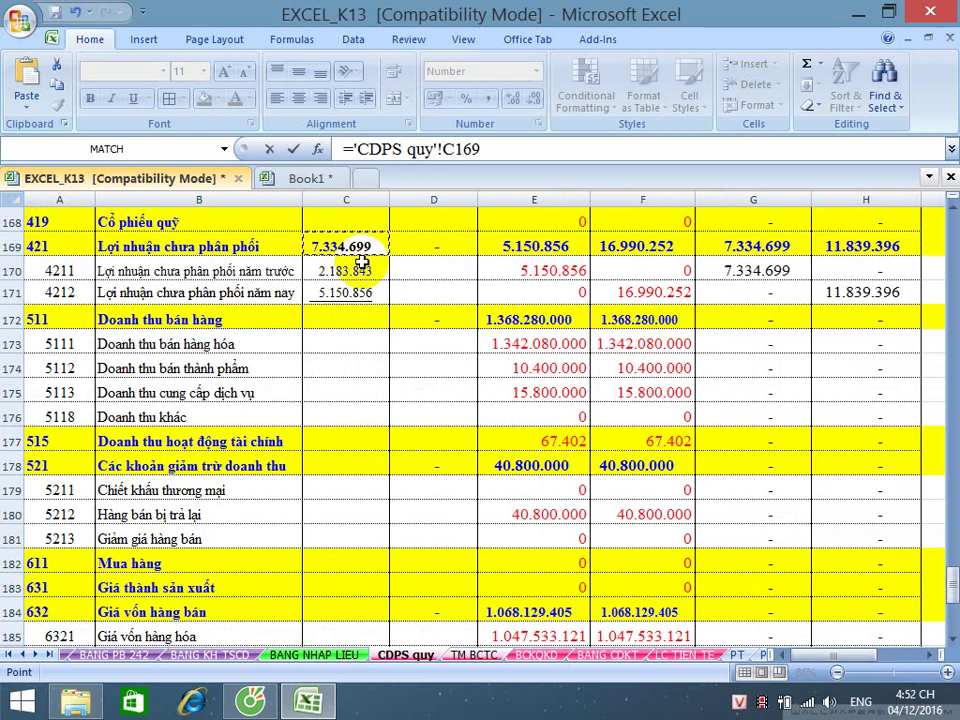
key("Return")
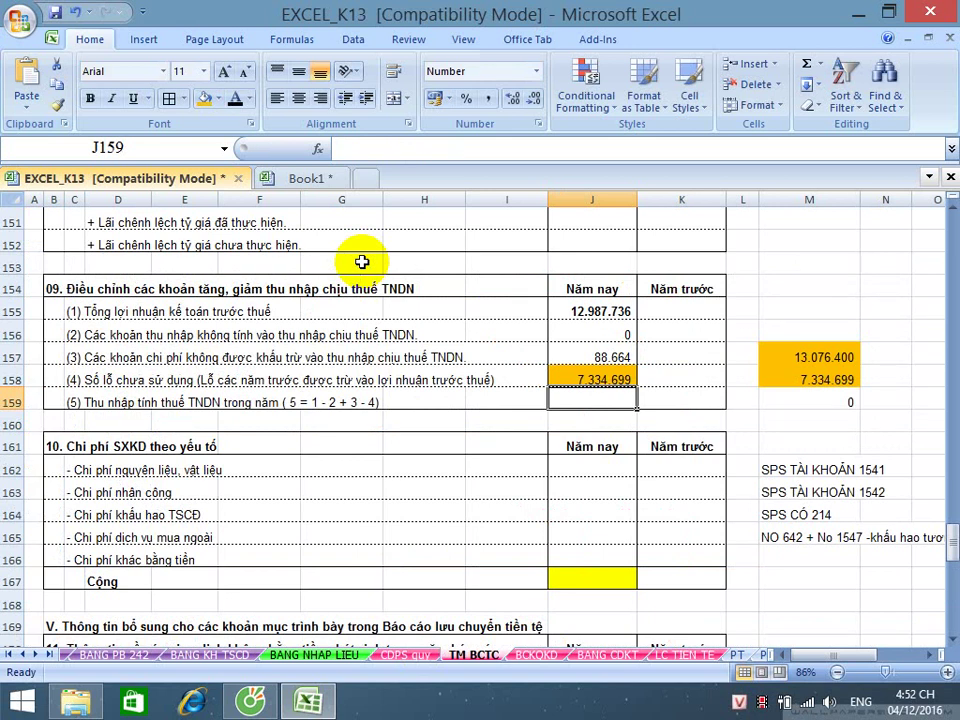
- Replace the profit formula in helper cell M157 with an example profit of 5000000
left_click(838, 356)
type("5000000")
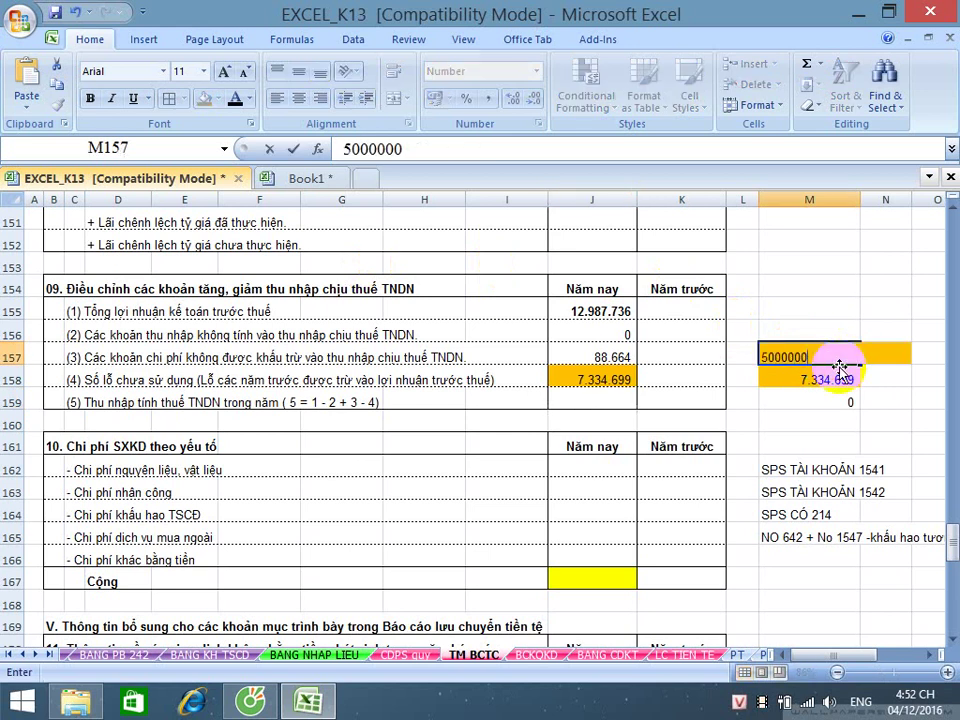
key("Return")
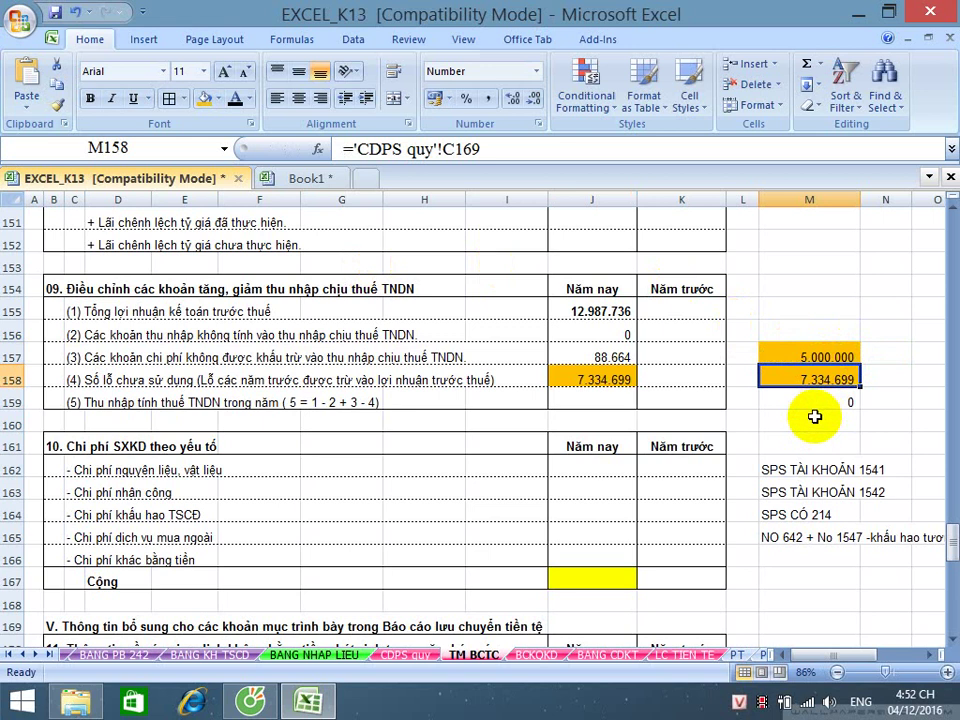
left_click(611, 379)
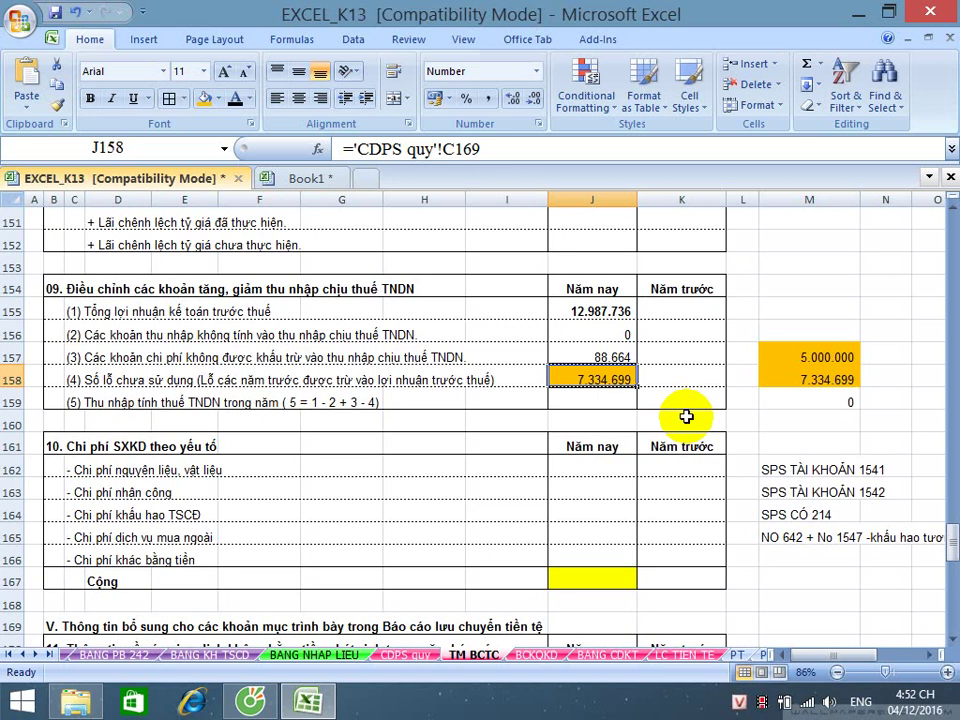
left_click(603, 396)
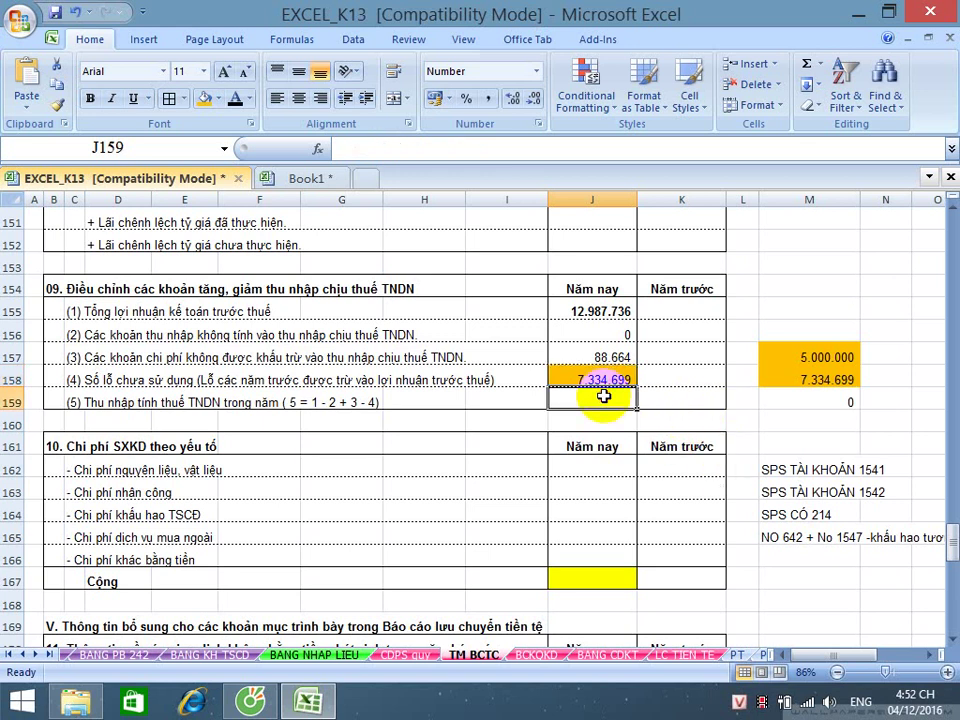
- Enter an example calculation in helper cells M155:M158 with the values 5000000, 0, 0 and 5000000
left_click(812, 318)
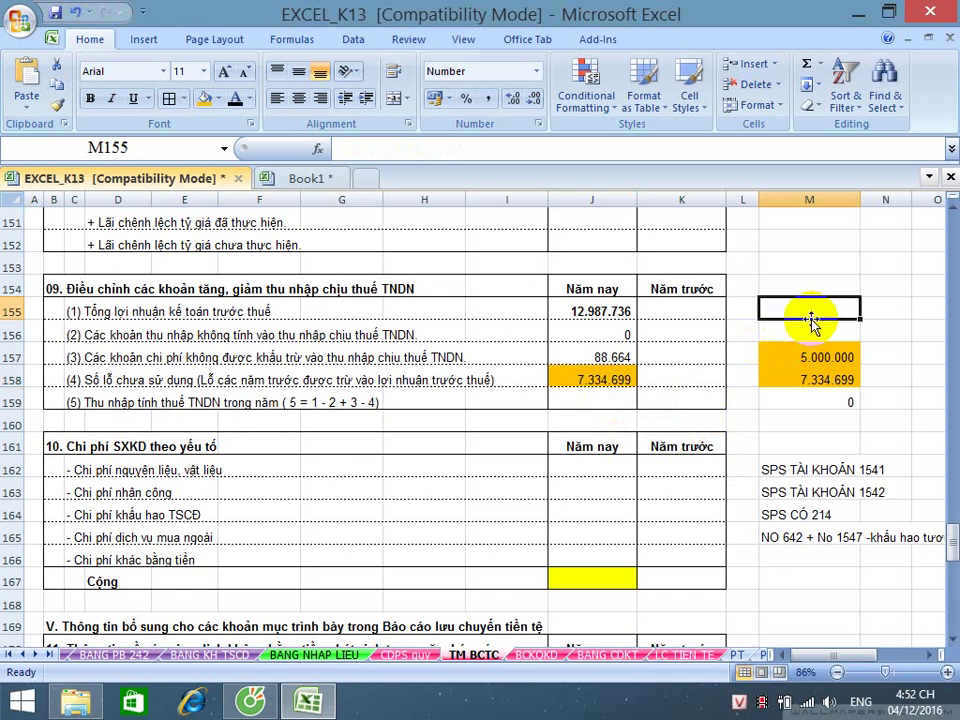
type("5000000")
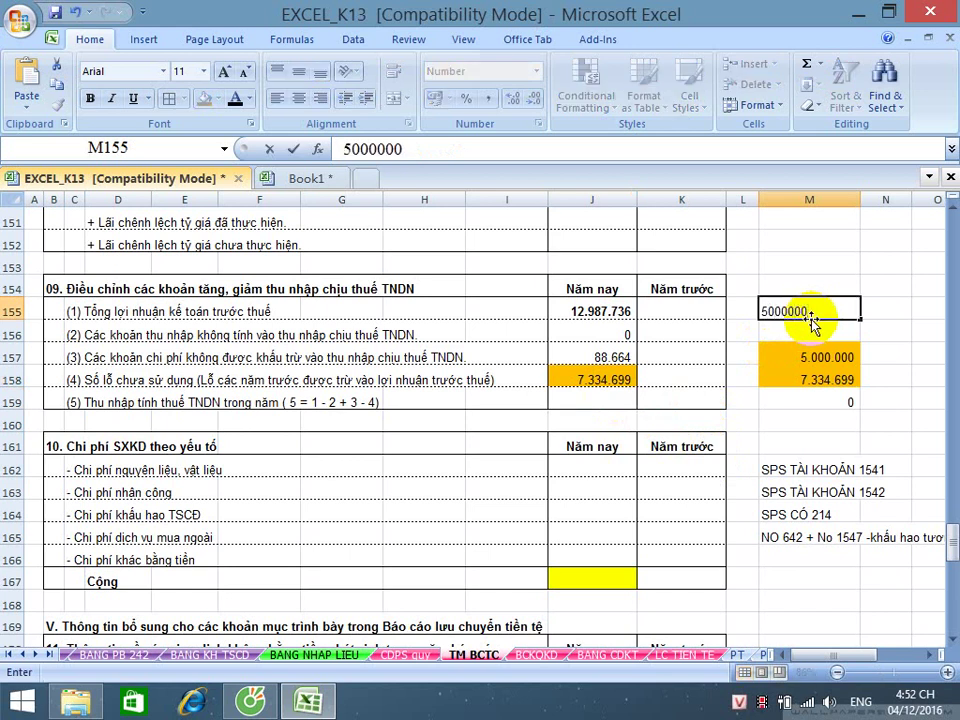
key("Return")
type("0")
key("Return")
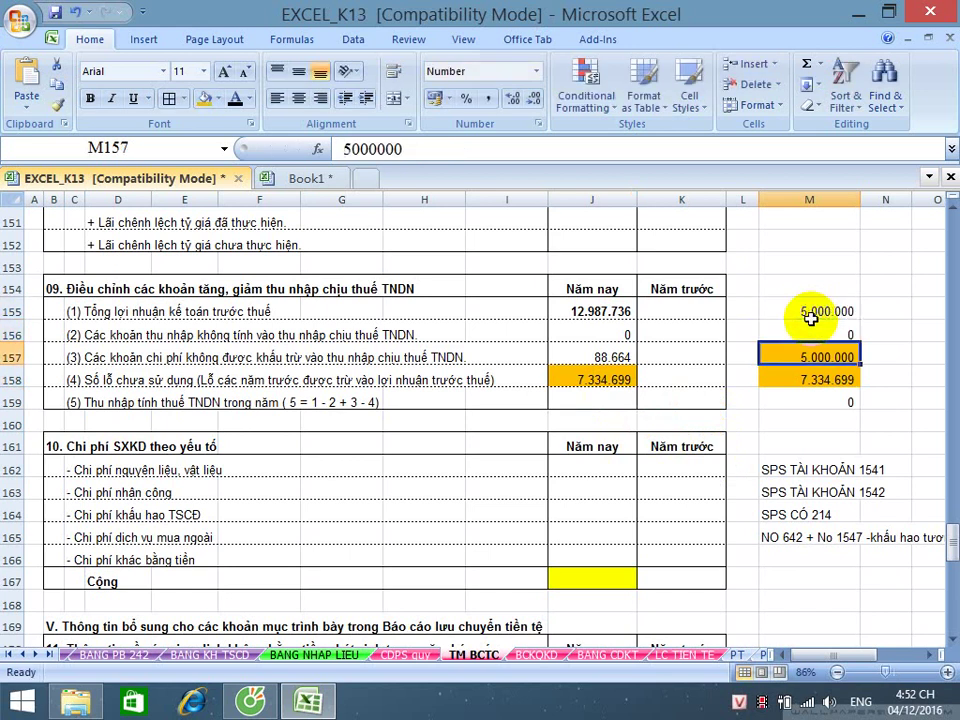
type("0")
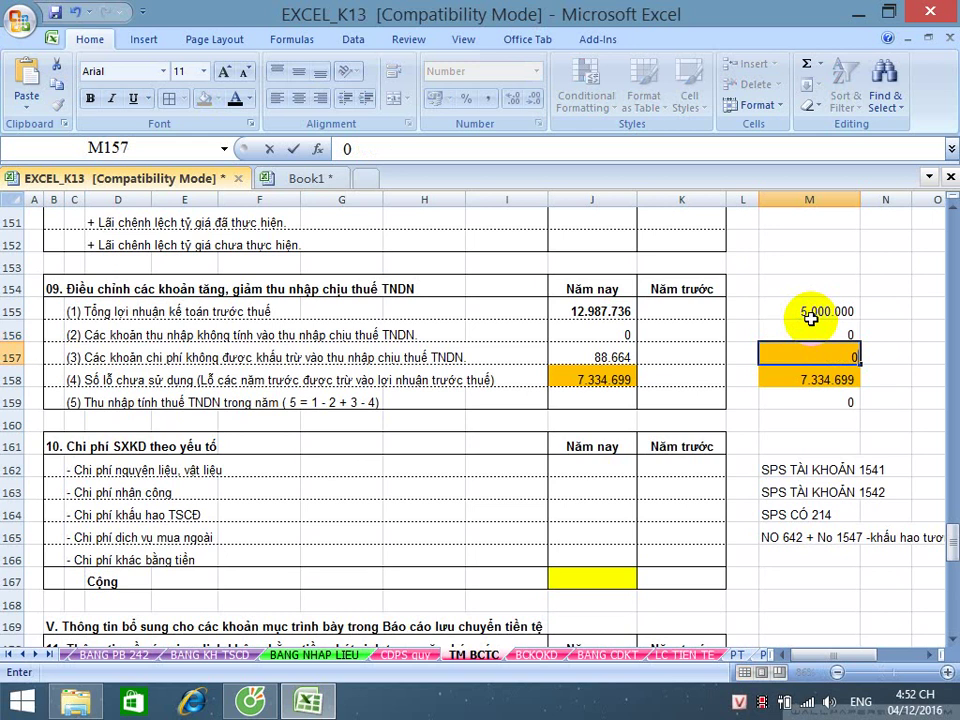
key("Return")
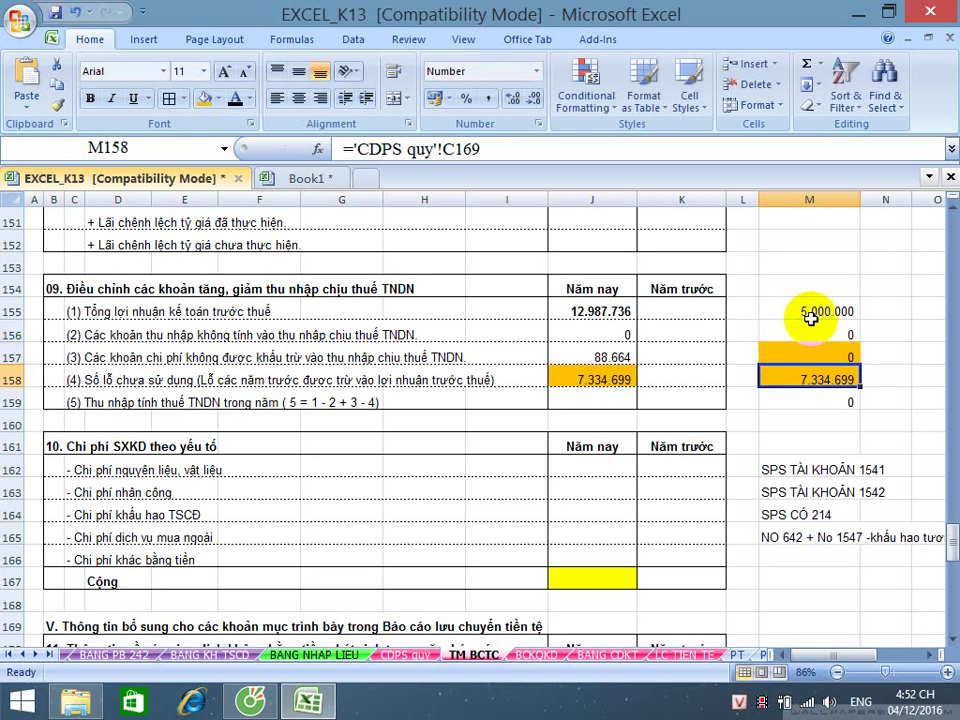
type("5.000.")
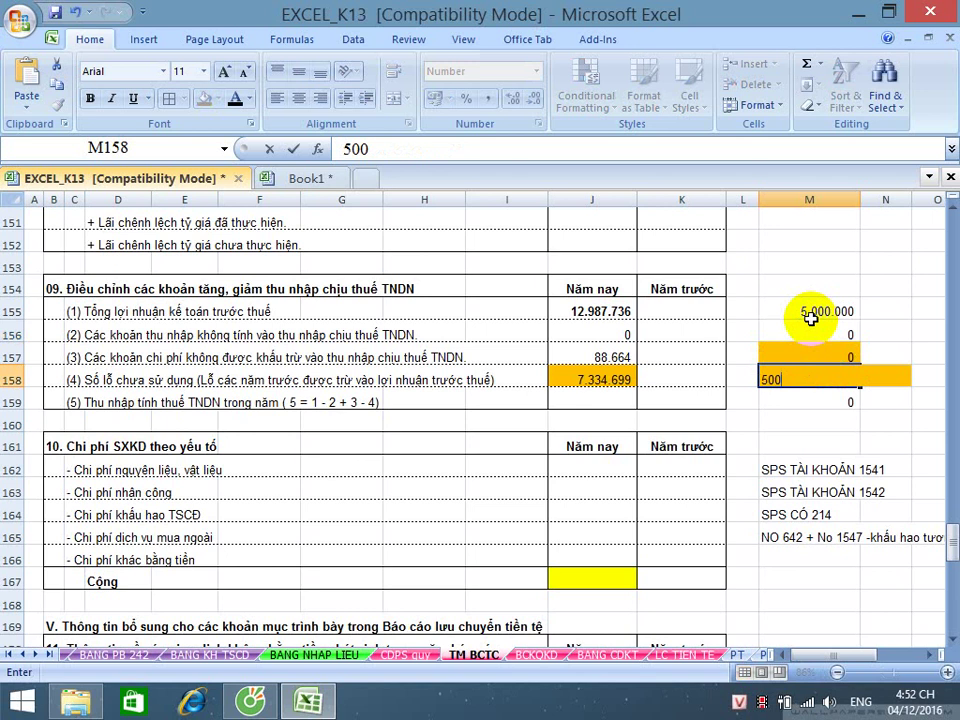
type("0000")
key("Return")
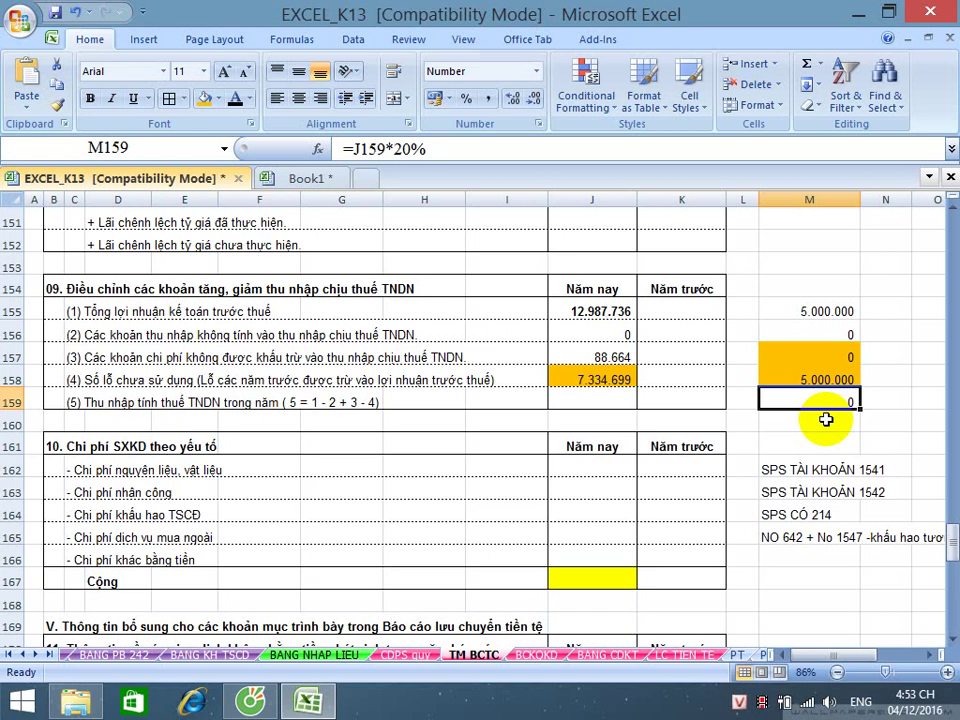
- Start section 09's taxable income formula in J159 by linking it to the total pre-tax accounting profit, =J155
left_click(586, 379)
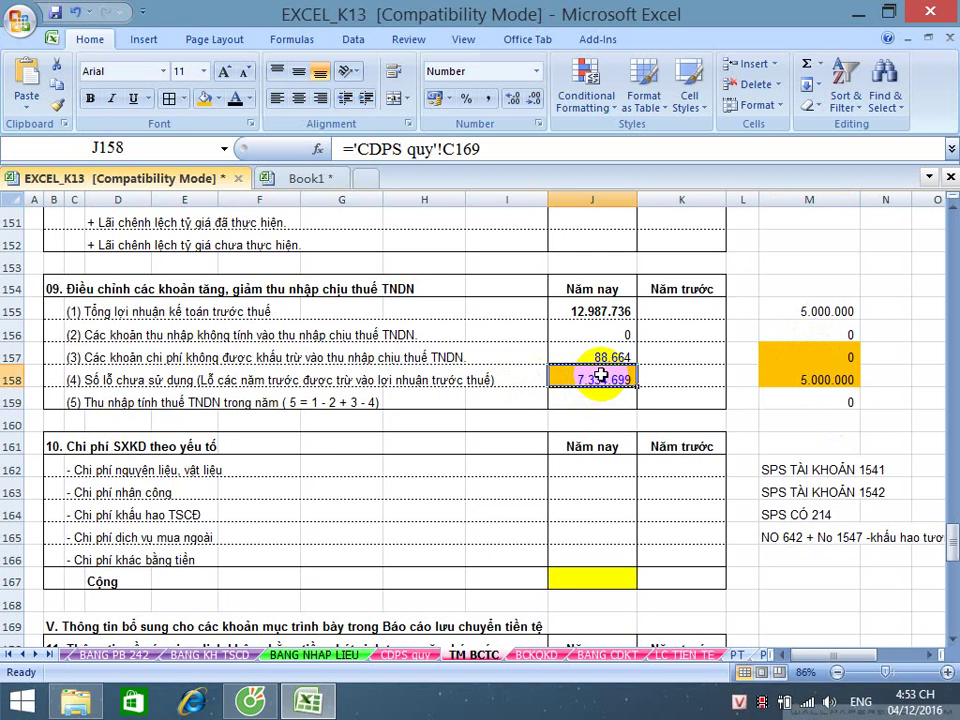
left_click(581, 397)
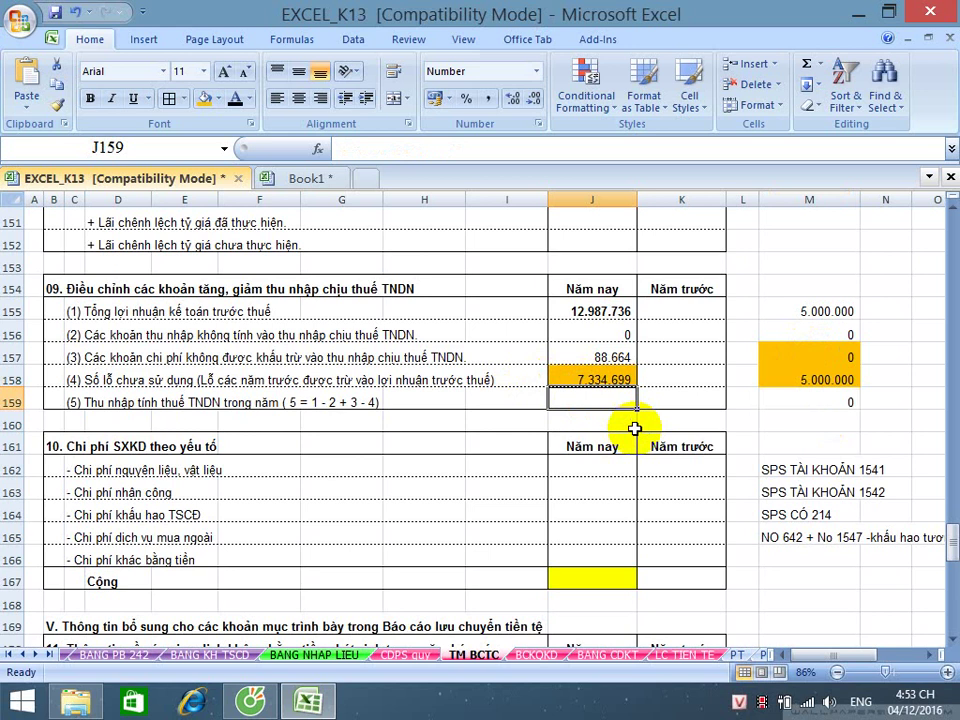
type("=")
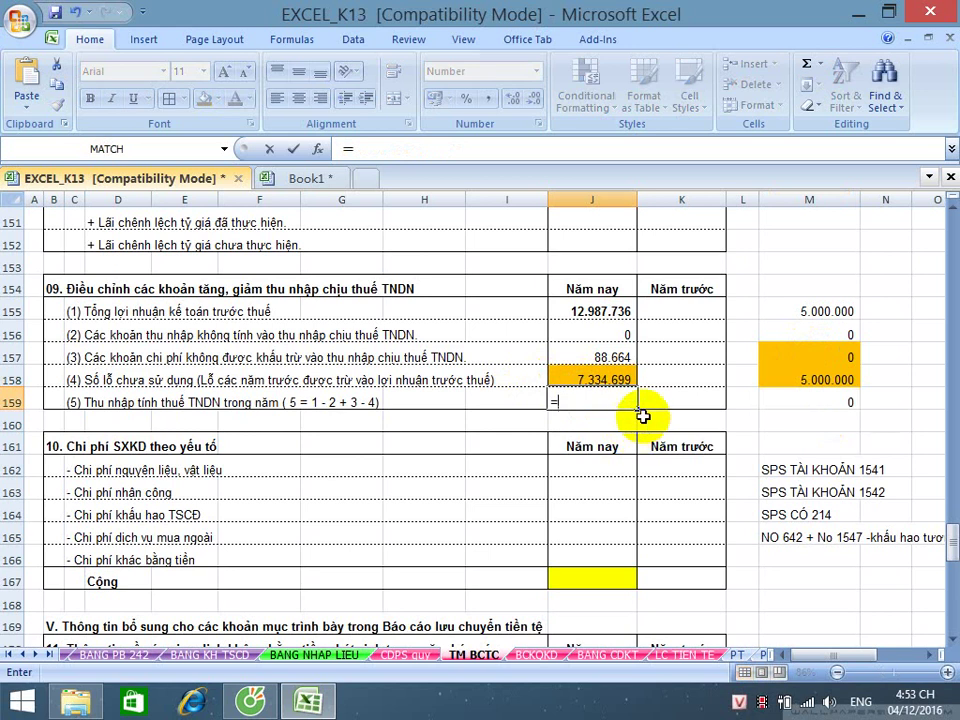
left_click(610, 311)
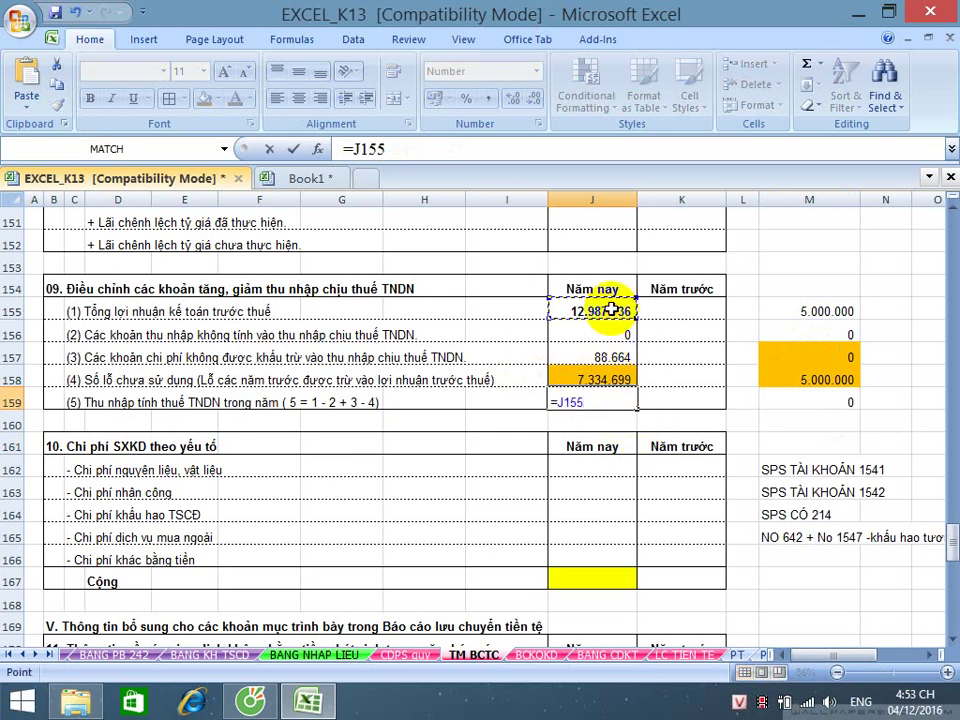
type("+")
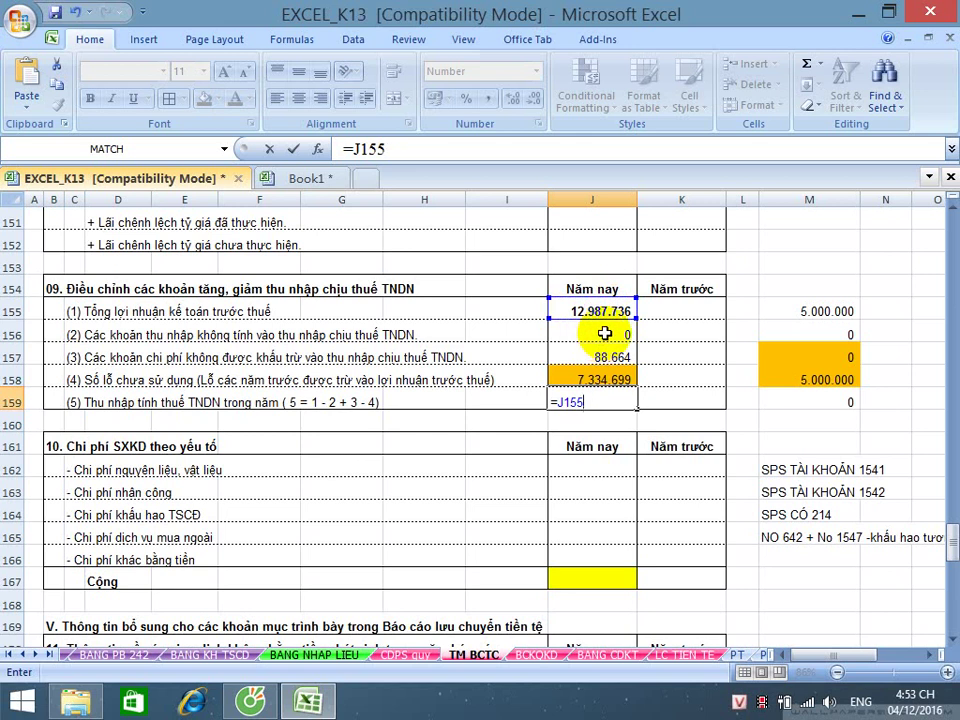
left_click(604, 333)
key("Return")
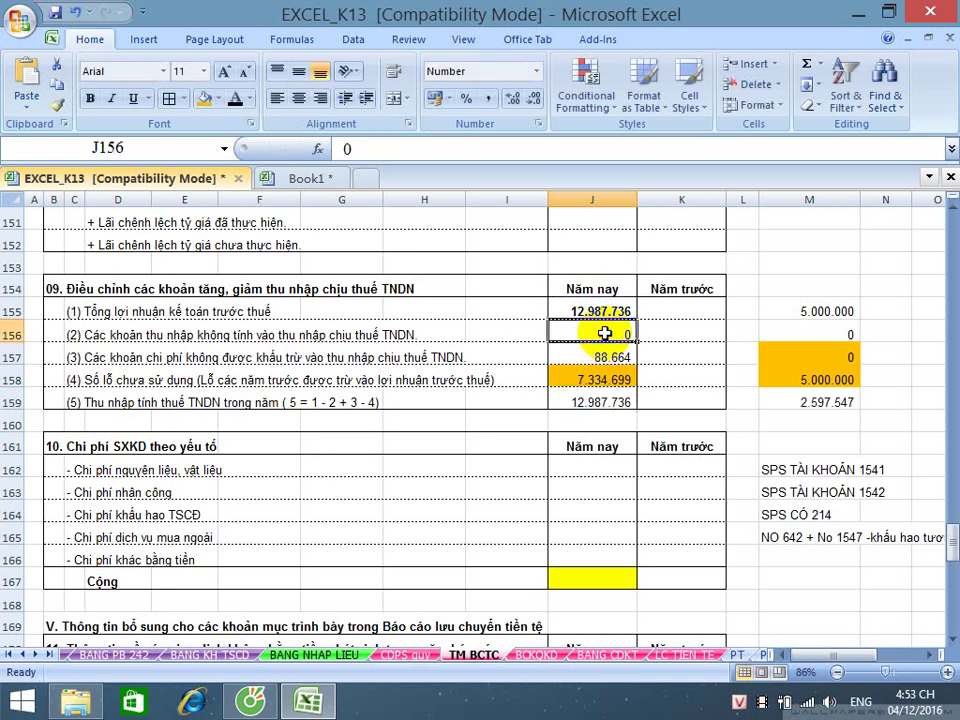
- Complete the taxable income formula in J159 as =J155-J156+J157-J158
left_click(602, 403)
left_click(404, 143)
type("-")
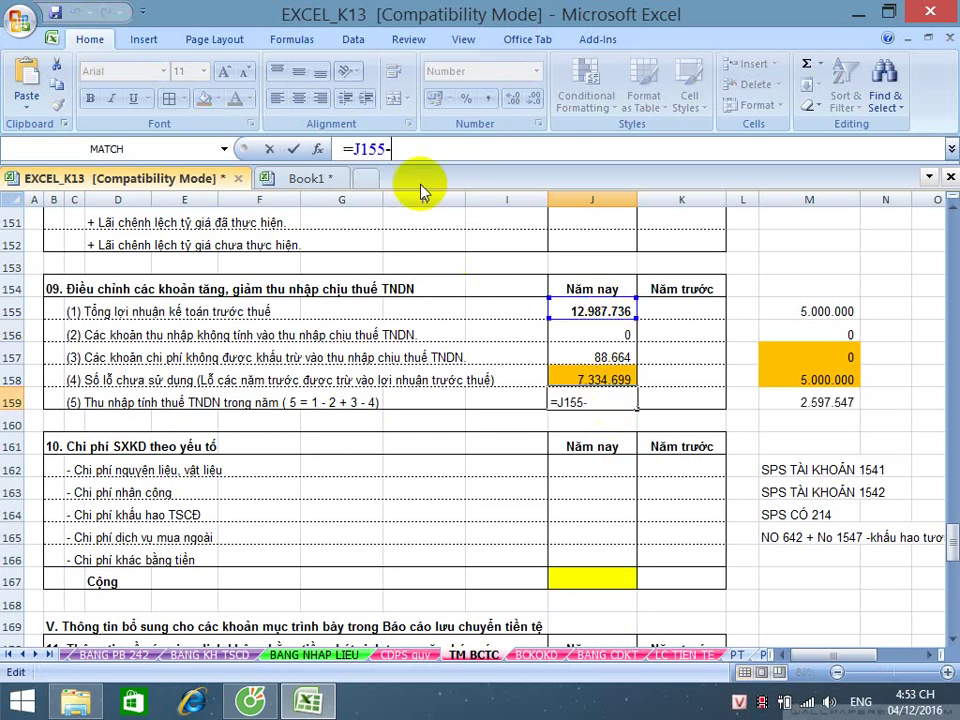
left_click(590, 328)
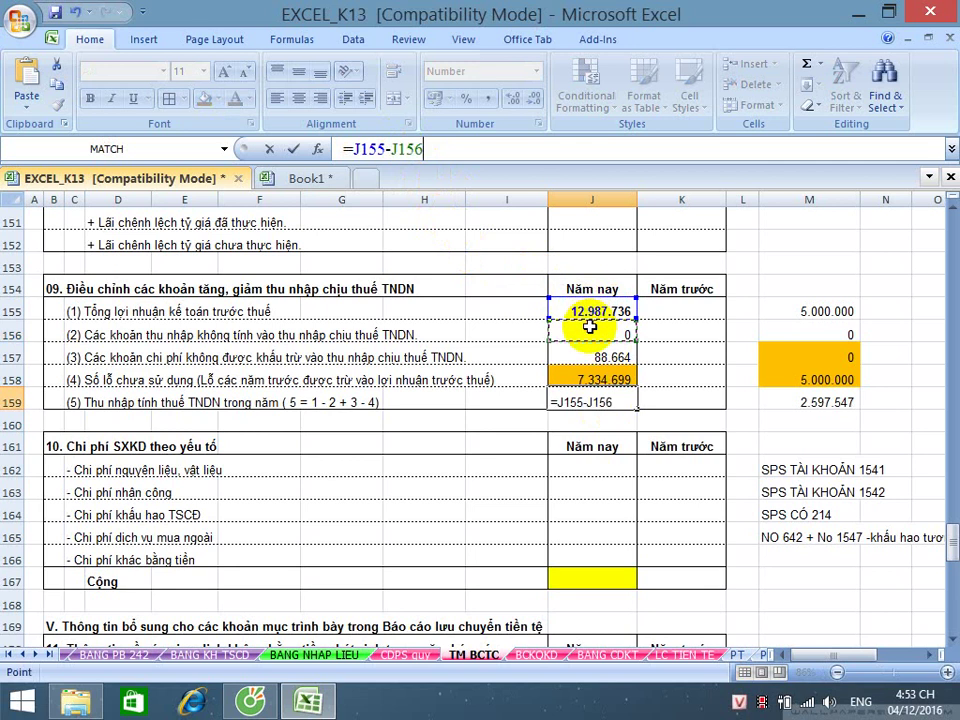
type("+")
left_click(595, 357)
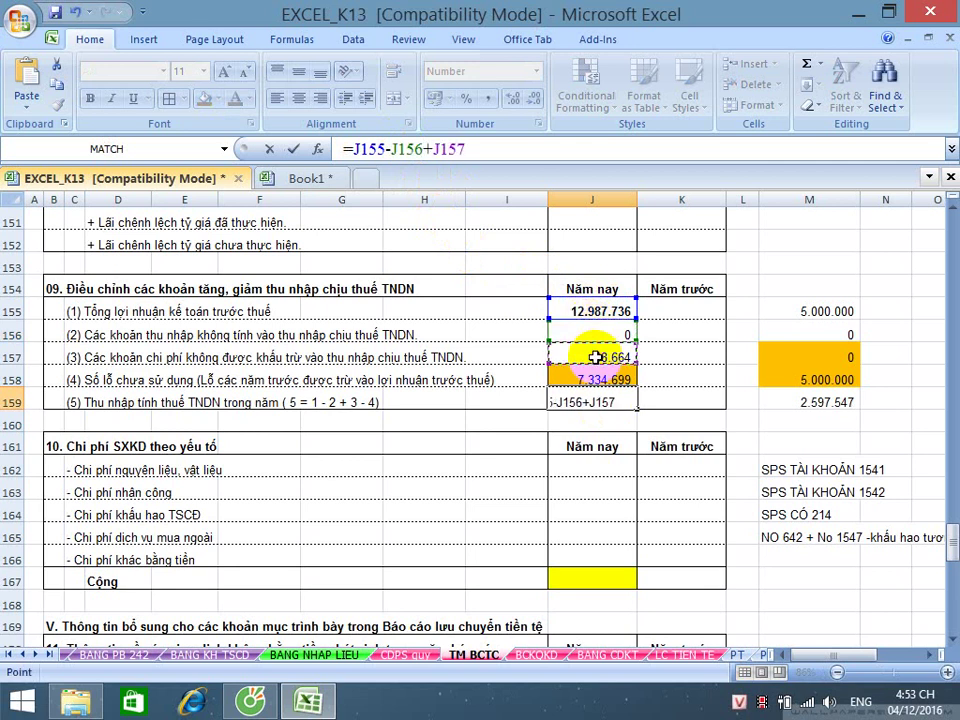
type("-")
left_click(595, 376)
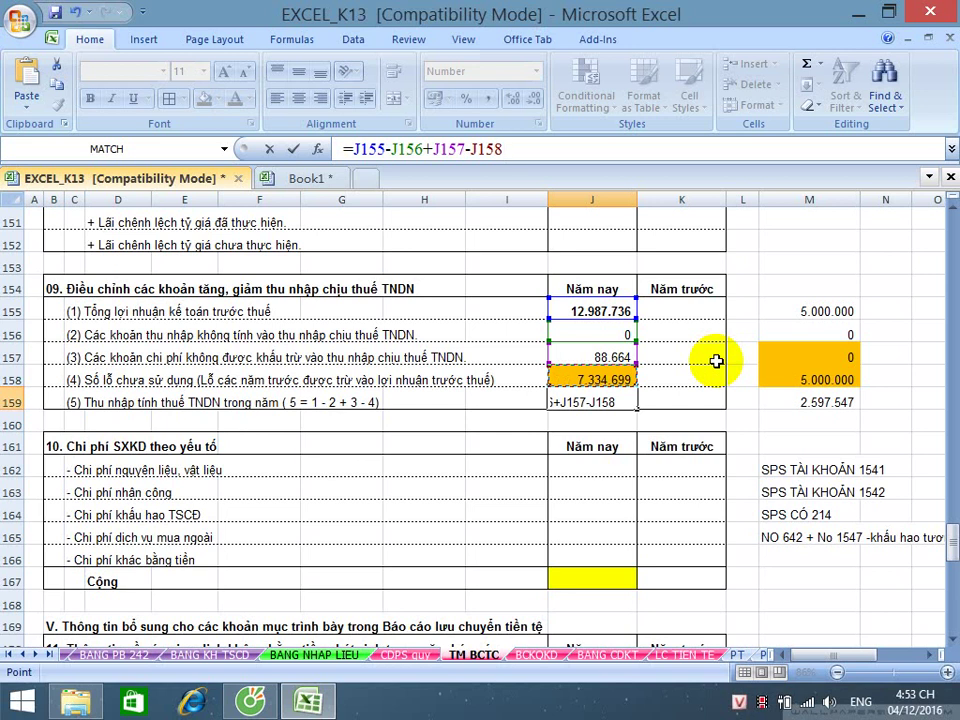
key("Return")
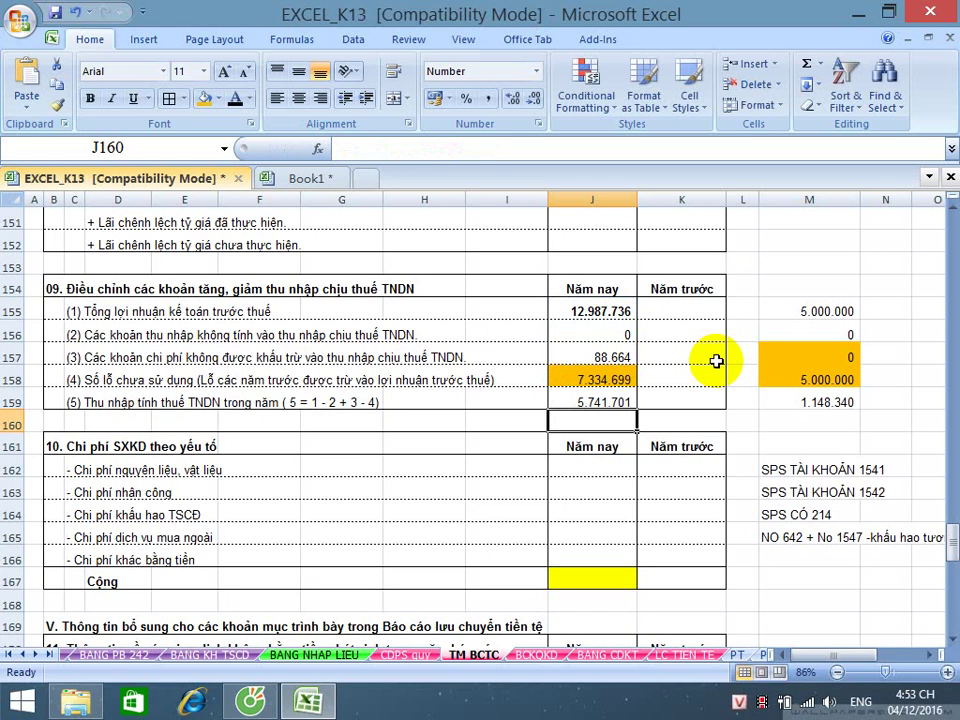
- Clear the contents of the example helper cells M155:M158 beside section 09
left_click_drag(775, 316, 782, 370)
key("Delete")
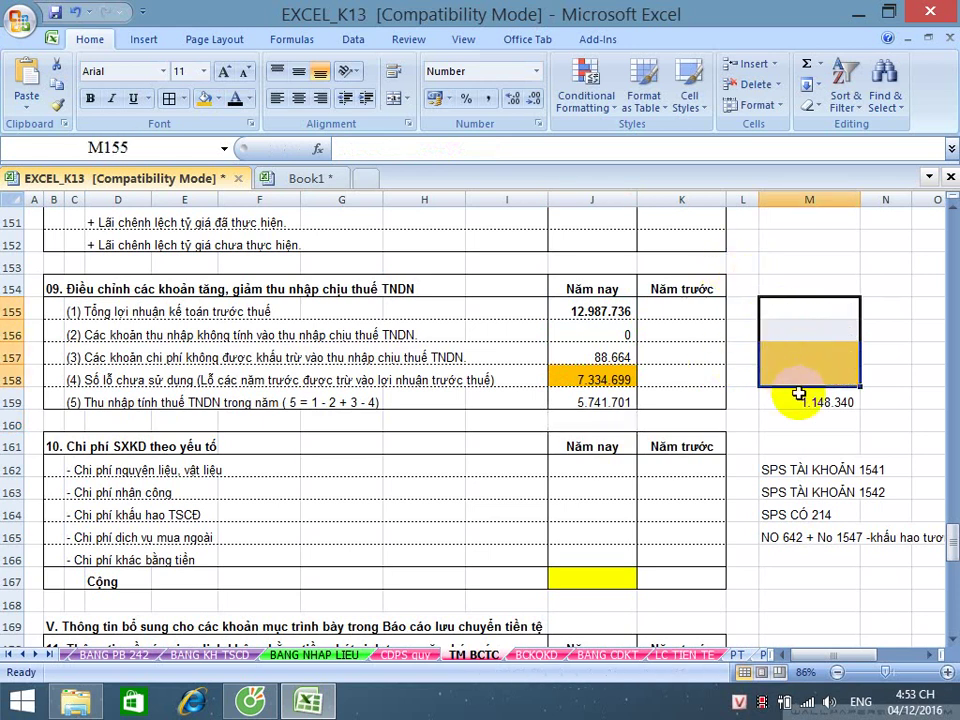
left_click(798, 398)
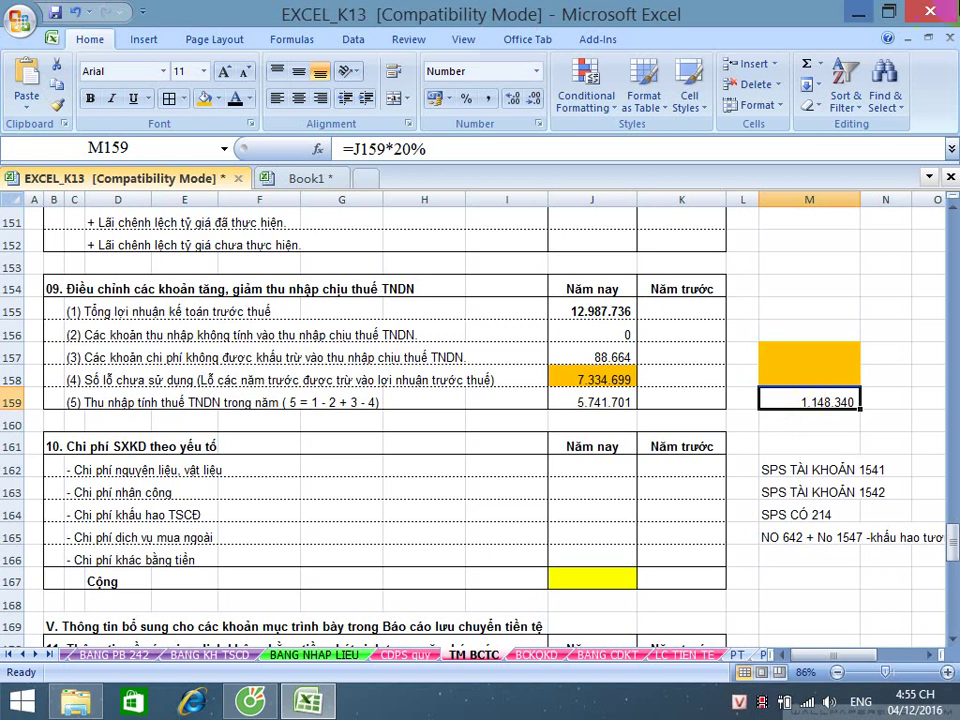
- Review the layout of the remaining notes: section 10 on costs by element, sections 11 and 12, and part VI
left_click_drag(57, 445, 645, 576)
scroll(645, 576, "down", 3)
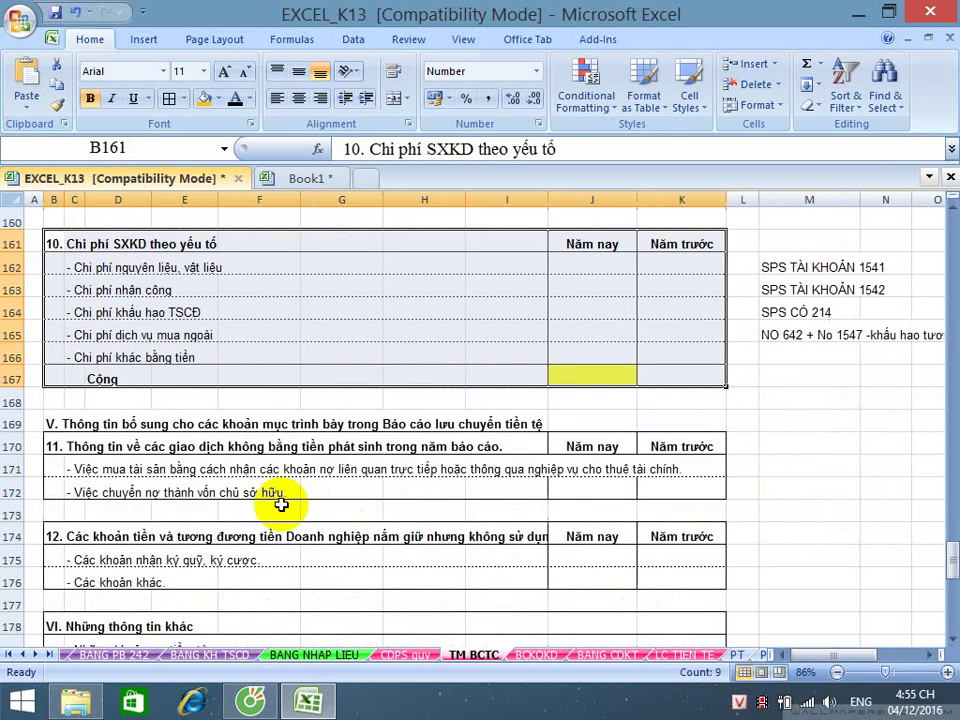
left_click_drag(50, 424, 583, 574)
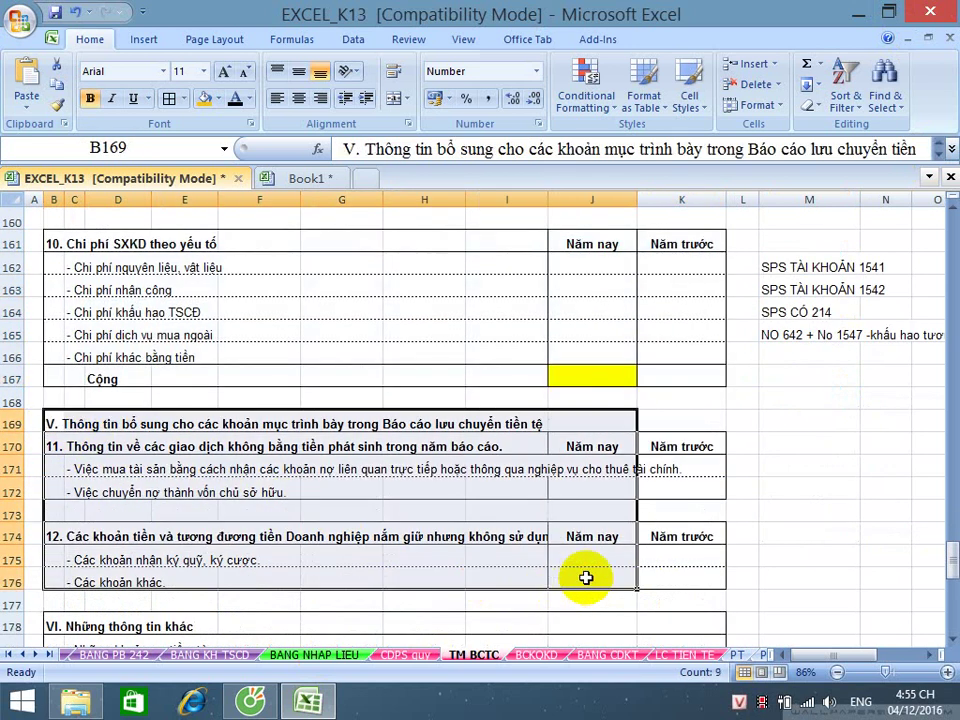
scroll(583, 574, "down", 2)
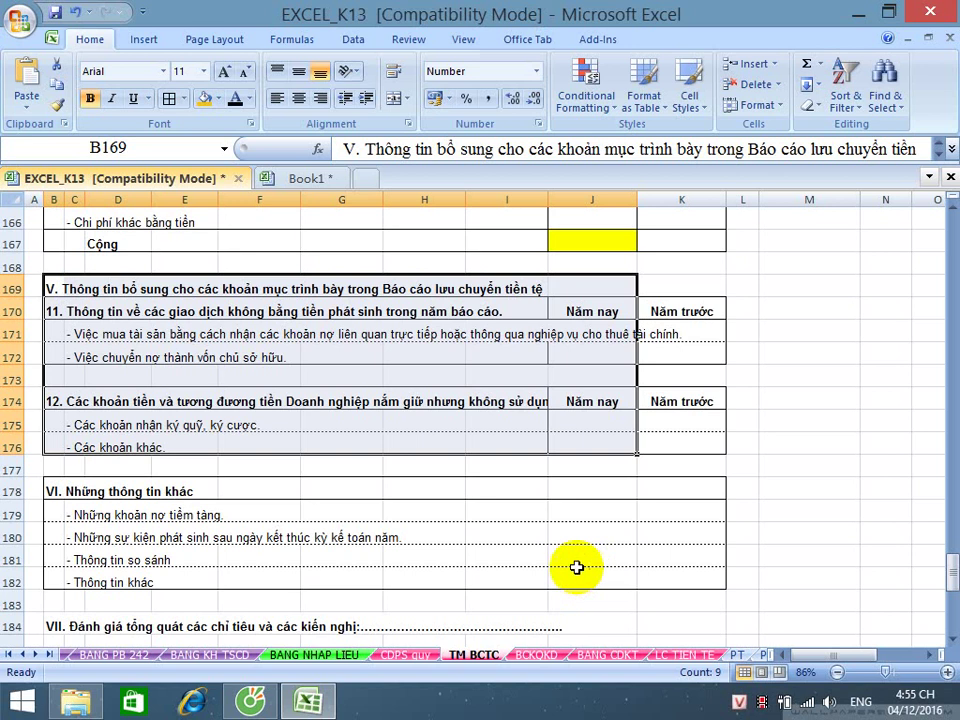
left_click(89, 336)
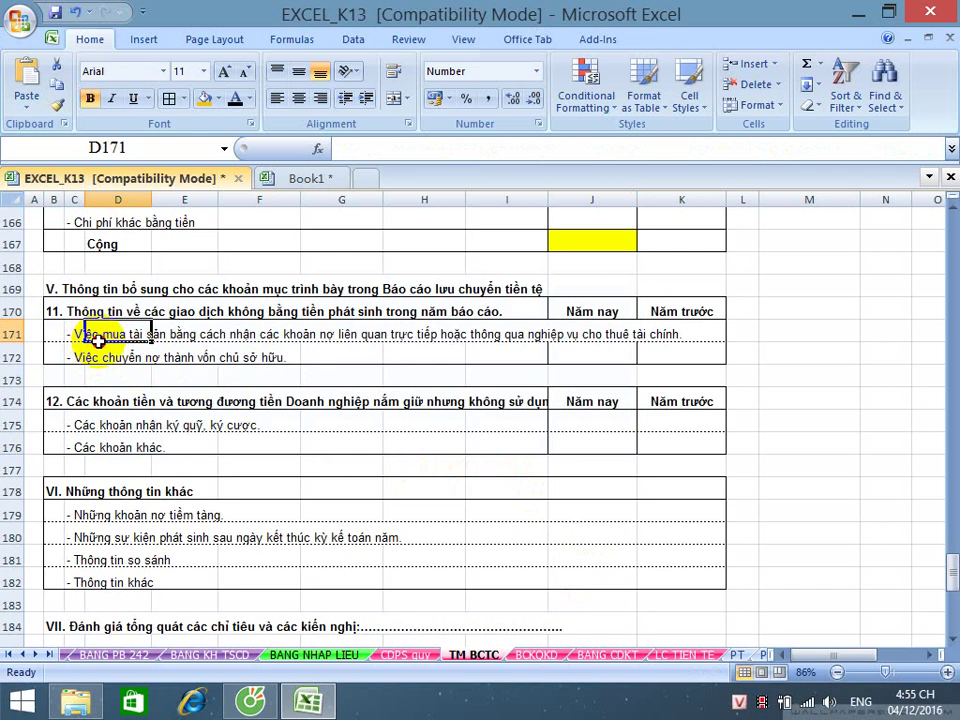
left_click(85, 425)
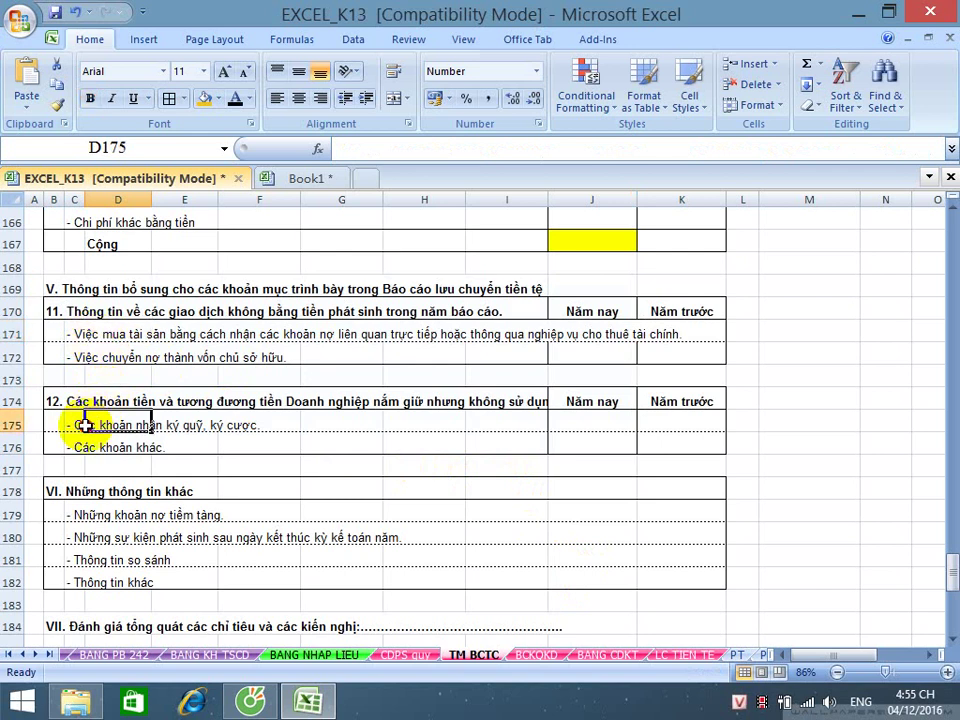
left_click_drag(85, 425, 137, 496)
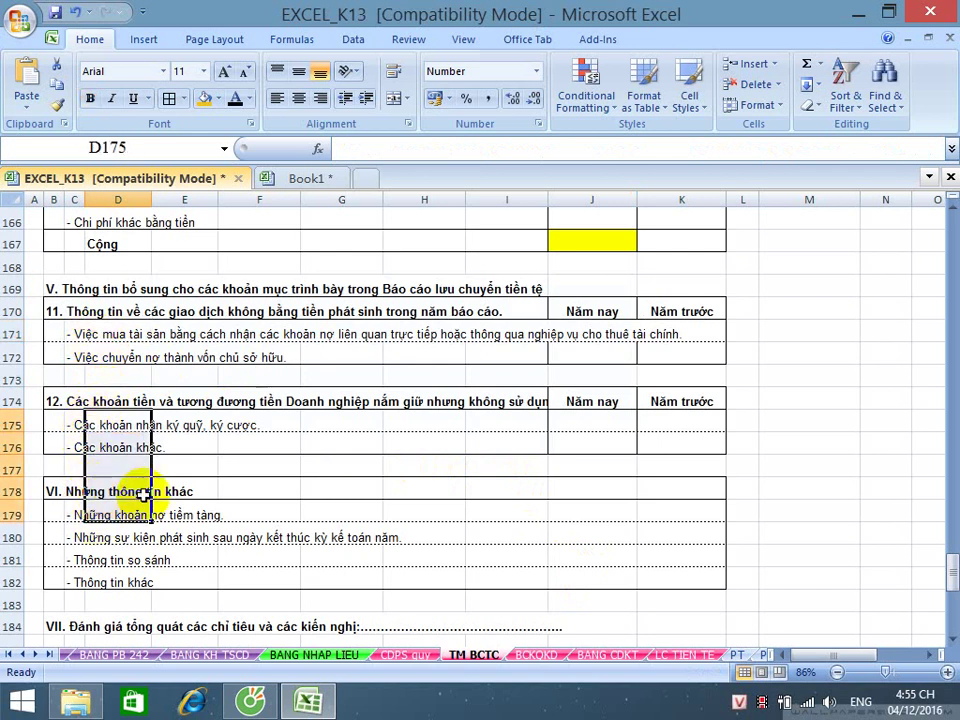
left_click(185, 512)
scroll(205, 464, "up", 5)
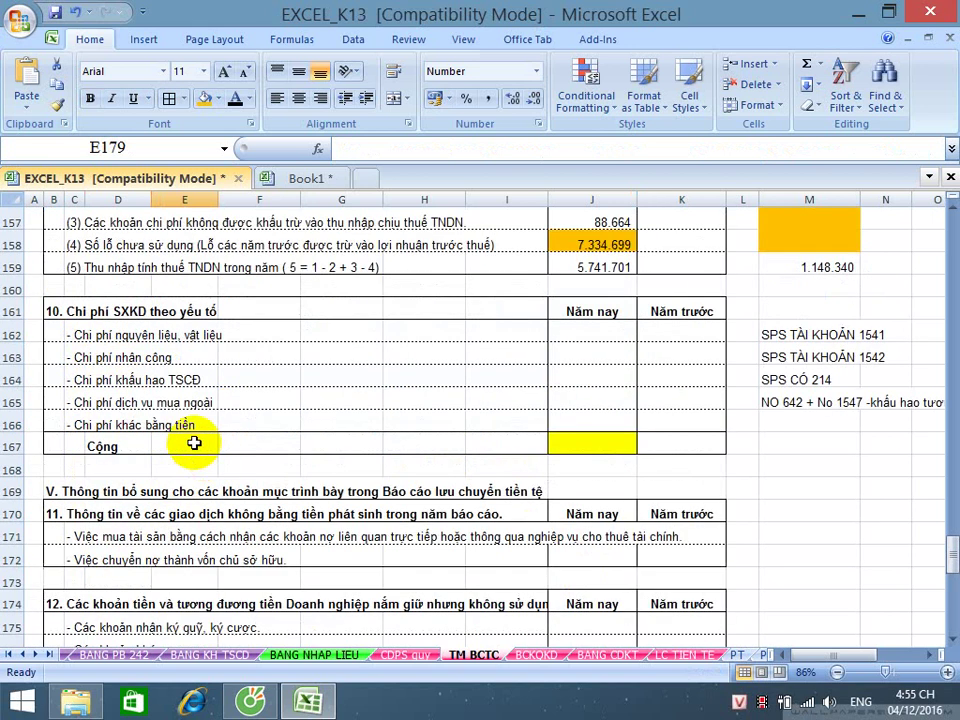
- Select section 09's rows 154 to 159 and save the workbook
left_click_drag(21, 403, 68, 285)
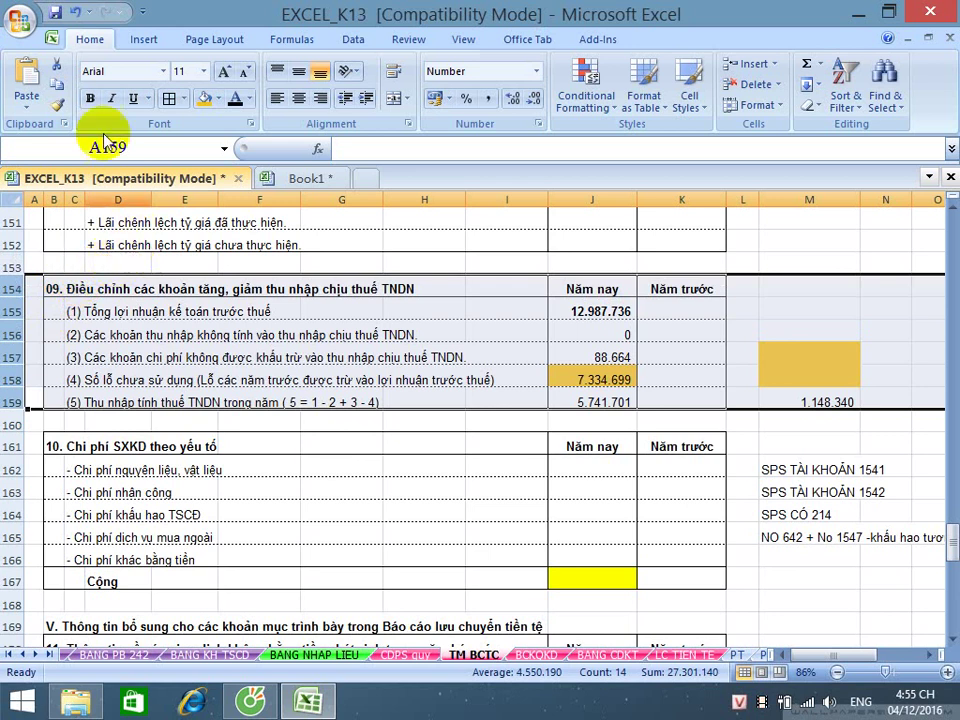
left_click(55, 12)
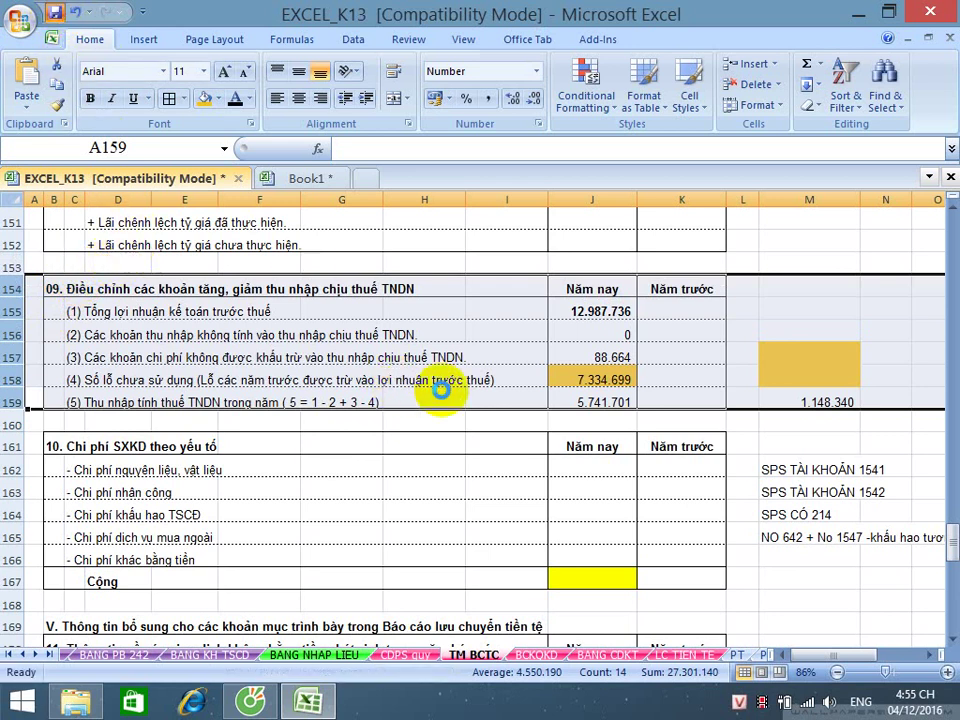
- Change the year in the preparation date line J186 to 2015 and save the workbook
scroll(440, 393, "down", 3)
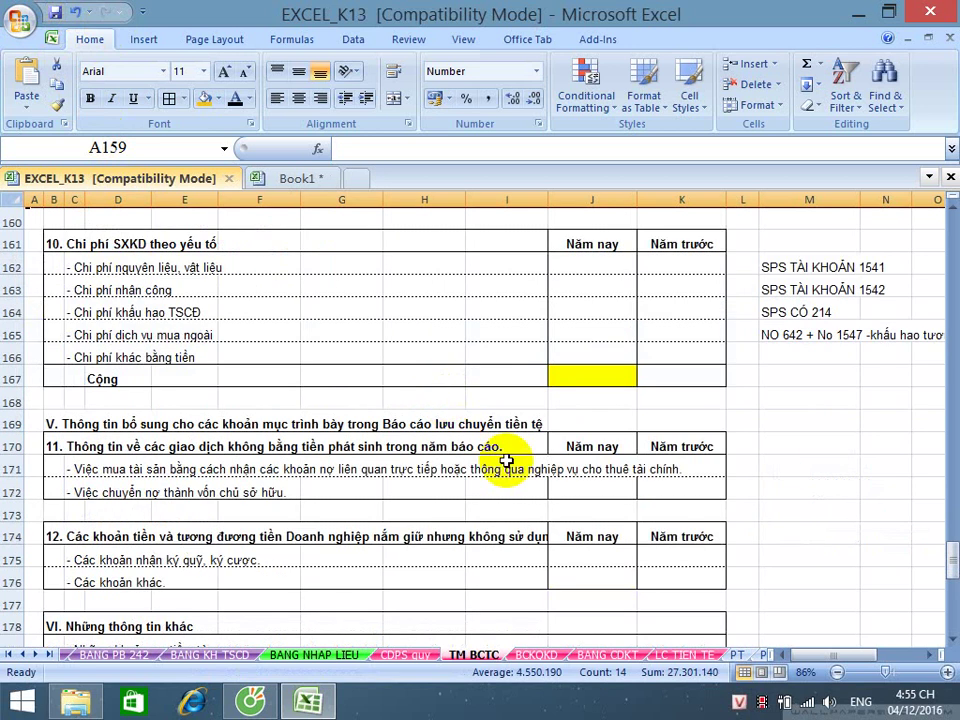
scroll(504, 461, "down", 4)
left_click(544, 536)
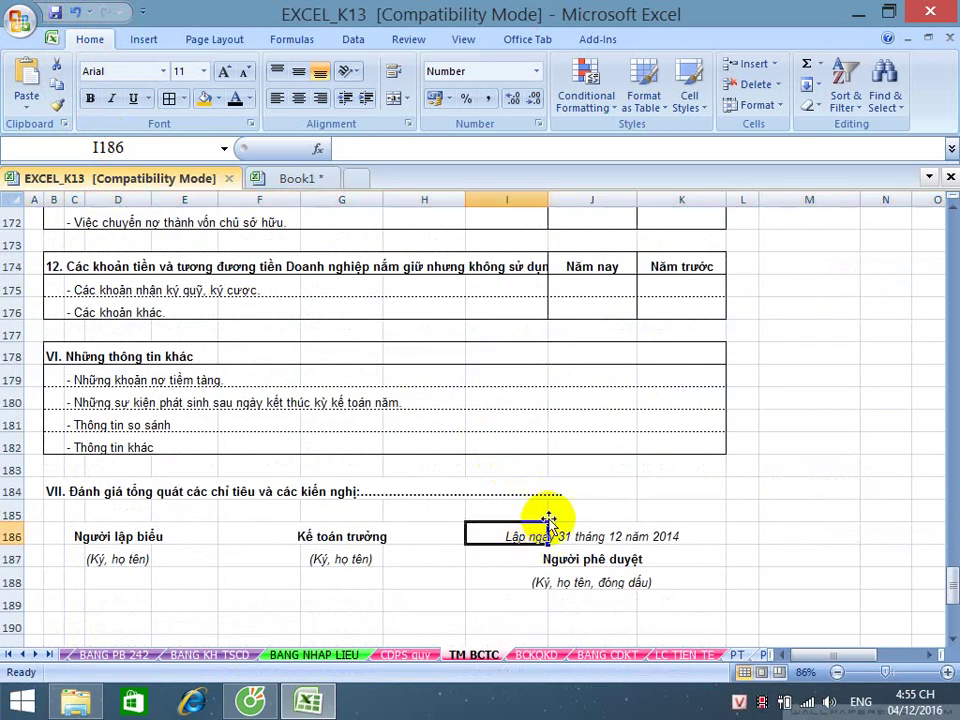
left_click(563, 538)
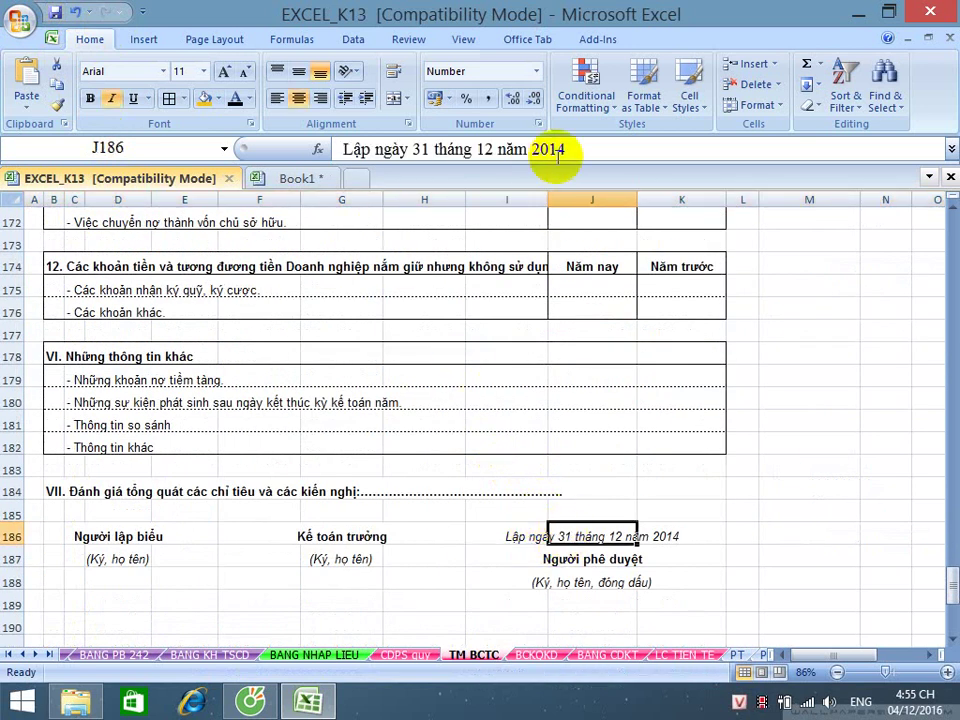
left_click_drag(556, 150, 574, 152)
type("5")
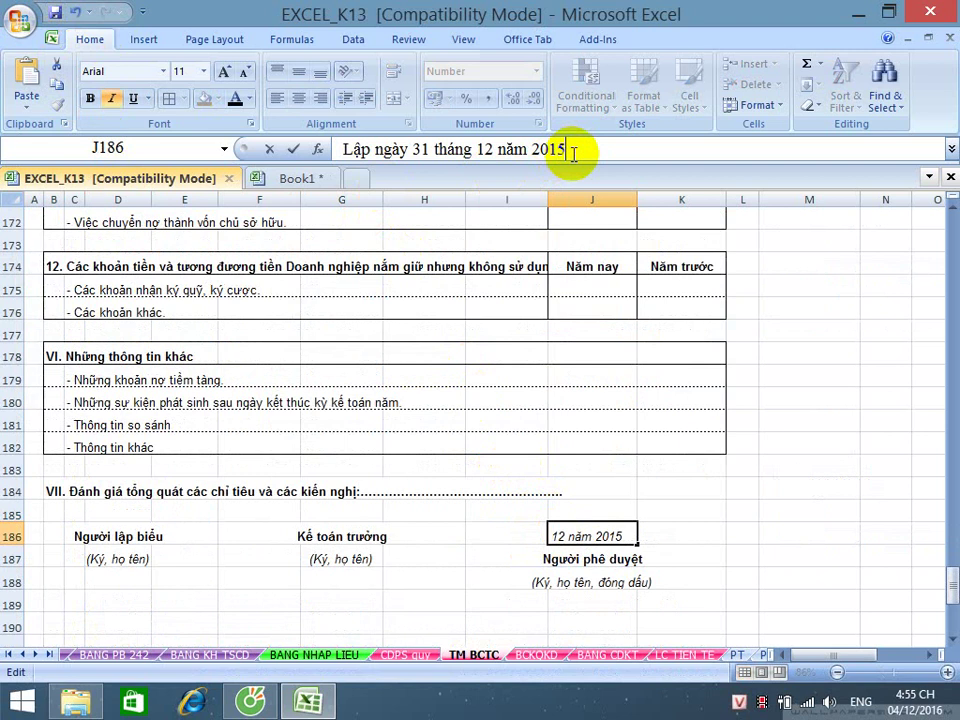
key("Return")
scroll(420, 165, "down", 1)
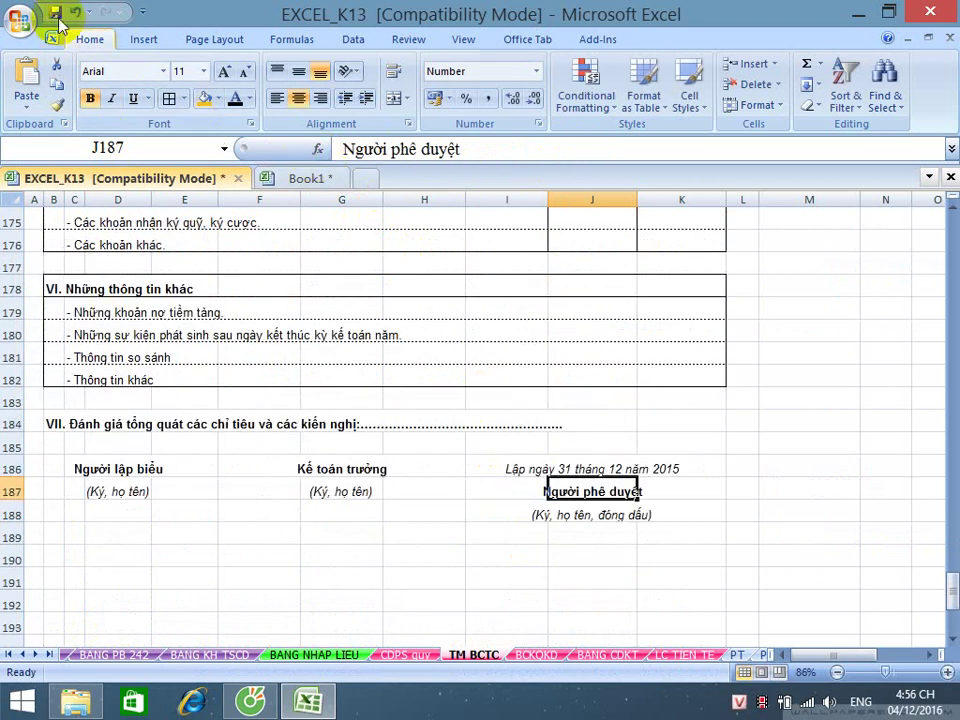
left_click(55, 12)
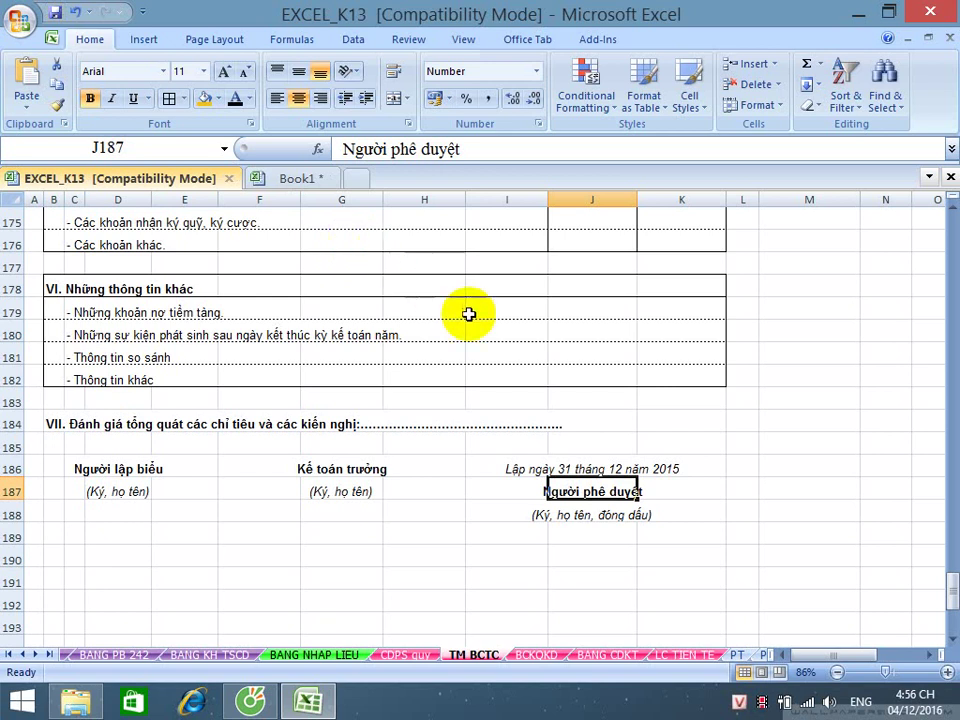
- Review the finished notes on the TM BCTC sheet from part VI back up to section 03 on tangible fixed assets
scroll(493, 347, "up", 1)
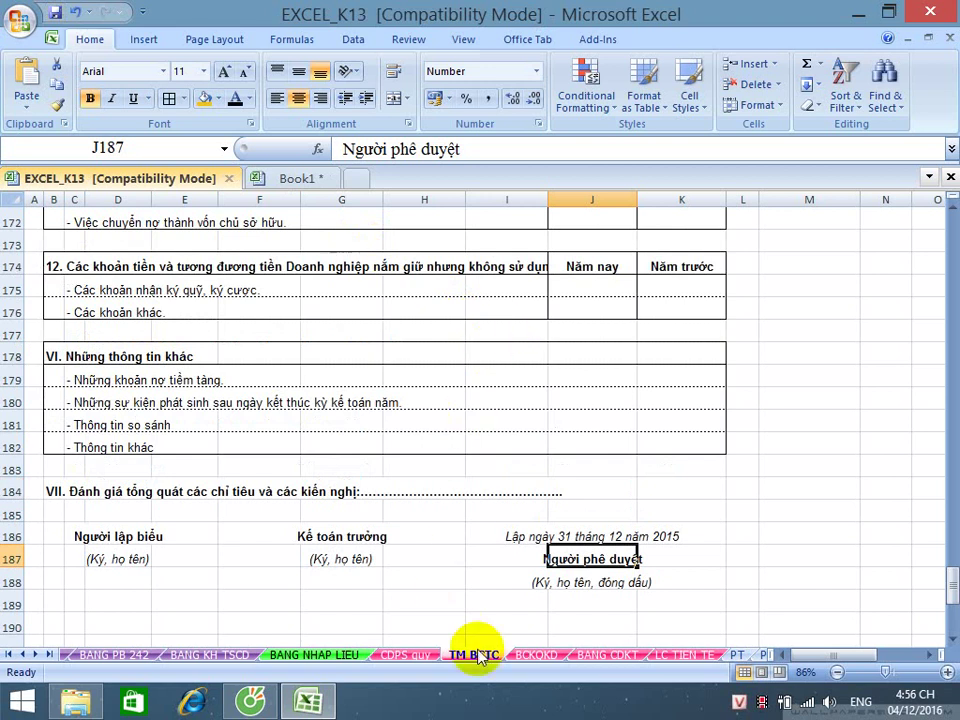
scroll(493, 578, "up", 3)
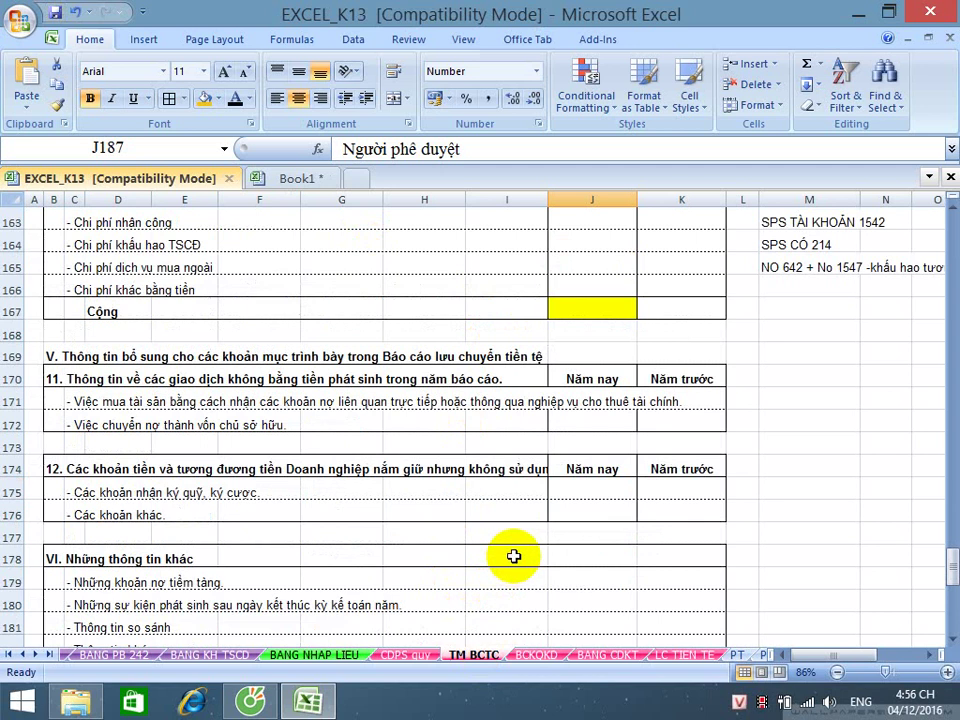
scroll(513, 556, "up", 8)
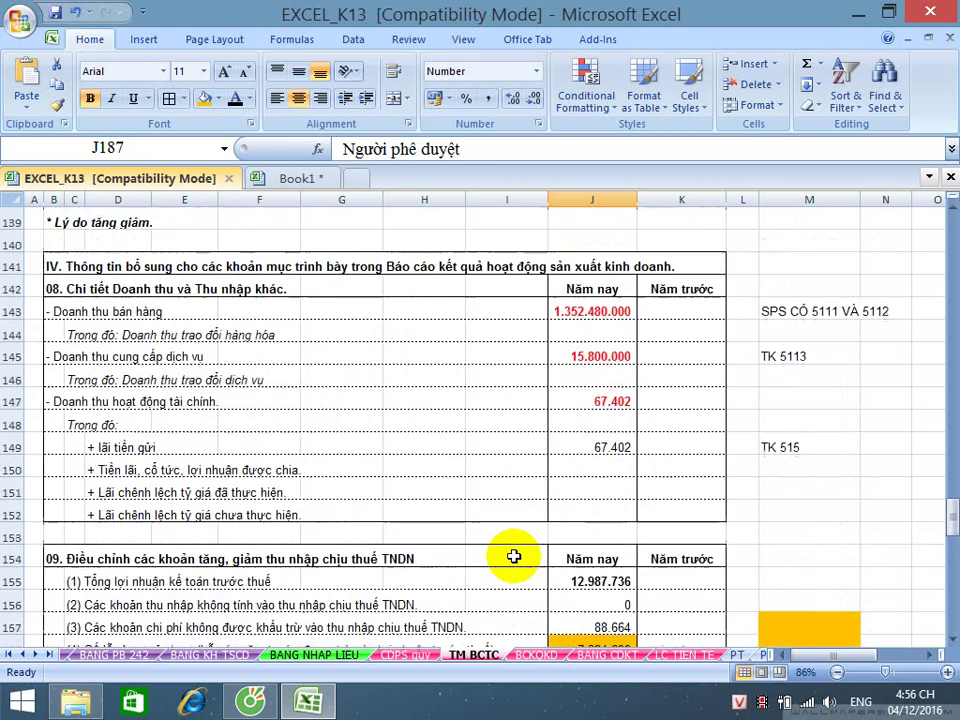
scroll(513, 556, "up", 11)
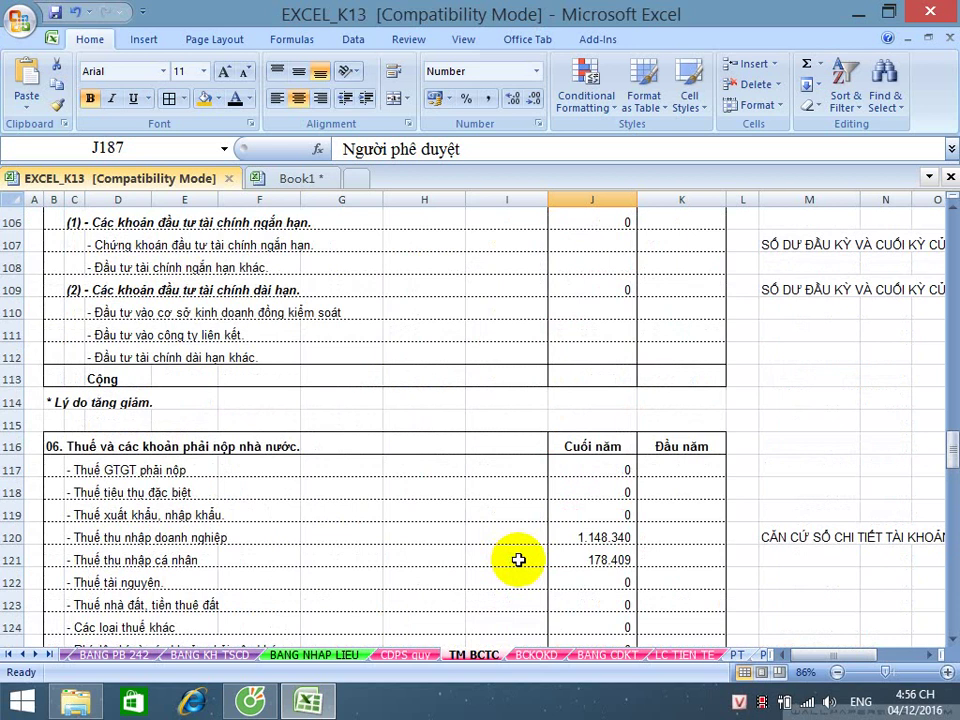
scroll(523, 559, "up", 3)
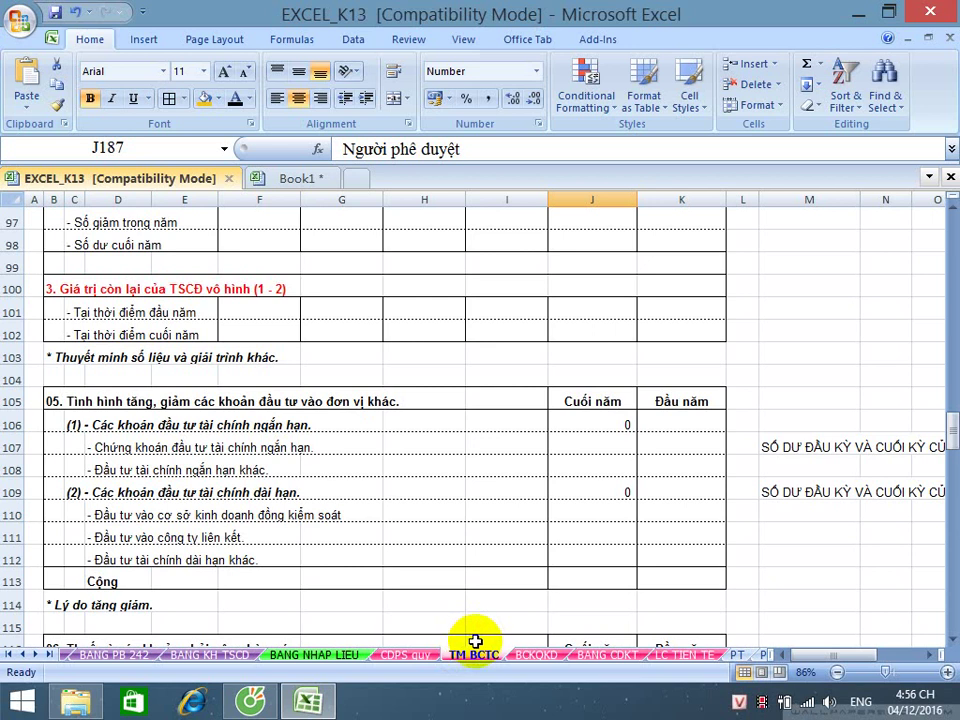
scroll(536, 602, "up", 13)
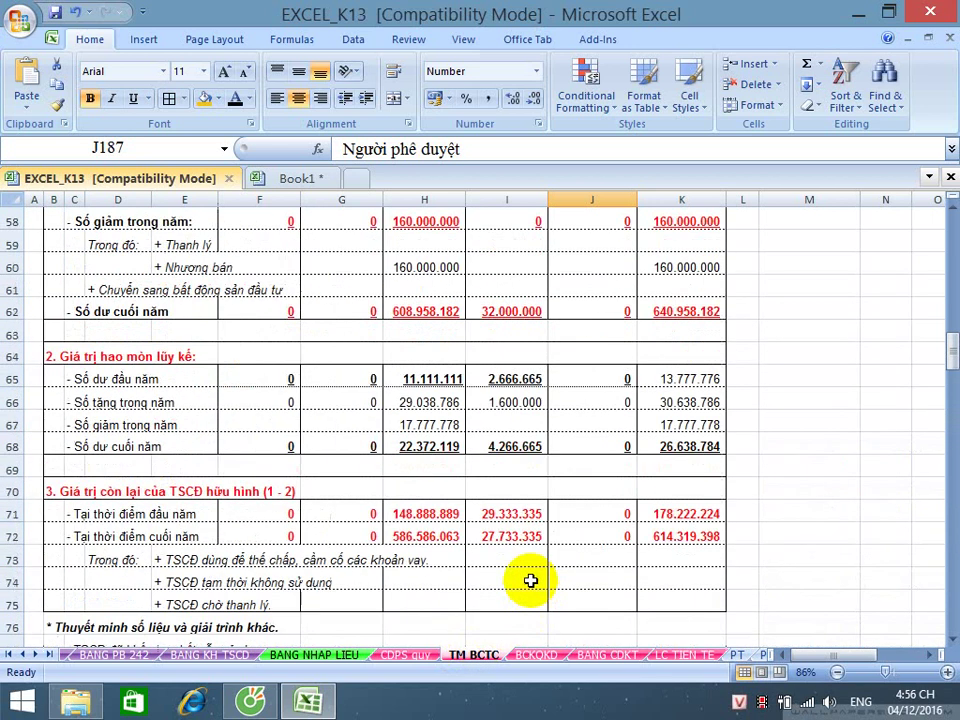
left_click(429, 262)
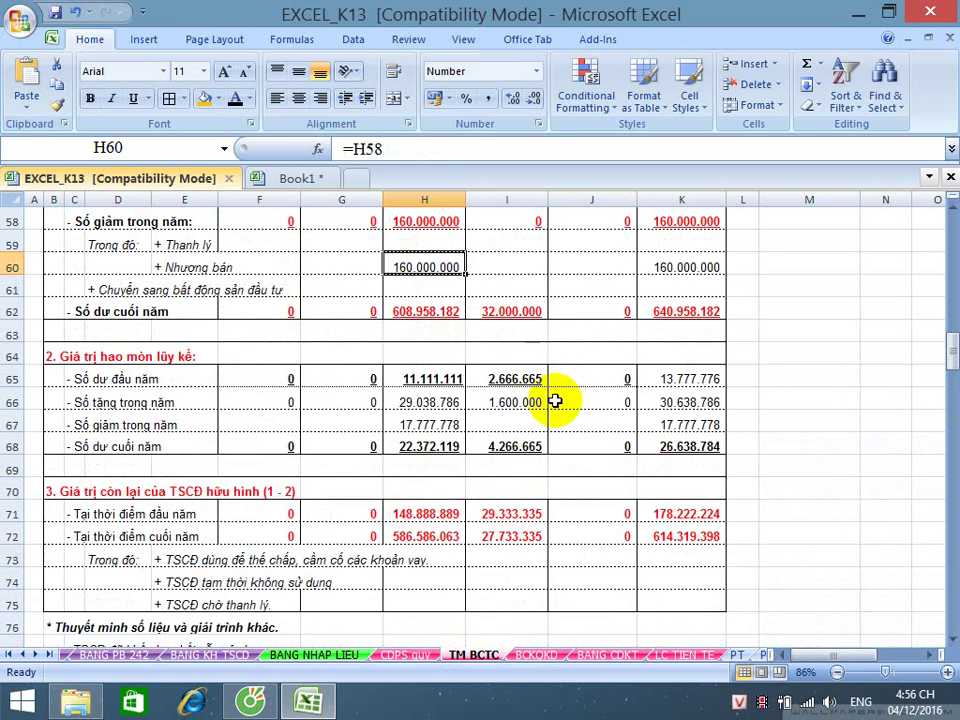
- Create a copy of the TM BCTC sheet in a new workbook
right_click(474, 655)
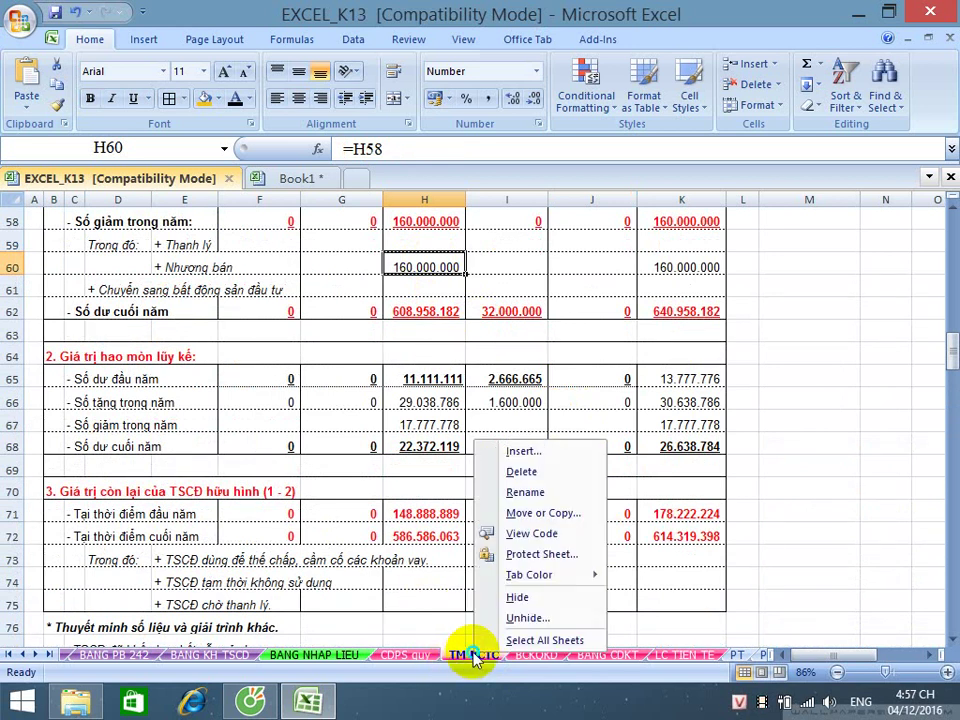
left_click(530, 512)
left_click(472, 580)
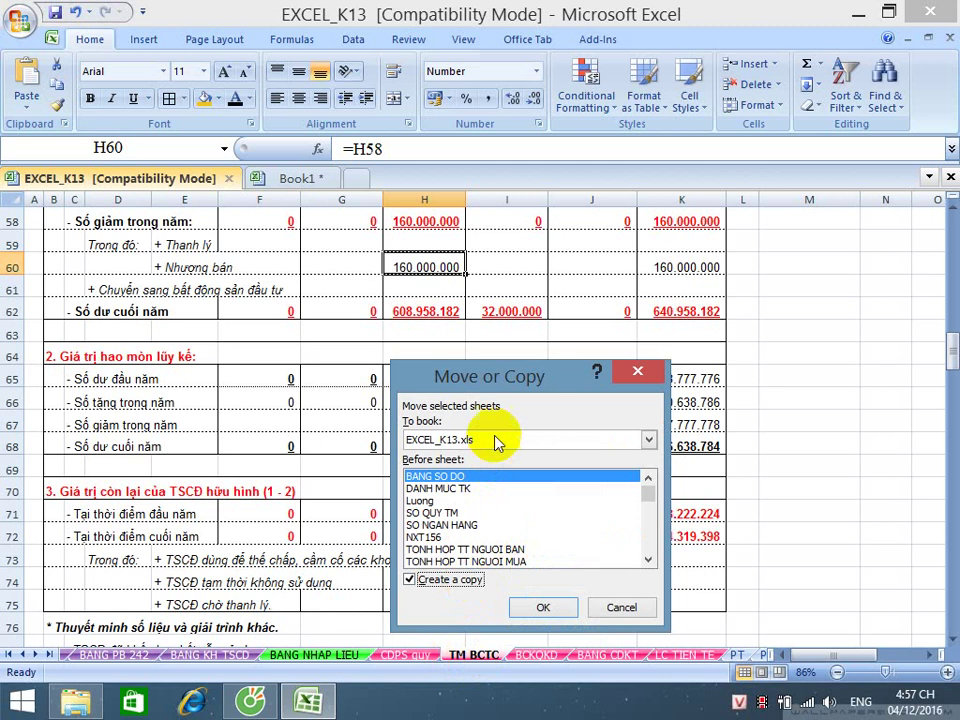
left_click(497, 440)
left_click(483, 456)
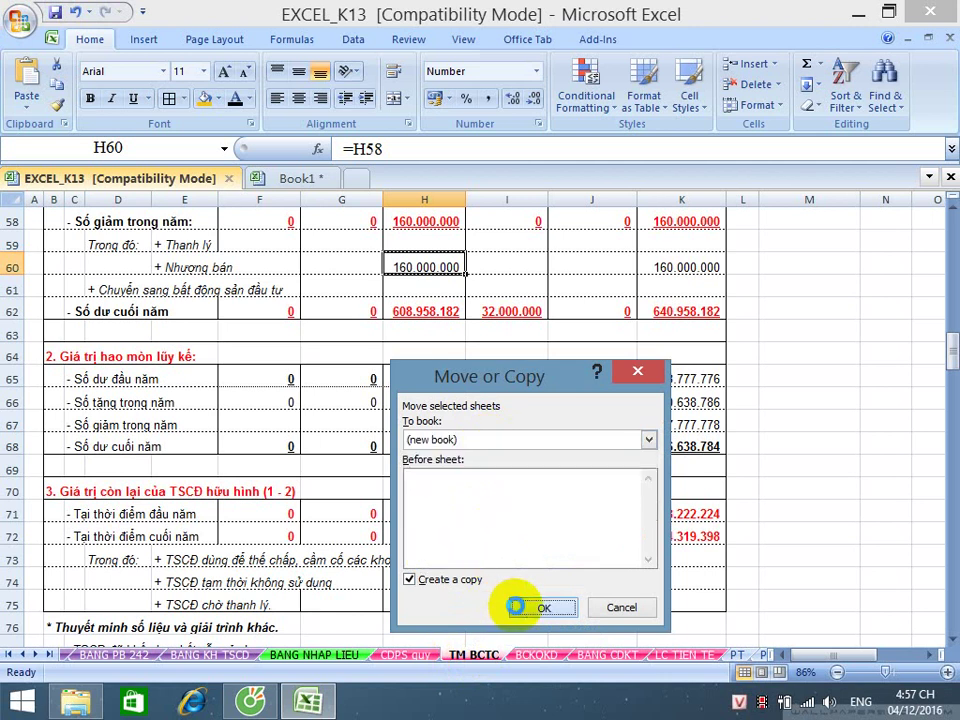
left_click(517, 607)
left_click(513, 563)
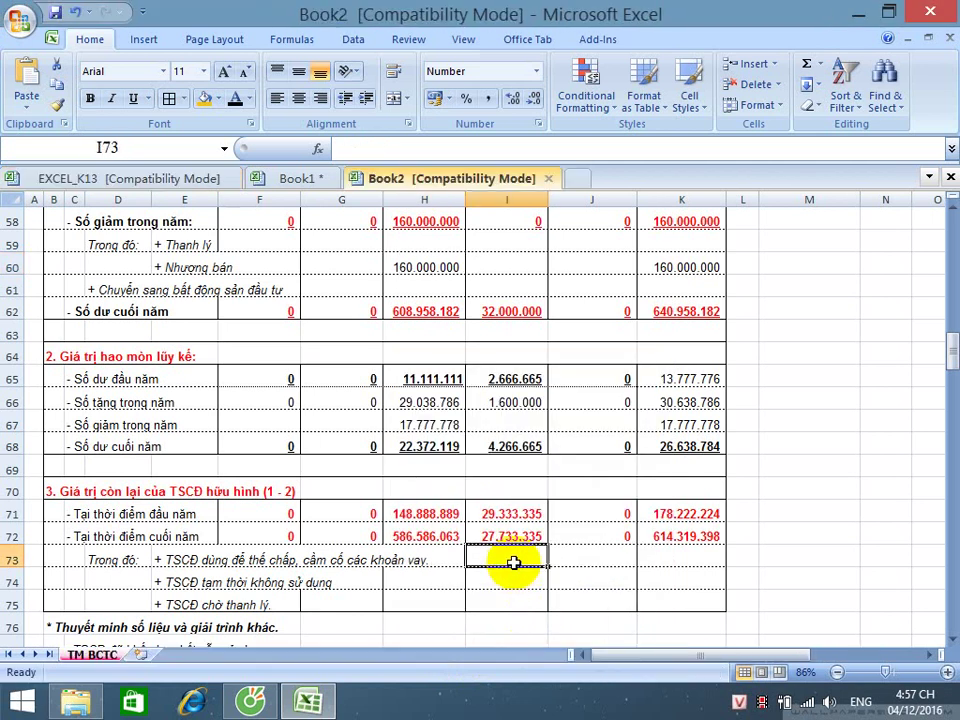
- Replace the formulas in section 01's year-end cells J36:J38 with their values in the copied sheet
scroll(515, 530, "up", 4)
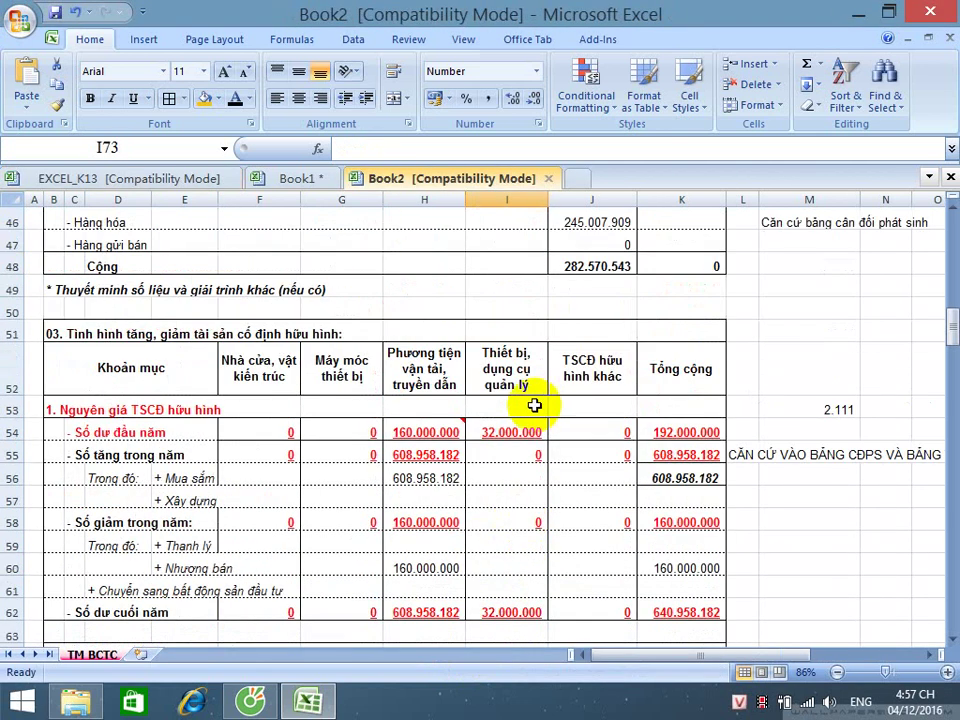
scroll(534, 405, "down", 2)
scroll(470, 416, "up", 12)
scroll(480, 407, "down", 6)
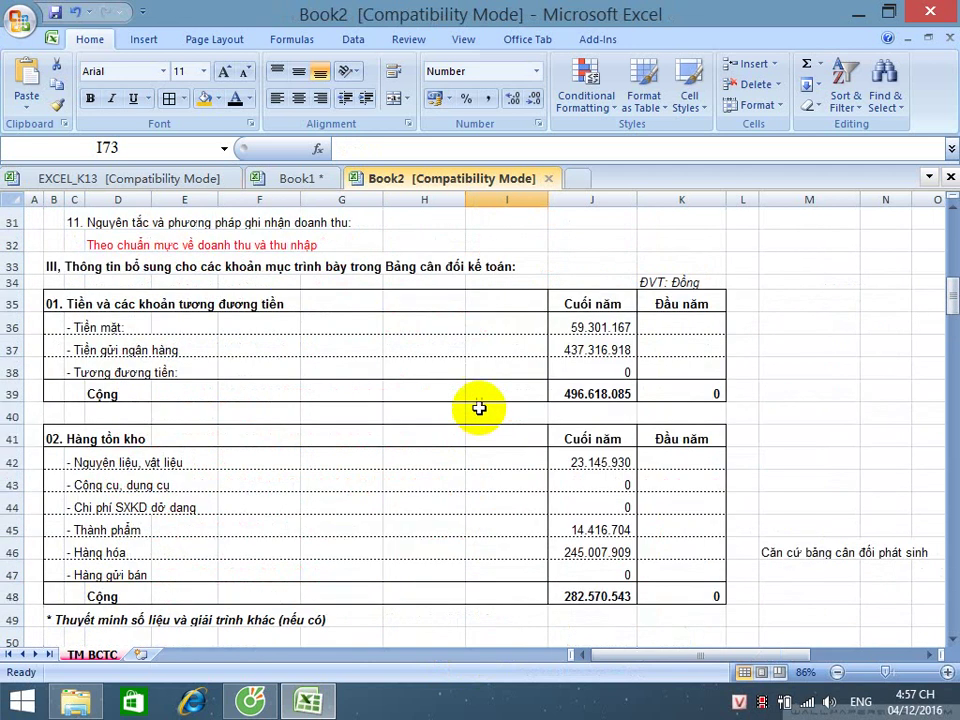
left_click_drag(583, 260, 587, 295)
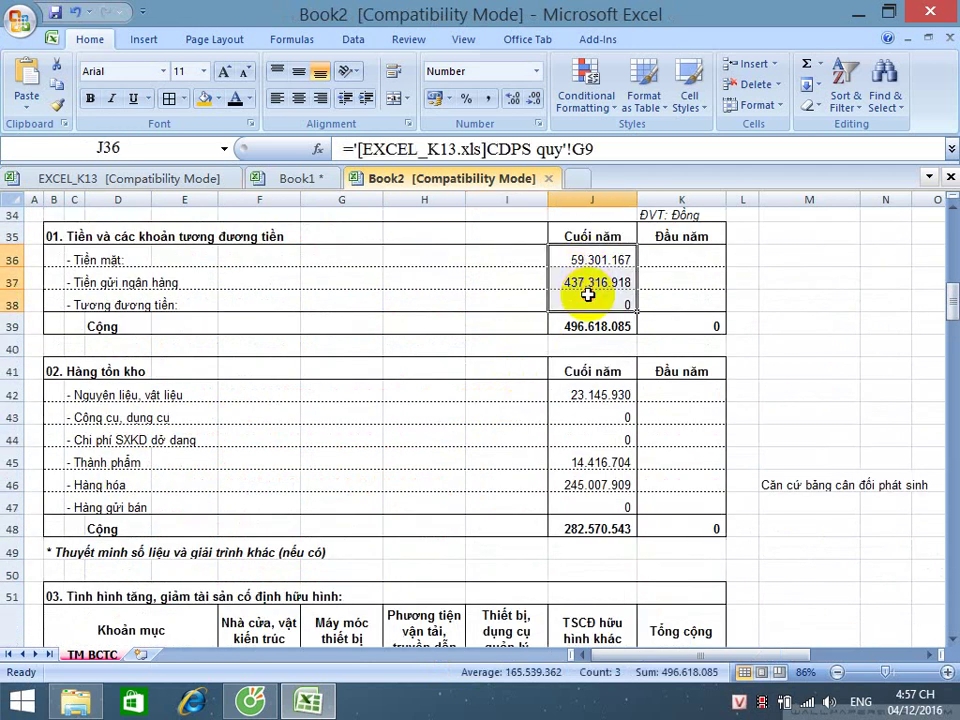
key("ctrl+c")
right_click(588, 262)
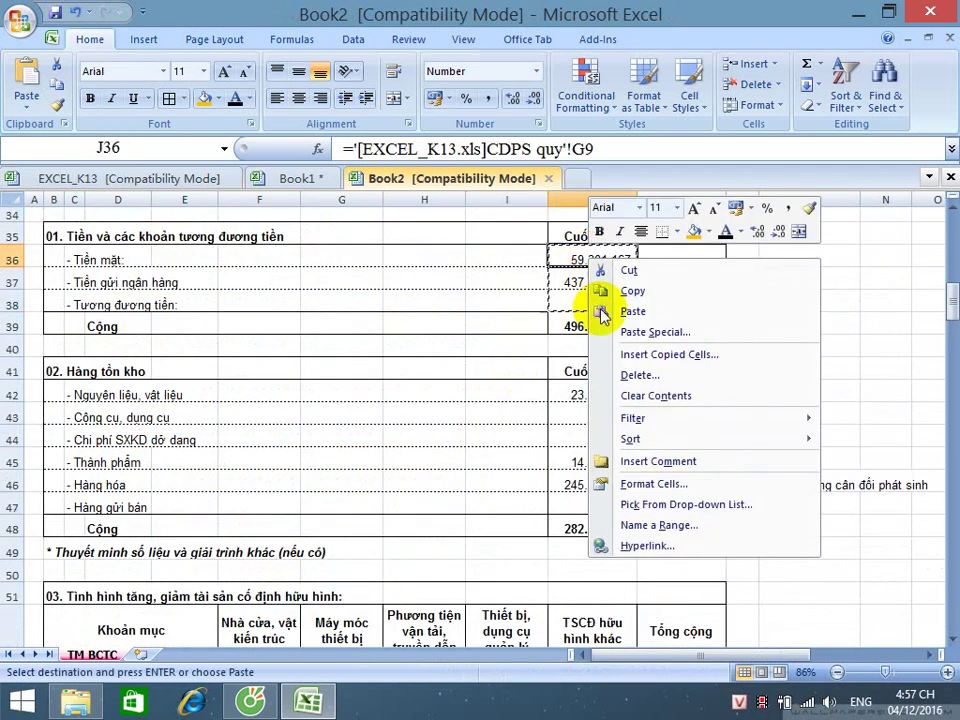
left_click(622, 333)
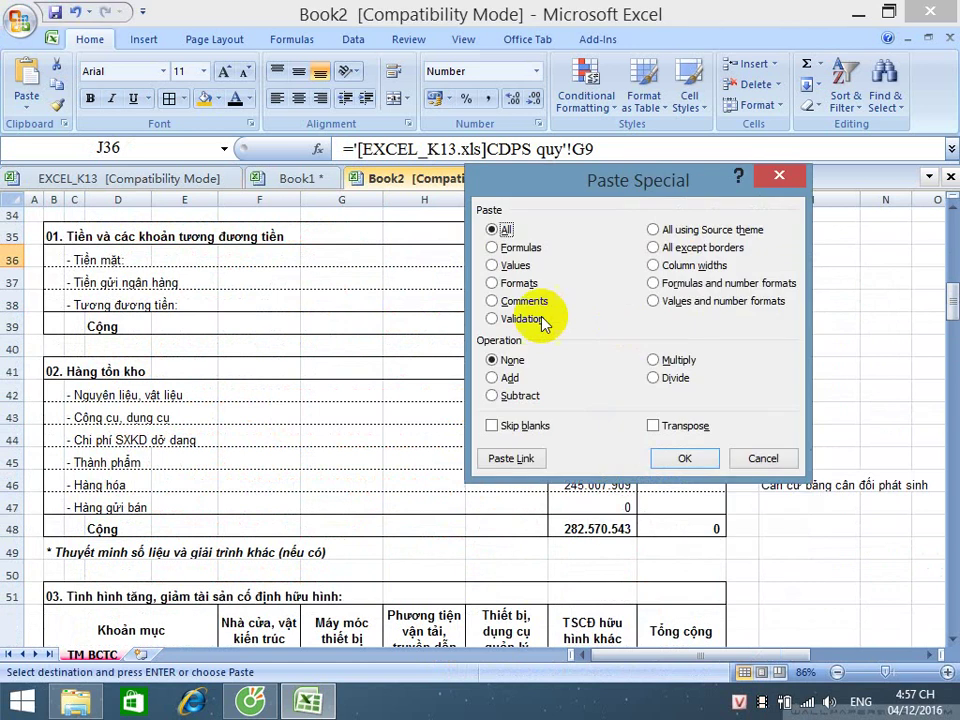
left_click(515, 266)
left_click(680, 457)
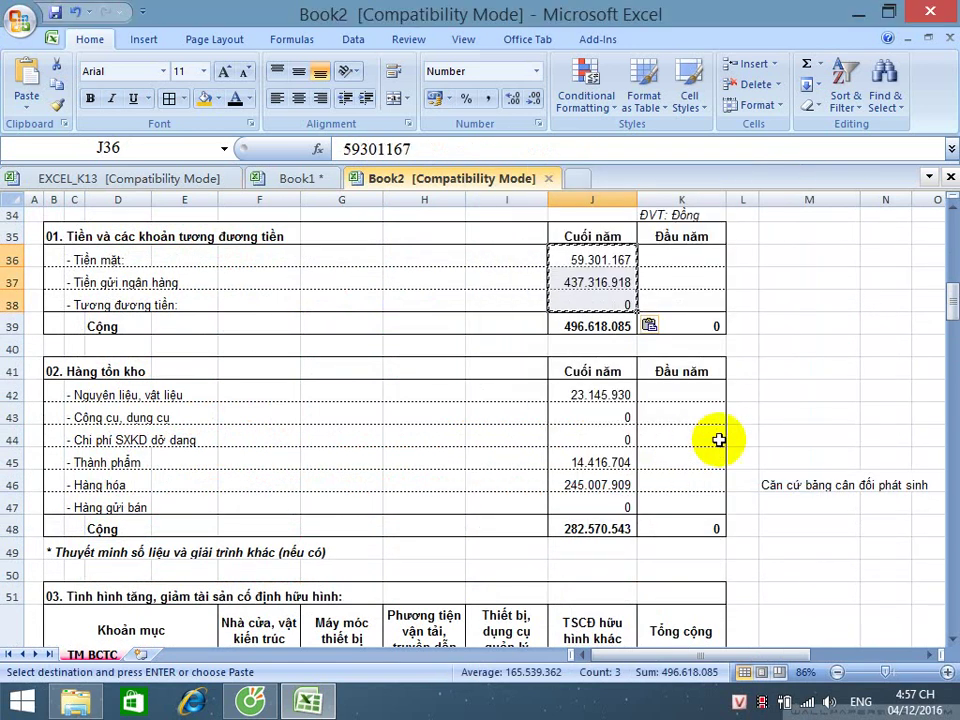
left_click(812, 390)
- Compare the contents of cash cell J36 between the Book2 copy and the original EXCEL_K13 workbook
left_click(596, 259)
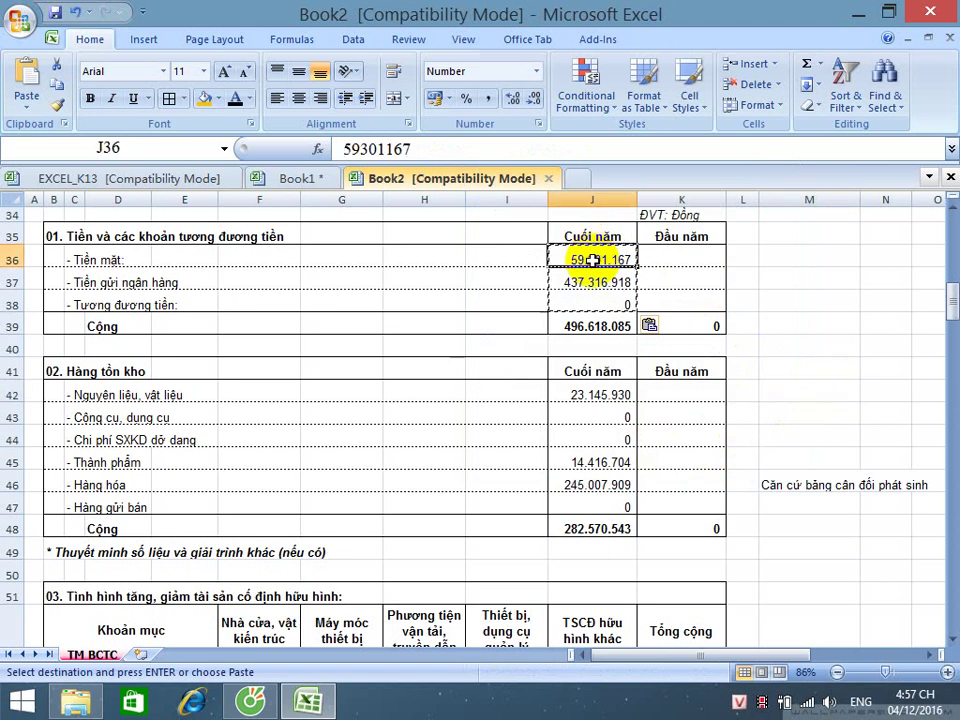
left_click(120, 178)
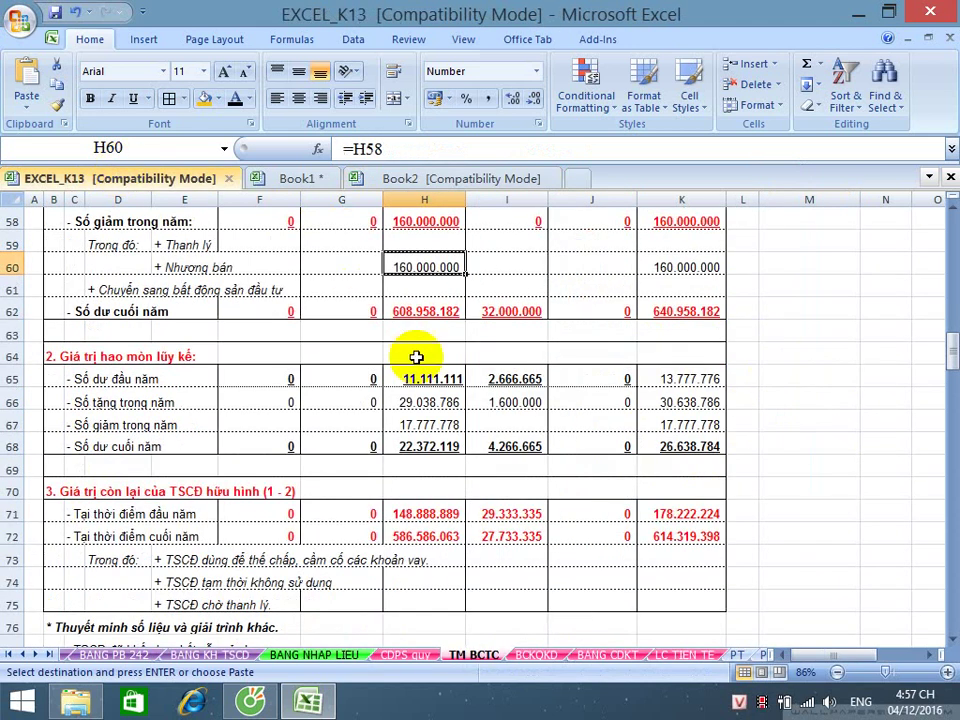
scroll(416, 357, "up", 10)
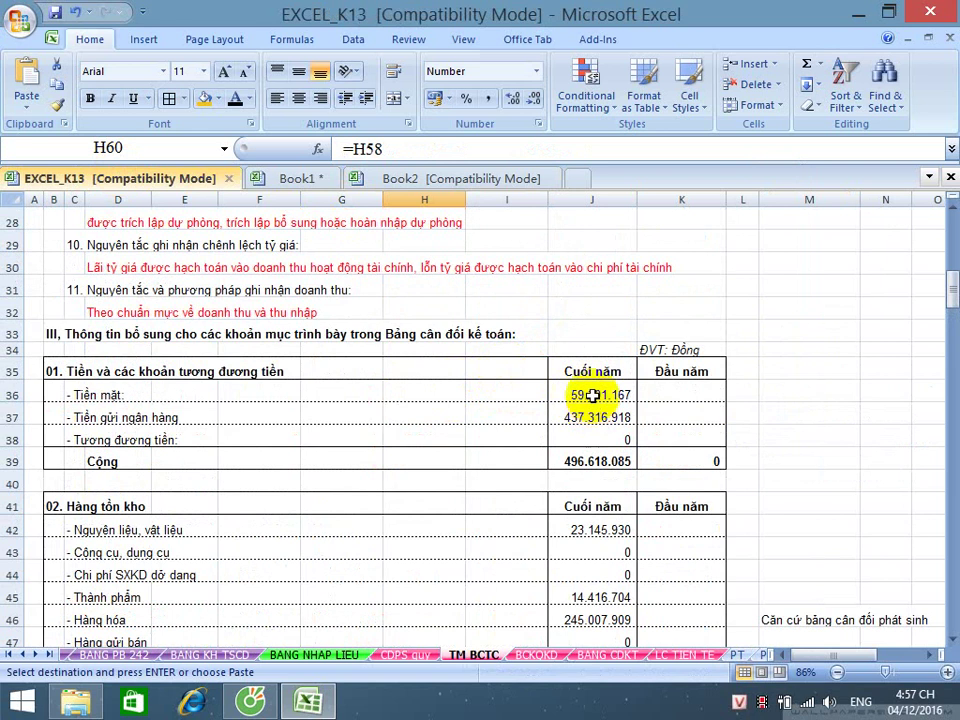
left_click(593, 396)
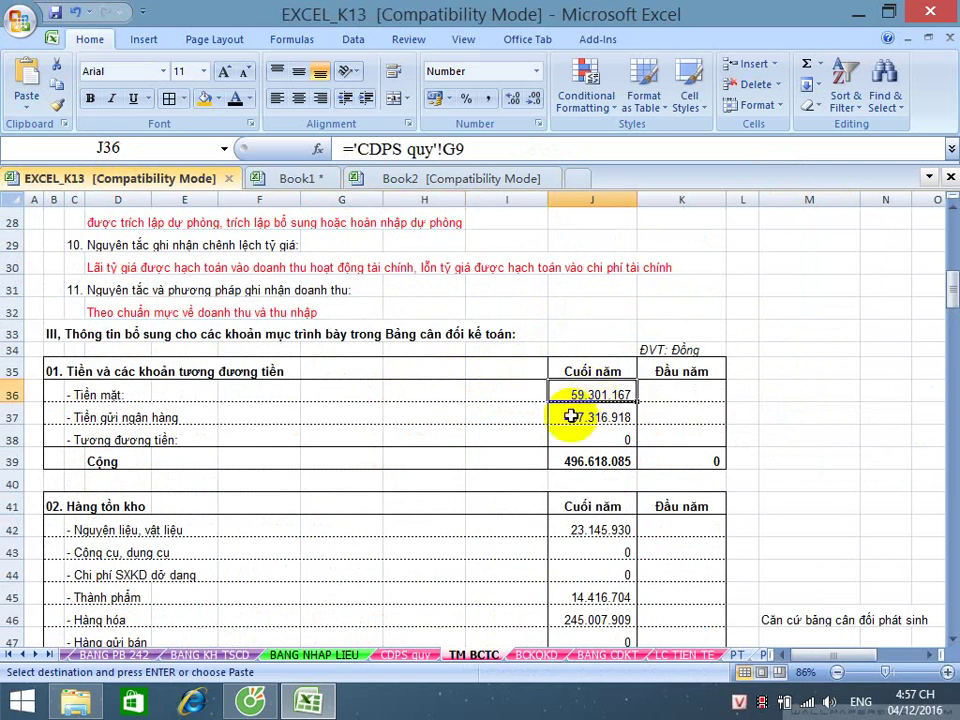
left_click(452, 179)
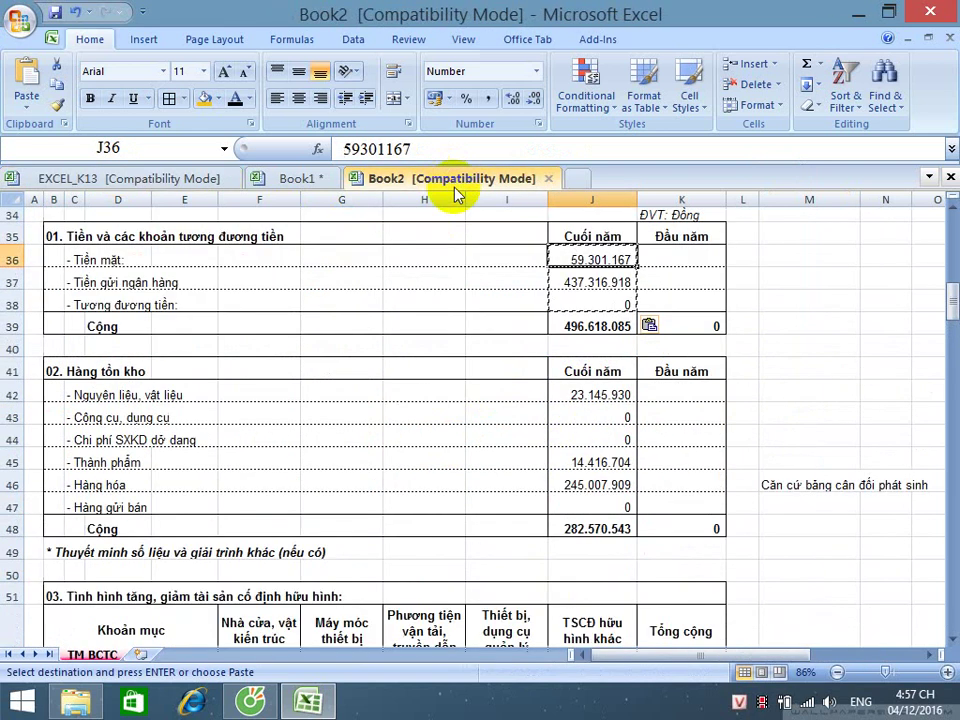
left_click(457, 391)
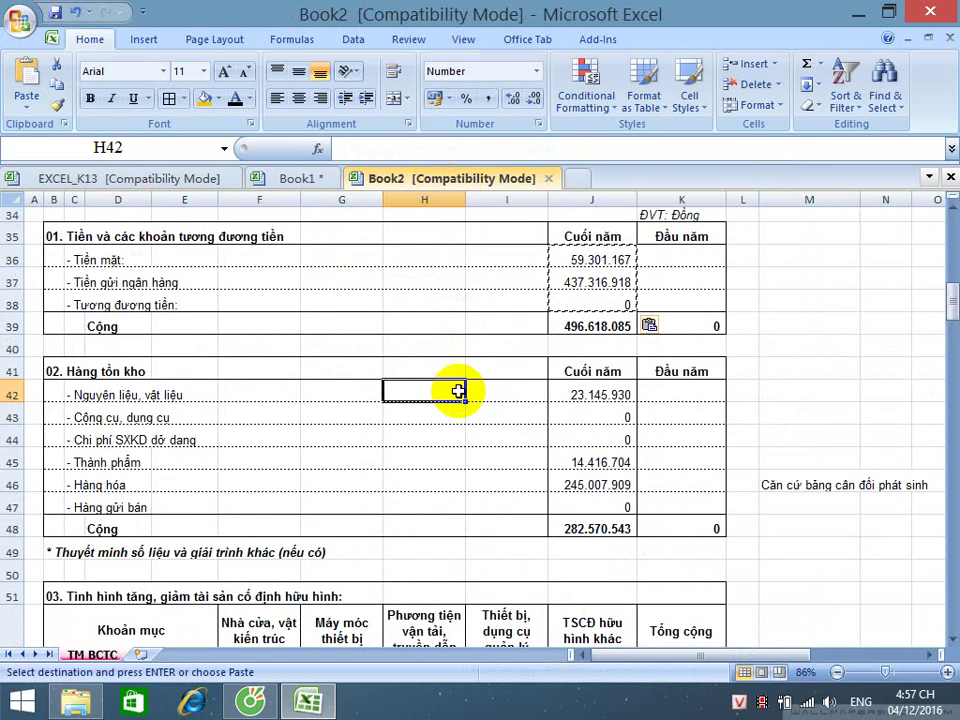
left_click(578, 258)
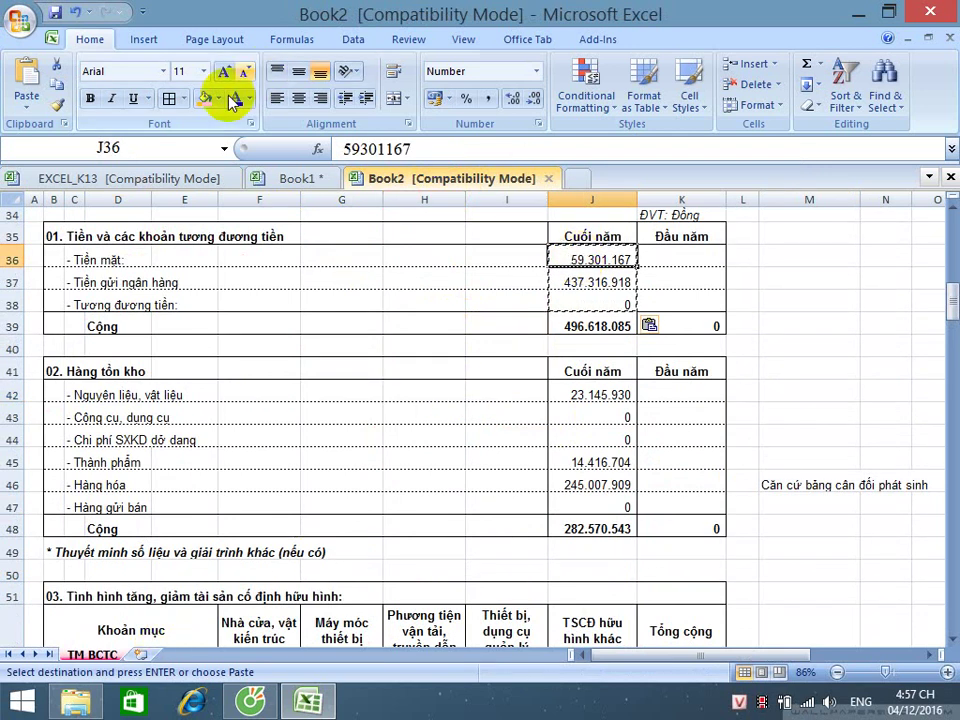
left_click(189, 178)
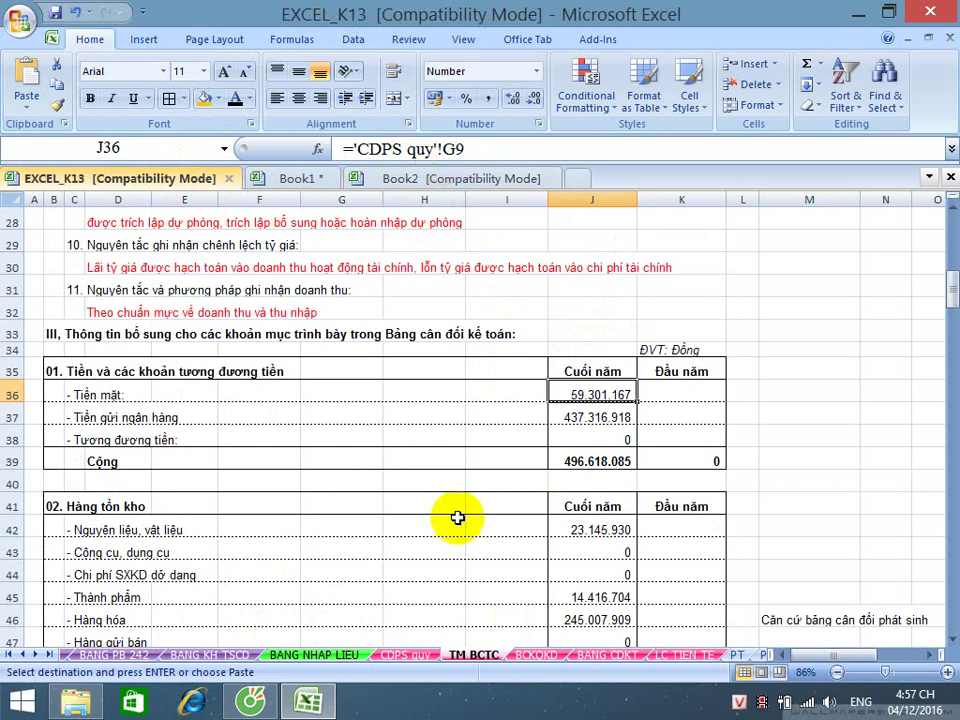
- Copy the whole notes range A1:K188 on Book2's TM BCTC sheet
left_click(450, 182)
scroll(347, 369, "up", 9)
scroll(93, 259, "up", 2)
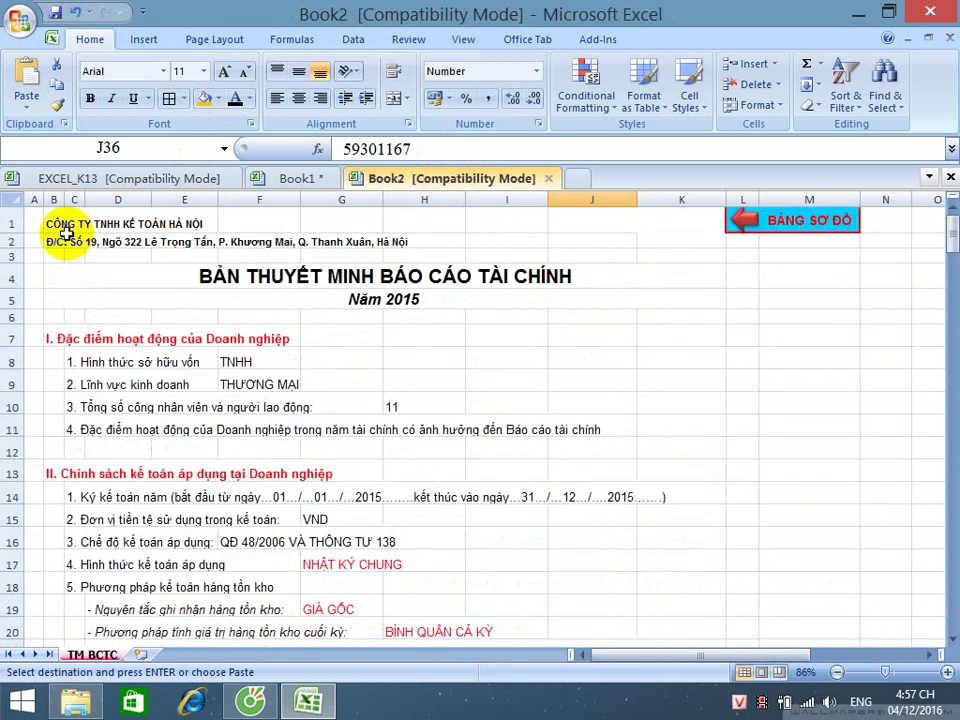
left_click_drag(43, 221, 671, 280)
key("ctrl+c")
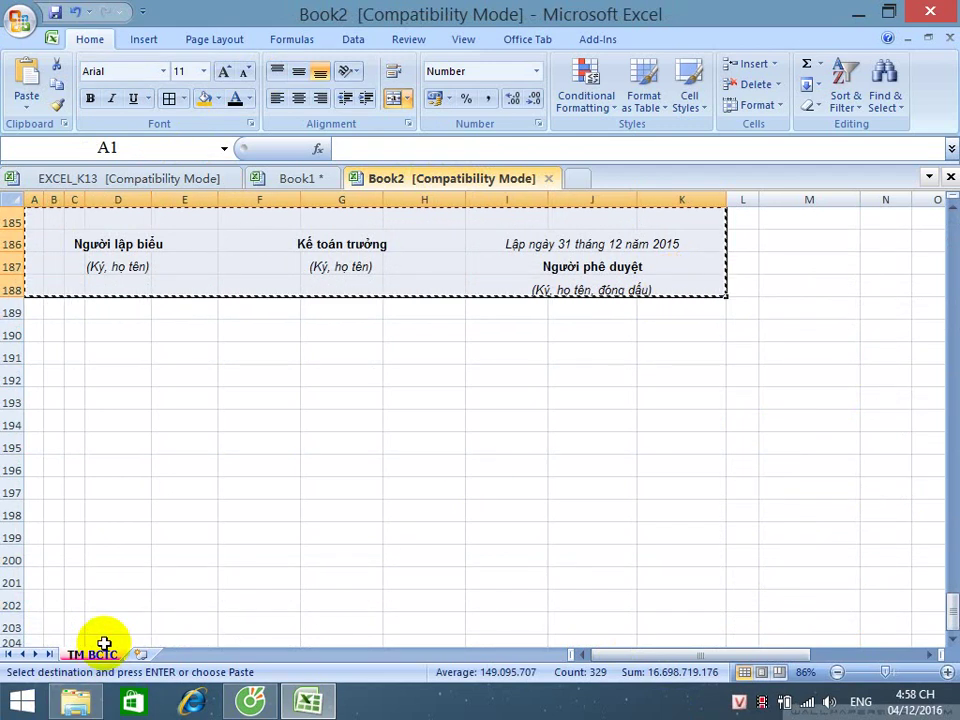
left_click(510, 516)
scroll(511, 518, "up", 3)
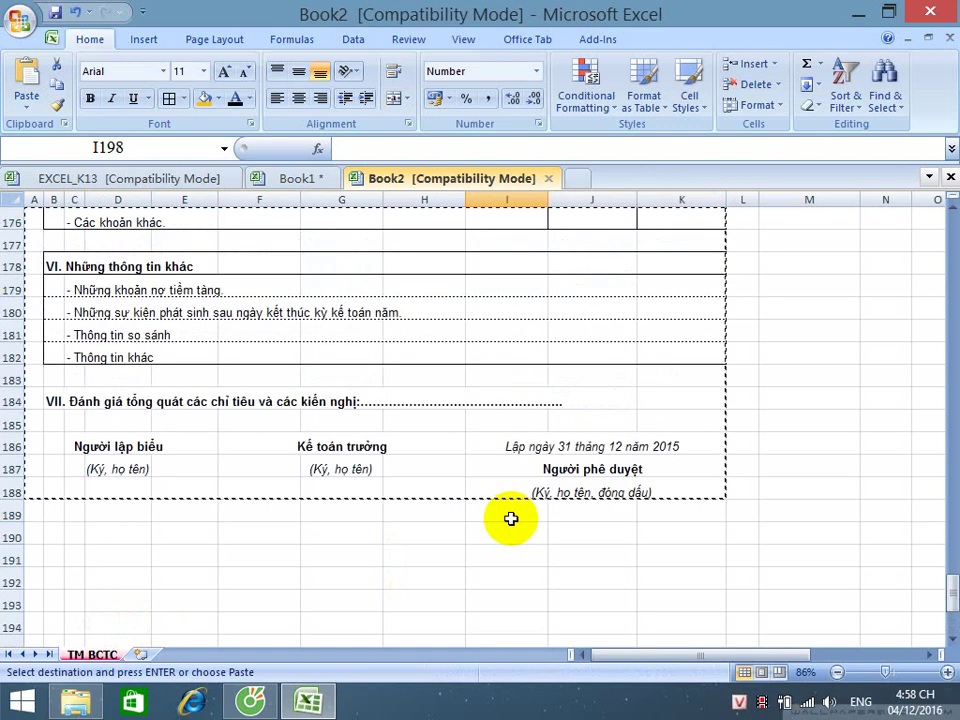
scroll(510, 518, "up", 9)
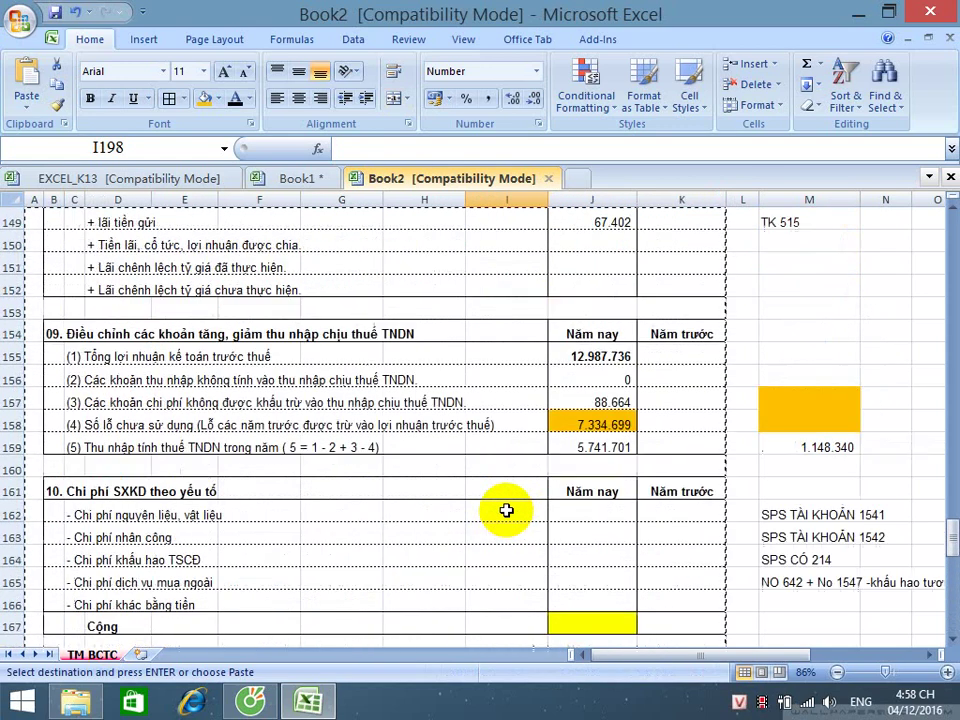
scroll(507, 511, "up", 17)
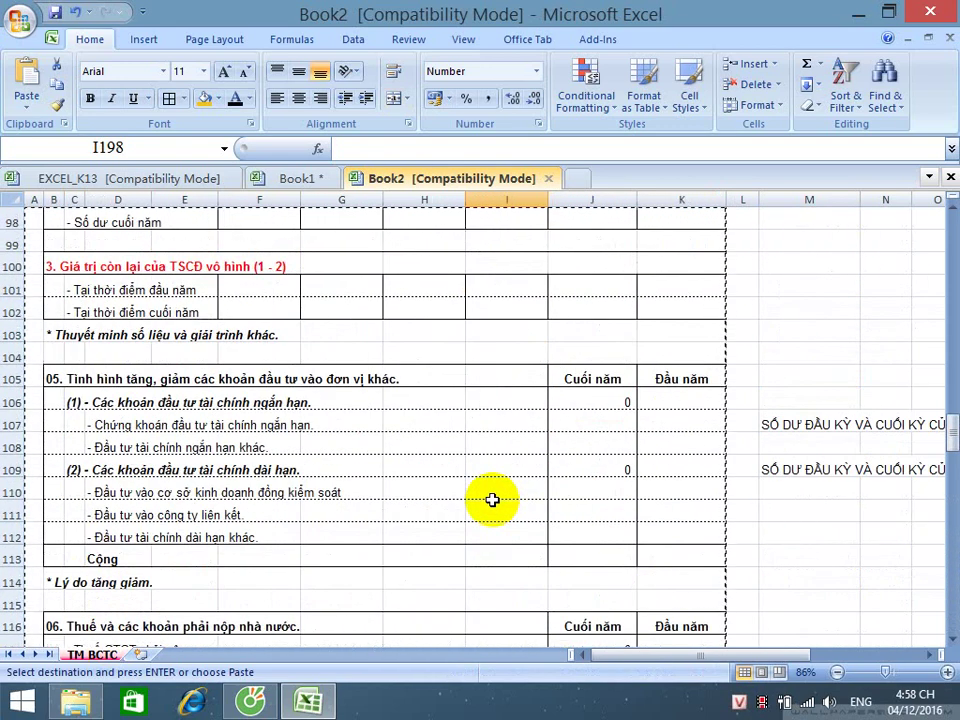
scroll(492, 500, "up", 11)
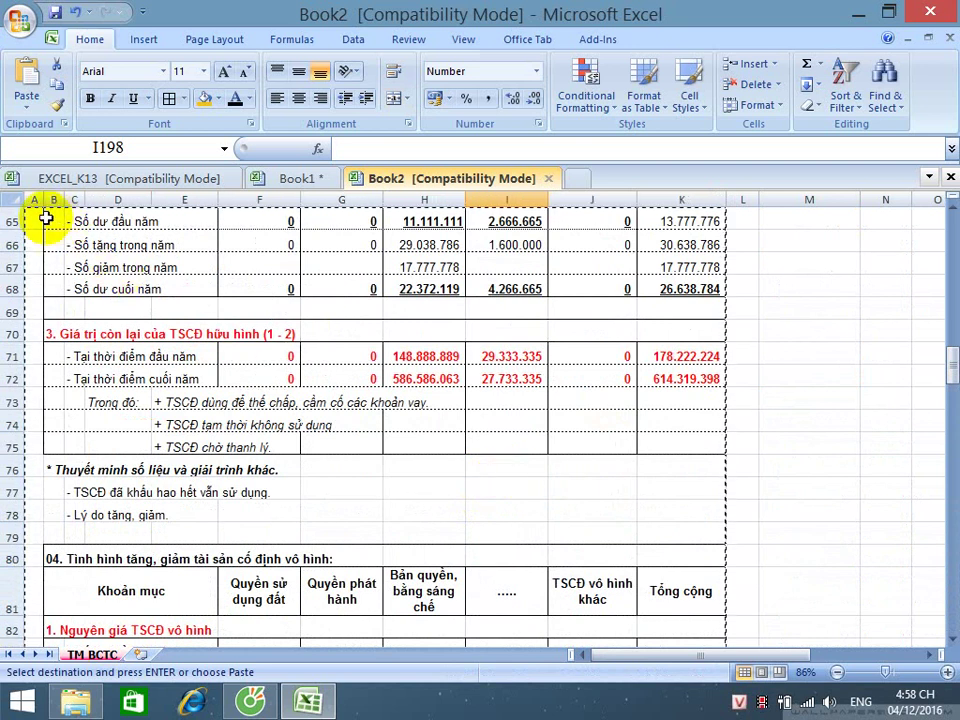
left_click_drag(46, 218, 530, 220)
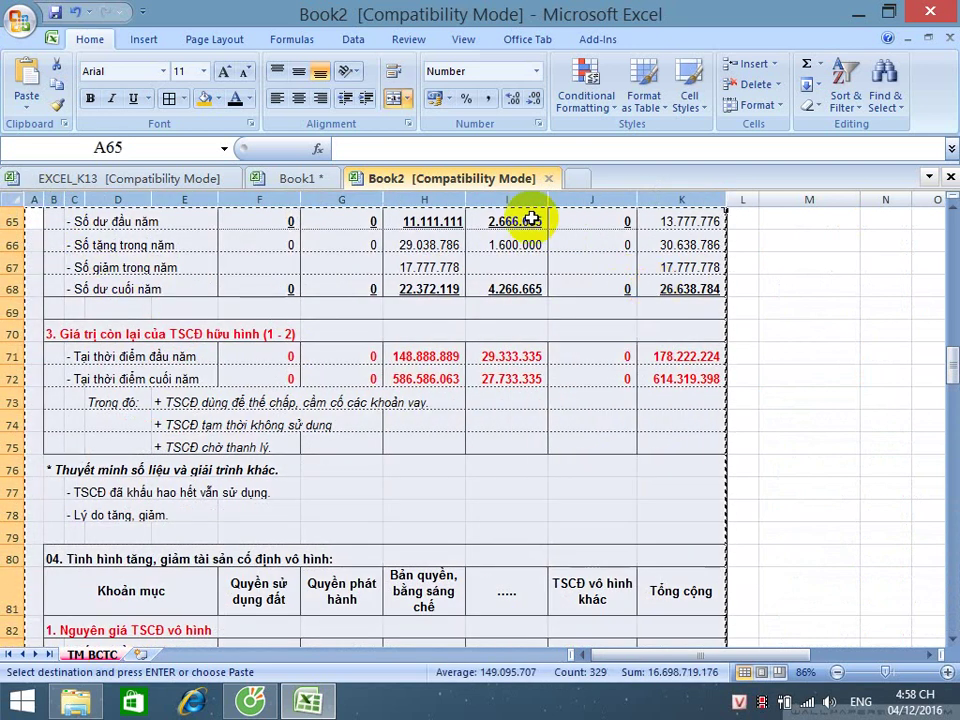
- Close the Book2 workbook without saving and return to sections 01 and 02 of the original TM BCTC sheet
left_click(549, 180)
left_click(476, 401)
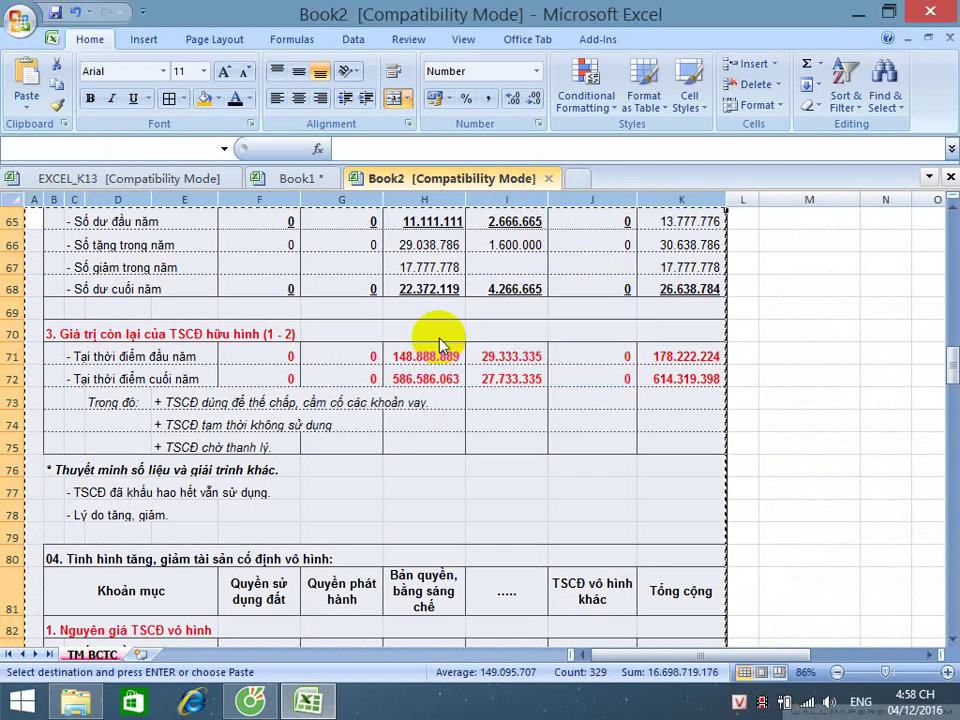
left_click(430, 371)
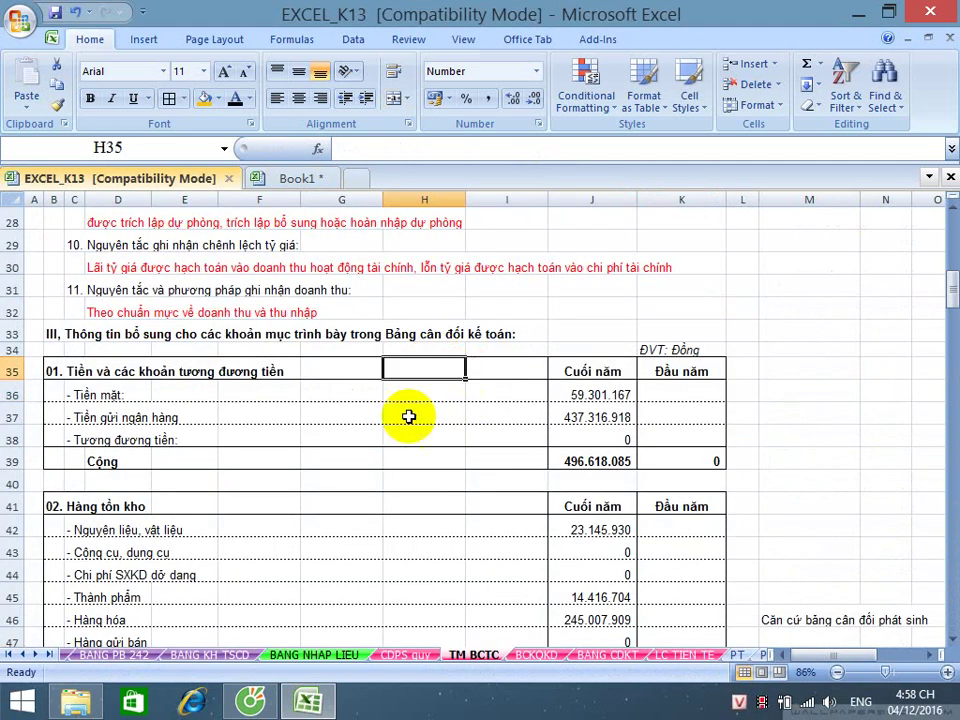
scroll(443, 506, "down", 2)
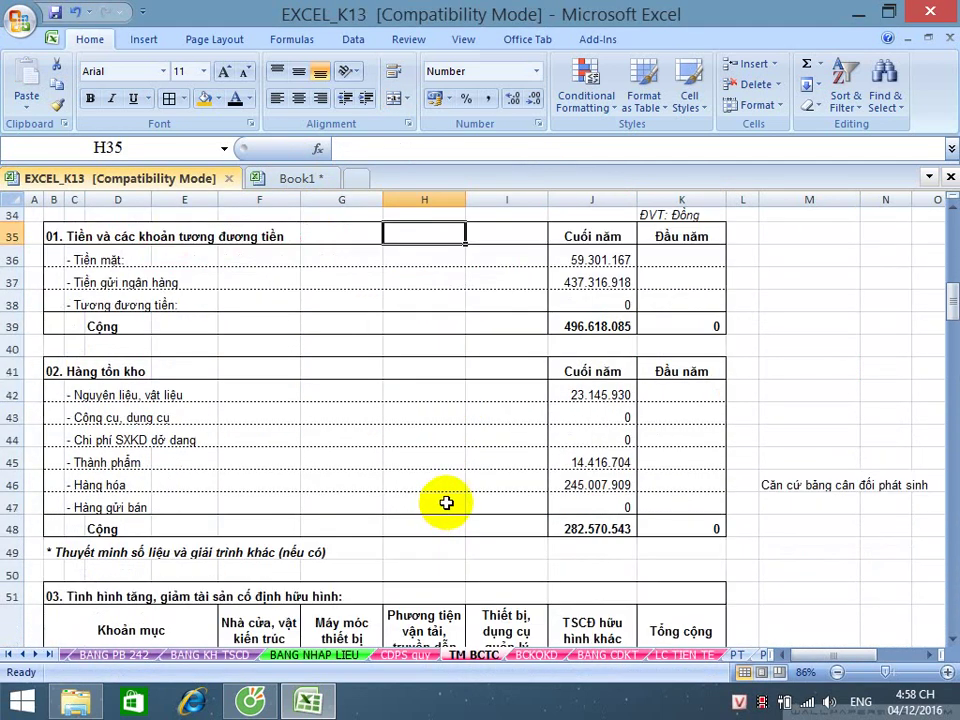
- Create a copy of the TM BCTC sheet in a new workbook
right_click(488, 664)
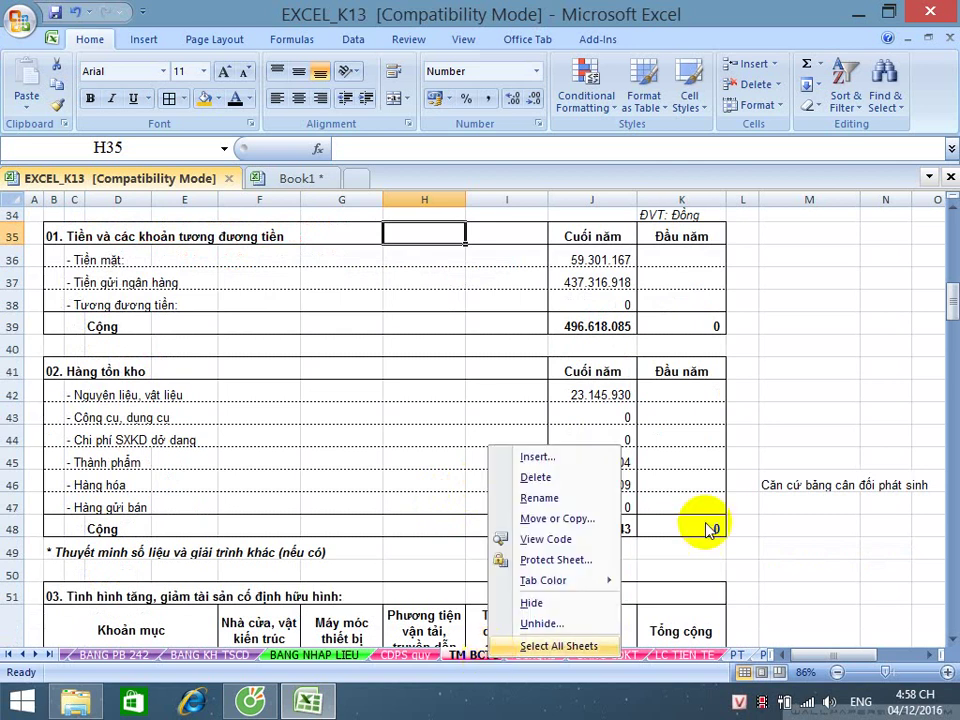
left_click(573, 516)
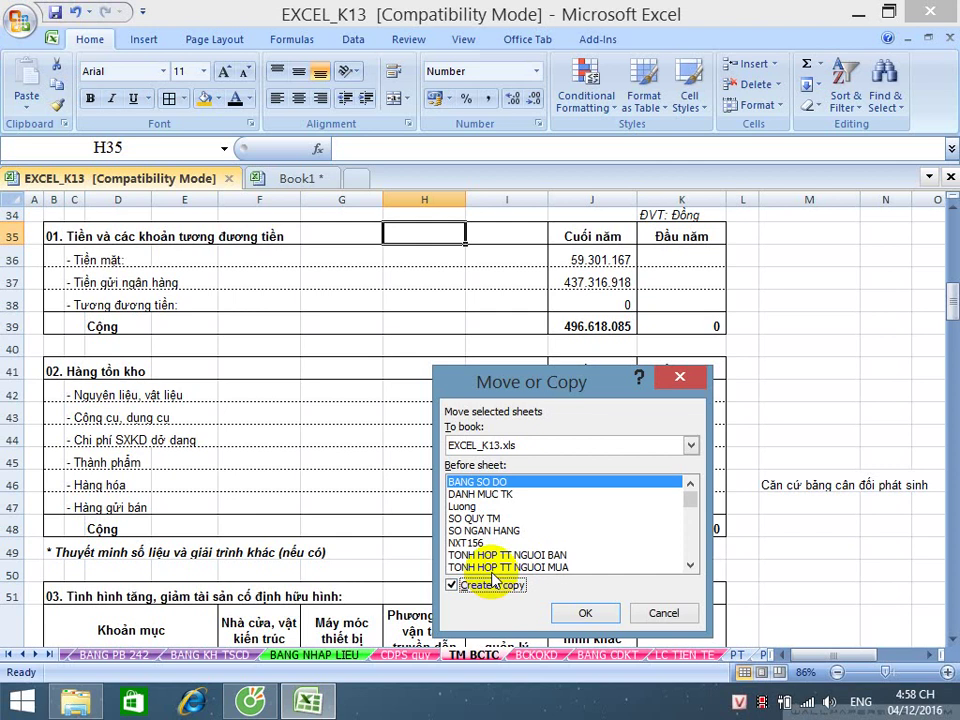
left_click(550, 444)
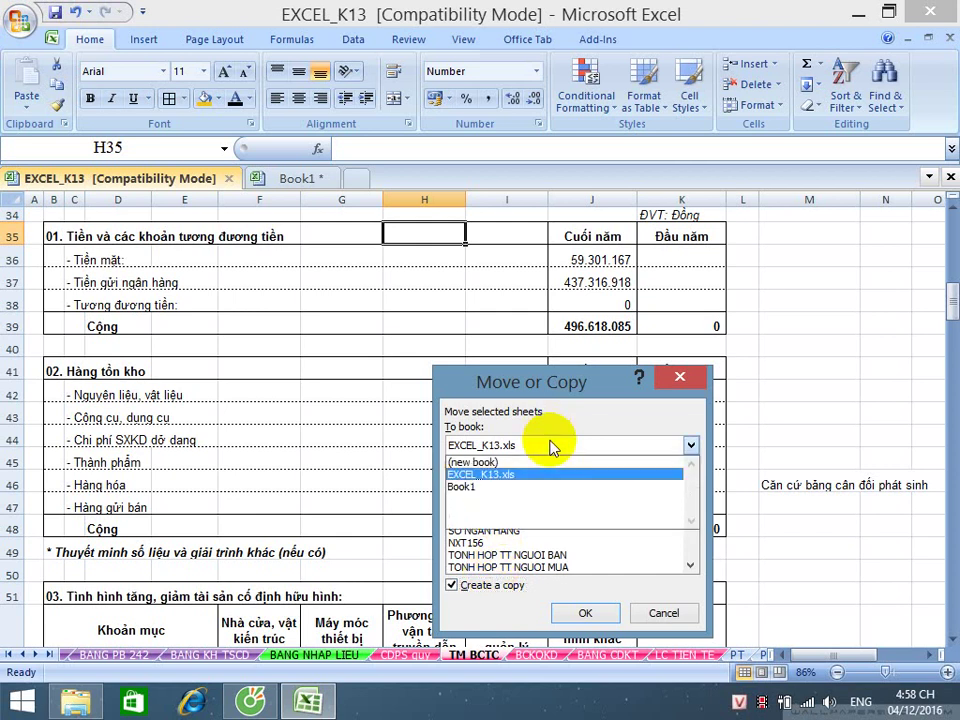
left_click(503, 463)
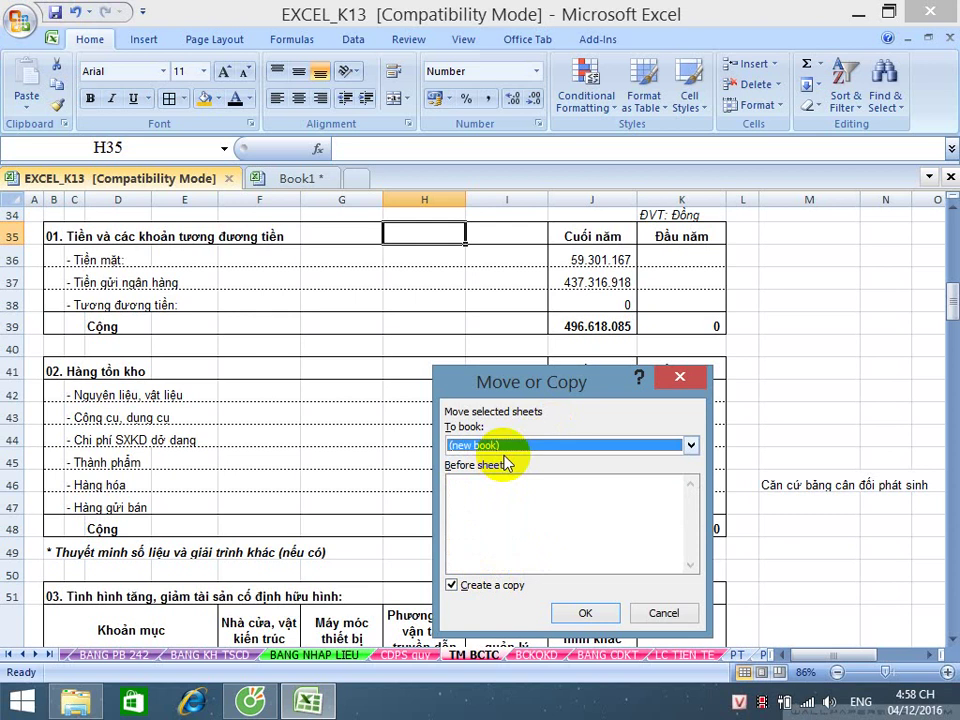
left_click(584, 613)
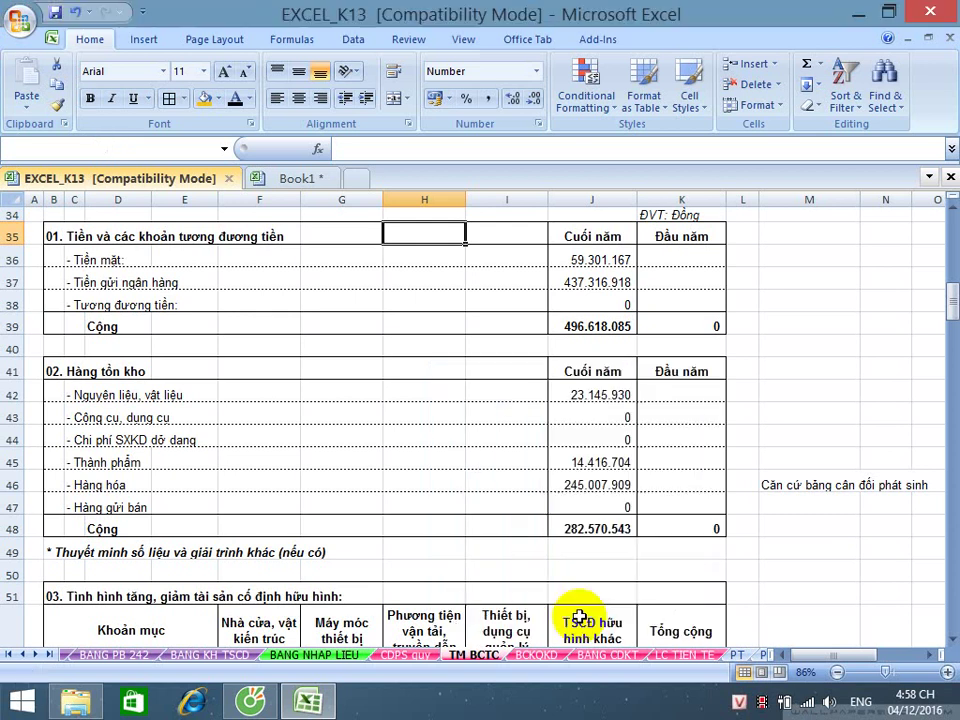
- Copy columns A:K of the new workbook's TM BCTC sheet and paste them back in place as values only
left_click(482, 436)
scroll(489, 443, "up", 8)
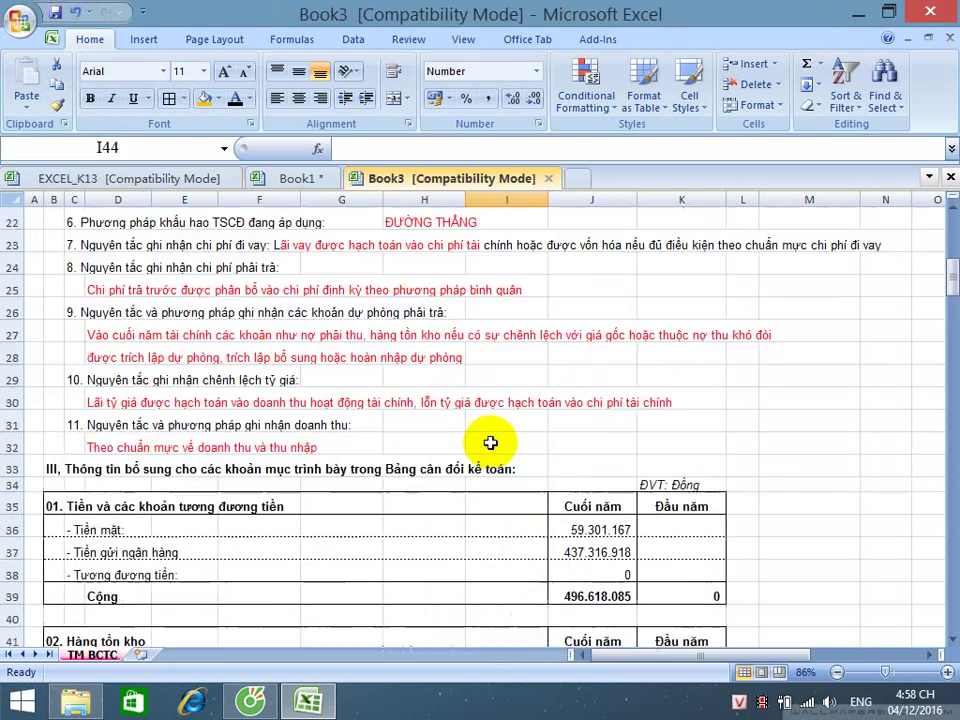
scroll(501, 442, "up", 3)
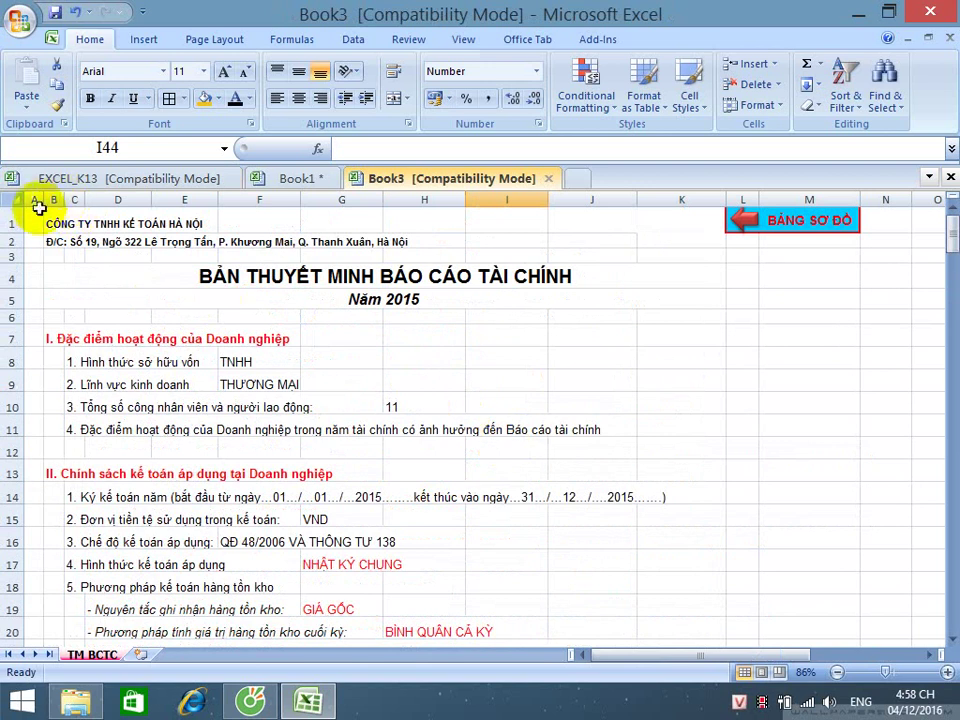
left_click_drag(34, 197, 654, 330)
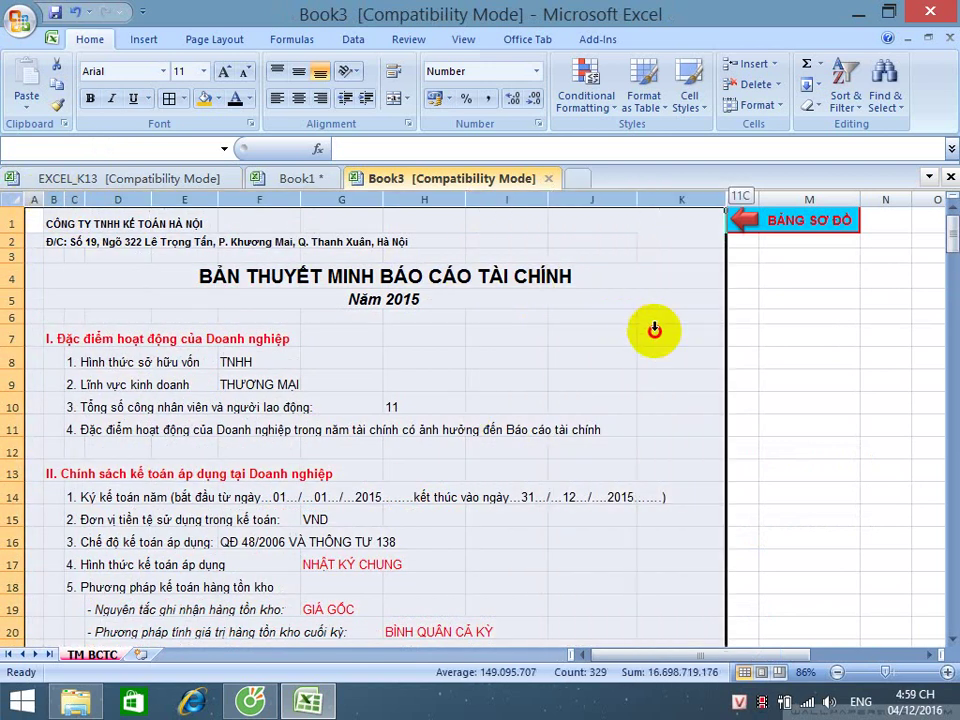
key("ctrl+c")
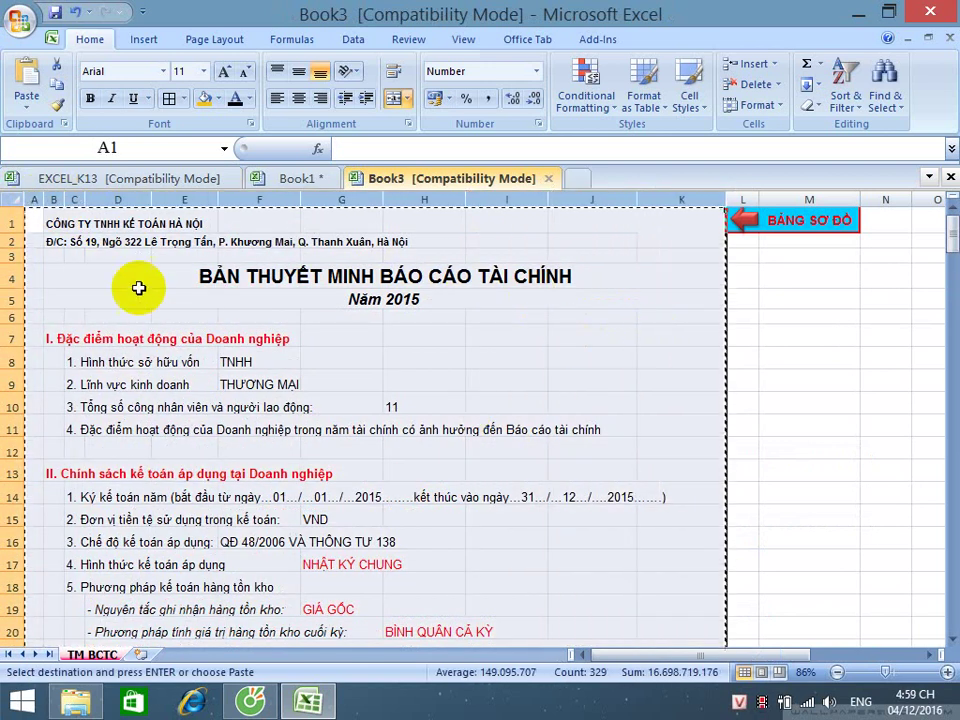
left_click(17, 203)
right_click(17, 203)
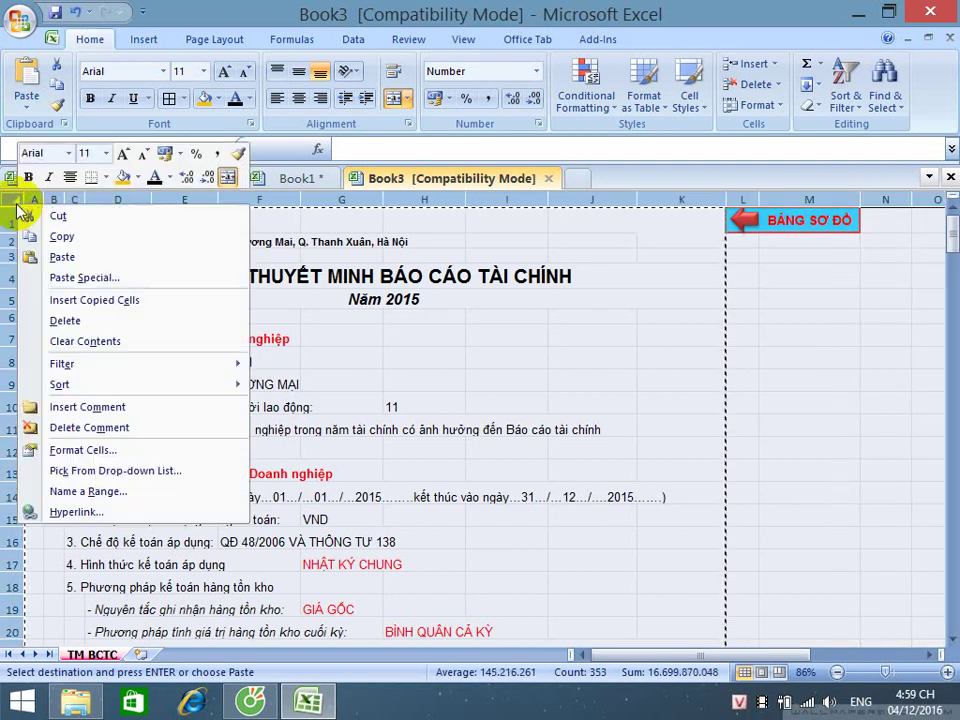
left_click(63, 276)
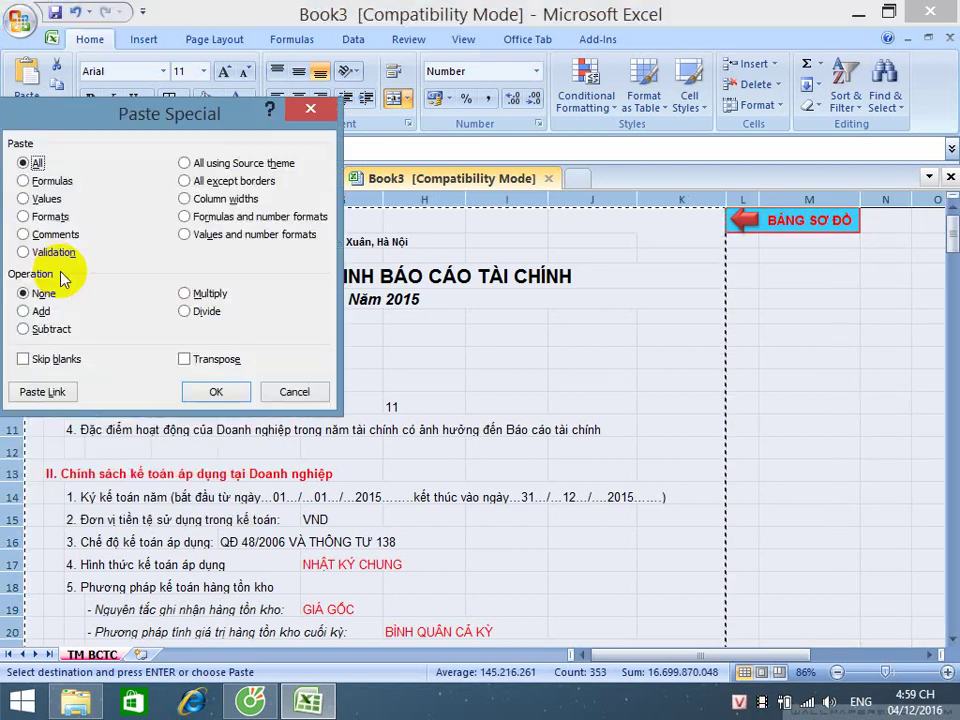
left_click(45, 198)
left_click(216, 392)
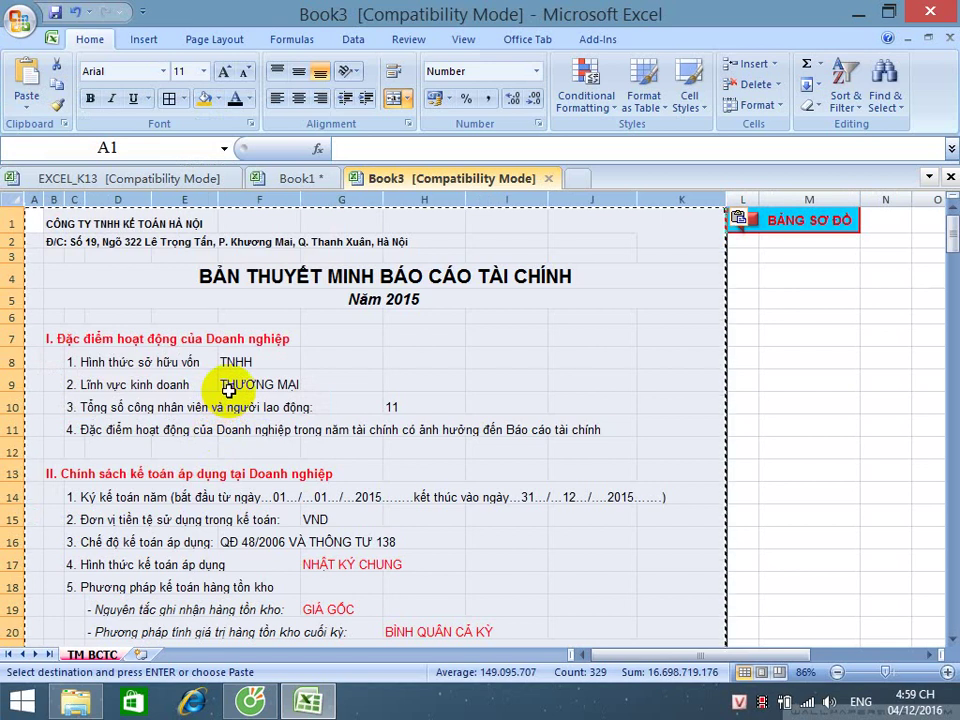
- Check whether the year-end cells in sections 01 and 02, including J37, J39 and J46, contain plain values instead of formulas
left_click(736, 490)
scroll(632, 561, "down", 10)
left_click(620, 350)
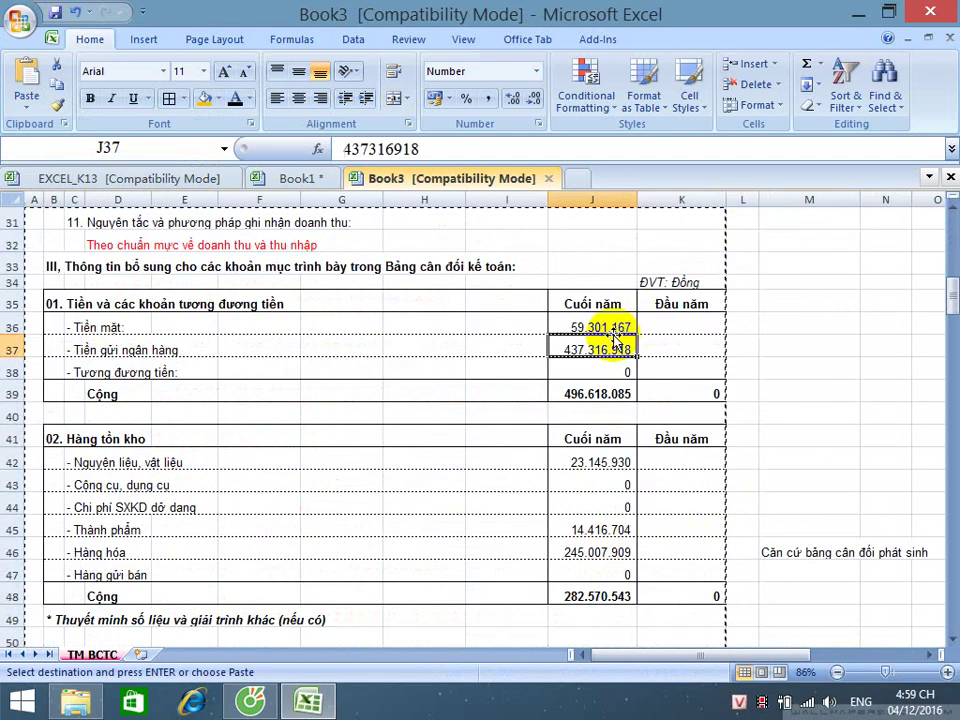
left_click(611, 393)
scroll(628, 438, "down", 2)
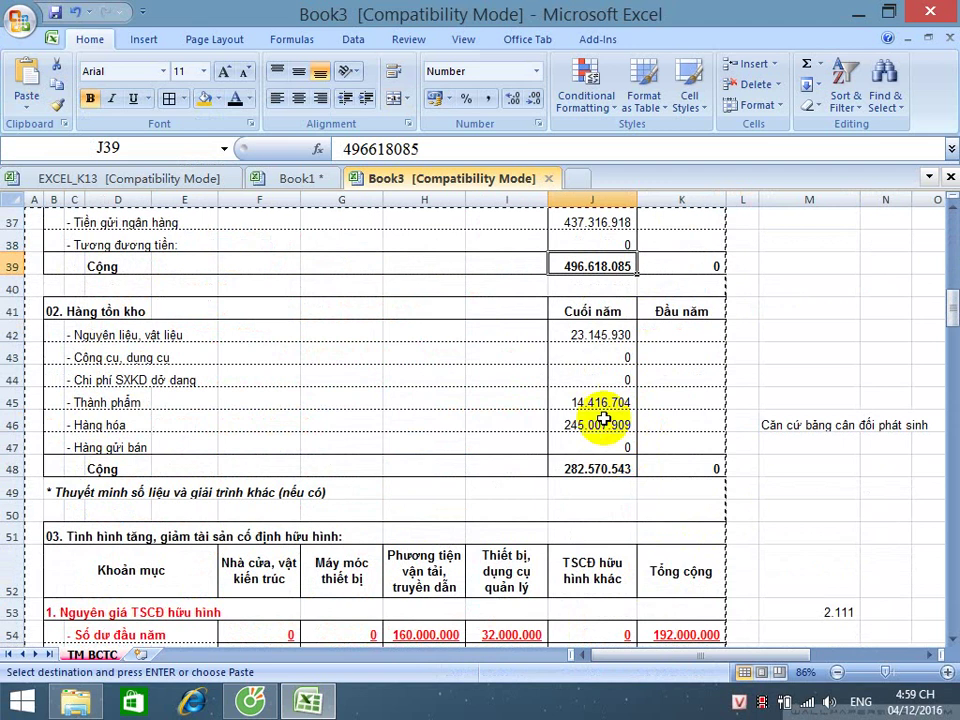
left_click(628, 422)
scroll(680, 420, "down", 1)
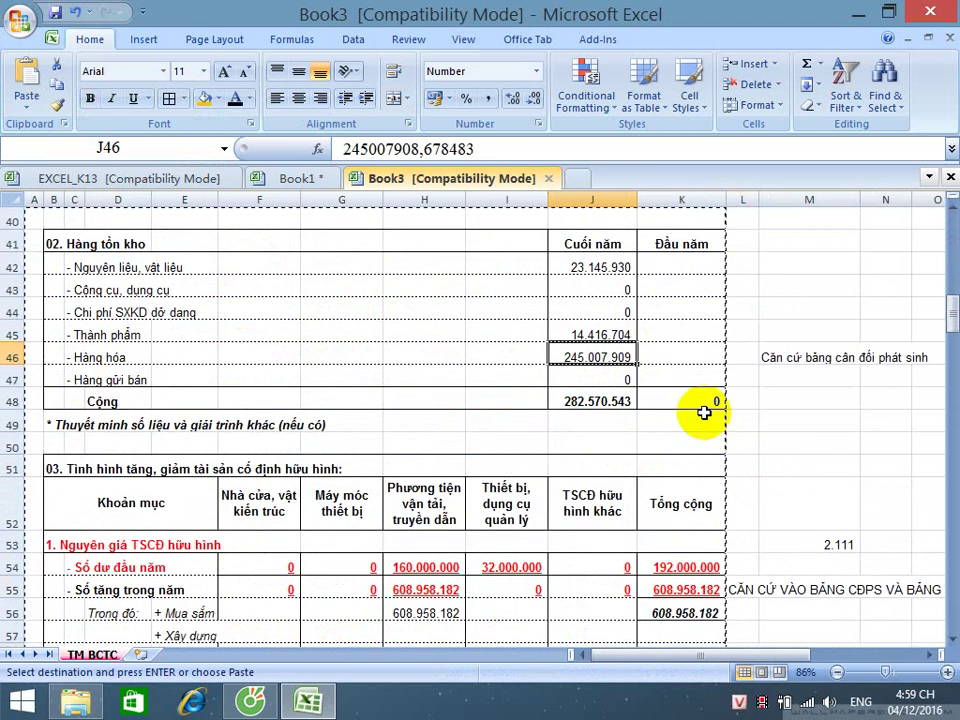
scroll(634, 403, "up", 5)
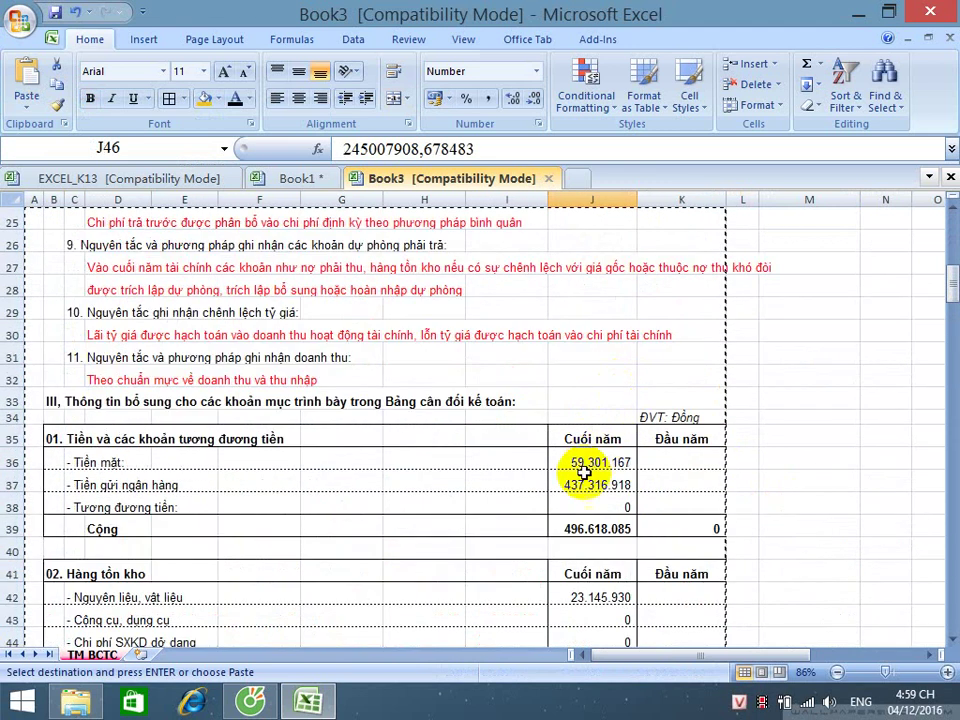
left_click_drag(584, 476, 624, 458)
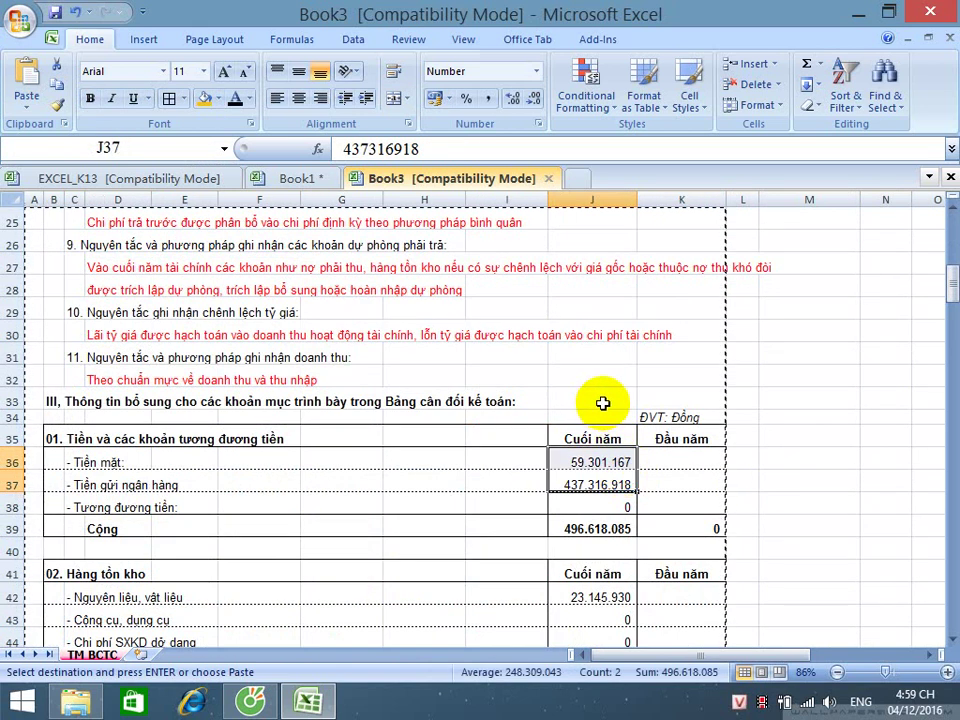
- Close the Book3 workbook without saving or keeping the clipboard data, and select cell J43 on the original TM BCTC sheet
left_click(548, 180)
left_click(467, 403)
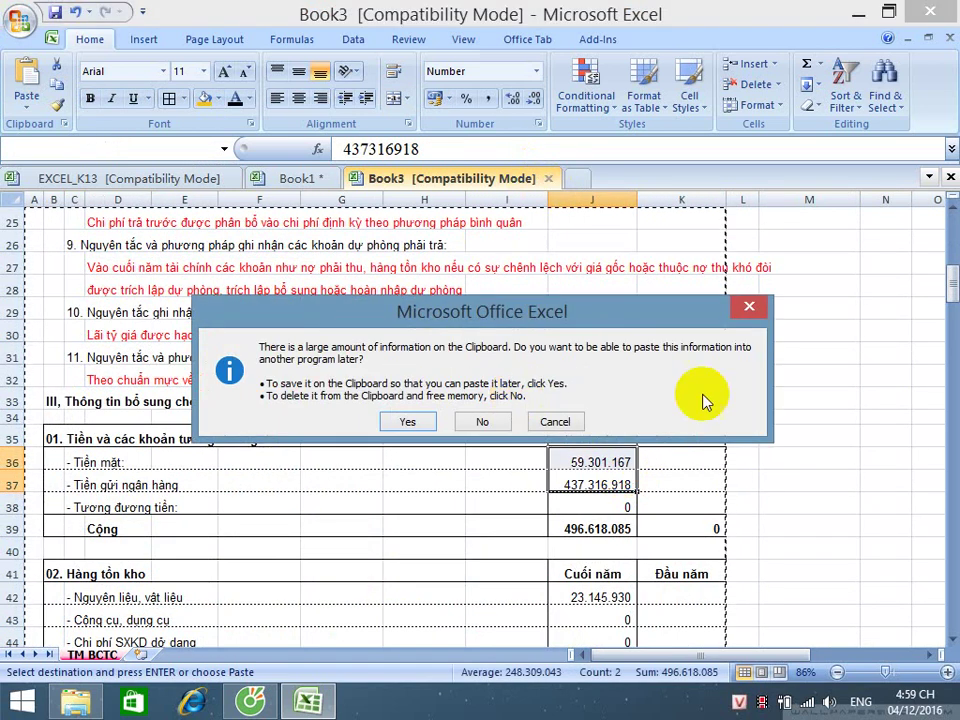
left_click(505, 425)
left_click(610, 418)
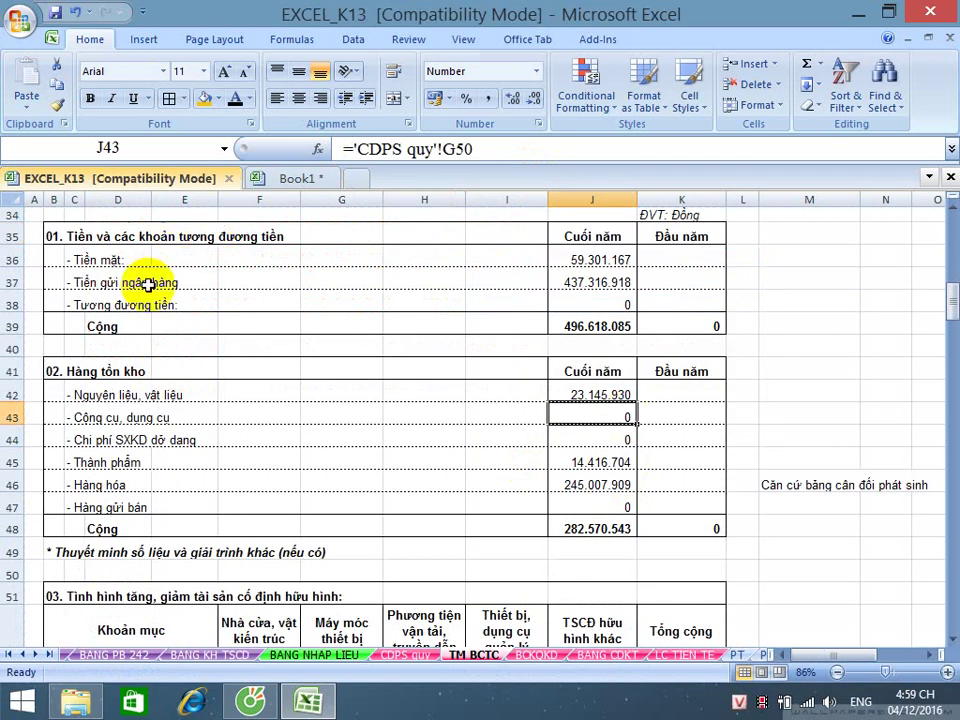
- Copy the original TM BCTC sheet into another new workbook, keeping the source sheet in EXCEL_K13
right_click(491, 658)
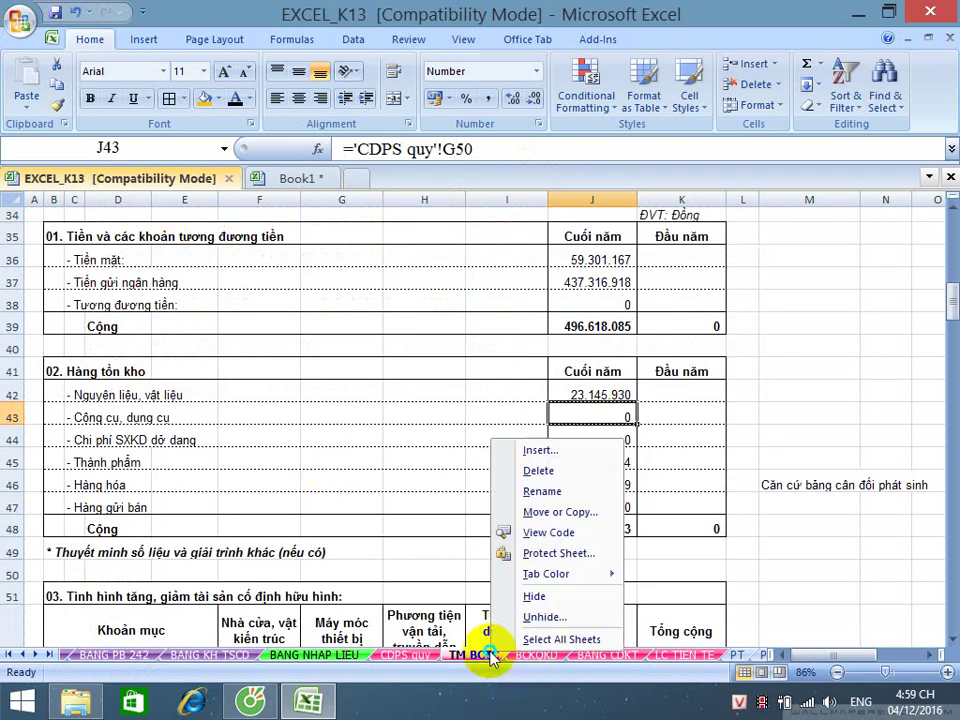
left_click(521, 515)
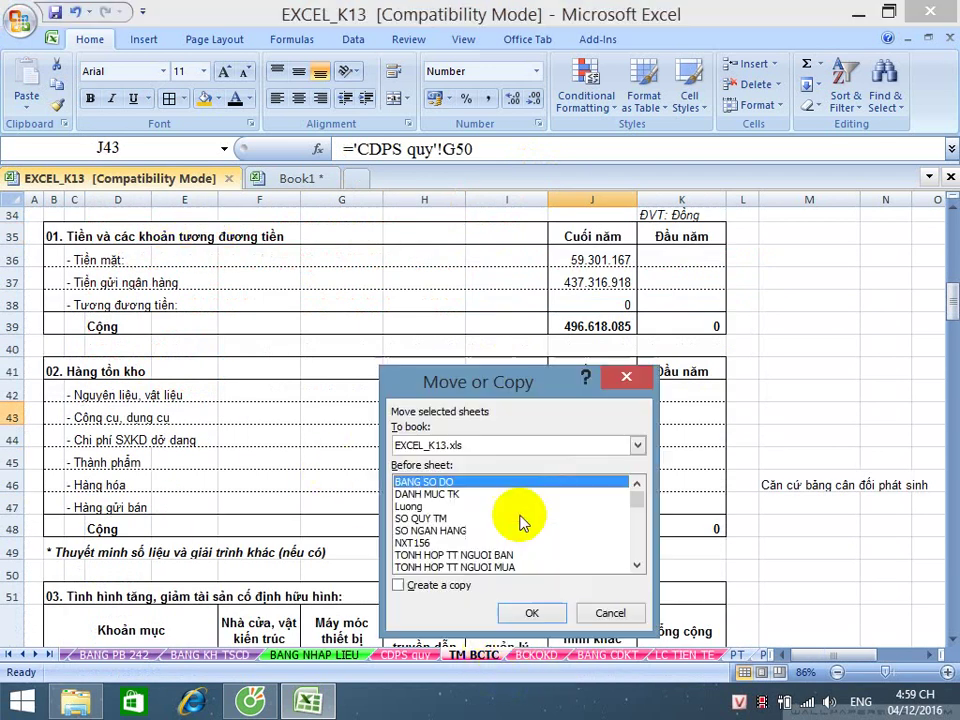
left_click(430, 594)
left_click(460, 447)
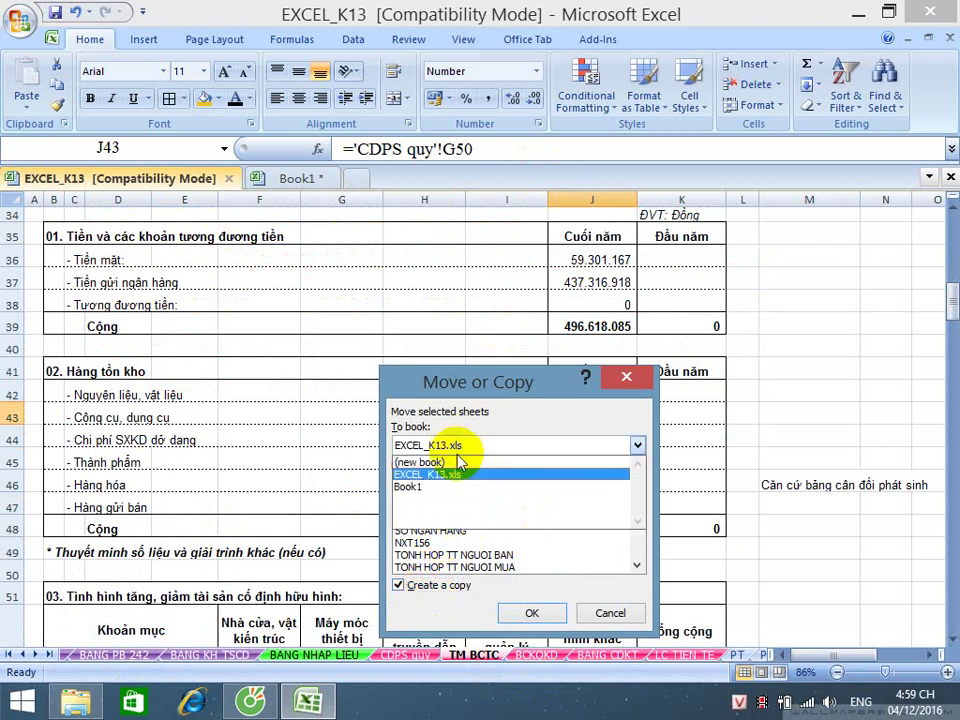
left_click(452, 465)
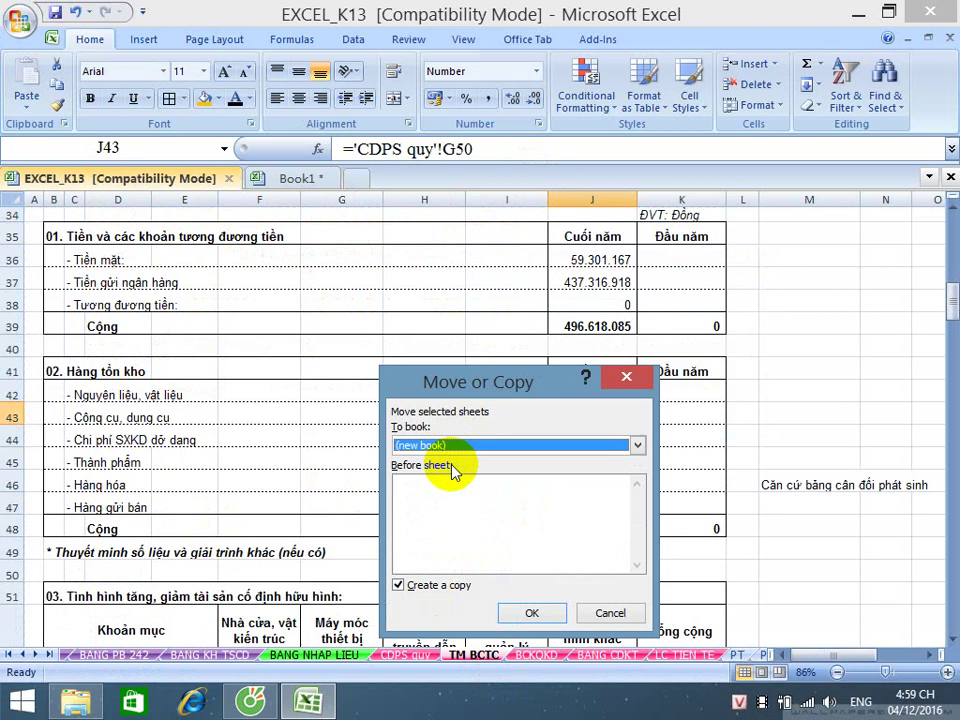
left_click(531, 610)
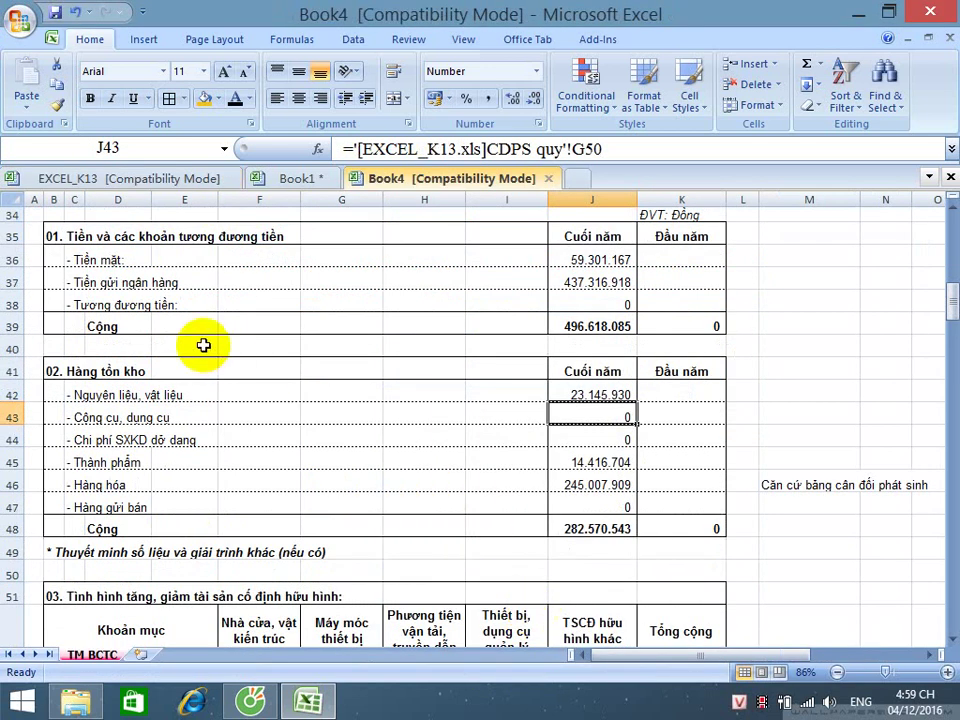
- Copy the entire TM BCTC sheet in Book4 and paste it over itself as values only
left_click(15, 196)
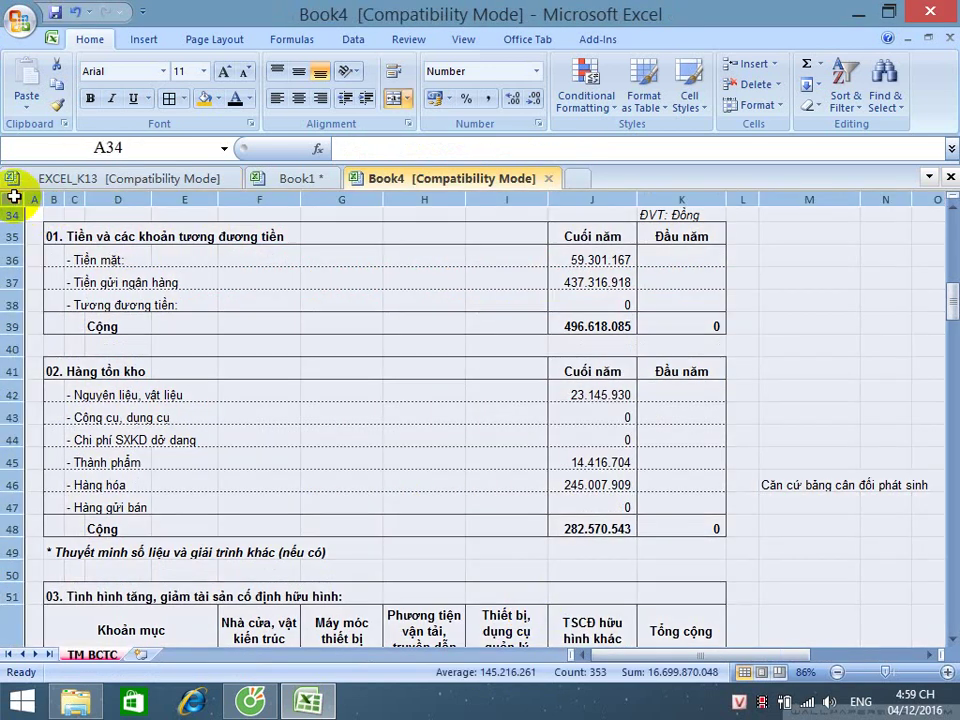
left_click(184, 326)
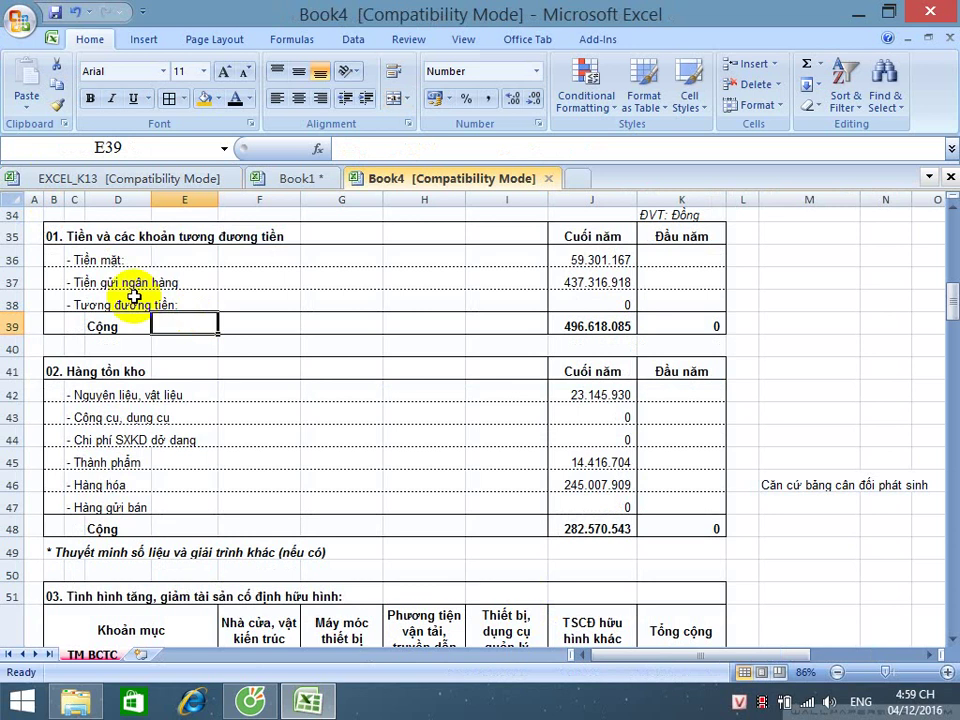
left_click(16, 199)
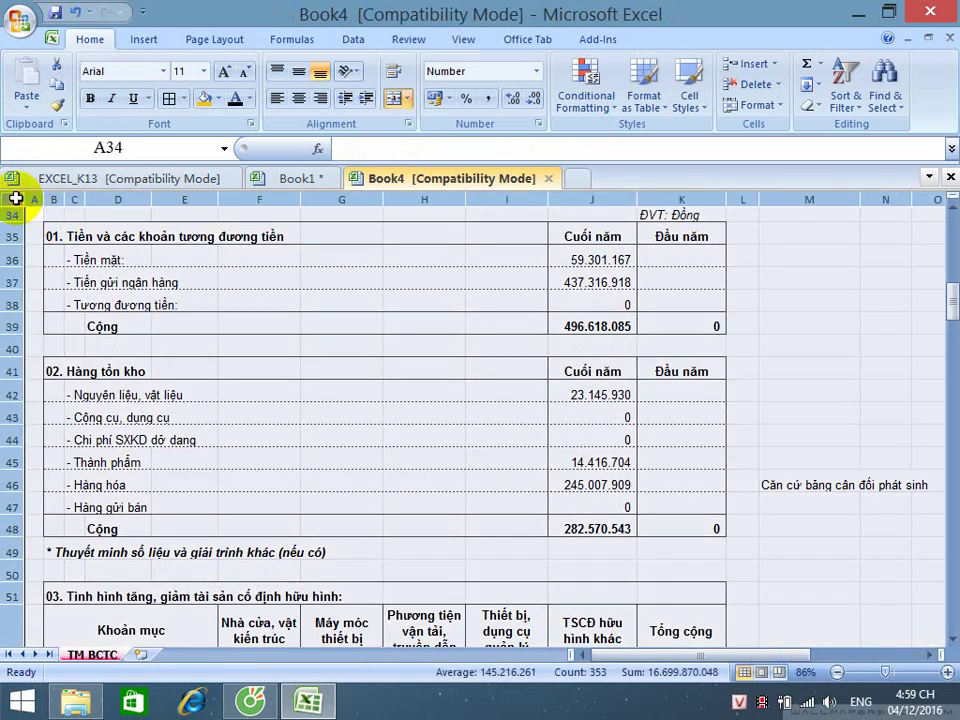
key("ctrl+c")
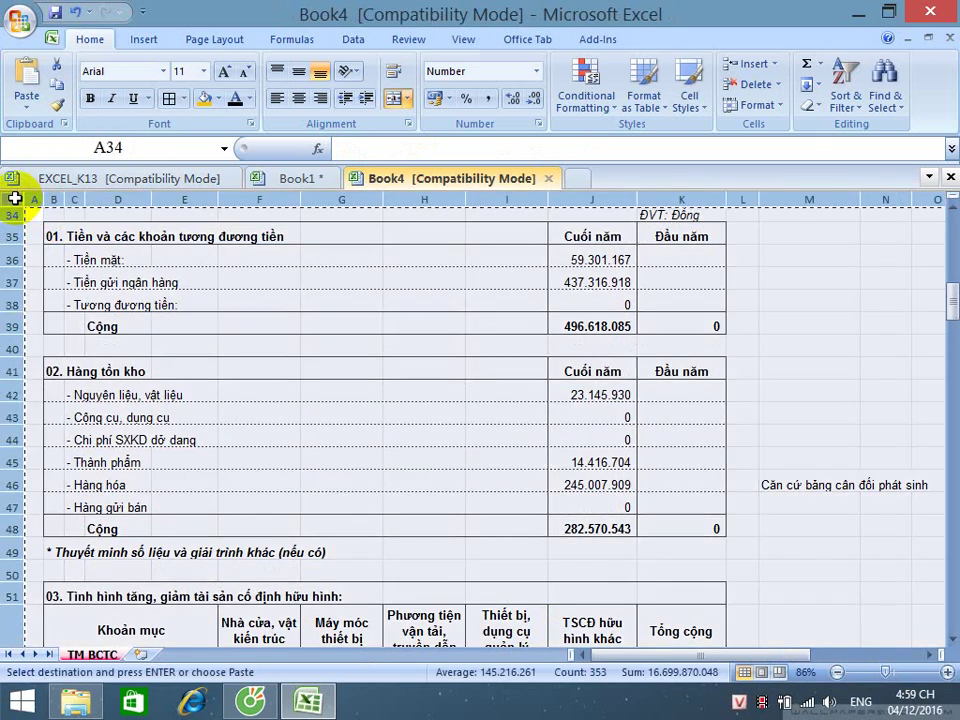
right_click(16, 199)
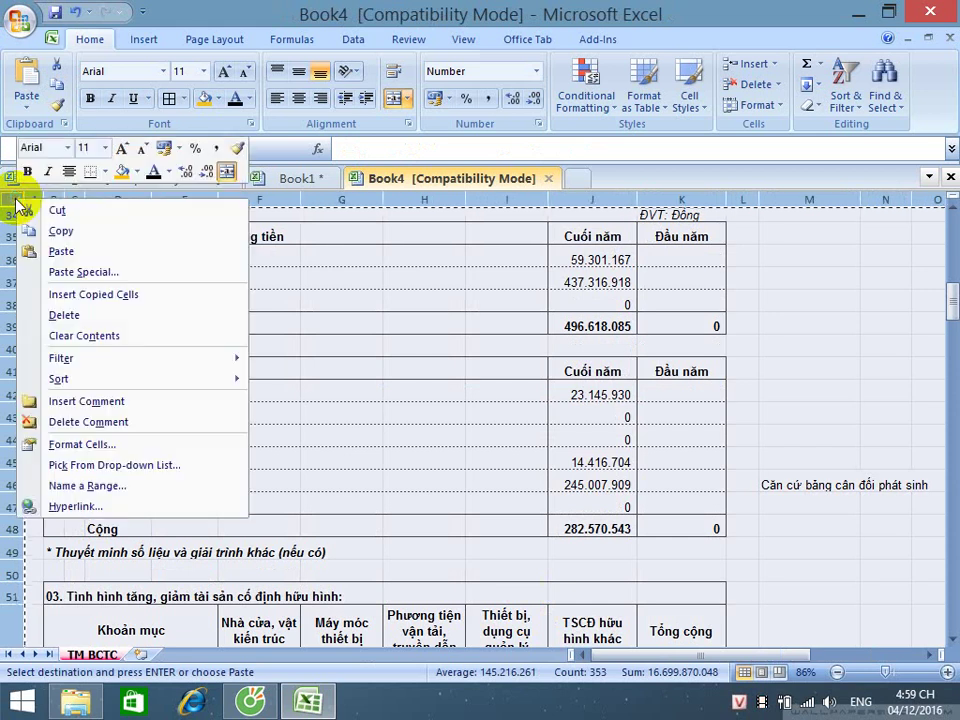
left_click(63, 270)
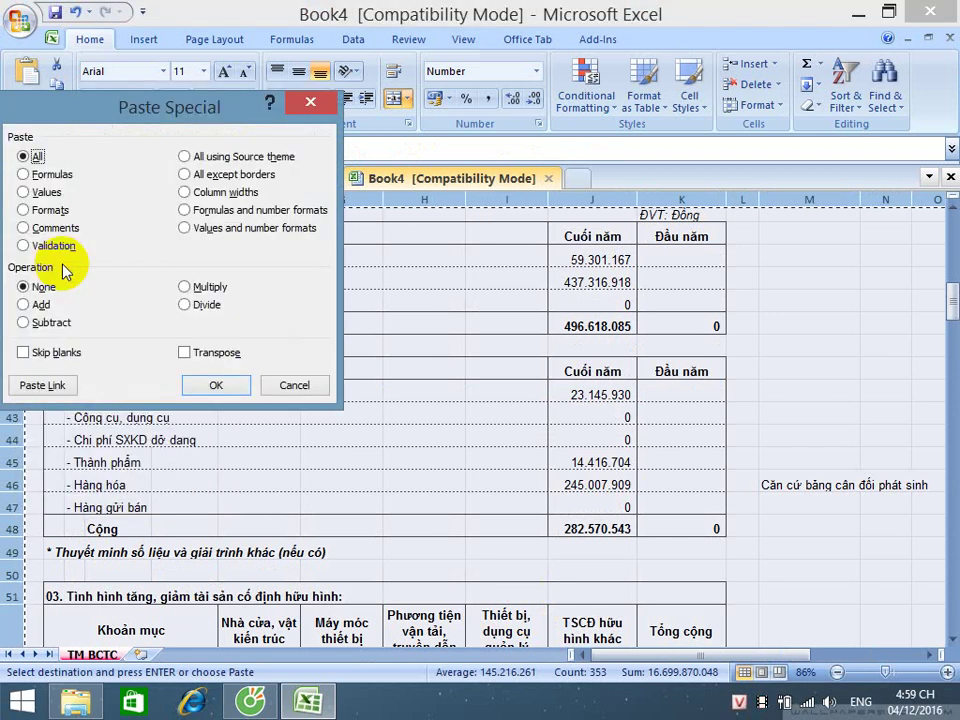
left_click(42, 194)
left_click(212, 385)
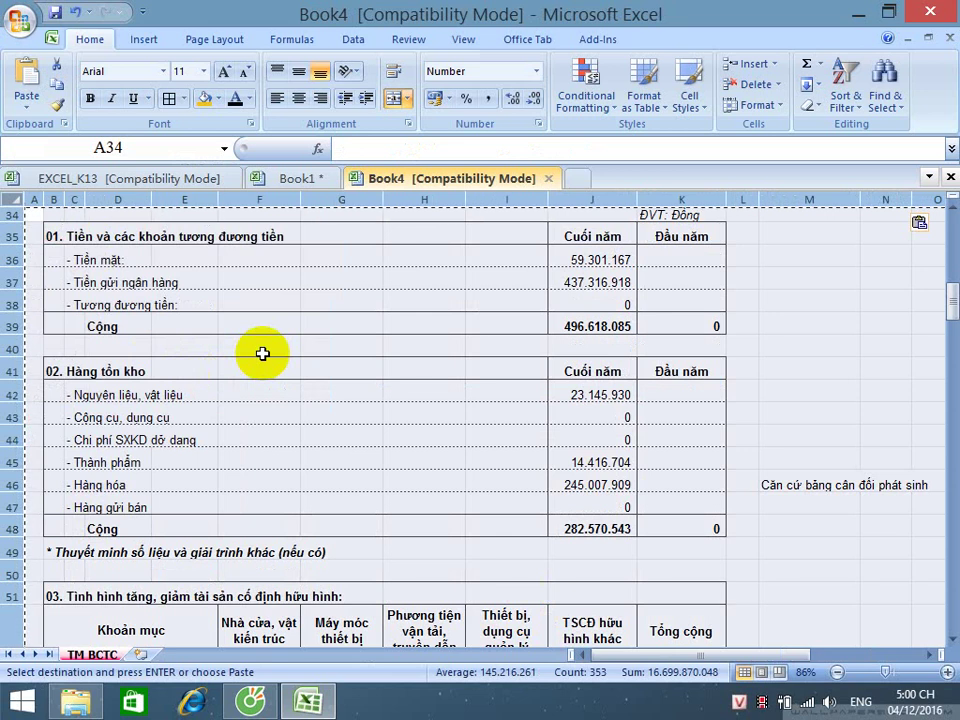
- Check whether J46 in section 02 and I71 in the fixed asset section of Book4 contain plain values instead of formulas
left_click(590, 484)
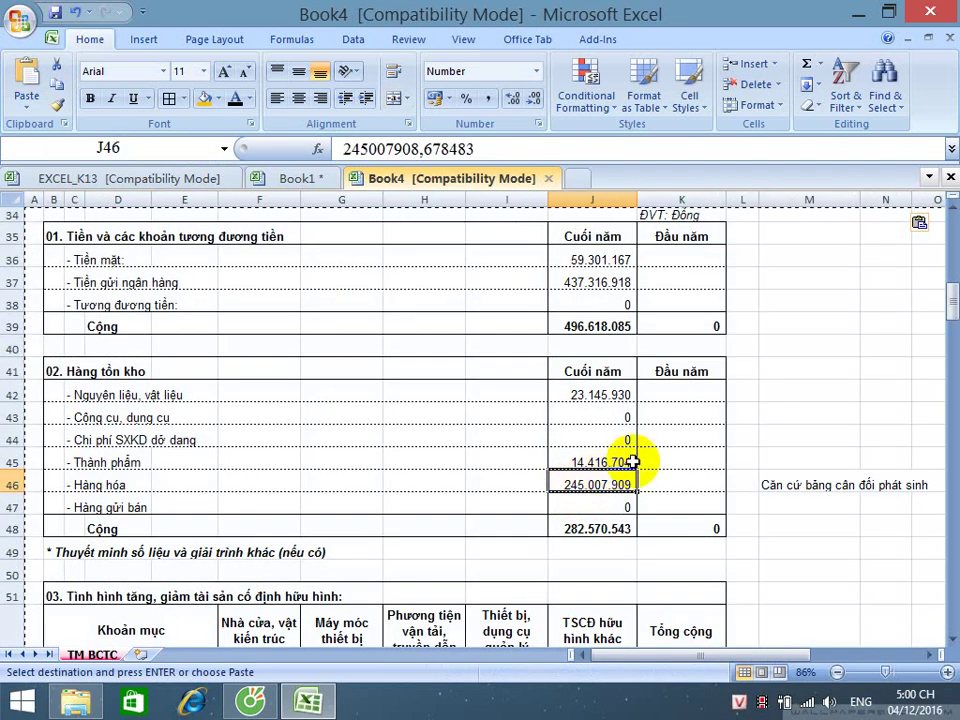
scroll(610, 474, "down", 1)
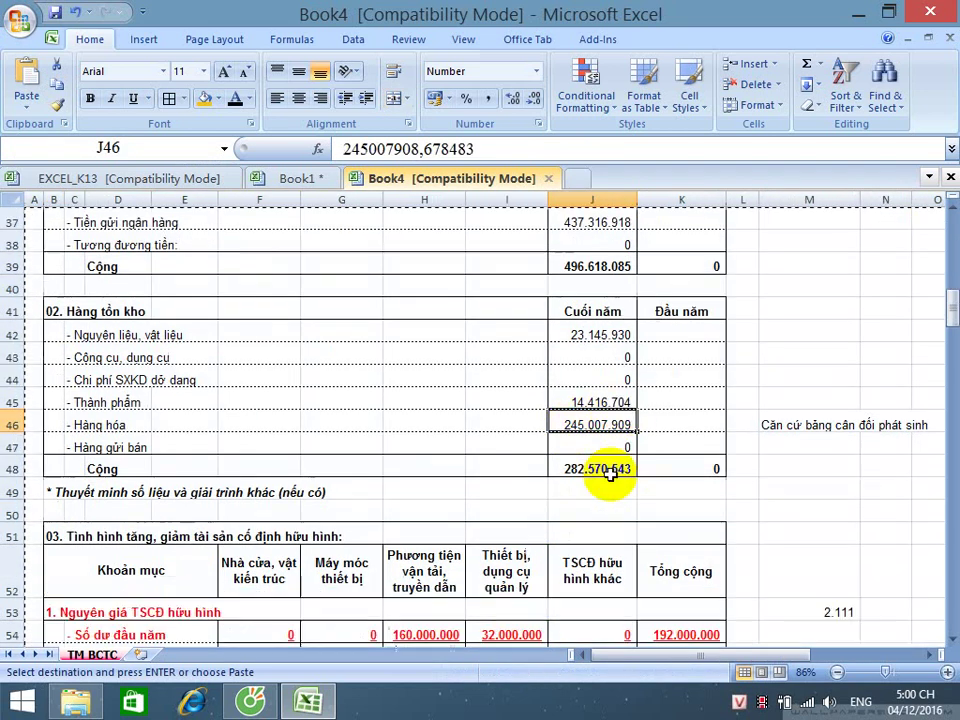
scroll(610, 474, "down", 1)
scroll(624, 494, "down", 8)
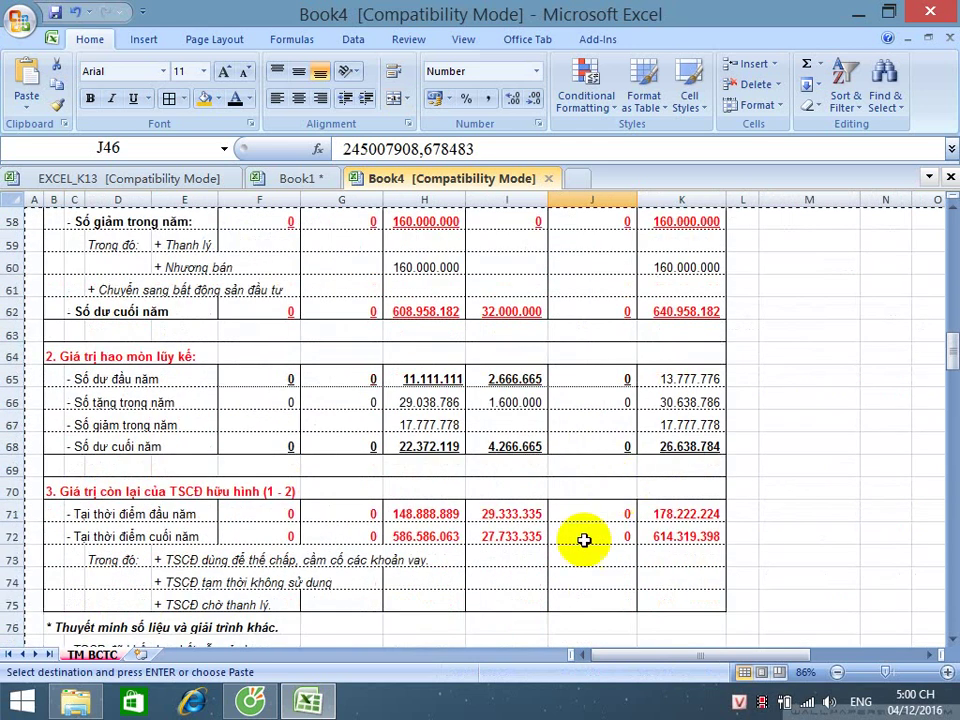
left_click(505, 373)
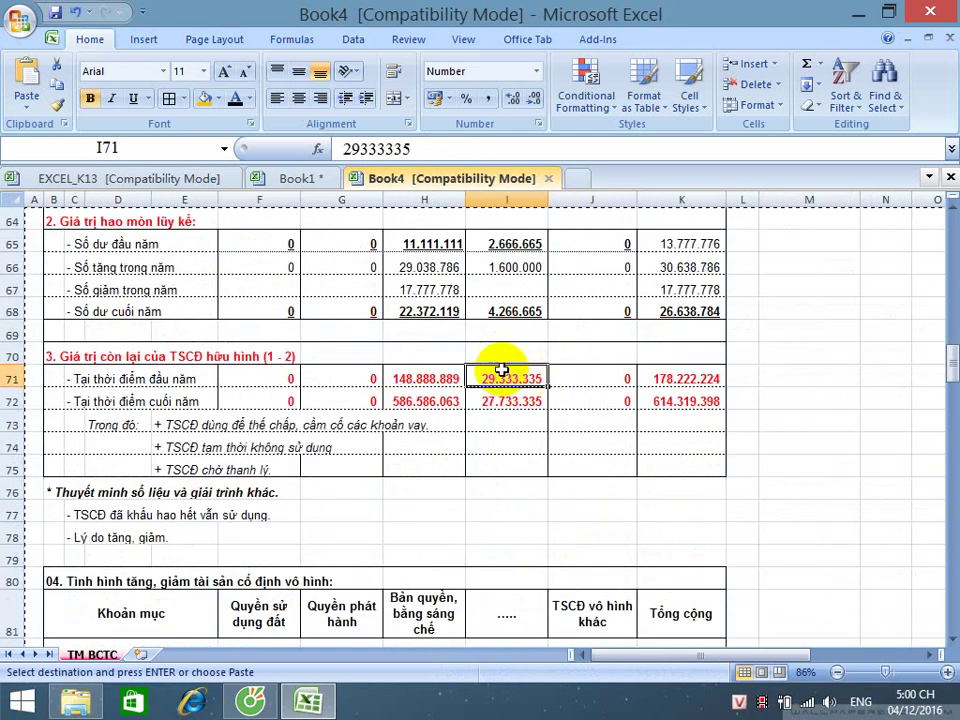
- Close the Book4 and Book1 workbooks without saving changes, discarding the large clipboard data
left_click(548, 178)
left_click(478, 404)
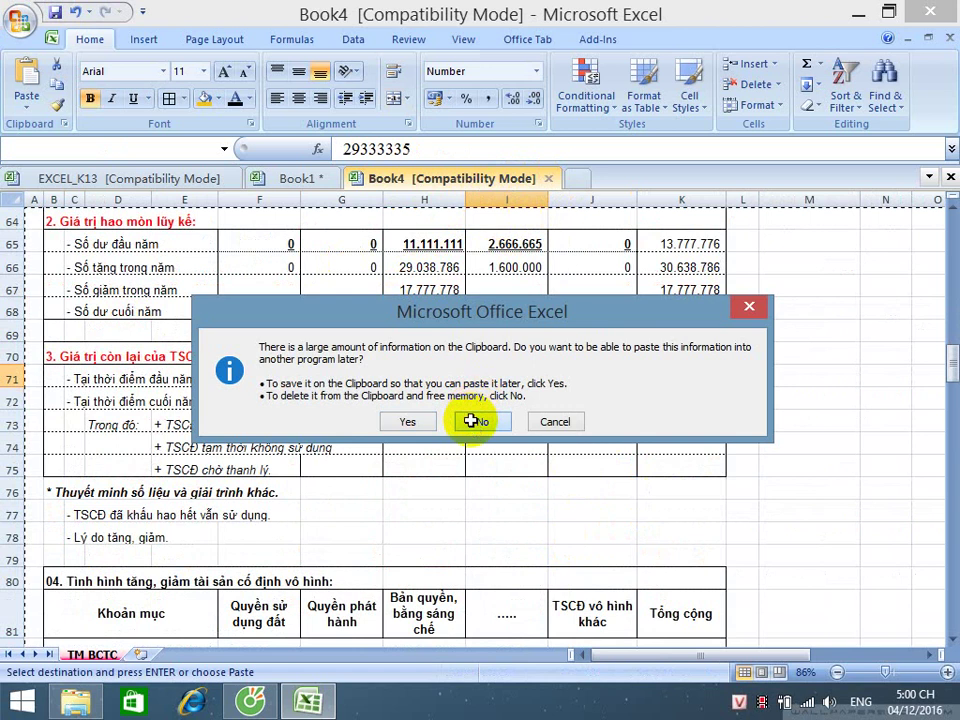
left_click(476, 420)
left_click(305, 182)
left_click(331, 178)
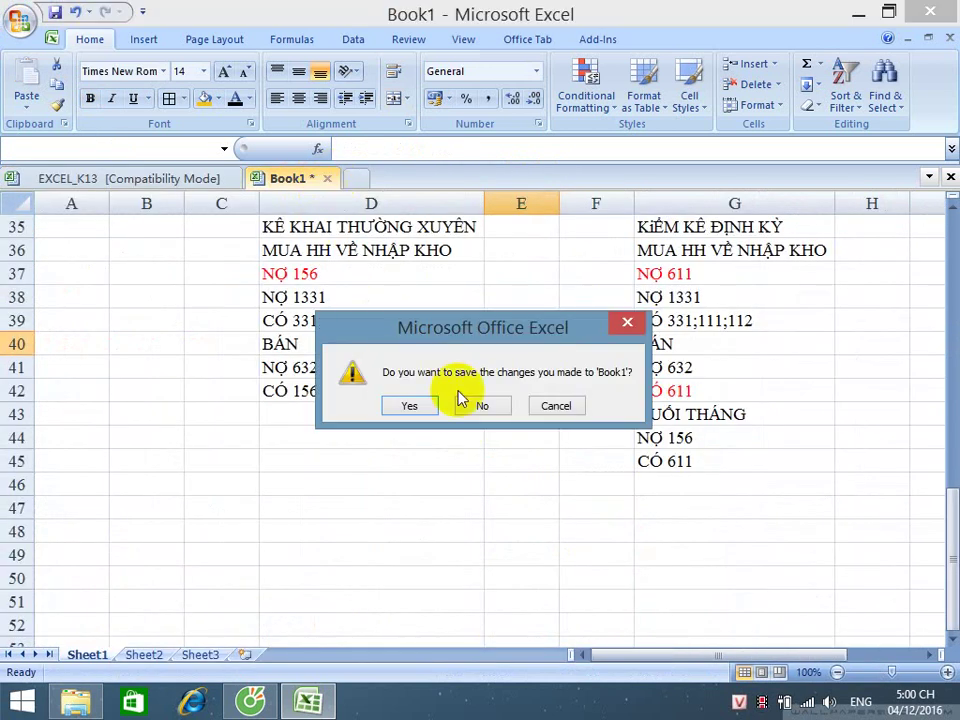
left_click(478, 405)
left_click(458, 408)
- Return to the beginning of the TM BCTC sheet in EXCEL_K13 and save the workbook
scroll(281, 377, "up", 3)
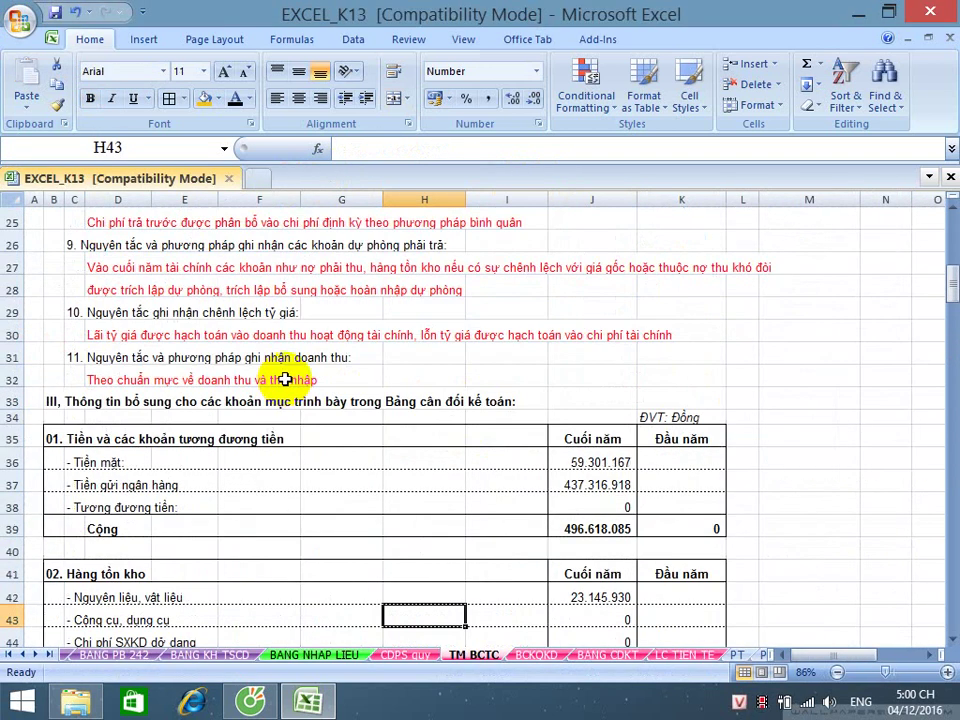
scroll(287, 378, "down", 4)
scroll(287, 378, "up", 12)
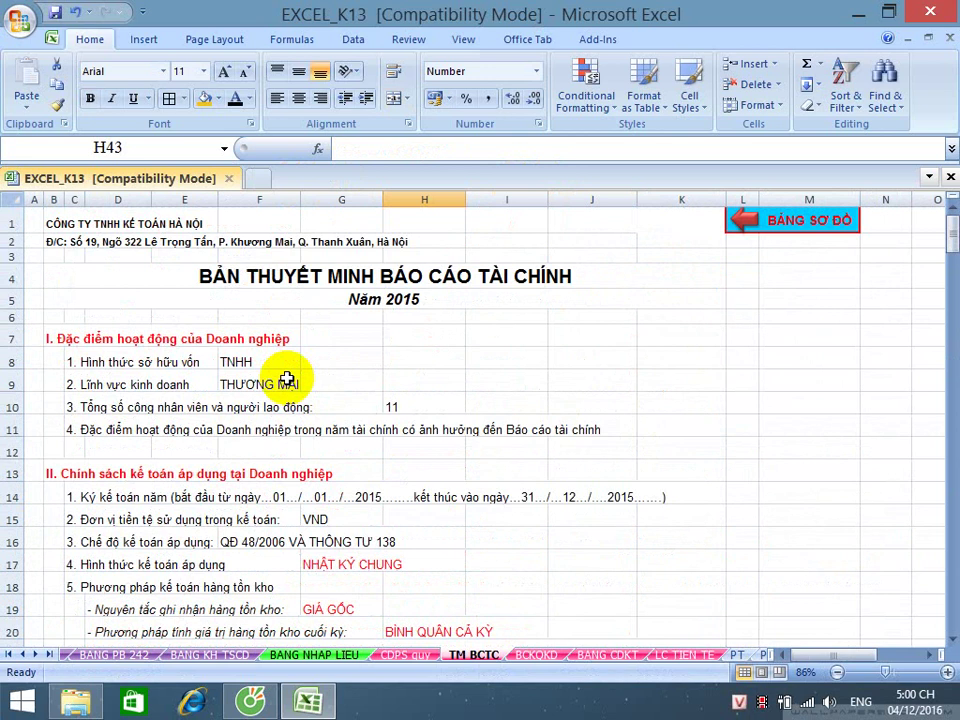
left_click(53, 14)
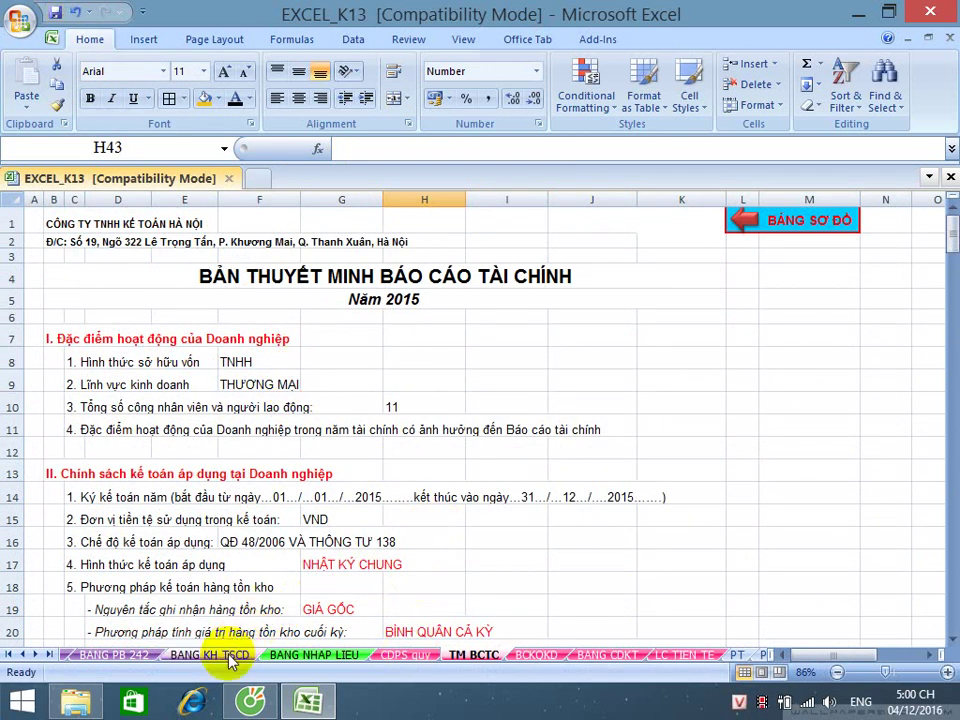
- Select cell K10, review the notes through the tangible fixed asset tables in section 03, and save EXCEL_K13 again
left_click(640, 402)
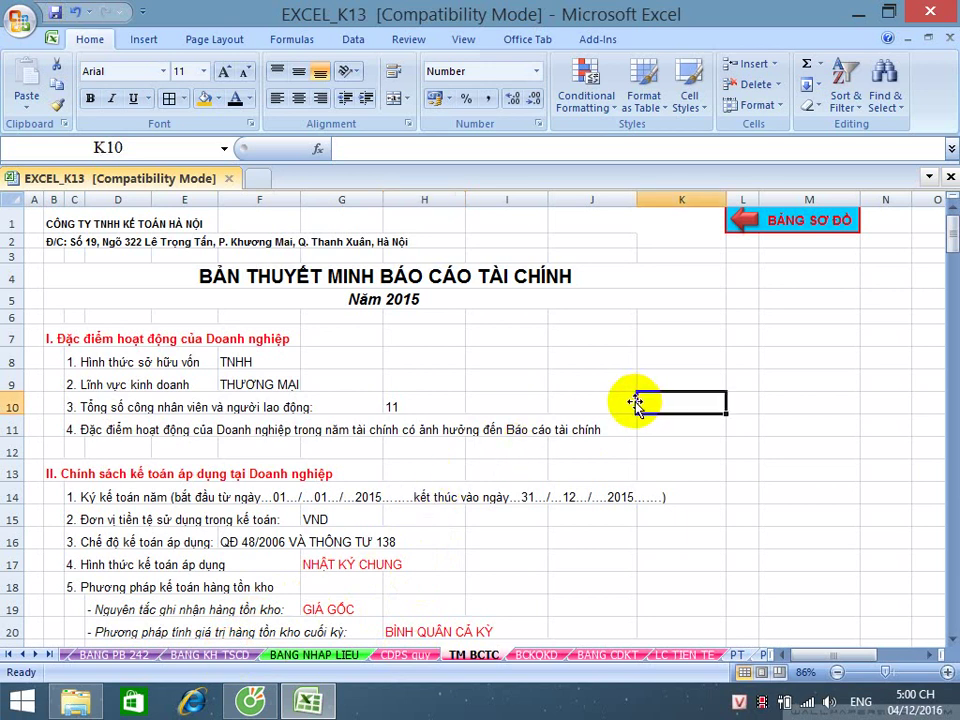
scroll(634, 401, "down", 14)
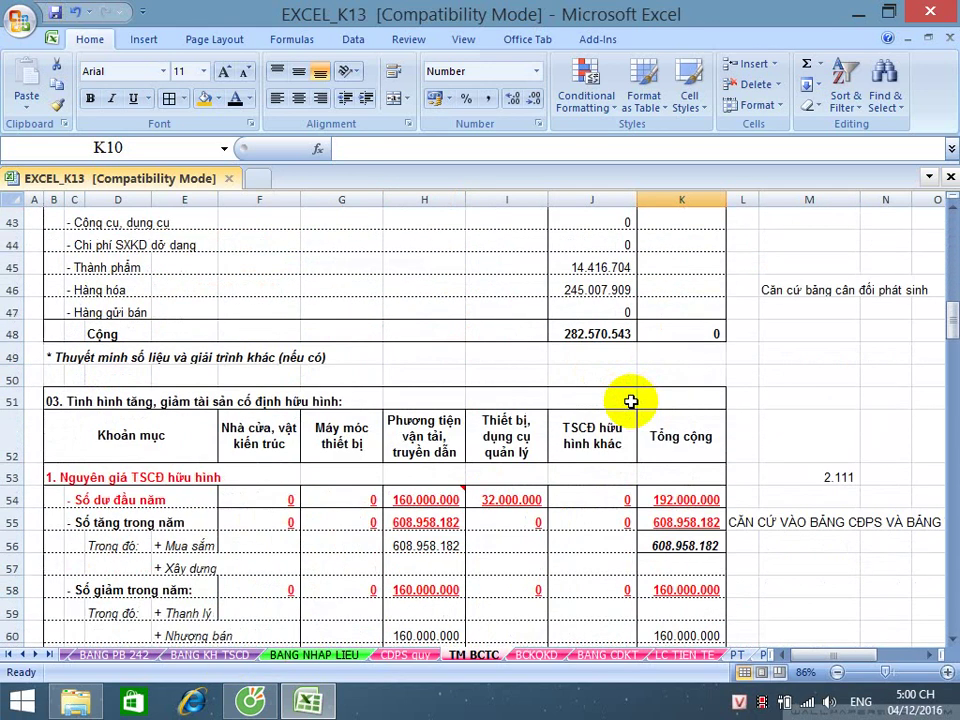
scroll(631, 401, "down", 4)
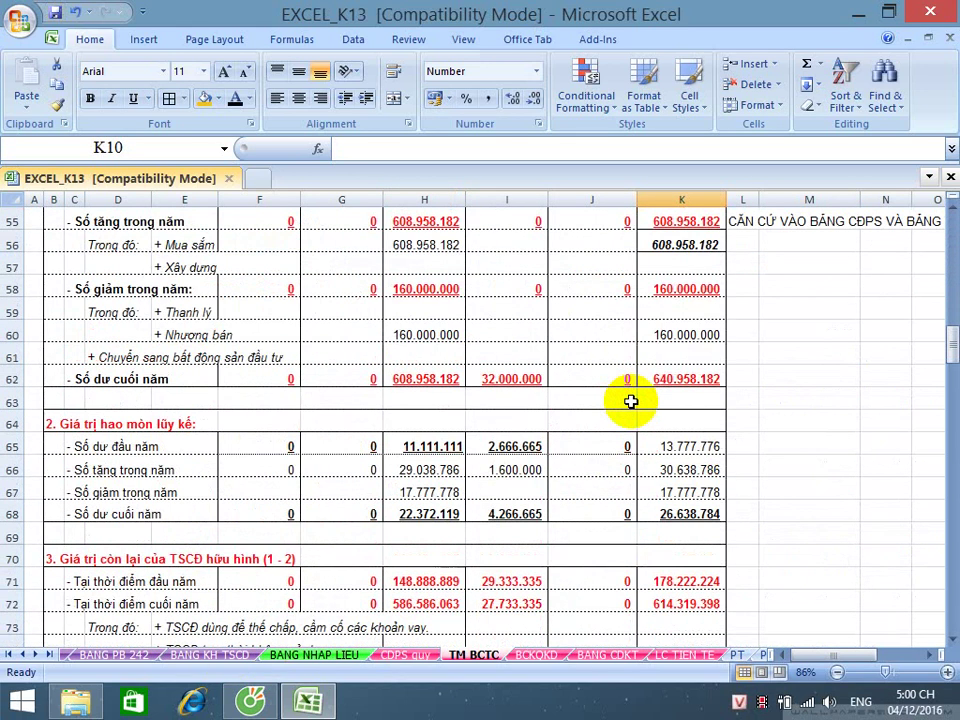
scroll(631, 401, "down", 4)
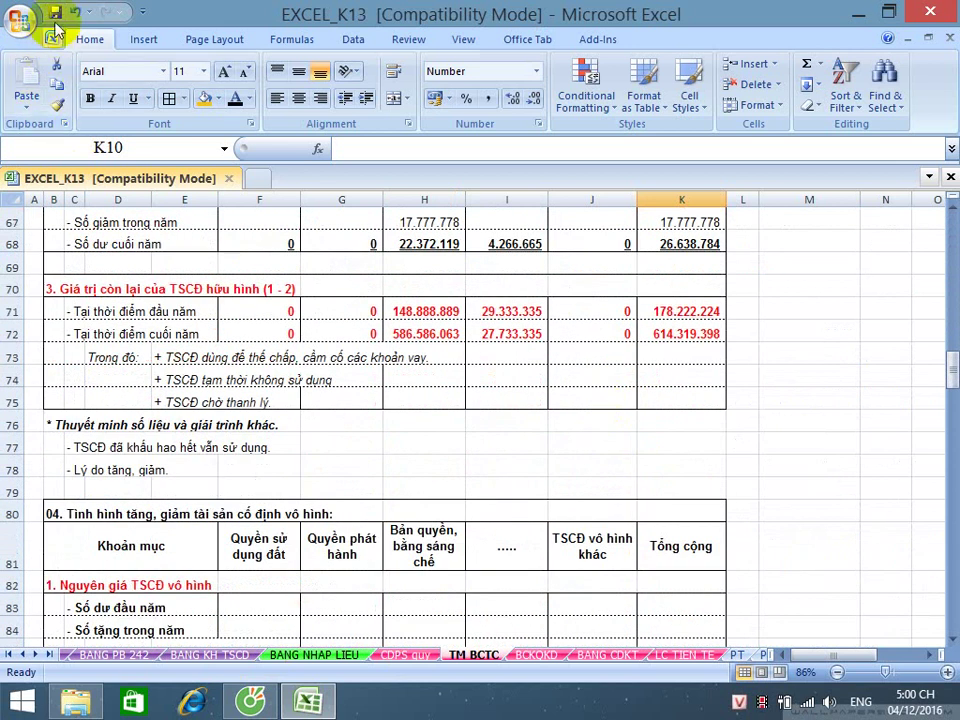
left_click(54, 12)
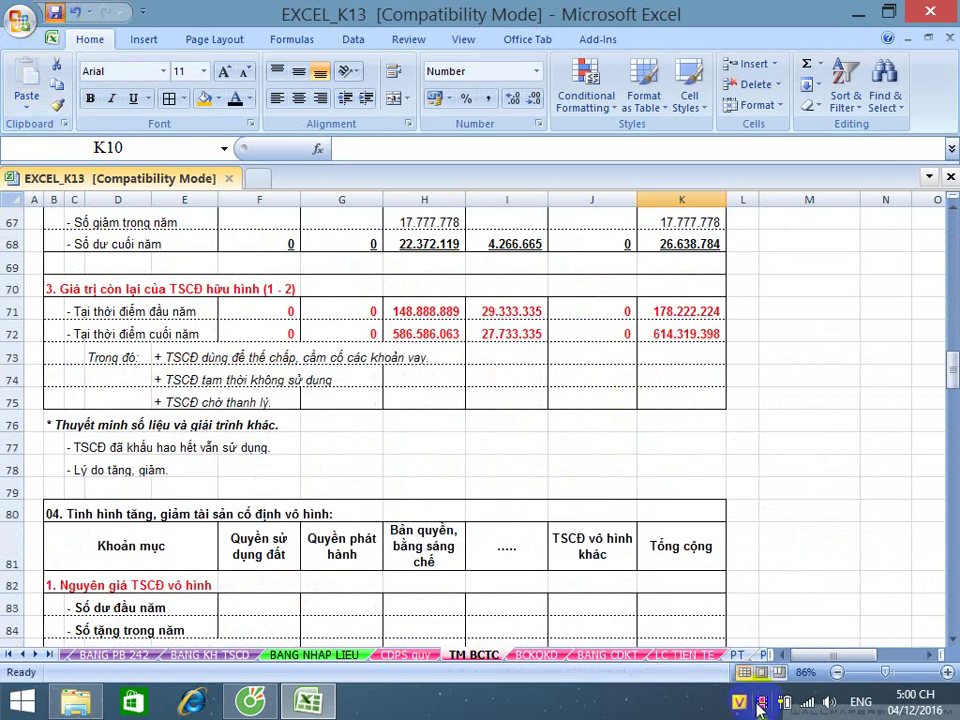